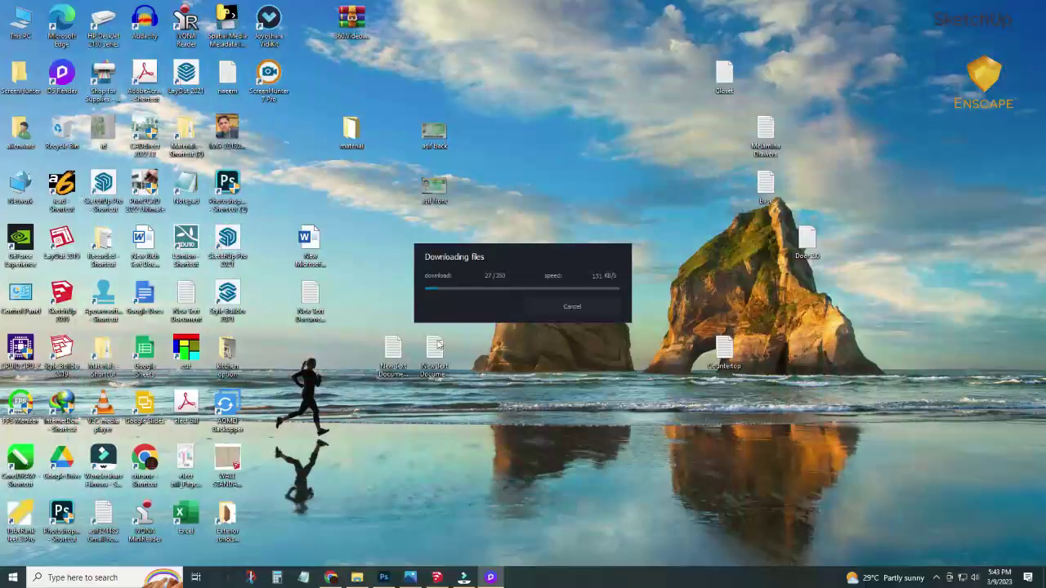
# Step: Open New Text Document (4) in Notepad, set a 48 pt font, and maximize the window
pyautogui.doubleClick(436, 349)
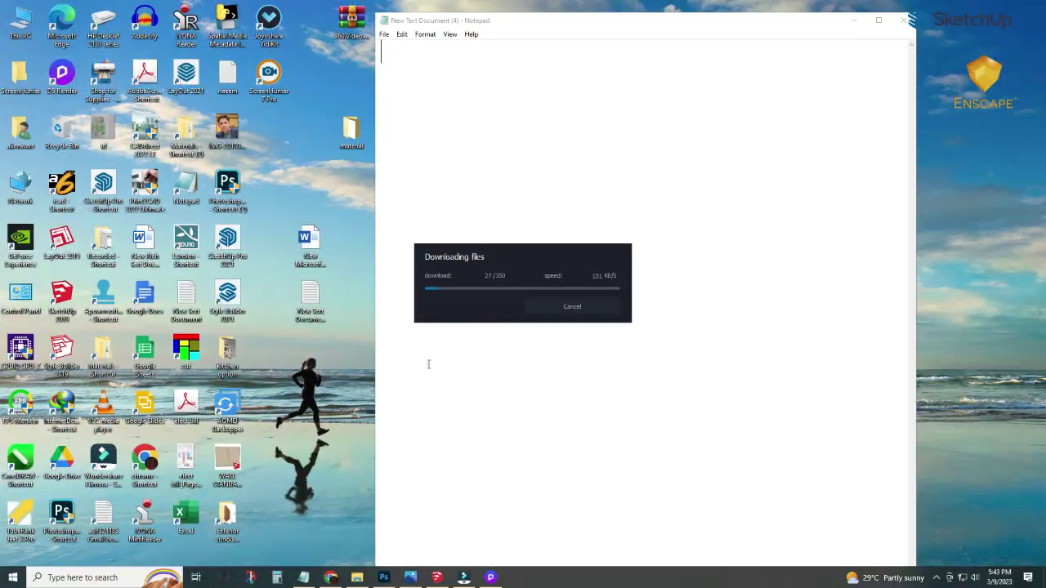
pyautogui.click(426, 34)
pyautogui.click(438, 60)
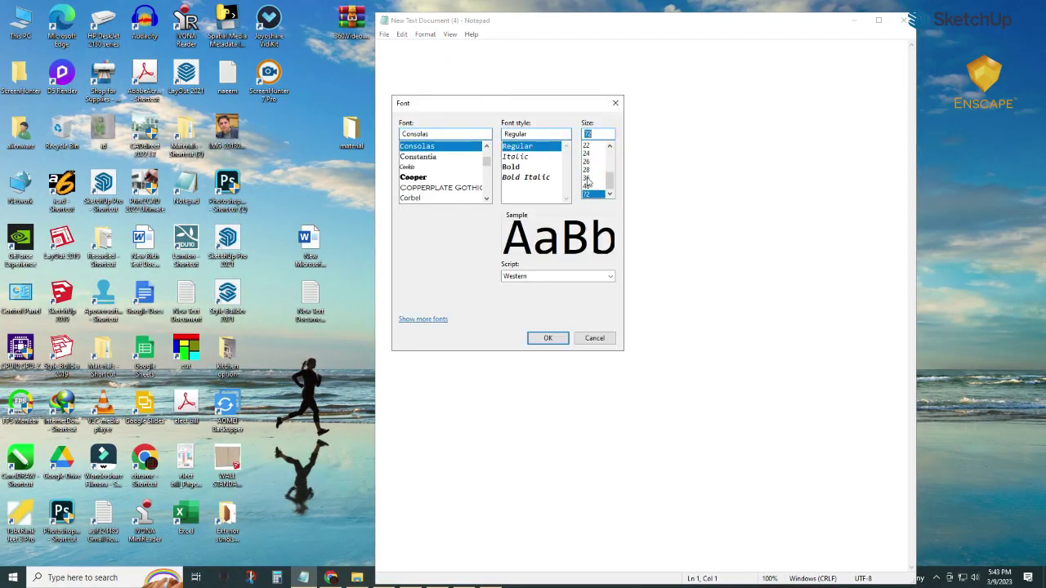
pyautogui.click(547, 338)
pyautogui.moveTo(537, 22); pyautogui.dragTo(407, 36)
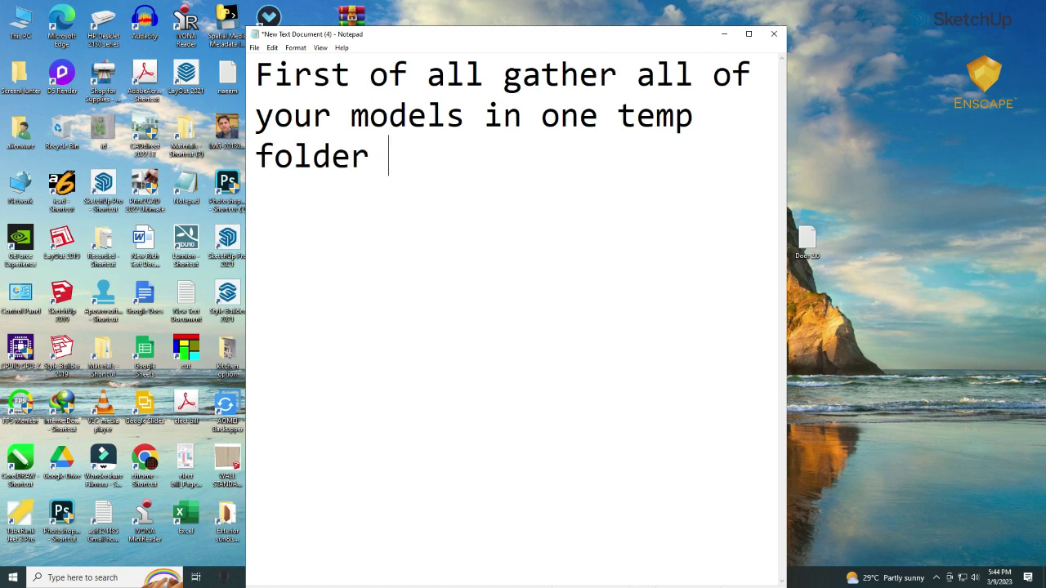
pyautogui.doubleClick(528, 37)
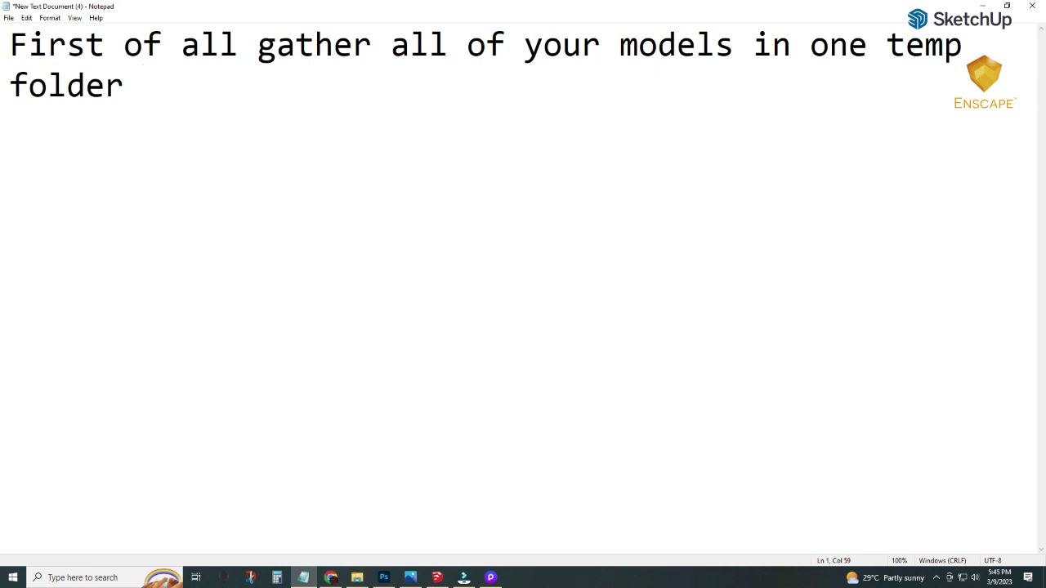
# Step: Restore Notepad and open Downloads > Compressed > Temp3 in a new File Explorer window
pyautogui.click(1008, 6)
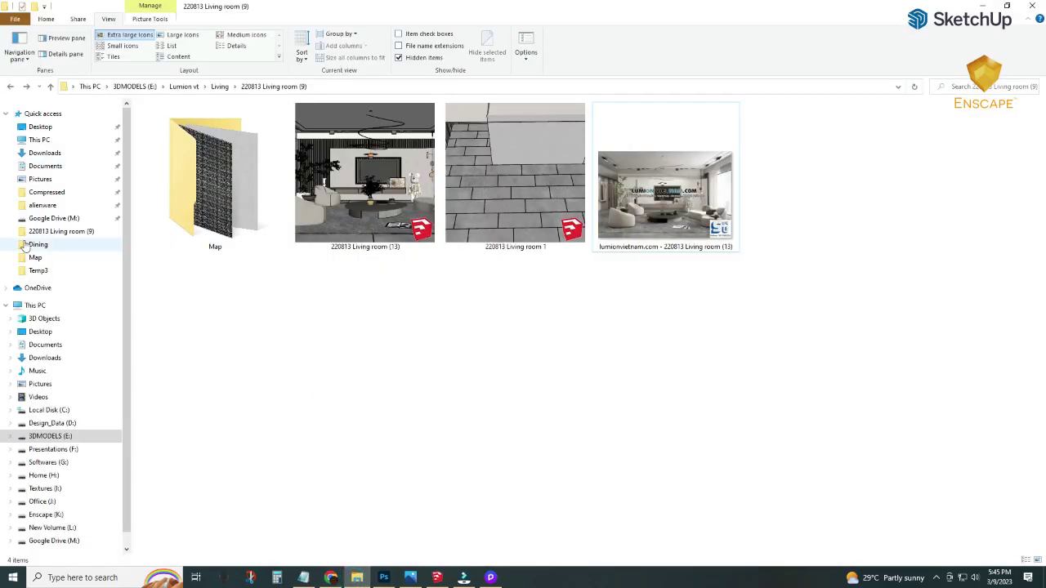
pyautogui.click(10, 85)
pyautogui.click(13, 578)
pyautogui.click(281, 466)
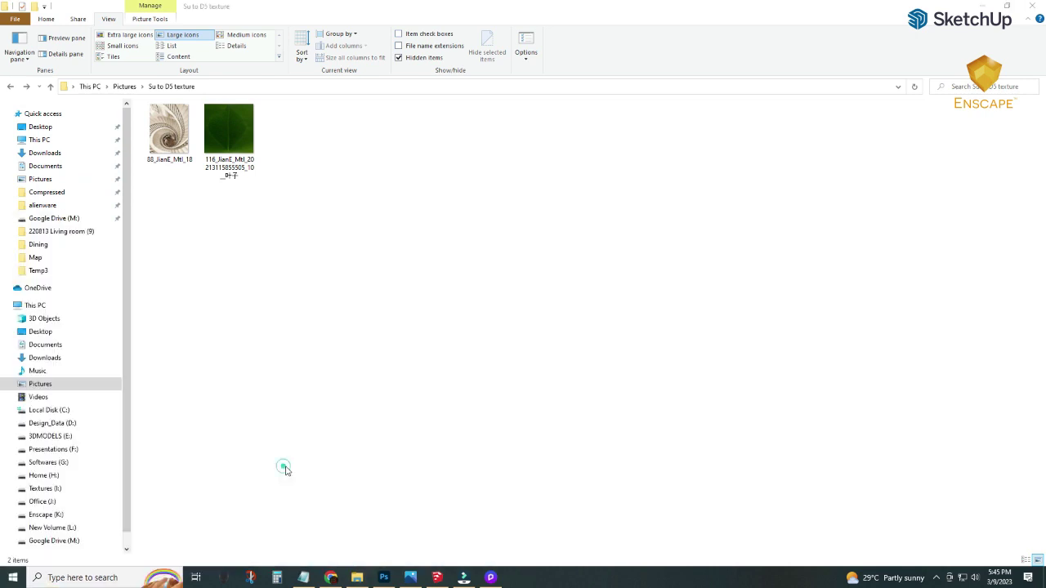
pyautogui.click(47, 192)
pyautogui.doubleClick(345, 242)
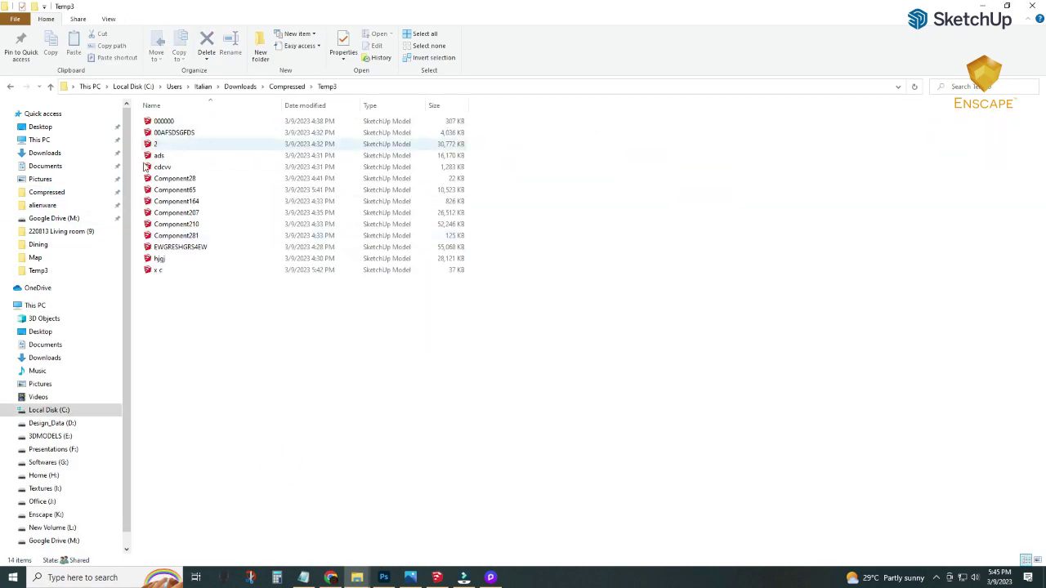
# Step: Show the Temp3 models as Large icons, then select the existing Notepad note text
pyautogui.click(108, 19)
pyautogui.click(182, 35)
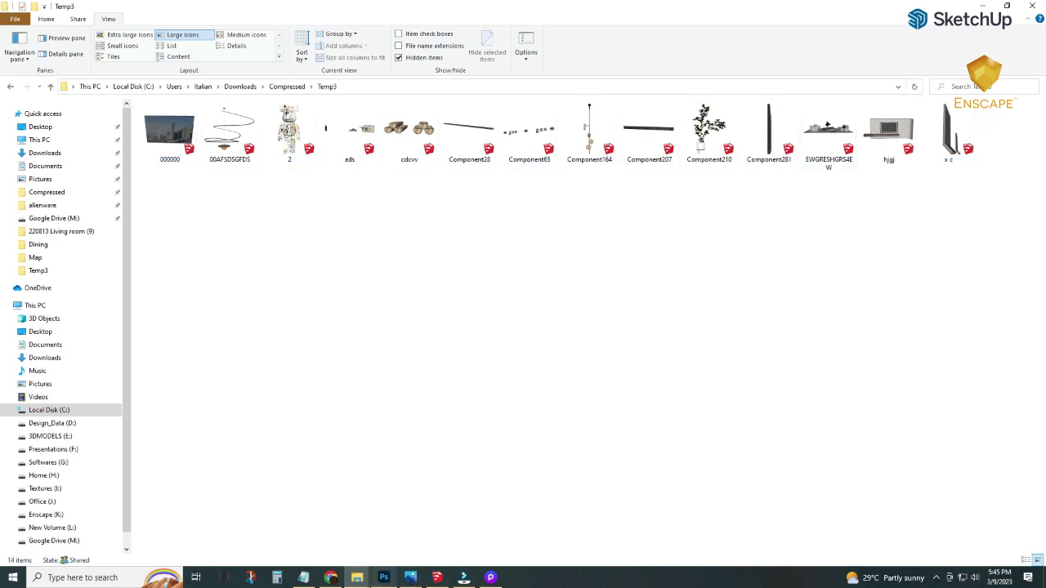
pyautogui.click(303, 578)
pyautogui.moveTo(280, 59); pyautogui.dragTo(801, 87)
# Step: Delete the old note, type the empty-scene note, then clear all the note text again
pyautogui.press('BackSpace')
pyautogui.write('then make empty scene as')
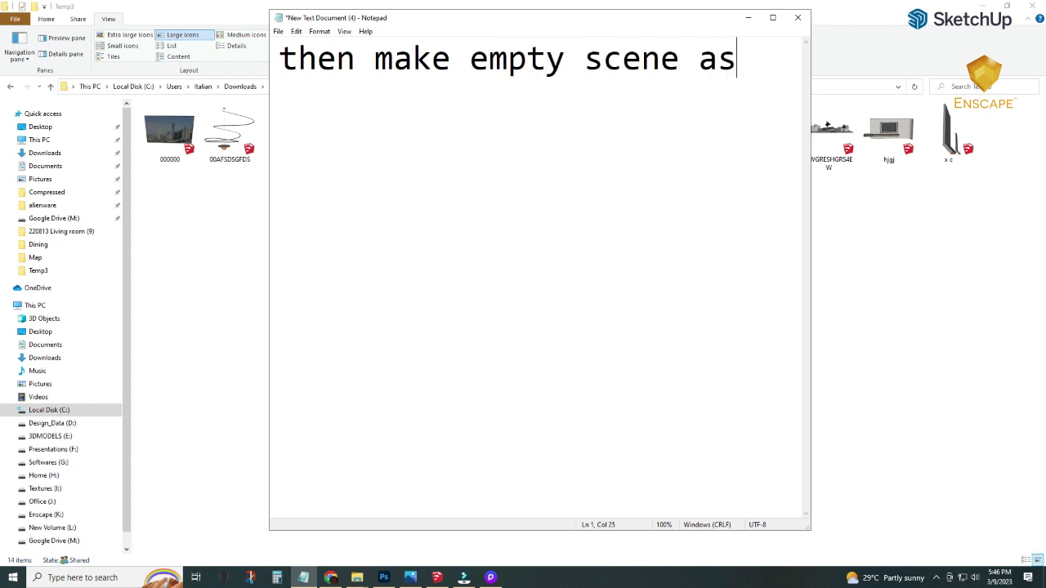
pyautogui.write(' per your required sizes ')
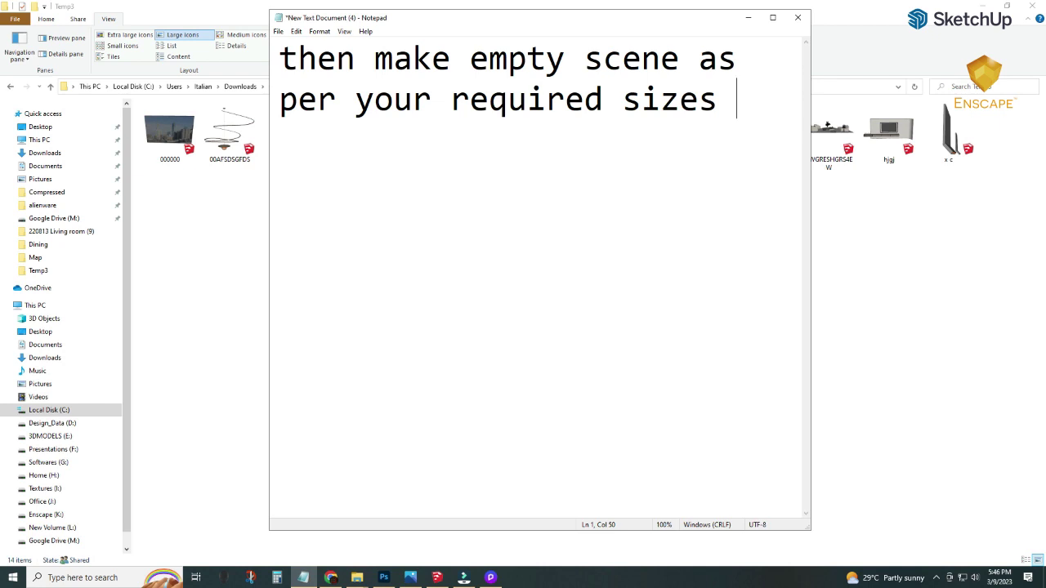
pyautogui.write('make wall ceiling flo')
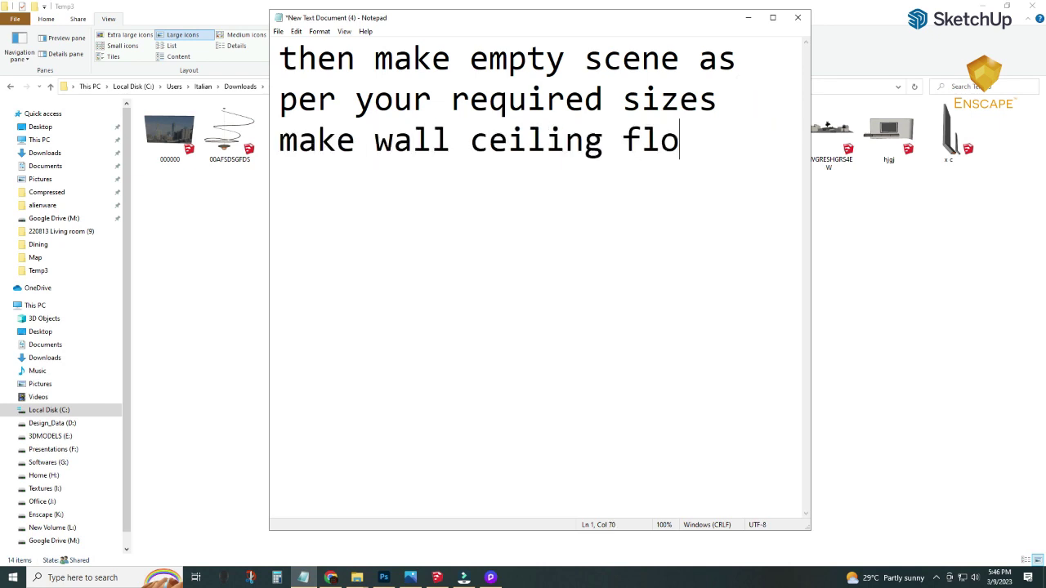
pyautogui.write('or ready')
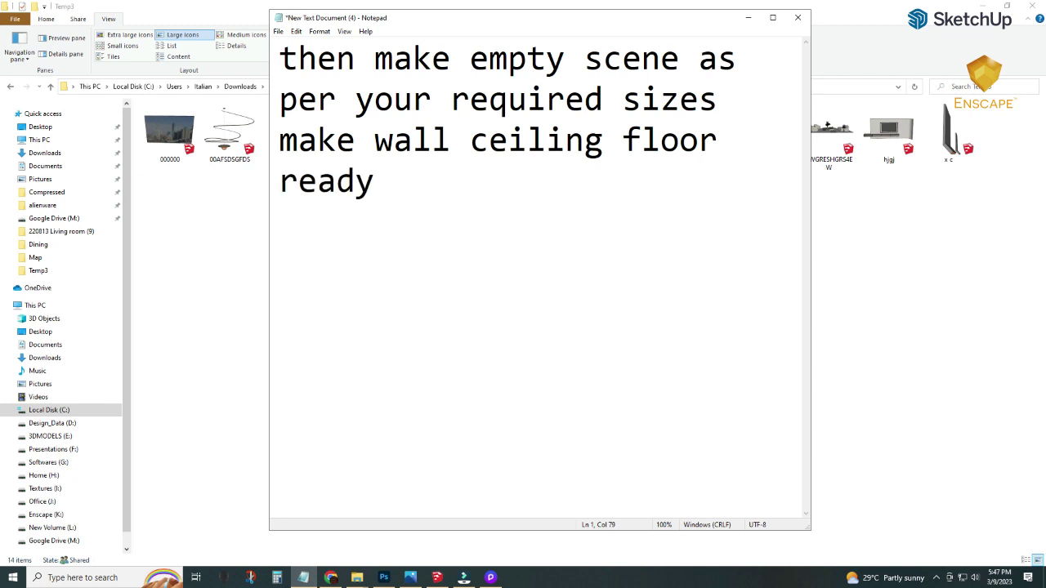
pyautogui.hotkey('ctrl', 'a')
pyautogui.press('Delete')
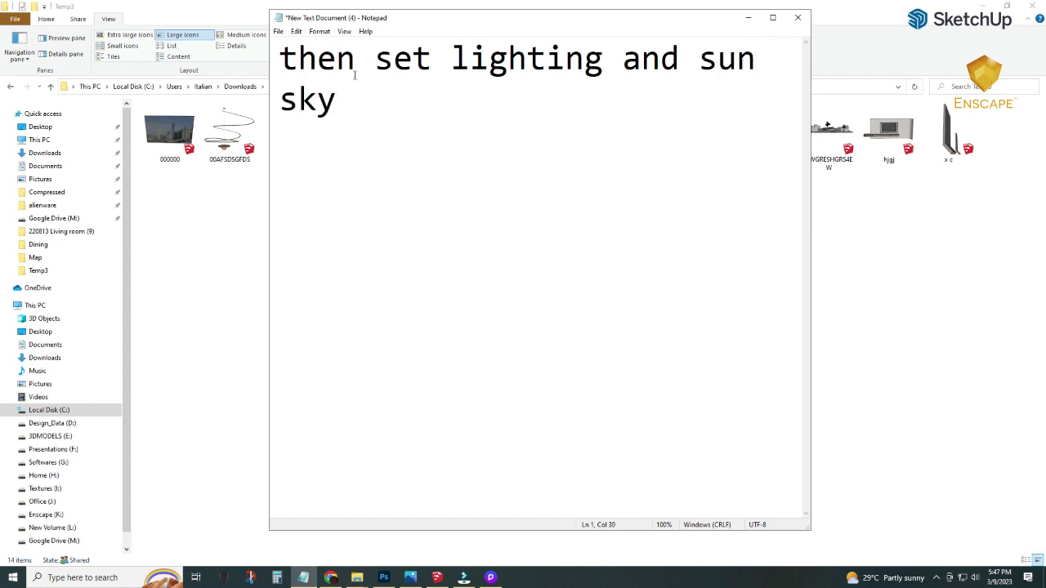
# Step: Write the workflow note about gathering models and needed settings, then delete it
pyautogui.hotkey('ctrl', 'a')
pyautogui.press('Delete')
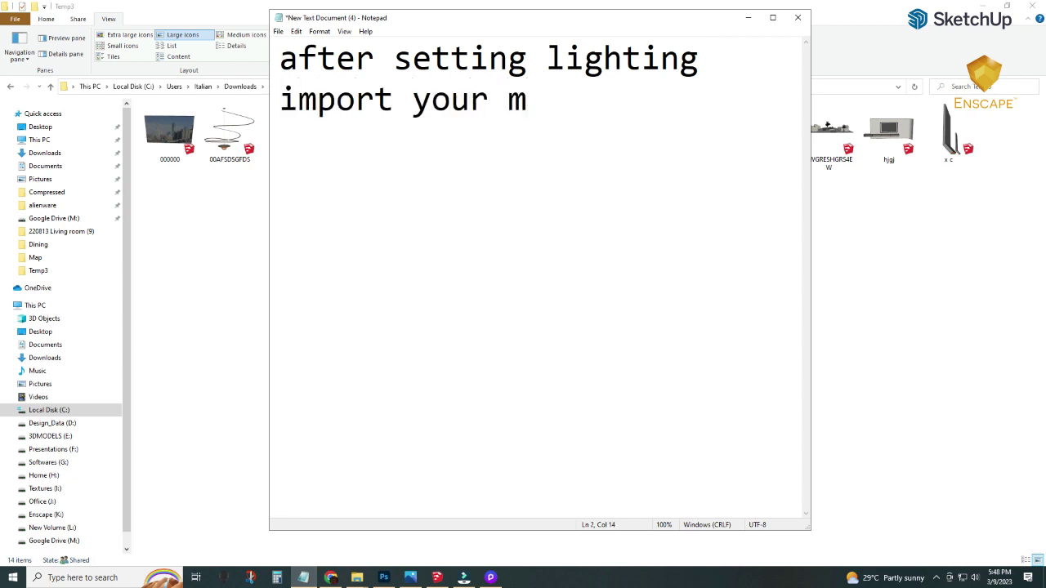
pyautogui.write('odels a')
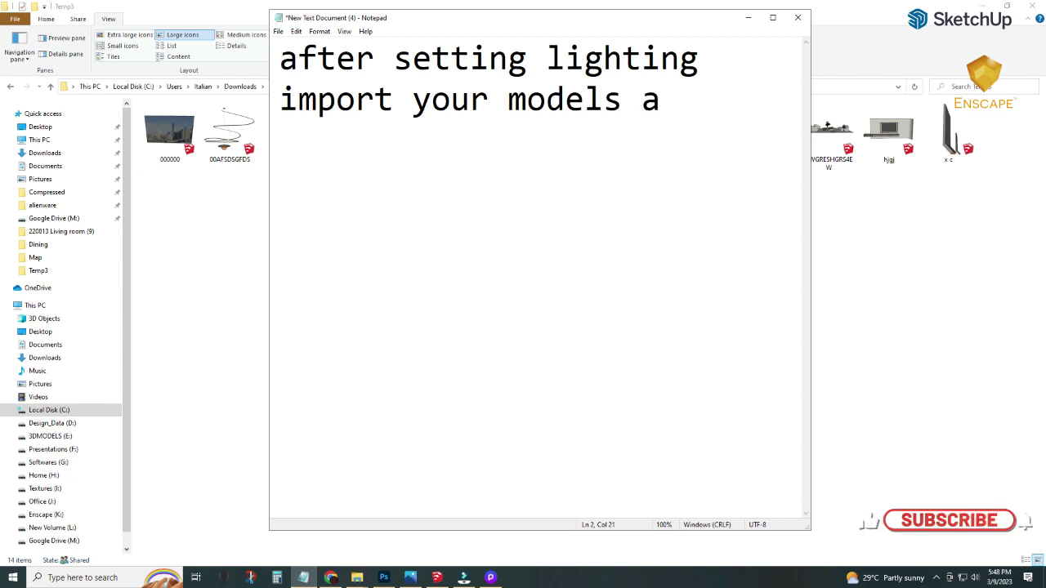
pyautogui.write('nd m')
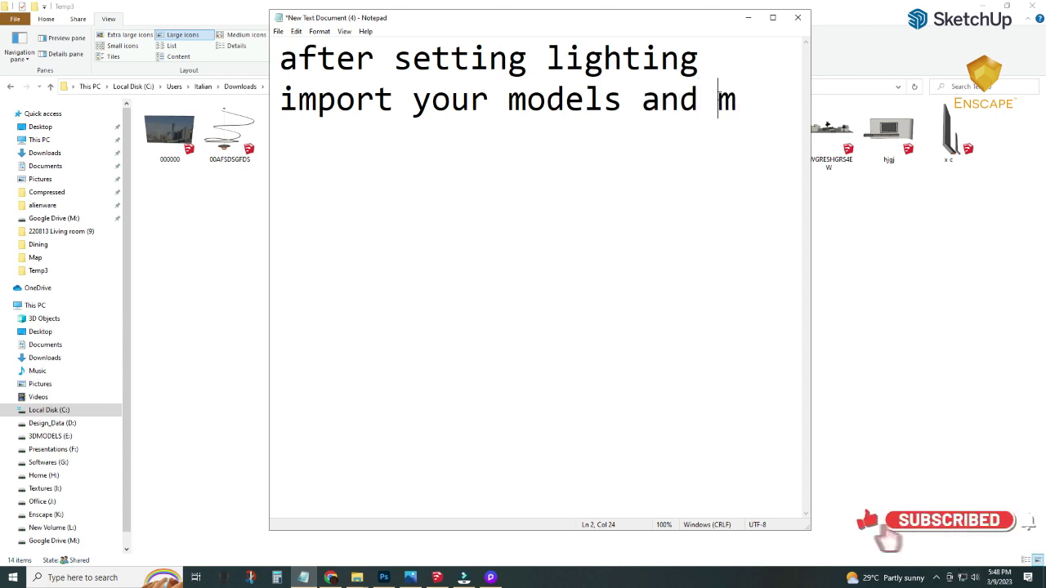
pyautogui.moveTo(718, 102); pyautogui.dragTo(751, 107)
pyautogui.write('do all ')
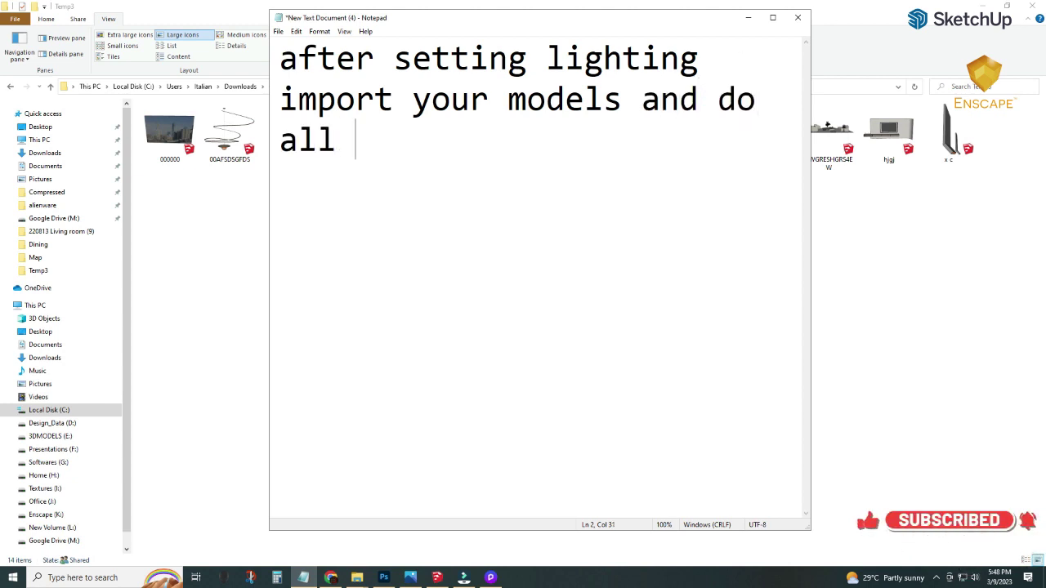
pyautogui.write('deeded modification and')
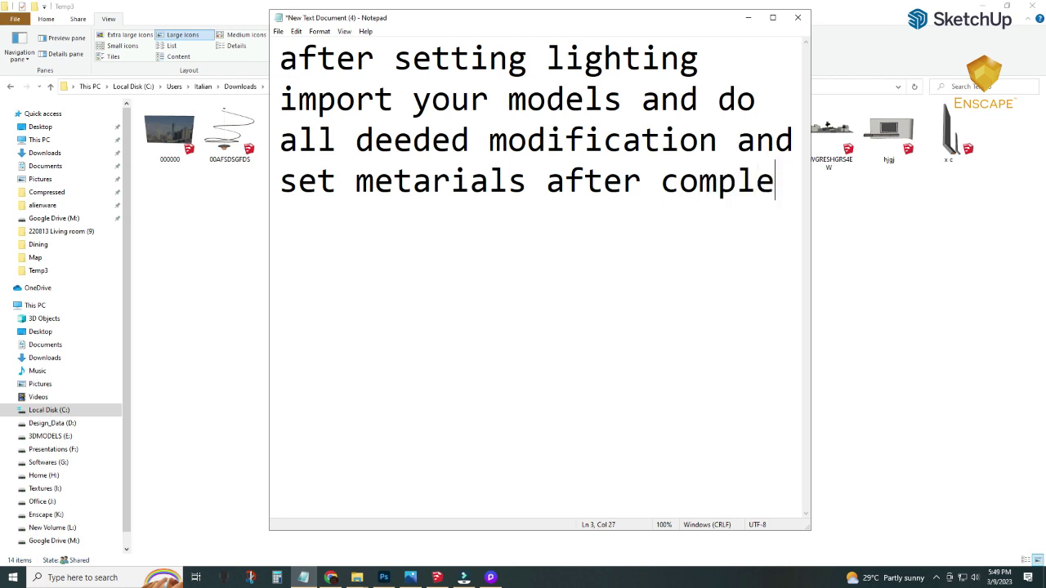
pyautogui.write('ting these')
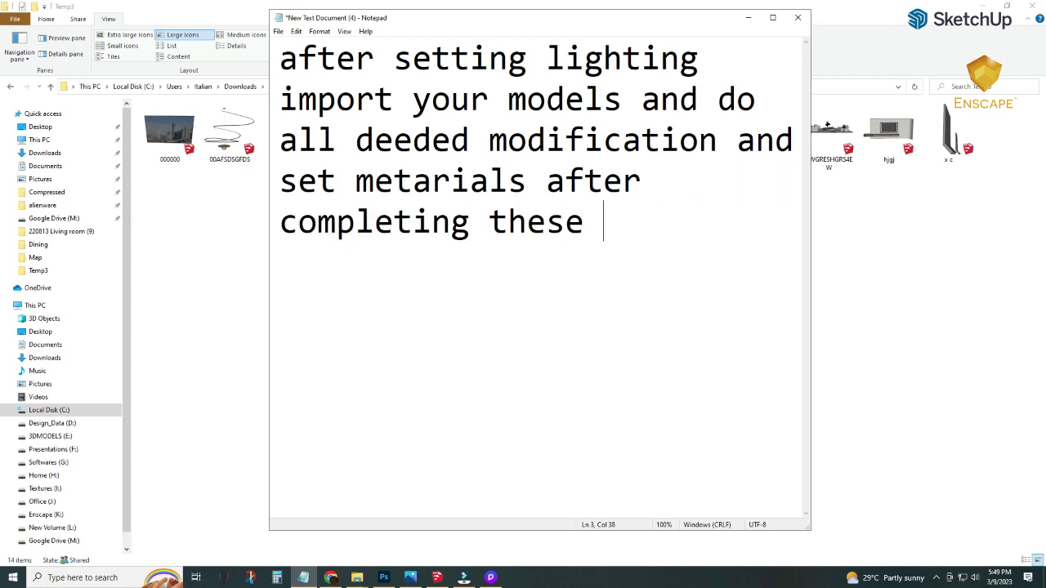
pyautogui.write('ke fine tuning to rende')
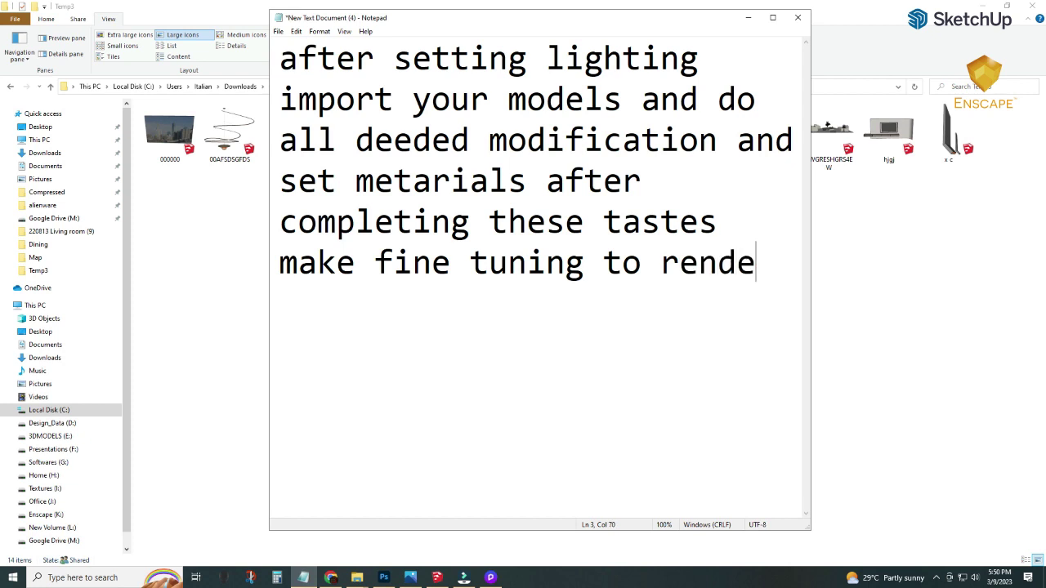
pyautogui.write('tting and hit render')
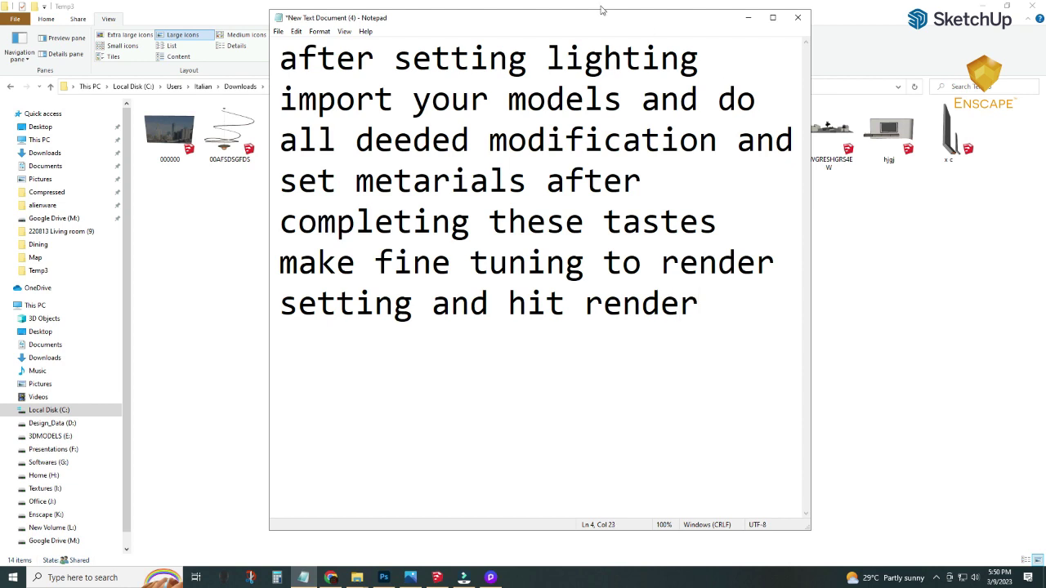
pyautogui.moveTo(280, 58); pyautogui.dragTo(782, 309)
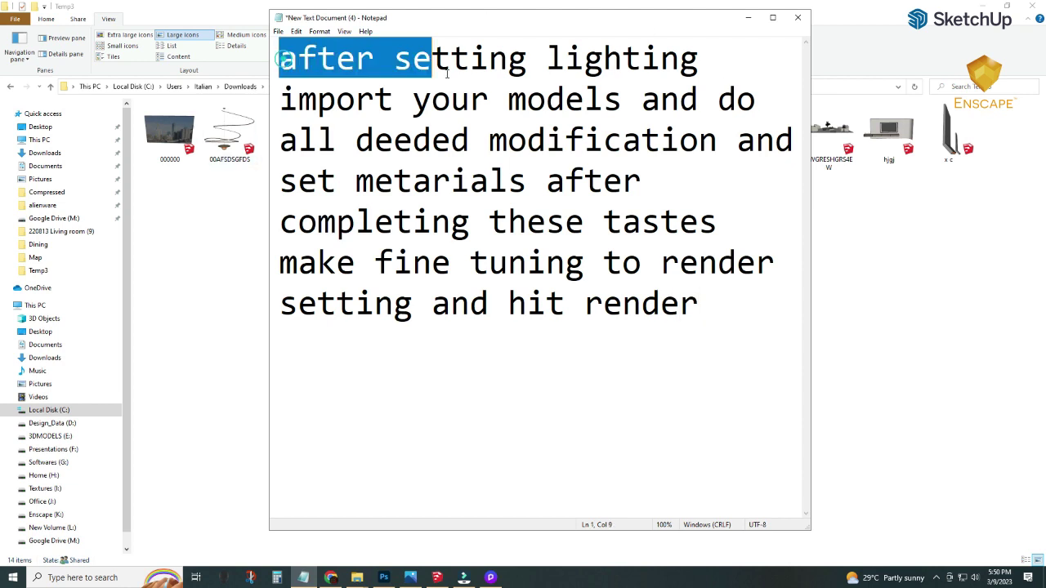
pyautogui.press('Delete')
pyautogui.write('sa')
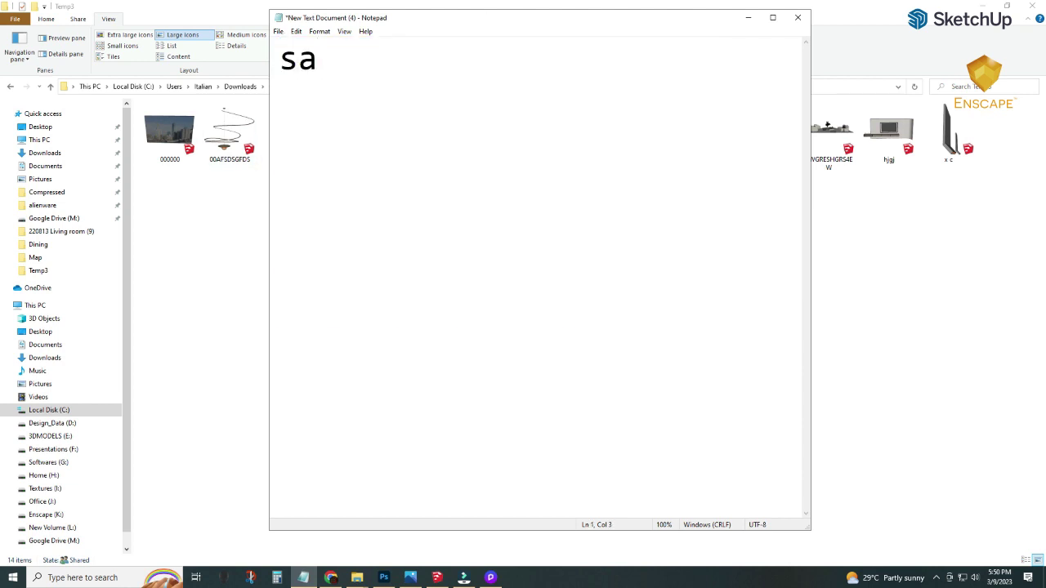
# Step: Type the 'lets start' note, clear it, and minimize Notepad
pyautogui.hotkey('ctrl', 'a')
pyautogui.write('le')
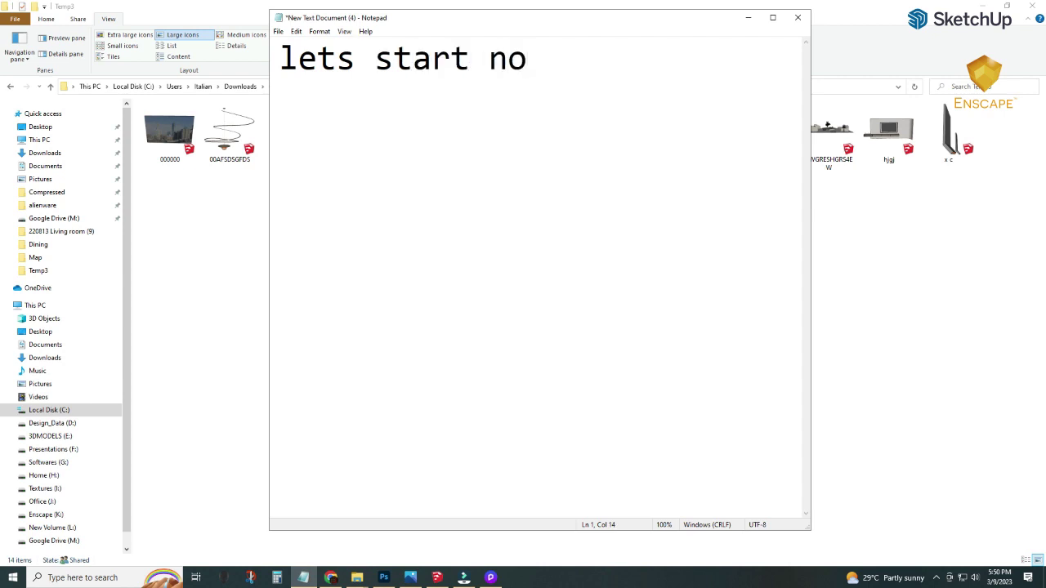
pyautogui.moveTo(284, 57); pyautogui.dragTo(591, 63)
pyautogui.press('Delete')
pyautogui.click(748, 17)
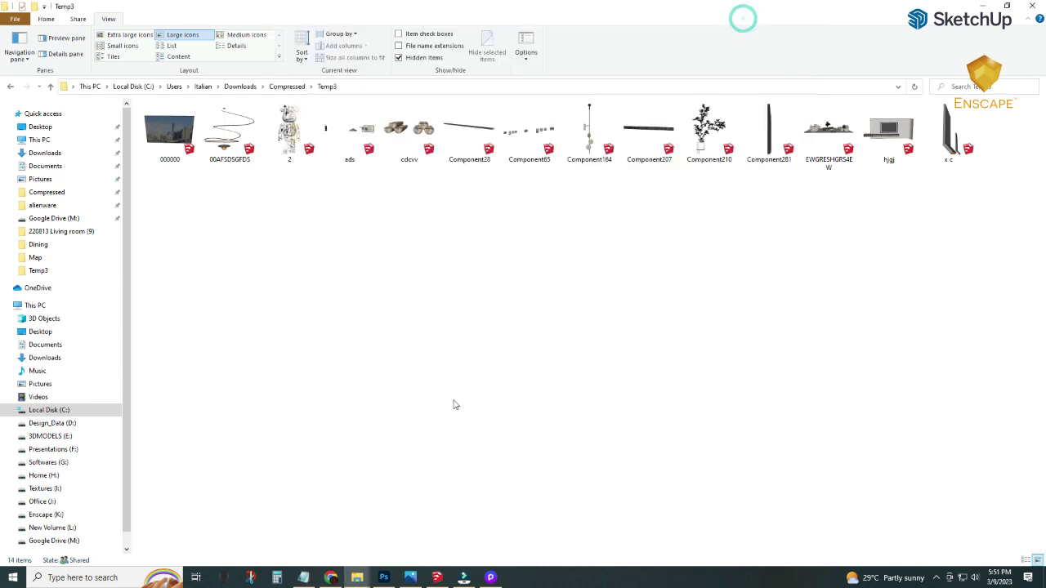
# Step: Switch to the SketchUp living room and go to Scene 2, looking down at the curtain
pyautogui.click(437, 577)
pyautogui.moveTo(512, 382)
pyautogui.mouseDown(button='middle')
pyautogui.moveTo(541, 433)
pyautogui.moveTo(351, 245)
pyautogui.mouseUp(button='middle')
pyautogui.click(96, 113)
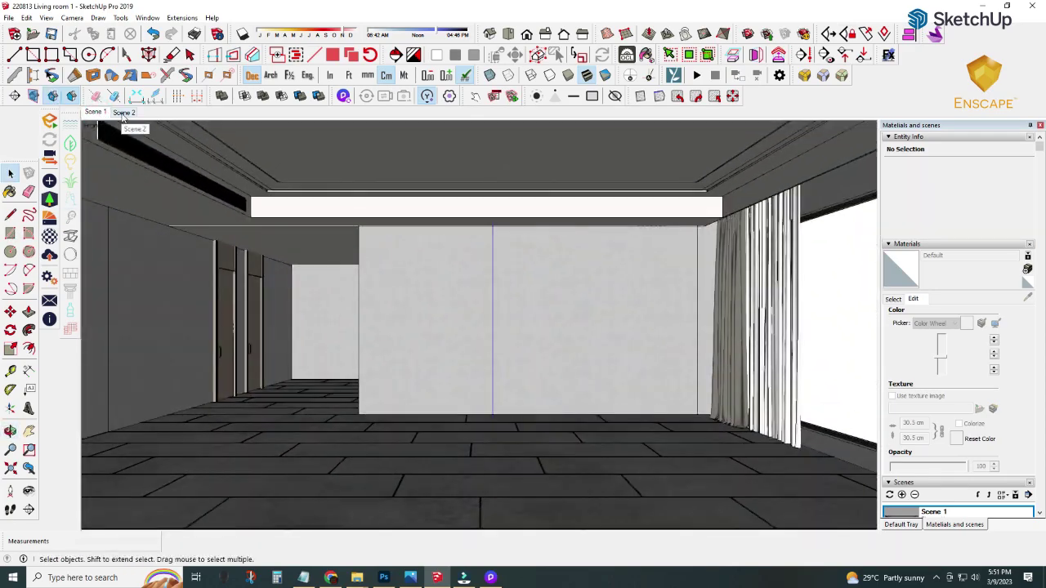
pyautogui.click(122, 112)
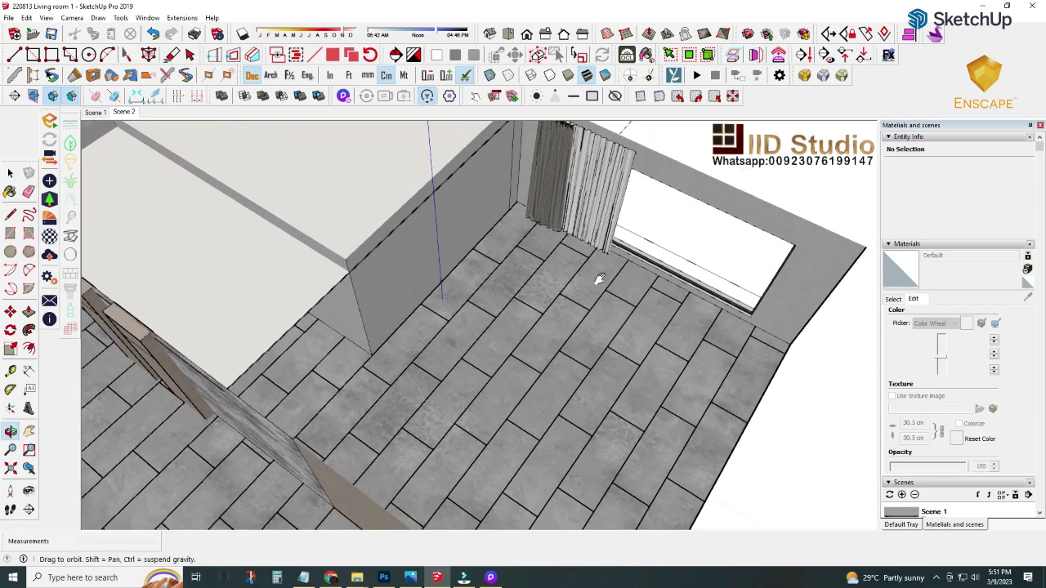
pyautogui.moveTo(461, 228); pyautogui.dragTo(392, 287, button='middle')
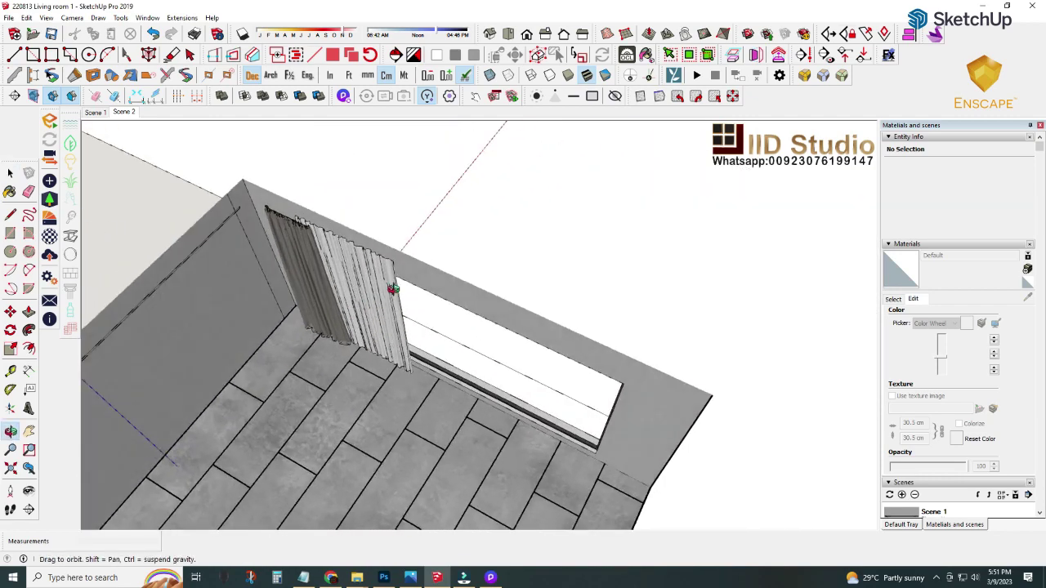
# Step: Open the curtain component and copy its panel further along the window with Move+Ctrl
pyautogui.click(379, 296)
pyautogui.doubleClick(378, 296)
pyautogui.press('m')
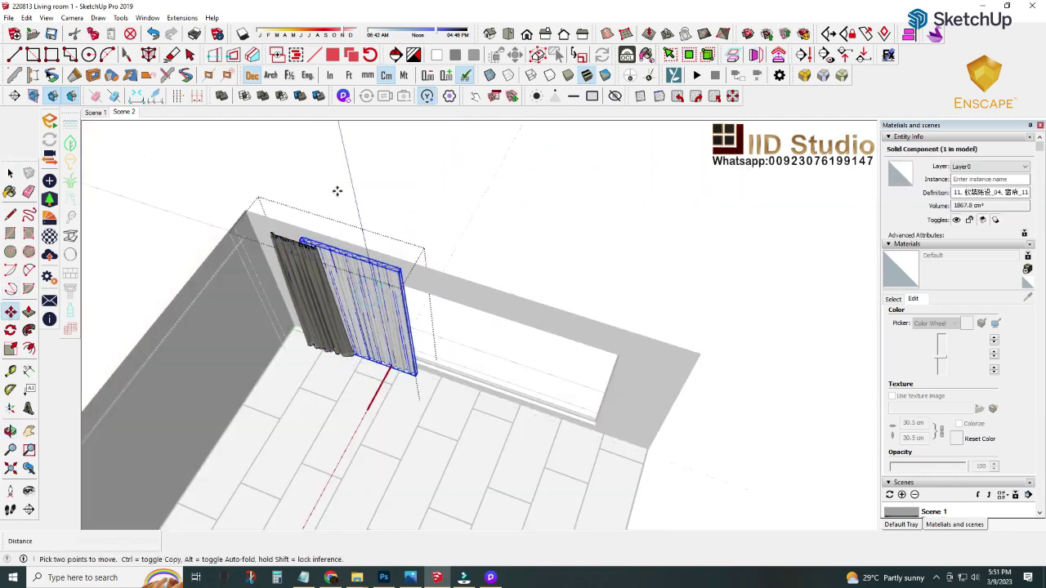
pyautogui.press('ctrl')
pyautogui.click(337, 190)
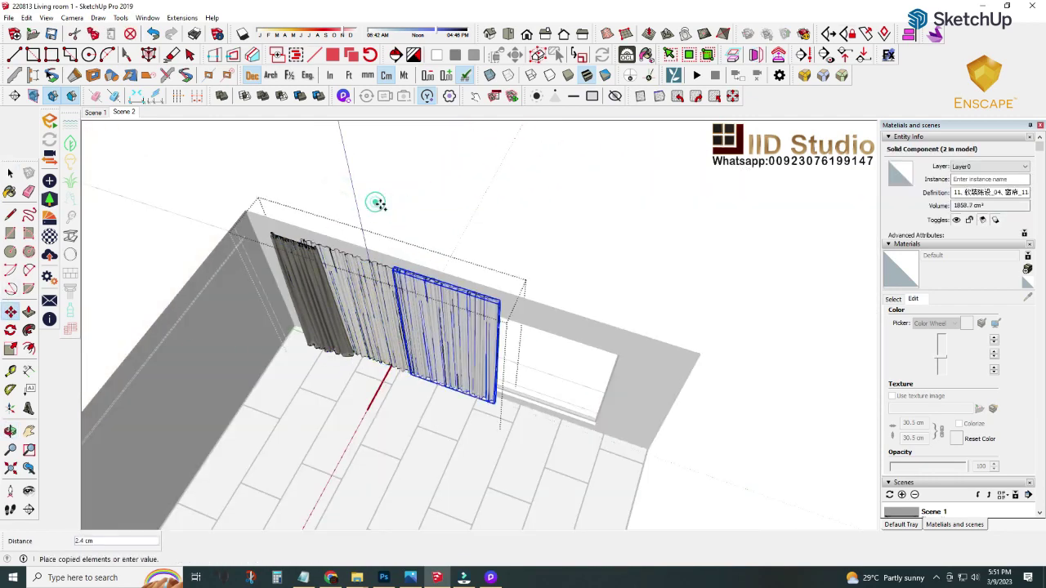
pyautogui.click(438, 227)
pyautogui.press('space')
# Step: Shift all three curtain panels along the green axis and open the Enscape Material Editor
pyautogui.hotkey('ctrl', 'a')
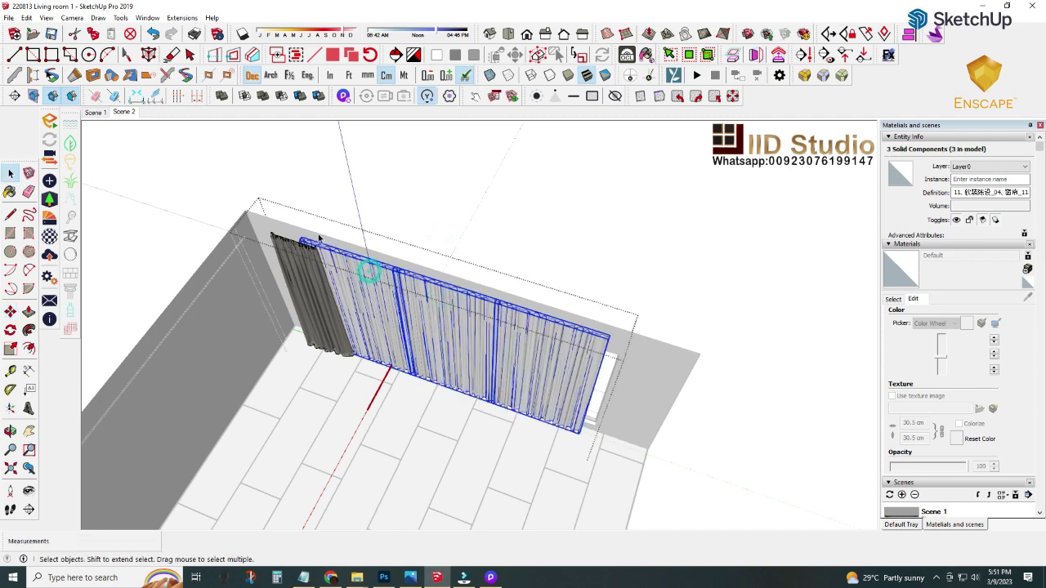
pyautogui.press('m')
pyautogui.click(330, 186)
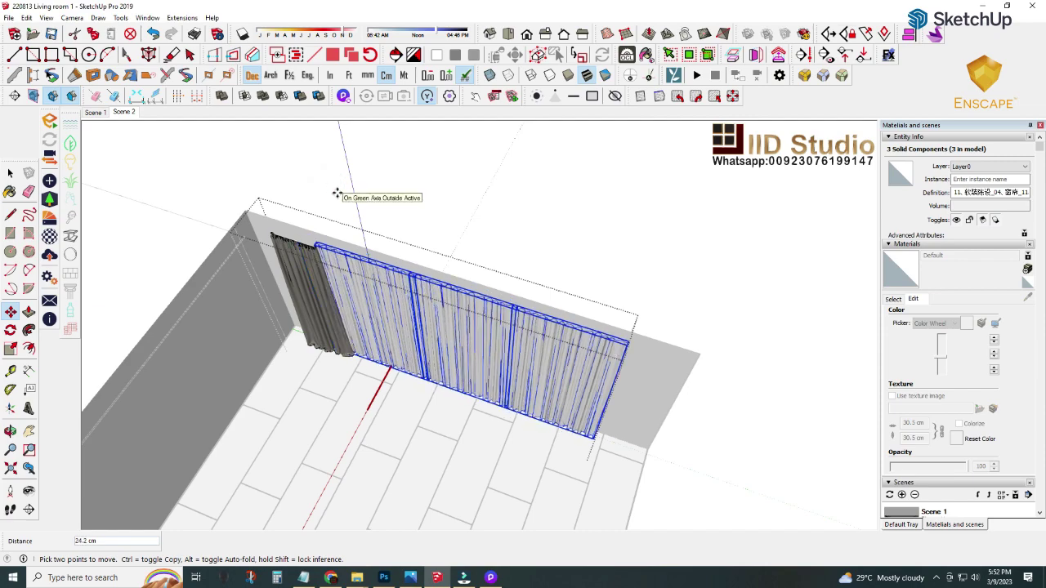
pyautogui.click(336, 193)
pyautogui.press('space')
pyautogui.click(420, 205)
pyautogui.moveTo(420, 205)
pyautogui.mouseDown(button='middle')
pyautogui.moveTo(551, 170)
pyautogui.moveTo(486, 302)
pyautogui.mouseUp(button='middle')
pyautogui.click(49, 236)
pyautogui.moveTo(338, 97)
pyautogui.mouseDown()
pyautogui.moveTo(444, 127)
pyautogui.moveTo(827, 87)
pyautogui.mouseUp()
# Step: Sample the curtain material and load 'Curtain cutout tranparency' from Normal maps as its transparency
pyautogui.press('b')
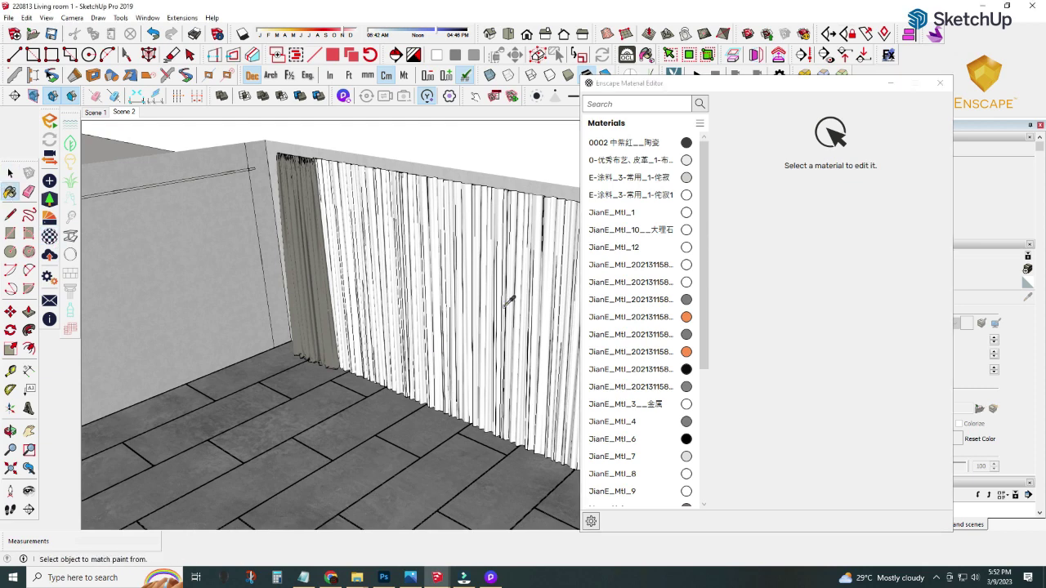
pyautogui.keyDown('alt'); pyautogui.click(509, 301); pyautogui.keyUp('alt')
pyautogui.scroll(-3, 613, 205)
pyautogui.click(562, 454)
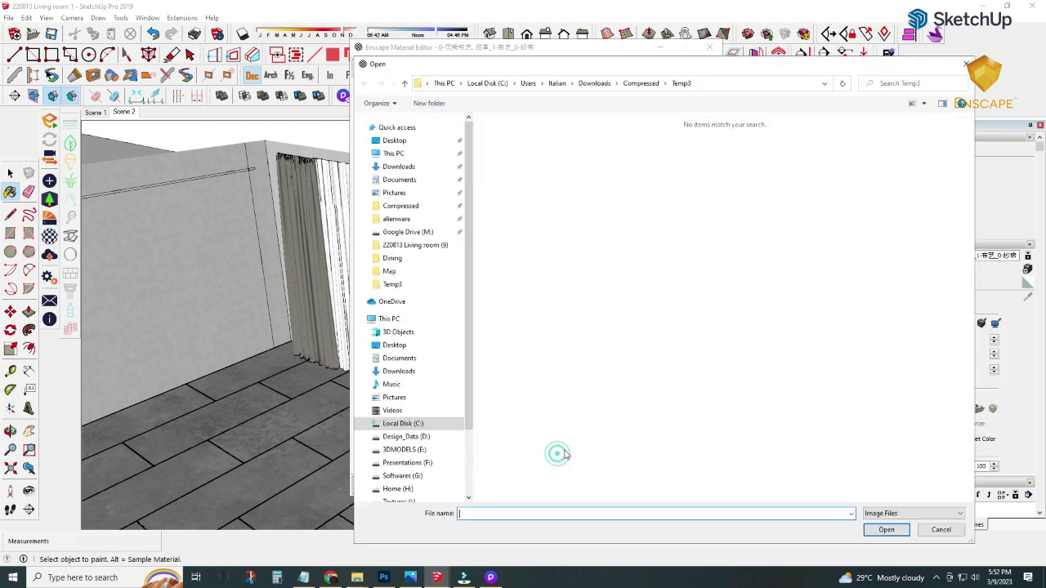
pyautogui.scroll(-2, 408, 384)
pyautogui.click(399, 467)
pyautogui.doubleClick(510, 246)
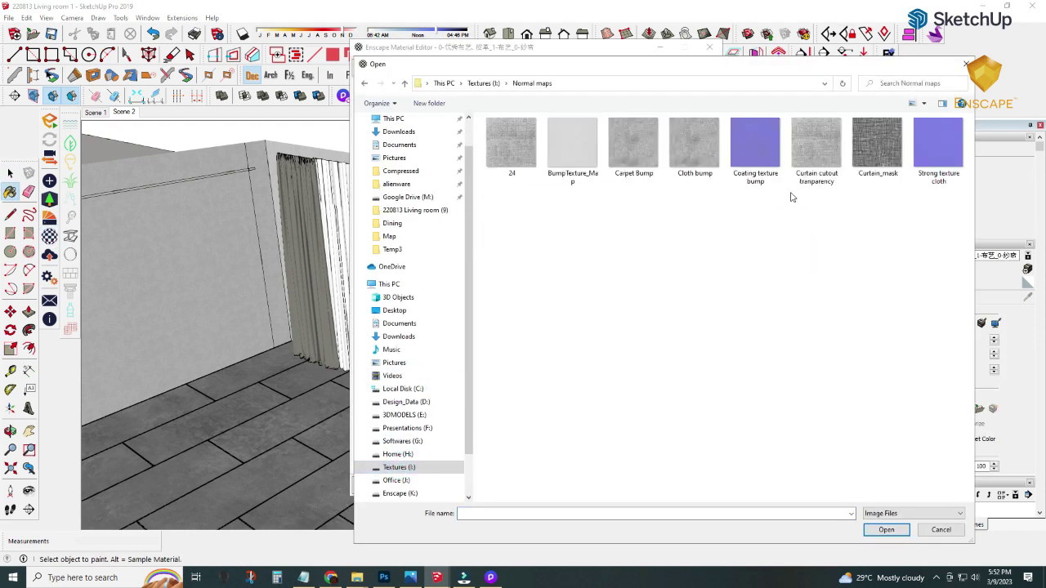
pyautogui.doubleClick(816, 184)
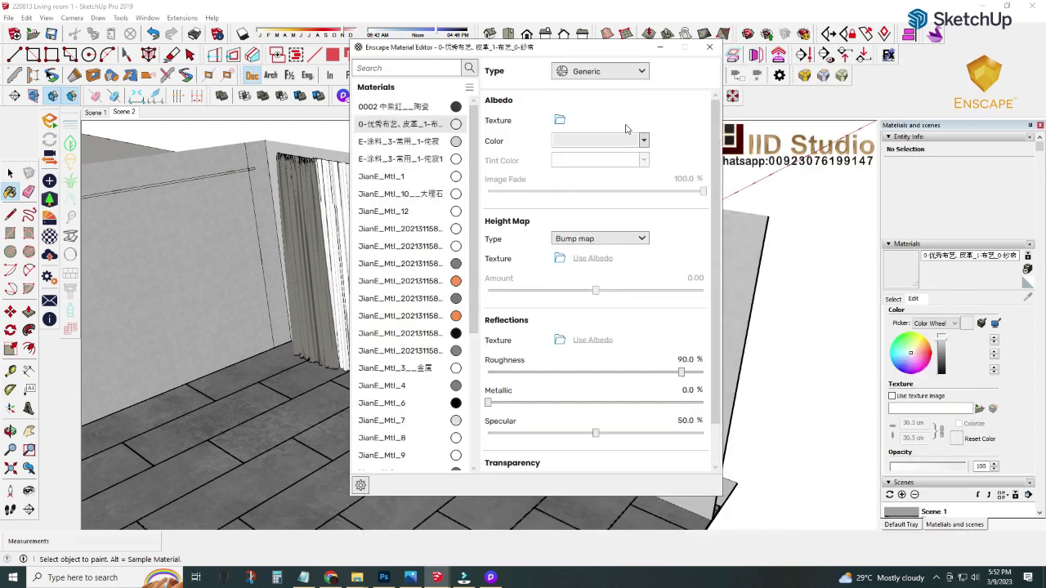
# Step: Set the curtain material type to Self-illuminated and close the material editor
pyautogui.click(600, 71)
pyautogui.click(599, 154)
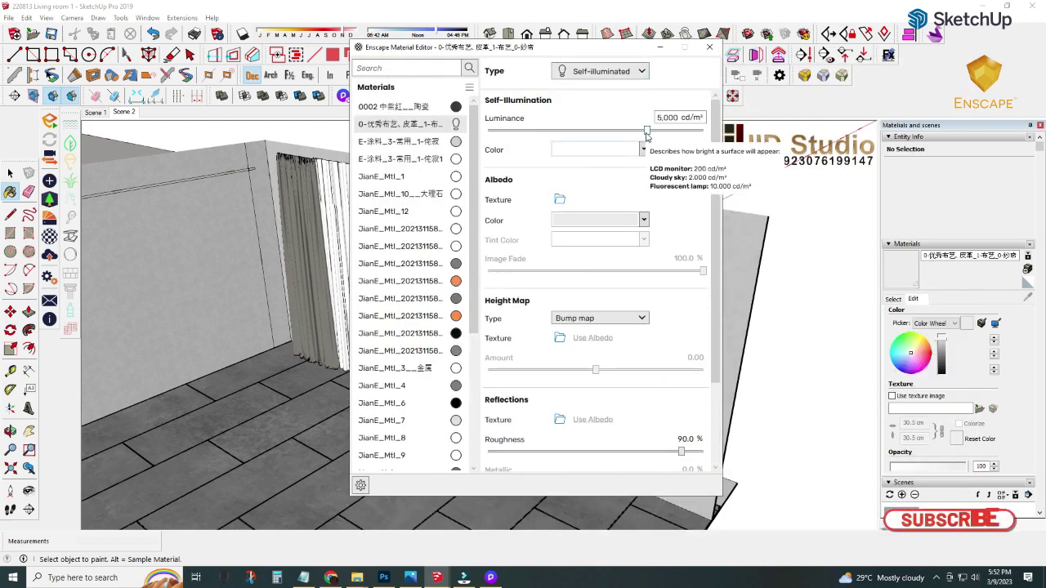
pyautogui.click(709, 47)
pyautogui.moveTo(640, 170); pyautogui.dragTo(420, 401, button='middle')
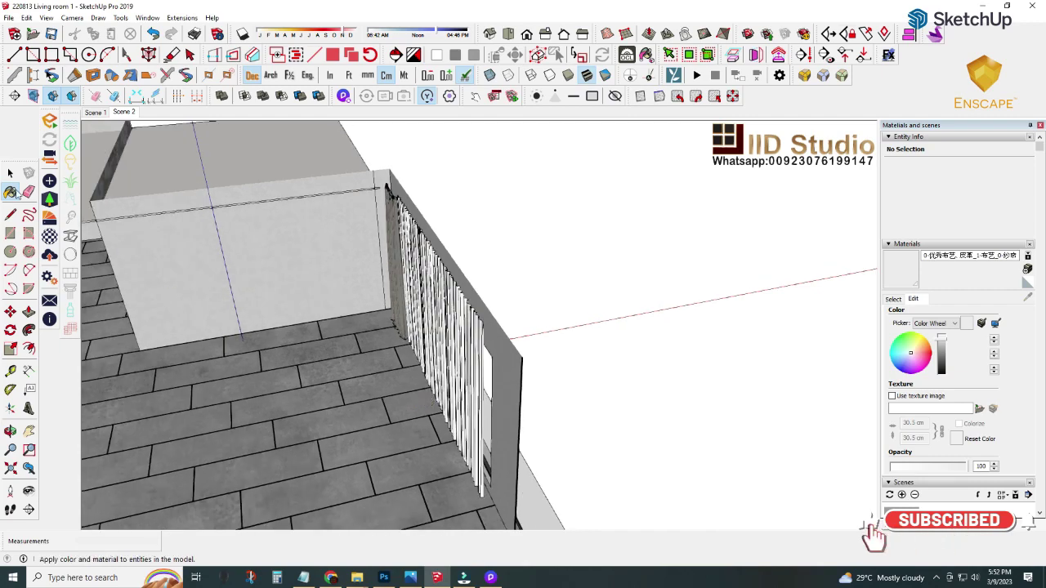
pyautogui.moveTo(245, 286); pyautogui.dragTo(269, 373, button='middle')
pyautogui.scroll(-5, 327, 403)
pyautogui.press('space')
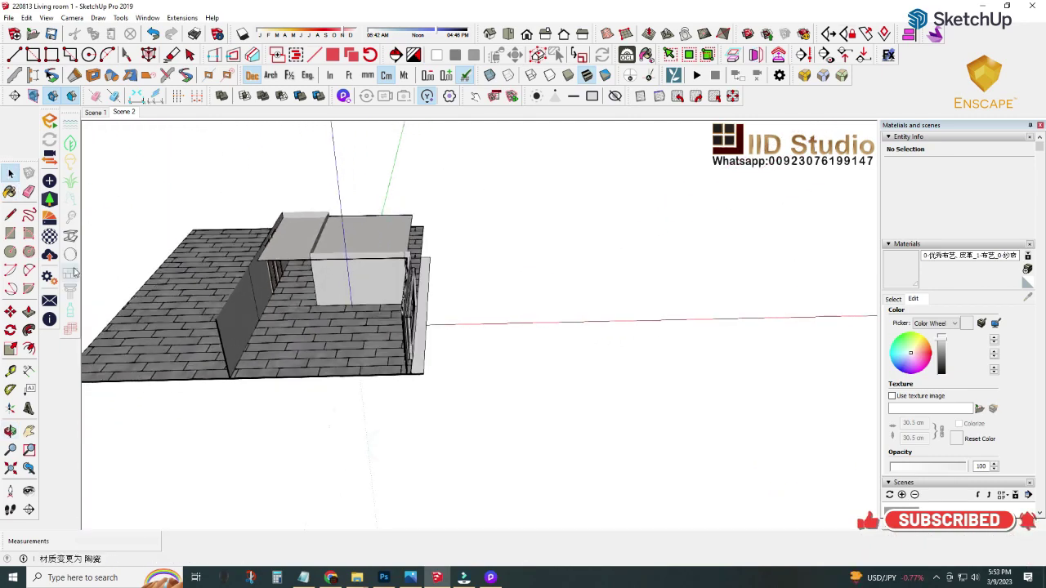
# Step: Drag Exterior spot Light from 3DMODELS > coool de > Exterior sun&sky Light into SketchUp
pyautogui.press('super+e')
pyautogui.doubleClick(523, 211)
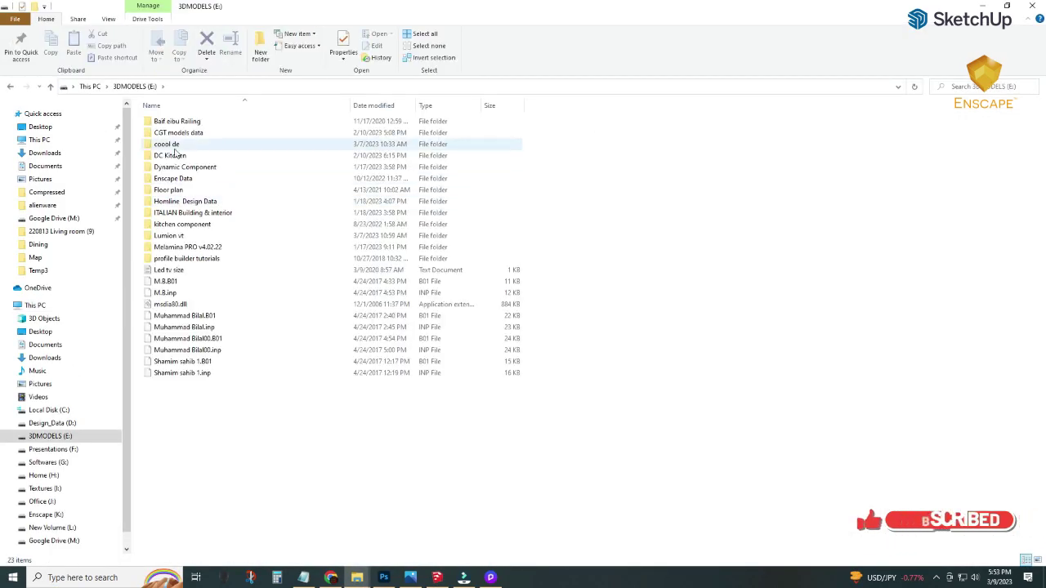
pyautogui.doubleClick(172, 146)
pyautogui.doubleClick(188, 213)
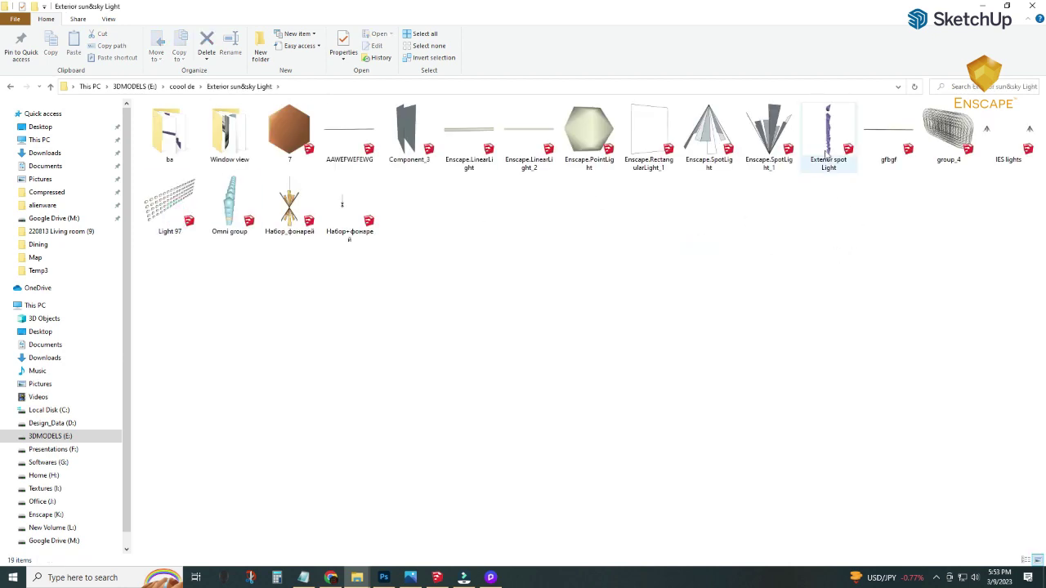
pyautogui.moveTo(828, 137)
pyautogui.moveTo(827, 151); pyautogui.dragTo(503, 452)
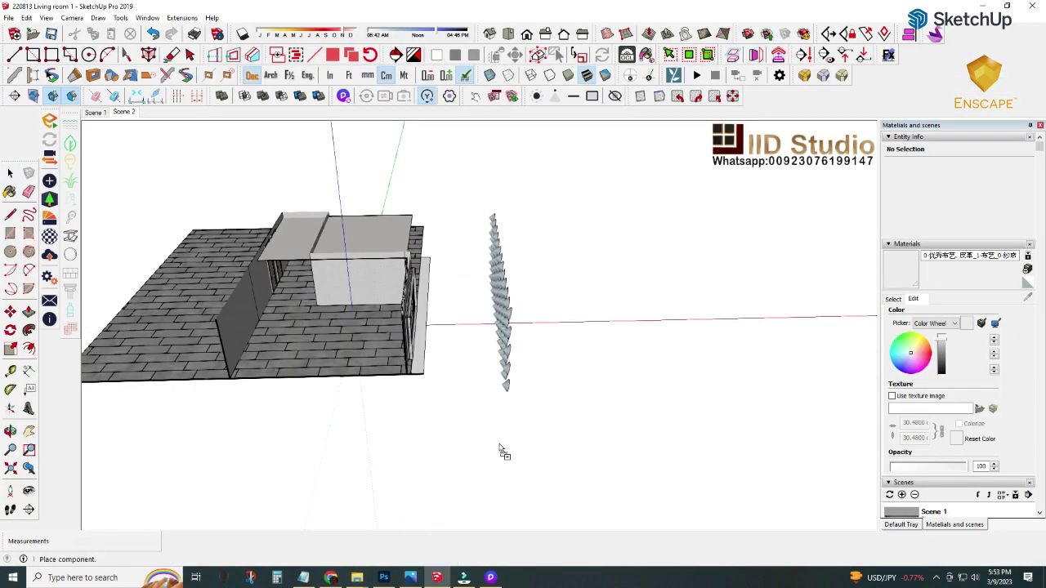
# Step: Place the Exterior spot Light and rotate it upright with Rotate (Q)
pyautogui.click(503, 451)
pyautogui.moveTo(503, 452); pyautogui.dragTo(498, 397, button='middle')
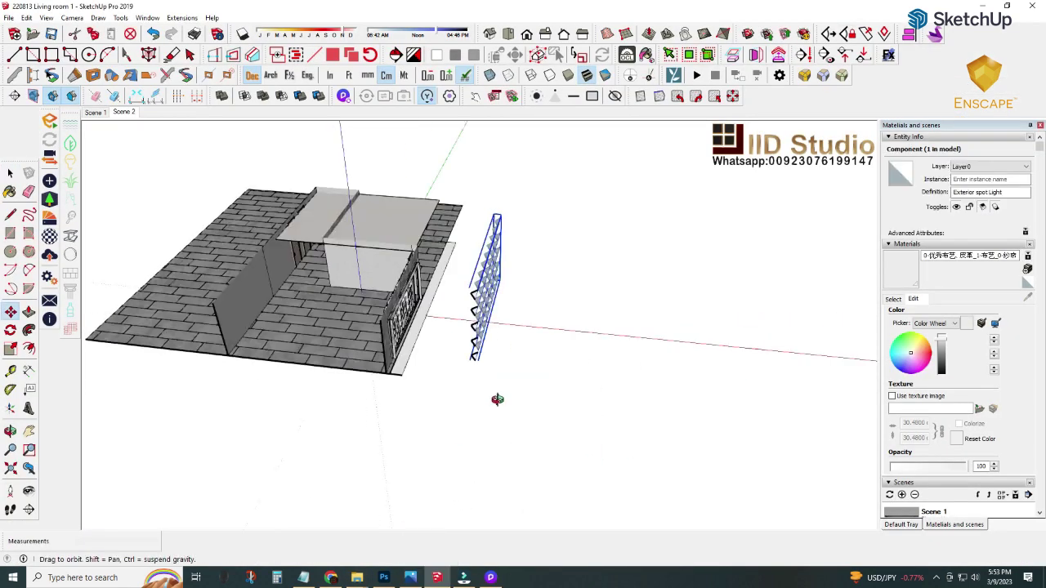
pyautogui.press('q')
pyautogui.moveTo(397, 354); pyautogui.dragTo(528, 456, button='middle')
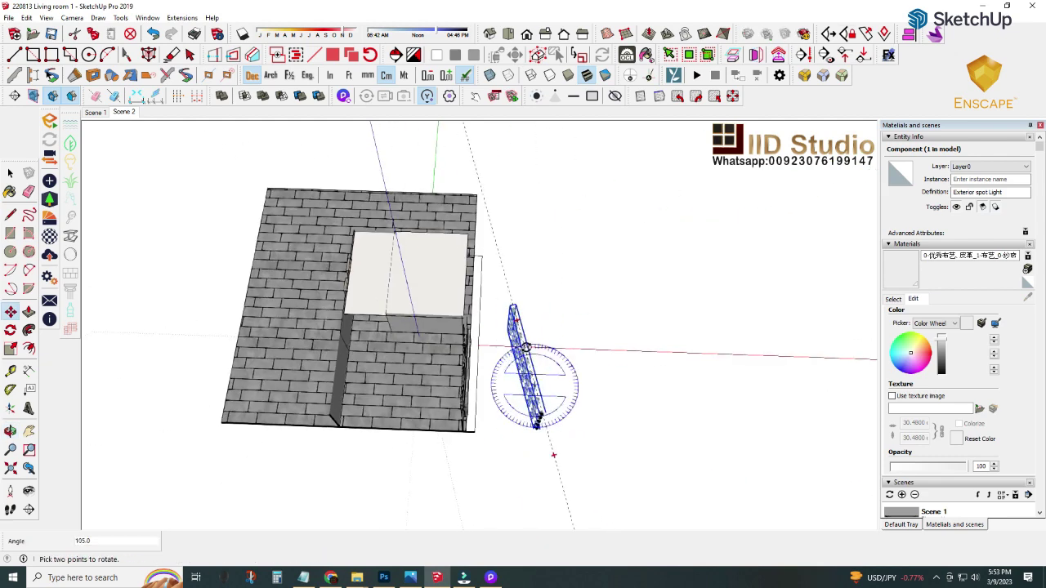
pyautogui.moveTo(532, 341); pyautogui.dragTo(413, 282, button='middle')
# Step: Move the spot light off to the right of the building, then deselect and view the interior
pyautogui.press('m')
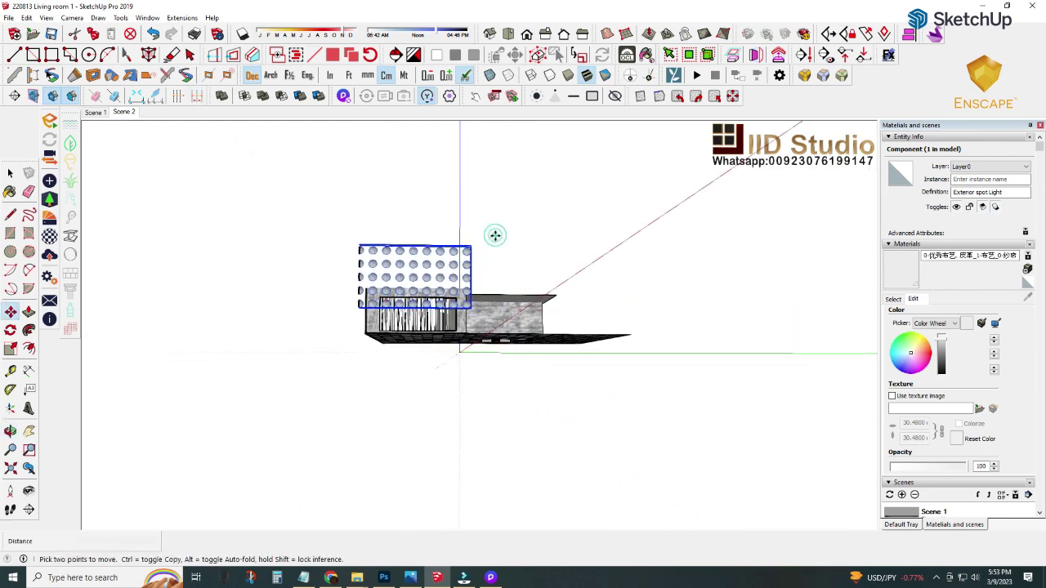
pyautogui.moveTo(490, 259); pyautogui.dragTo(754, 439, button='middle')
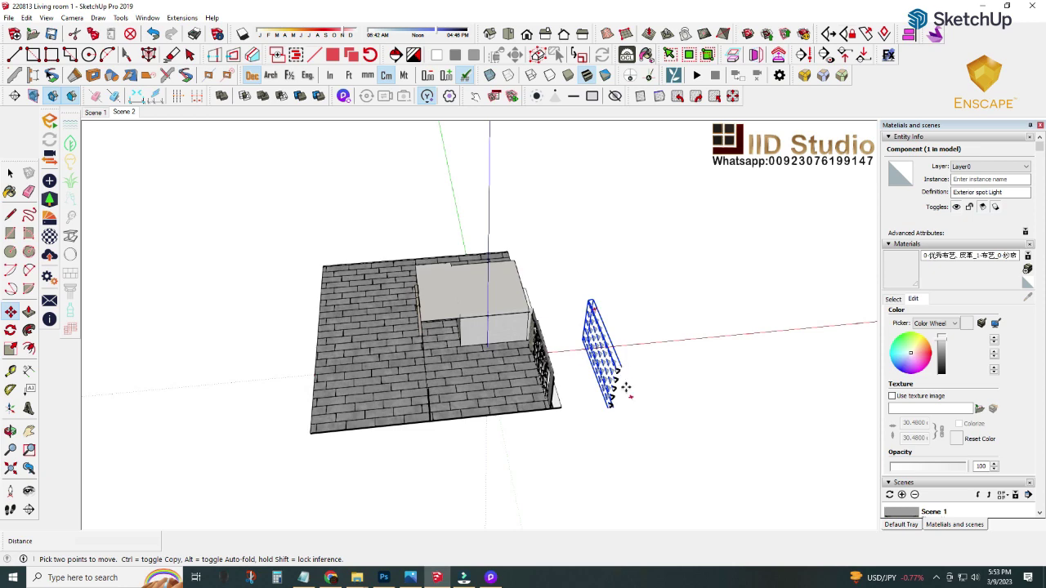
pyautogui.press('q')
pyautogui.press('m')
pyautogui.moveTo(626, 398); pyautogui.dragTo(537, 424, button='middle')
pyautogui.moveTo(537, 425); pyautogui.dragTo(654, 437)
pyautogui.press('space')
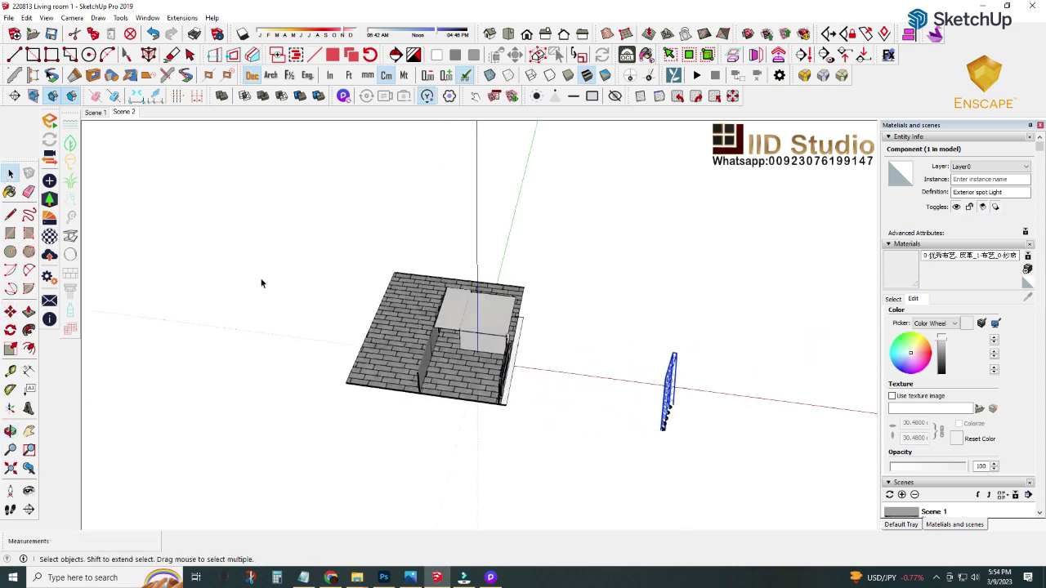
pyautogui.click(262, 283)
pyautogui.moveTo(270, 286)
pyautogui.mouseDown(button='middle')
pyautogui.moveTo(480, 395)
pyautogui.moveTo(95, 193)
pyautogui.mouseUp(button='middle')
pyautogui.scroll(3, 407, 284)
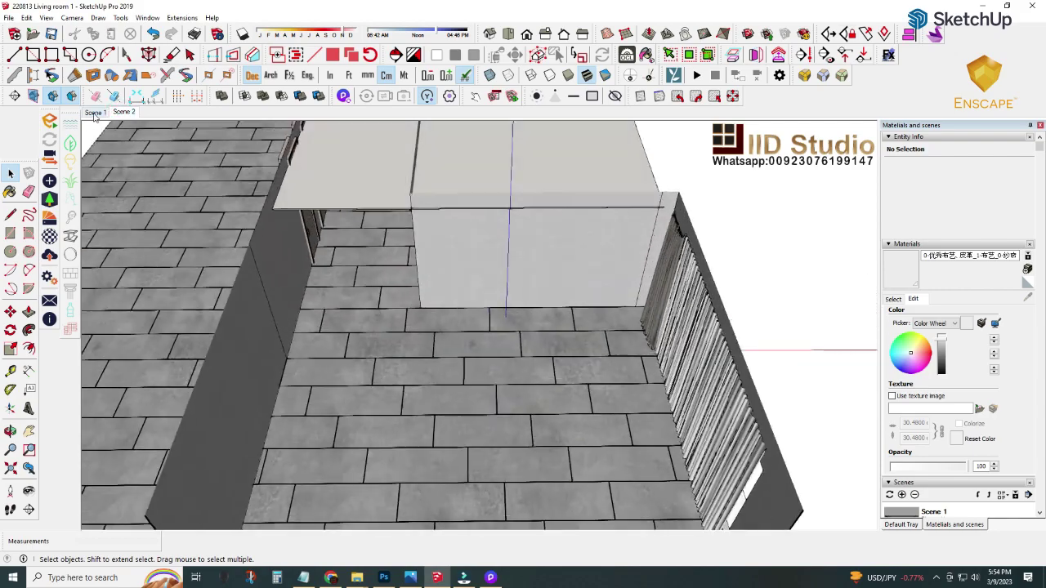
pyautogui.scroll(3, 407, 284)
pyautogui.moveTo(407, 285)
pyautogui.mouseDown(button='middle')
pyautogui.moveTo(406, 237)
pyautogui.moveTo(428, 241)
pyautogui.moveTo(436, 251)
pyautogui.moveTo(140, 125)
pyautogui.moveTo(141, 344)
pyautogui.mouseUp(button='middle')
pyautogui.moveTo(356, 578)
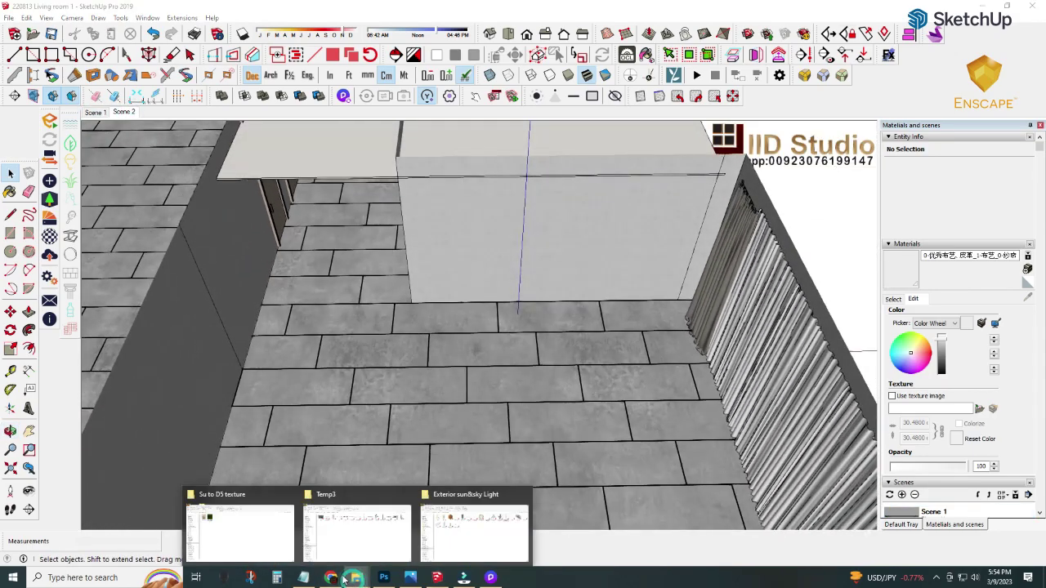
# Step: Drag Component65.skp from the Temp3 window into SketchUp, dropping it on the wall's top edge
pyautogui.click(233, 525)
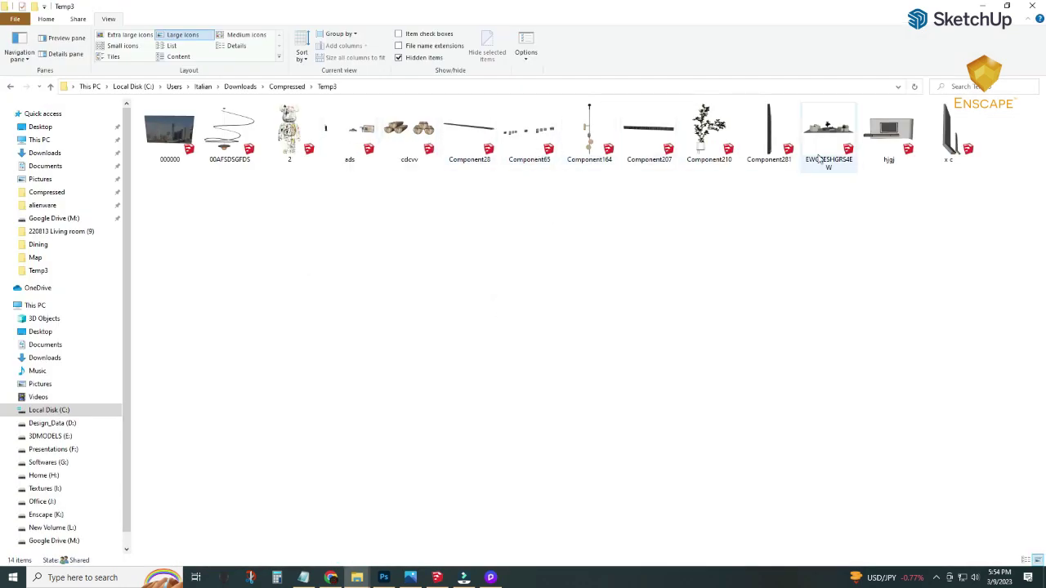
pyautogui.moveTo(515, 158); pyautogui.dragTo(549, 460)
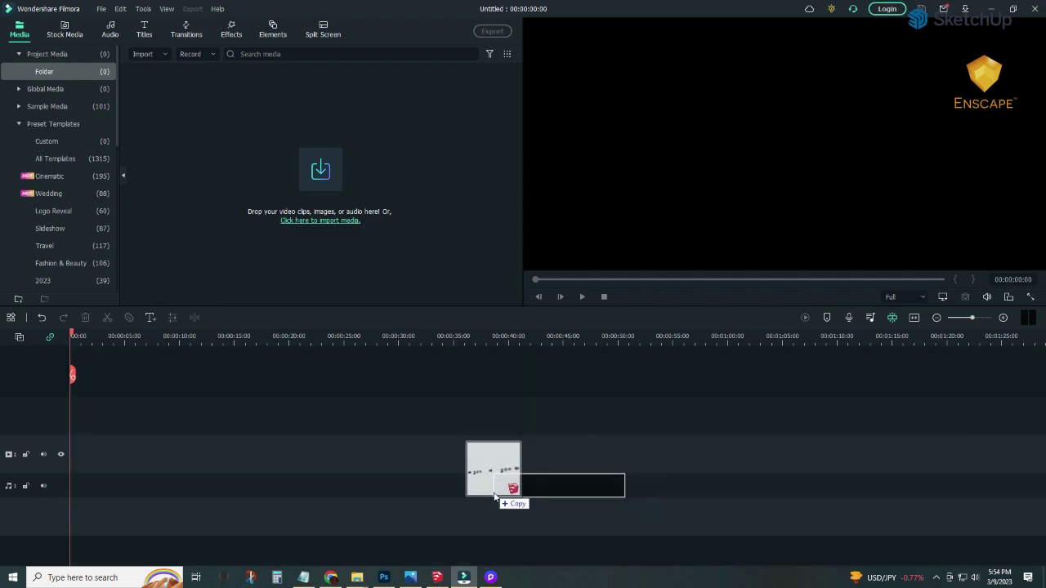
pyautogui.moveTo(444, 582); pyautogui.dragTo(454, 474)
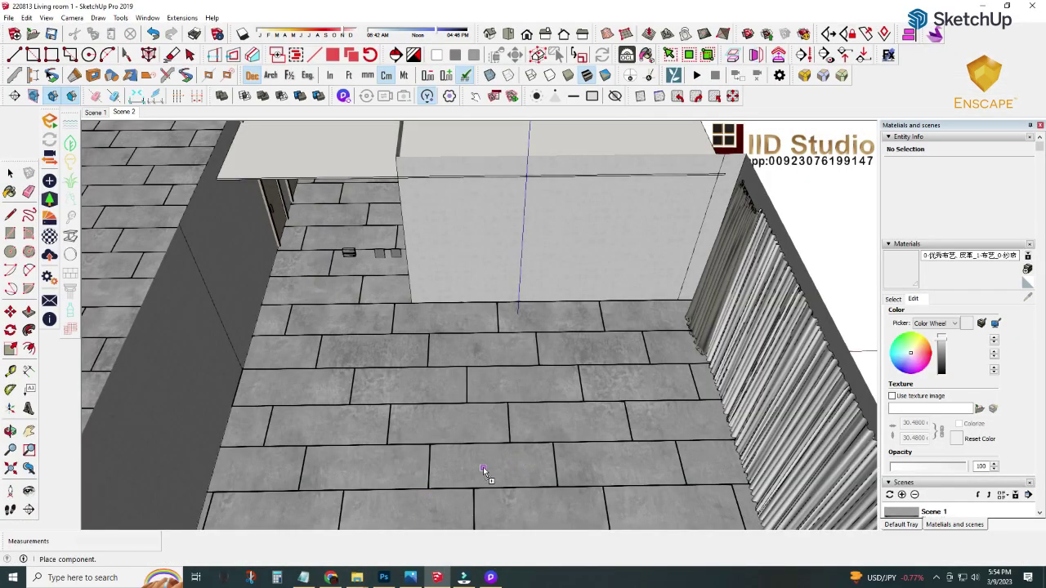
pyautogui.moveTo(454, 474); pyautogui.dragTo(407, 345)
pyautogui.moveTo(407, 345); pyautogui.dragTo(362, 296, button='middle')
# Step: Slide Component65 along the wall and view it from Scene 1 below the ceiling
pyautogui.click(514, 240)
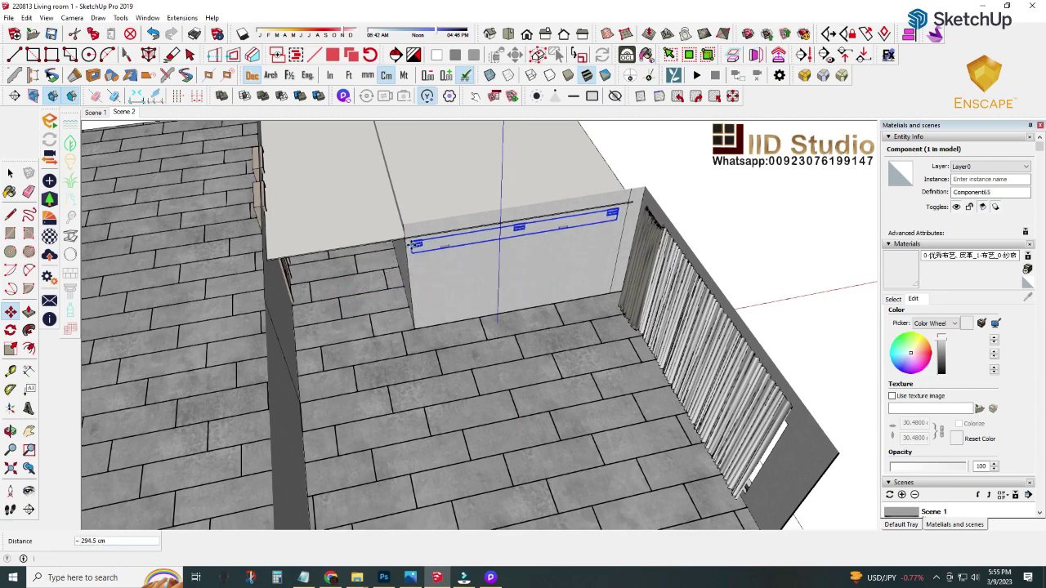
pyautogui.scroll(3, 509, 260)
pyautogui.moveTo(508, 260); pyautogui.dragTo(489, 327, button='middle')
pyautogui.moveTo(487, 374); pyautogui.dragTo(284, 308, button='middle')
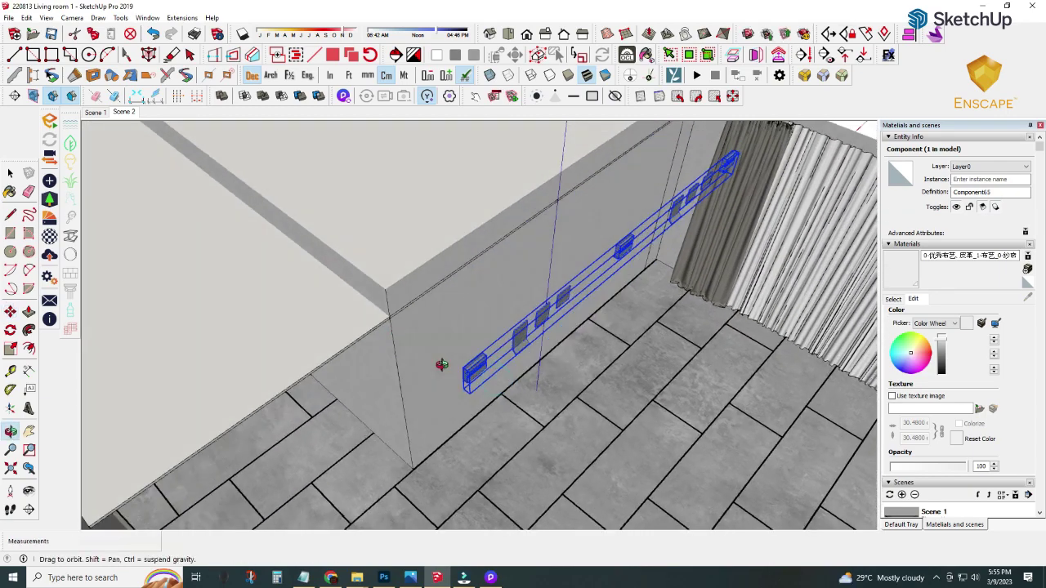
pyautogui.click(95, 113)
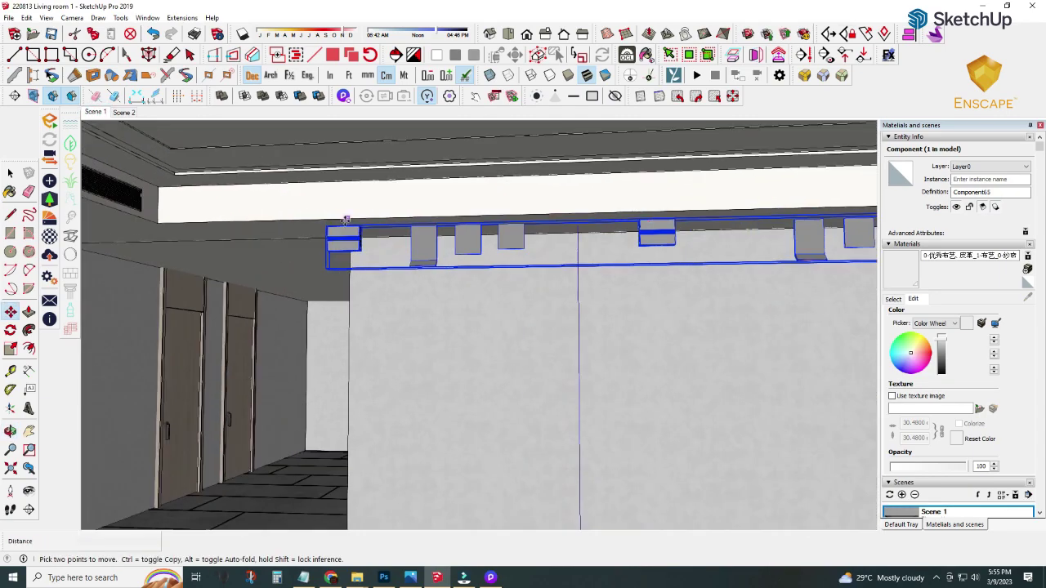
pyautogui.moveTo(289, 155)
pyautogui.mouseDown(button='middle')
pyautogui.moveTo(348, 305)
pyautogui.moveTo(443, 273)
pyautogui.moveTo(345, 231)
pyautogui.moveTo(395, 319)
pyautogui.moveTo(436, 267)
pyautogui.moveTo(416, 253)
pyautogui.moveTo(394, 192)
pyautogui.moveTo(282, 175)
pyautogui.moveTo(342, 188)
pyautogui.mouseUp(button='middle')
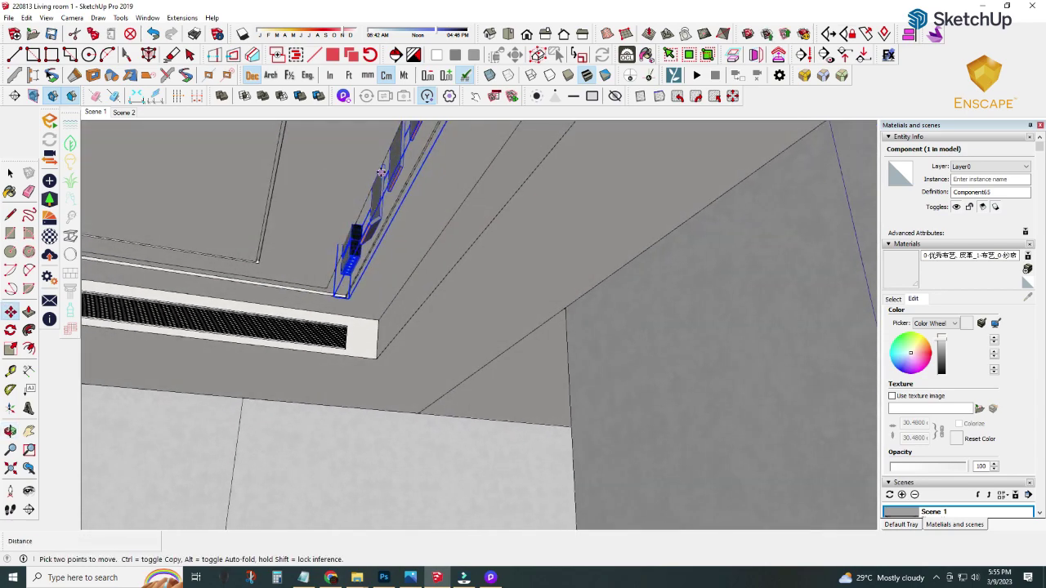
# Step: Drop the light strip into the ceiling soffit, then deselect and return to Scene 2
pyautogui.click(381, 172)
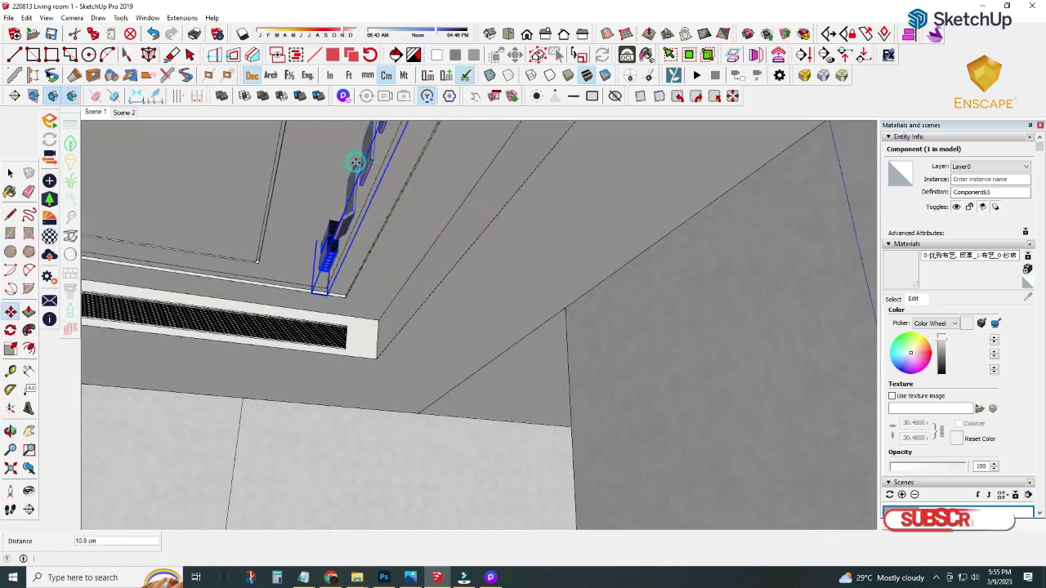
pyautogui.moveTo(356, 162); pyautogui.dragTo(458, 217, button='middle')
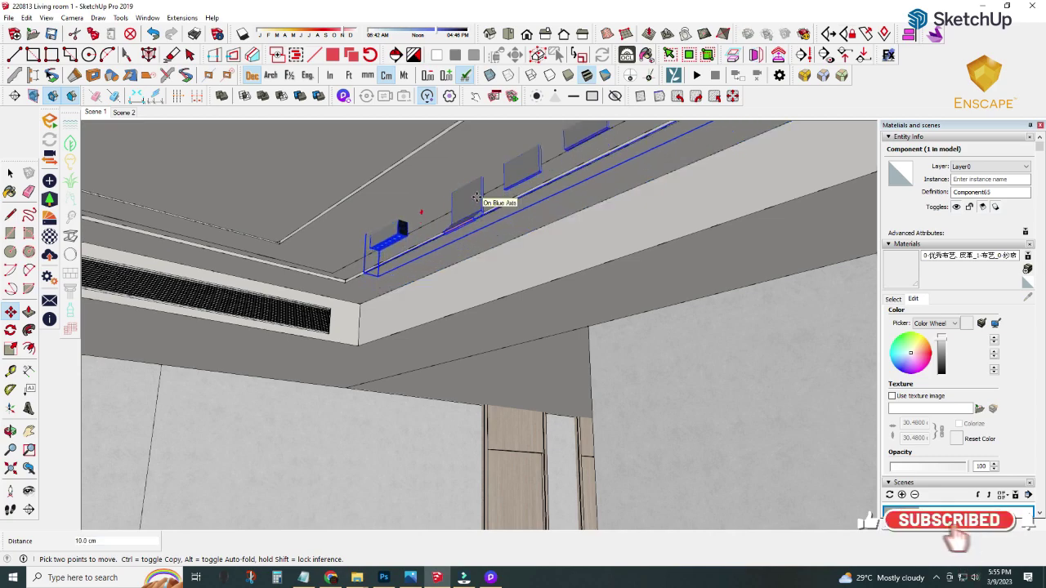
pyautogui.scroll(3, 409, 220)
pyautogui.scroll(3, 411, 216)
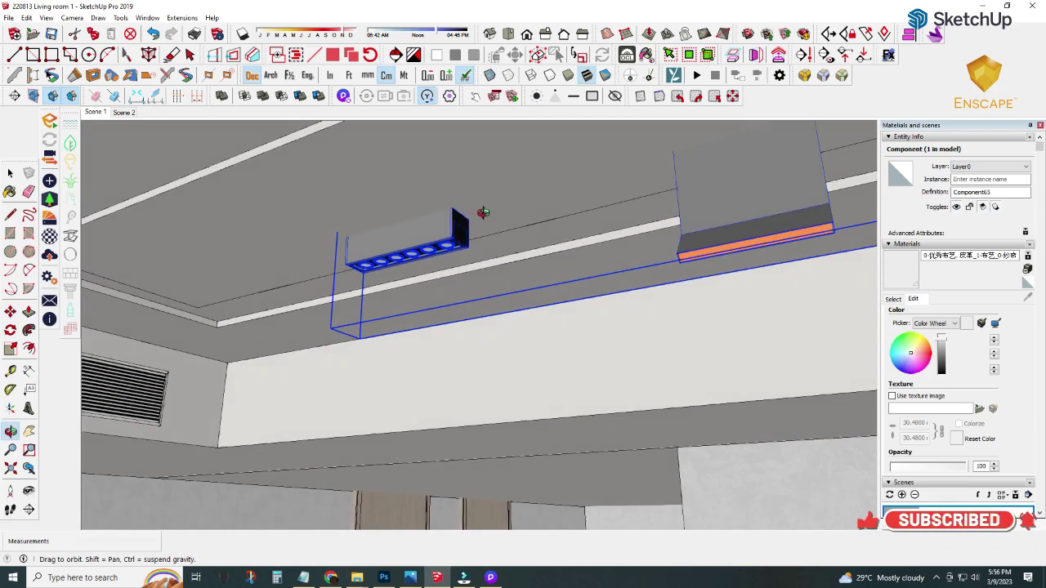
pyautogui.moveTo(411, 217)
pyautogui.mouseDown(button='middle')
pyautogui.moveTo(554, 218)
pyautogui.moveTo(472, 307)
pyautogui.moveTo(409, 299)
pyautogui.mouseUp(button='middle')
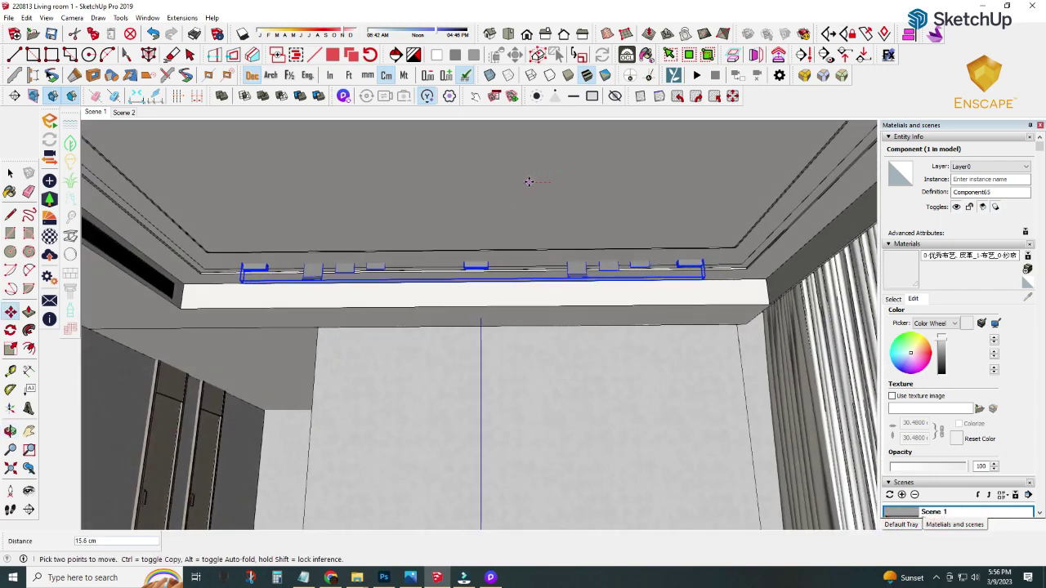
pyautogui.click(528, 182)
pyautogui.scroll(-5, 529, 181)
pyautogui.moveTo(529, 181); pyautogui.dragTo(277, 207, button='middle')
pyautogui.press('space')
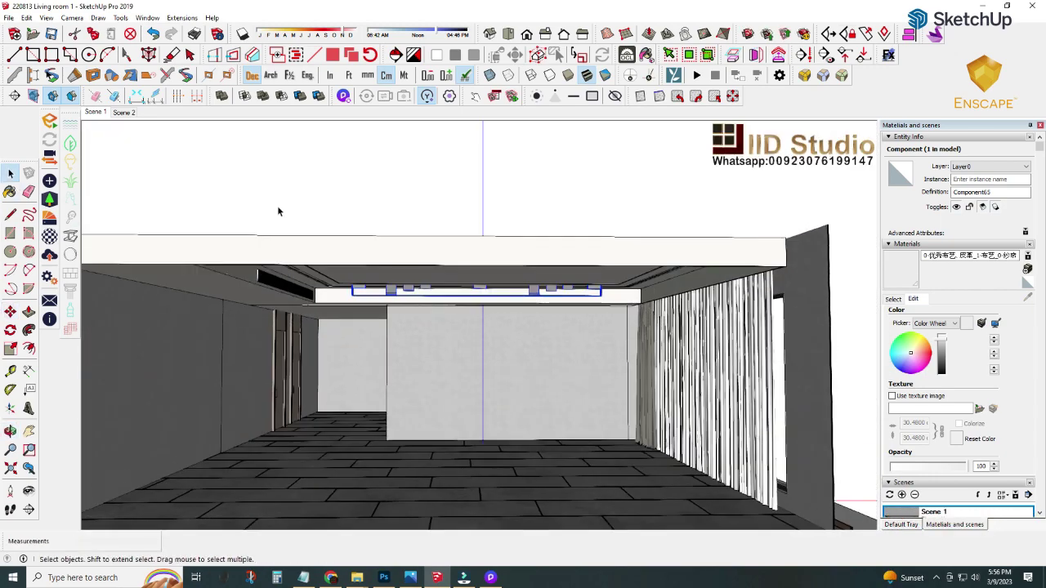
pyautogui.click(330, 155)
pyautogui.click(125, 112)
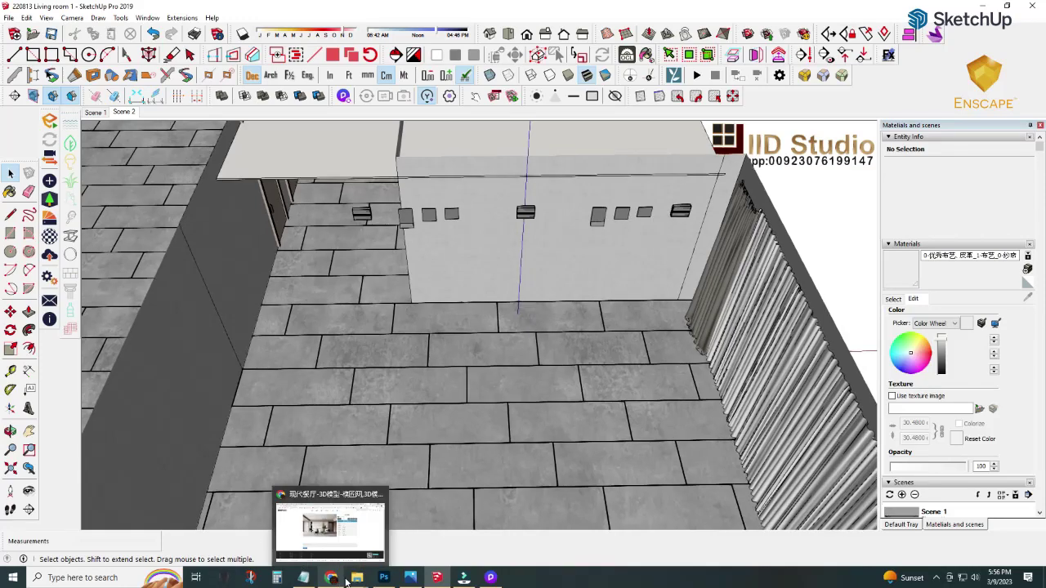
# Step: Drag the x c component into the model and frame the ceiling from Scene 1
pyautogui.click(357, 578)
pyautogui.moveTo(940, 160); pyautogui.dragTo(324, 322)
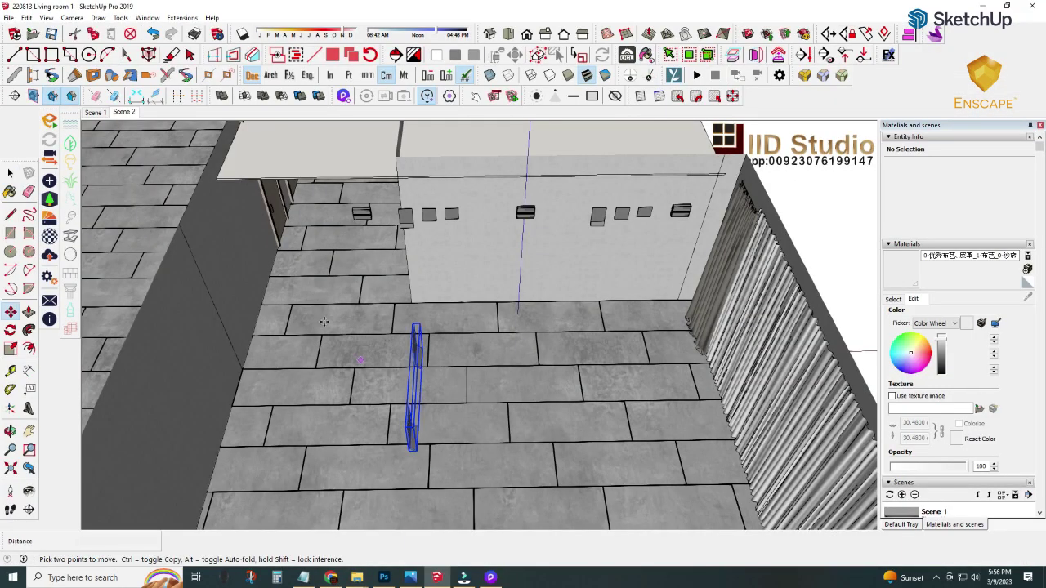
pyautogui.moveTo(324, 322); pyautogui.dragTo(367, 264, button='middle')
pyautogui.scroll(5, 367, 264)
pyautogui.scroll(-5, 415, 303)
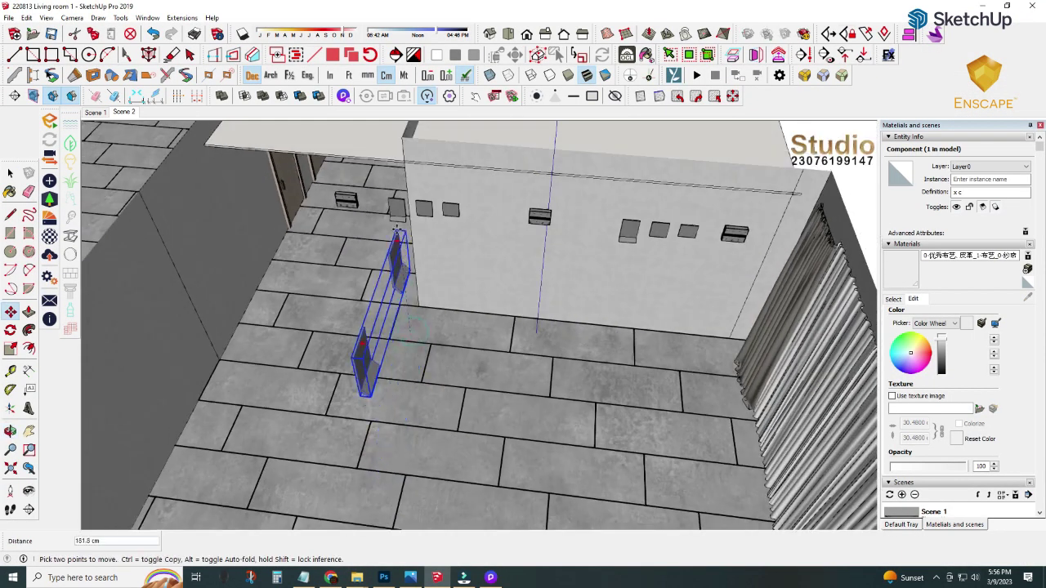
pyautogui.click(94, 112)
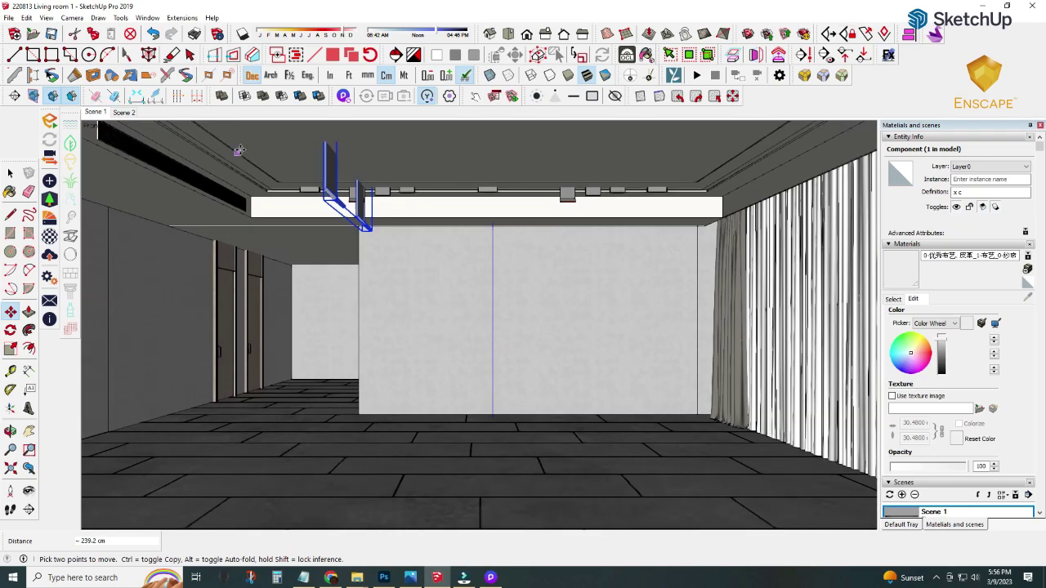
pyautogui.moveTo(239, 150)
pyautogui.mouseDown(button='middle')
pyautogui.moveTo(348, 183)
pyautogui.moveTo(542, 175)
pyautogui.mouseUp(button='middle')
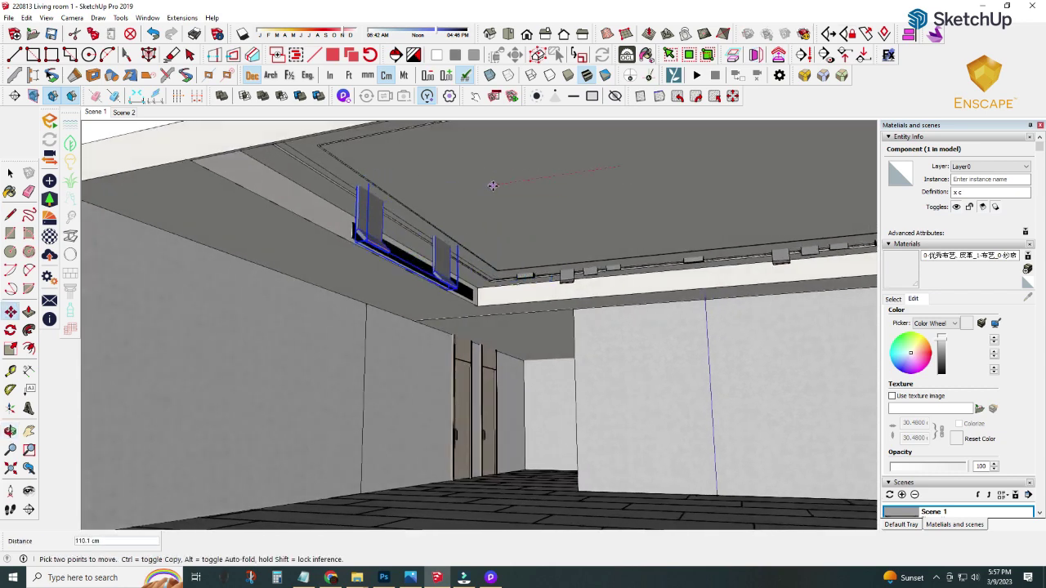
pyautogui.scroll(2, 507, 180)
pyautogui.scroll(2, 481, 184)
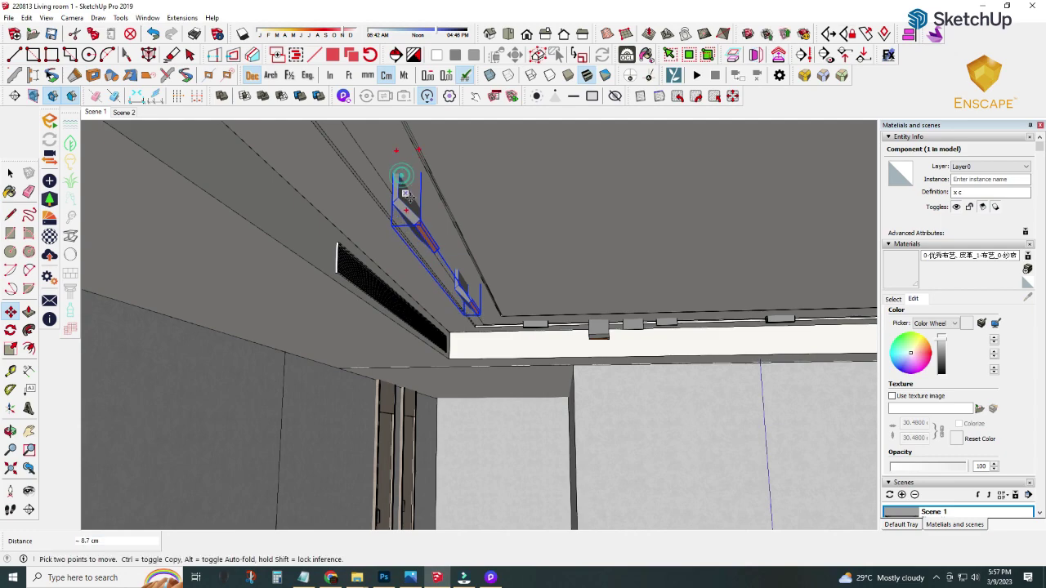
pyautogui.moveTo(405, 194)
pyautogui.mouseDown(button='middle')
pyautogui.moveTo(384, 204)
pyautogui.moveTo(264, 199)
pyautogui.moveTo(338, 180)
pyautogui.moveTo(486, 191)
pyautogui.moveTo(490, 226)
pyautogui.moveTo(303, 175)
pyautogui.mouseUp(button='middle')
pyautogui.scroll(2, 383, 207)
pyautogui.scroll(-3, 383, 204)
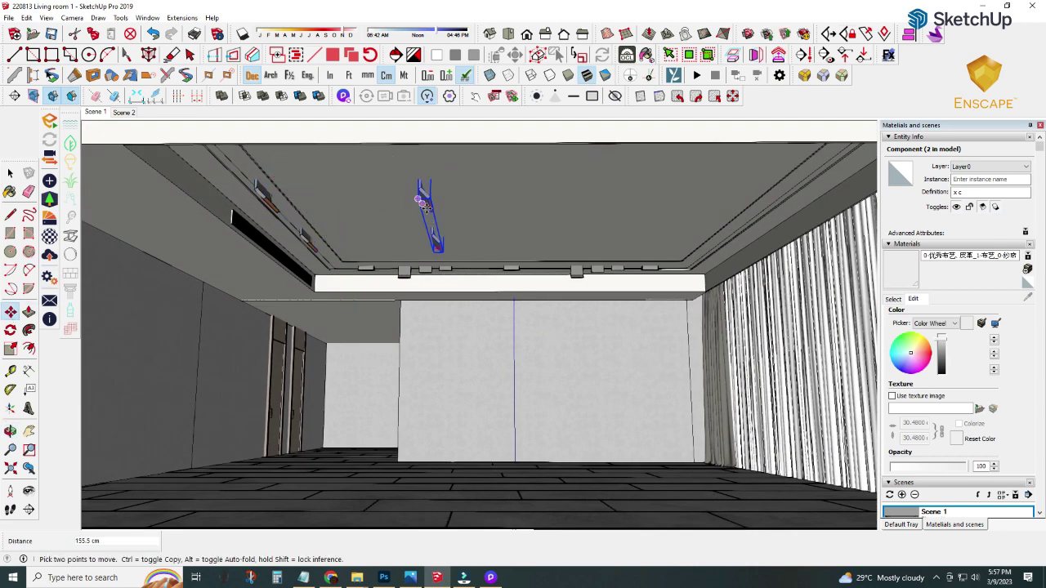
pyautogui.scroll(2, 425, 209)
# Step: Turn the x c fixture 90° and set it in the ceiling corner beside the curtains
pyautogui.click(425, 206)
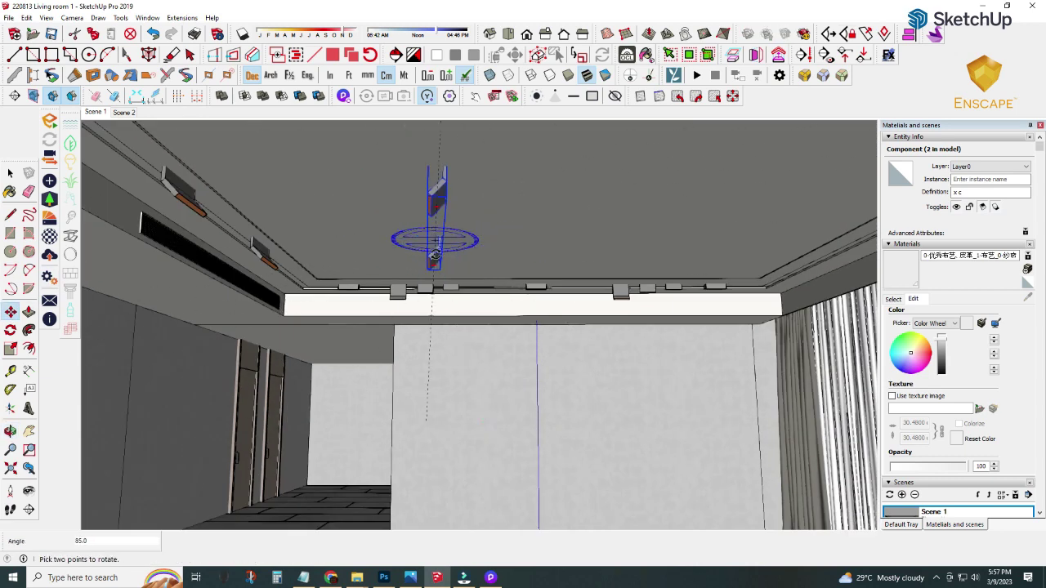
pyautogui.click(444, 208)
pyautogui.scroll(-2, 326, 202)
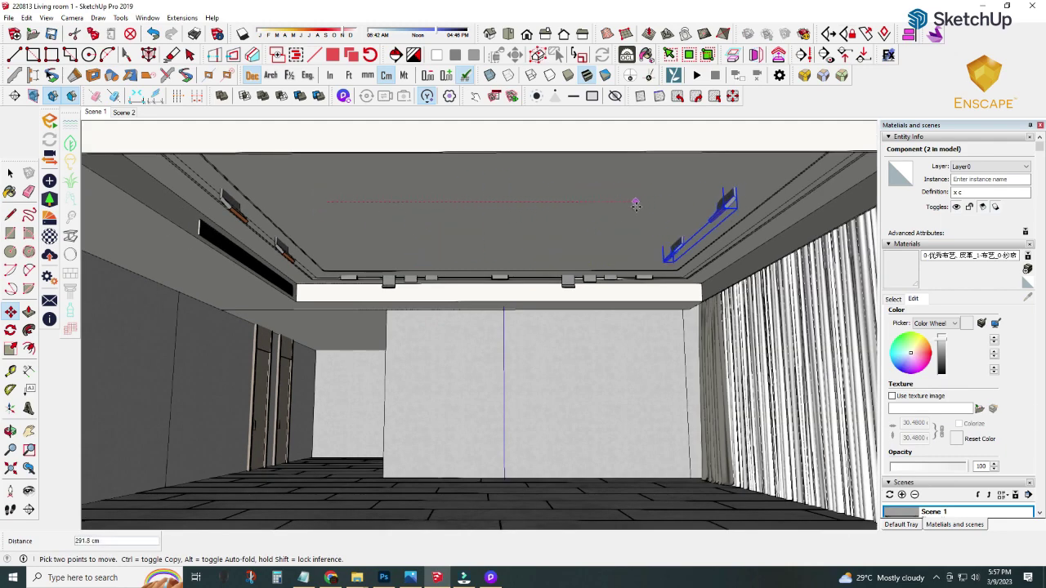
pyautogui.moveTo(665, 205); pyautogui.dragTo(406, 203, button='middle')
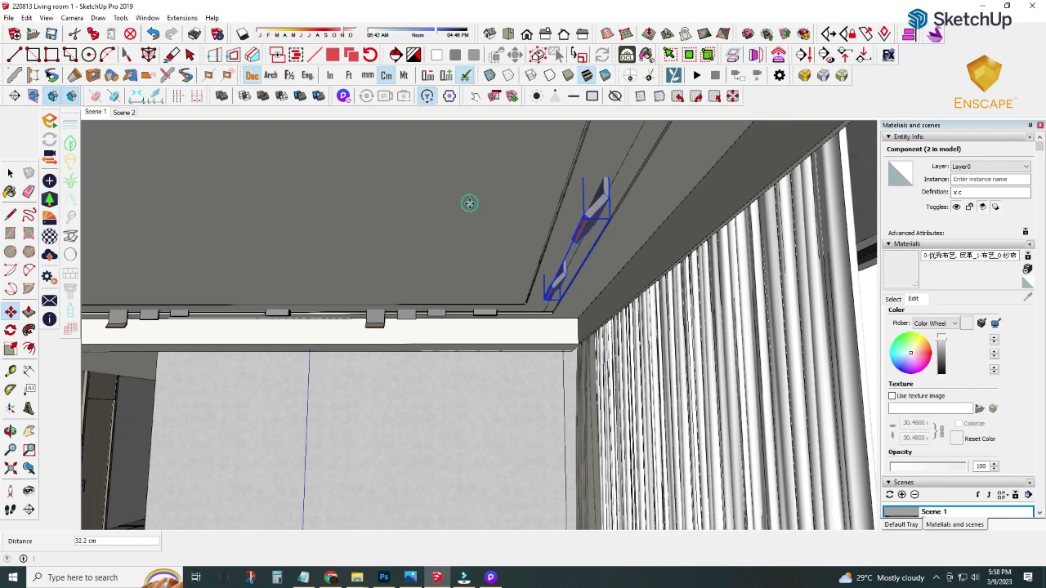
pyautogui.scroll(-2, 469, 202)
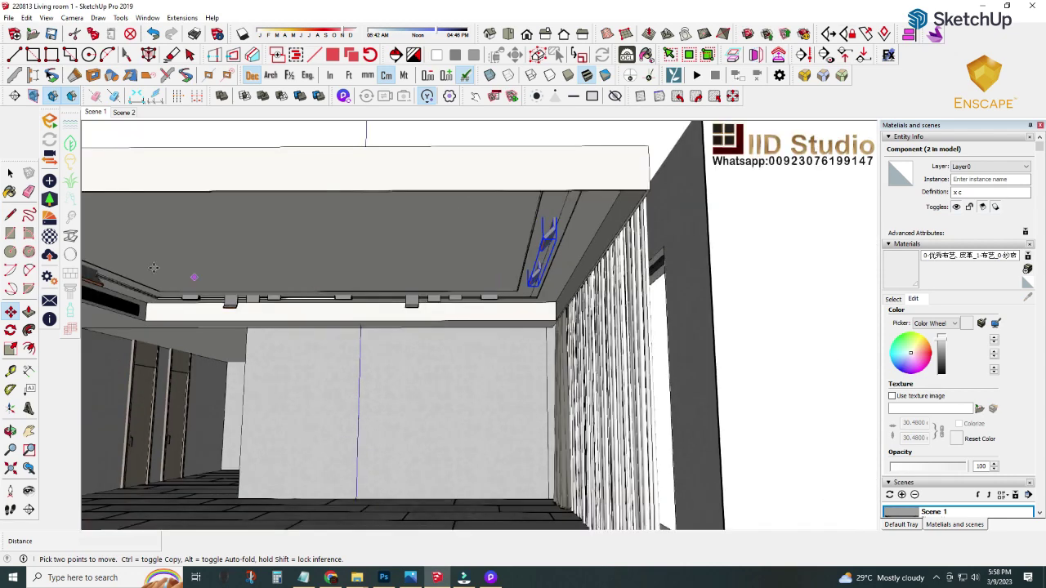
pyautogui.click(95, 112)
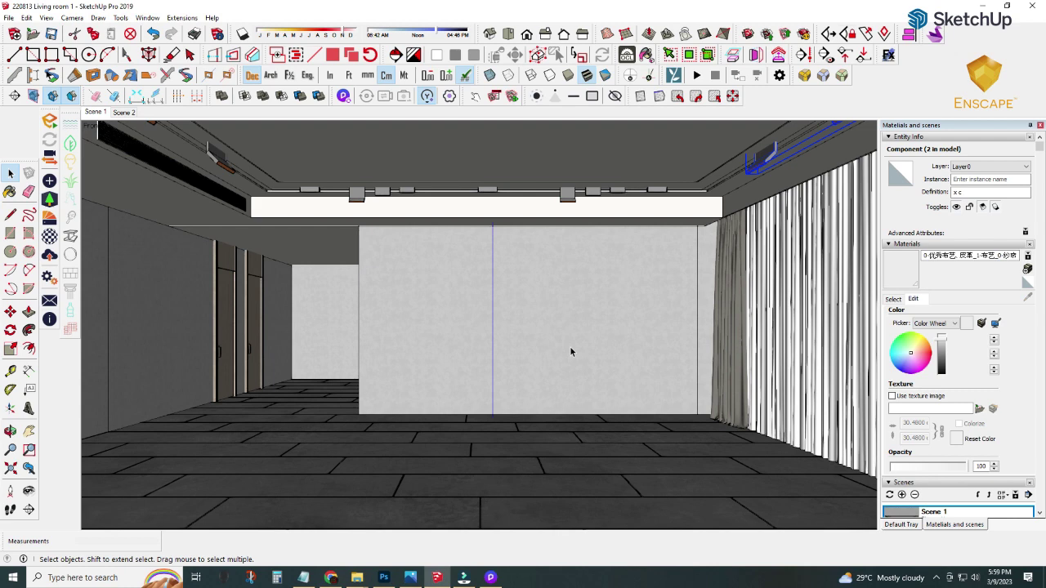
# Step: Zoom out and orbit to look down on the finished living room from outside
pyautogui.scroll(-3, 564, 350)
pyautogui.scroll(-3, 506, 343)
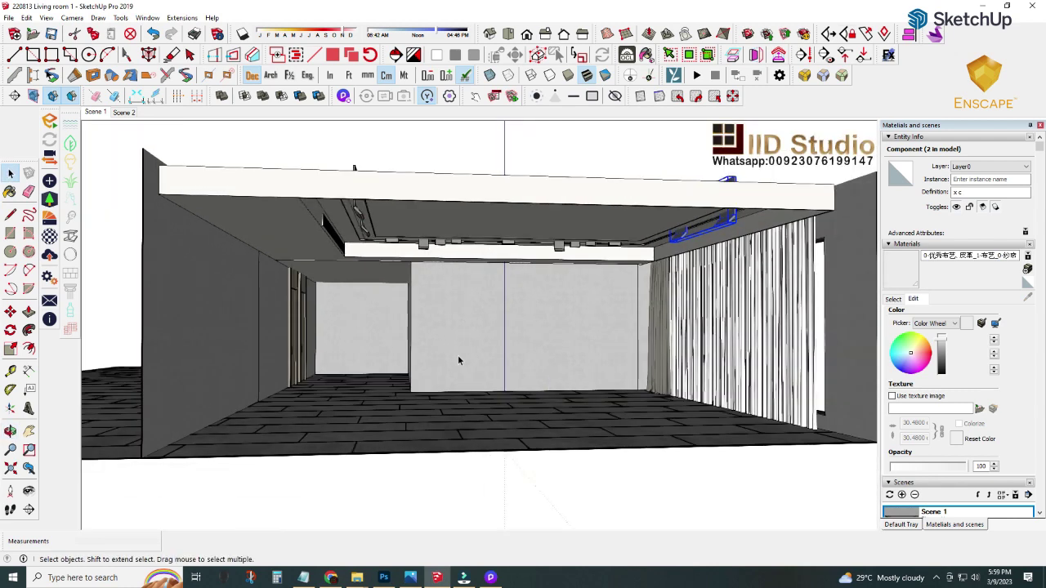
pyautogui.scroll(-3, 458, 360)
pyautogui.scroll(3, 425, 367)
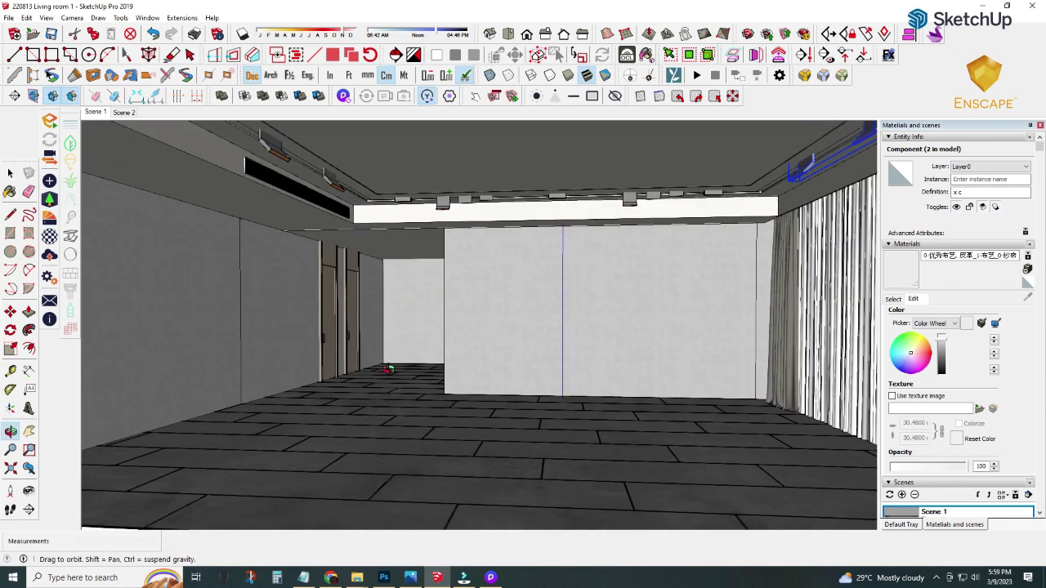
pyautogui.scroll(-4, 401, 374)
pyautogui.moveTo(400, 374)
pyautogui.mouseDown(button='middle')
pyautogui.moveTo(330, 401)
pyautogui.moveTo(434, 414)
pyautogui.mouseUp(button='middle')
# Step: Zoom back in and switch to the Temp3 folder of component files in File Explorer
pyautogui.scroll(5, 485, 335)
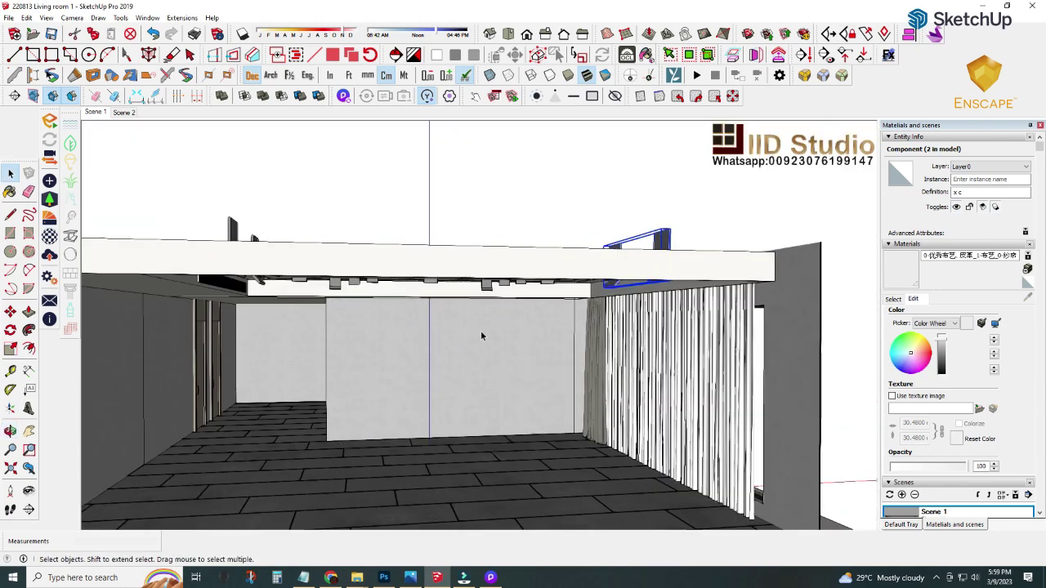
pyautogui.scroll(2, 480, 330)
pyautogui.click(343, 545)
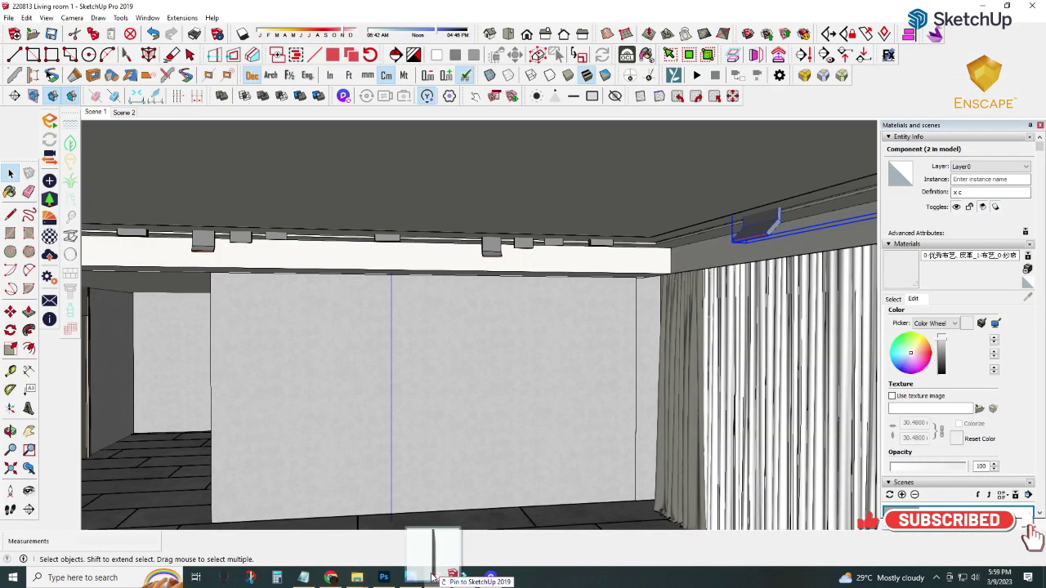
# Step: Drag Component281 into the room and rotate the picture 90°
pyautogui.moveTo(510, 499); pyautogui.dragTo(385, 455)
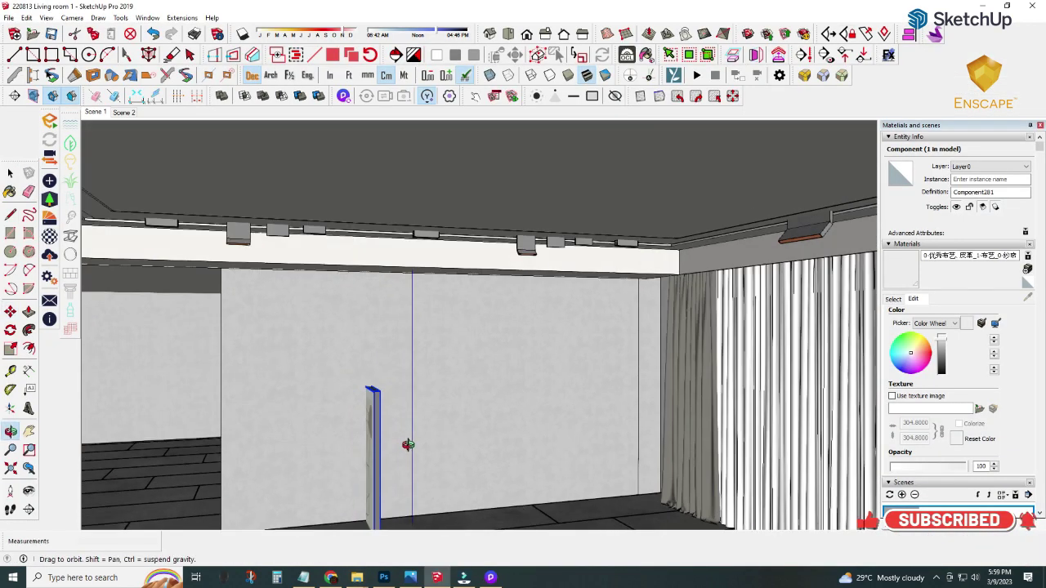
pyautogui.moveTo(403, 444); pyautogui.dragTo(346, 456, button='middle')
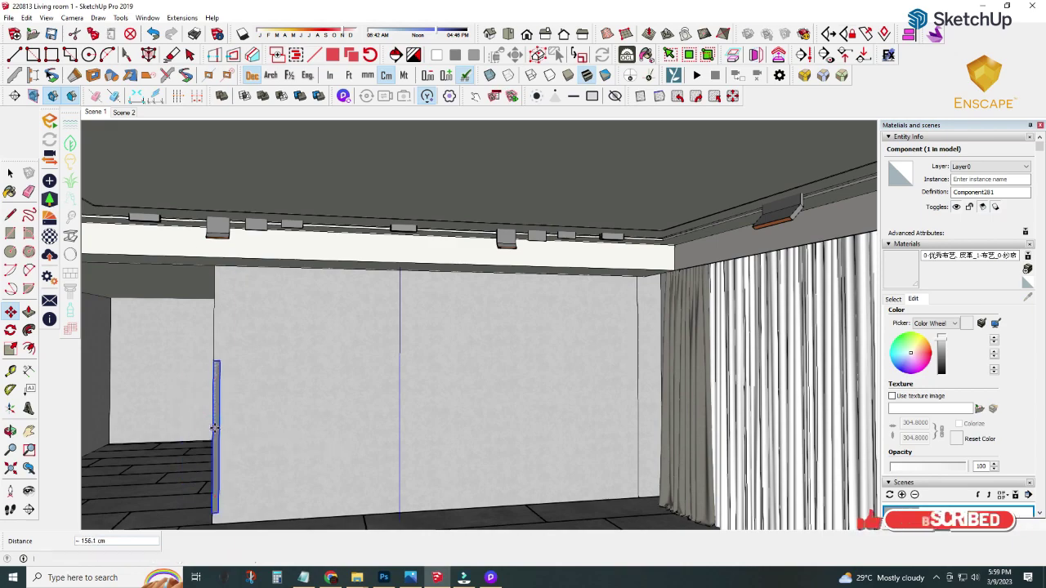
pyautogui.moveTo(214, 426); pyautogui.dragTo(387, 275, button='middle')
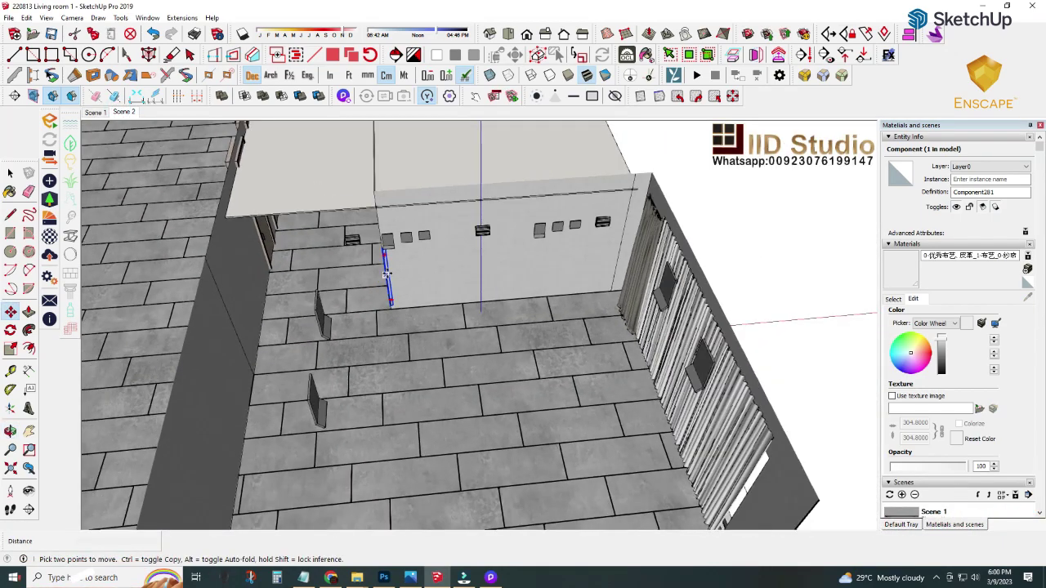
pyautogui.moveTo(391, 365); pyautogui.dragTo(417, 320, button='middle')
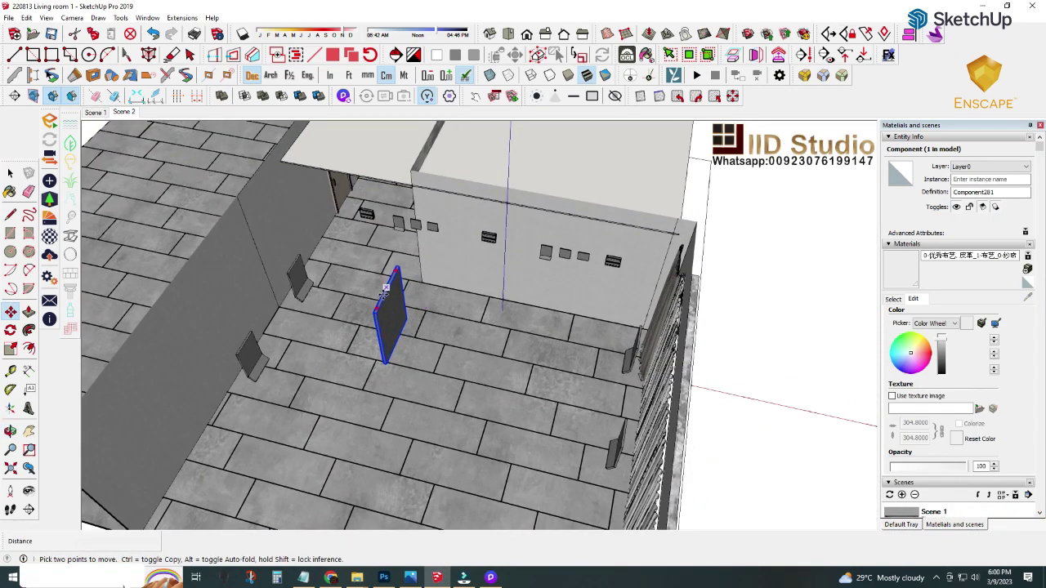
pyautogui.click(385, 288)
pyautogui.click(395, 271)
pyautogui.moveTo(395, 270); pyautogui.dragTo(416, 235, button='middle')
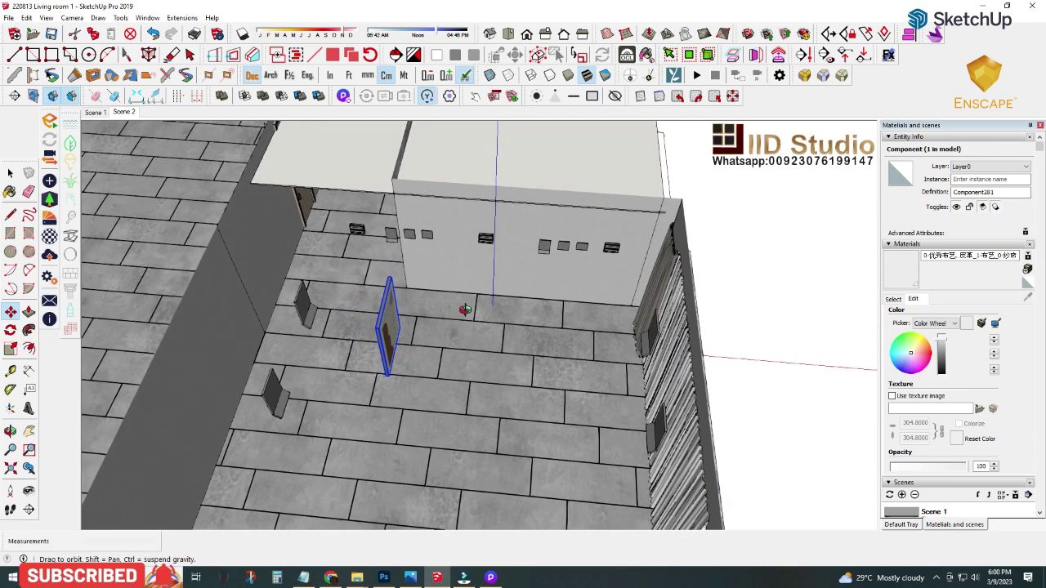
# Step: Delete the extra copies of the Component281 picture
pyautogui.rightClick(244, 342)
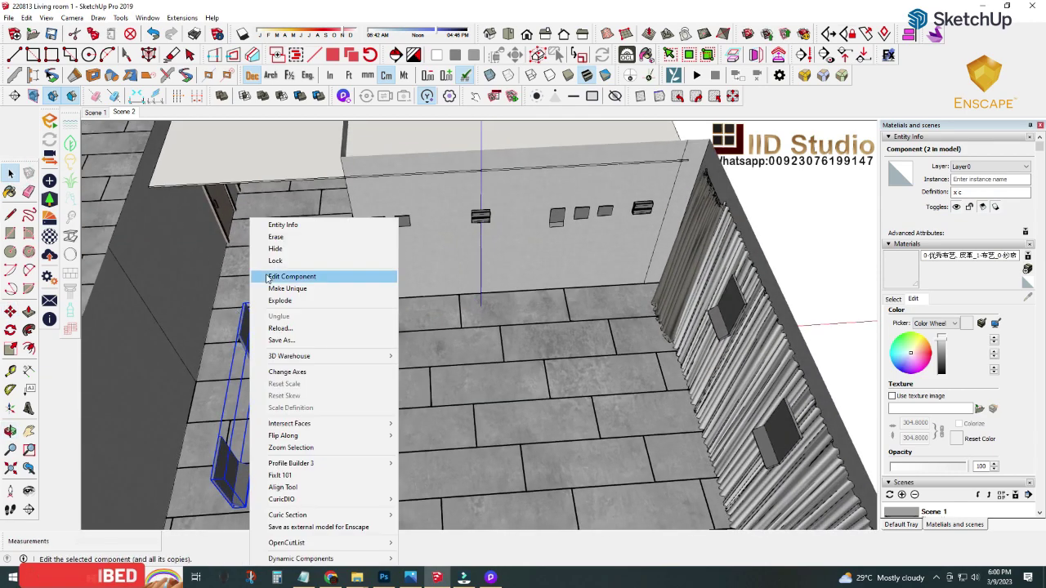
pyautogui.click(281, 276)
pyautogui.click(558, 219)
pyautogui.press('Delete')
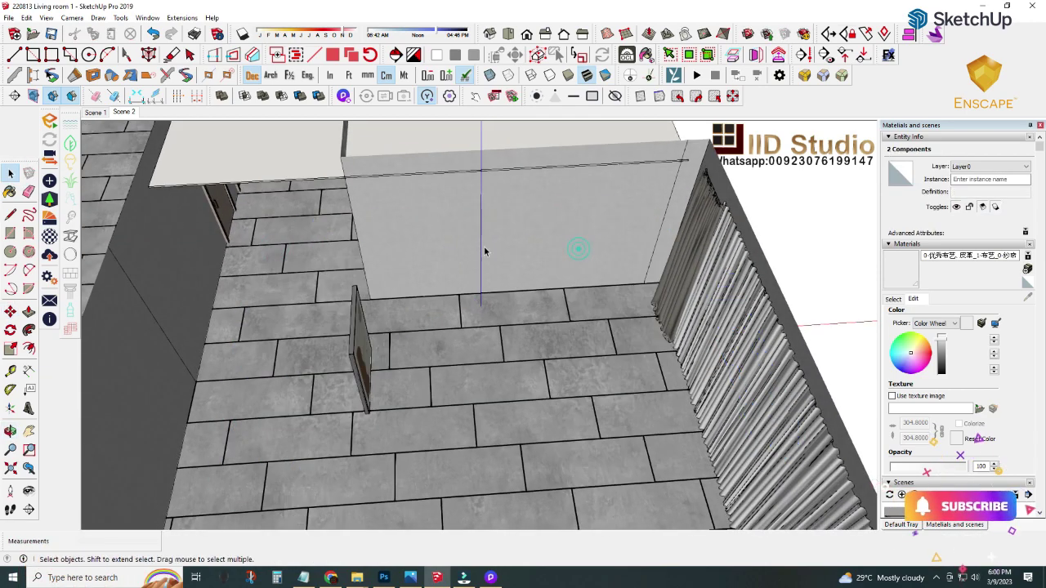
pyautogui.rightClick(124, 112)
pyautogui.click(151, 163)
# Step: Move the picture up and along the left wall to hang beside the doors
pyautogui.moveTo(343, 336); pyautogui.dragTo(409, 397, button='middle')
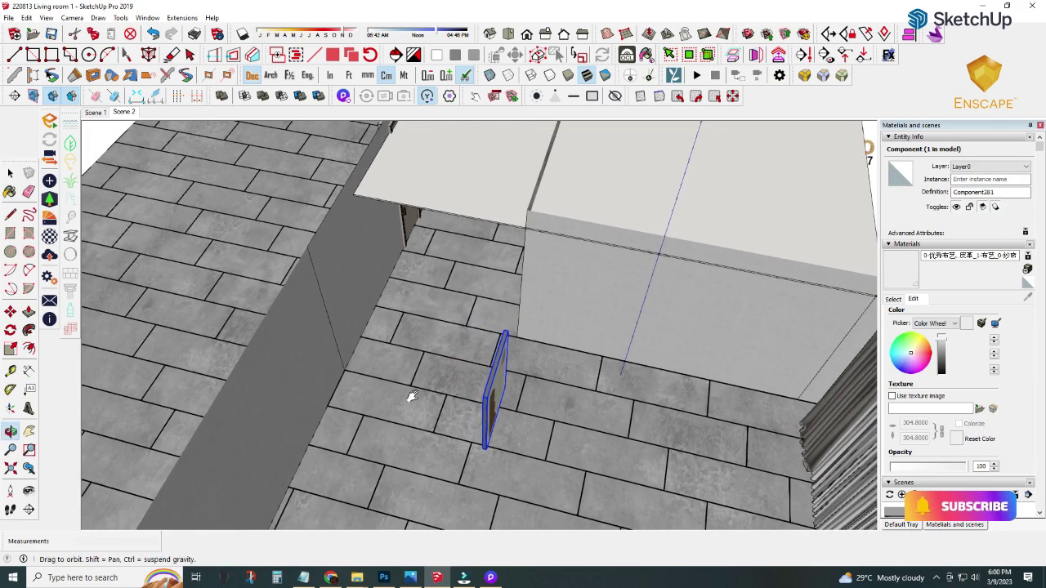
pyautogui.press('m')
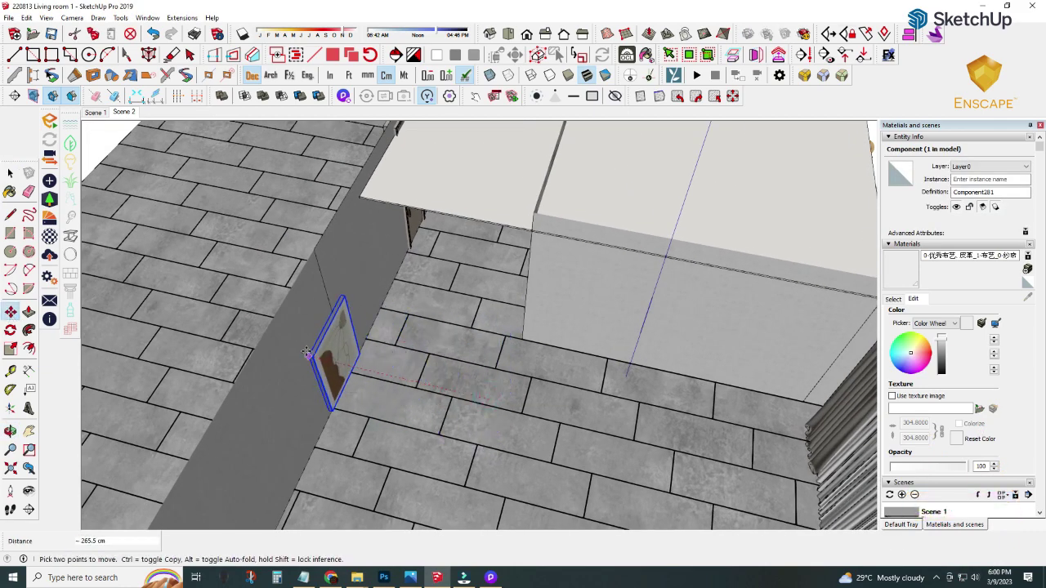
pyautogui.moveTo(344, 370); pyautogui.dragTo(265, 297, button='middle')
pyautogui.click(266, 297)
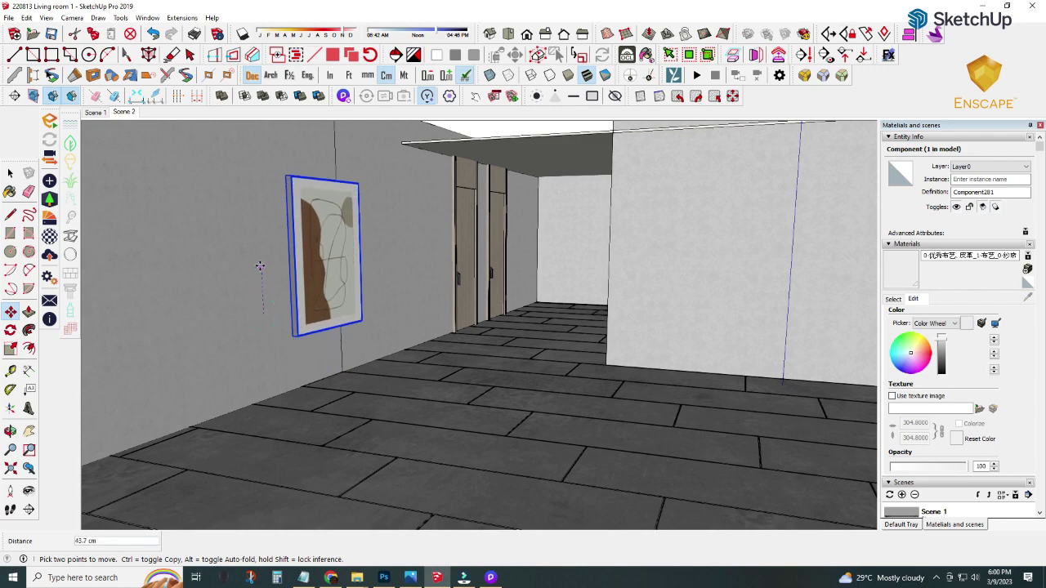
pyautogui.moveTo(294, 242)
pyautogui.mouseDown(button='middle')
pyautogui.moveTo(148, 267)
pyautogui.moveTo(308, 288)
pyautogui.moveTo(166, 225)
pyautogui.mouseUp(button='middle')
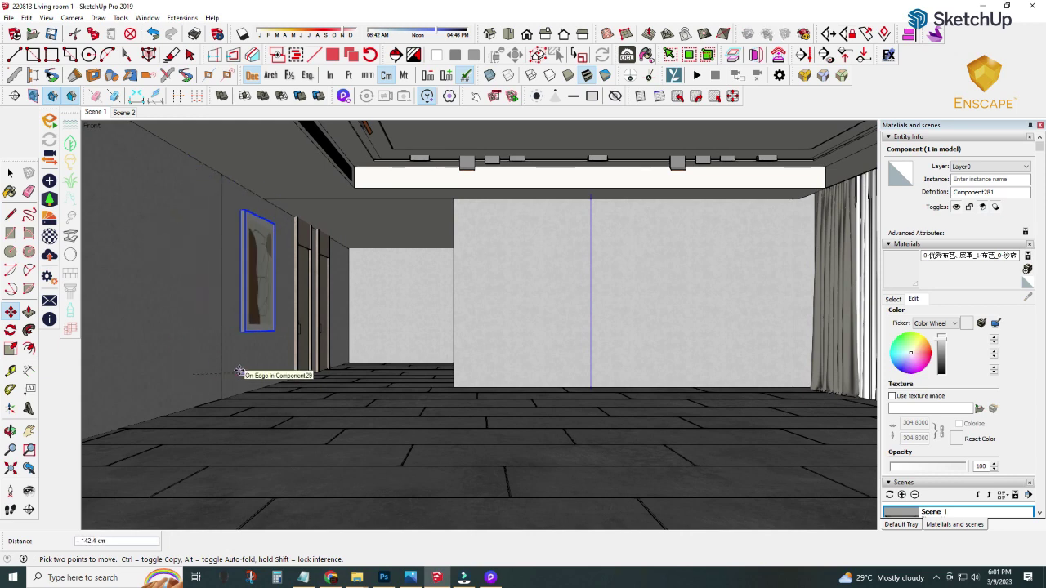
pyautogui.moveTo(164, 344)
pyautogui.mouseDown(button='middle')
pyautogui.moveTo(128, 331)
pyautogui.moveTo(135, 369)
pyautogui.mouseUp(button='middle')
pyautogui.scroll(3, 178, 316)
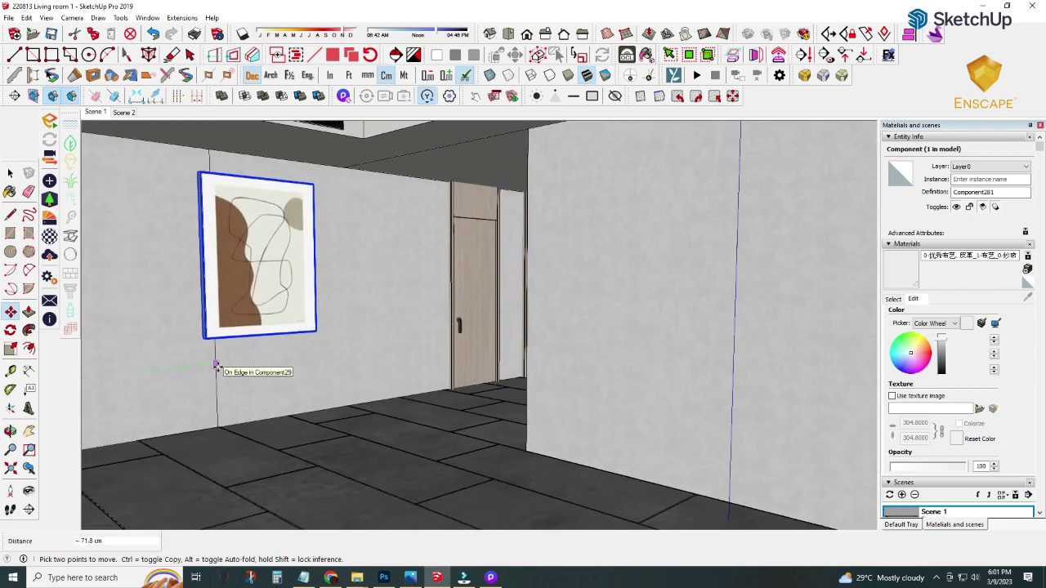
pyautogui.click(176, 369)
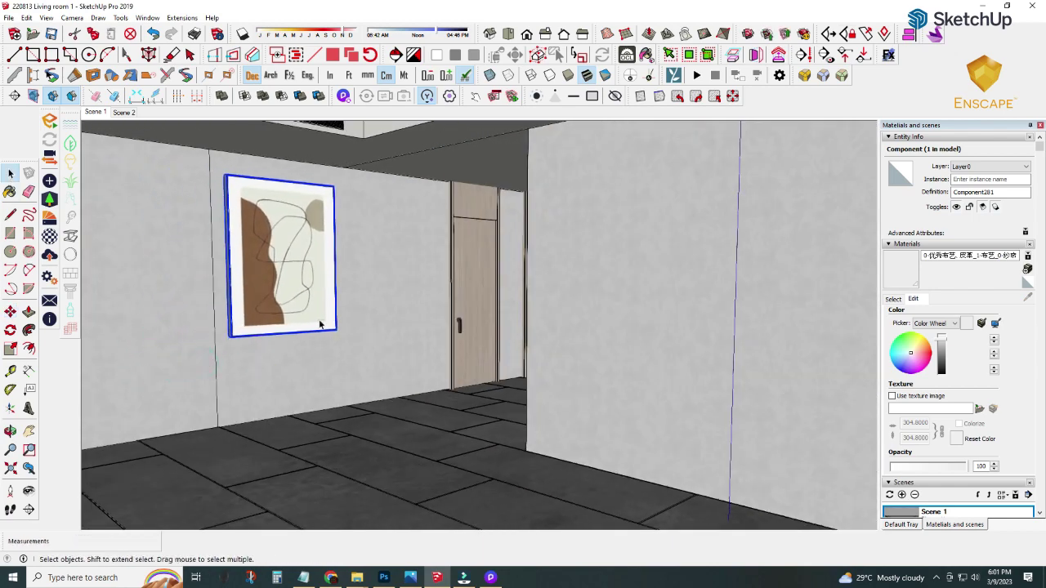
pyautogui.scroll(-5, 319, 325)
pyautogui.scroll(-3, 320, 325)
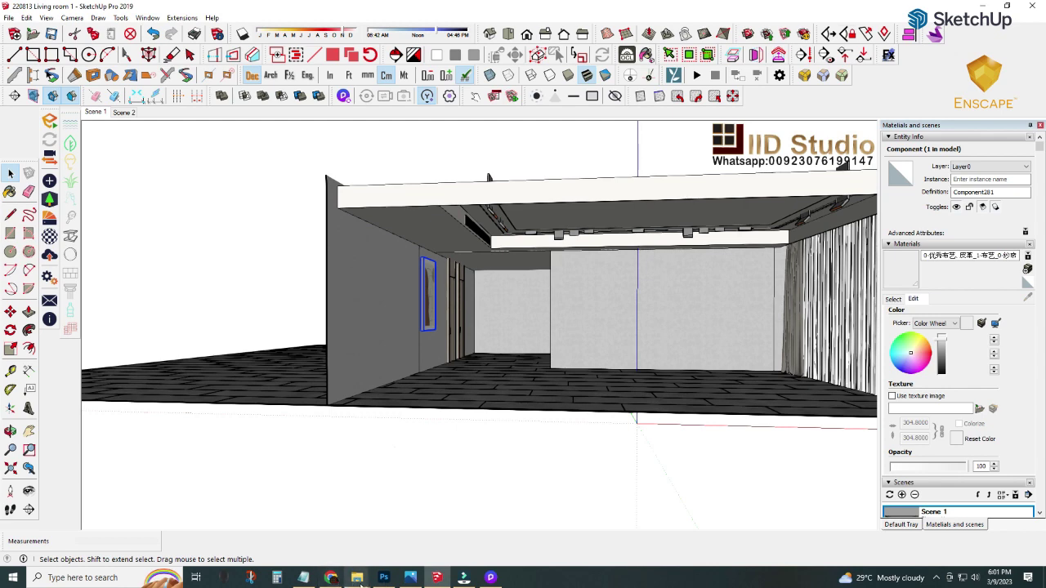
pyautogui.click(477, 547)
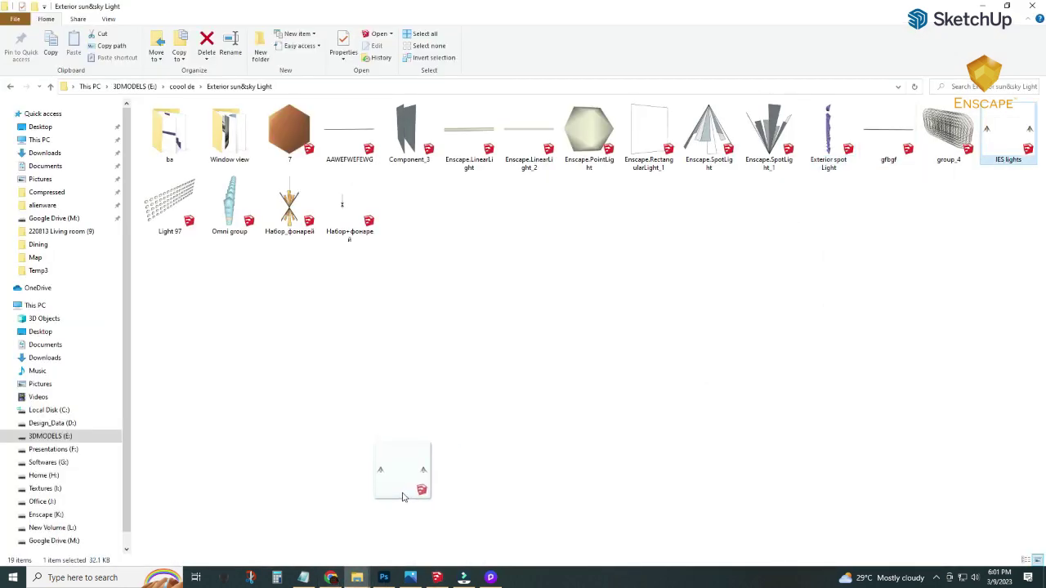
# Step: Bring the cone spotlight component in from Explorer and place it near the doorway
pyautogui.moveTo(402, 497); pyautogui.dragTo(440, 578)
pyautogui.click(456, 352)
pyautogui.scroll(5, 482, 339)
pyautogui.scroll(1, 490, 332)
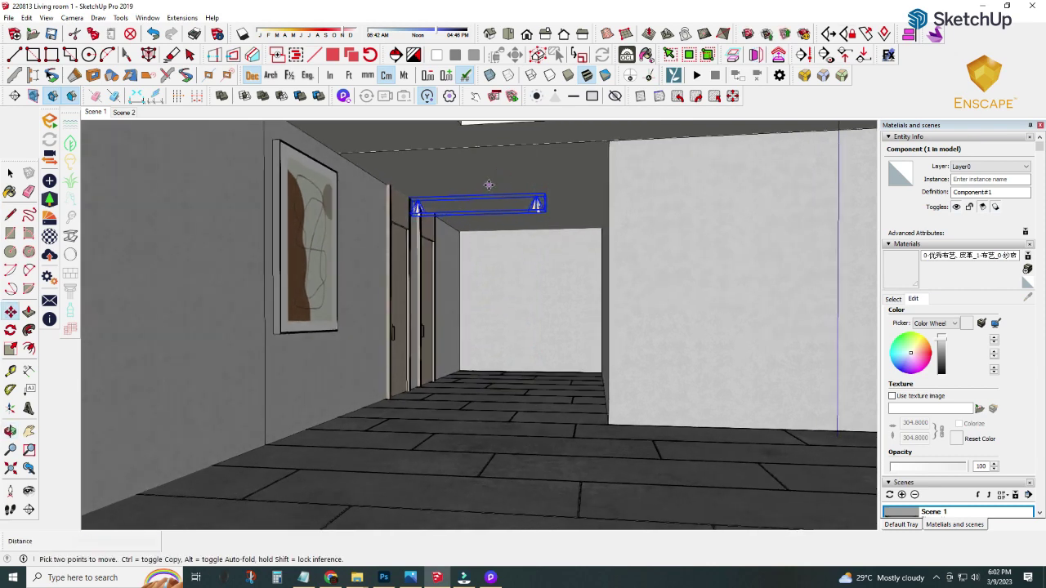
pyautogui.scroll(3, 539, 204)
pyautogui.scroll(2, 556, 219)
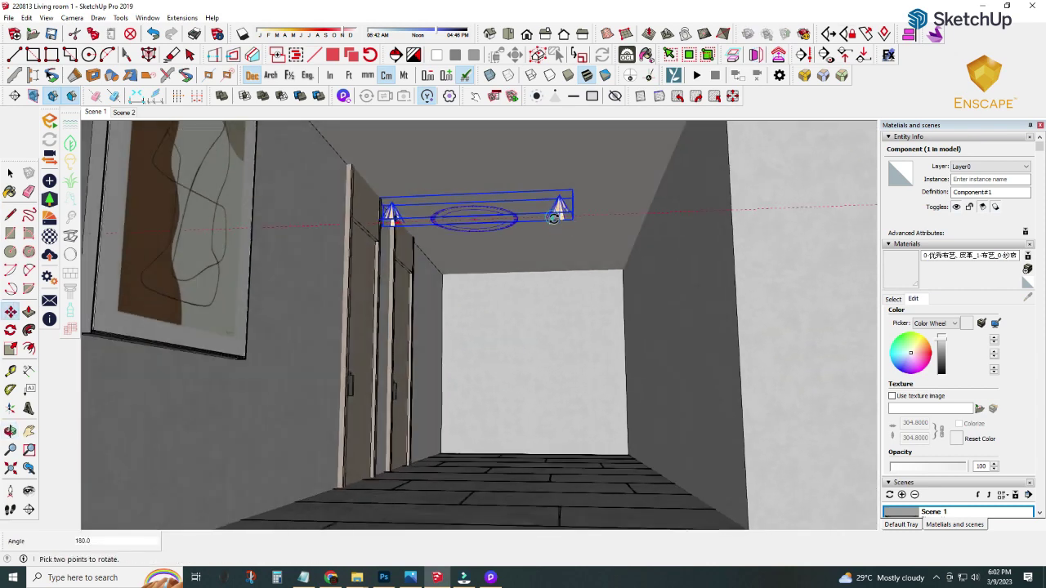
# Step: Orbit along the hallway and out over the room to check the wall lights' placement
pyautogui.moveTo(485, 256)
pyautogui.mouseDown(button='middle')
pyautogui.moveTo(470, 264)
pyautogui.moveTo(495, 268)
pyautogui.moveTo(462, 257)
pyautogui.mouseUp(button='middle')
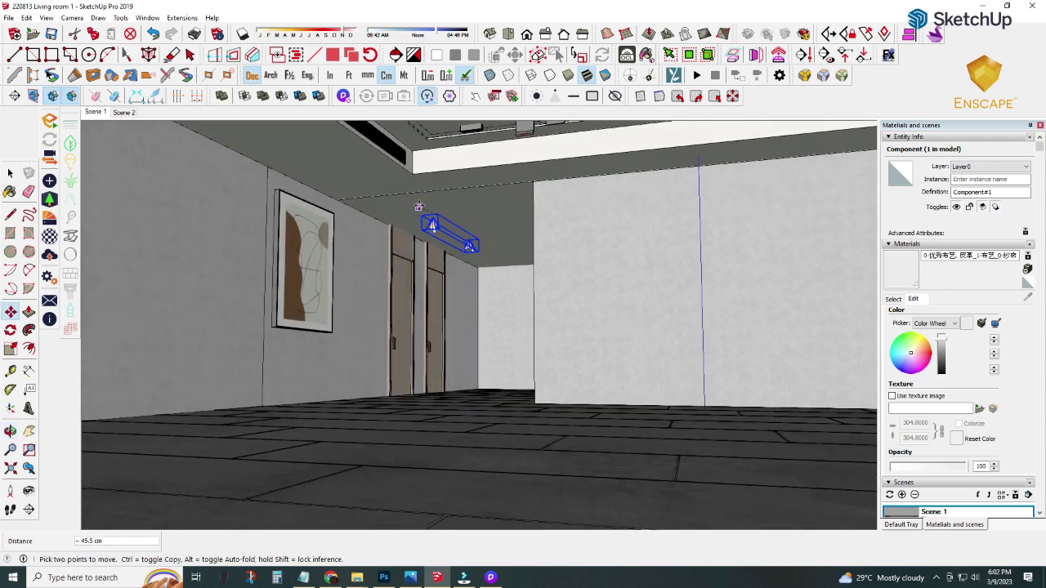
pyautogui.scroll(-3, 397, 197)
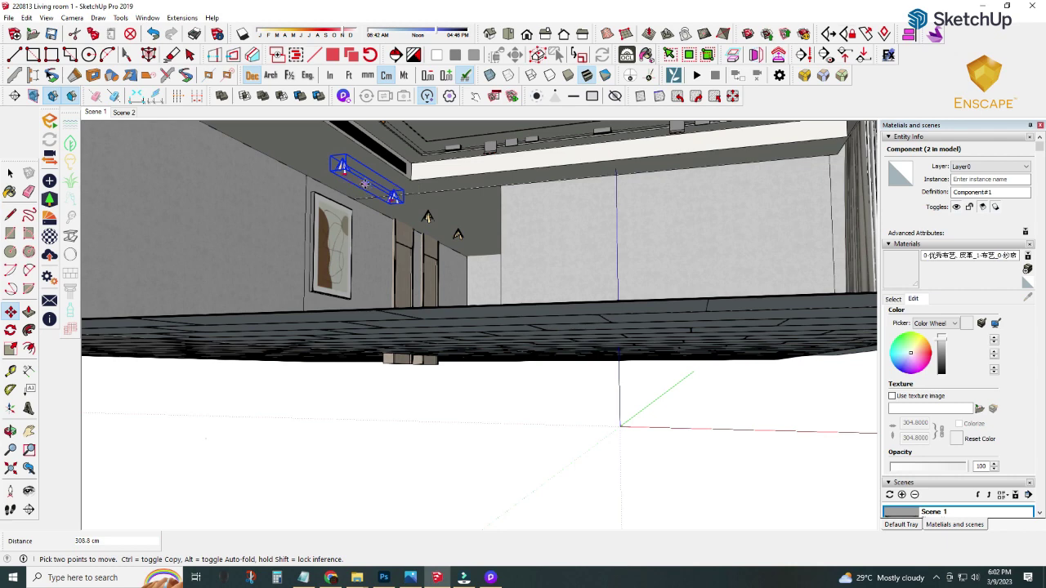
pyautogui.moveTo(376, 187)
pyautogui.mouseDown(button='middle')
pyautogui.moveTo(523, 276)
pyautogui.moveTo(571, 272)
pyautogui.mouseUp(button='middle')
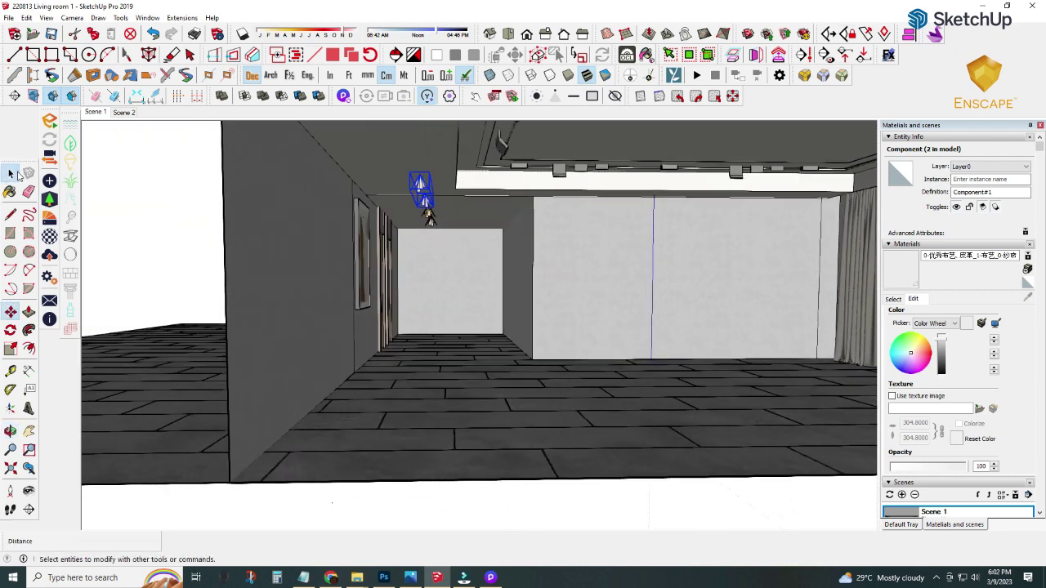
pyautogui.scroll(2, 428, 214)
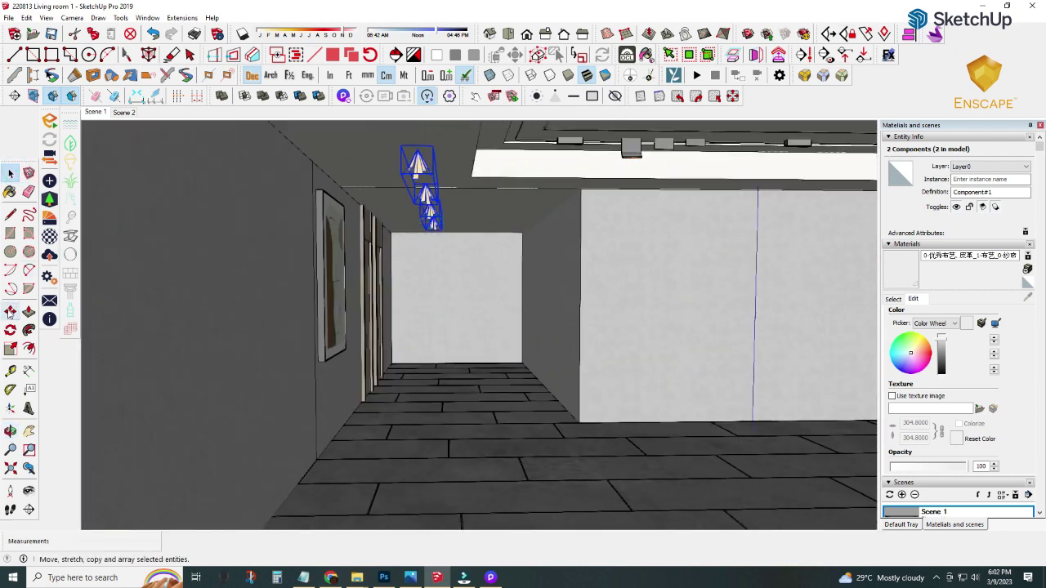
pyautogui.scroll(-3, 403, 256)
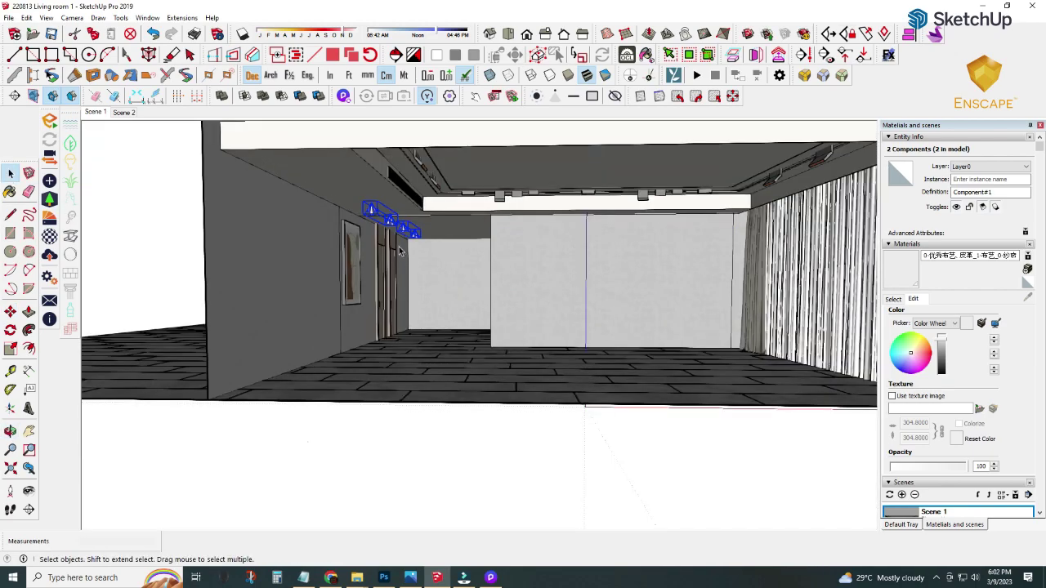
pyautogui.moveTo(403, 255)
pyautogui.mouseDown(button='middle')
pyautogui.moveTo(507, 249)
pyautogui.moveTo(458, 439)
pyautogui.mouseUp(button='middle')
pyautogui.click(458, 439)
pyautogui.scroll(3, 597, 289)
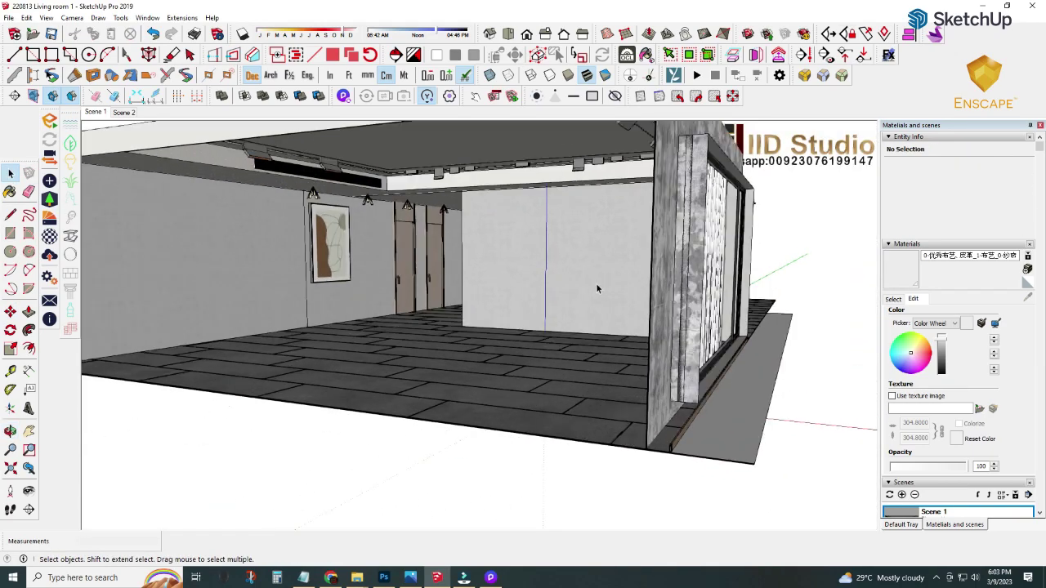
pyautogui.click(123, 113)
# Step: Drag hjgj.skp from the Temp3 folder into SketchUp and place the TV wall on the floor
pyautogui.click(358, 578)
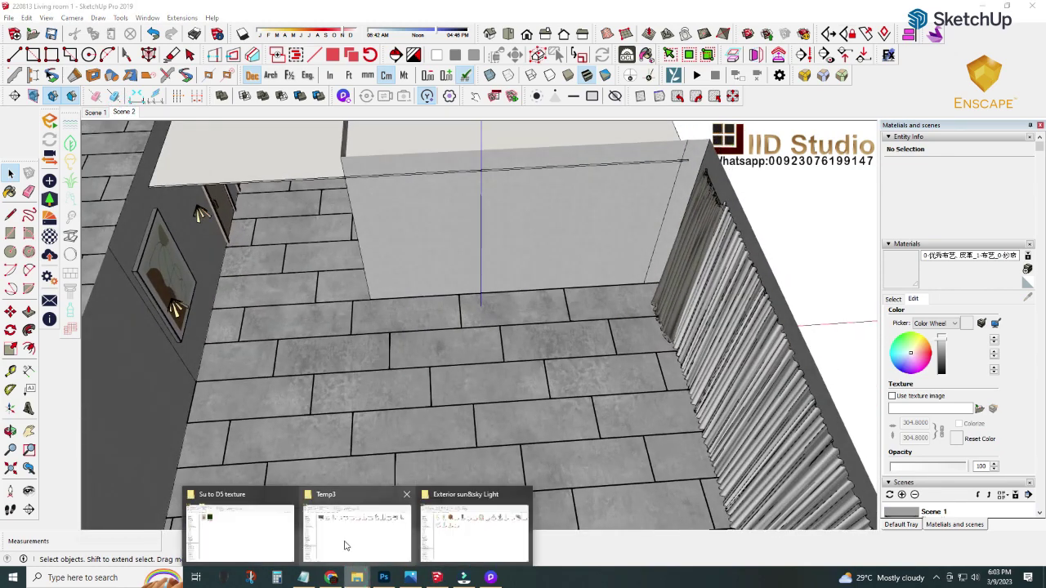
pyautogui.click(350, 545)
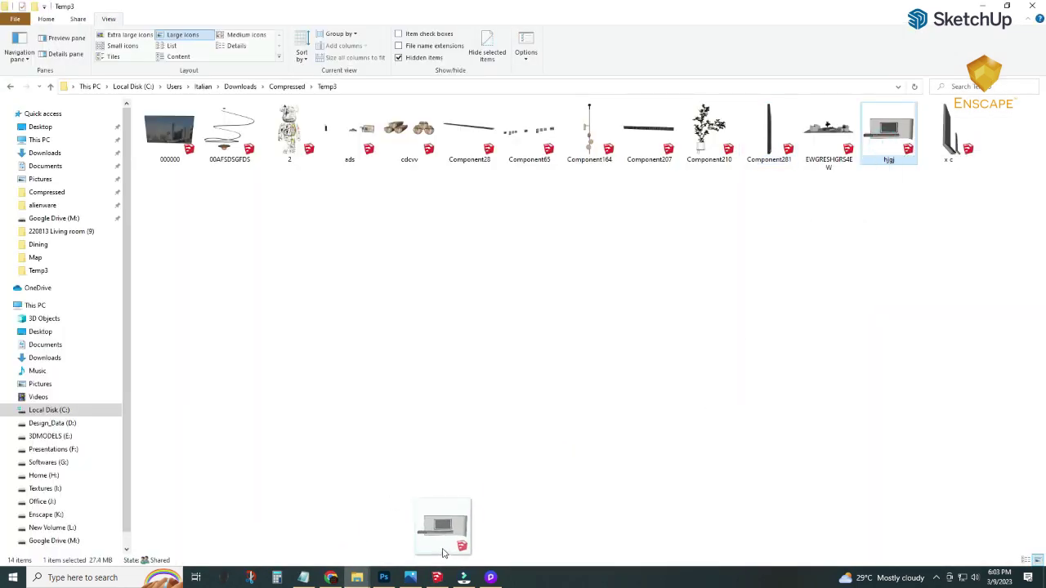
pyautogui.moveTo(443, 553); pyautogui.dragTo(433, 506)
pyautogui.moveTo(448, 422); pyautogui.dragTo(408, 401)
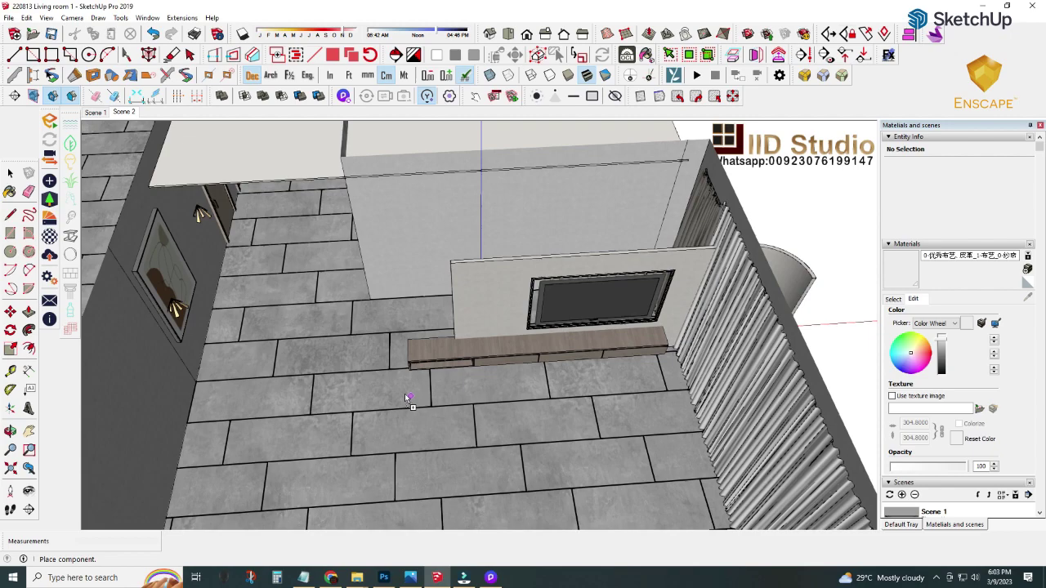
pyautogui.click(325, 368)
pyautogui.moveTo(324, 367); pyautogui.dragTo(488, 278, button='middle')
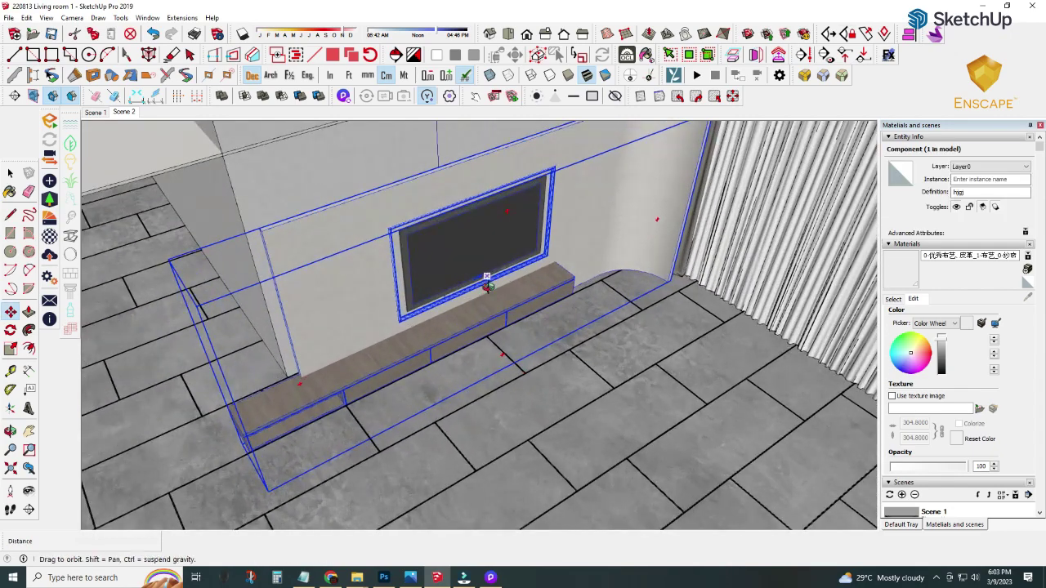
pyautogui.scroll(5, 487, 278)
# Step: Raise the TV wall with floating cabinet 6 cm straight up with Move
pyautogui.press('m')
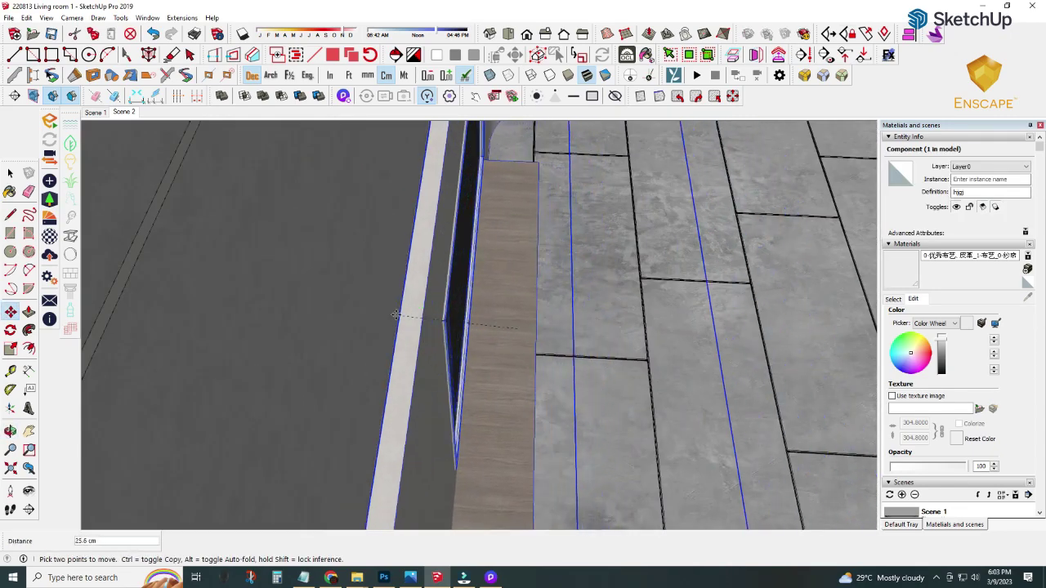
pyautogui.scroll(-3, 236, 314)
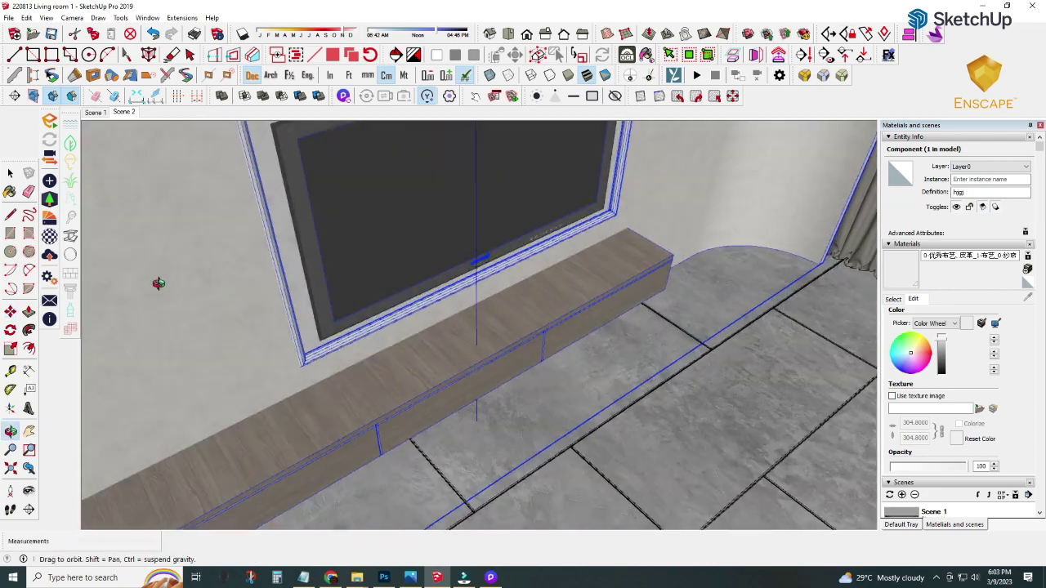
pyautogui.scroll(-3, 490, 372)
pyautogui.scroll(-2, 401, 374)
pyautogui.moveTo(460, 360); pyautogui.dragTo(422, 269, button='middle')
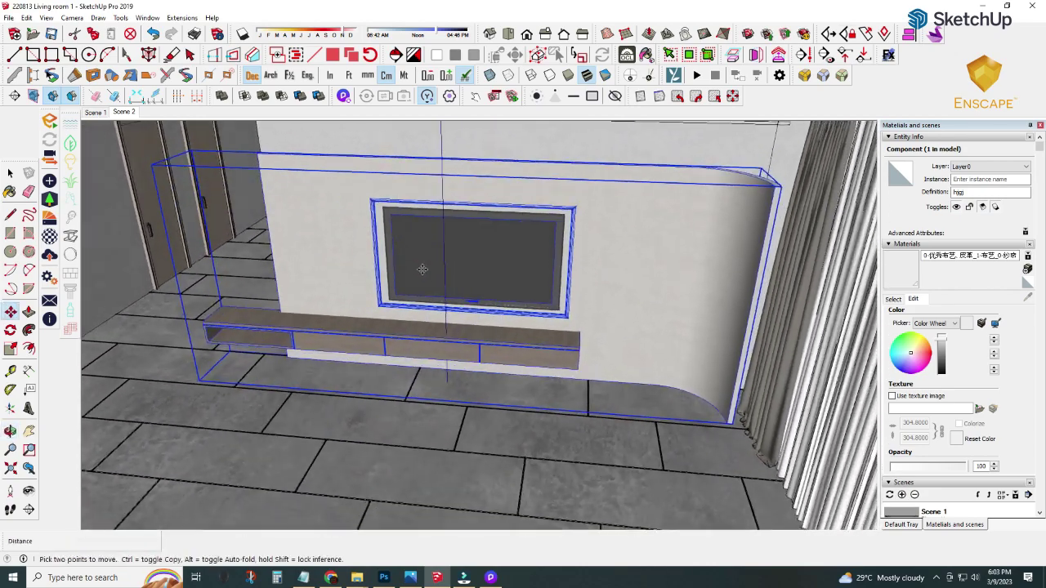
pyautogui.click(438, 217)
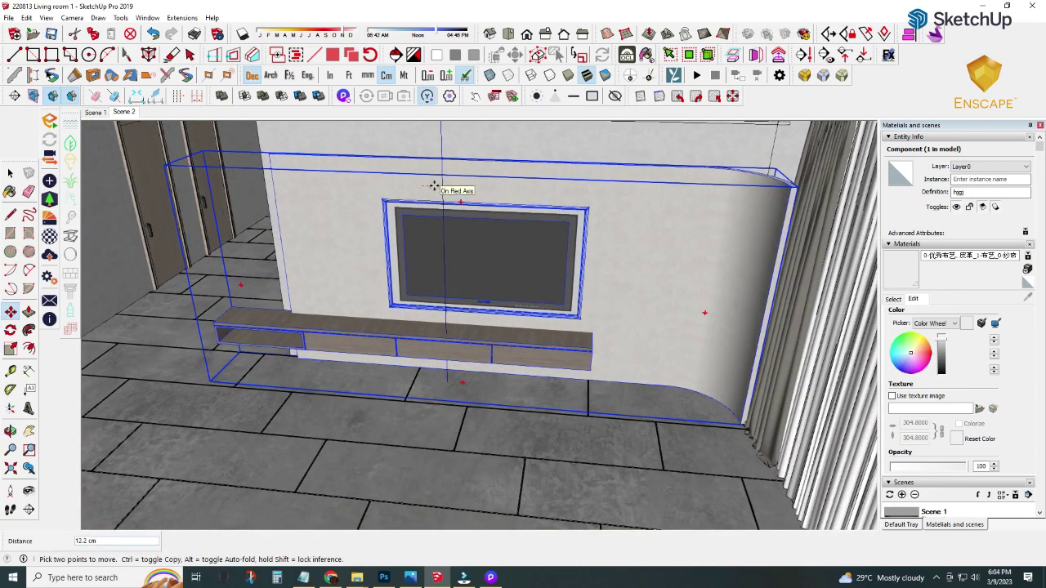
pyautogui.moveTo(432, 186); pyautogui.dragTo(542, 191, button='middle')
pyautogui.scroll(3, 362, 378)
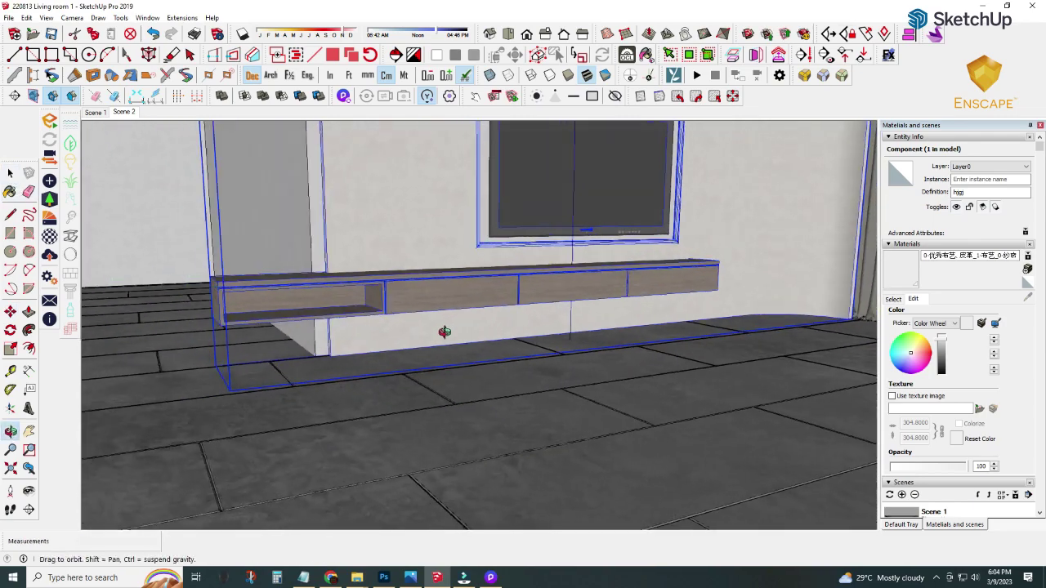
pyautogui.moveTo(437, 334)
pyautogui.mouseDown(button='middle')
pyautogui.moveTo(474, 329)
pyautogui.moveTo(355, 373)
pyautogui.mouseUp(button='middle')
pyautogui.scroll(2, 354, 395)
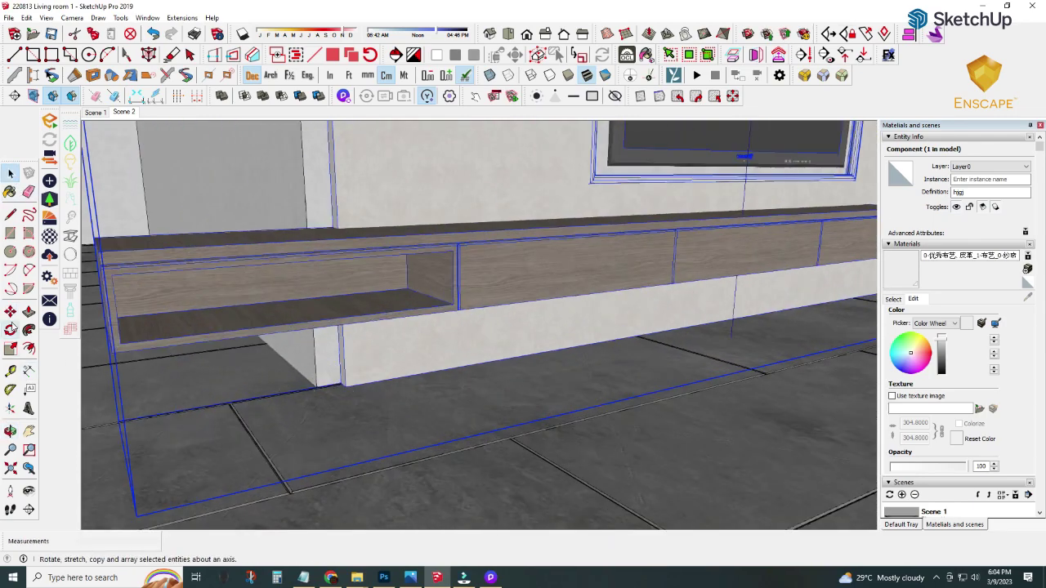
pyautogui.click(344, 387)
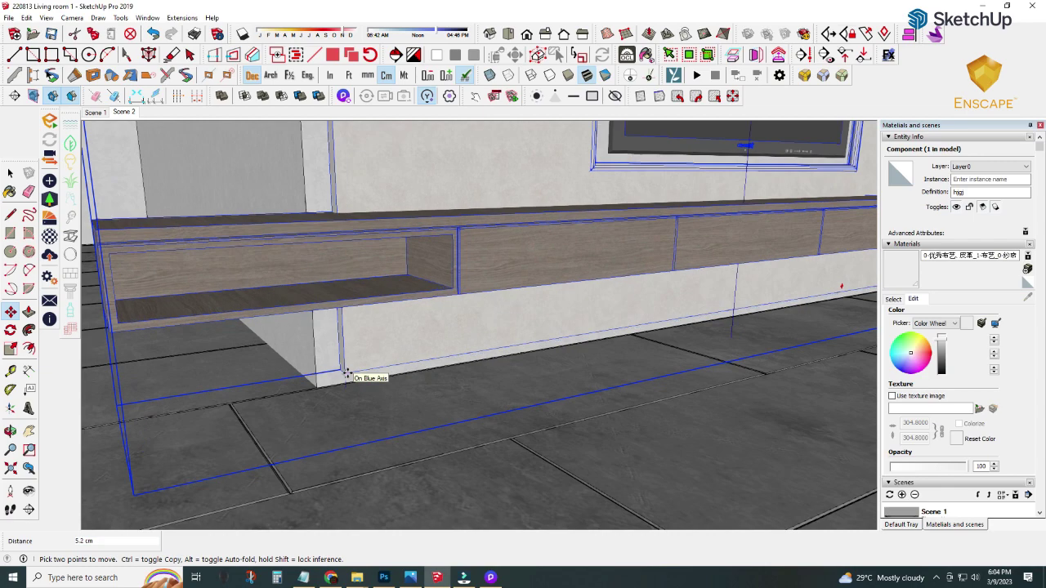
pyautogui.write('6')
pyautogui.press('Return')
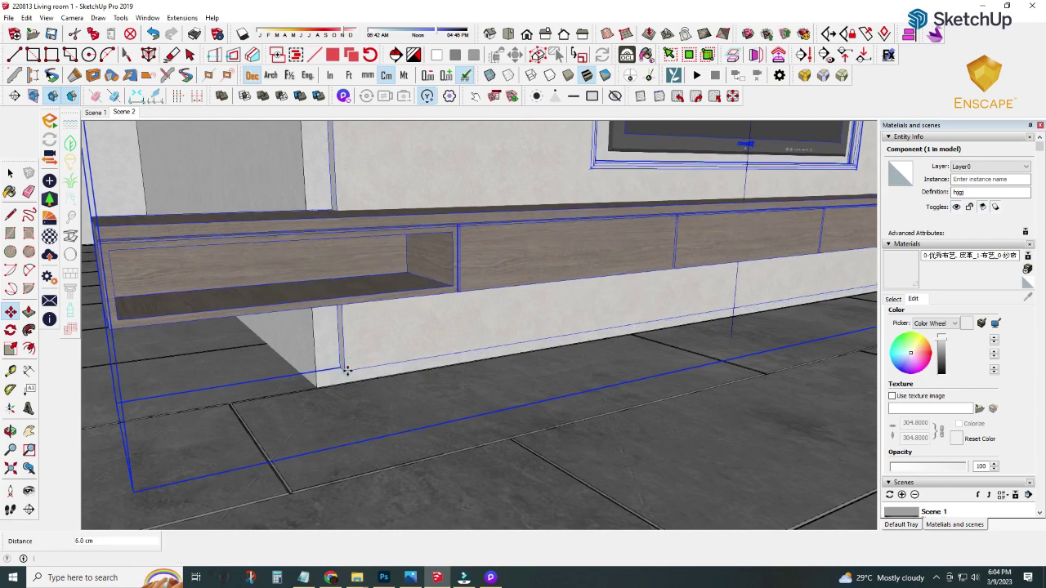
# Step: Check the TV wall from the Scene 1 view, then reopen the Temp3 folder
pyautogui.scroll(-3, 348, 371)
pyautogui.moveTo(347, 371); pyautogui.dragTo(299, 427, button='middle')
pyautogui.scroll(-2, 323, 376)
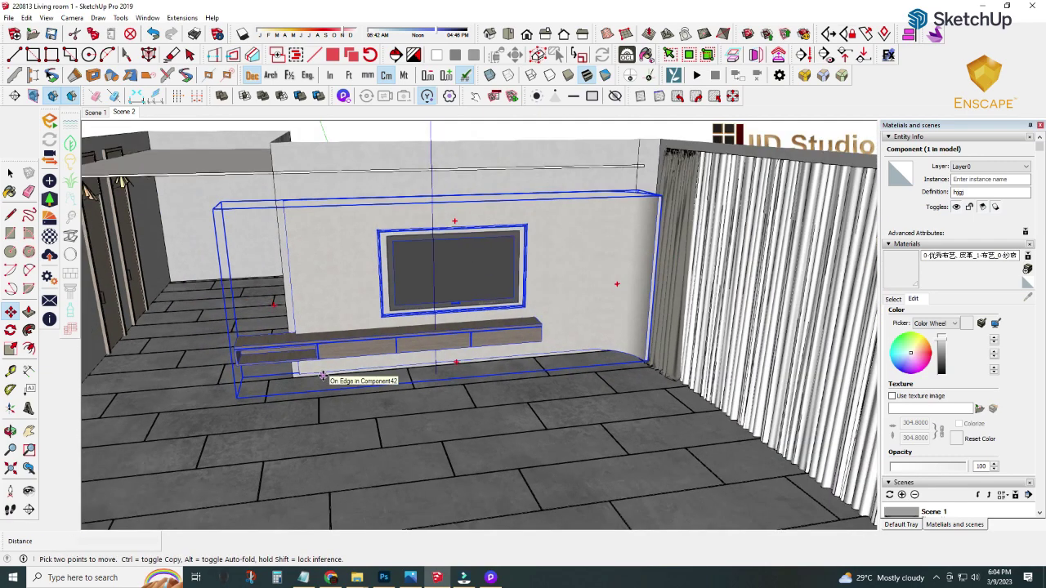
pyautogui.press('pageup')
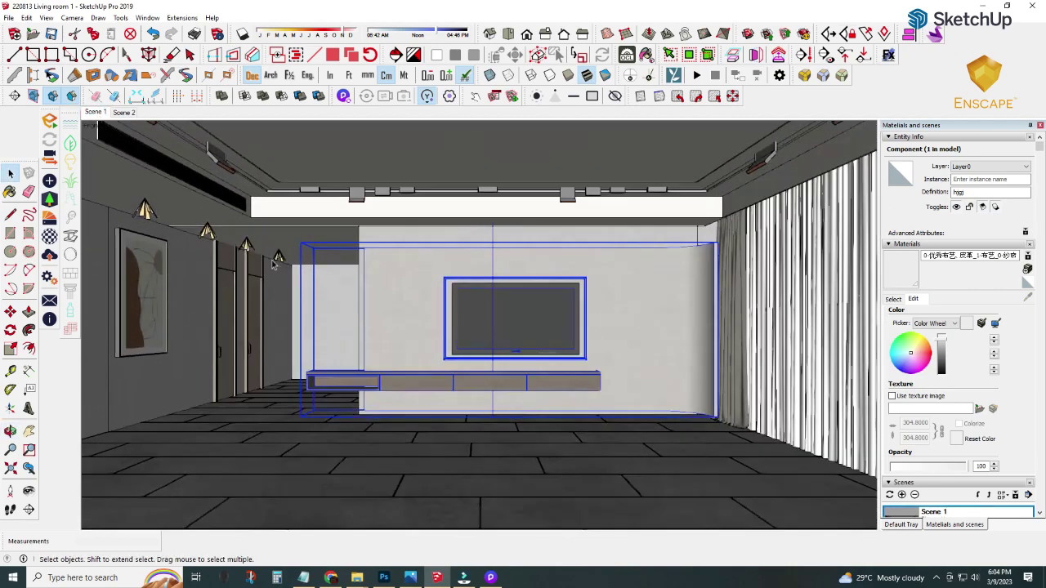
pyautogui.moveTo(414, 389); pyautogui.dragTo(571, 380, button='middle')
pyautogui.scroll(3, 531, 383)
pyautogui.press('pageup')
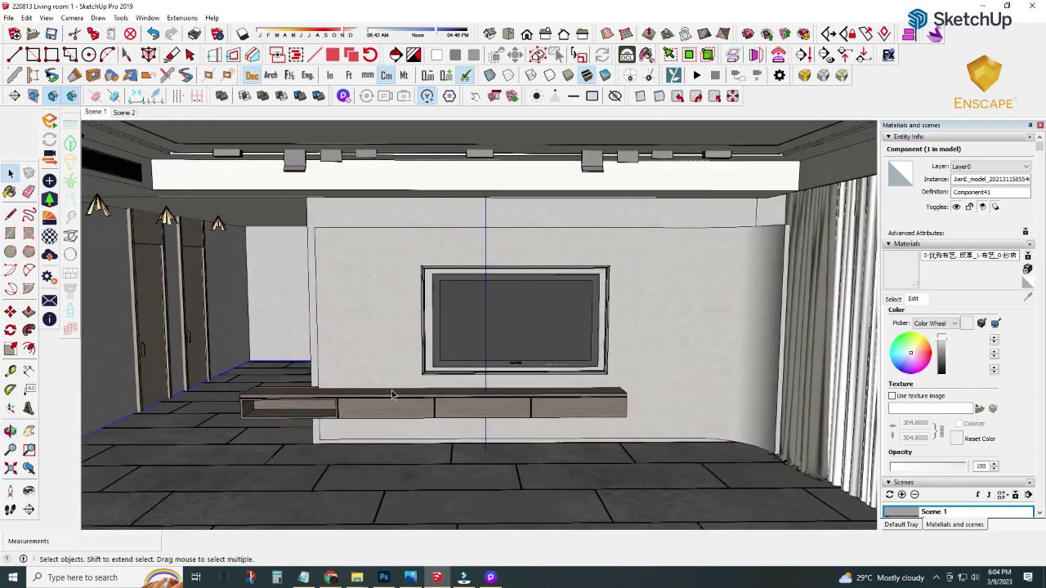
pyautogui.click(350, 532)
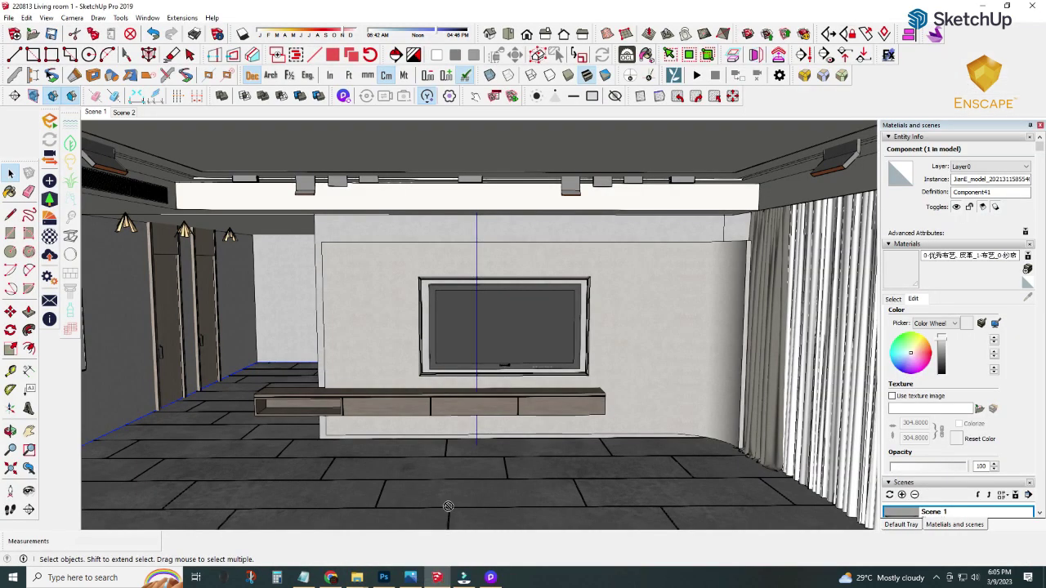
# Step: Insert the Component207 slatted strip and slide it against the wall beside the cabinet
pyautogui.moveTo(434, 568); pyautogui.dragTo(498, 485)
pyautogui.click(477, 499)
pyautogui.moveTo(476, 499)
pyautogui.mouseDown(button='middle')
pyautogui.moveTo(593, 448)
pyautogui.moveTo(670, 443)
pyautogui.moveTo(589, 430)
pyautogui.mouseUp(button='middle')
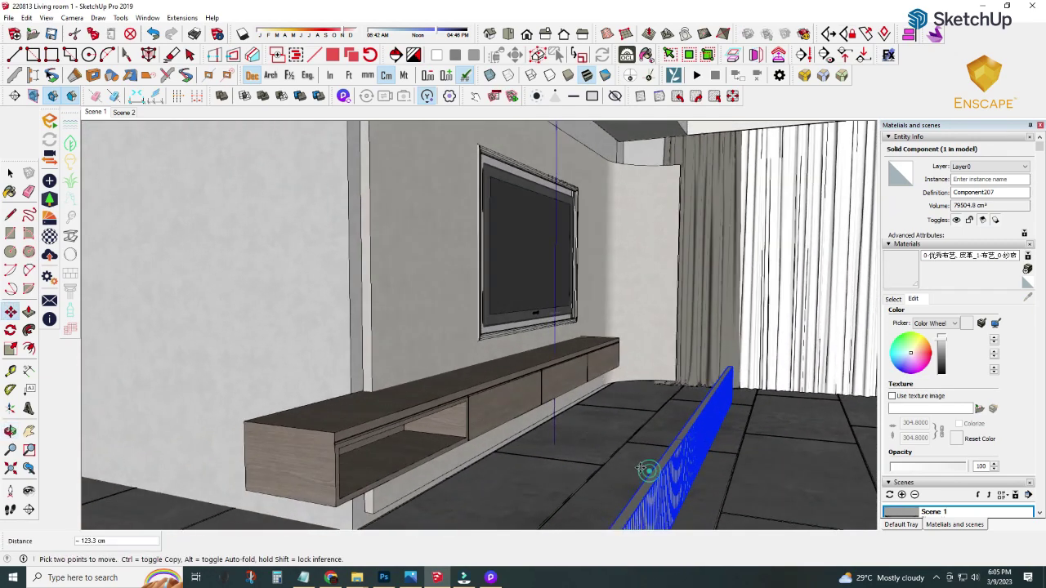
pyautogui.moveTo(647, 470); pyautogui.dragTo(510, 429)
pyautogui.moveTo(508, 454); pyautogui.dragTo(585, 474, button='middle')
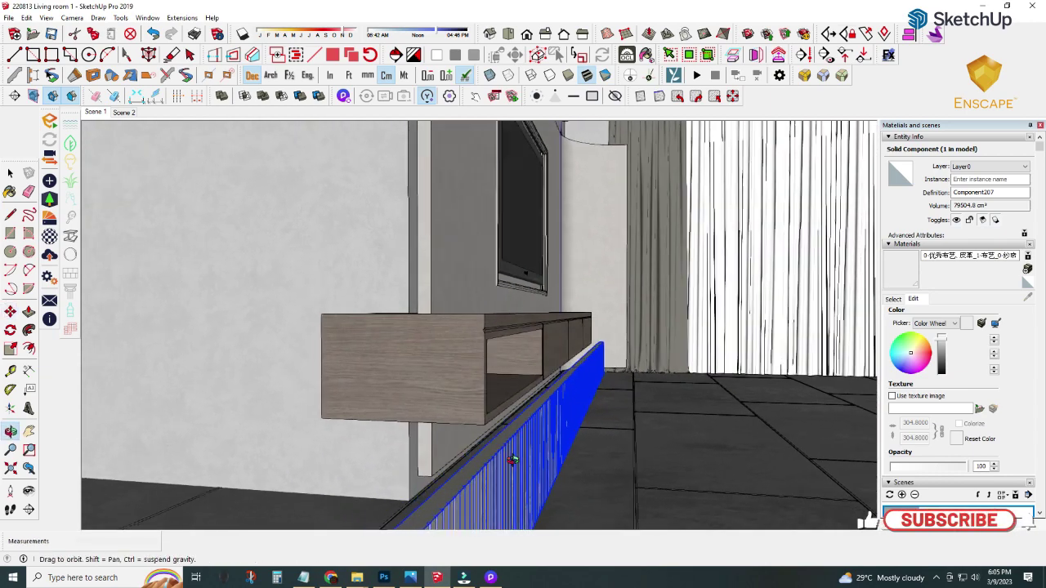
pyautogui.moveTo(585, 474); pyautogui.dragTo(508, 480)
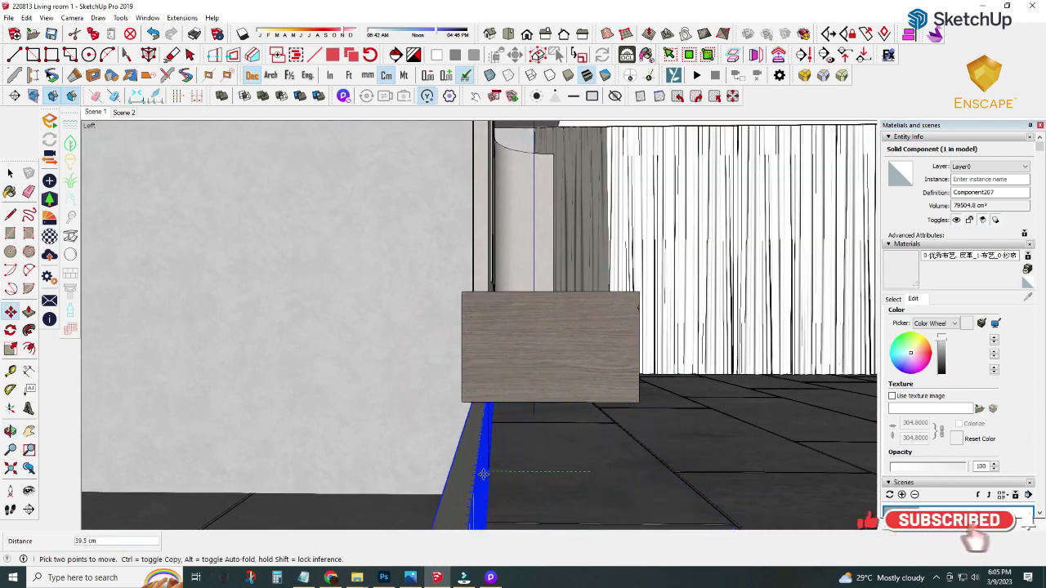
pyautogui.moveTo(445, 423)
pyautogui.mouseDown(button='middle')
pyautogui.moveTo(399, 381)
pyautogui.moveTo(416, 392)
pyautogui.moveTo(458, 381)
pyautogui.moveTo(427, 390)
pyautogui.mouseUp(button='middle')
# Step: Zoom out for a wider view and hide the slatted right wall
pyautogui.scroll(-5, 427, 390)
pyautogui.scroll(-5, 490, 388)
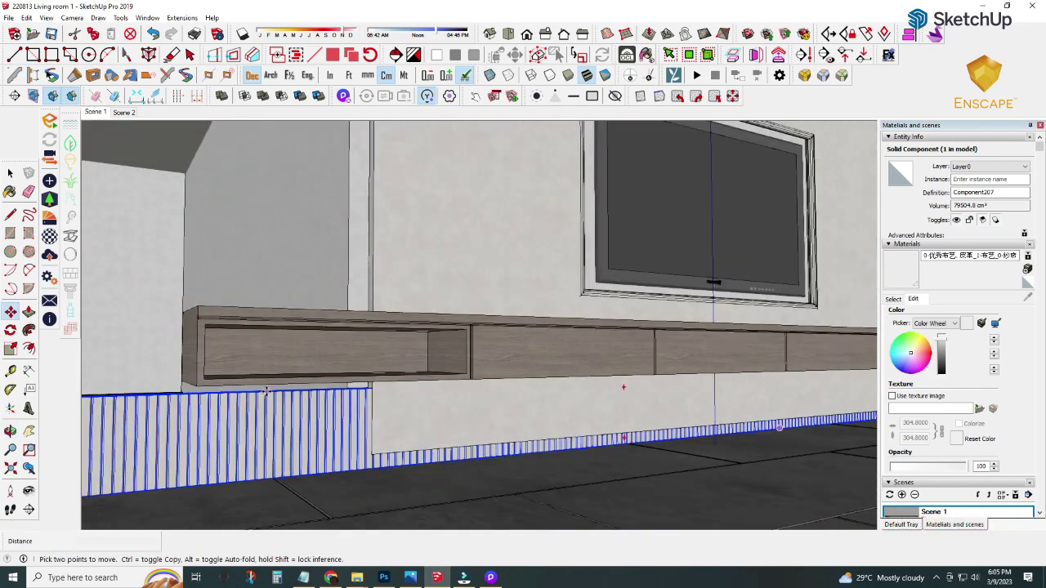
pyautogui.moveTo(624, 385); pyautogui.dragTo(585, 391, button='middle')
pyautogui.scroll(-3, 270, 393)
pyautogui.moveTo(271, 392); pyautogui.dragTo(286, 421, button='middle')
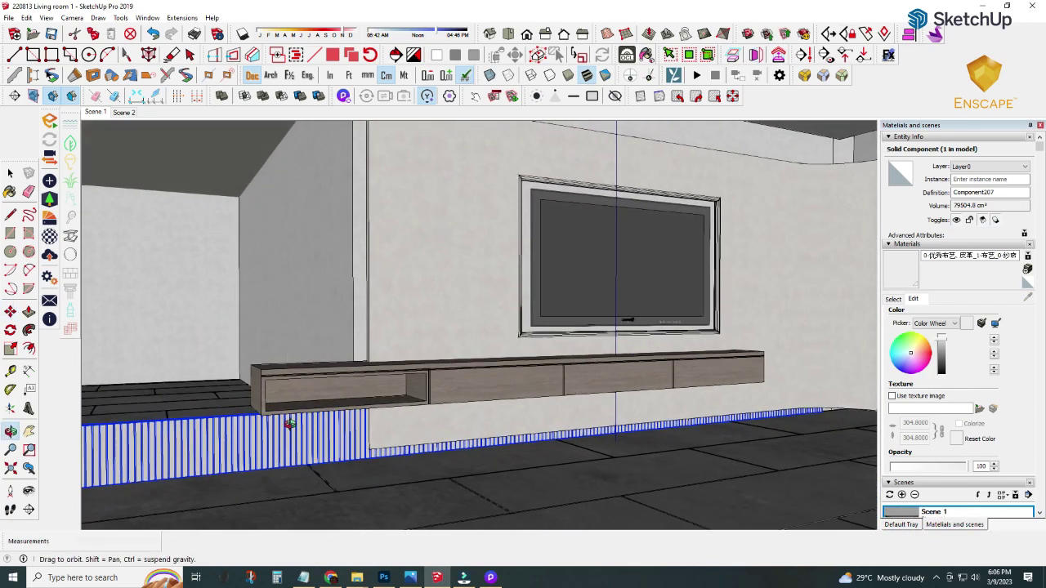
pyautogui.scroll(-3, 310, 419)
pyautogui.moveTo(600, 423); pyautogui.dragTo(587, 424, button='middle')
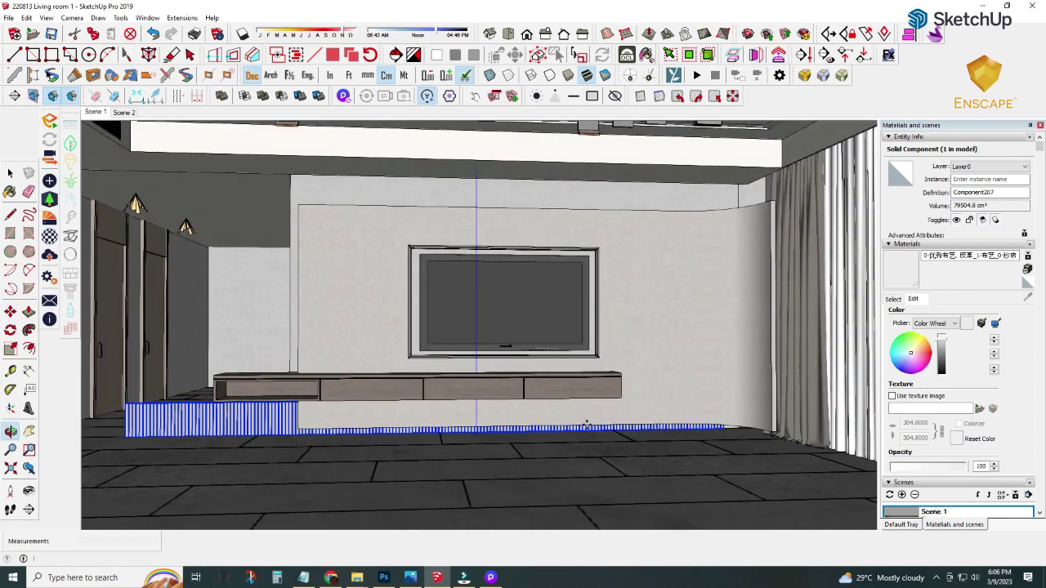
pyautogui.moveTo(176, 144); pyautogui.dragTo(70, 186, button='middle')
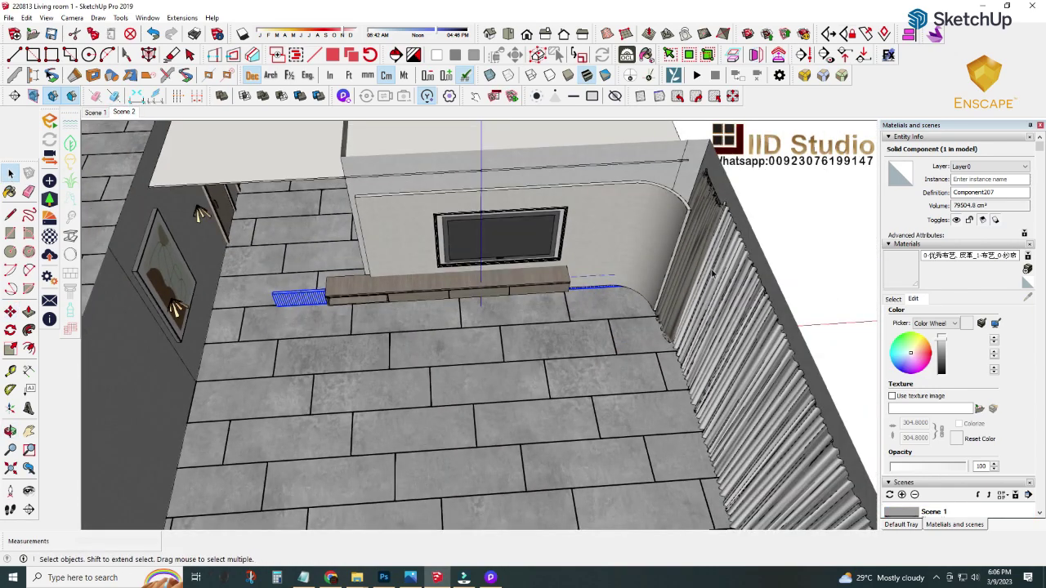
pyautogui.rightClick(711, 274)
pyautogui.click(736, 242)
# Step: Hide the curved TV wall as well
pyautogui.scroll(3, 605, 316)
pyautogui.moveTo(621, 302)
pyautogui.mouseDown(button='middle')
pyautogui.moveTo(605, 317)
pyautogui.moveTo(624, 295)
pyautogui.mouseUp(button='middle')
pyautogui.rightClick(630, 294)
pyautogui.click(654, 213)
pyautogui.scroll(3, 606, 323)
# Step: Select the slatted strip with Move, then restore the TV wall via Edit > Unhide > Last
pyautogui.click(607, 323)
pyautogui.scroll(2, 610, 319)
pyautogui.press('m')
pyautogui.scroll(3, 623, 294)
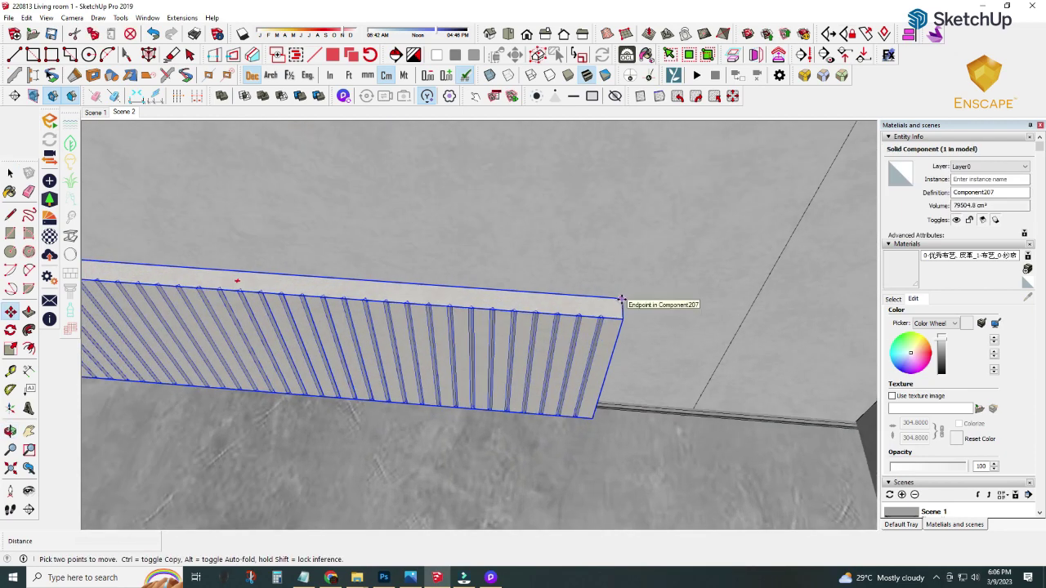
pyautogui.scroll(-3, 621, 301)
pyautogui.moveTo(834, 313)
pyautogui.mouseDown(button='middle')
pyautogui.moveTo(684, 364)
pyautogui.moveTo(587, 350)
pyautogui.mouseUp(button='middle')
pyautogui.click(27, 17)
pyautogui.moveTo(46, 174)
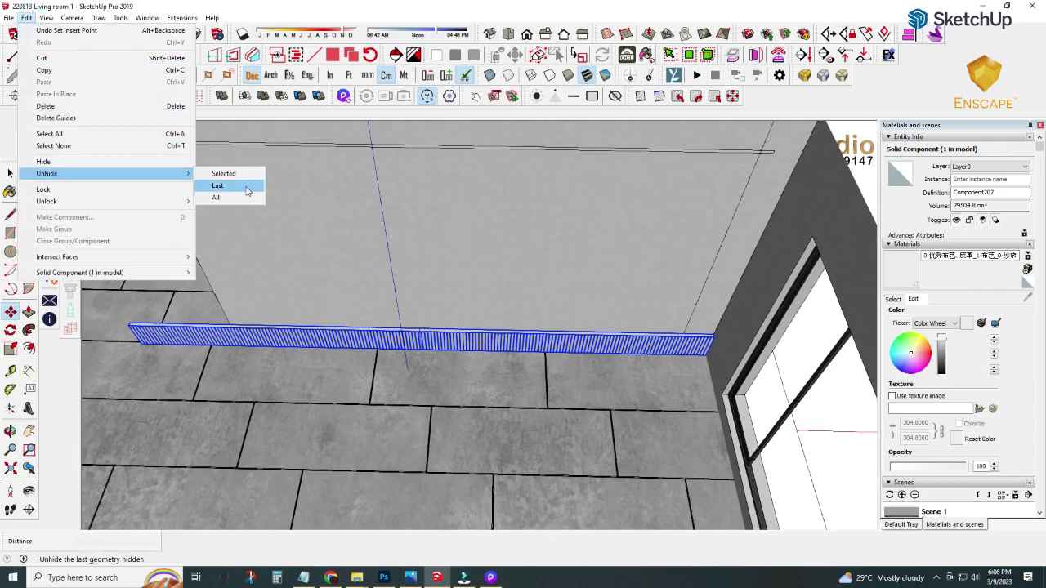
pyautogui.click(245, 195)
pyautogui.moveTo(343, 180)
pyautogui.mouseDown(button='middle')
pyautogui.moveTo(420, 175)
pyautogui.moveTo(474, 199)
pyautogui.moveTo(245, 204)
pyautogui.mouseUp(button='middle')
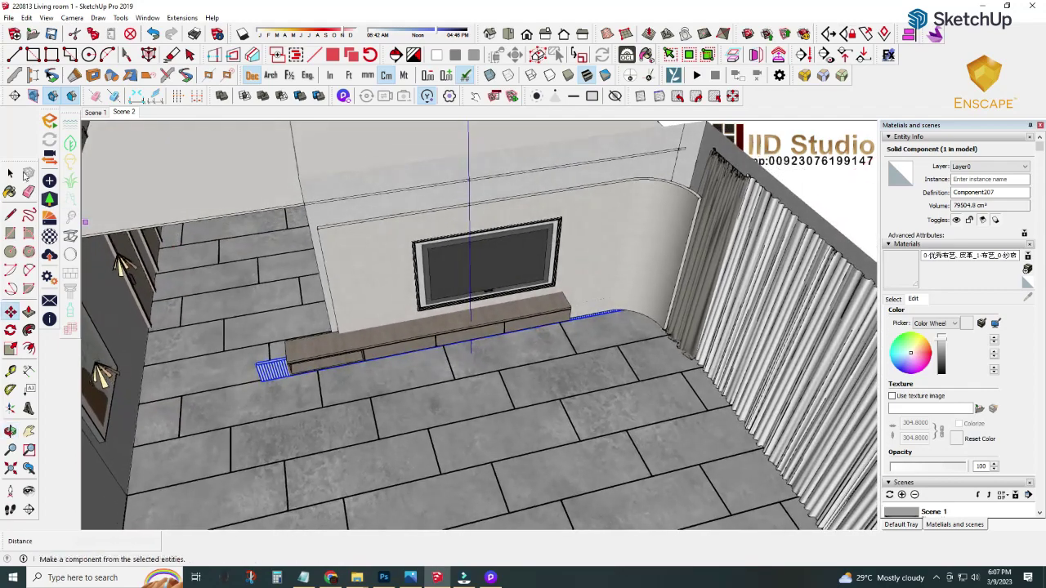
# Step: Hide the TV wall to expose the slatted cladding behind it
pyautogui.scroll(1, 474, 327)
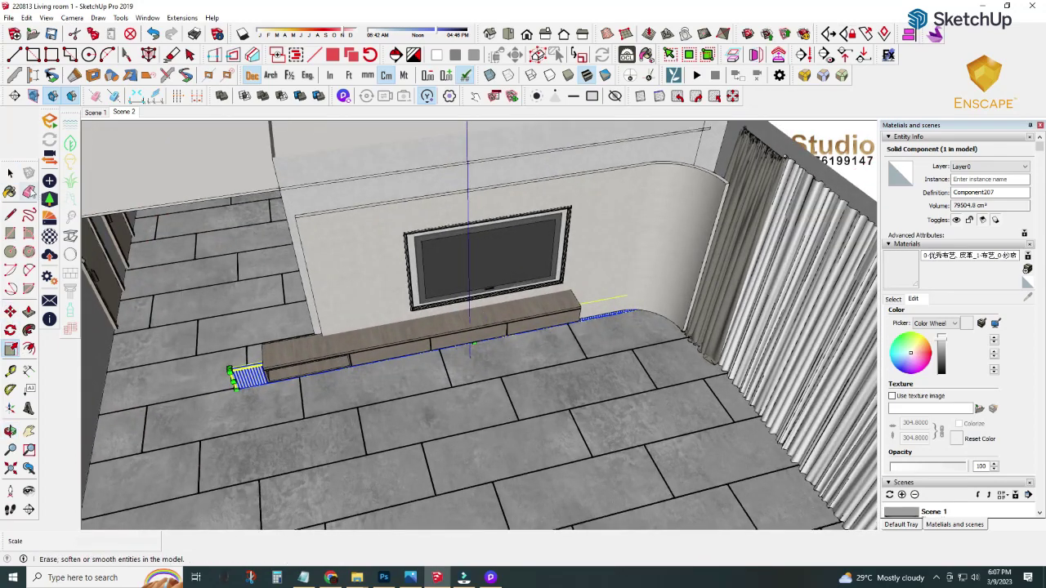
pyautogui.click(10, 173)
pyautogui.click(346, 222)
pyautogui.rightClick(348, 219)
pyautogui.click(397, 248)
# Step: Scale the Component207 slatted strip taller by dragging its top grip
pyautogui.click(425, 347)
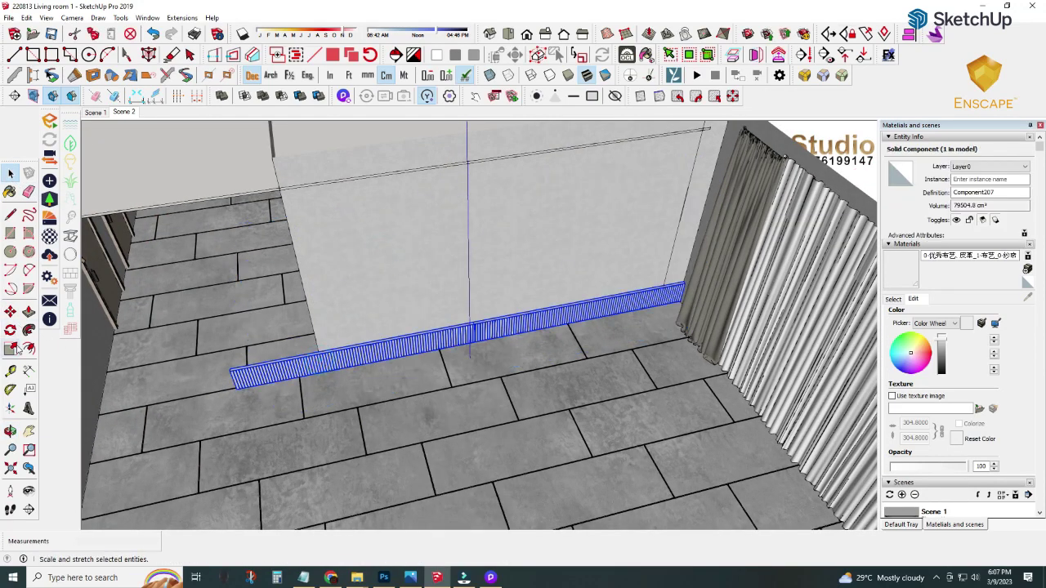
pyautogui.click(15, 349)
pyautogui.scroll(3, 488, 343)
pyautogui.scroll(2, 490, 338)
pyautogui.moveTo(474, 345); pyautogui.dragTo(96, 117)
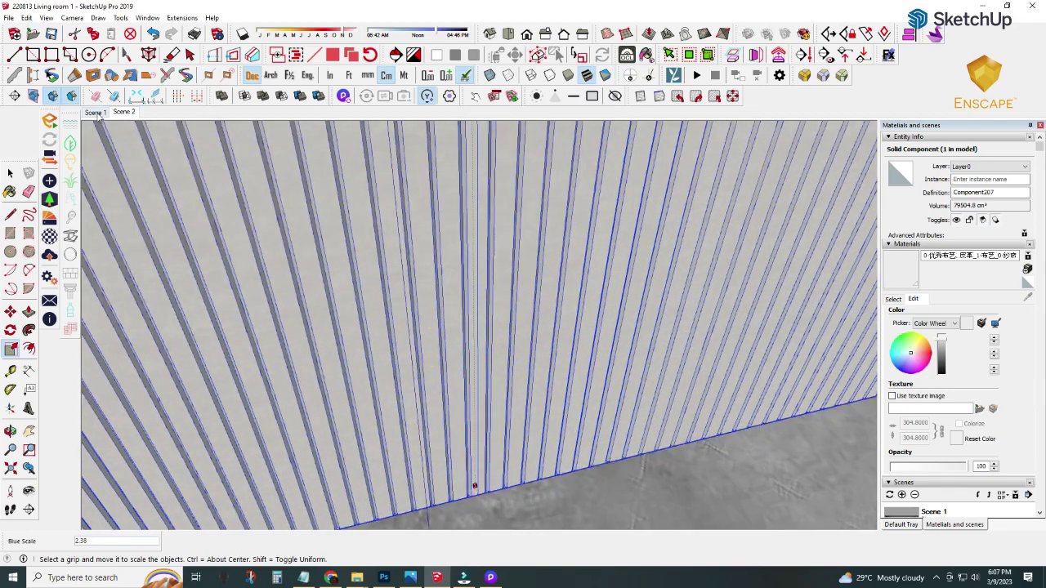
pyautogui.click(95, 112)
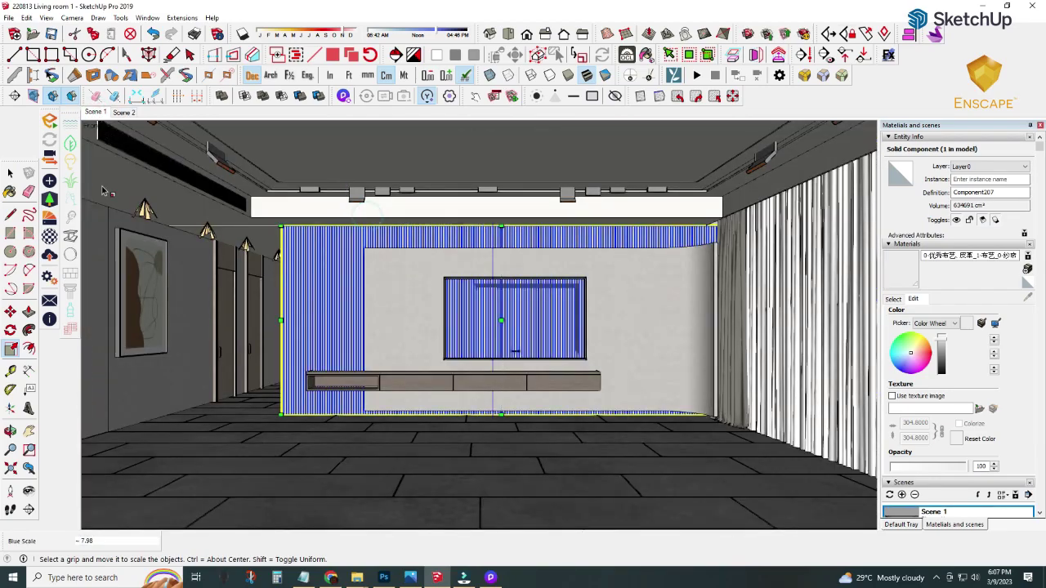
# Step: Scale the striped wall panel up to full height beside the TV panel
pyautogui.click(235, 340)
pyautogui.moveTo(235, 339)
pyautogui.mouseDown(button='middle')
pyautogui.moveTo(523, 335)
pyautogui.moveTo(623, 320)
pyautogui.mouseUp(button='middle')
pyautogui.scroll(3, 525, 333)
pyautogui.scroll(-3, 527, 337)
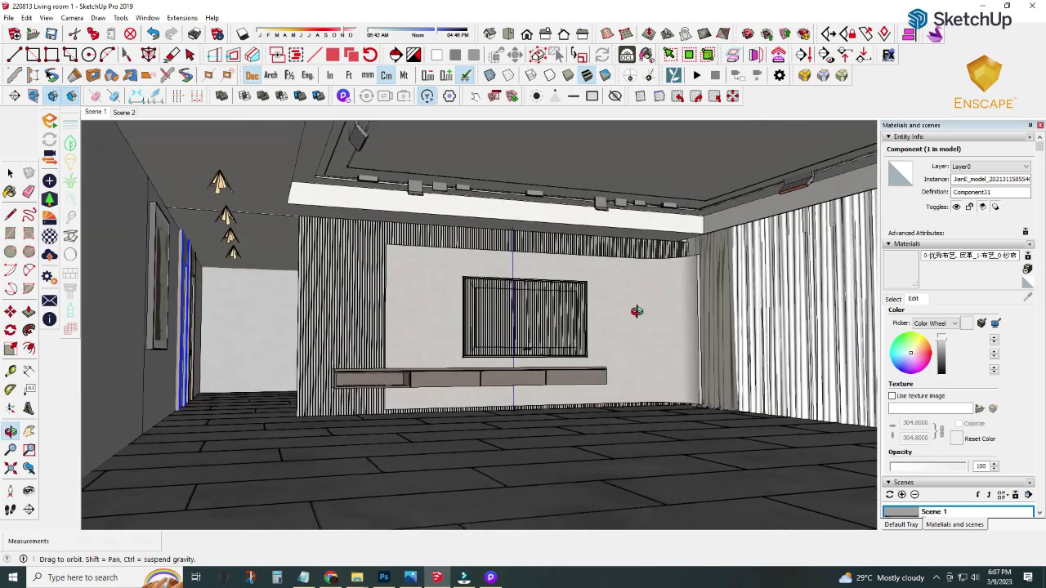
pyautogui.click(340, 275)
pyautogui.moveTo(341, 275)
pyautogui.mouseDown(button='middle')
pyautogui.moveTo(256, 264)
pyautogui.moveTo(122, 368)
pyautogui.mouseUp(button='middle')
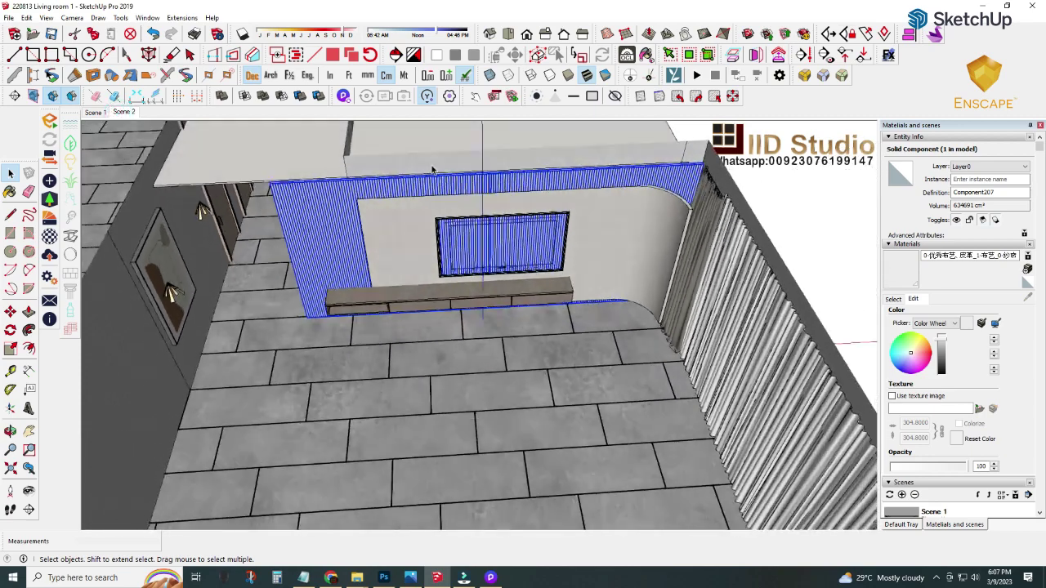
pyautogui.click(11, 349)
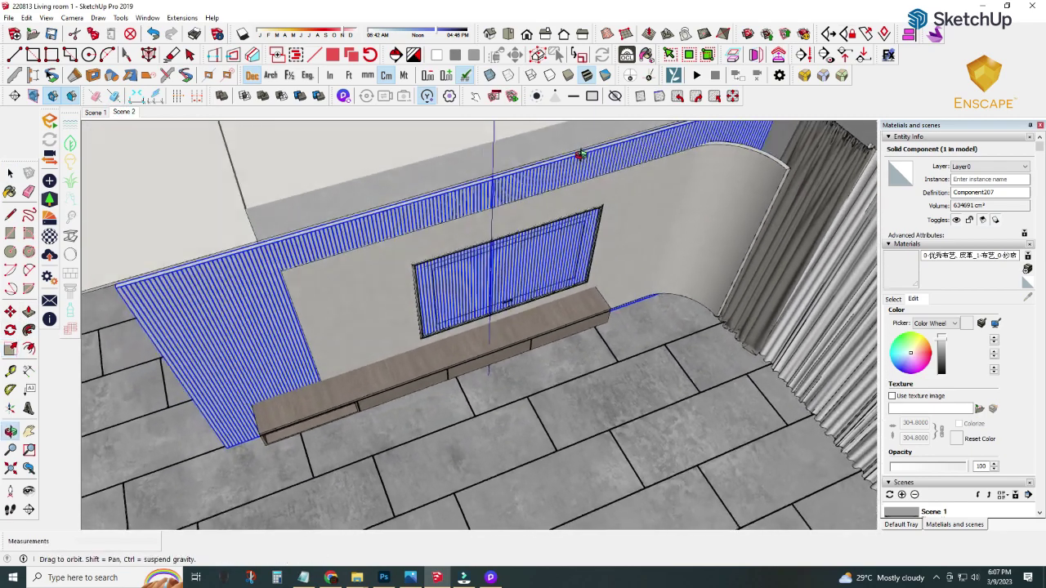
pyautogui.moveTo(490, 212); pyautogui.dragTo(488, 168, button='middle')
pyautogui.scroll(3, 488, 168)
pyautogui.click(497, 210)
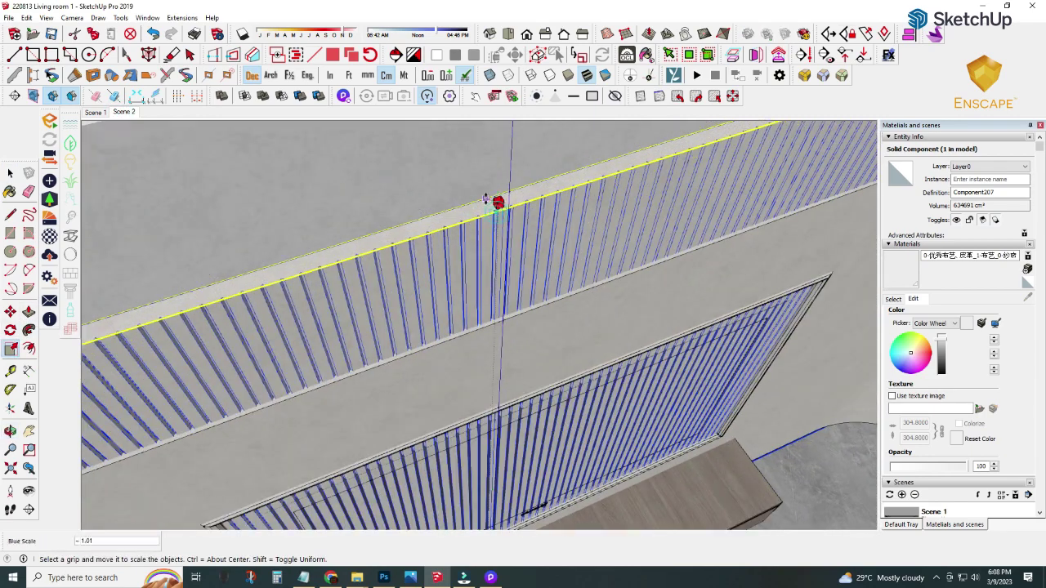
pyautogui.scroll(-10, 499, 196)
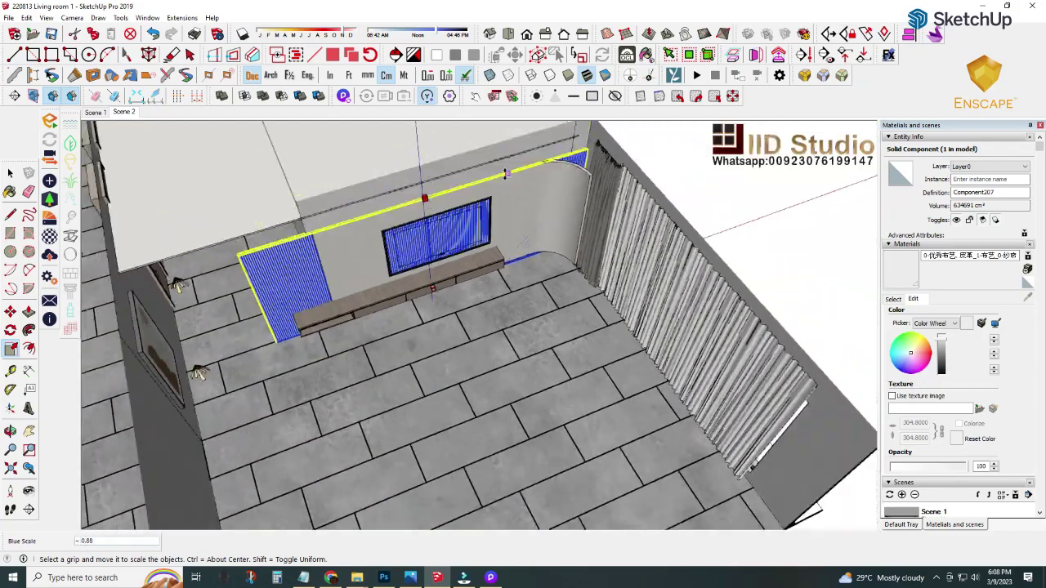
pyautogui.moveTo(507, 174); pyautogui.dragTo(303, 158, button='middle')
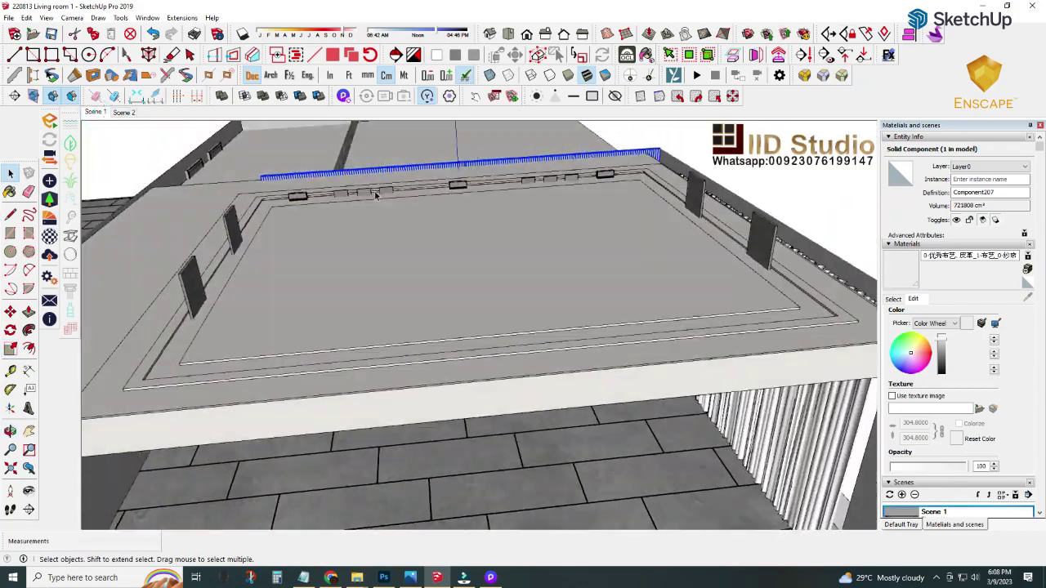
pyautogui.click(669, 495)
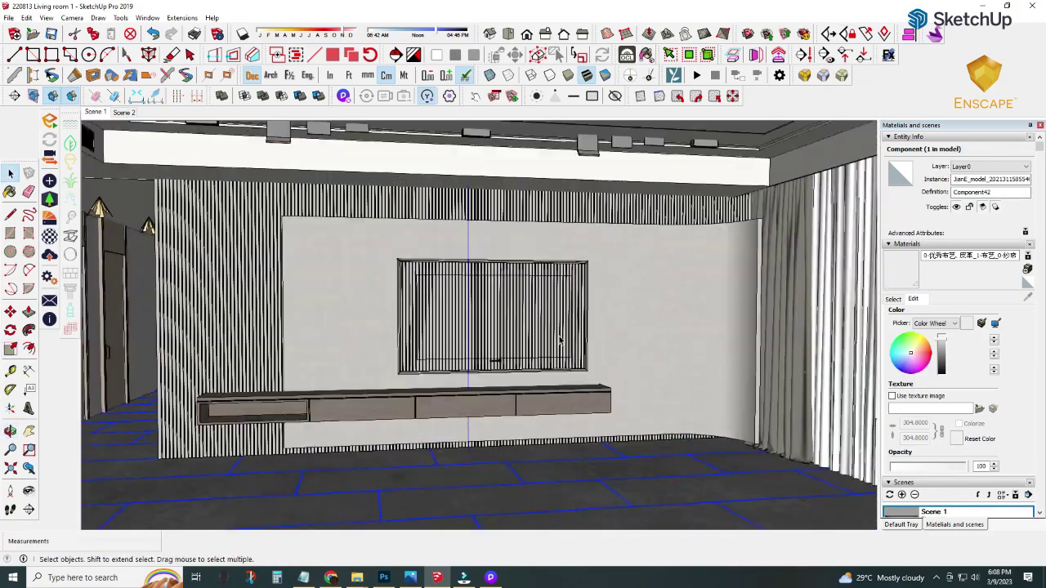
# Step: Move the hjgj TV wall component from the cabinet corner until it sits flush against the fluted cladding
pyautogui.moveTo(648, 313); pyautogui.dragTo(357, 398, button='middle')
pyautogui.click(357, 398)
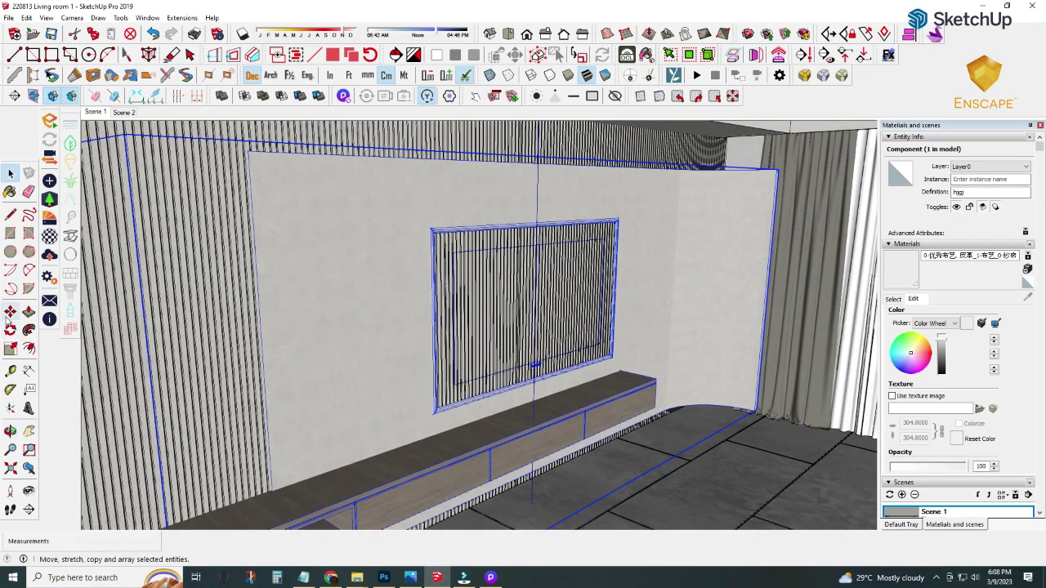
pyautogui.moveTo(305, 308); pyautogui.dragTo(432, 252, button='middle')
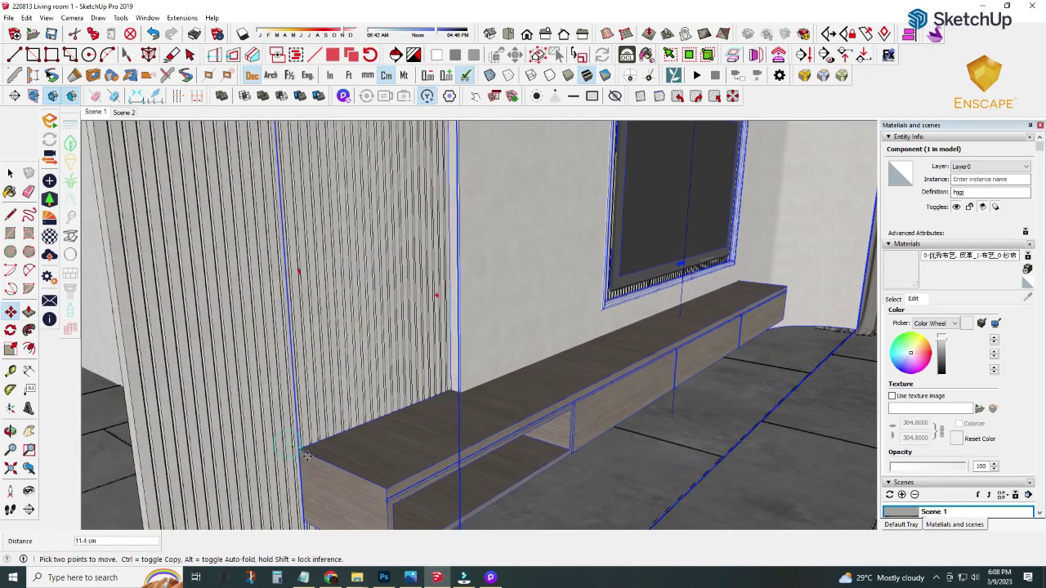
pyautogui.click(309, 459)
pyautogui.moveTo(309, 460)
pyautogui.mouseDown(button='middle')
pyautogui.moveTo(490, 393)
pyautogui.moveTo(384, 347)
pyautogui.mouseUp(button='middle')
pyautogui.scroll(5, 520, 378)
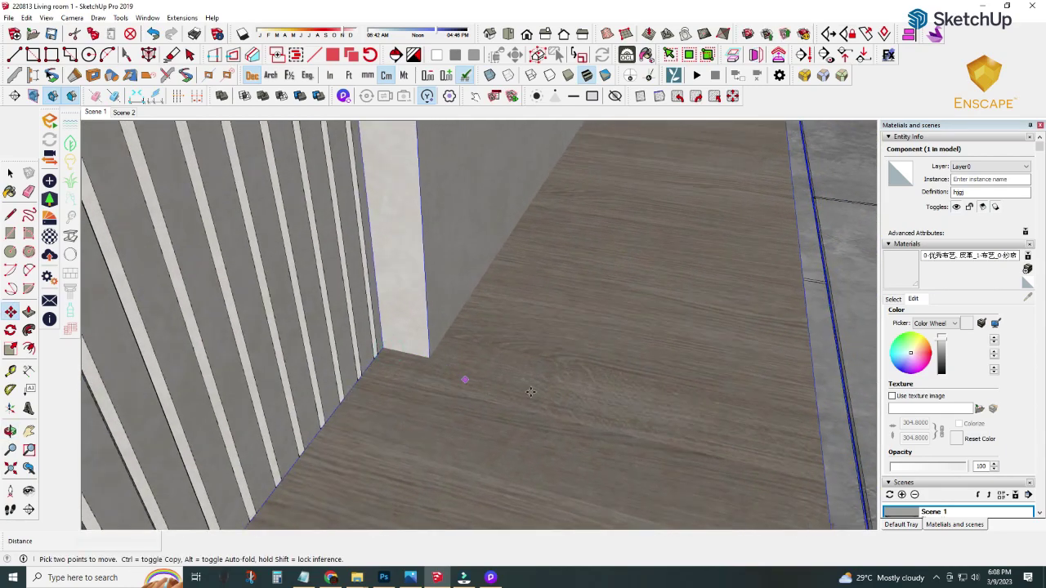
pyautogui.scroll(-5, 467, 375)
pyautogui.scroll(-5, 268, 311)
# Step: Clear the selection and return to the saved frontal room view
pyautogui.press('pageup')
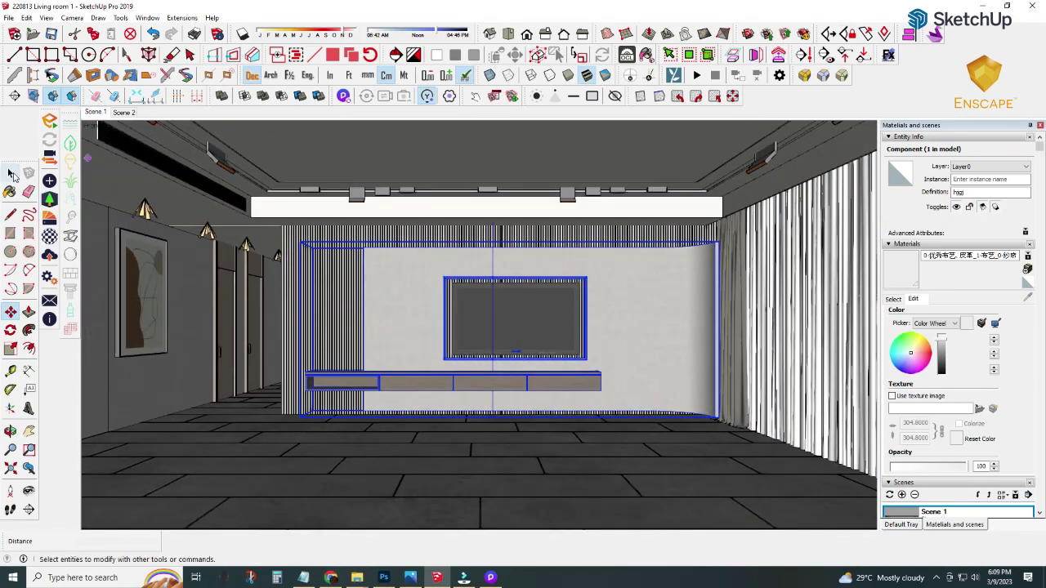
pyautogui.click(12, 174)
pyautogui.scroll(-3, 432, 327)
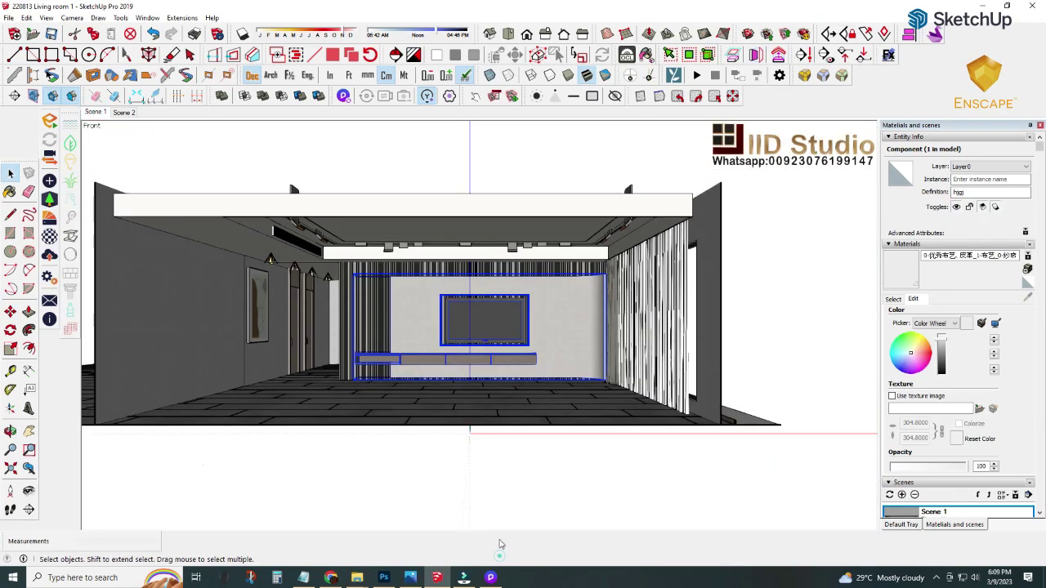
pyautogui.scroll(5, 533, 301)
pyautogui.press('pageup')
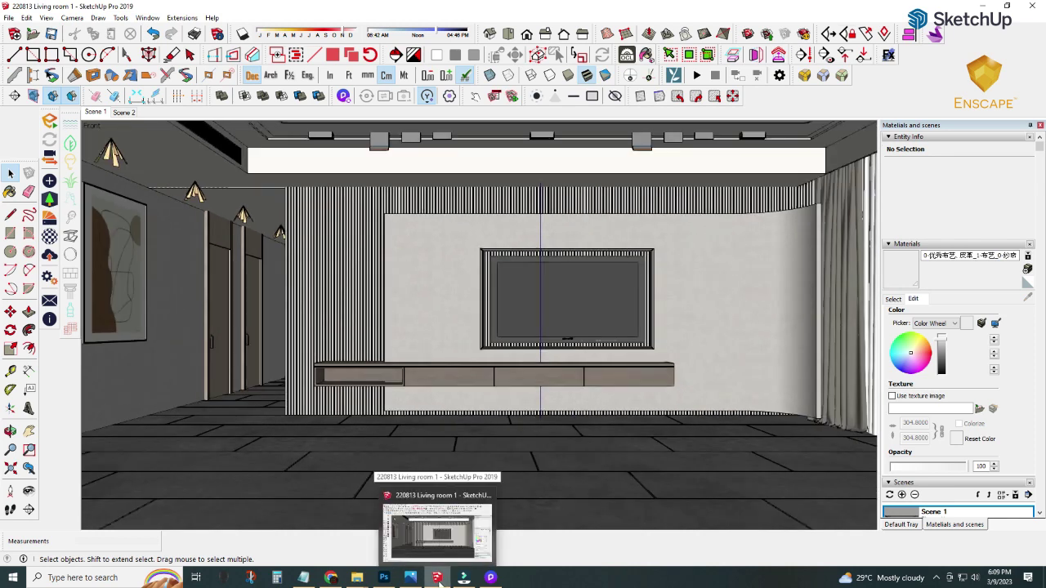
# Step: Drag the cdcvv decor component from the component files into the model near the TV wall
pyautogui.click(437, 578)
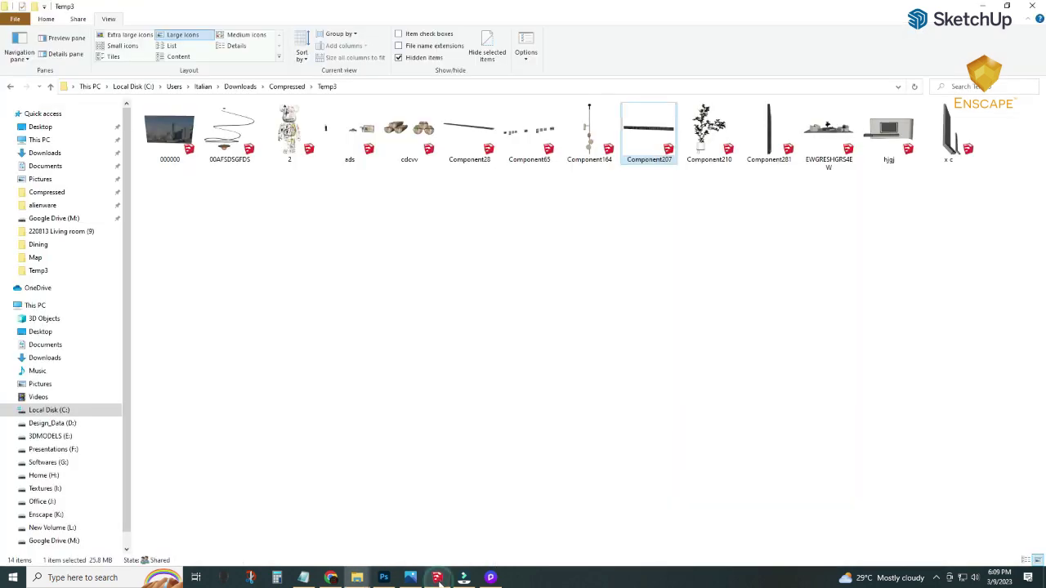
pyautogui.moveTo(500, 541); pyautogui.dragTo(446, 581)
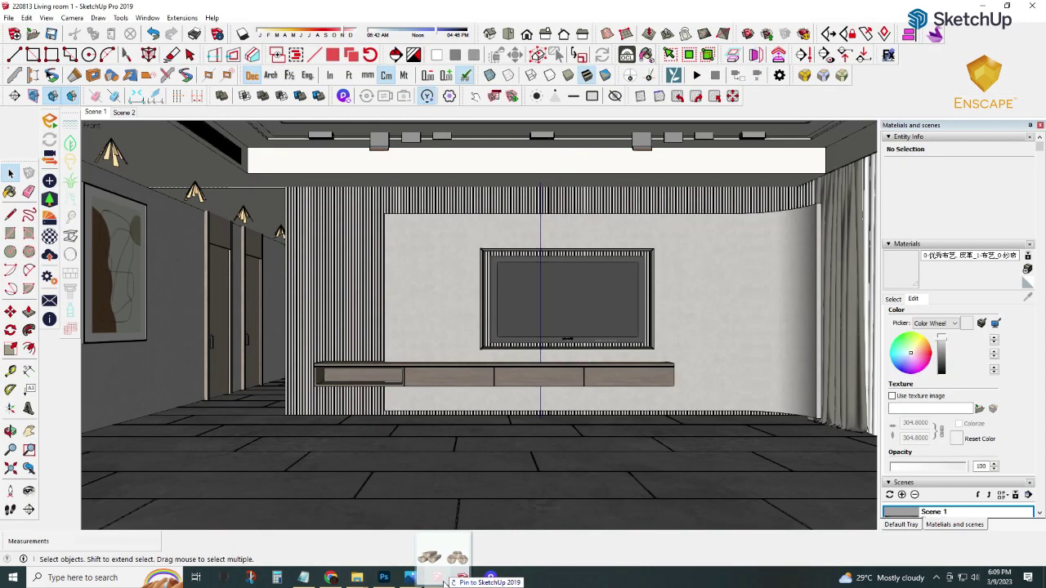
pyautogui.scroll(2, 424, 269)
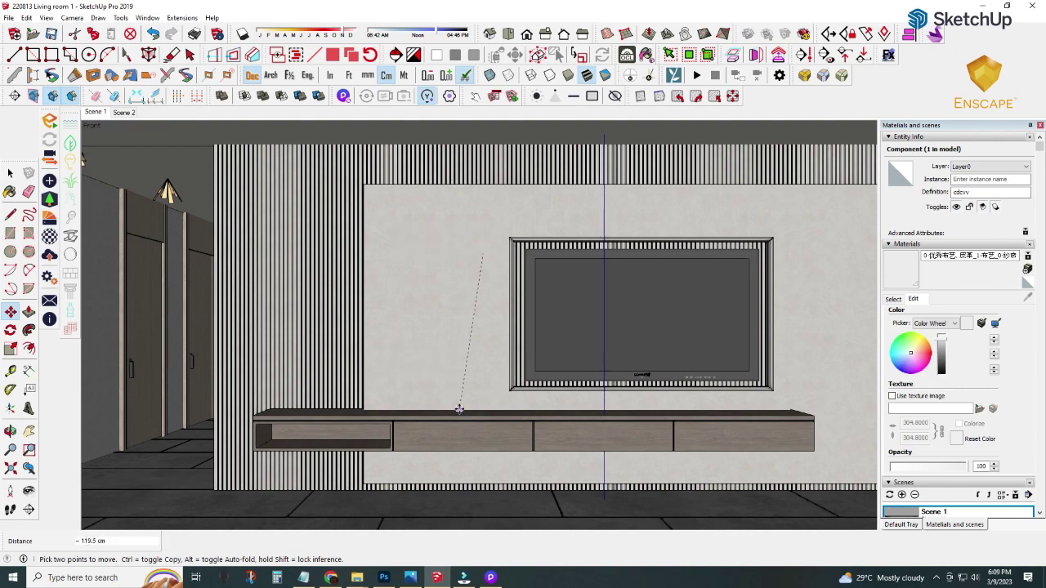
pyautogui.moveTo(484, 409); pyautogui.dragTo(442, 413, button='middle')
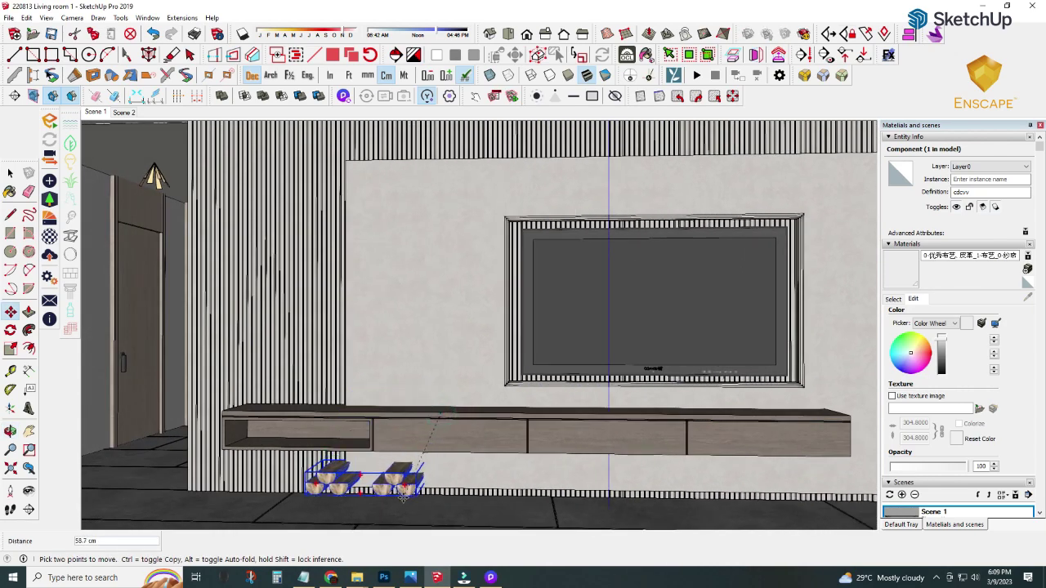
pyautogui.moveTo(406, 514)
pyautogui.mouseDown(button='middle')
pyautogui.moveTo(532, 436)
pyautogui.moveTo(499, 490)
pyautogui.mouseUp(button='middle')
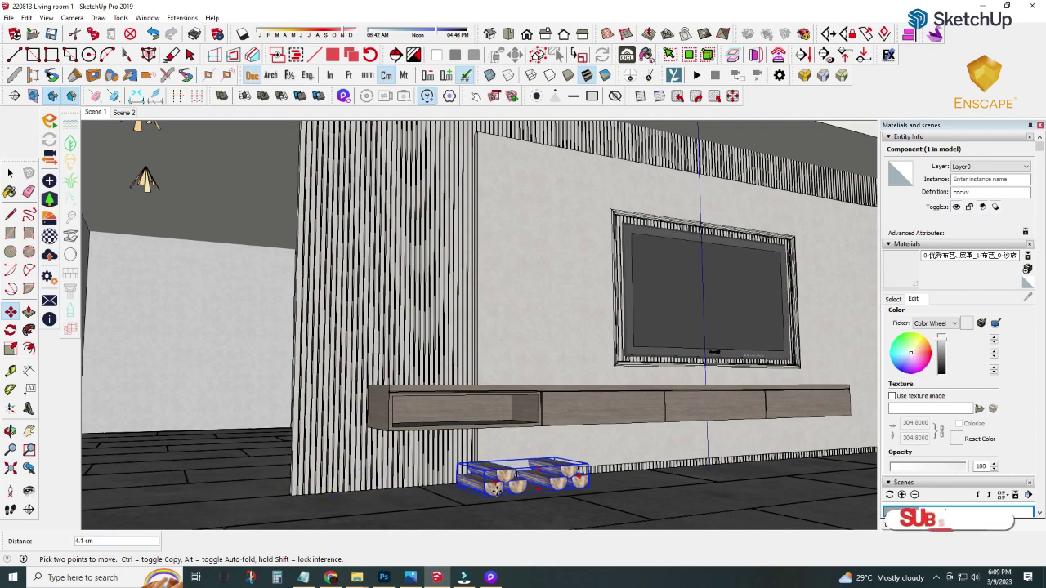
pyautogui.scroll(1, 496, 489)
pyautogui.scroll(1, 491, 488)
pyautogui.scroll(2, 490, 489)
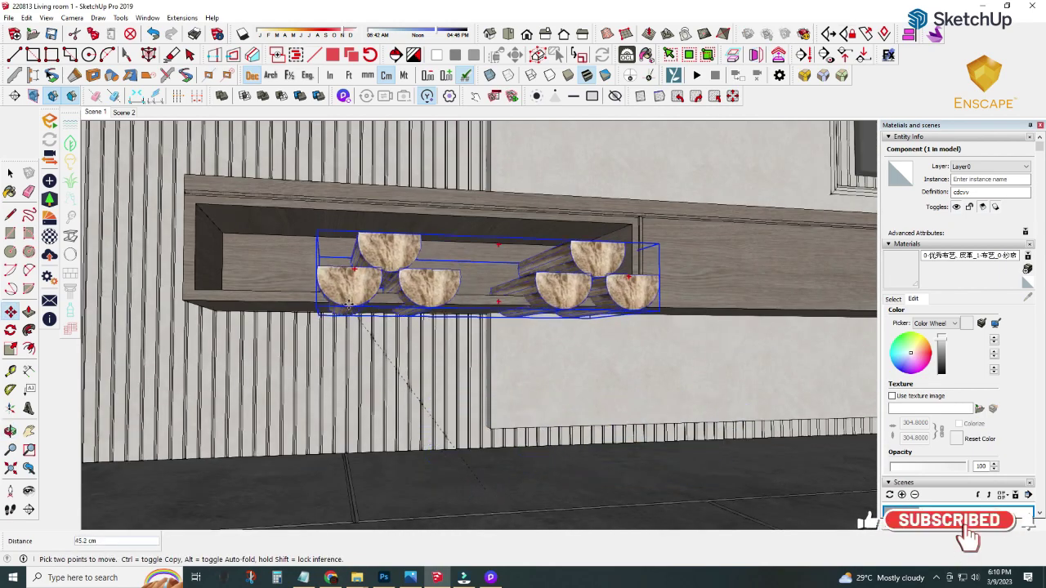
pyautogui.scroll(-3, 350, 304)
# Step: Set the cdcvv bowl ornaments into the open niche of the floating TV cabinet
pyautogui.moveTo(343, 295)
pyautogui.mouseDown(button='middle')
pyautogui.moveTo(465, 371)
pyautogui.moveTo(382, 318)
pyautogui.moveTo(372, 282)
pyautogui.moveTo(243, 329)
pyautogui.mouseUp(button='middle')
pyautogui.scroll(2, 372, 282)
pyautogui.scroll(2, 373, 278)
pyautogui.scroll(-2, 374, 278)
pyautogui.scroll(-3, 360, 286)
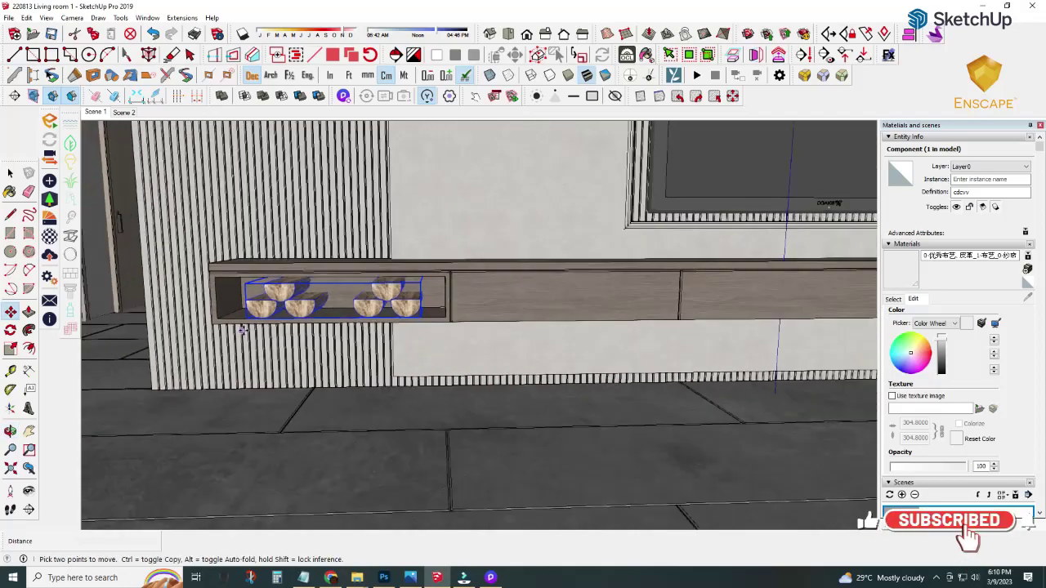
pyautogui.scroll(-5, 242, 329)
pyautogui.click(10, 468)
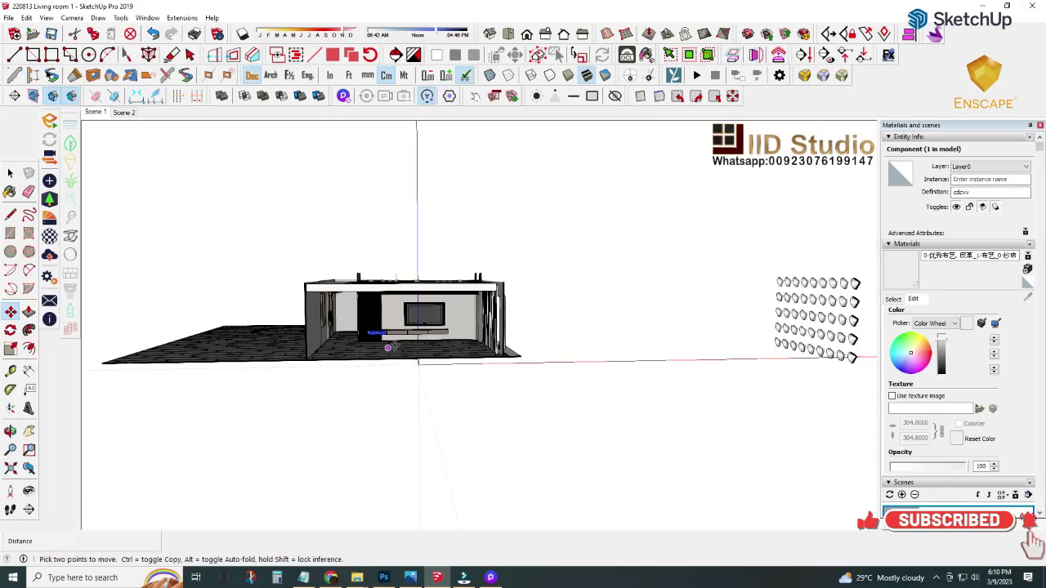
pyautogui.scroll(2, 340, 306)
# Step: Switch to the Scene 1 view and orbit in close around the TV wall
pyautogui.click(95, 112)
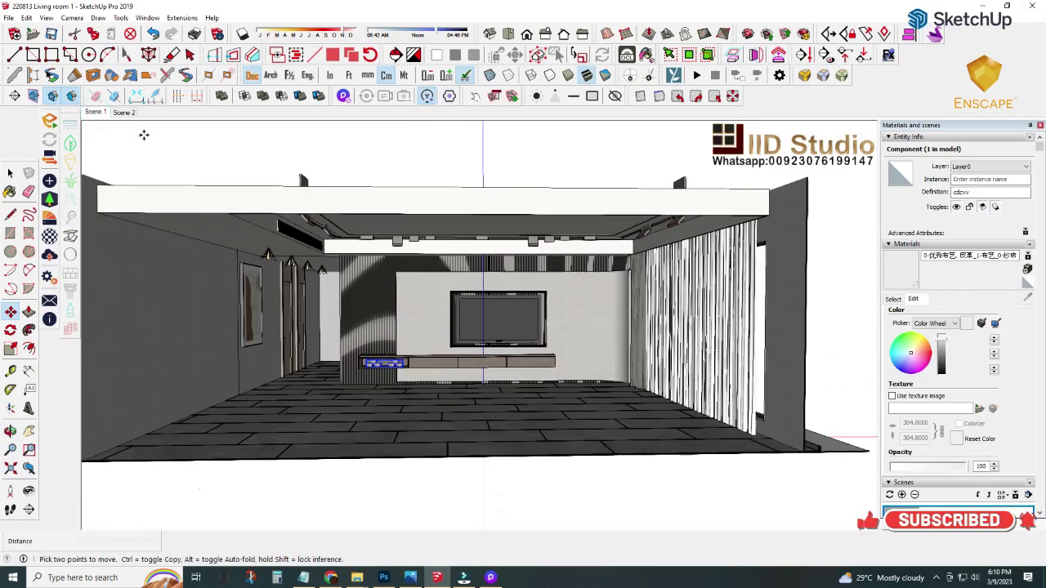
pyautogui.press('space')
pyautogui.scroll(1, 483, 290)
pyautogui.moveTo(483, 290); pyautogui.dragTo(496, 362, button='middle')
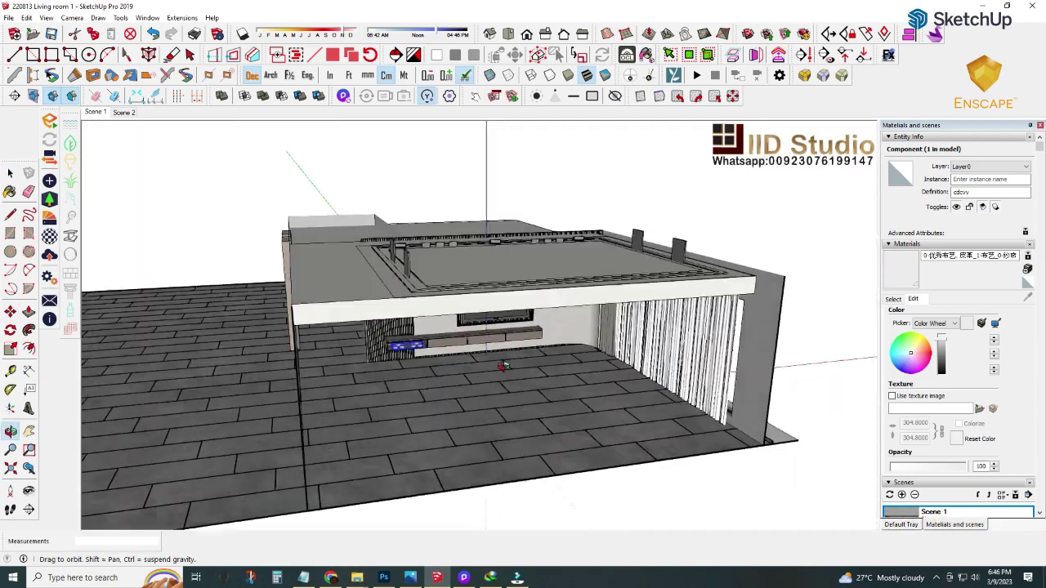
pyautogui.scroll(3, 496, 362)
pyautogui.moveTo(414, 378); pyautogui.dragTo(438, 229, button='middle')
pyautogui.scroll(1, 433, 270)
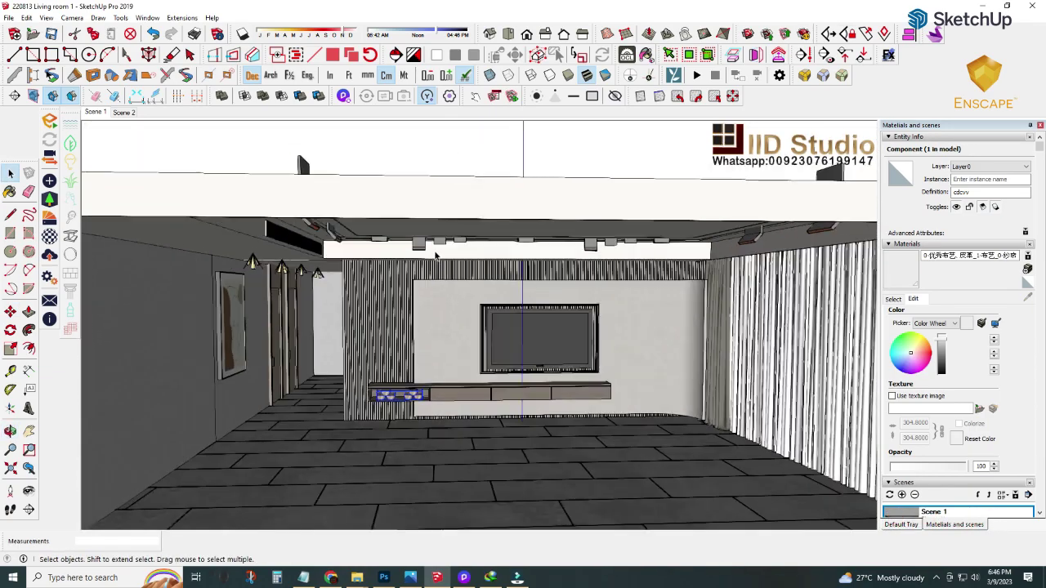
pyautogui.scroll(-2, 430, 308)
pyautogui.scroll(2, 431, 308)
pyautogui.moveTo(405, 482); pyautogui.dragTo(384, 441, button='middle')
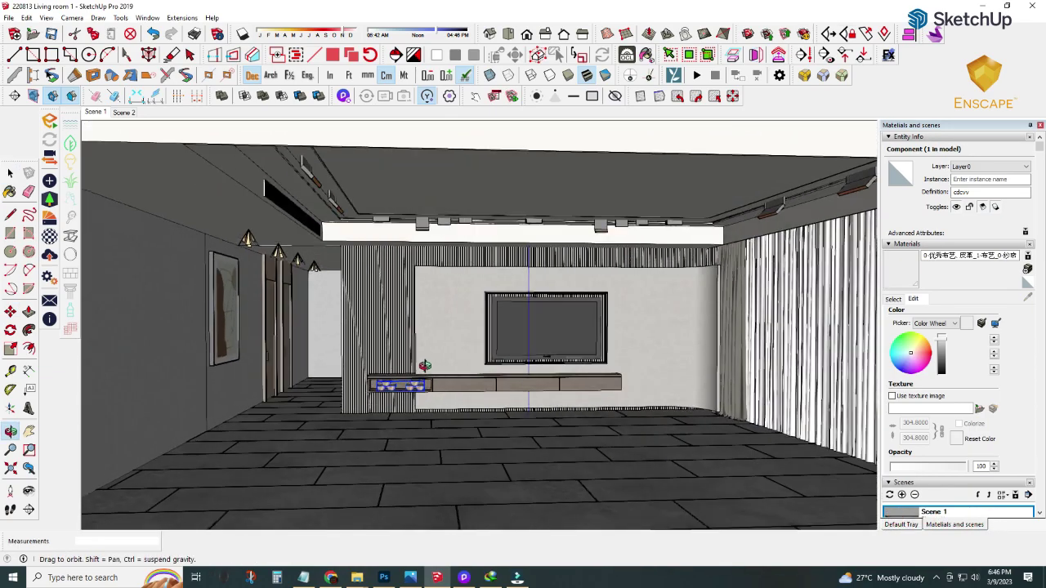
pyautogui.scroll(3, 343, 413)
pyautogui.scroll(2, 334, 409)
pyautogui.moveTo(333, 408); pyautogui.dragTo(343, 406, button='middle')
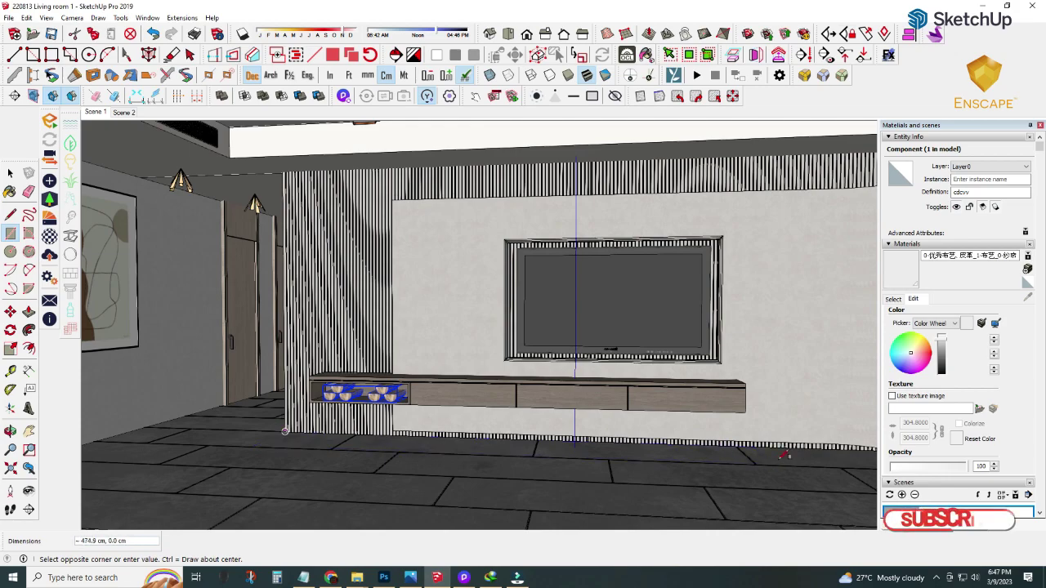
pyautogui.press('p')
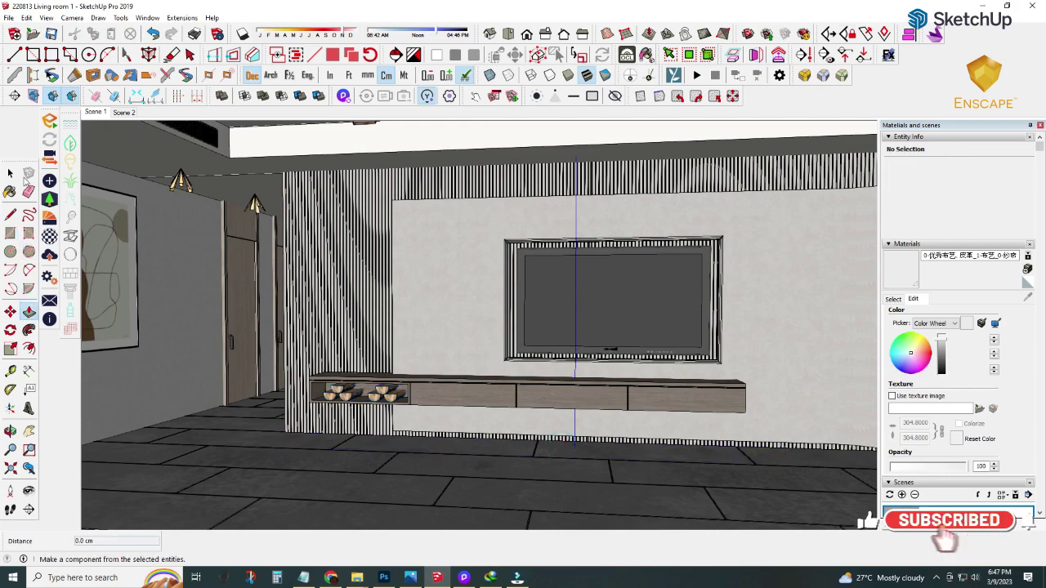
pyautogui.moveTo(577, 283); pyautogui.dragTo(585, 502, button='middle')
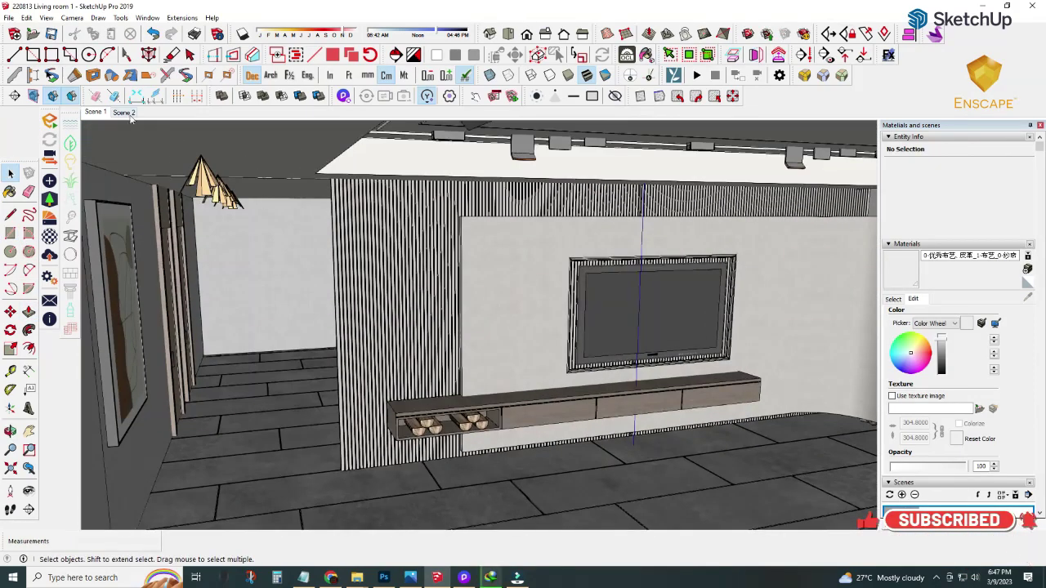
# Step: Finish the floor strip along the TV wall base in Scene 2 and raise it 6 cm
pyautogui.click(127, 113)
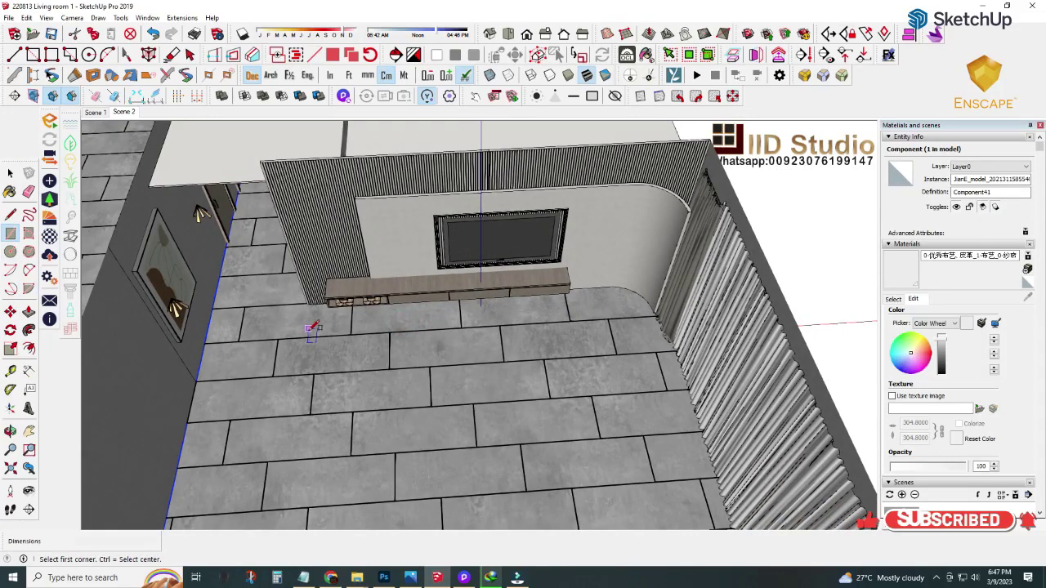
pyautogui.click(647, 308)
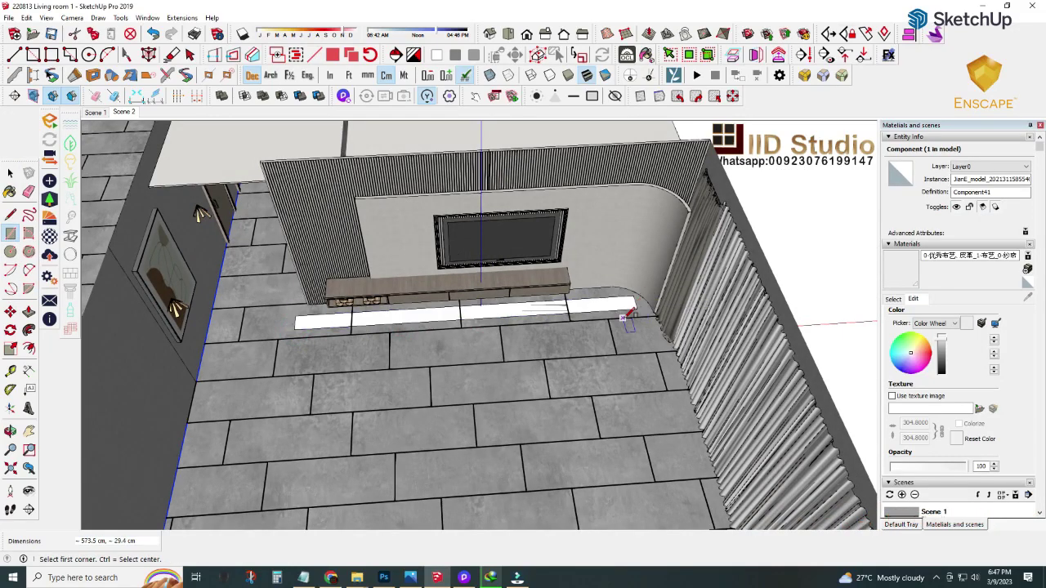
pyautogui.scroll(3, 626, 315)
pyautogui.press('p')
pyautogui.scroll(3, 576, 260)
pyautogui.click(576, 259)
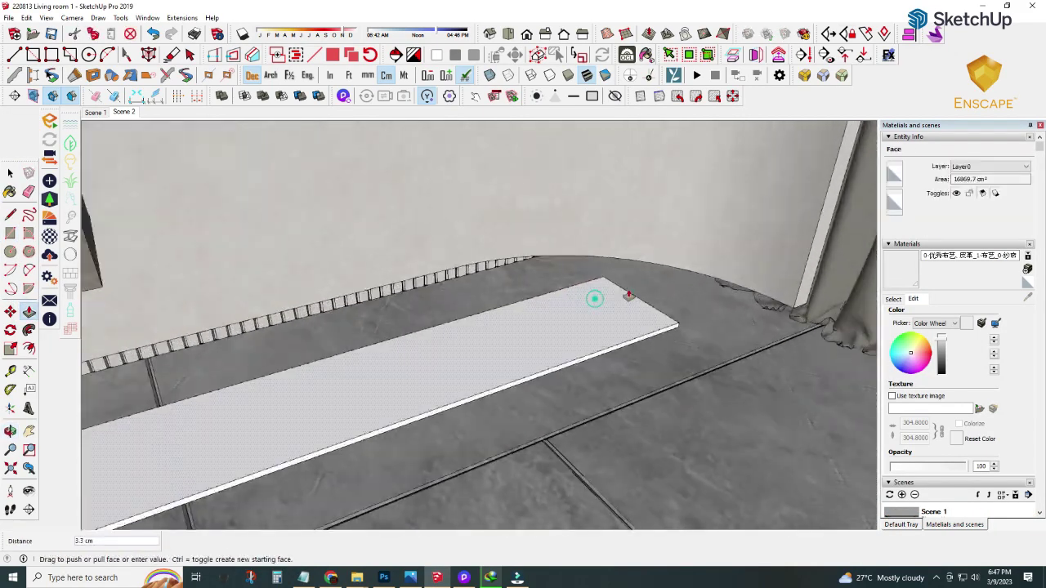
pyautogui.write('6')
pyautogui.press('Return')
# Step: Orbit around the raised slab to check its curved end reaches the curtain-side wall
pyautogui.moveTo(661, 266); pyautogui.dragTo(400, 448, button='middle')
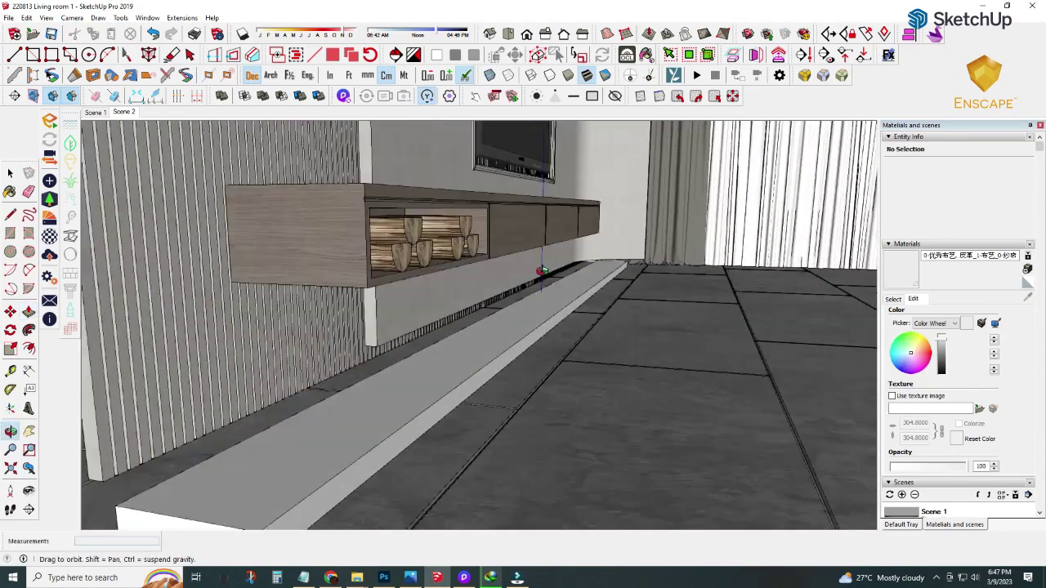
pyautogui.scroll(2, 400, 447)
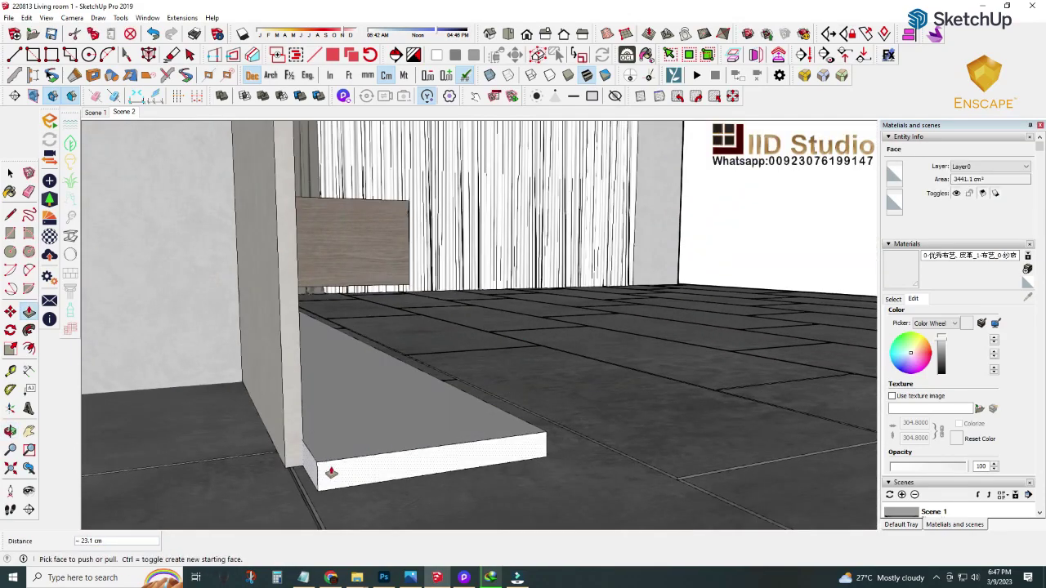
pyautogui.moveTo(293, 437)
pyautogui.mouseDown(button='middle')
pyautogui.moveTo(229, 476)
pyautogui.moveTo(285, 423)
pyautogui.moveTo(352, 457)
pyautogui.moveTo(250, 411)
pyautogui.mouseUp(button='middle')
pyautogui.scroll(-3, 156, 350)
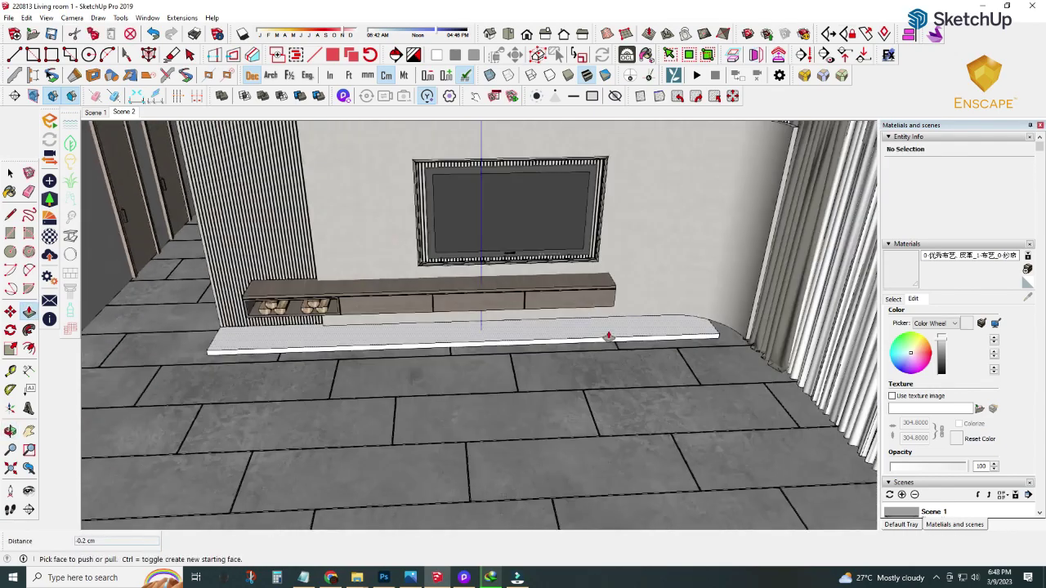
pyautogui.scroll(2, 534, 330)
pyautogui.moveTo(534, 330); pyautogui.dragTo(773, 415, button='middle')
pyautogui.scroll(3, 707, 400)
pyautogui.moveTo(708, 399)
pyautogui.mouseDown(button='middle')
pyautogui.moveTo(626, 366)
pyautogui.moveTo(662, 405)
pyautogui.mouseUp(button='middle')
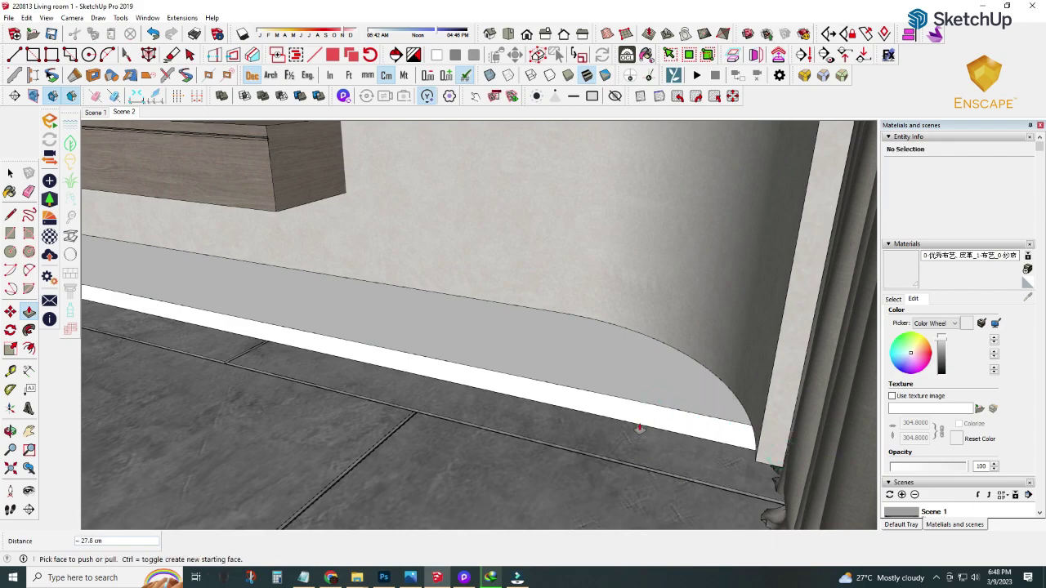
pyautogui.moveTo(757, 460); pyautogui.dragTo(626, 439, button='middle')
pyautogui.scroll(-2, 712, 441)
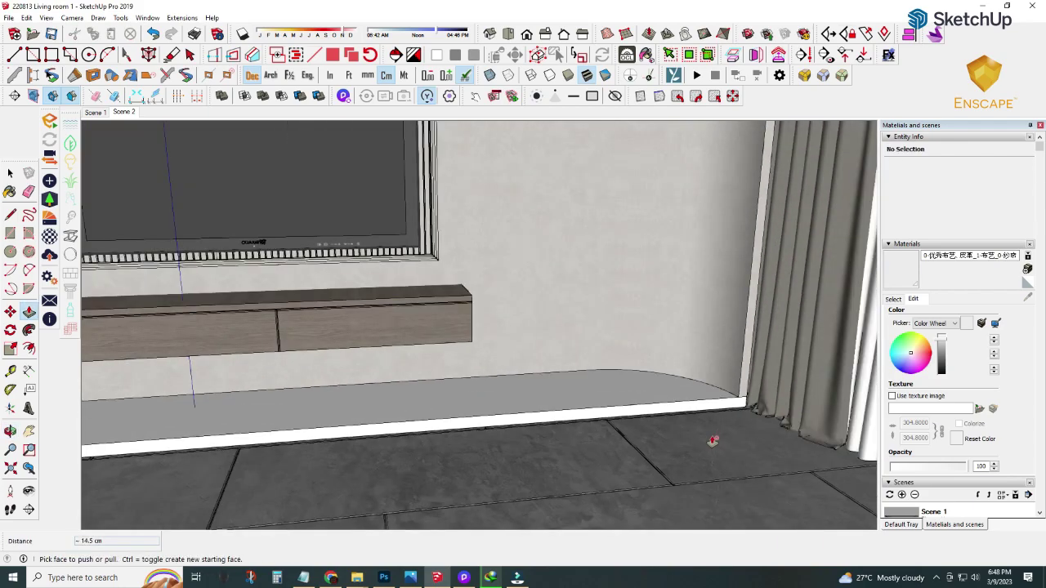
pyautogui.scroll(-3, 712, 441)
pyautogui.moveTo(713, 441)
pyautogui.mouseDown(button='middle')
pyautogui.moveTo(624, 273)
pyautogui.moveTo(618, 241)
pyautogui.moveTo(386, 444)
pyautogui.moveTo(463, 346)
pyautogui.mouseUp(button='middle')
pyautogui.scroll(5, 655, 242)
pyautogui.scroll(-5, 654, 242)
pyautogui.scroll(3, 423, 416)
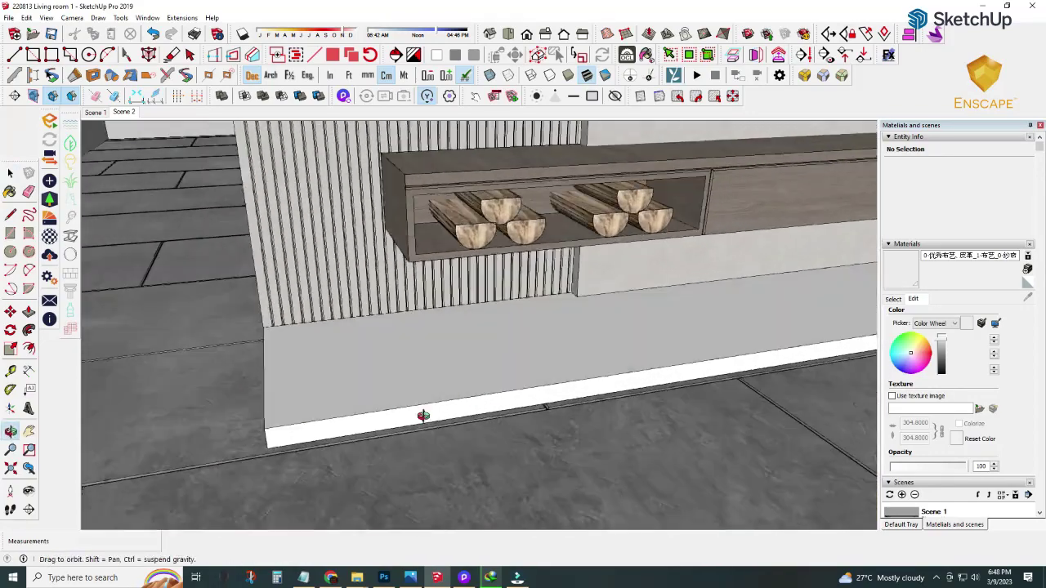
pyautogui.moveTo(423, 416); pyautogui.dragTo(288, 376, button='middle')
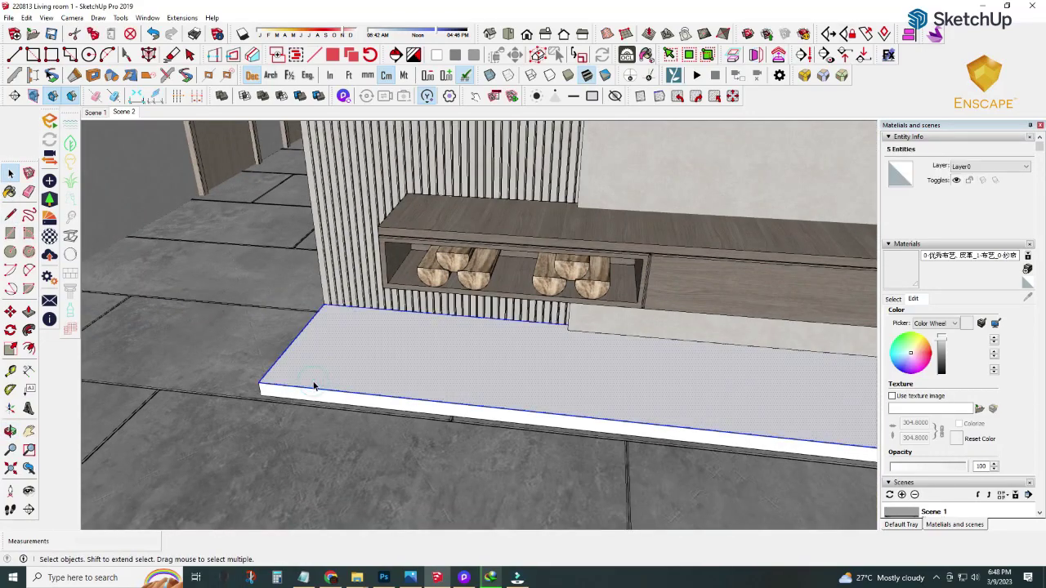
# Step: Make the whole 6 cm slab into a single group
pyautogui.tripleClick(315, 386)
pyautogui.rightClick(323, 375)
pyautogui.click(349, 244)
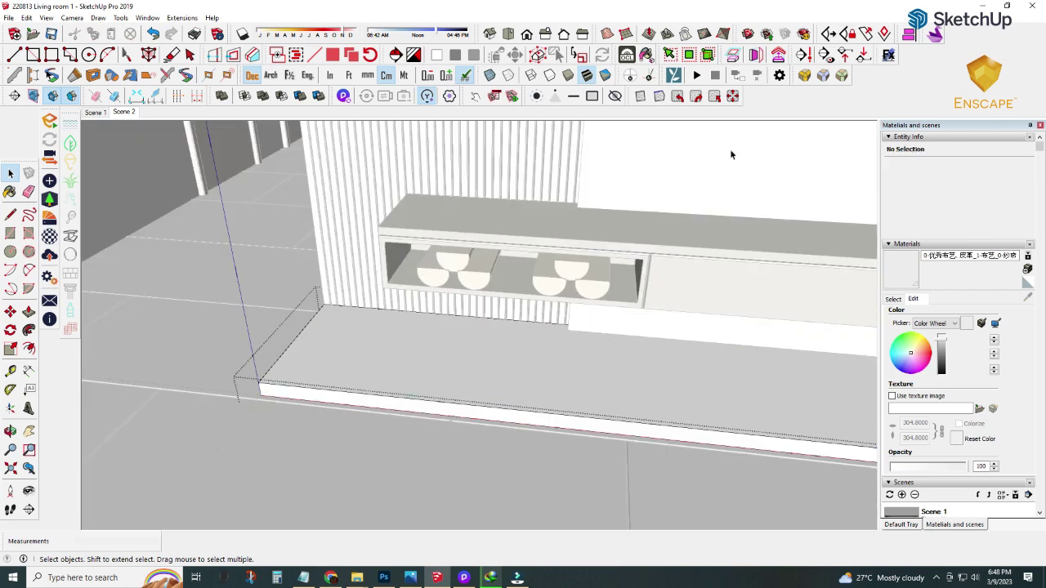
# Step: Round the platform's edges with Round Corner, correcting the offset from 0.5 to 0.8 cm
pyautogui.click(804, 75)
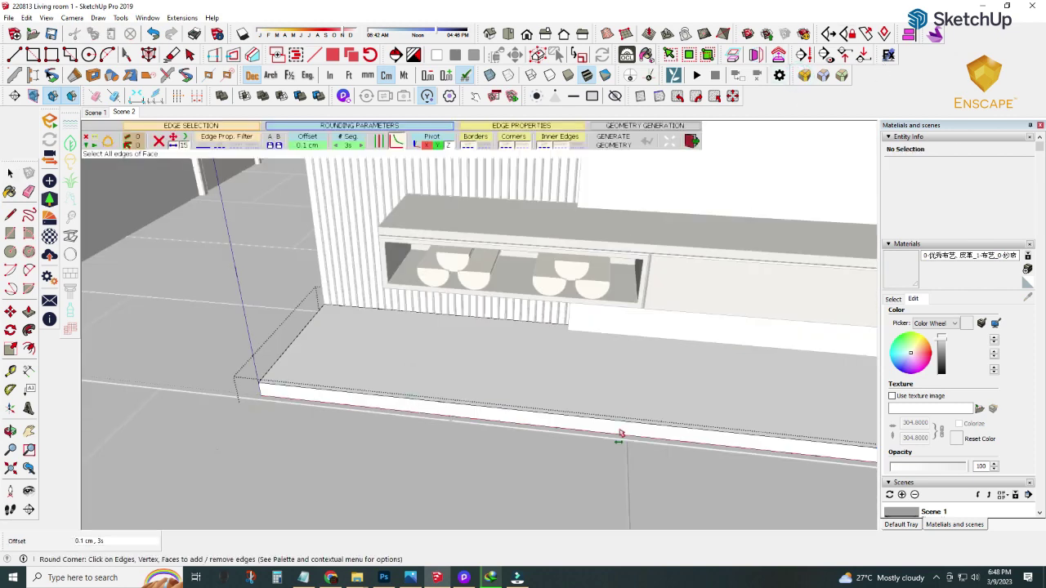
pyautogui.click(315, 150)
pyautogui.write('.5')
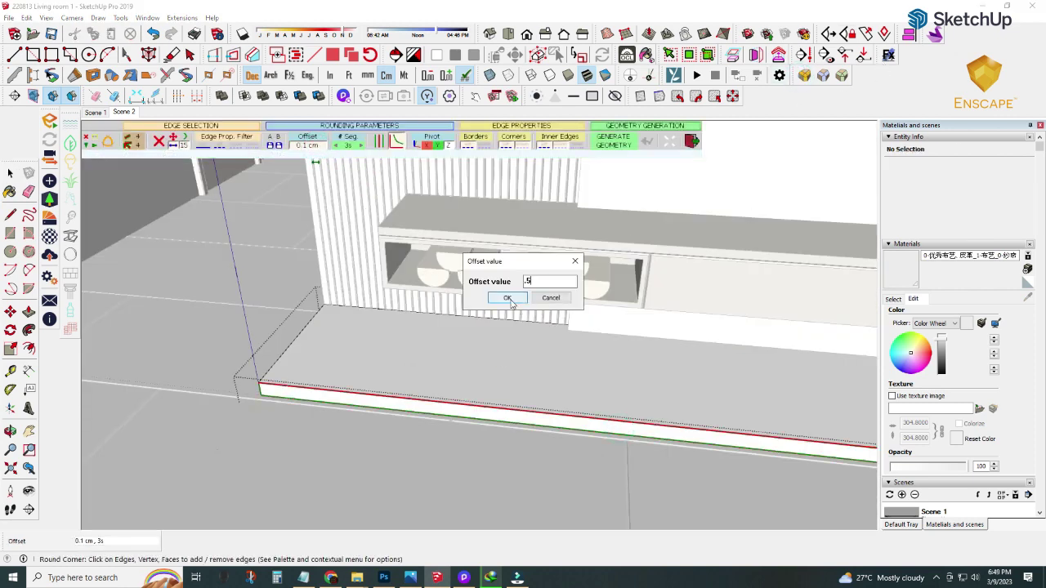
pyautogui.click(508, 298)
pyautogui.moveTo(508, 300)
pyautogui.mouseDown(button='middle')
pyautogui.moveTo(372, 439)
pyautogui.moveTo(425, 433)
pyautogui.mouseUp(button='middle')
pyautogui.scroll(-3, 424, 434)
pyautogui.scroll(3, 458, 440)
pyautogui.scroll(2, 474, 442)
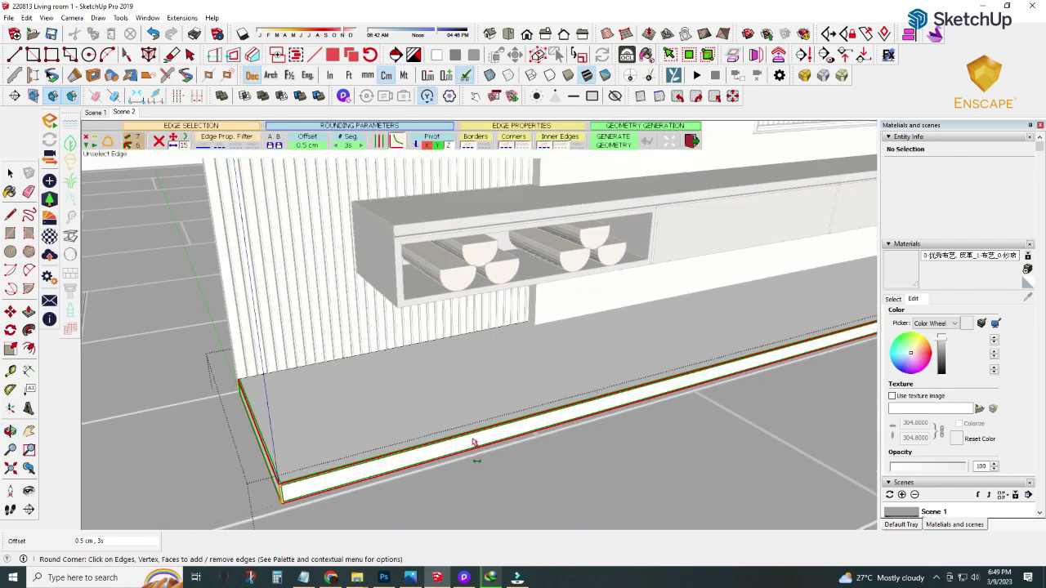
pyautogui.scroll(3, 474, 442)
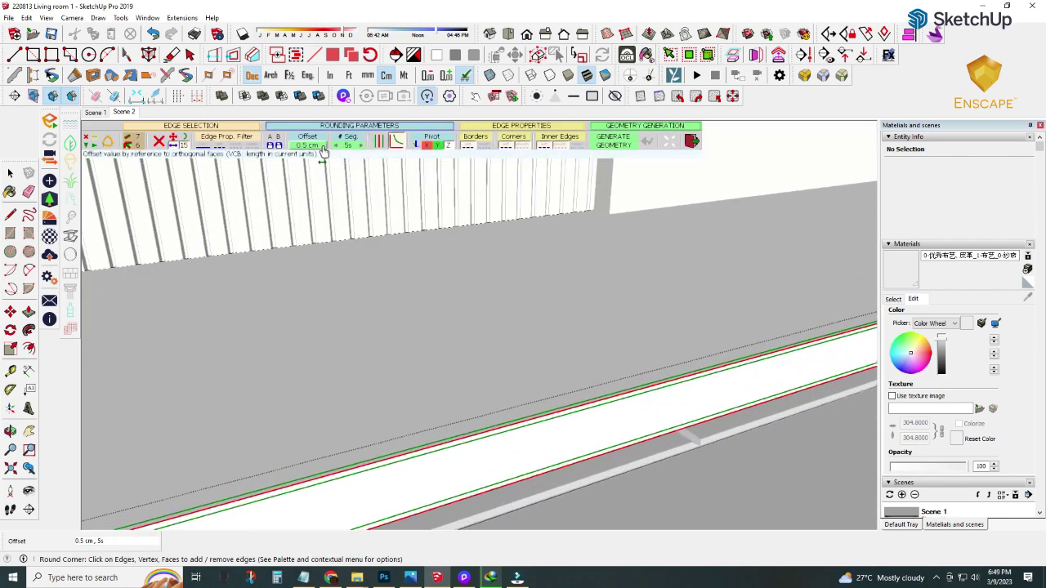
pyautogui.click(322, 148)
pyautogui.click(506, 299)
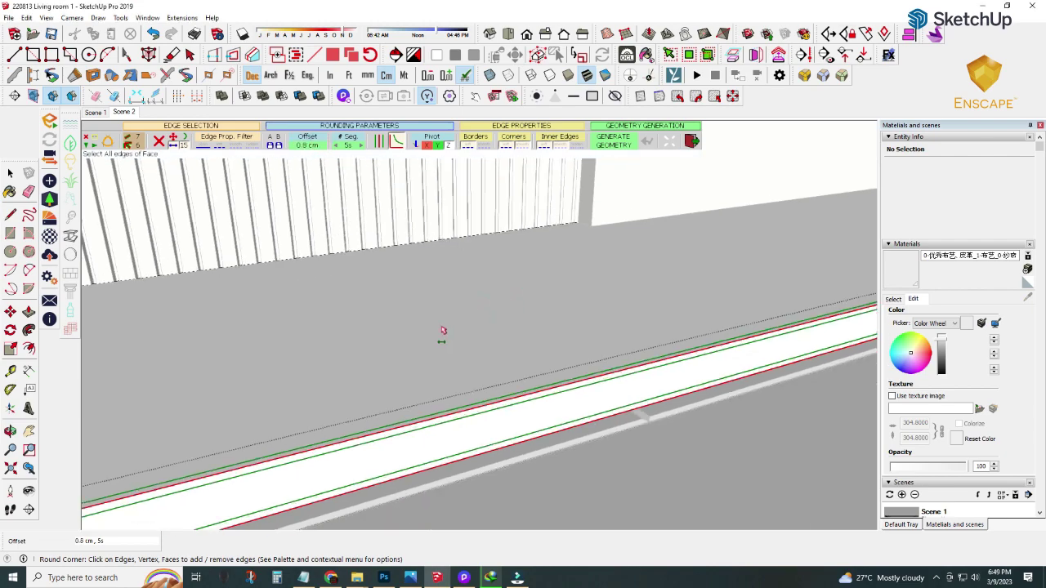
pyautogui.press('space')
# Step: Return to the Scene 2 view and drag ads.skp from the Temp3 folder into SketchUp
pyautogui.scroll(-3, 326, 420)
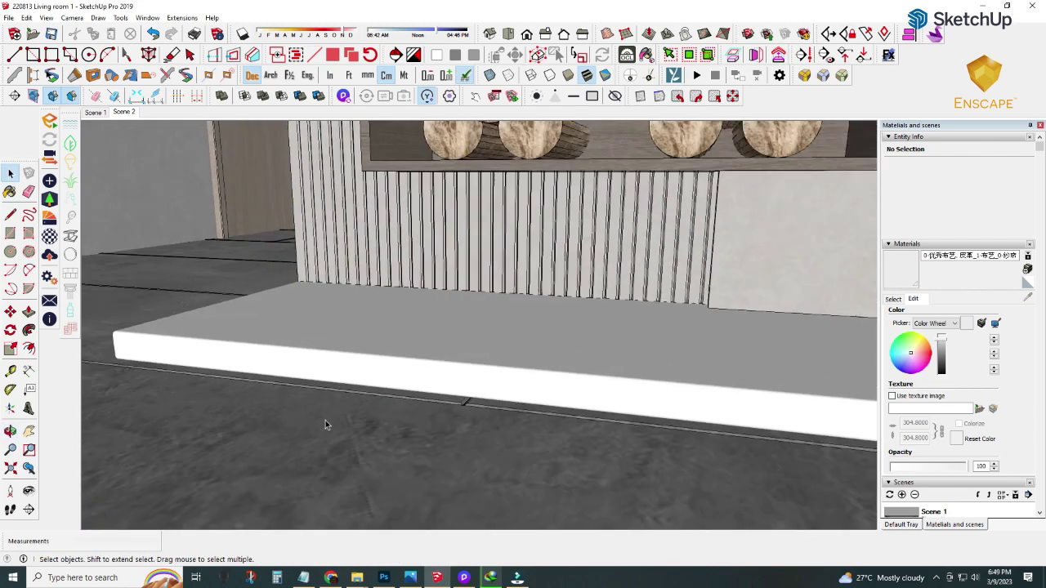
pyautogui.moveTo(325, 420); pyautogui.dragTo(411, 465, button='middle')
pyautogui.scroll(-3, 411, 465)
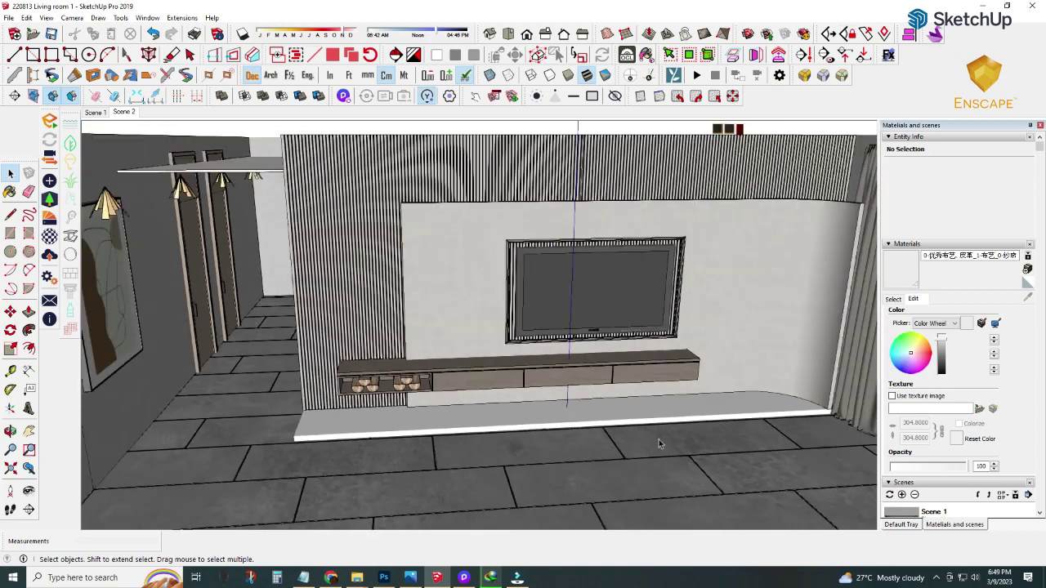
pyautogui.moveTo(658, 439); pyautogui.dragTo(569, 450, button='middle')
pyautogui.click(120, 112)
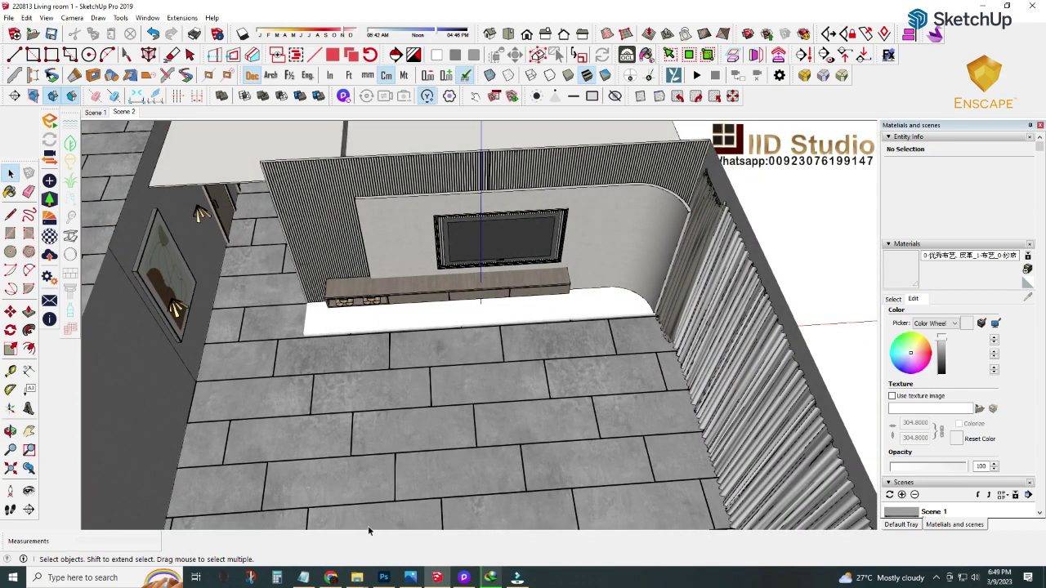
pyautogui.moveTo(356, 578)
pyautogui.click(343, 527)
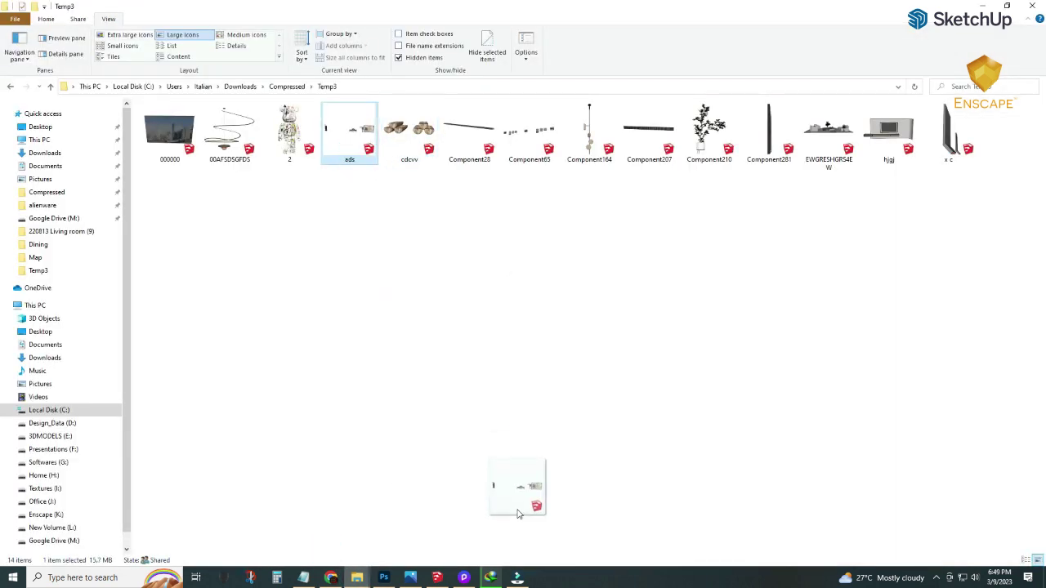
pyautogui.moveTo(444, 560); pyautogui.dragTo(439, 580)
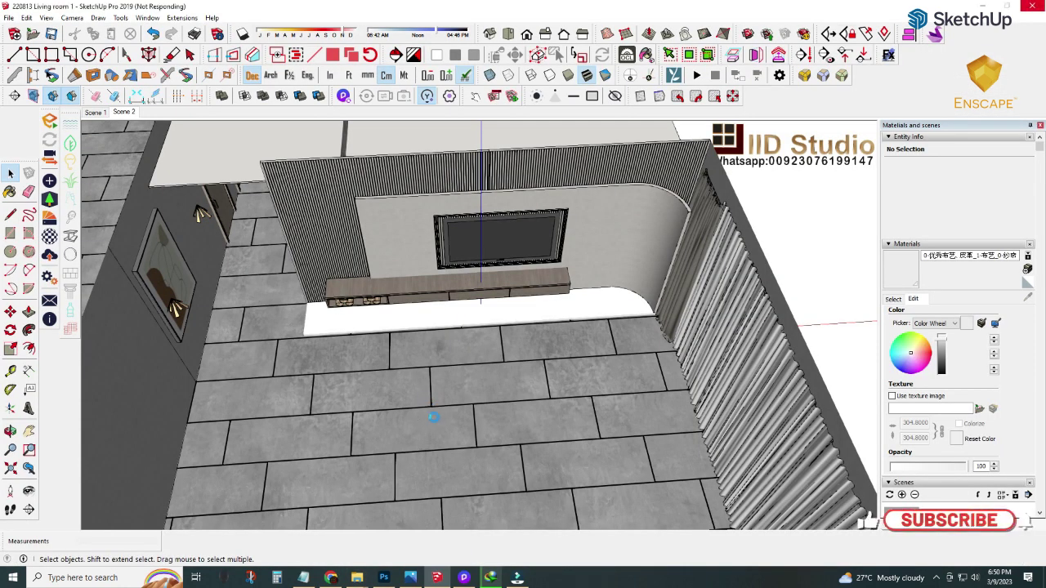
# Step: Place the imported ads decor and move it onto the TV cabinet top
pyautogui.click(433, 418)
pyautogui.moveTo(434, 418)
pyautogui.mouseDown(button='middle')
pyautogui.moveTo(346, 149)
pyautogui.moveTo(490, 376)
pyautogui.moveTo(547, 362)
pyautogui.moveTo(362, 204)
pyautogui.mouseUp(button='middle')
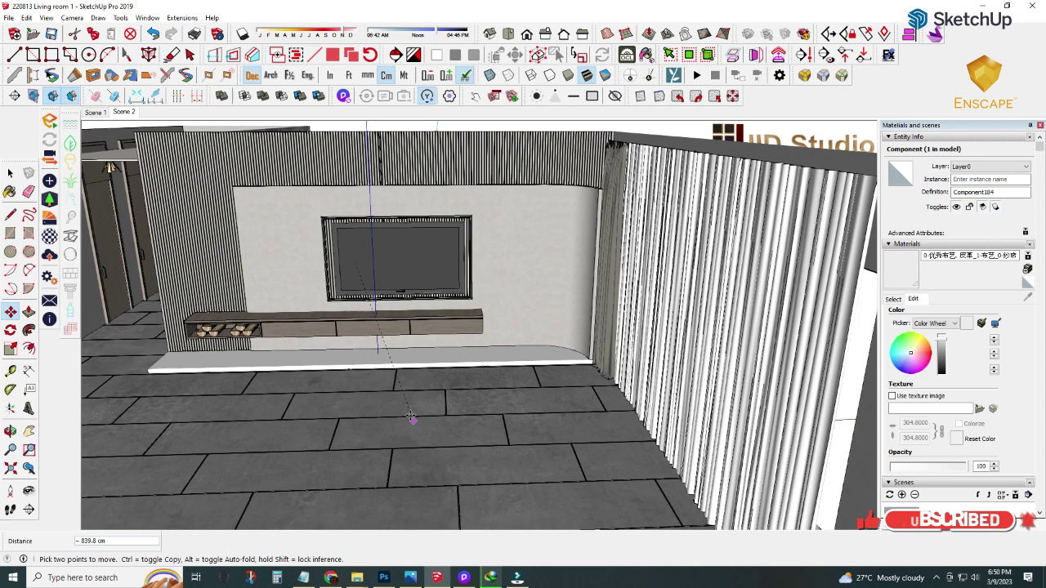
pyautogui.moveTo(412, 418); pyautogui.dragTo(276, 326, button='middle')
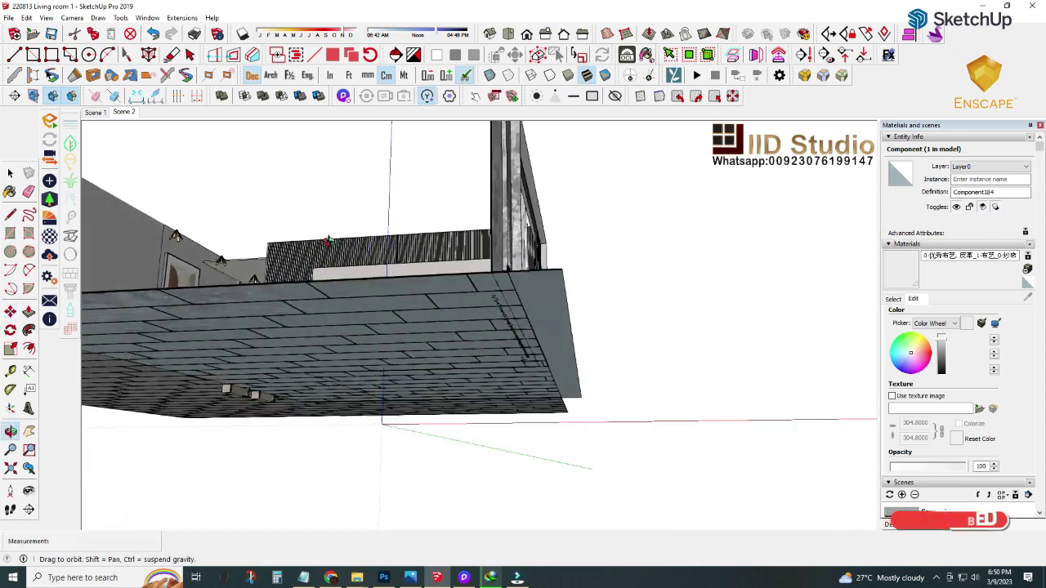
pyautogui.press('space')
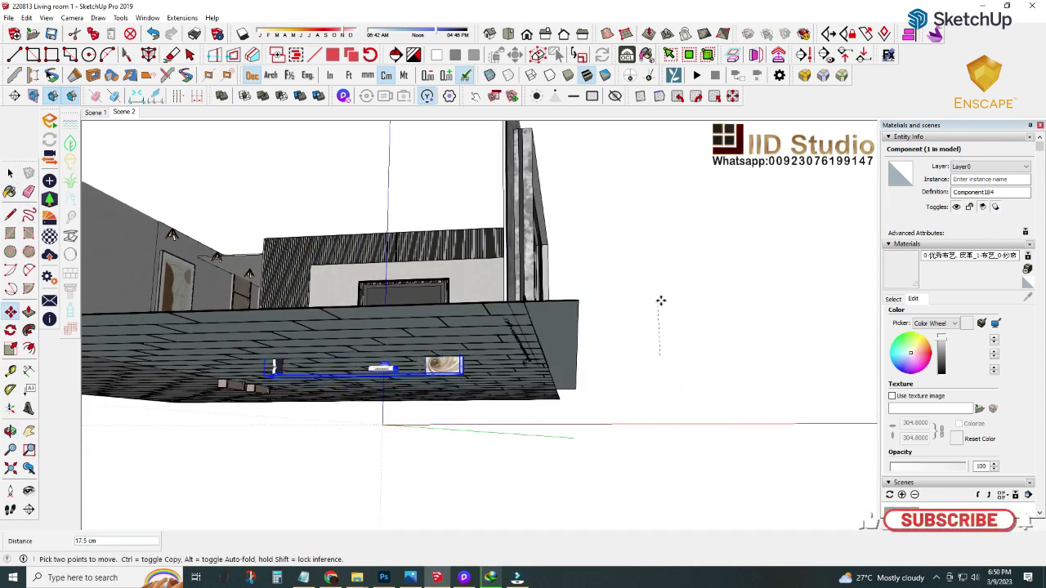
pyautogui.moveTo(651, 240); pyautogui.dragTo(457, 359, button='middle')
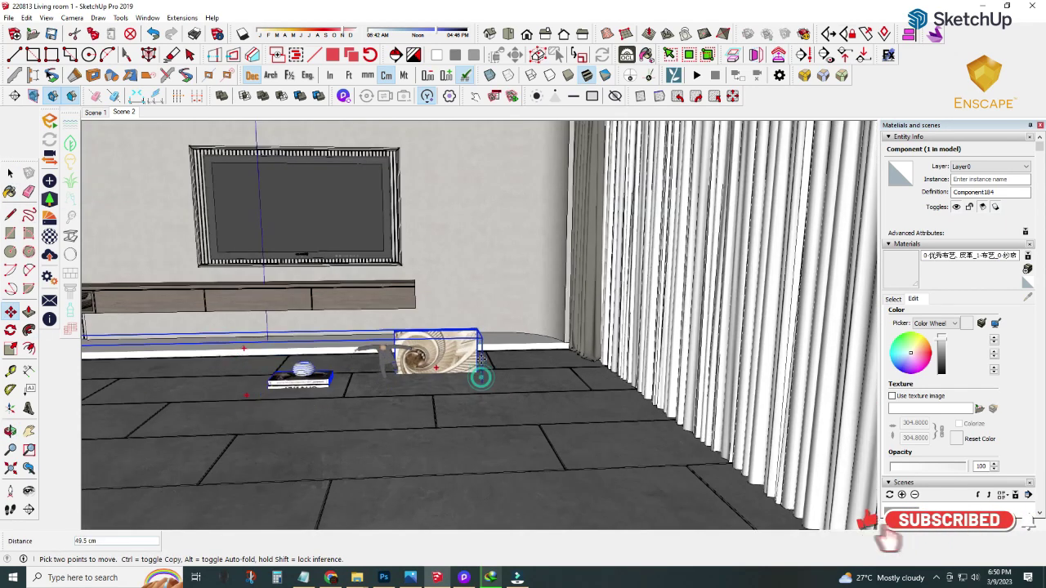
pyautogui.scroll(2, 415, 299)
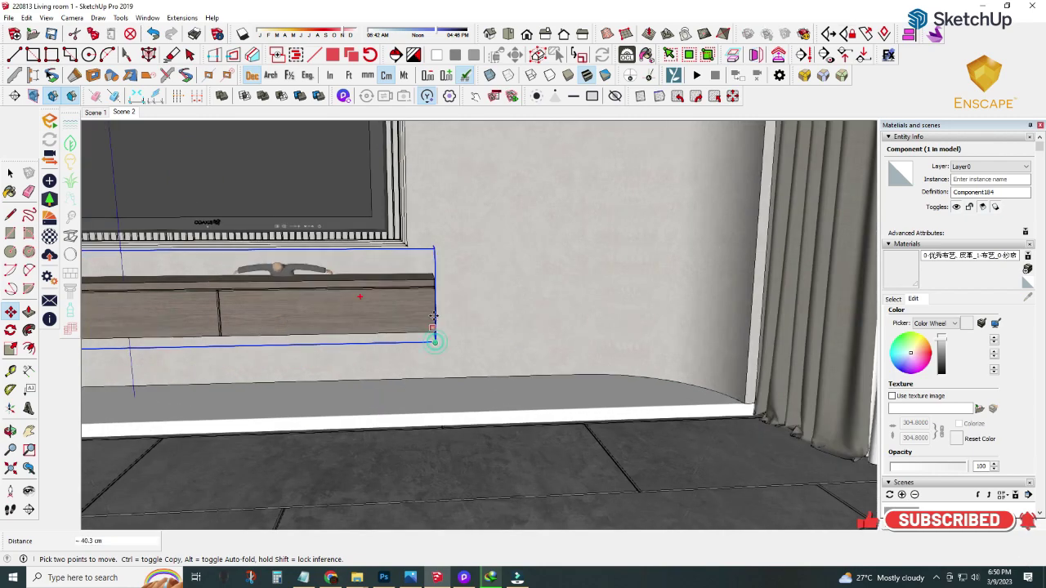
pyautogui.moveTo(432, 278); pyautogui.dragTo(275, 327, button='middle')
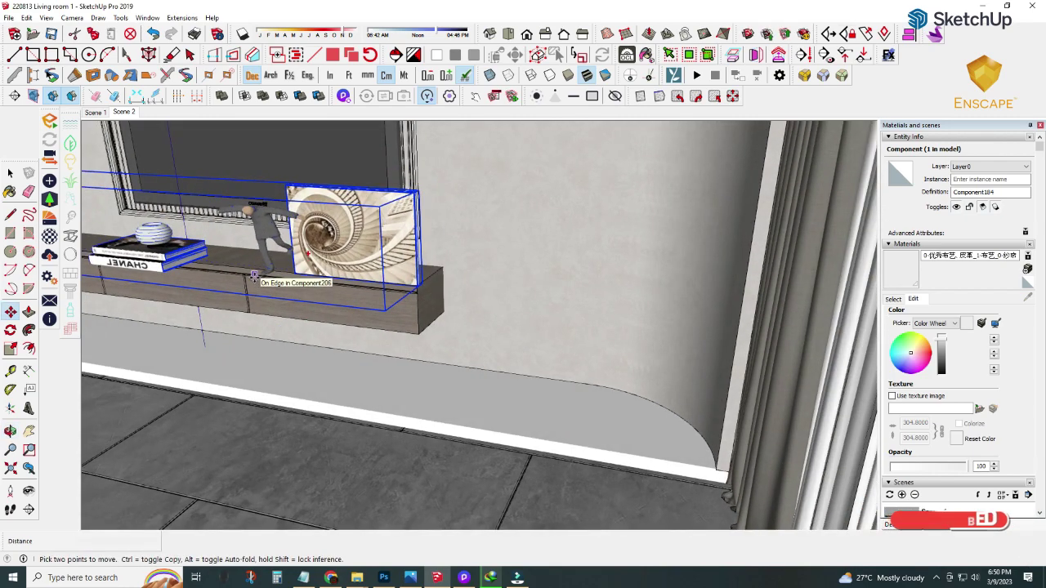
pyautogui.scroll(-2, 254, 276)
pyautogui.scroll(-2, 254, 276)
pyautogui.moveTo(254, 276)
pyautogui.mouseDown(button='middle')
pyautogui.moveTo(599, 347)
pyautogui.moveTo(314, 433)
pyautogui.moveTo(49, 197)
pyautogui.mouseUp(button='middle')
pyautogui.click(9, 172)
# Step: Inside the decor group, slide the climbing figure with the spiral picture along the cabinet
pyautogui.scroll(2, 408, 367)
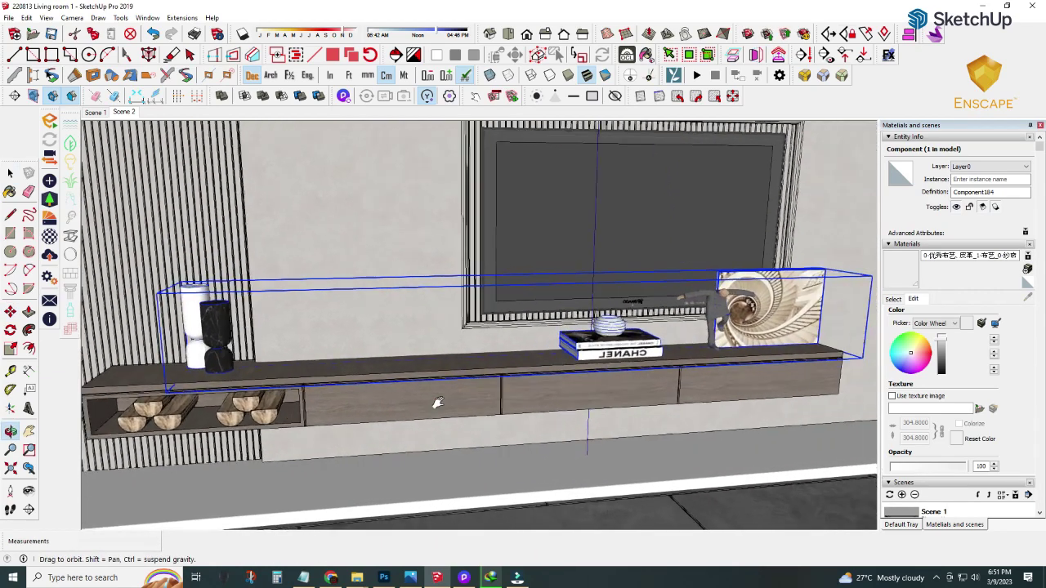
pyautogui.moveTo(432, 401); pyautogui.dragTo(671, 331, button='middle')
pyautogui.doubleClick(672, 331)
pyautogui.click(645, 353)
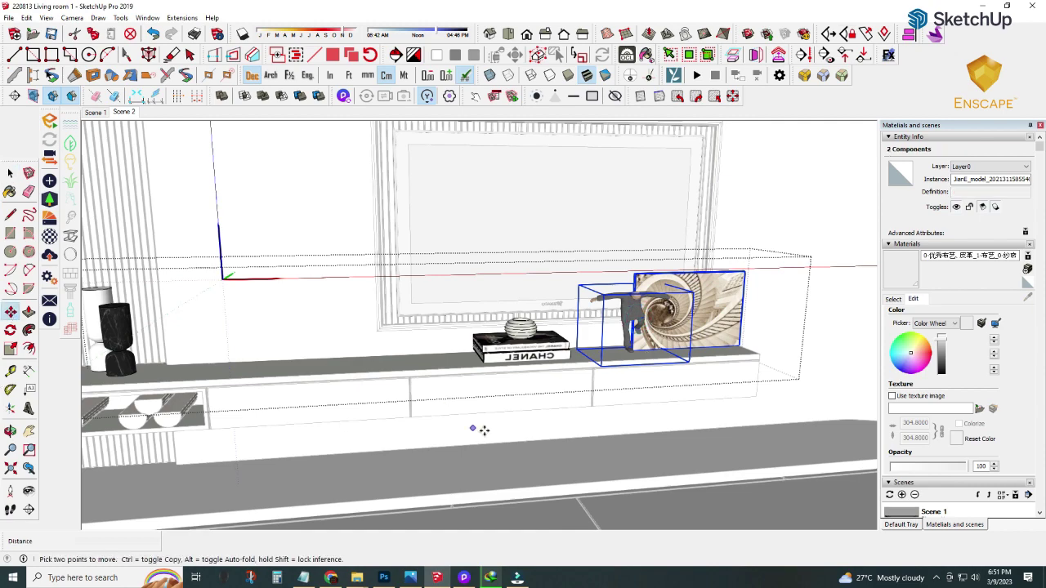
pyautogui.click(580, 459)
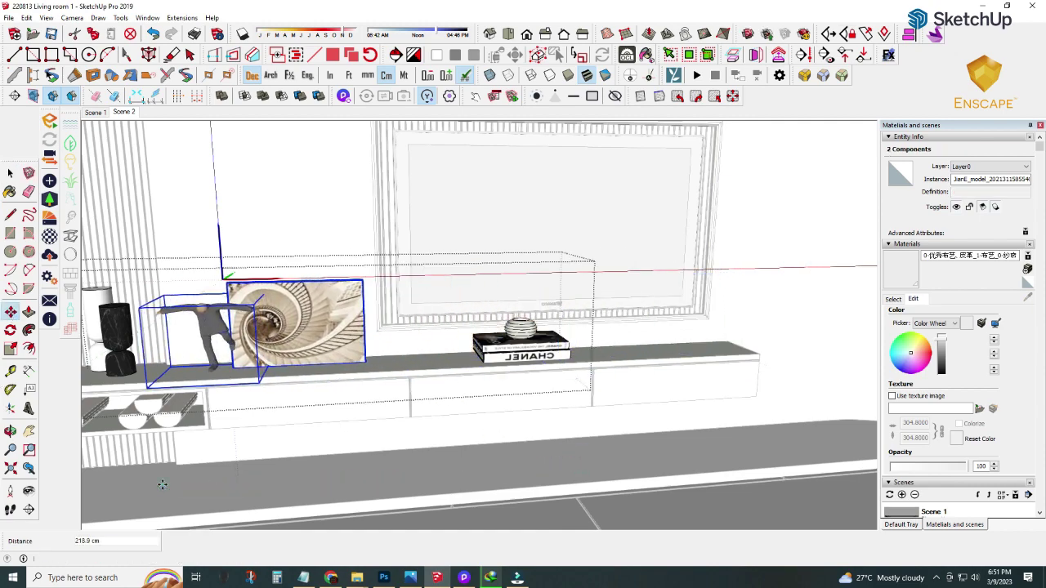
pyautogui.moveTo(173, 486); pyautogui.dragTo(106, 256, button='middle')
pyautogui.press('Escape')
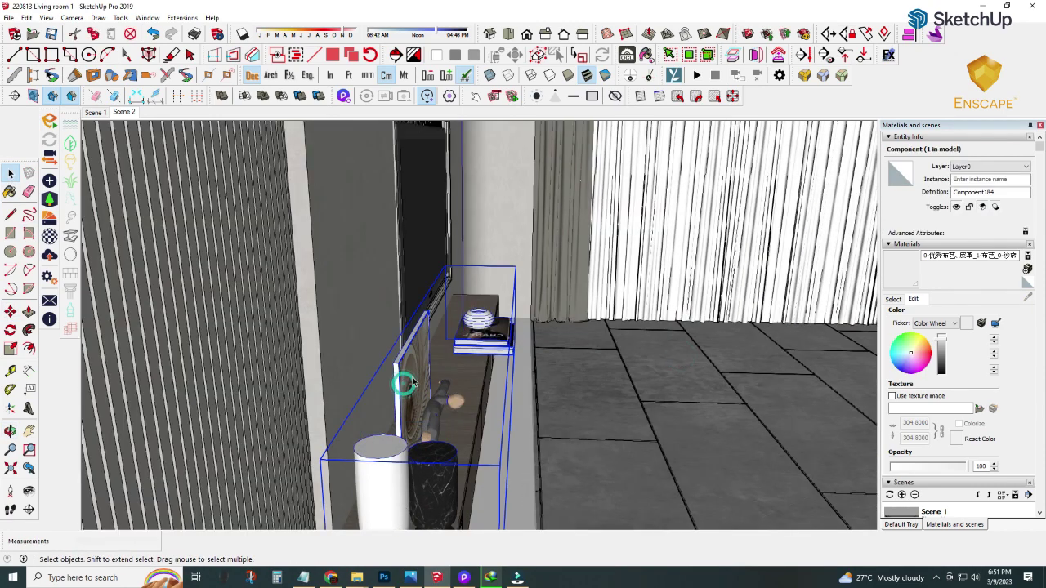
pyautogui.moveTo(681, 356); pyautogui.dragTo(654, 384, button='middle')
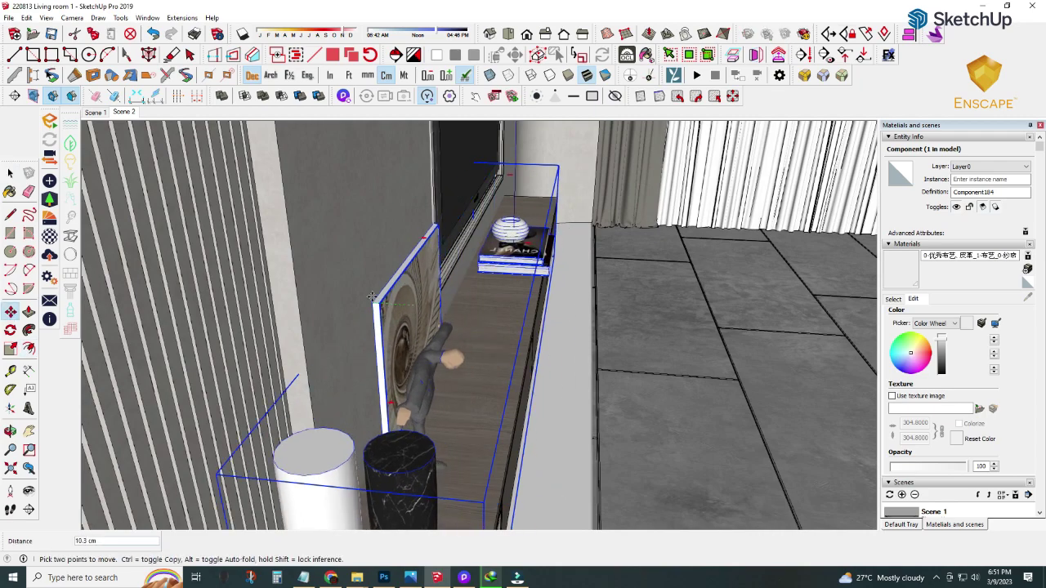
pyautogui.moveTo(413, 305)
pyautogui.mouseDown(button='middle')
pyautogui.moveTo(337, 313)
pyautogui.moveTo(511, 306)
pyautogui.mouseUp(button='middle')
# Step: Lower the vases-and-figure decor group onto the cabinet top with Move
pyautogui.press('m')
pyautogui.scroll(1, 512, 307)
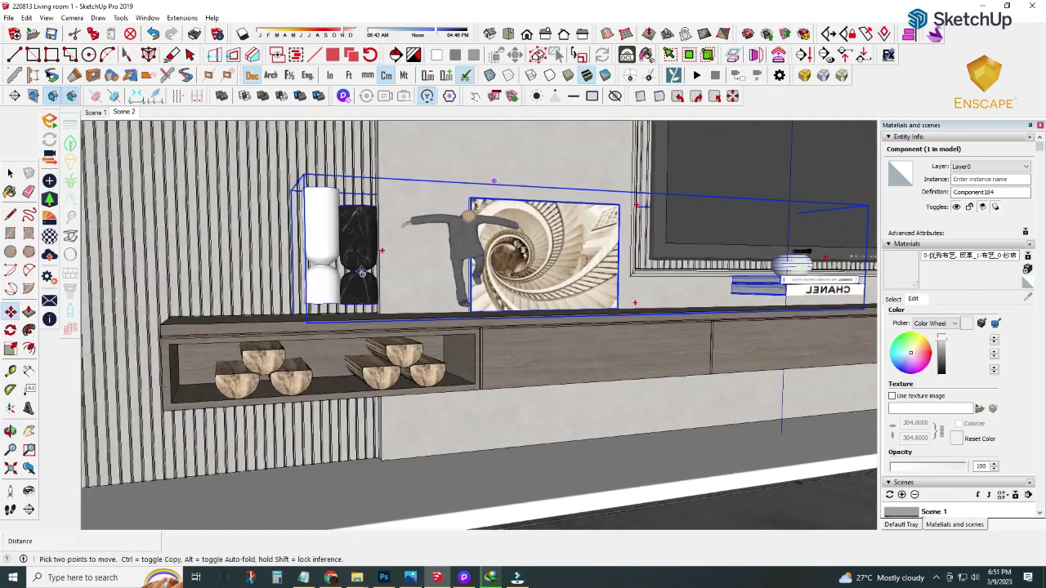
pyautogui.scroll(3, 362, 272)
pyautogui.click(310, 329)
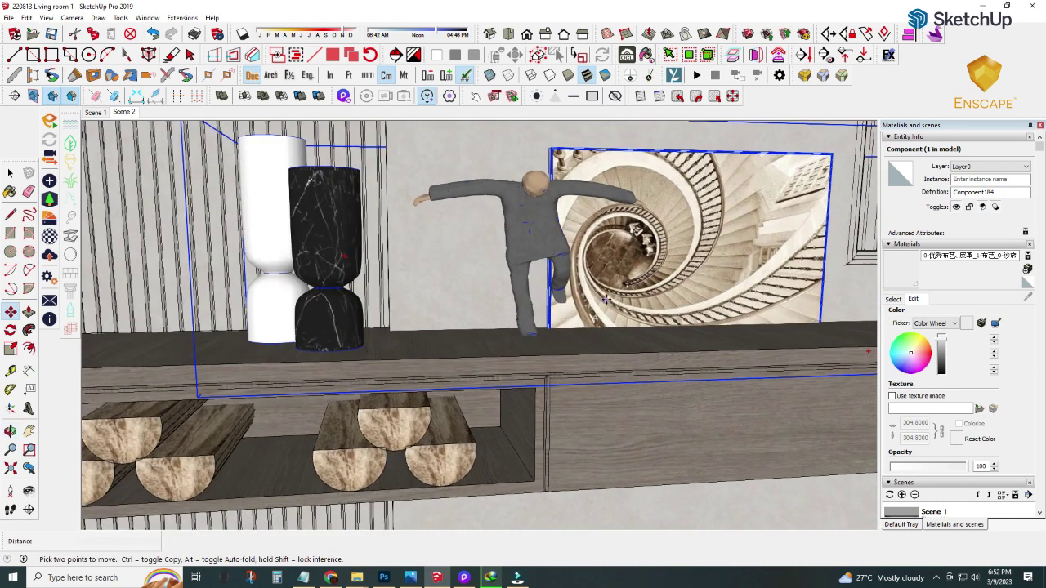
pyautogui.moveTo(460, 351); pyautogui.dragTo(345, 351, button='middle')
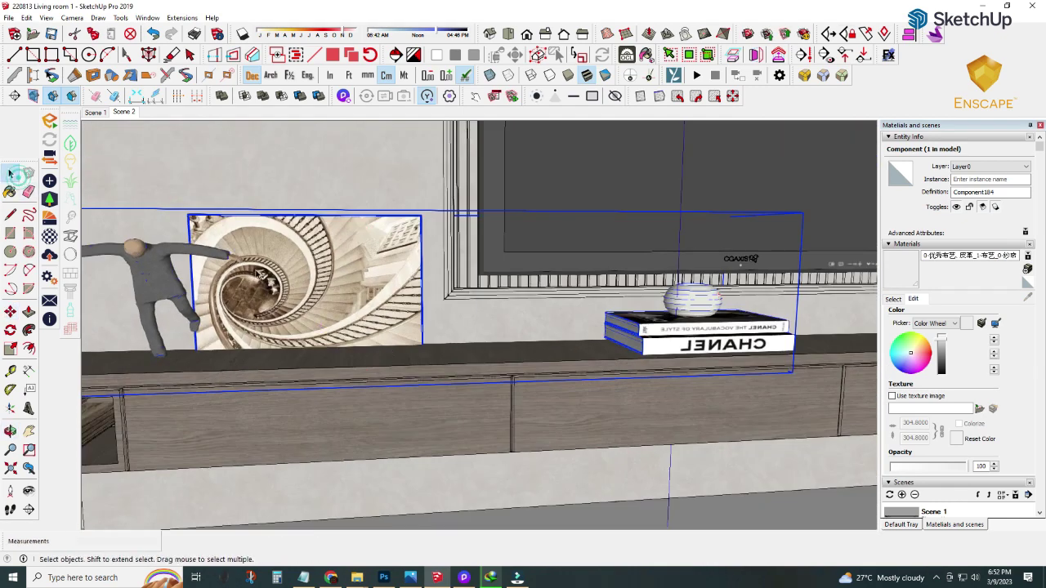
# Step: Set the spiral-staircase picture frame down on the cabinet top, left of the TV
pyautogui.click(51, 276)
pyautogui.scroll(3, 444, 345)
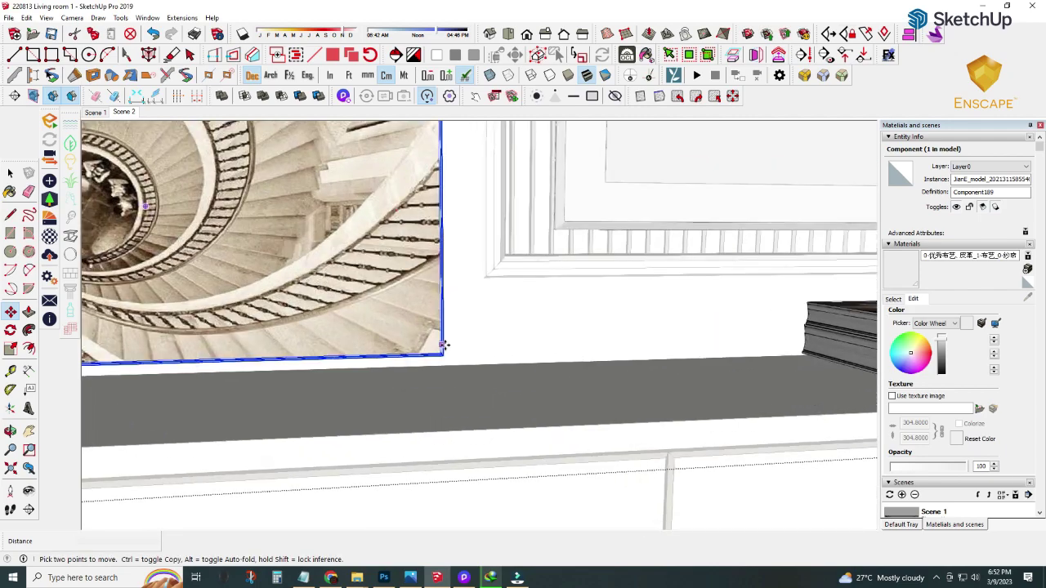
pyautogui.scroll(3, 431, 360)
pyautogui.scroll(2, 435, 350)
pyautogui.scroll(-2, 434, 349)
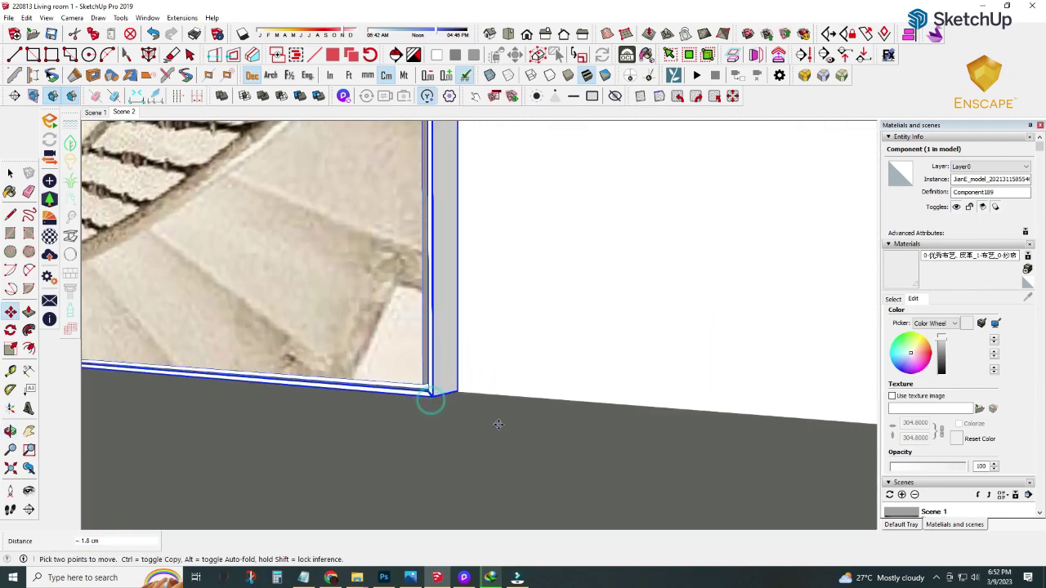
pyautogui.scroll(-6, 427, 397)
pyautogui.click(9, 172)
pyautogui.scroll(-3, 523, 245)
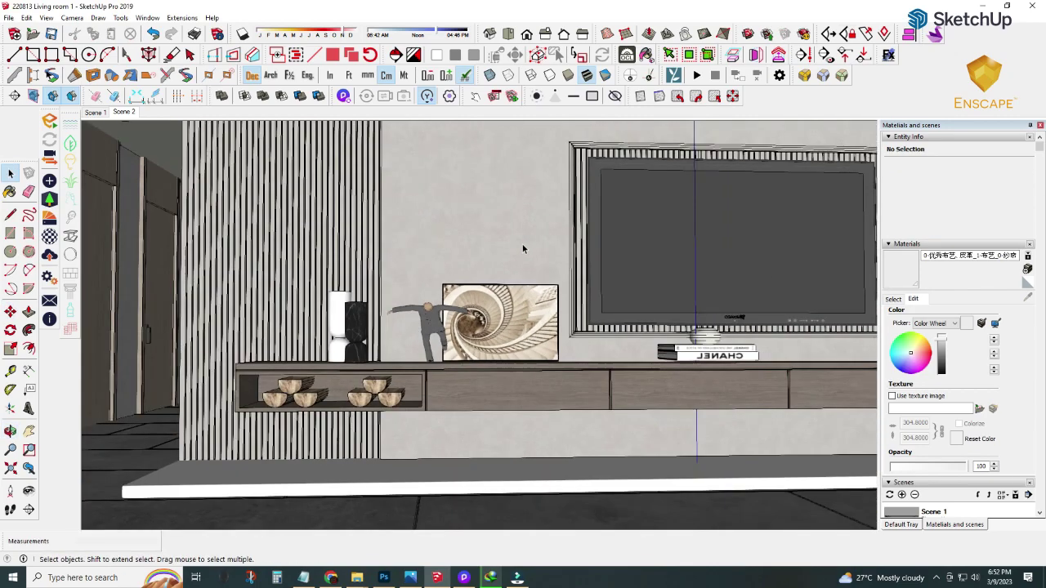
pyautogui.scroll(-2, 524, 245)
pyautogui.scroll(2, 521, 294)
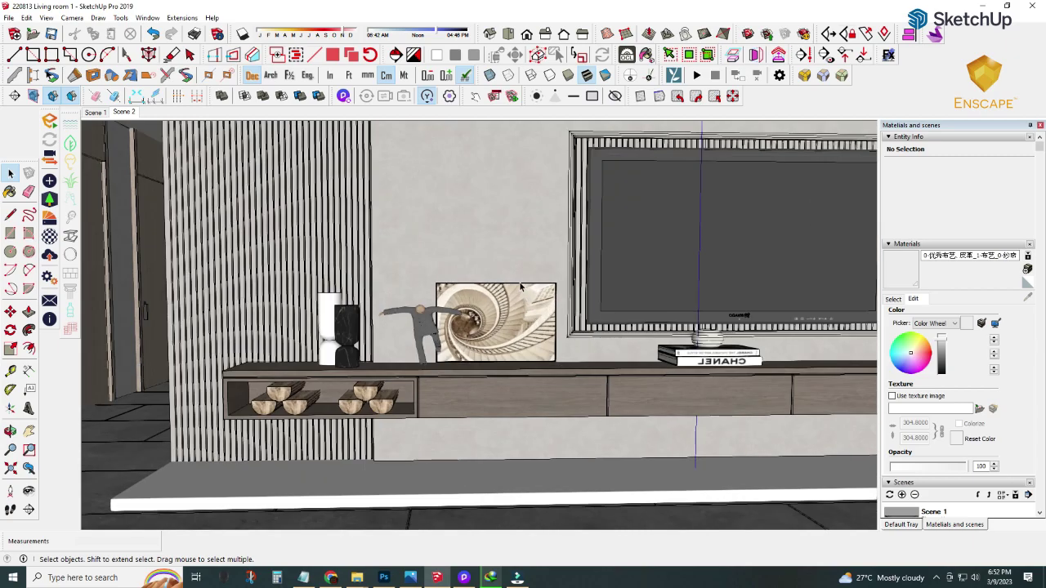
pyautogui.scroll(-1, 520, 290)
pyautogui.scroll(-1, 518, 284)
pyautogui.click(124, 112)
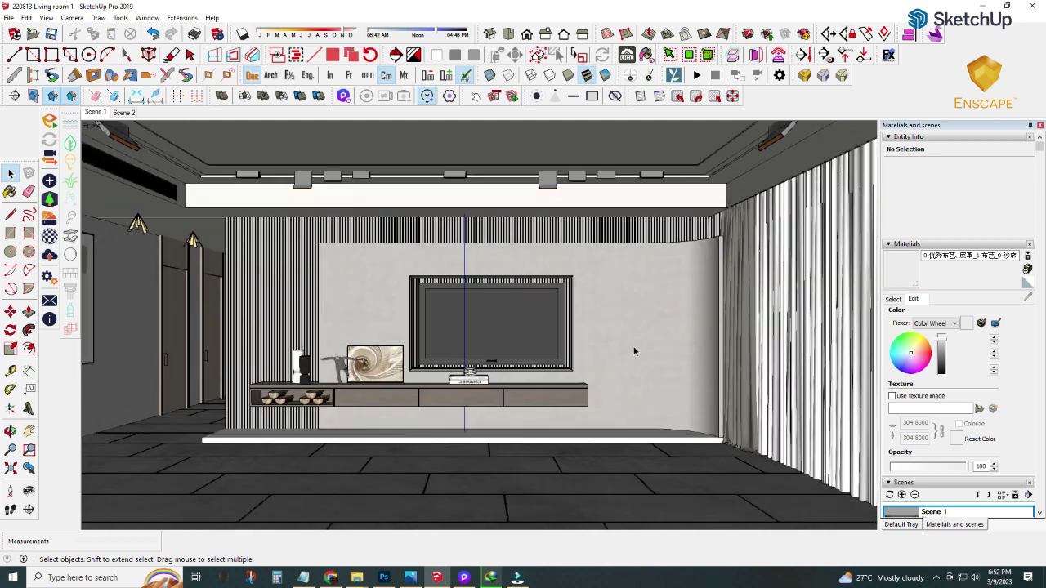
pyautogui.moveTo(436, 578)
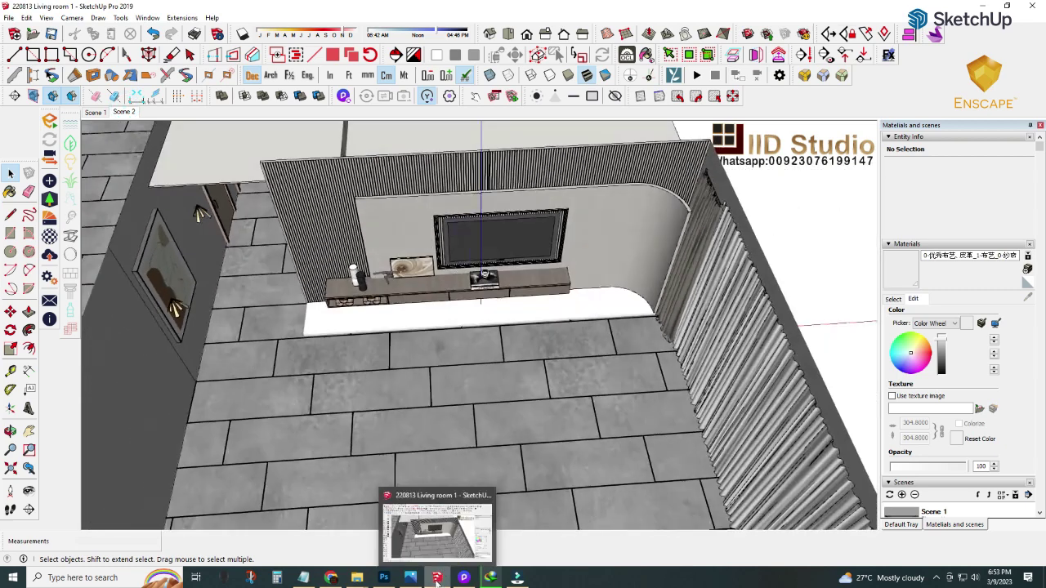
# Step: Drag a furniture model from the Temp3 folder in, adding the rug, round table and chairs
pyautogui.click(323, 549)
pyautogui.moveTo(438, 487); pyautogui.dragTo(439, 582)
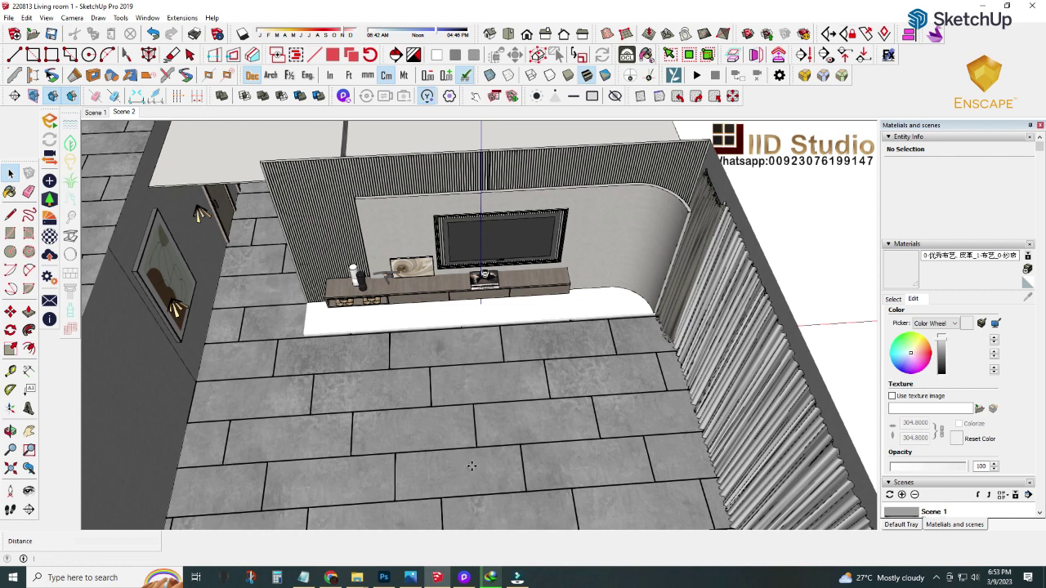
pyautogui.scroll(-5, 436, 380)
# Step: Move the imported rug, armchairs, sofa and coffee table set into the room facing the TV wall
pyautogui.click(478, 500)
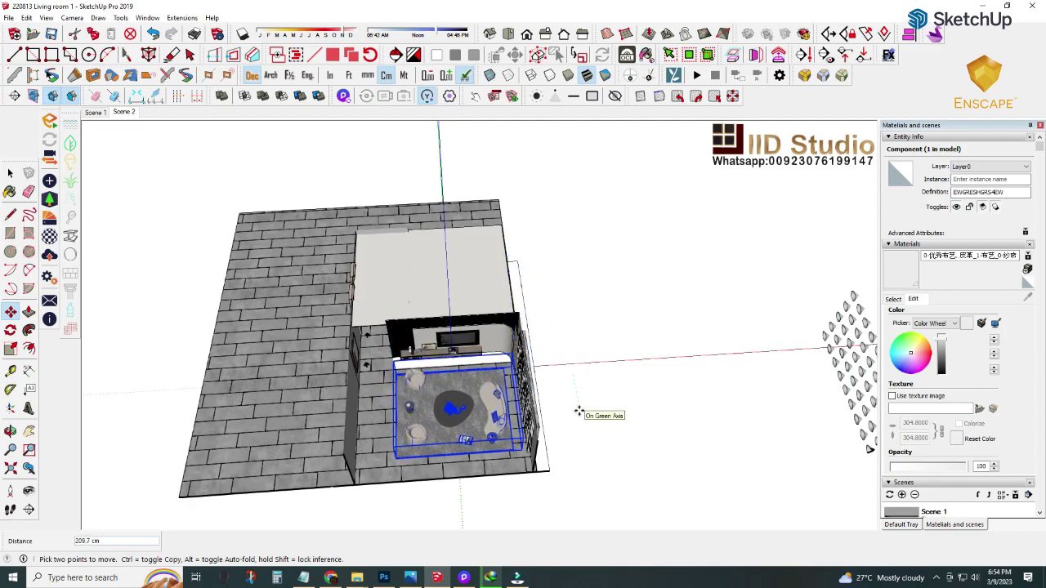
pyautogui.scroll(5, 491, 376)
pyautogui.scroll(5, 458, 343)
pyautogui.scroll(5, 424, 278)
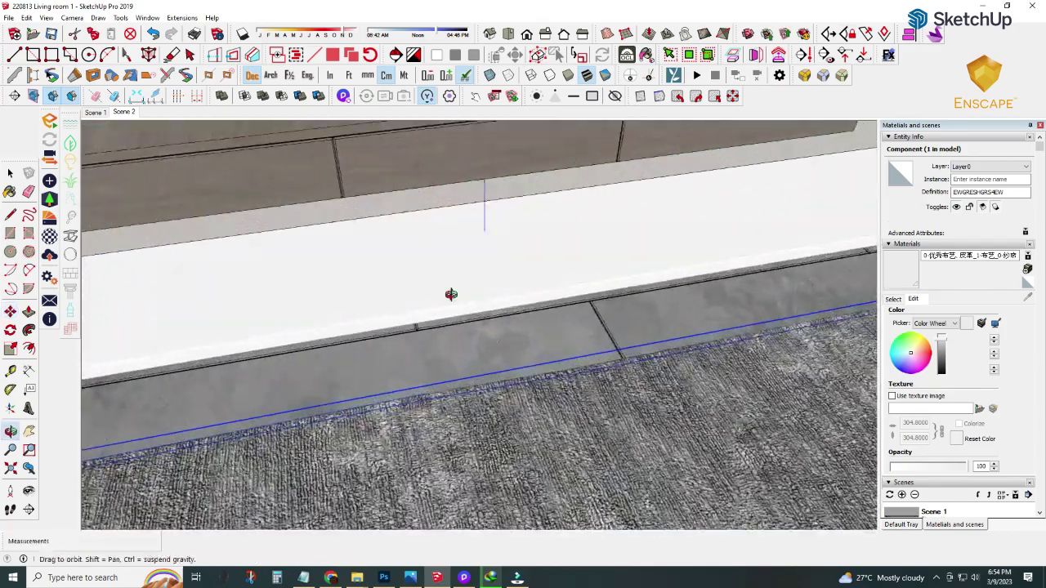
pyautogui.scroll(-5, 390, 226)
pyautogui.scroll(-5, 384, 261)
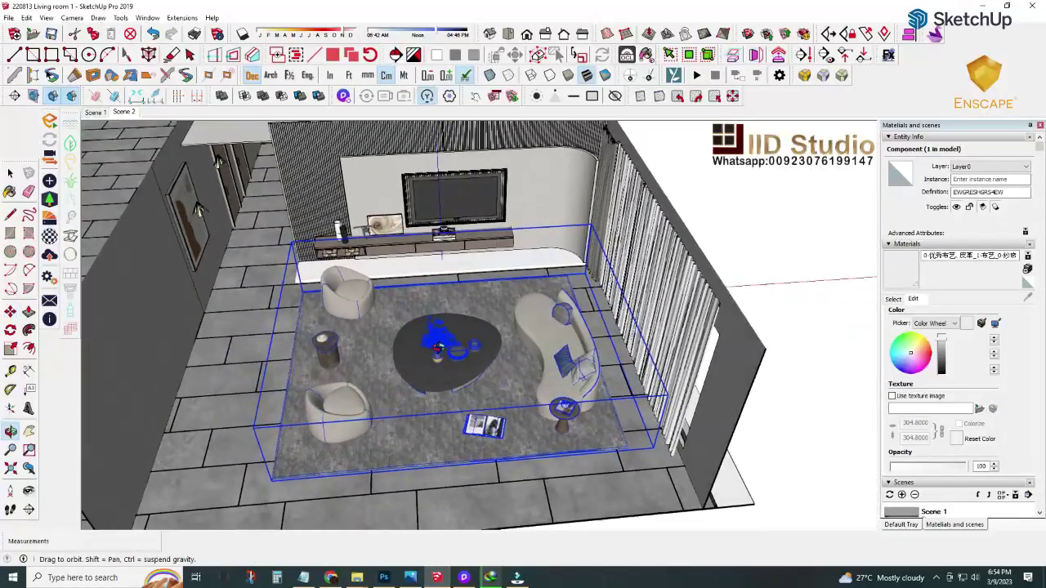
pyautogui.scroll(2, 368, 357)
pyautogui.moveTo(368, 357); pyautogui.dragTo(707, 297, button='middle')
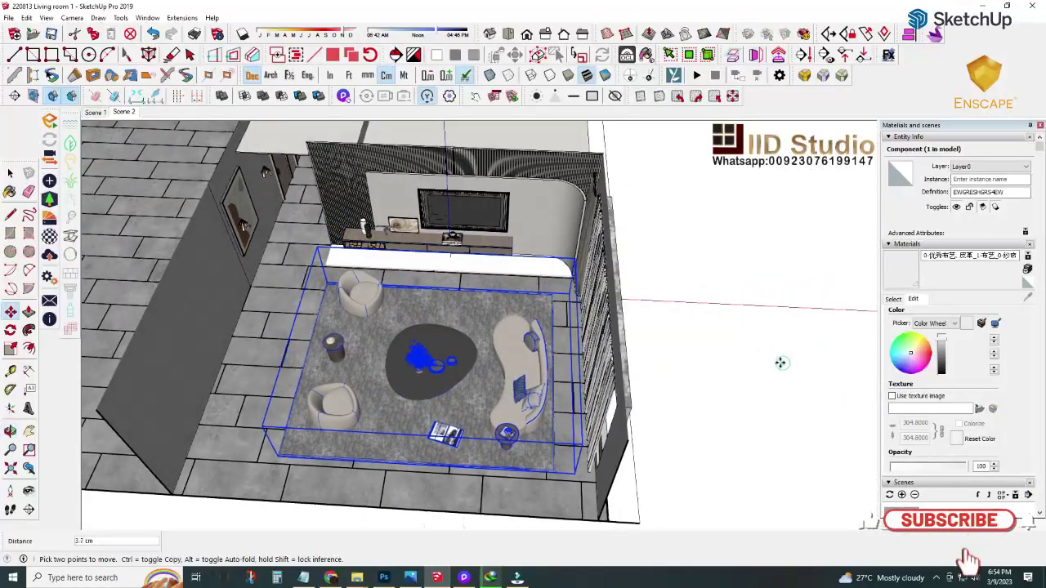
pyautogui.click(775, 362)
# Step: Check the layout from Scene 1, readjust the furniture set's position, and review it from Scene 2
pyautogui.click(124, 112)
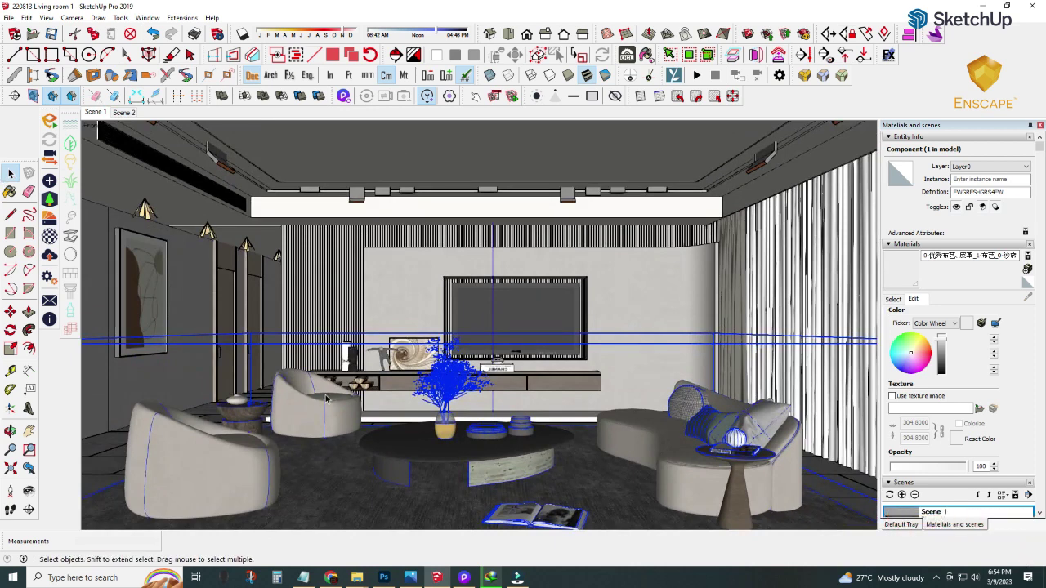
pyautogui.scroll(-3, 316, 390)
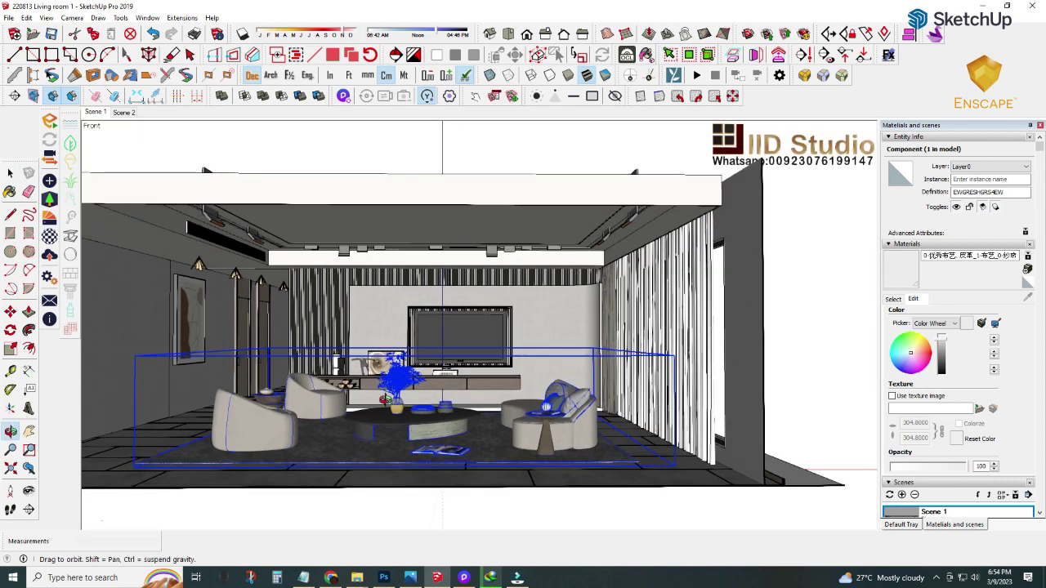
pyautogui.scroll(-2, 315, 390)
pyautogui.press('m')
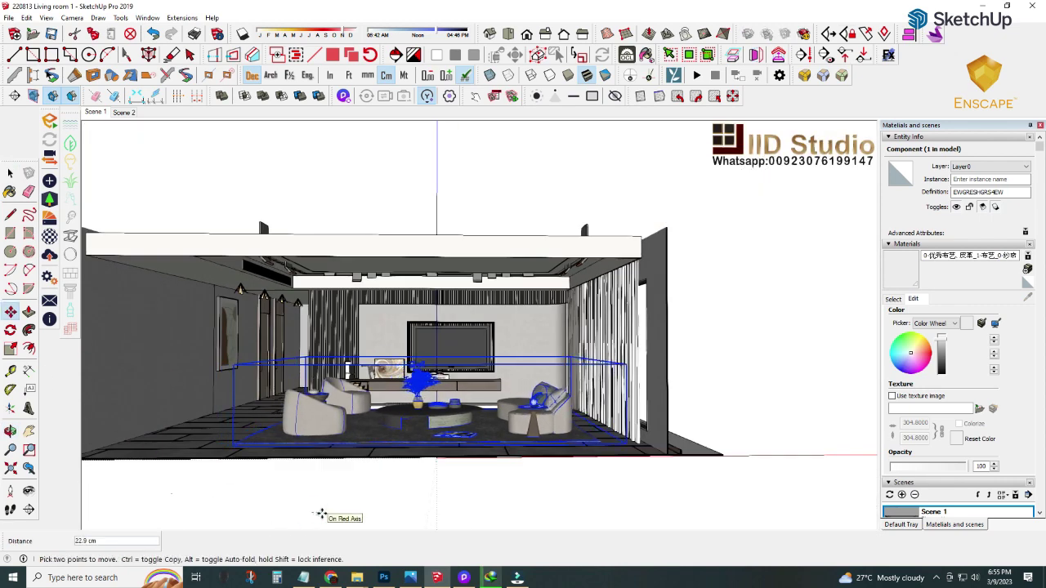
pyautogui.click(327, 513)
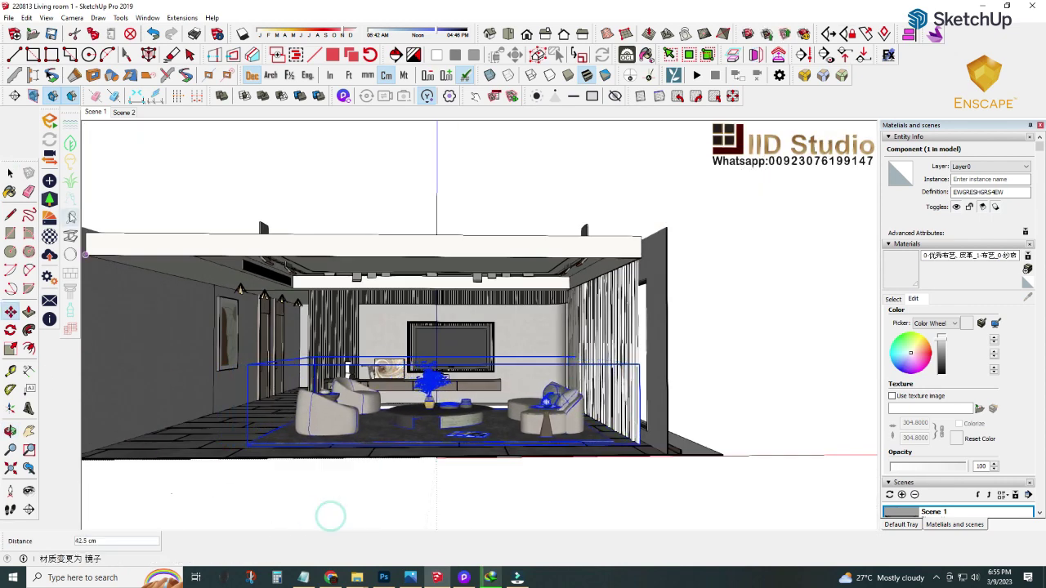
pyautogui.press('space')
pyautogui.scroll(2, 380, 353)
pyautogui.scroll(-3, 381, 352)
pyautogui.moveTo(381, 352); pyautogui.dragTo(139, 131, button='middle')
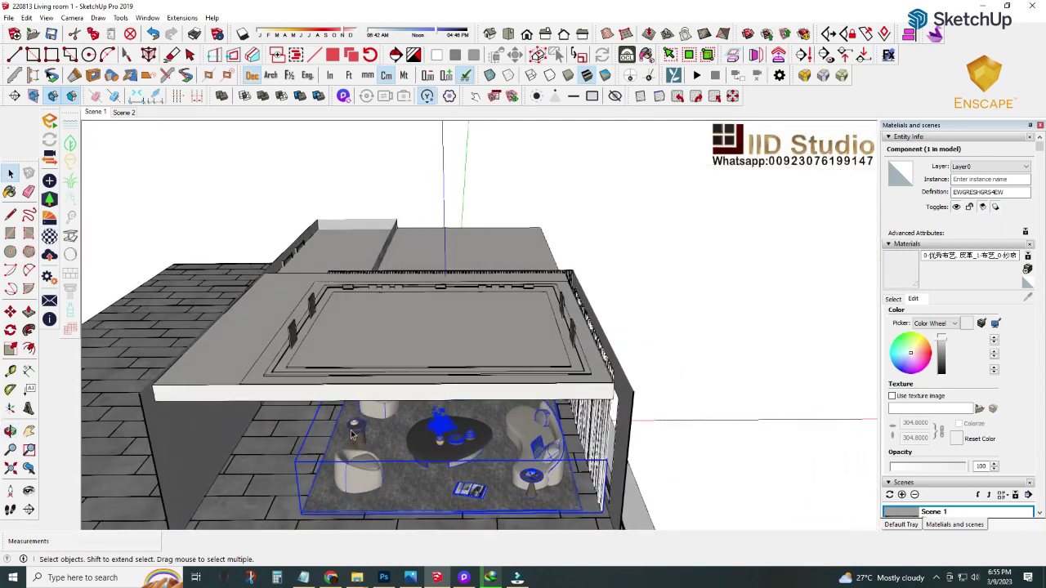
pyautogui.click(129, 112)
pyautogui.moveTo(356, 578)
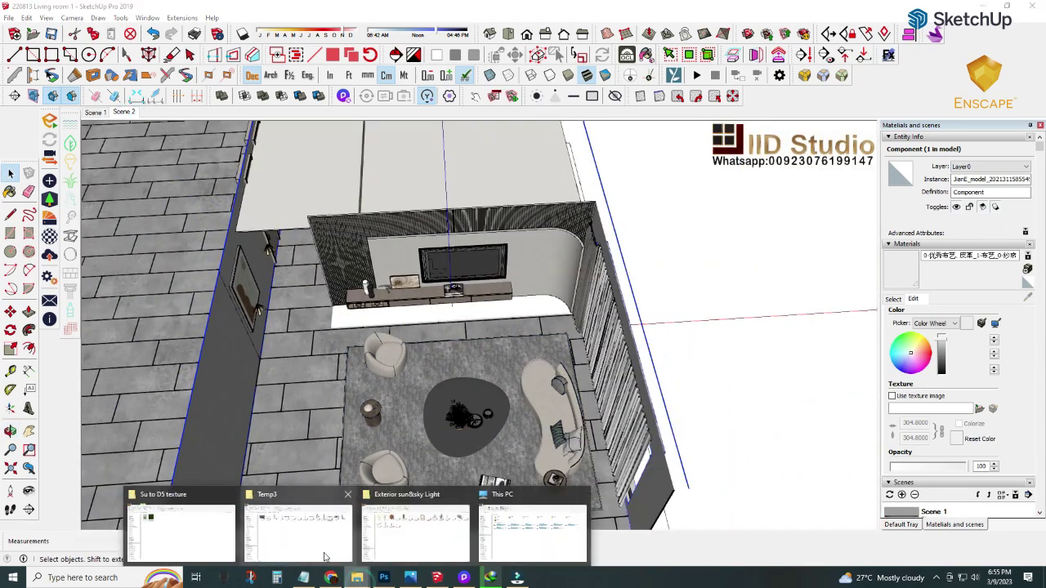
# Step: Drag the bear model file '2' from the Temp3 folder into the model
pyautogui.click(531, 523)
pyautogui.click(292, 143)
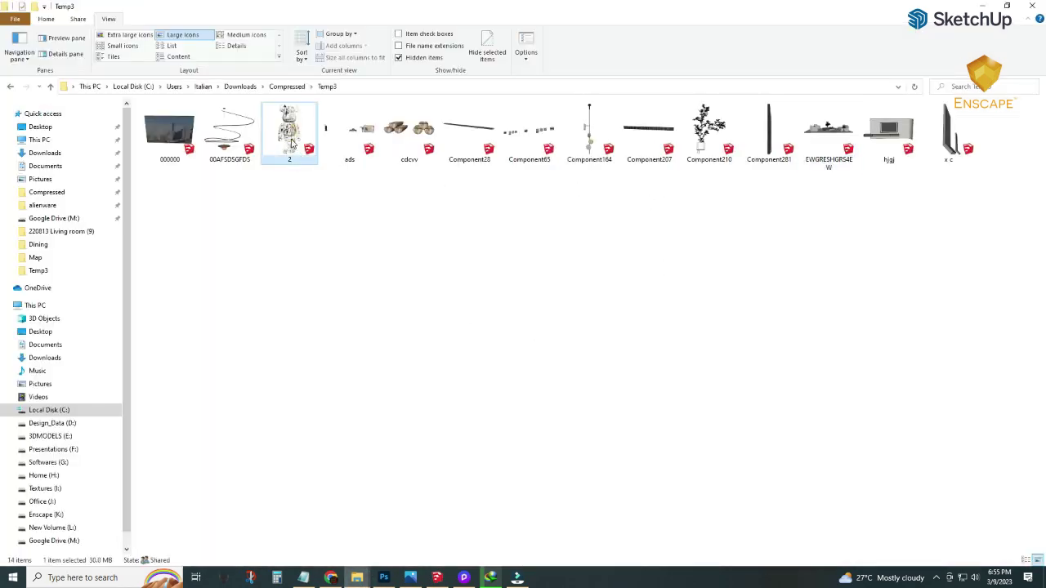
pyautogui.moveTo(413, 430)
pyautogui.mouseDown()
pyautogui.moveTo(434, 458)
pyautogui.moveTo(437, 568)
pyautogui.moveTo(520, 374)
pyautogui.mouseUp()
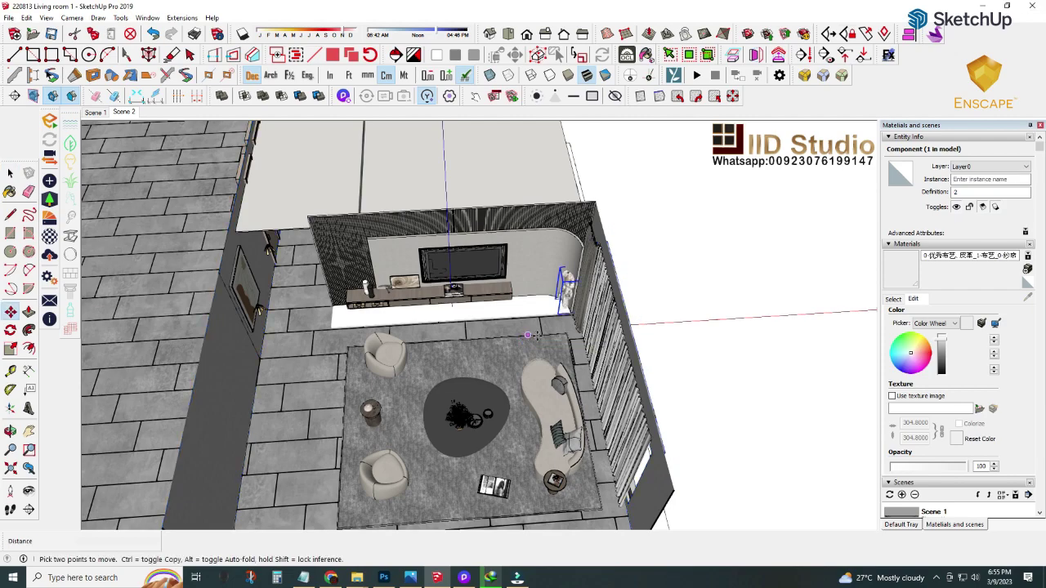
# Step: Stand the bear figure on the floor beside the cabinet's curved end, checking it from both scenes
pyautogui.scroll(3, 523, 339)
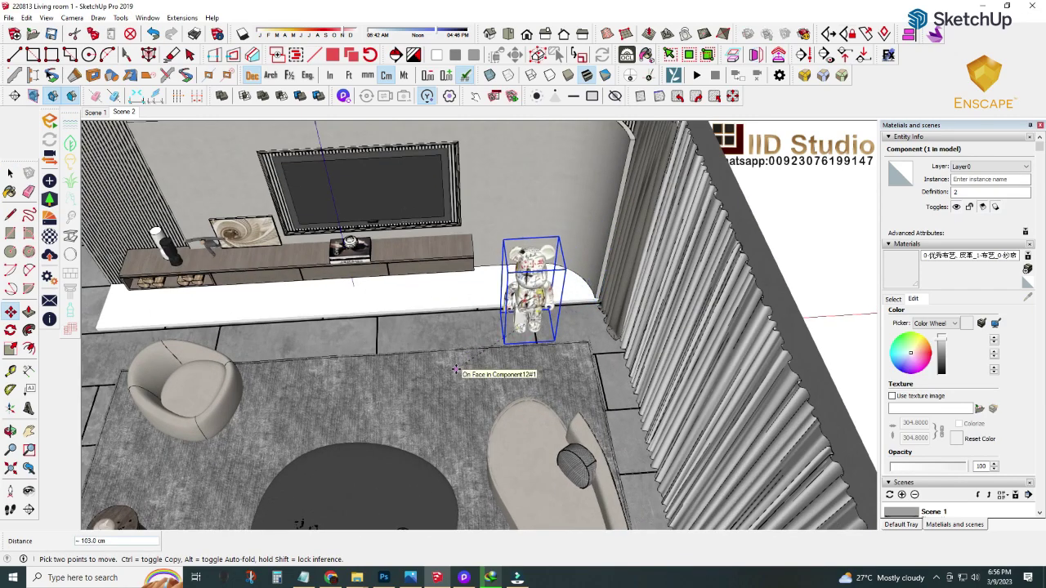
pyautogui.moveTo(456, 369); pyautogui.dragTo(490, 327, button='middle')
pyautogui.scroll(5, 500, 245)
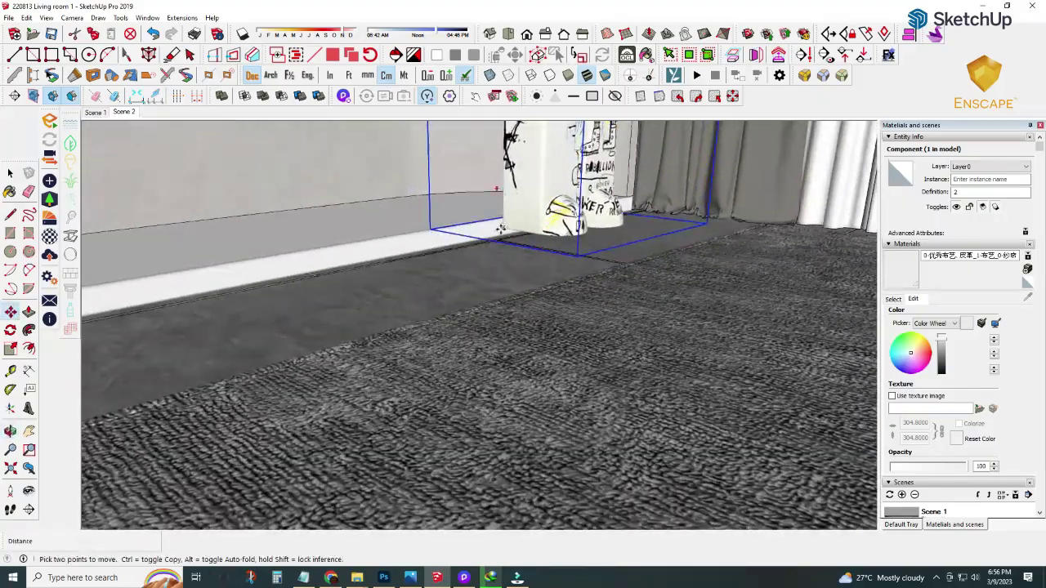
pyautogui.moveTo(497, 264)
pyautogui.mouseDown(button='middle')
pyautogui.moveTo(468, 413)
pyautogui.moveTo(554, 383)
pyautogui.moveTo(445, 424)
pyautogui.mouseUp(button='middle')
pyautogui.press('space')
pyautogui.scroll(-3, 445, 423)
pyautogui.scroll(-3, 445, 423)
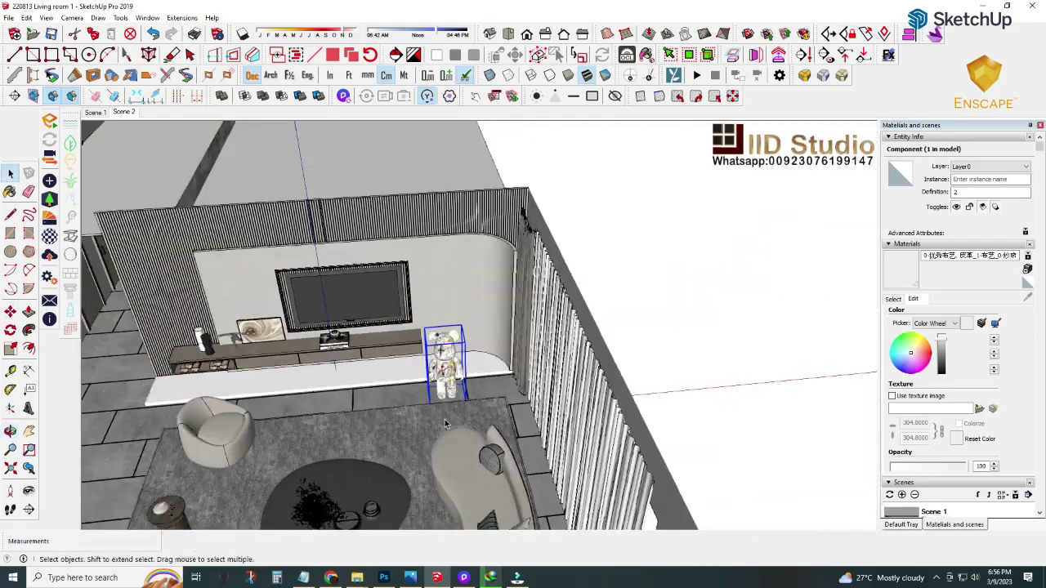
pyautogui.press('pageup')
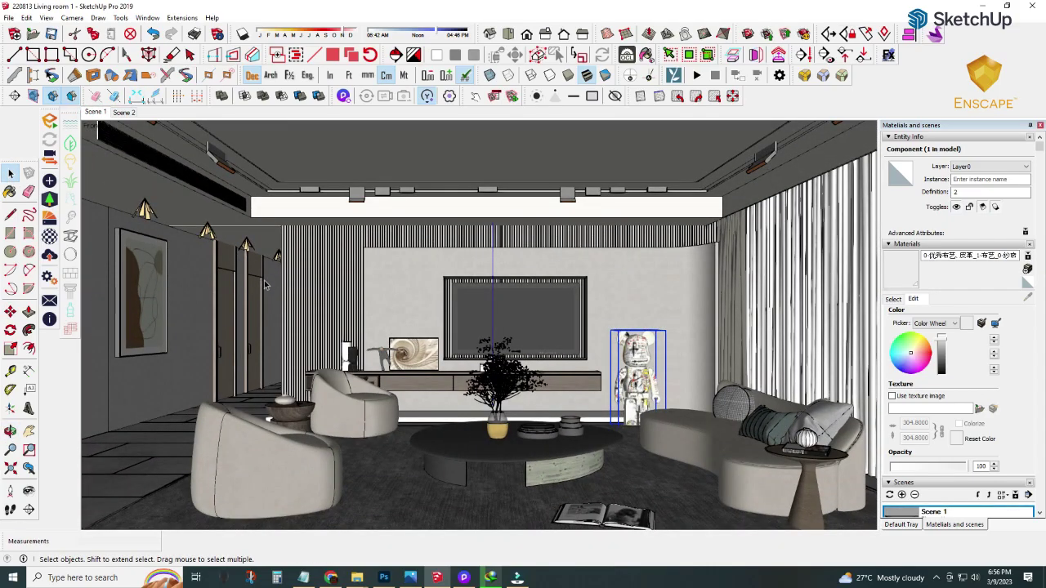
pyautogui.scroll(-1, 263, 286)
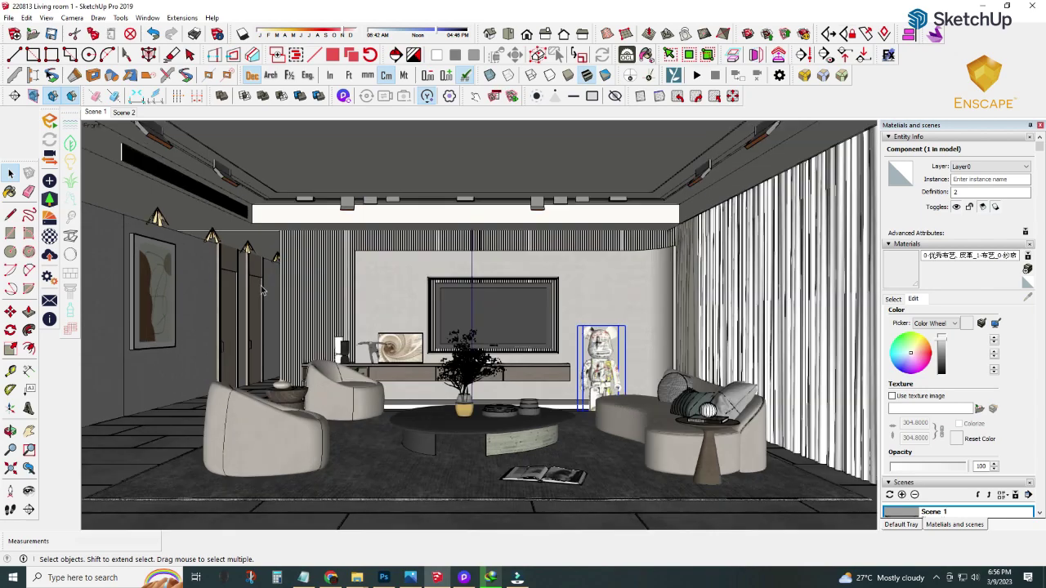
pyautogui.click(125, 112)
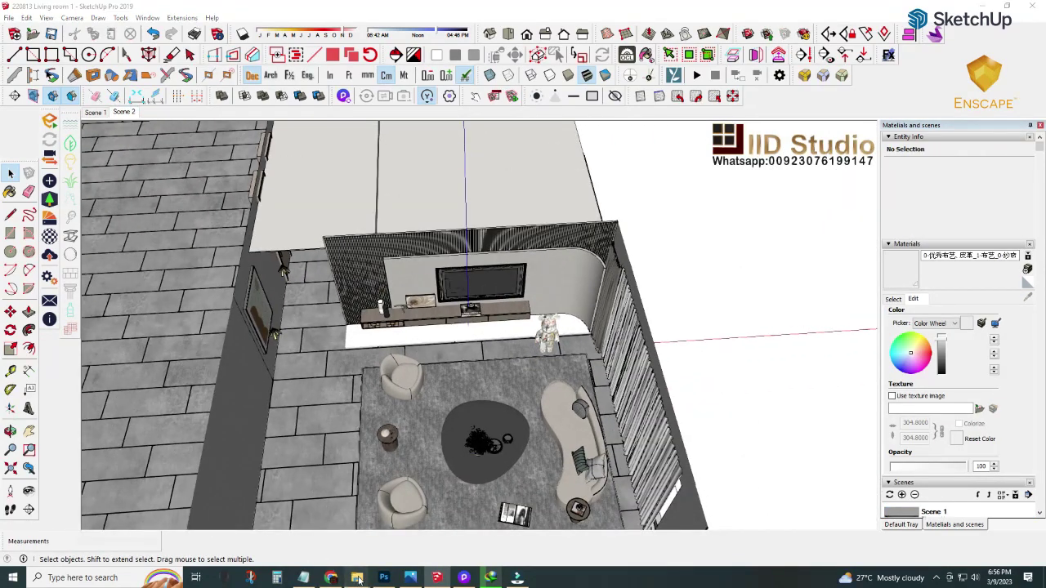
# Step: Bring the disc wall lamp component from the Temp3 folder into the room
pyautogui.click(357, 578)
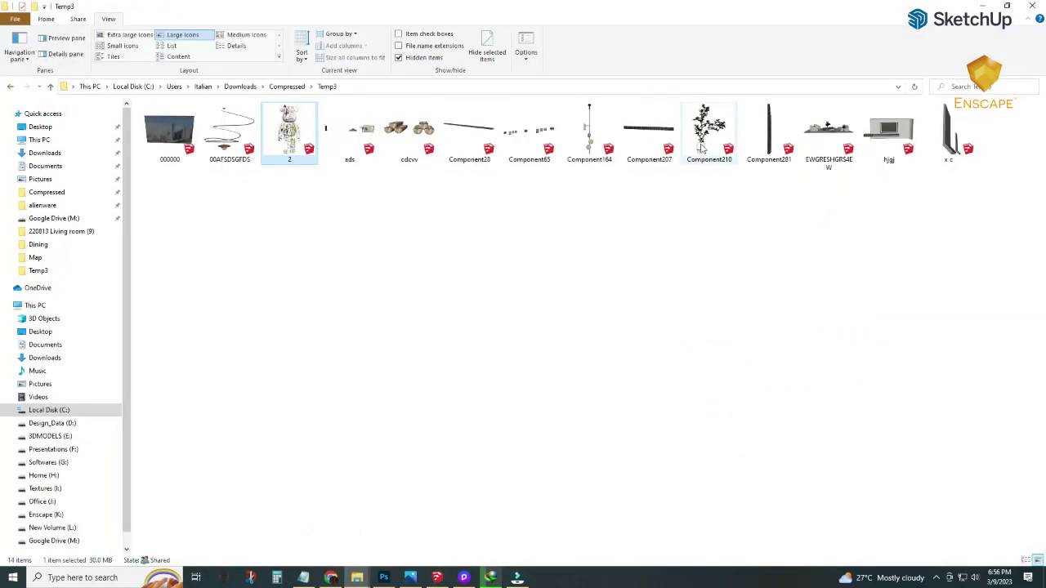
pyautogui.moveTo(288, 131); pyautogui.dragTo(563, 389)
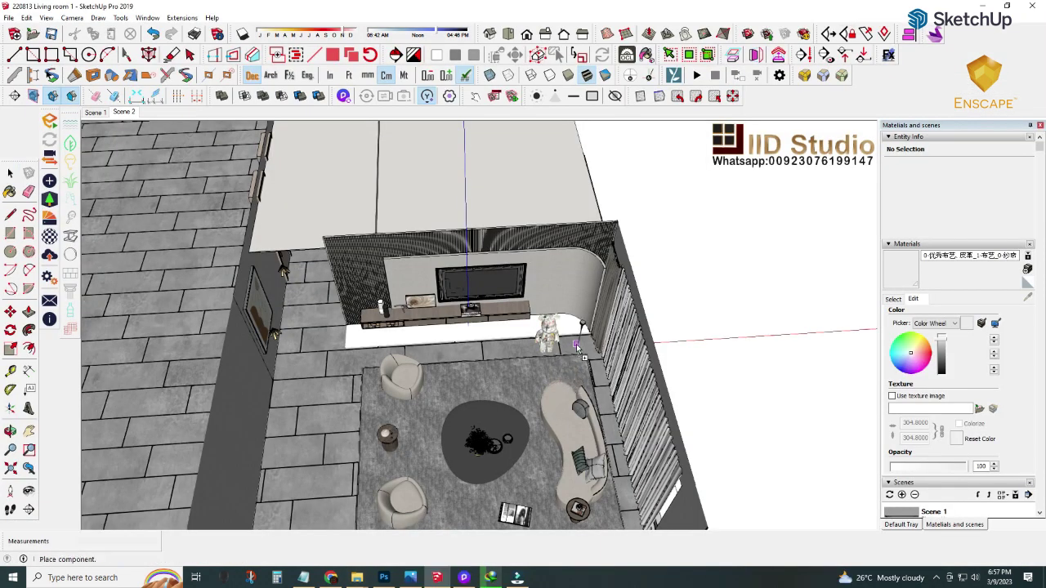
pyautogui.click(585, 348)
pyautogui.click(94, 112)
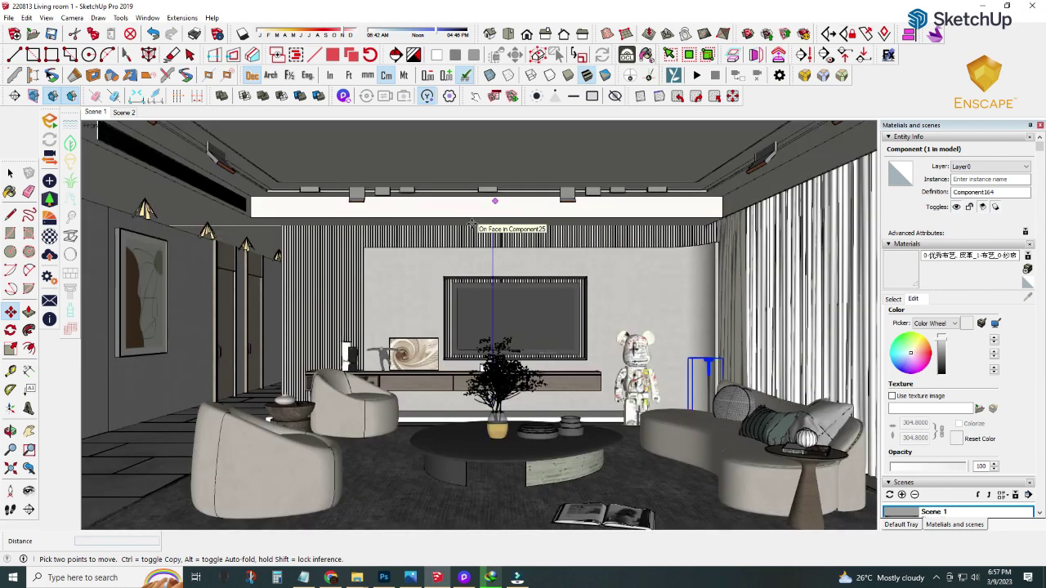
# Step: Raise the wall lamp toward the ceiling and shift it 30.8 cm sideways
pyautogui.scroll(1, 734, 322)
pyautogui.moveTo(707, 359); pyautogui.dragTo(710, 158)
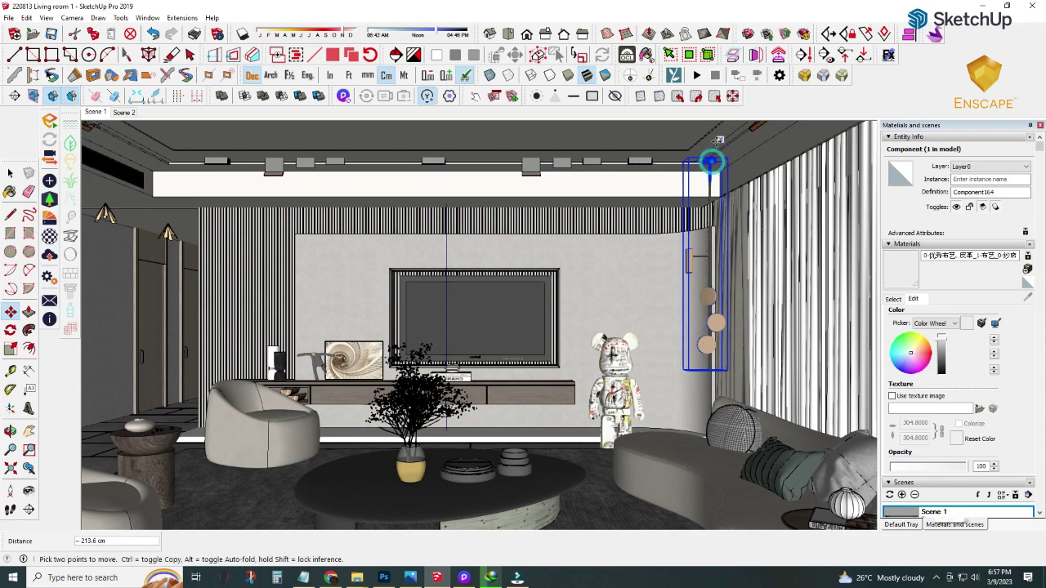
pyautogui.scroll(3, 711, 162)
pyautogui.scroll(2, 695, 166)
pyautogui.moveTo(661, 217); pyautogui.dragTo(571, 192, button='middle')
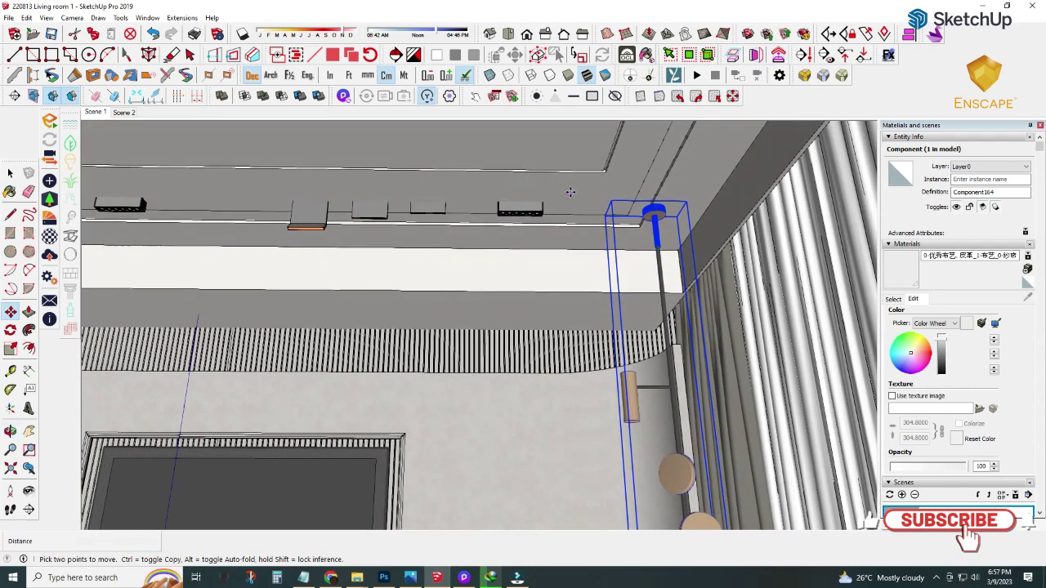
pyautogui.moveTo(570, 192); pyautogui.dragTo(507, 187)
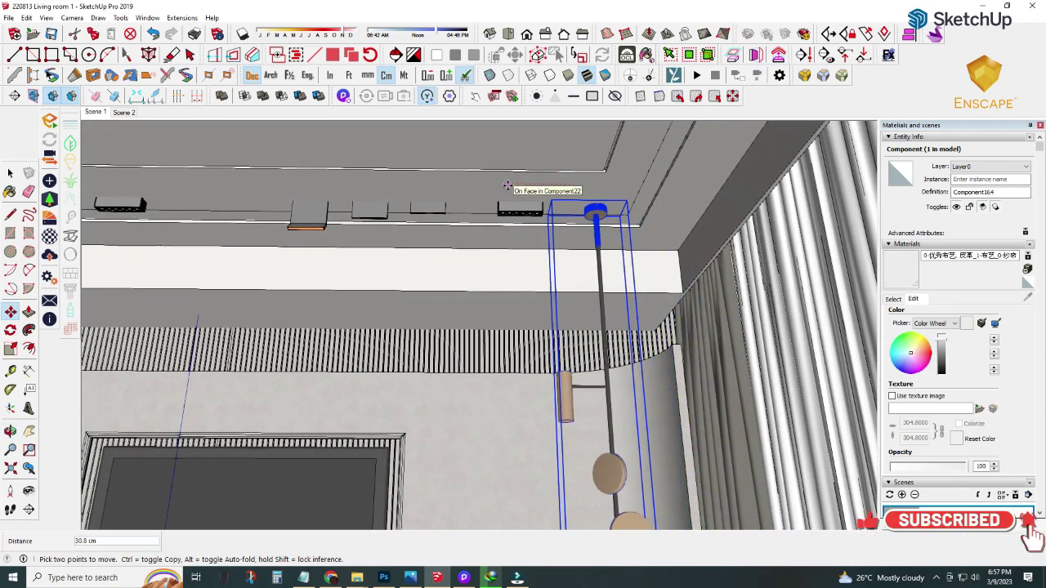
pyautogui.moveTo(508, 186)
pyautogui.mouseDown(button='middle')
pyautogui.moveTo(682, 198)
pyautogui.moveTo(618, 236)
pyautogui.mouseUp(button='middle')
# Step: Nudge the lamp 8.2 cm to meet the ceiling and fine-tune it by 4.3 cm
pyautogui.press('m')
pyautogui.moveTo(619, 236); pyautogui.dragTo(633, 249)
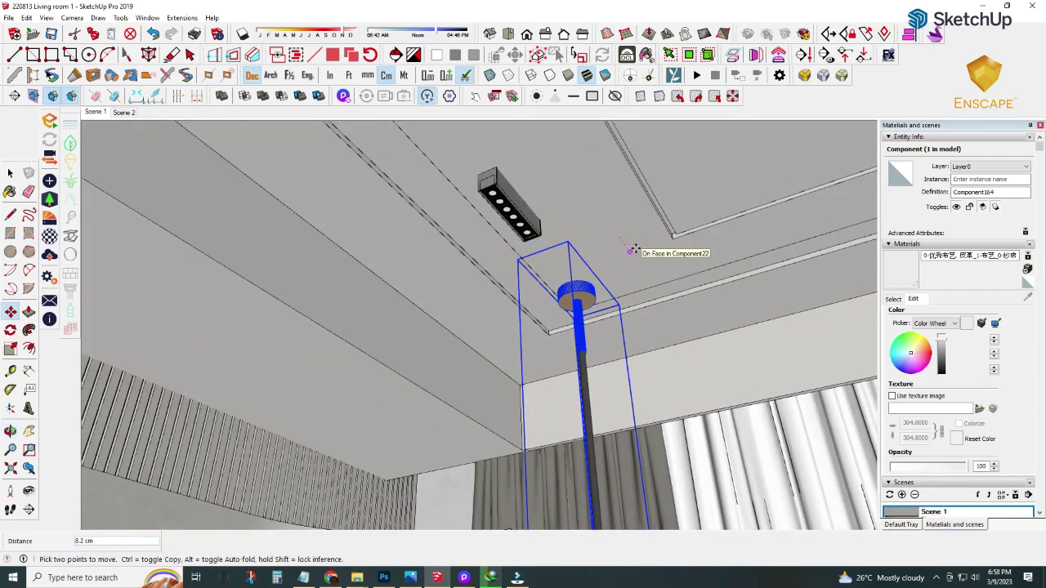
pyautogui.moveTo(633, 249)
pyautogui.mouseDown(button='middle')
pyautogui.moveTo(397, 229)
pyautogui.moveTo(444, 217)
pyautogui.mouseUp(button='middle')
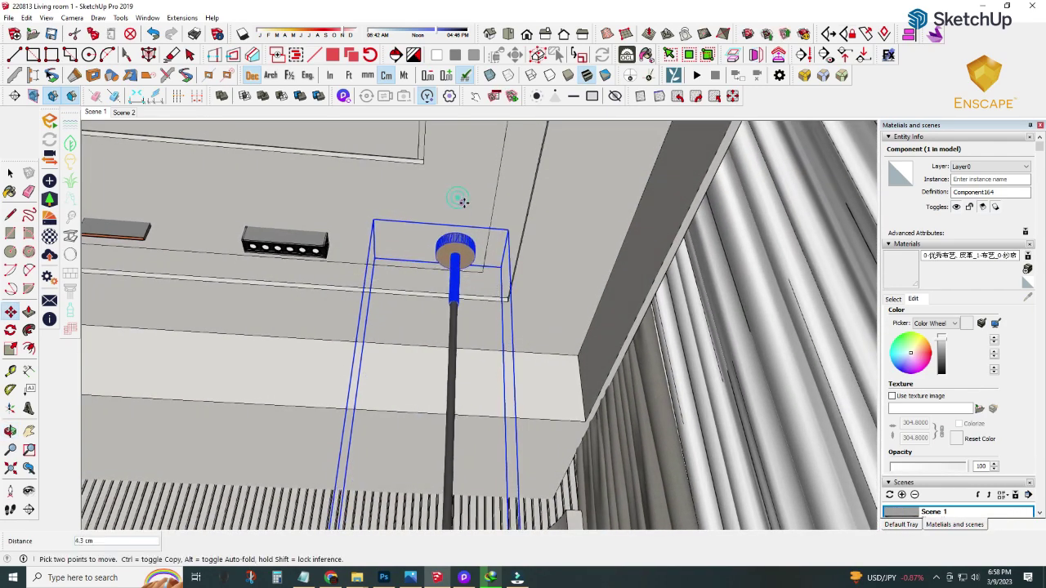
pyautogui.click(95, 112)
pyautogui.click(10, 172)
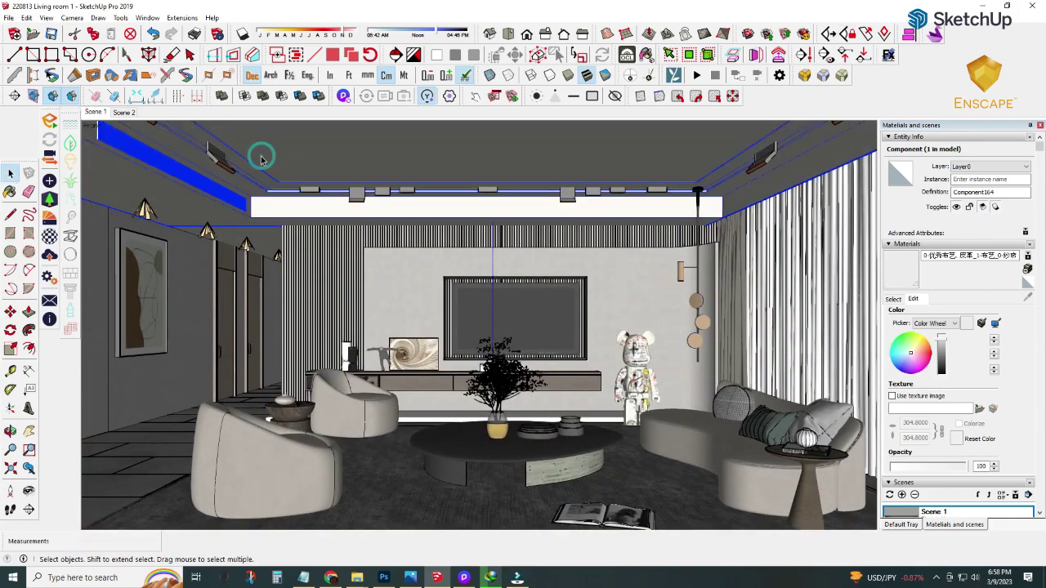
# Step: Bring the spiral pendant file 00AFSDSGFDS into the model and place it over the coffee table
pyautogui.click(124, 112)
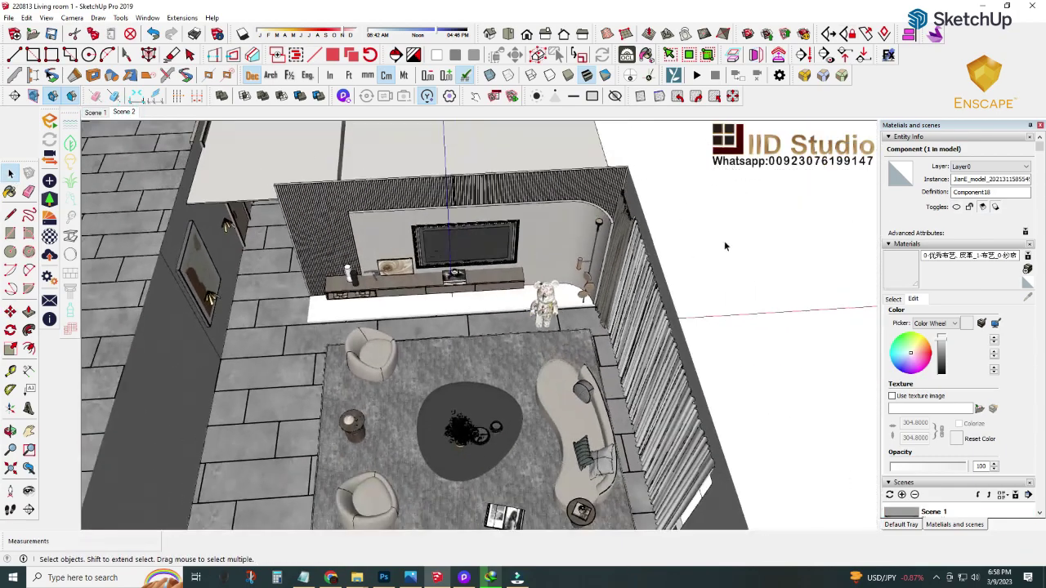
pyautogui.click(724, 240)
pyautogui.click(306, 527)
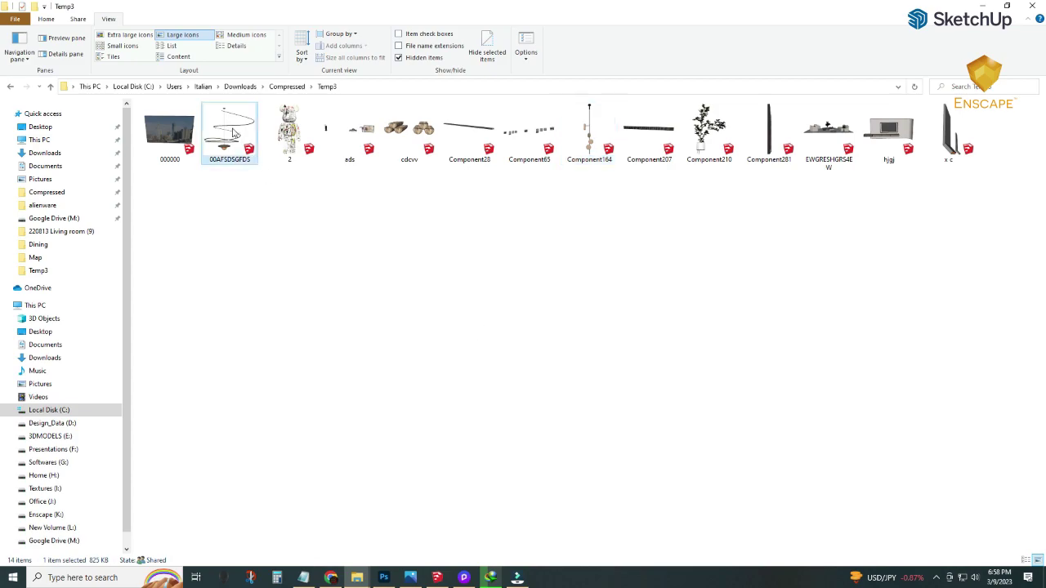
pyautogui.moveTo(235, 133); pyautogui.dragTo(460, 465)
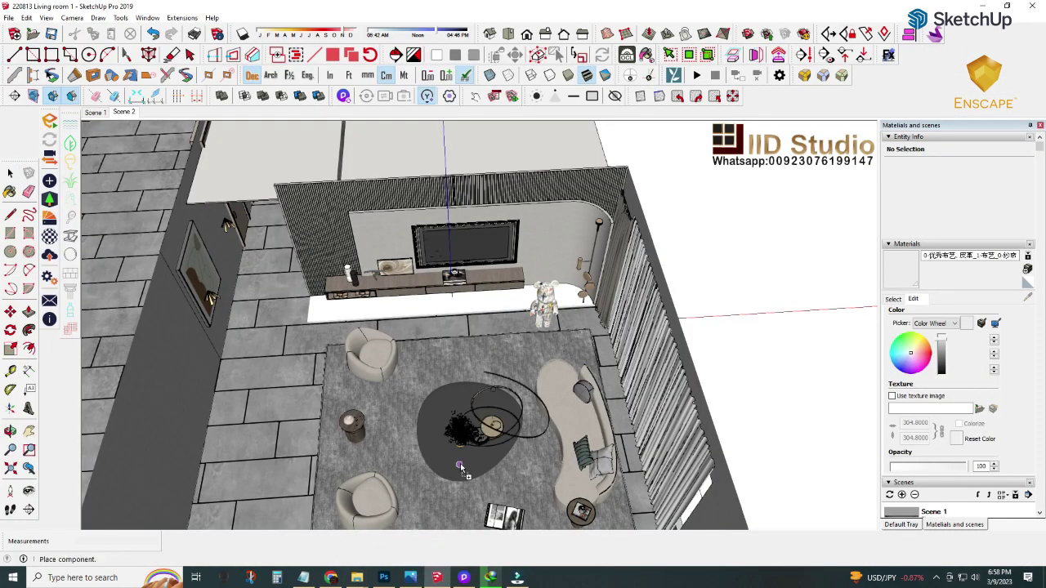
pyautogui.click(434, 472)
pyautogui.click(95, 113)
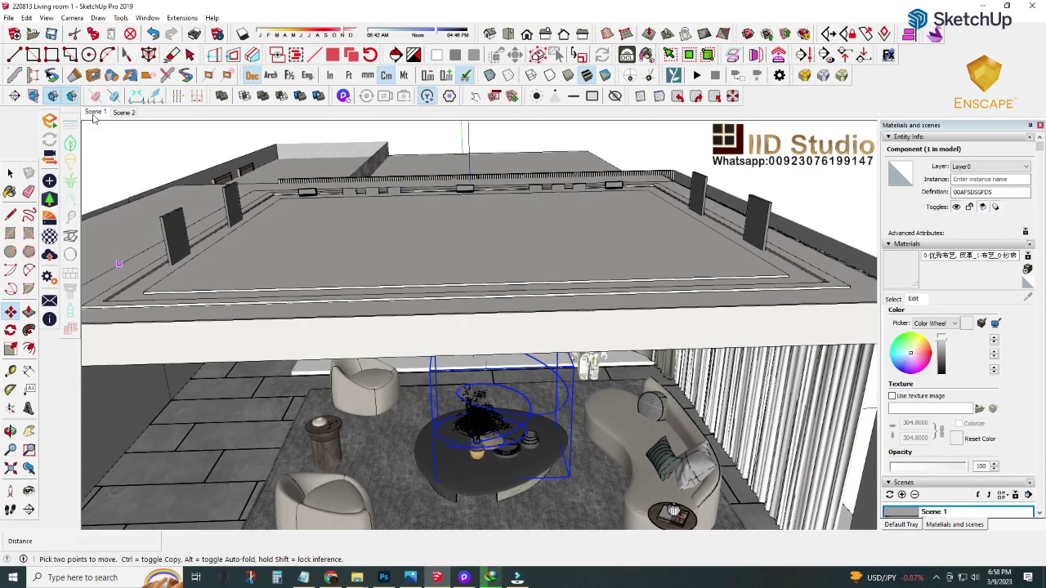
# Step: Raise the spiral pendant up toward the ceiling
pyautogui.scroll(1, 458, 308)
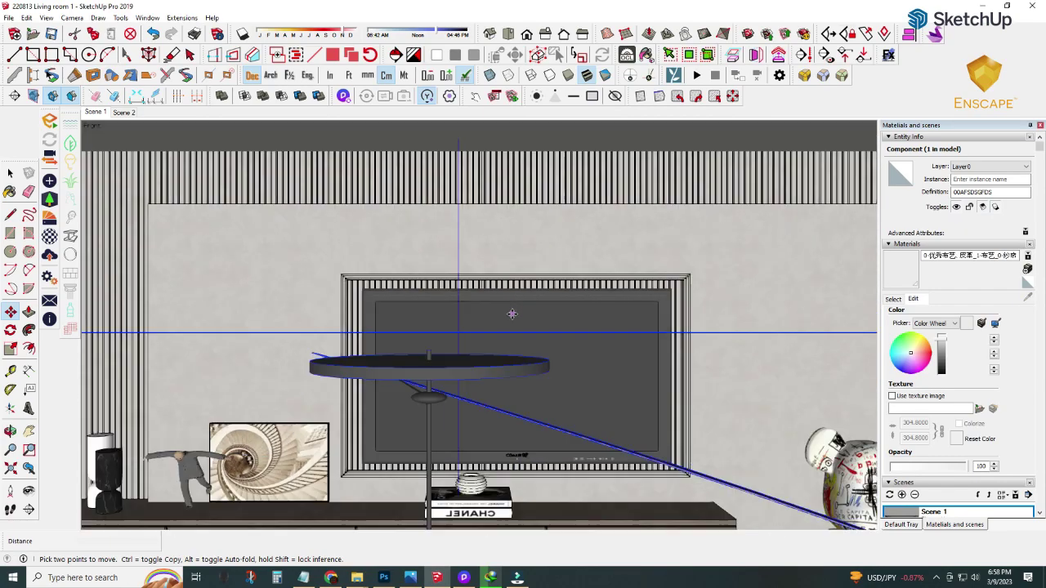
pyautogui.scroll(-2, 466, 319)
pyautogui.scroll(-1, 474, 327)
pyautogui.scroll(-2, 480, 333)
pyautogui.scroll(-3, 481, 334)
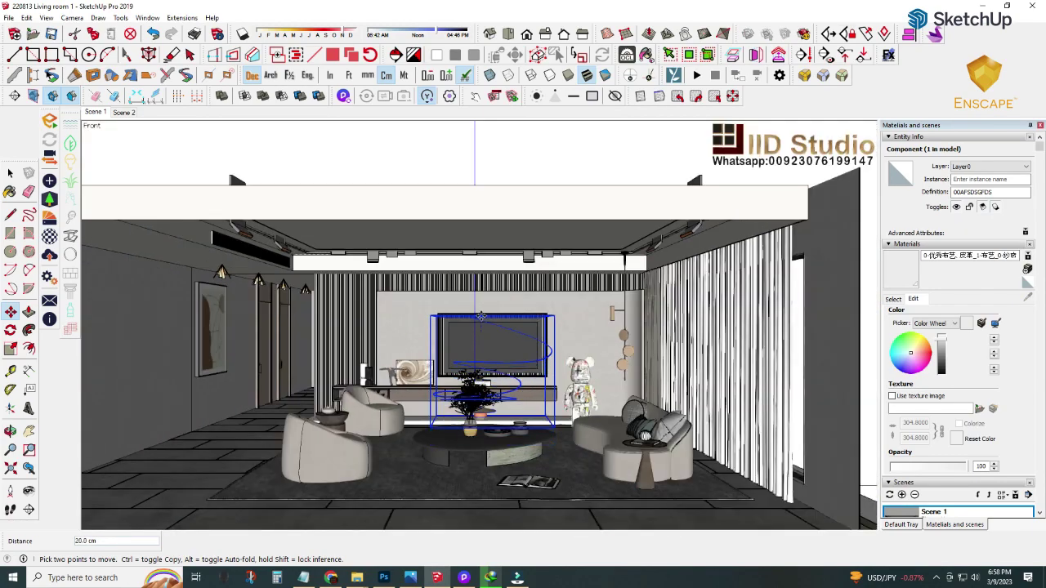
pyautogui.moveTo(477, 247); pyautogui.dragTo(480, 232)
pyautogui.scroll(3, 481, 247)
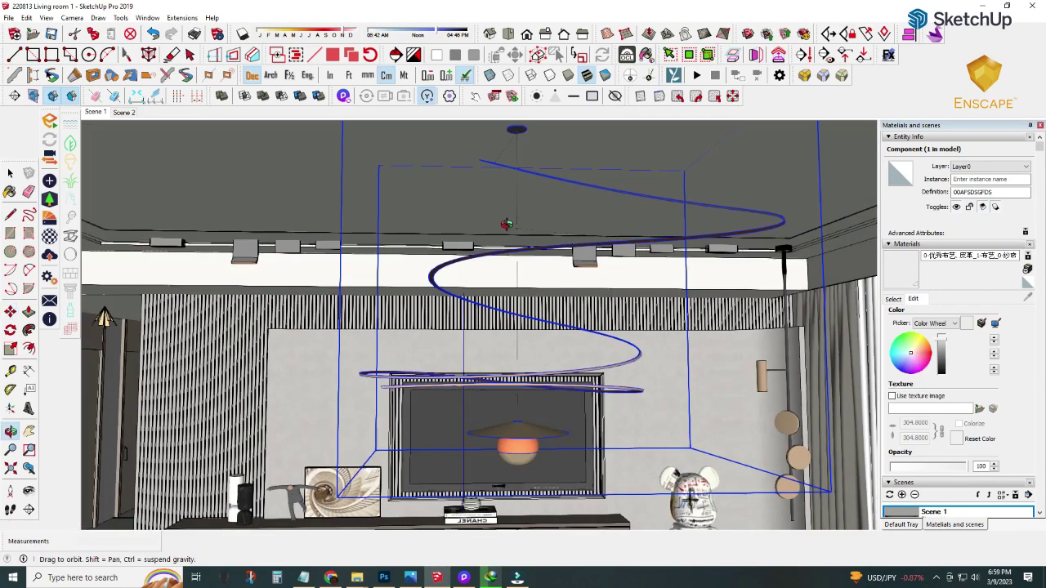
pyautogui.scroll(-3, 480, 247)
pyautogui.press('space')
# Step: Hide the ceiling panel, marble panel and remaining covering panel around the pendant
pyautogui.moveTo(481, 248); pyautogui.dragTo(253, 357, button='middle')
pyautogui.rightClick(254, 357)
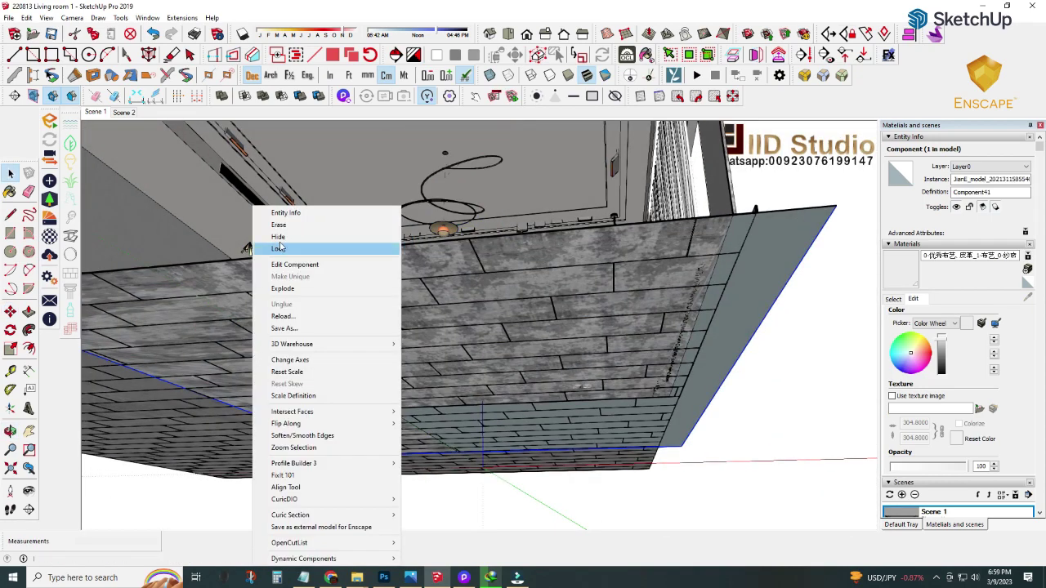
pyautogui.click(327, 242)
pyautogui.rightClick(386, 310)
pyautogui.click(425, 237)
pyautogui.rightClick(399, 205)
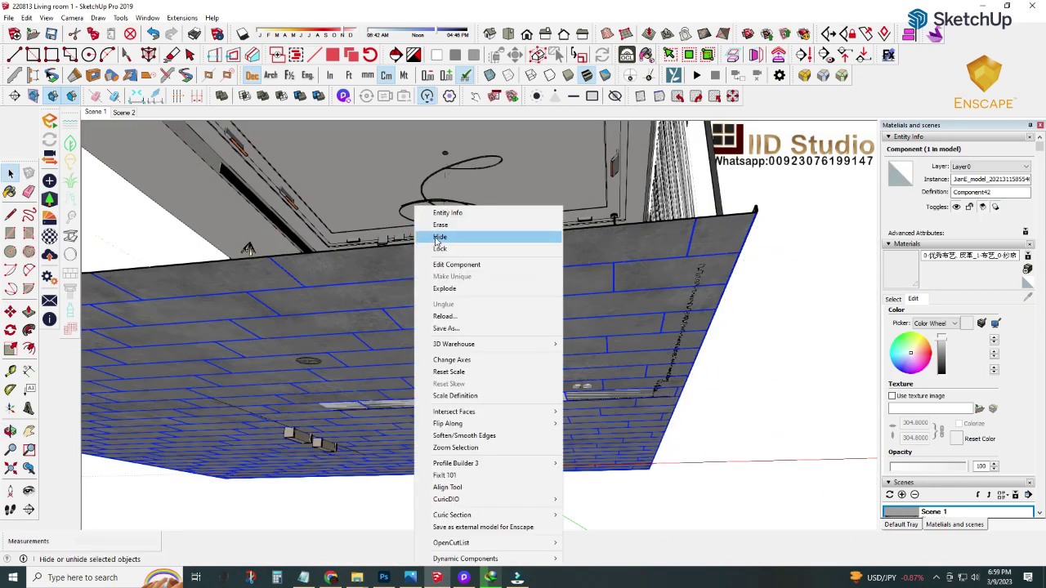
pyautogui.click(442, 236)
pyautogui.rightClick(315, 216)
pyautogui.moveTo(442, 236)
pyautogui.mouseDown(button='middle')
pyautogui.moveTo(315, 216)
pyautogui.moveTo(249, 112)
pyautogui.mouseUp(button='middle')
pyautogui.click(343, 246)
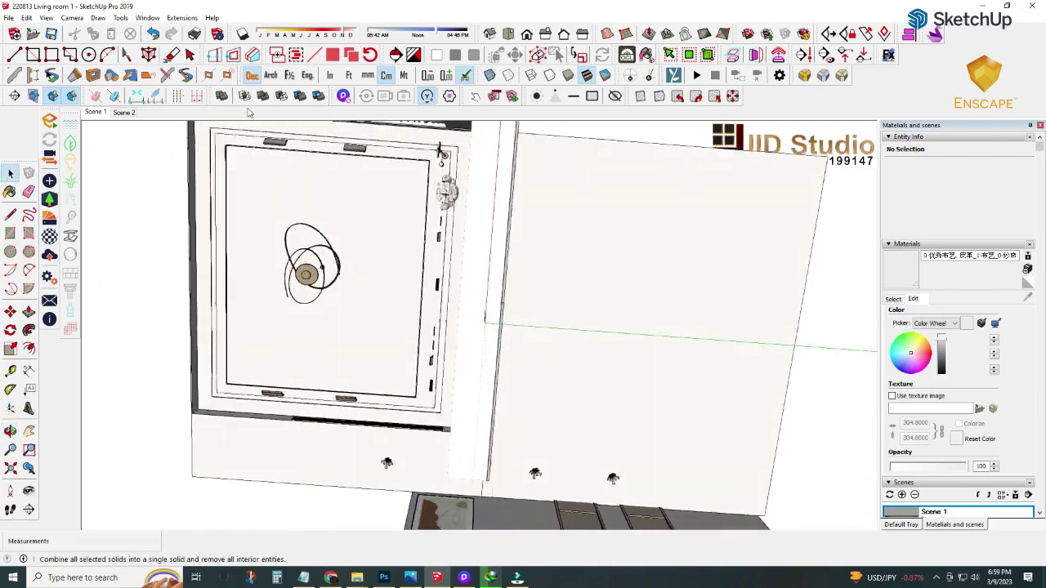
# Step: Return to the Scene 1 living-room view and open the Enscape Material Editor
pyautogui.click(94, 112)
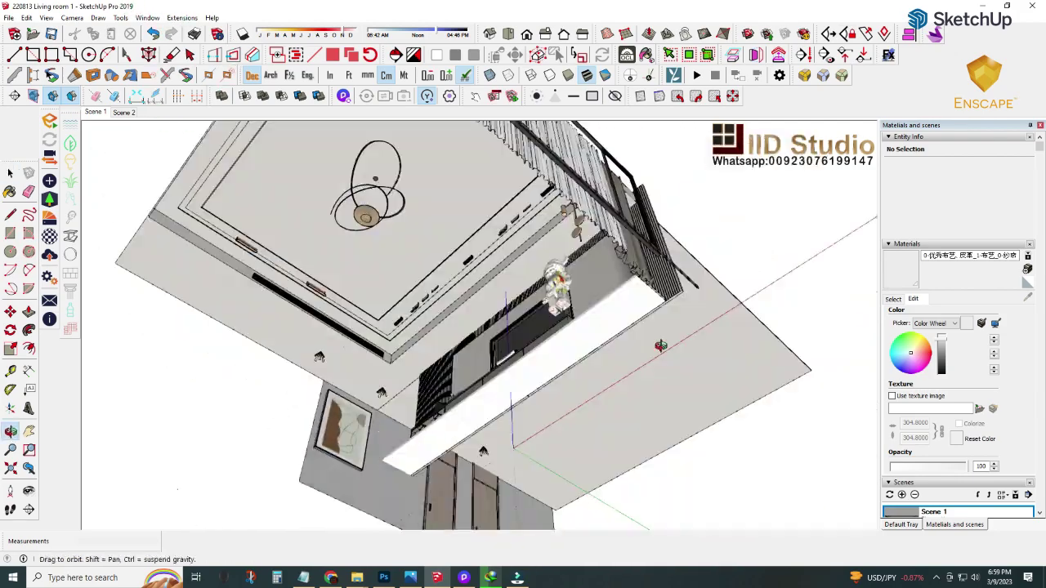
pyautogui.scroll(1, 362, 310)
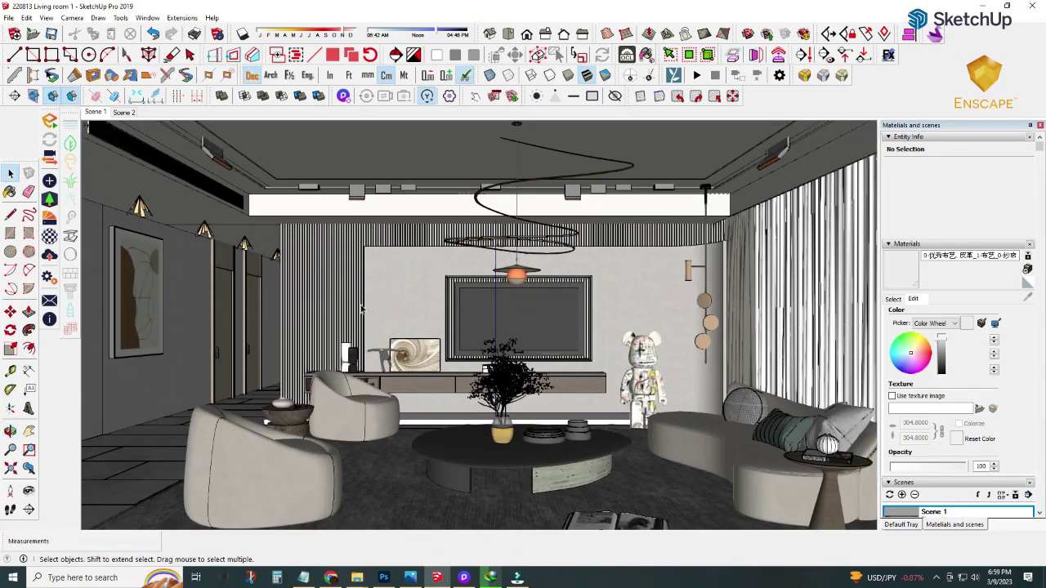
pyautogui.click(59, 257)
# Step: Make the pendant globe's orange material Self-illuminated
pyautogui.scroll(2, 605, 334)
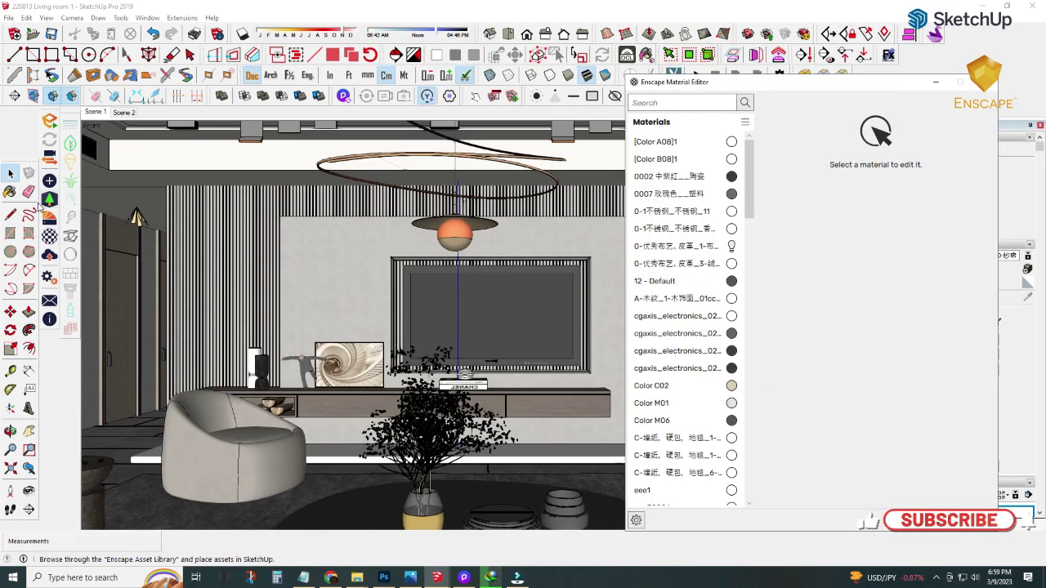
pyautogui.press('b')
pyautogui.keyDown('alt'); pyautogui.click(458, 228); pyautogui.keyUp('alt')
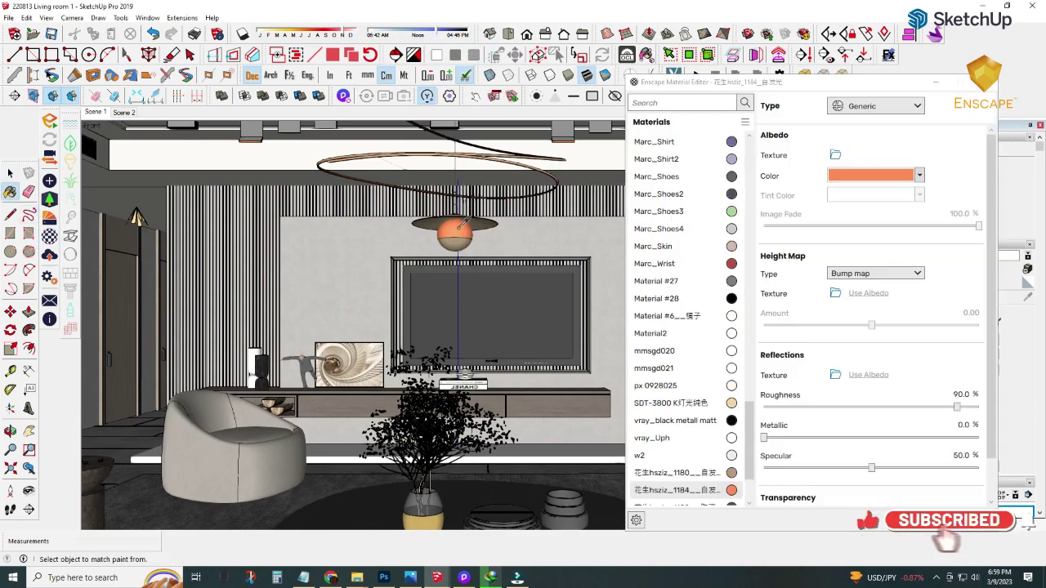
pyautogui.click(870, 107)
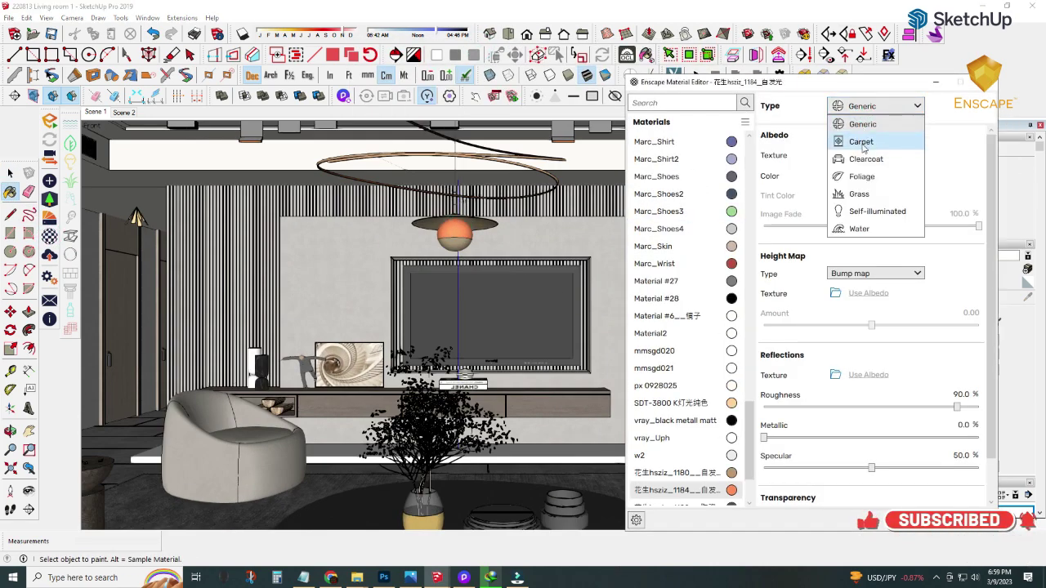
pyautogui.click(850, 178)
# Step: Set the spiral's brown material type to Metal
pyautogui.scroll(3, 497, 143)
pyautogui.keyDown('alt'); pyautogui.click(445, 186); pyautogui.keyUp('alt')
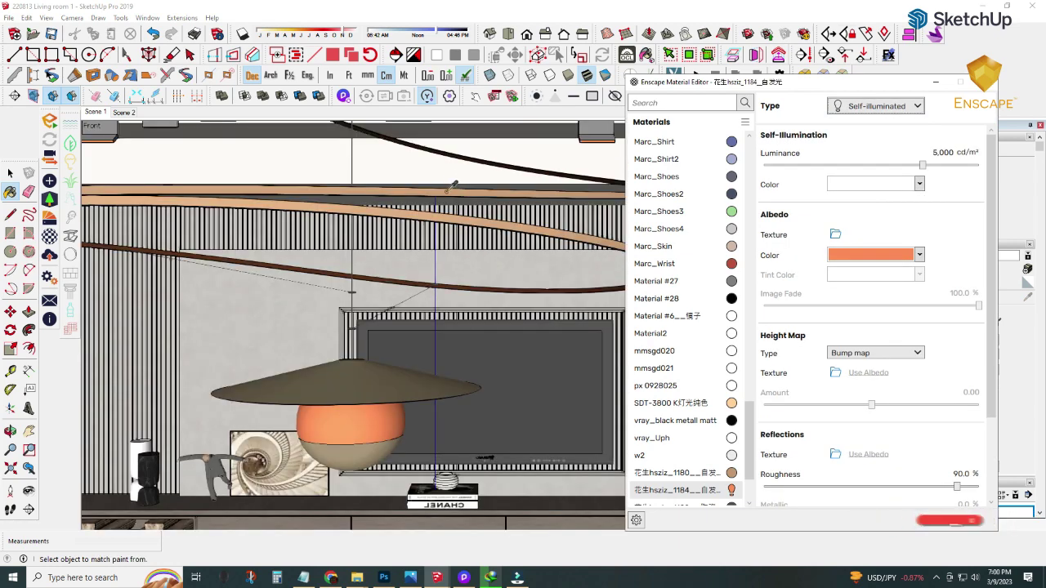
pyautogui.click(71, 236)
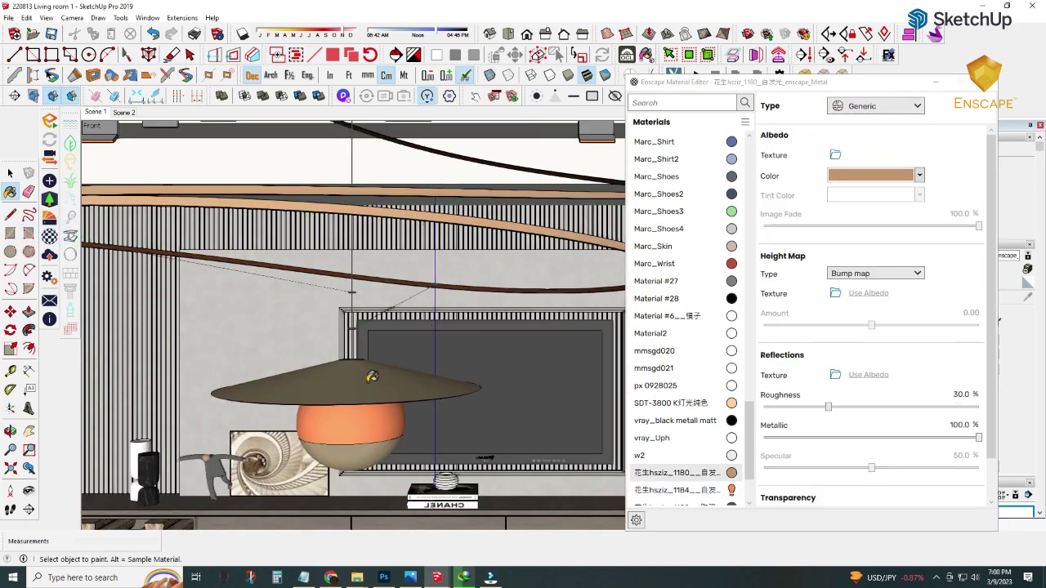
pyautogui.scroll(-2, 371, 377)
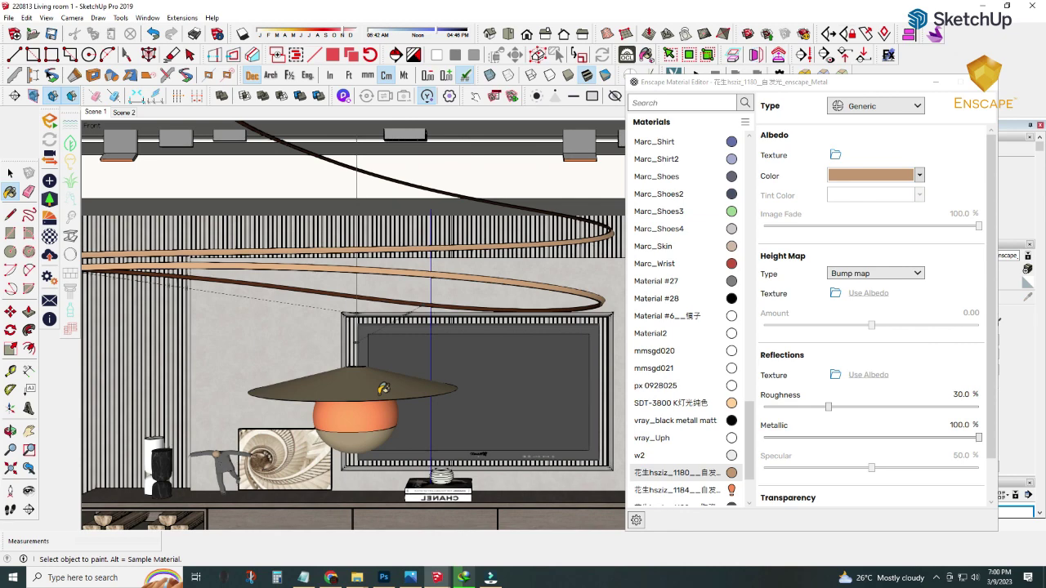
pyautogui.moveTo(448, 346)
pyautogui.mouseDown(button='middle')
pyautogui.moveTo(505, 224)
pyautogui.moveTo(556, 232)
pyautogui.moveTo(517, 223)
pyautogui.mouseUp(button='middle')
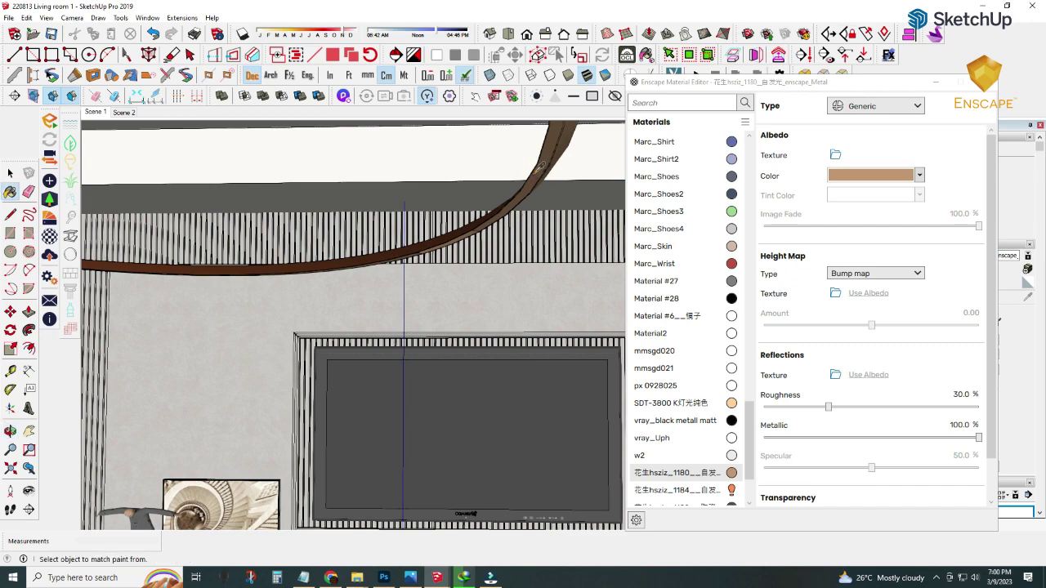
pyautogui.moveTo(541, 172)
pyautogui.mouseDown(button='middle')
pyautogui.moveTo(513, 189)
pyautogui.moveTo(337, 177)
pyautogui.mouseUp(button='middle')
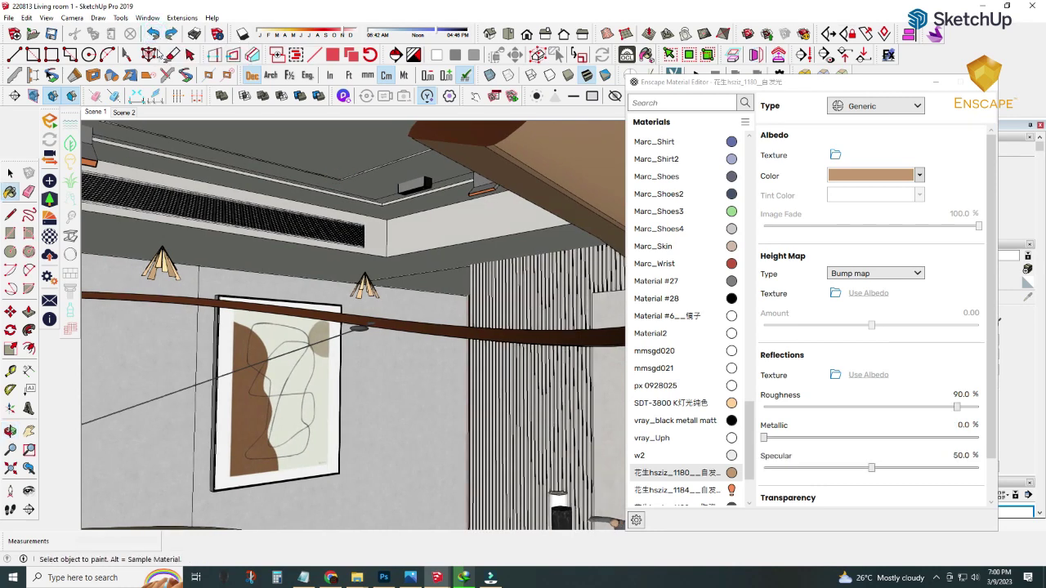
# Step: Make the second brown material Self-illuminated, then sample the ceiling beam's copper material
pyautogui.click(875, 106)
pyautogui.click(873, 211)
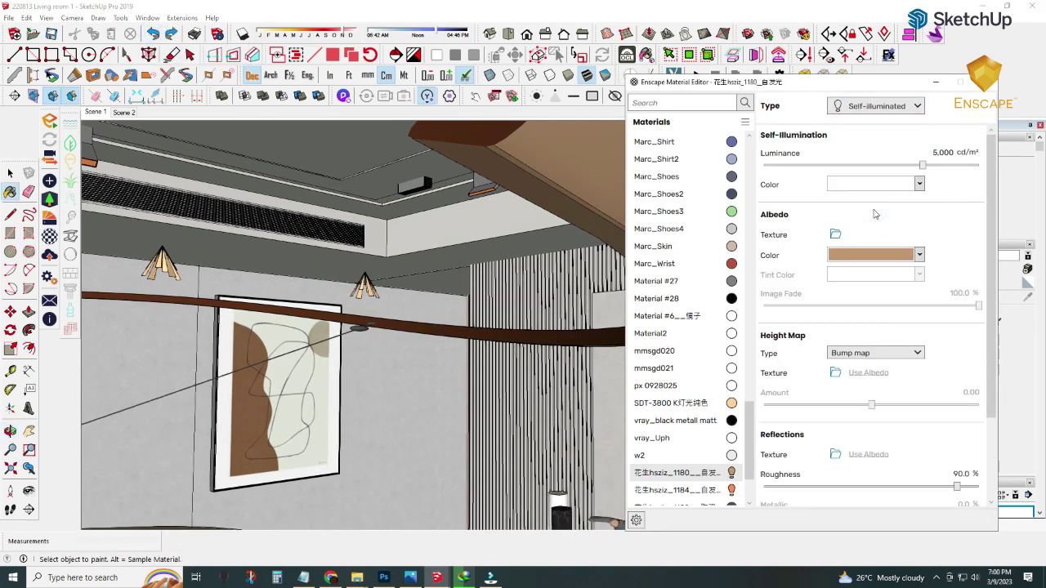
pyautogui.moveTo(384, 262); pyautogui.dragTo(417, 320, button='middle')
pyautogui.keyDown('alt'); pyautogui.click(417, 320); pyautogui.keyUp('alt')
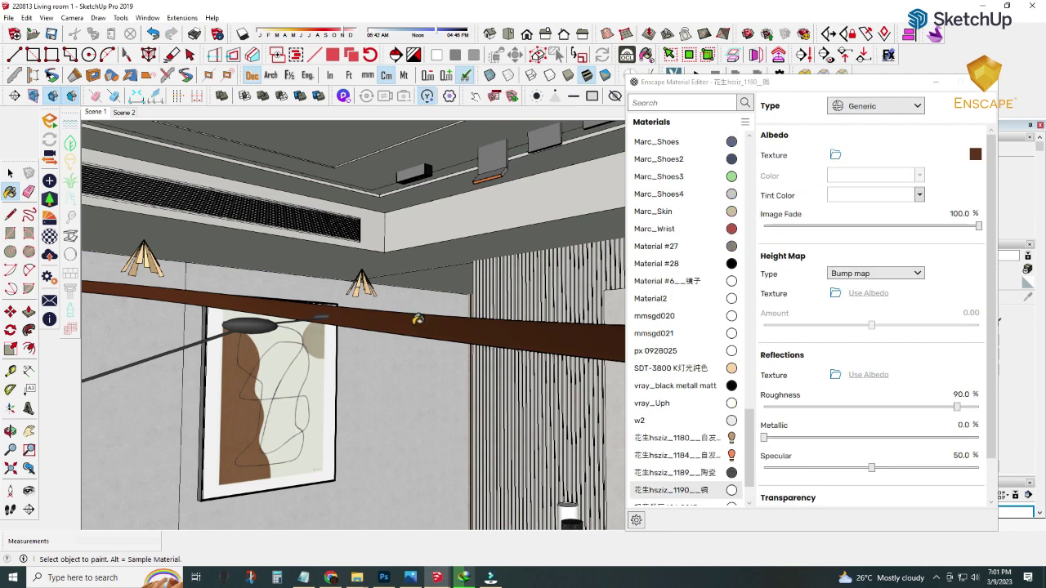
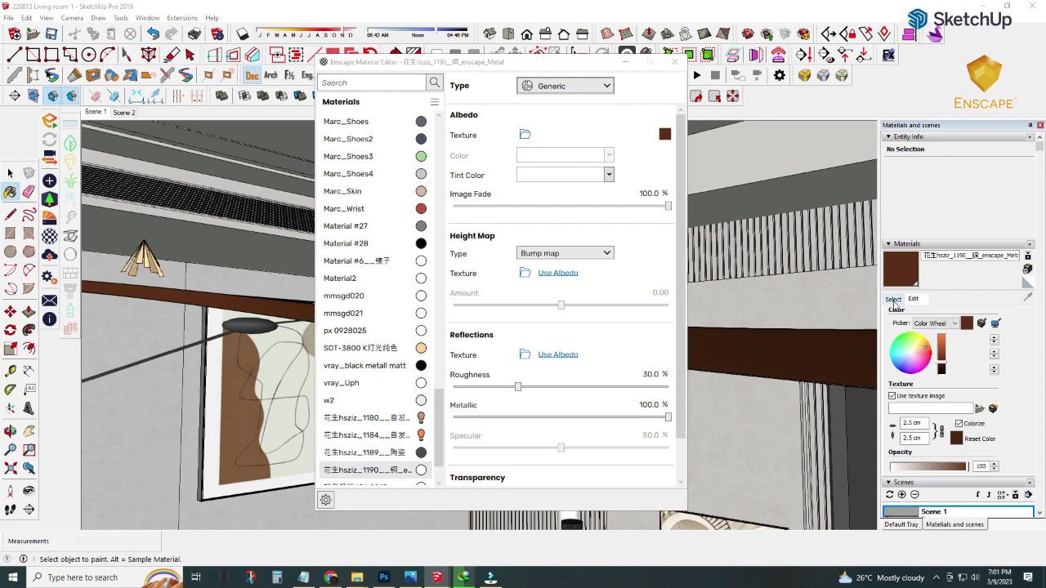
# Step: Show only the In Model materials in the Materials tray and scroll to the brown metal swatch
pyautogui.click(894, 300)
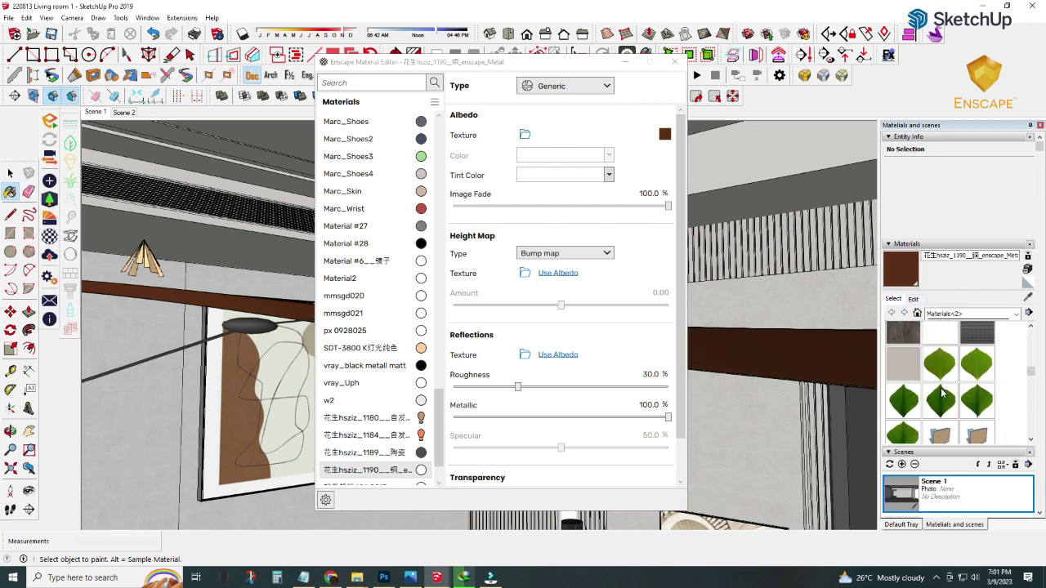
pyautogui.click(944, 313)
pyautogui.click(946, 334)
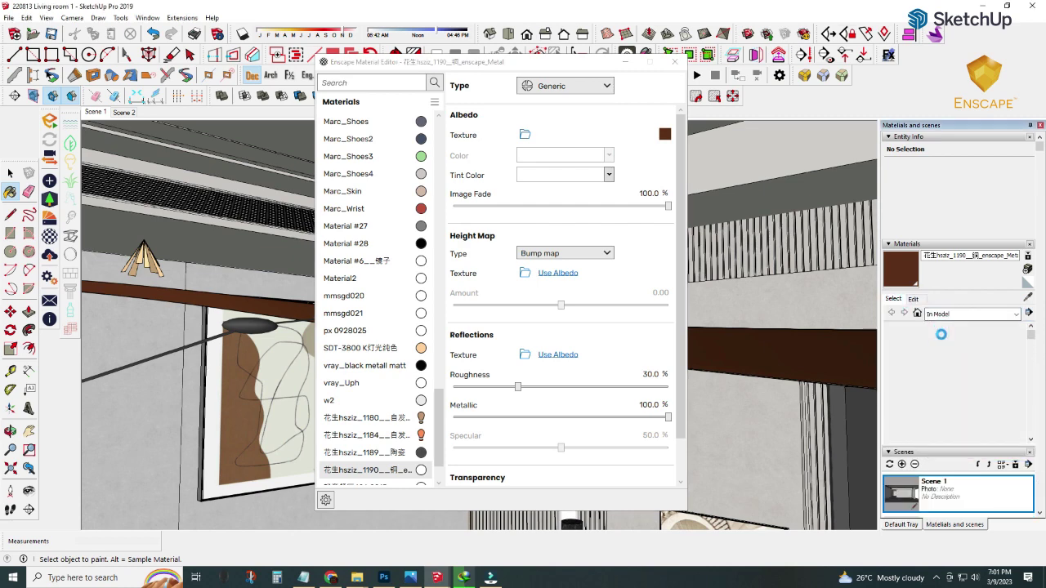
pyautogui.scroll(-2, 942, 337)
pyautogui.scroll(-2, 944, 337)
pyautogui.scroll(-2, 943, 339)
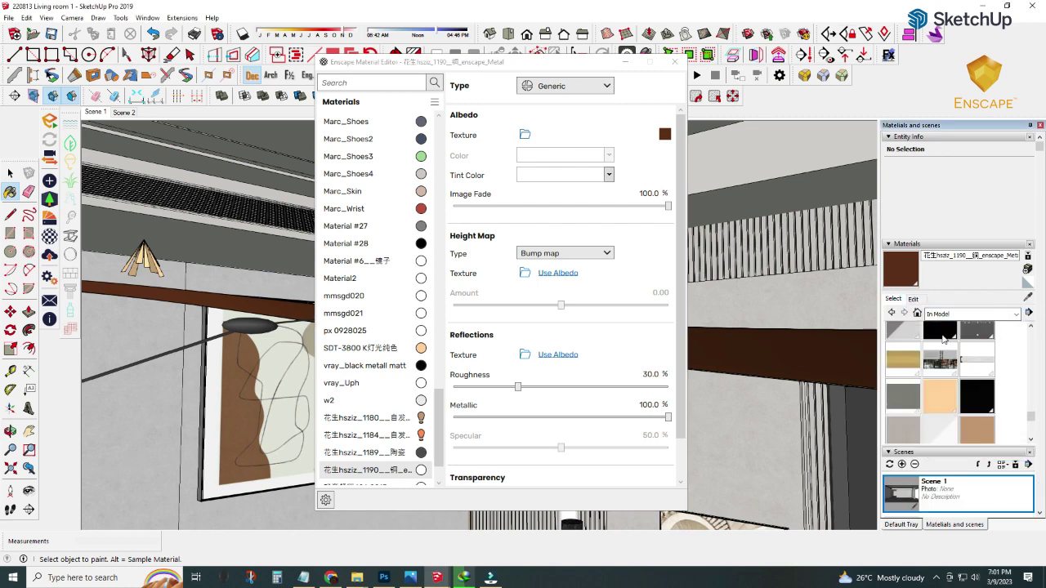
pyautogui.scroll(-1, 944, 340)
# Step: Export the brown metal swatch as an image into the project's Map folder
pyautogui.rightClick(940, 341)
pyautogui.click(973, 371)
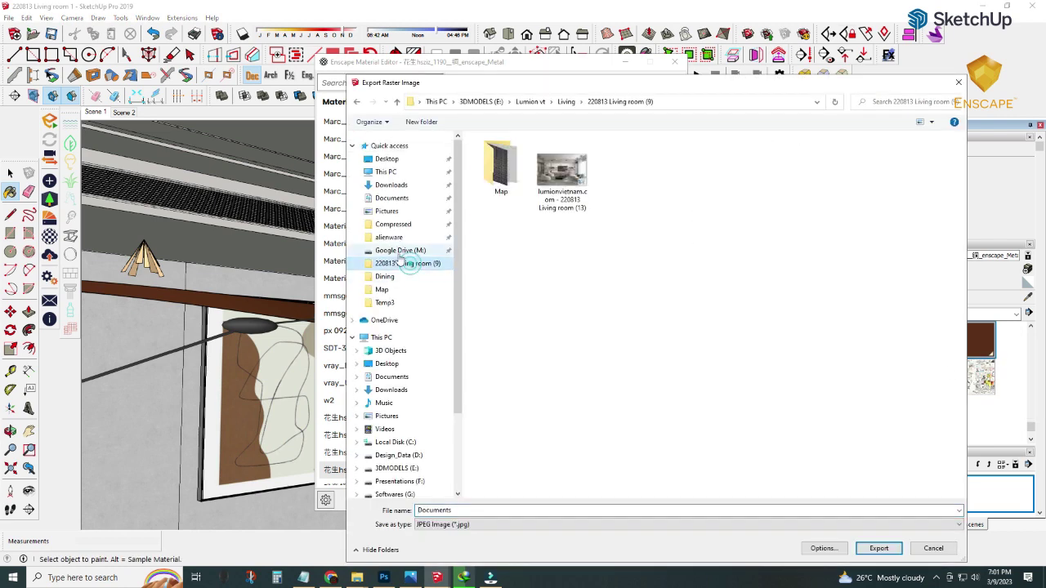
pyautogui.doubleClick(500, 168)
pyautogui.click(934, 549)
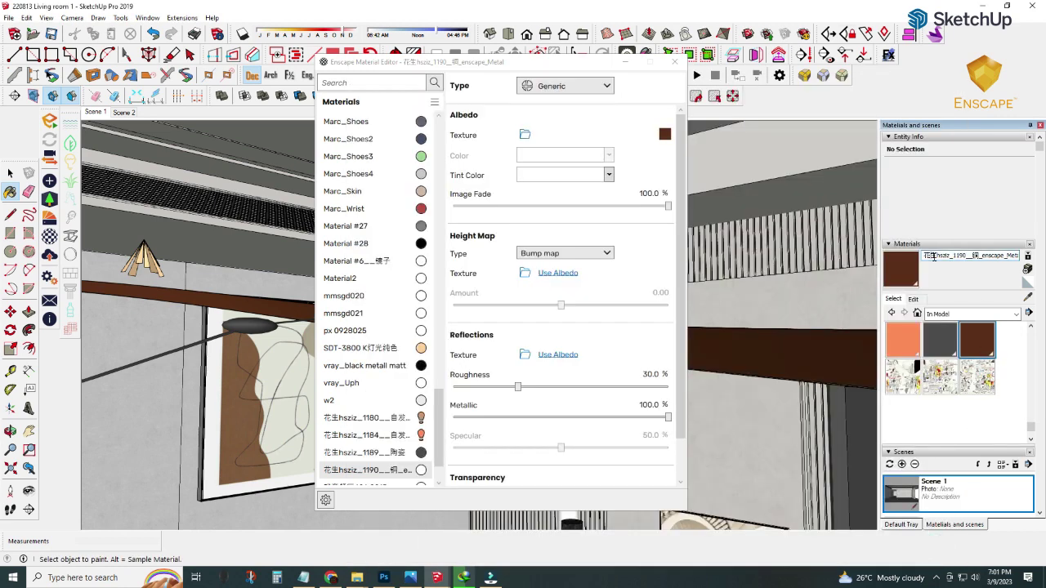
pyautogui.rightClick(945, 259)
pyautogui.press('Escape')
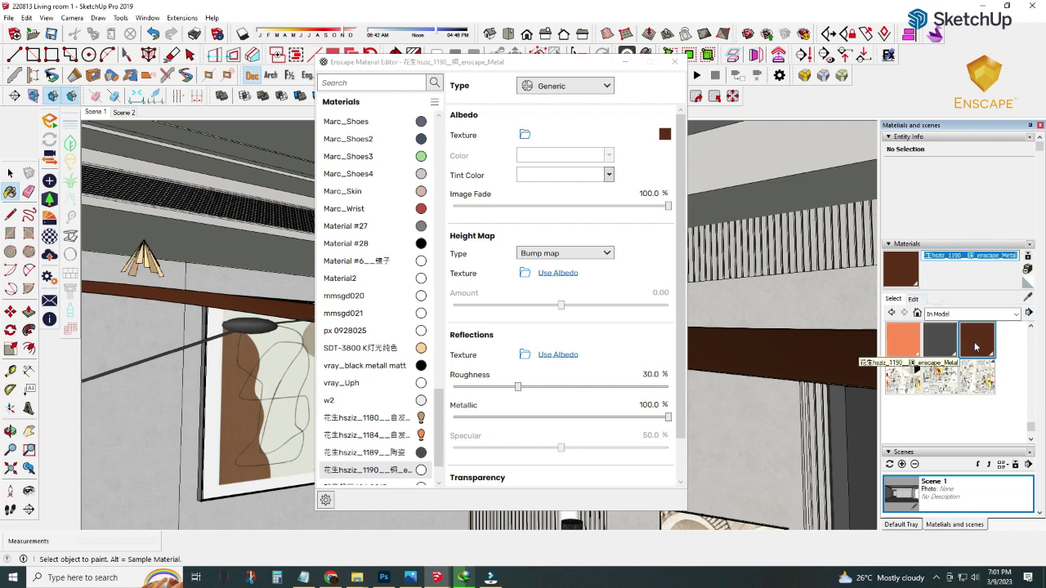
pyautogui.rightClick(977, 342)
pyautogui.click(980, 371)
pyautogui.click(408, 263)
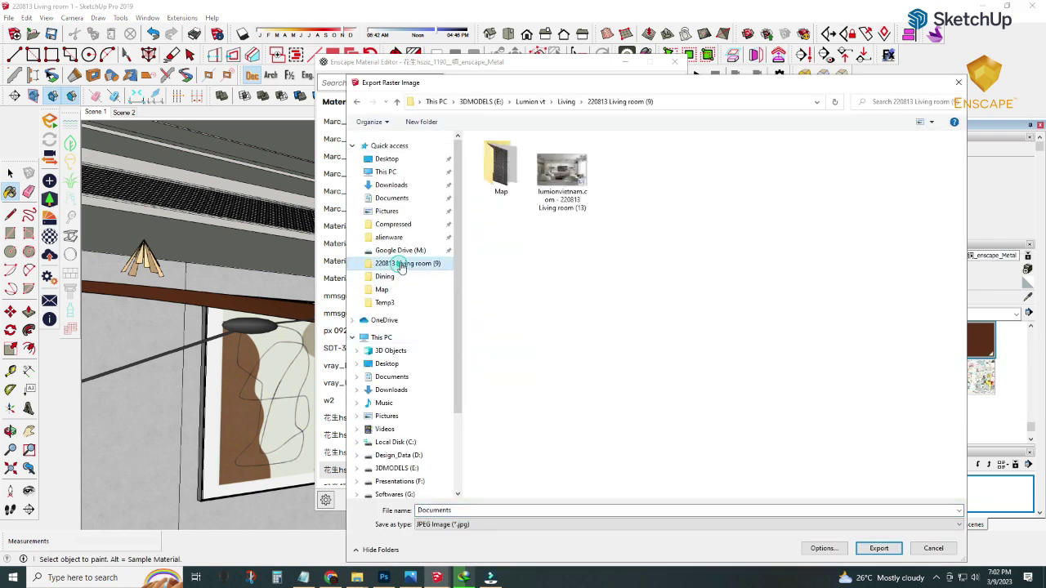
pyautogui.doubleClick(500, 167)
pyautogui.click(880, 549)
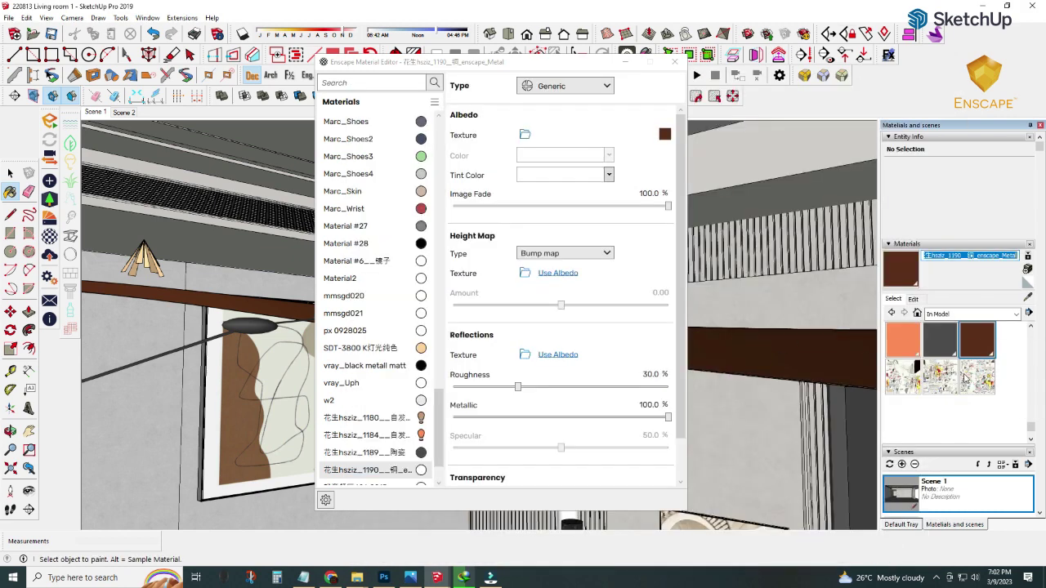
# Step: Load the exported swatch image from the Map folder as the metal material's texture
pyautogui.click(979, 409)
pyautogui.click(384, 135)
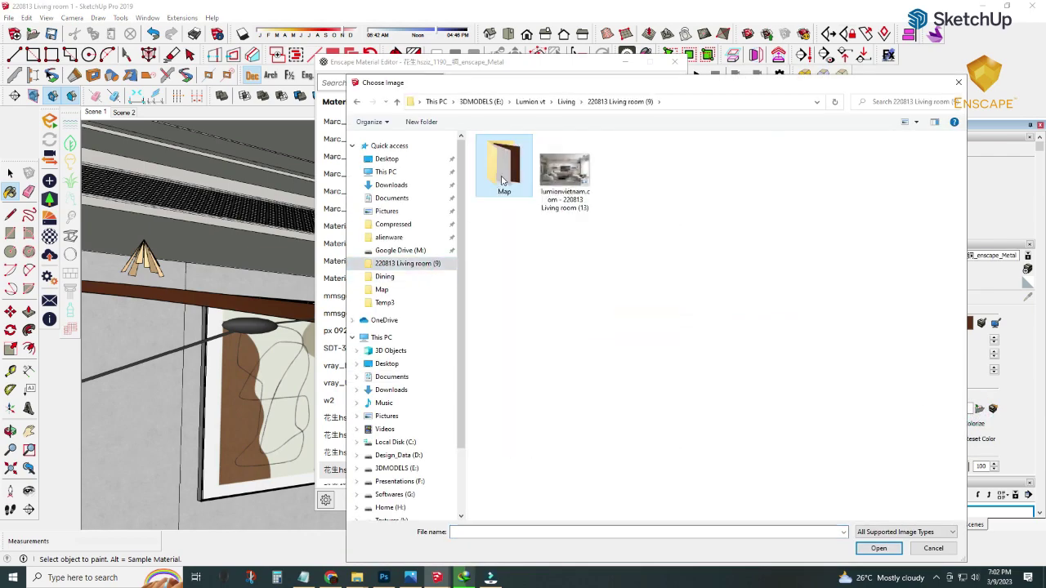
pyautogui.doubleClick(495, 165)
pyautogui.doubleClick(616, 308)
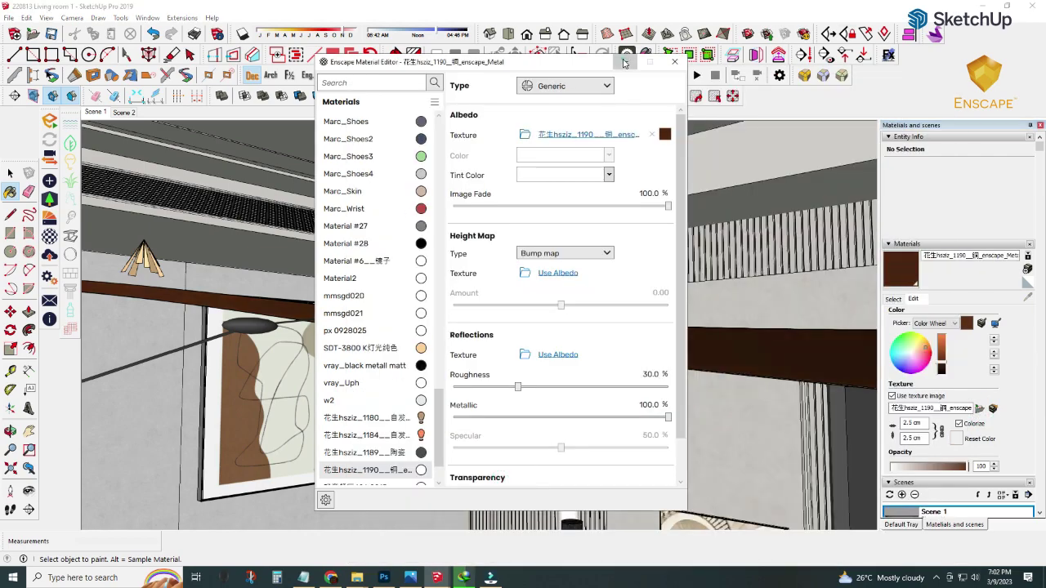
pyautogui.moveTo(507, 517)
pyautogui.mouseDown(button='middle')
pyautogui.moveTo(527, 323)
pyautogui.moveTo(490, 245)
pyautogui.mouseUp(button='middle')
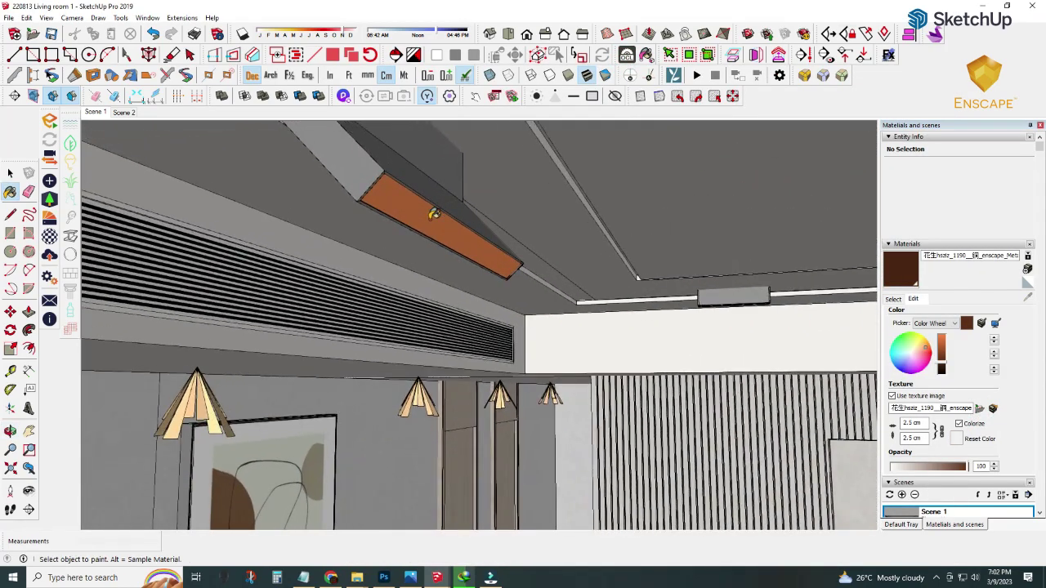
# Step: Turn the grey fixture housing material into an Enscape metal
pyautogui.moveTo(391, 67); pyautogui.dragTo(674, 77)
pyautogui.keyDown('alt'); pyautogui.click(432, 217); pyautogui.keyUp('alt')
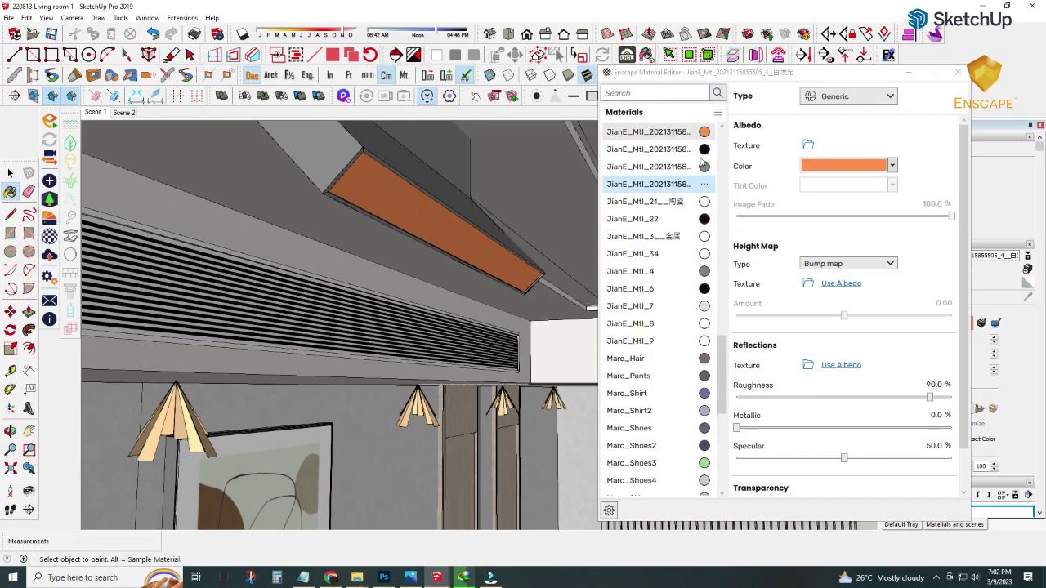
pyautogui.click(848, 96)
pyautogui.click(830, 204)
pyautogui.keyDown('alt'); pyautogui.click(537, 236); pyautogui.keyUp('alt')
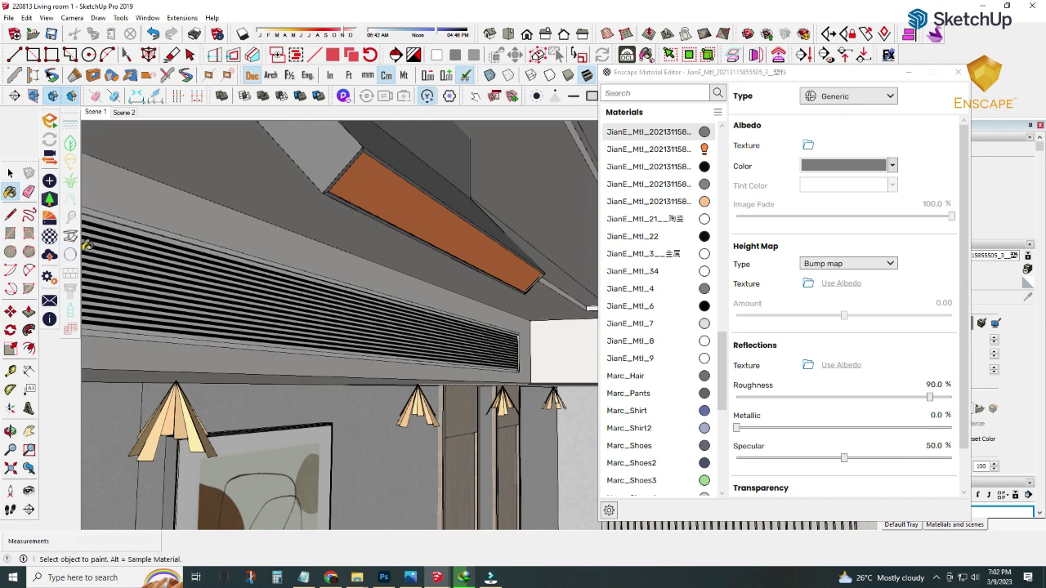
pyautogui.click(71, 238)
pyautogui.click(910, 75)
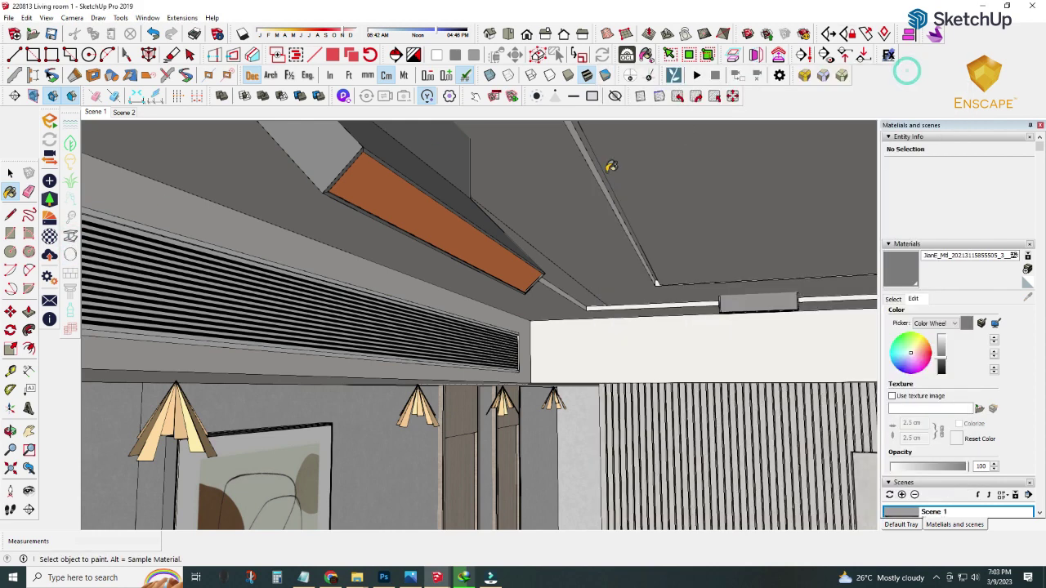
# Step: Sample the grey wall paint, the door wood and the living-room wall paint into the editor
pyautogui.moveTo(607, 163); pyautogui.dragTo(509, 203, button='middle')
pyautogui.keyDown('alt'); pyautogui.click(584, 166); pyautogui.keyUp('alt')
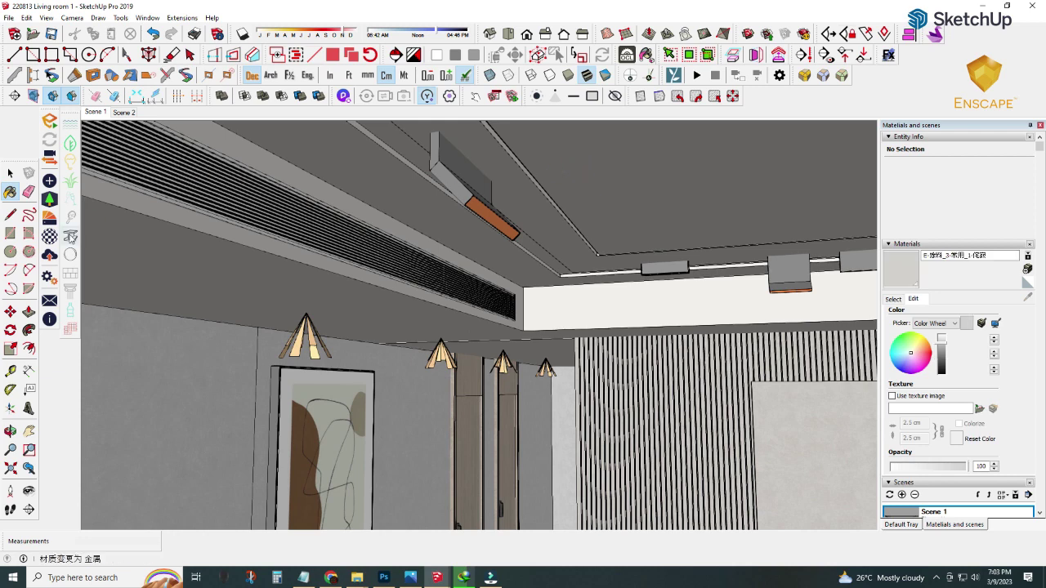
pyautogui.keyDown('alt'); pyautogui.click(232, 212); pyautogui.keyUp('alt')
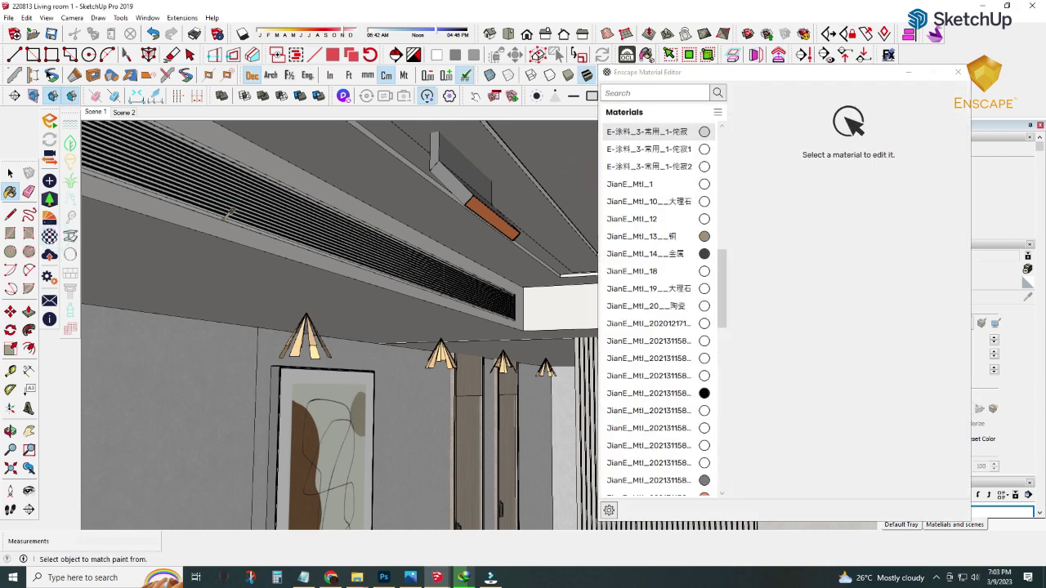
pyautogui.keyDown('alt'); pyautogui.click(196, 368); pyautogui.keyUp('alt')
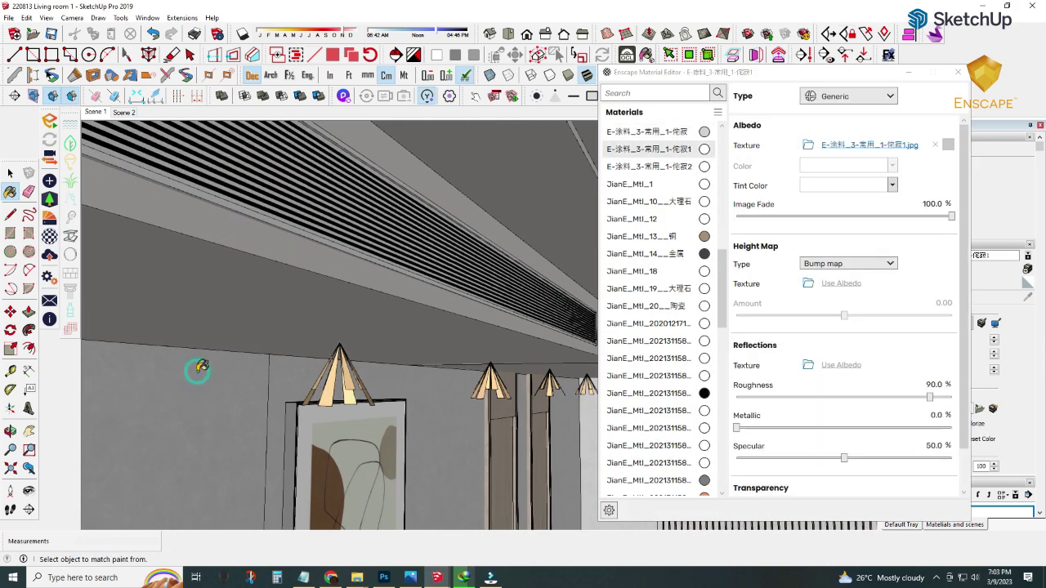
pyautogui.moveTo(203, 361); pyautogui.dragTo(319, 315, button='middle')
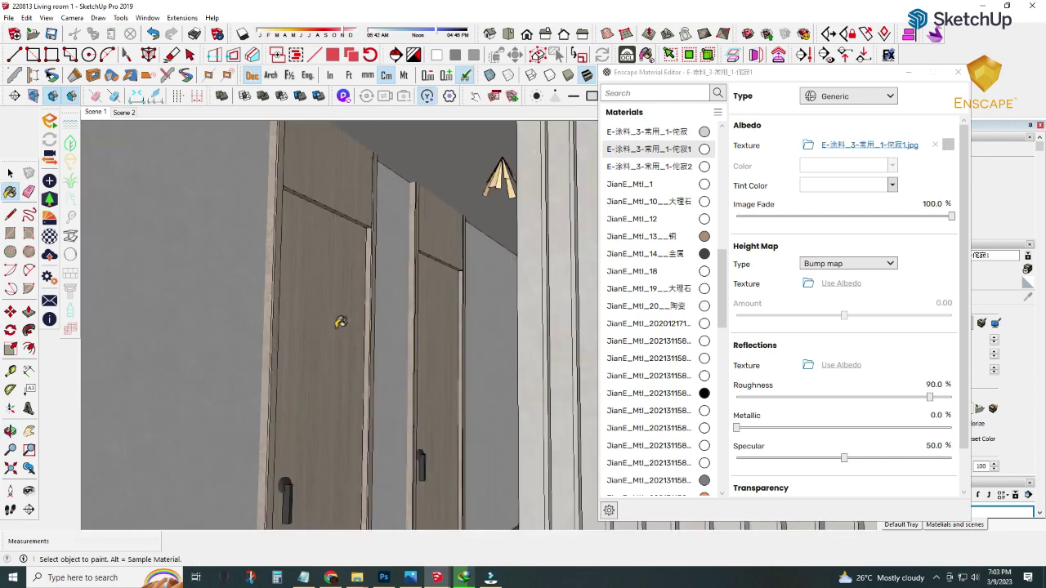
pyautogui.keyDown('alt'); pyautogui.click(318, 315); pyautogui.keyUp('alt')
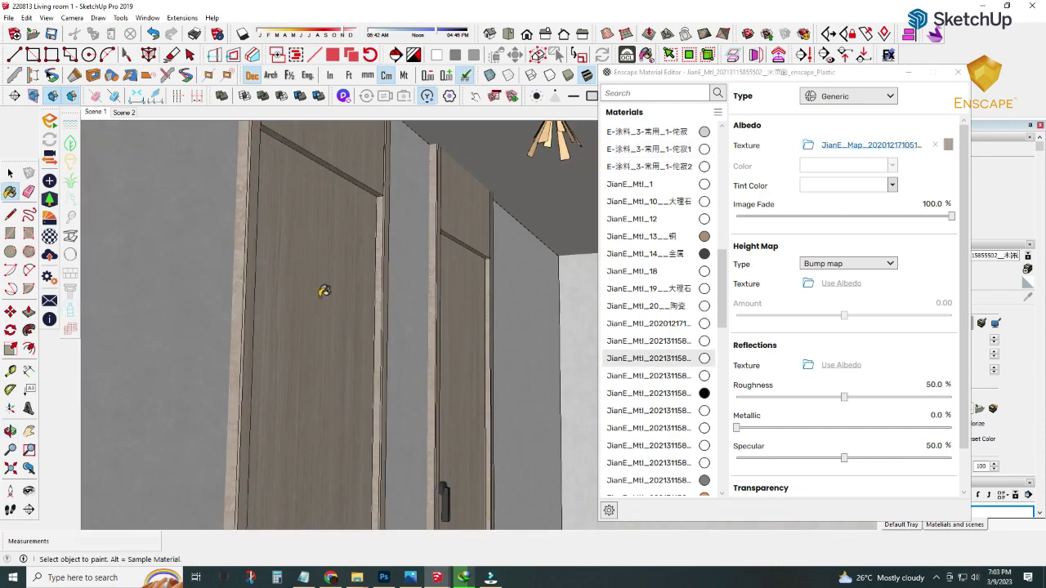
pyautogui.moveTo(324, 292); pyautogui.dragTo(507, 255, button='middle')
pyautogui.keyDown('alt'); pyautogui.click(507, 255); pyautogui.keyUp('alt')
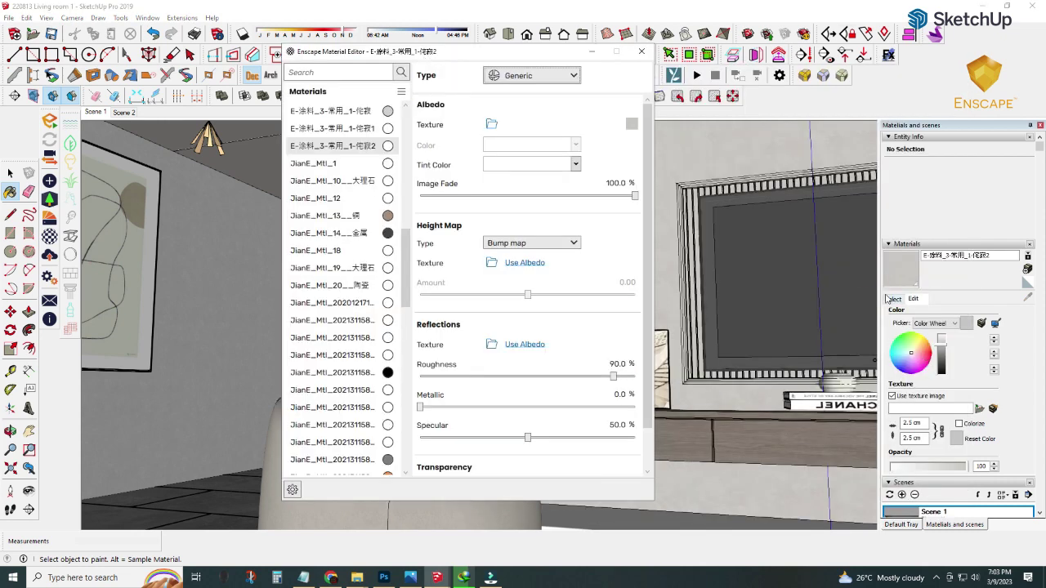
# Step: Load E-涂料_3-常用_1-佗寂1.jpg from the Map folder as the wall paint's texture
pyautogui.click(893, 299)
pyautogui.click(913, 298)
pyautogui.click(979, 407)
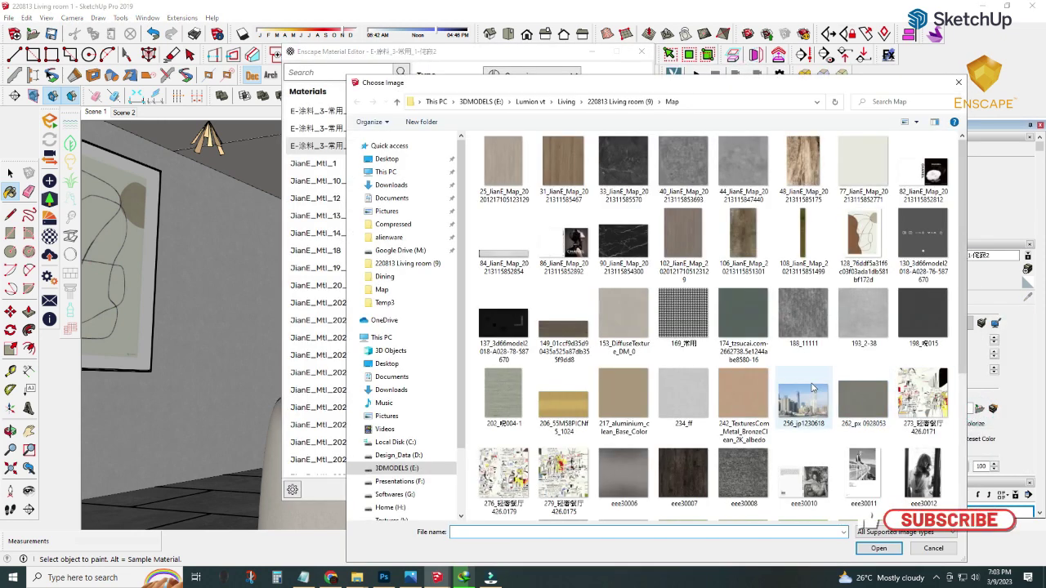
pyautogui.moveTo(572, 82); pyautogui.dragTo(392, 52)
pyautogui.scroll(-3, 587, 321)
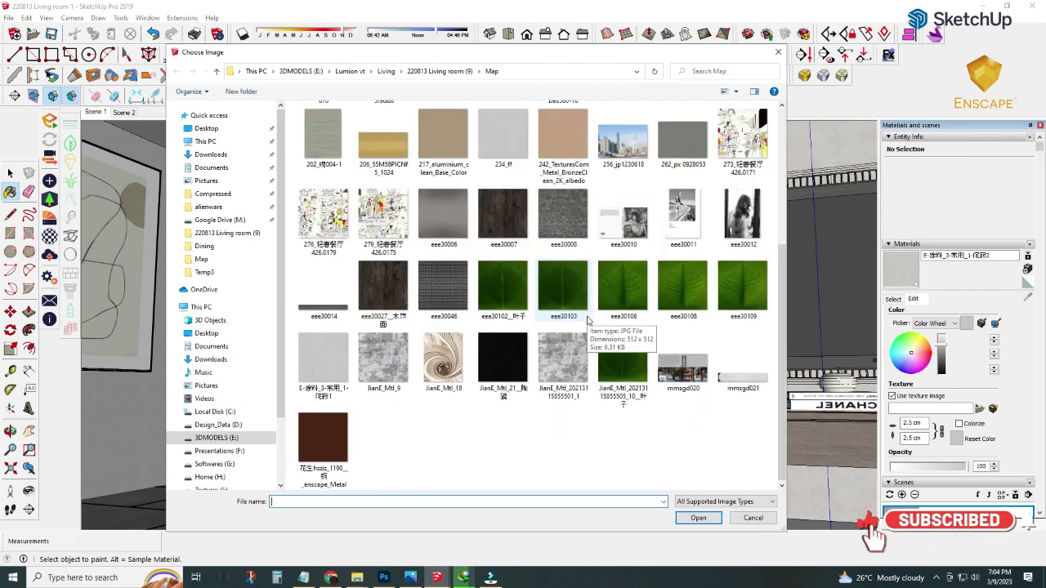
pyautogui.doubleClick(323, 361)
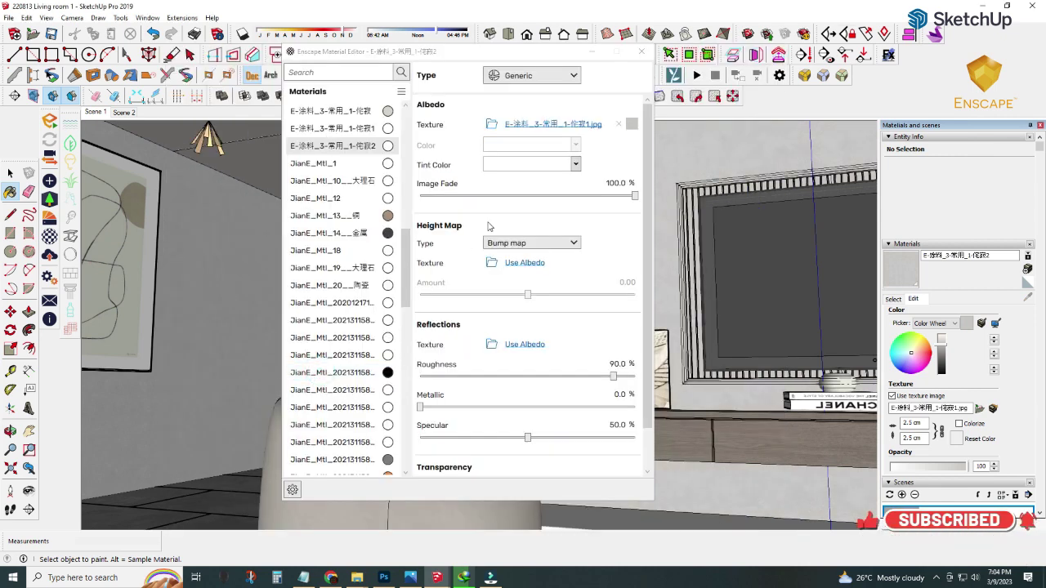
pyautogui.click(592, 52)
pyautogui.click(49, 256)
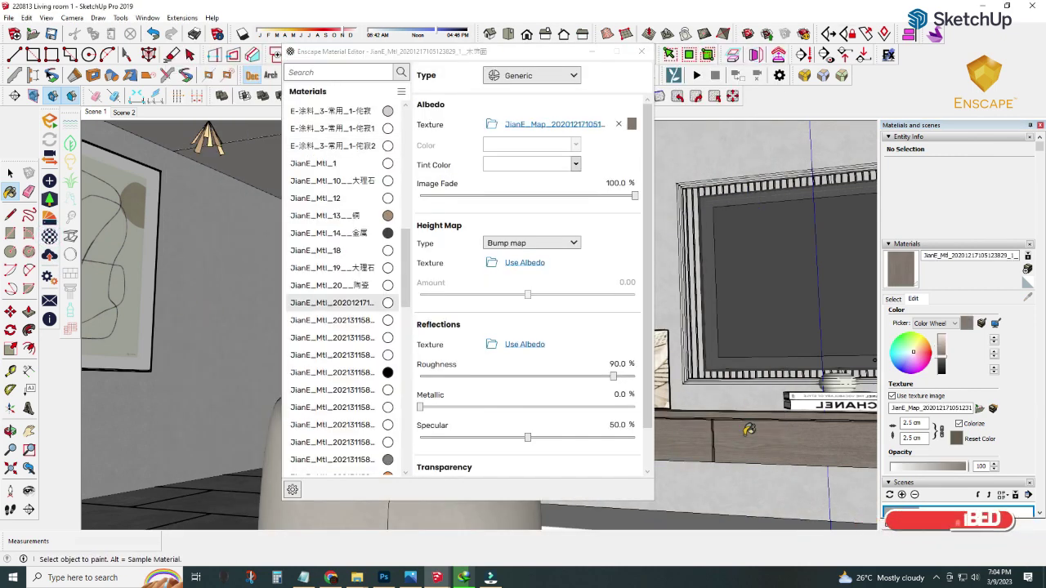
# Step: Make the wood material an Enscape plastic, then sample the TV screen and mirror materials
pyautogui.click(71, 312)
pyautogui.moveTo(539, 54); pyautogui.dragTo(355, 52)
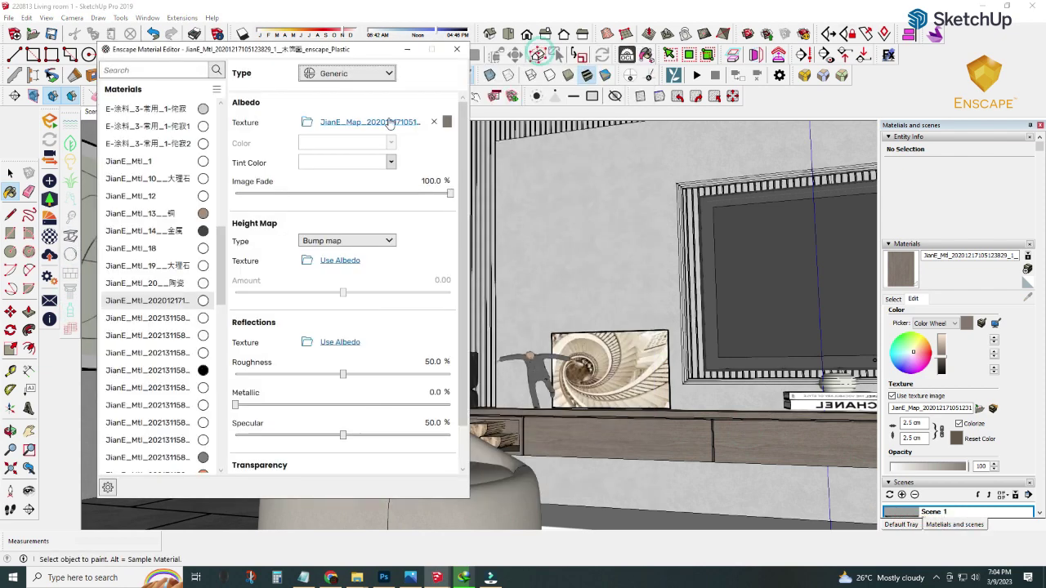
pyautogui.keyDown('alt'); pyautogui.click(759, 259); pyautogui.keyUp('alt')
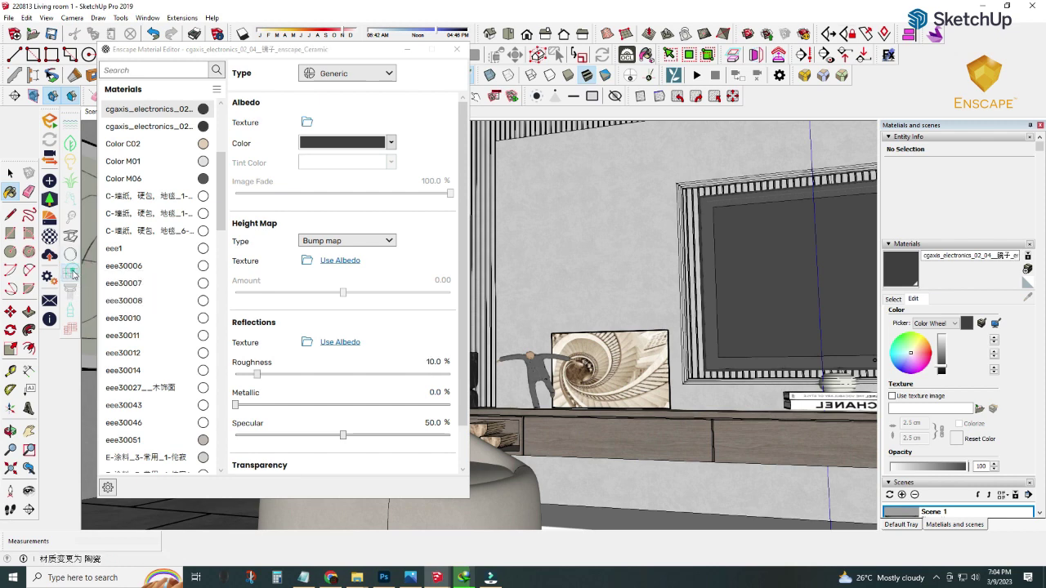
pyautogui.scroll(3, 741, 263)
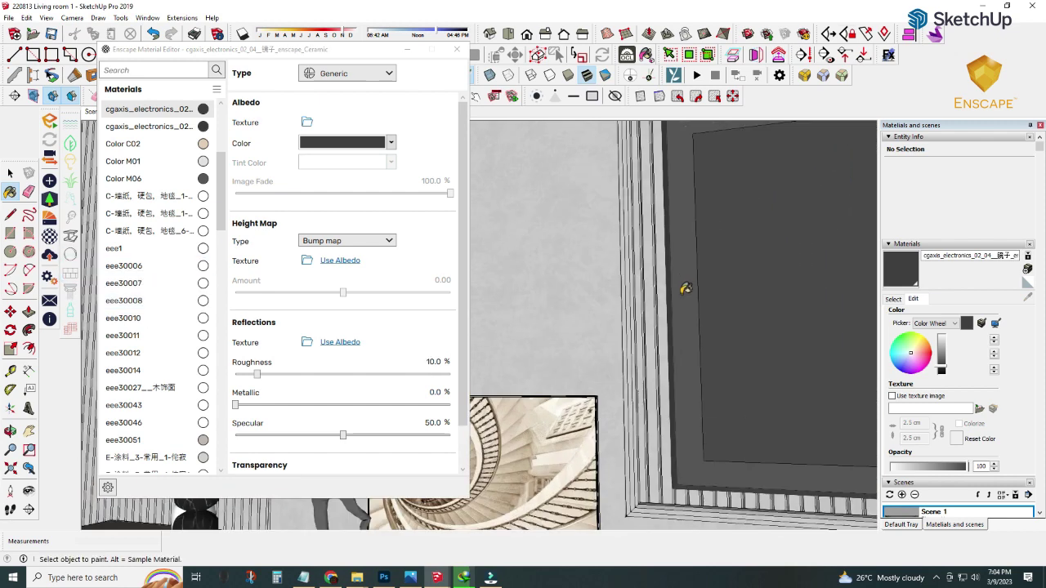
pyautogui.keyDown('alt'); pyautogui.click(689, 275); pyautogui.keyUp('alt')
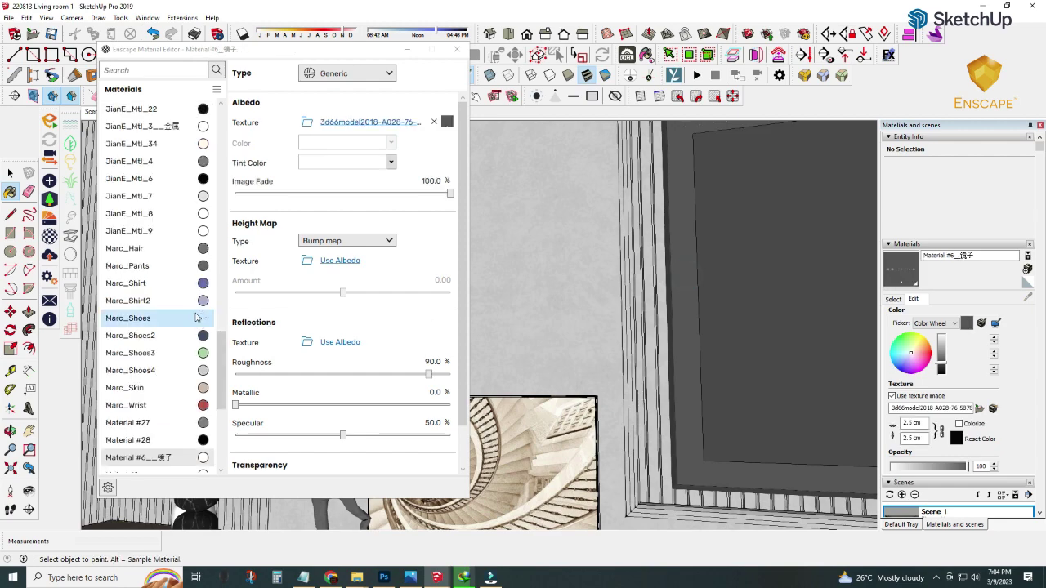
pyautogui.scroll(-5, 564, 300)
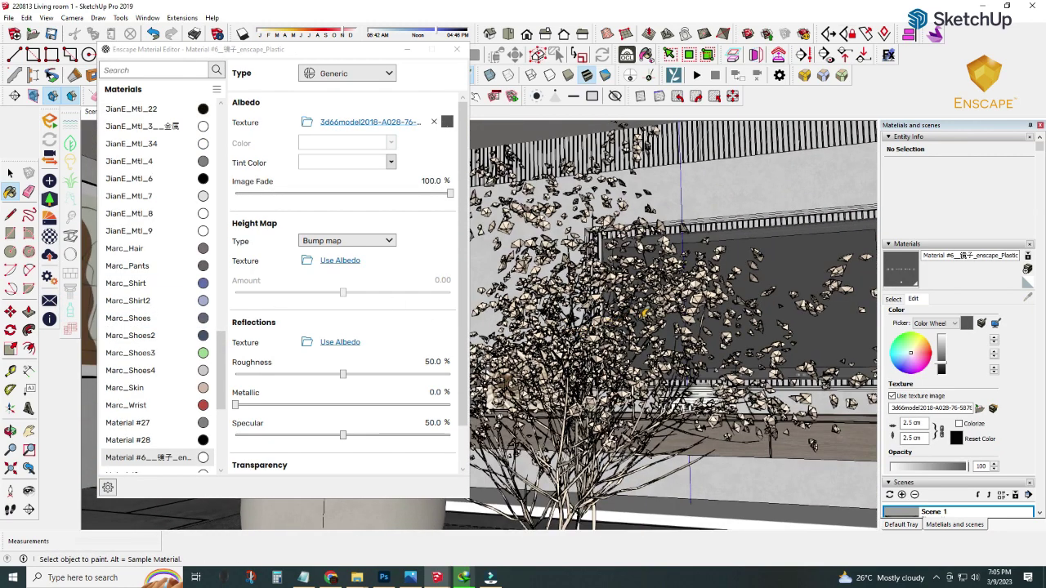
pyautogui.scroll(-4, 609, 192)
pyautogui.scroll(1, 591, 419)
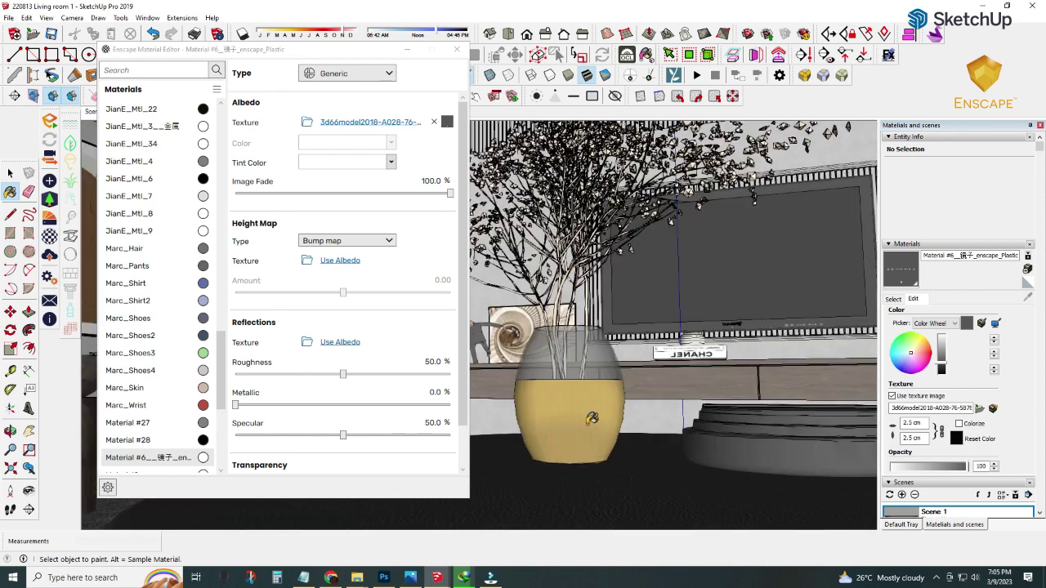
# Step: Sample the vase, Color M06 and wooden round base materials for editing
pyautogui.keyDown('alt'); pyautogui.click(568, 392); pyautogui.keyUp('alt')
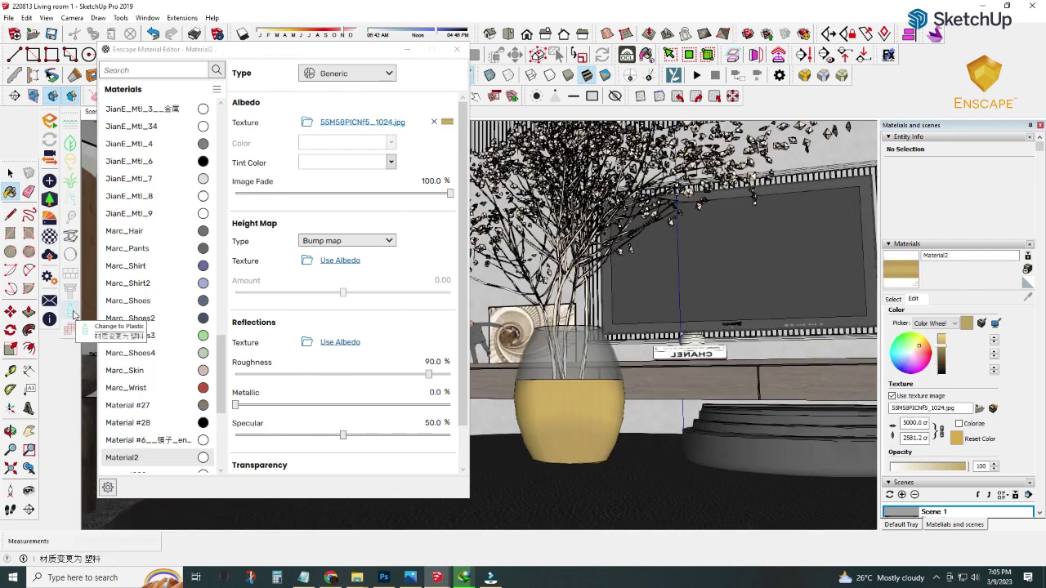
pyautogui.keyDown('alt'); pyautogui.click(602, 357); pyautogui.keyUp('alt')
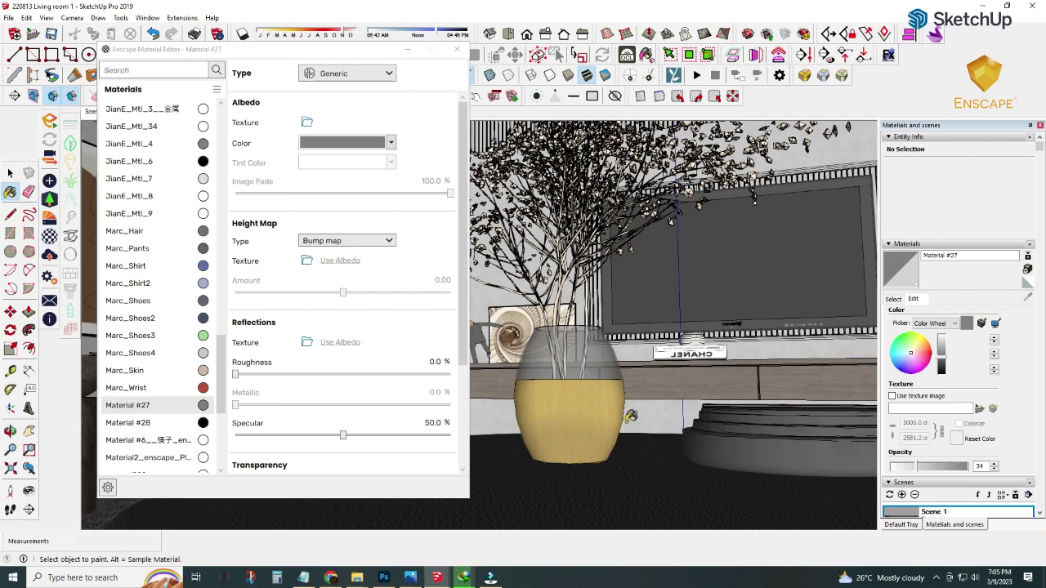
pyautogui.moveTo(631, 416); pyautogui.dragTo(706, 462, button='middle')
pyautogui.keyDown('alt'); pyautogui.click(707, 462); pyautogui.keyUp('alt')
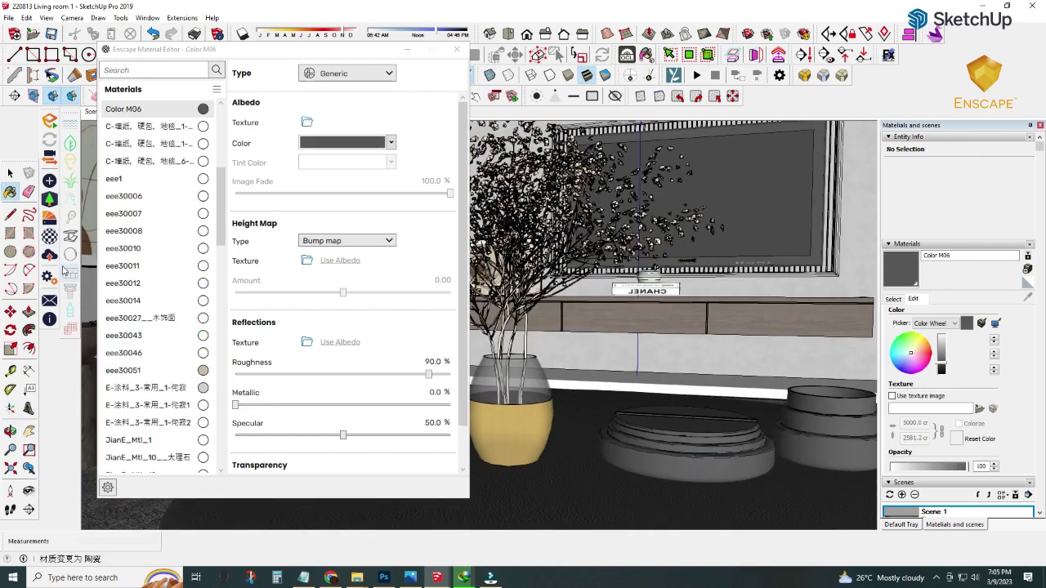
pyautogui.scroll(-5, 658, 357)
pyautogui.scroll(5, 658, 384)
pyautogui.scroll(3, 657, 400)
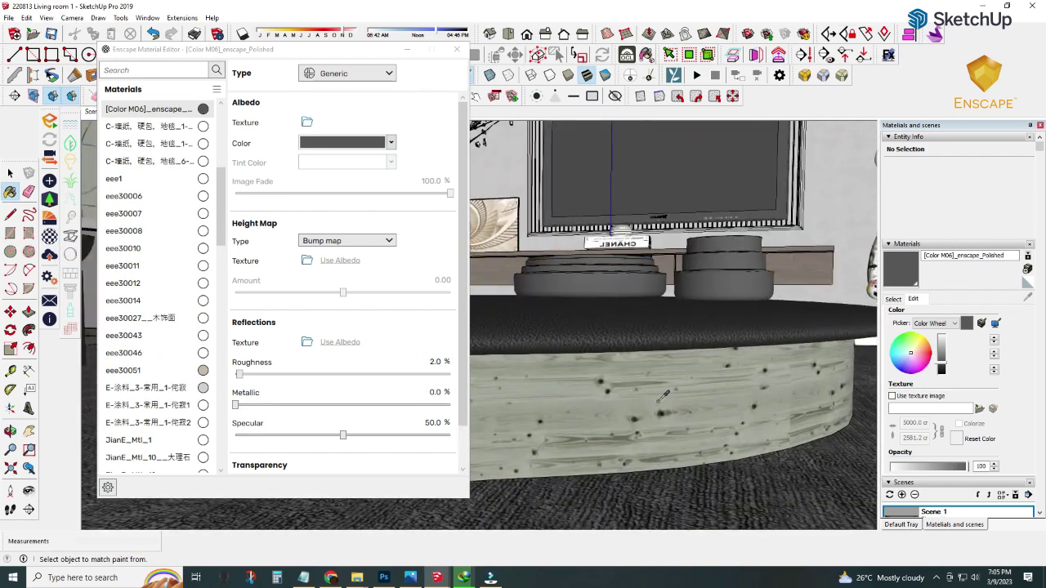
pyautogui.keyDown('alt'); pyautogui.click(658, 403); pyautogui.keyUp('alt')
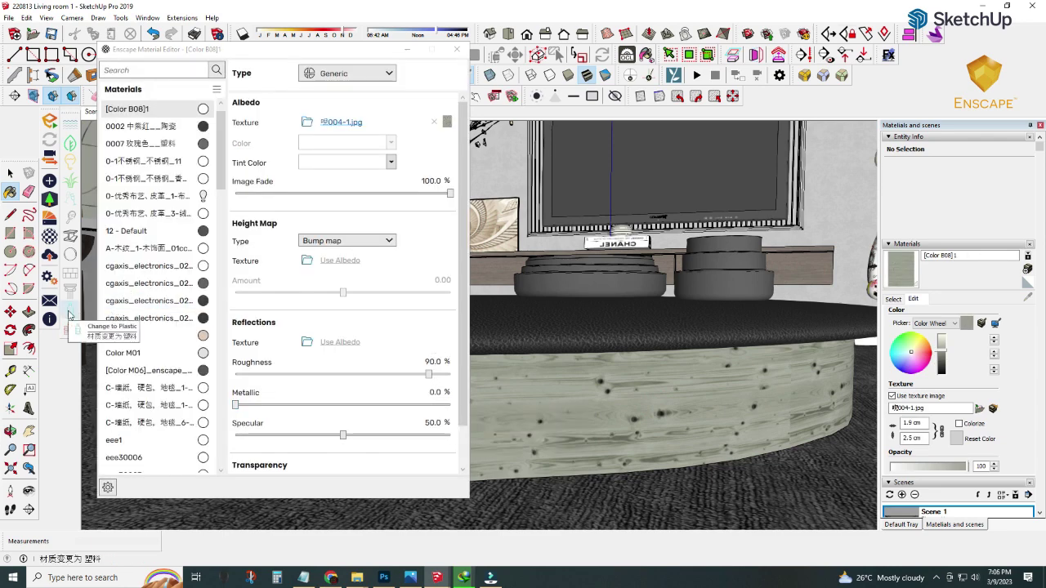
# Step: Set the dark tabletop material's roughness to 20%
pyautogui.scroll(-2, 602, 388)
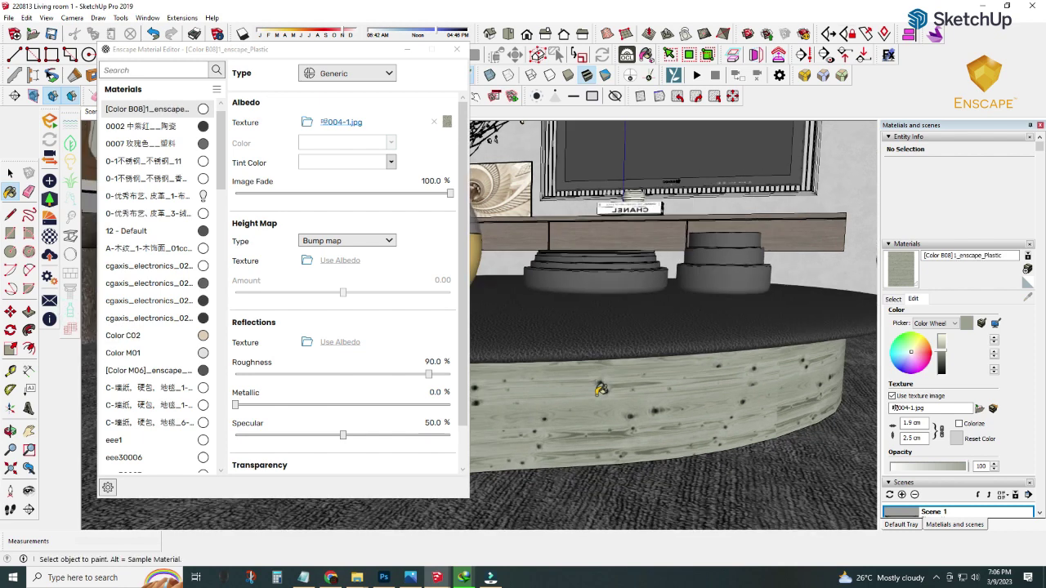
pyautogui.scroll(-2, 602, 389)
pyautogui.keyDown('alt'); pyautogui.click(594, 353); pyautogui.keyUp('alt')
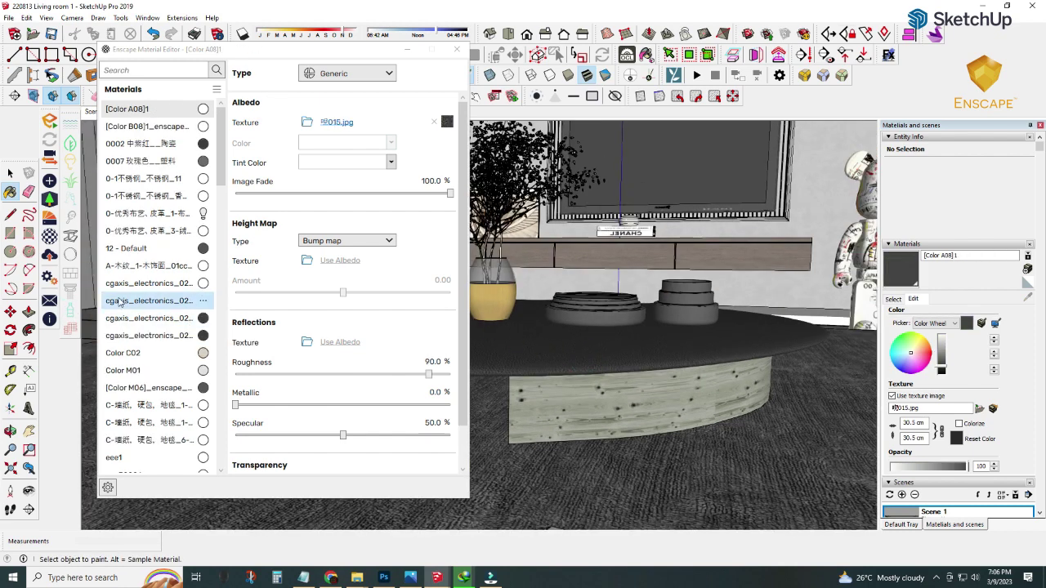
pyautogui.moveTo(428, 374); pyautogui.dragTo(278, 373)
pyautogui.scroll(-2, 694, 363)
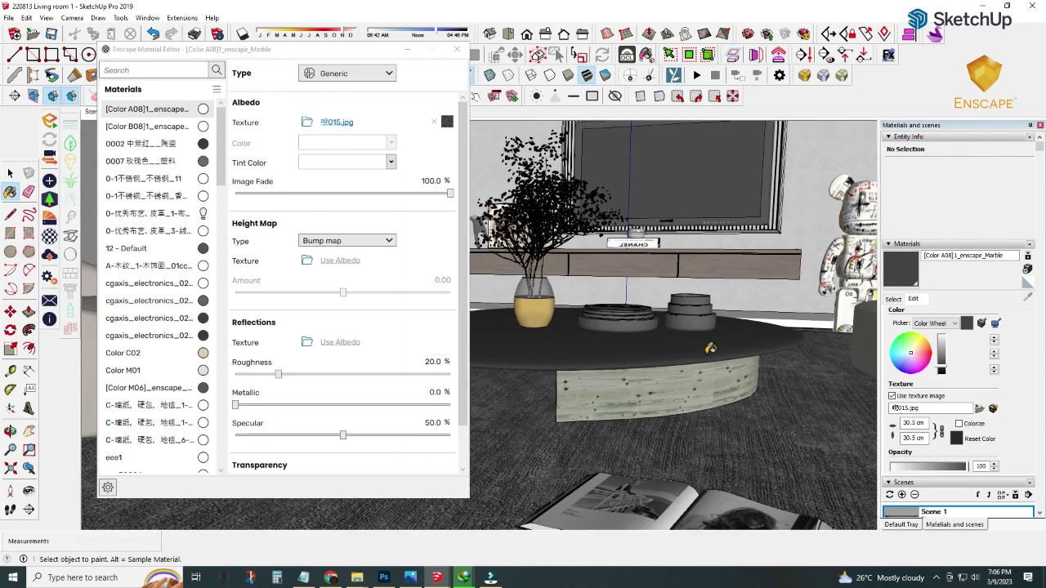
pyautogui.scroll(-2, 694, 364)
# Step: Give the carpet material a height map from its own texture, 11111.jpg
pyautogui.keyDown('alt'); pyautogui.click(547, 448); pyautogui.keyUp('alt')
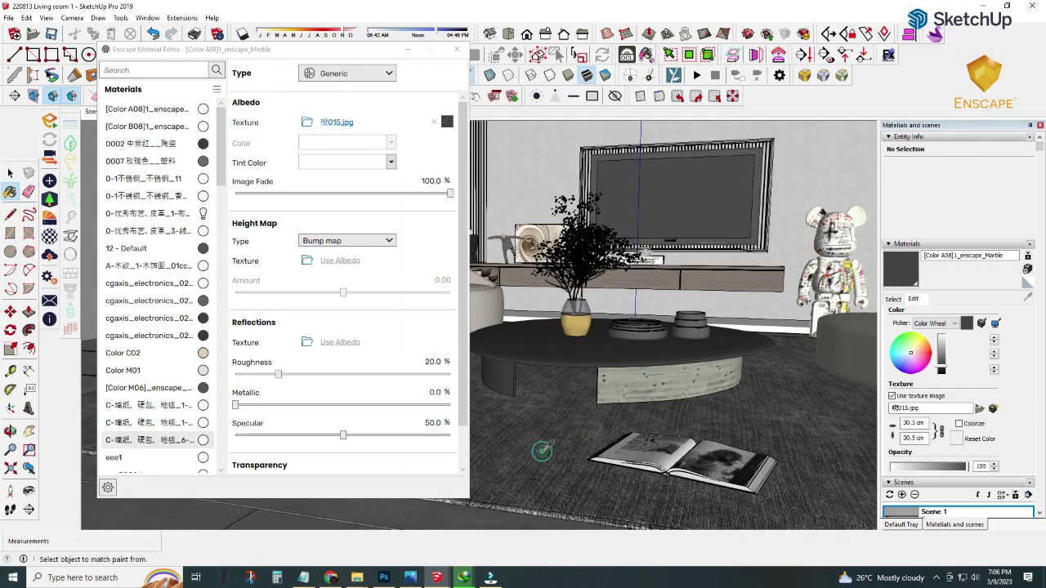
pyautogui.click(308, 260)
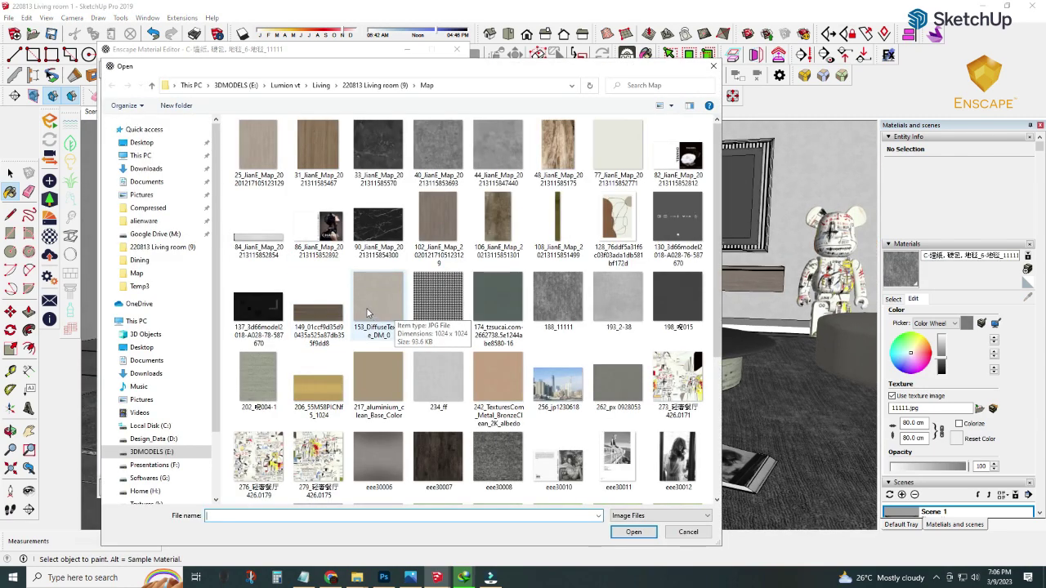
pyautogui.press('Escape')
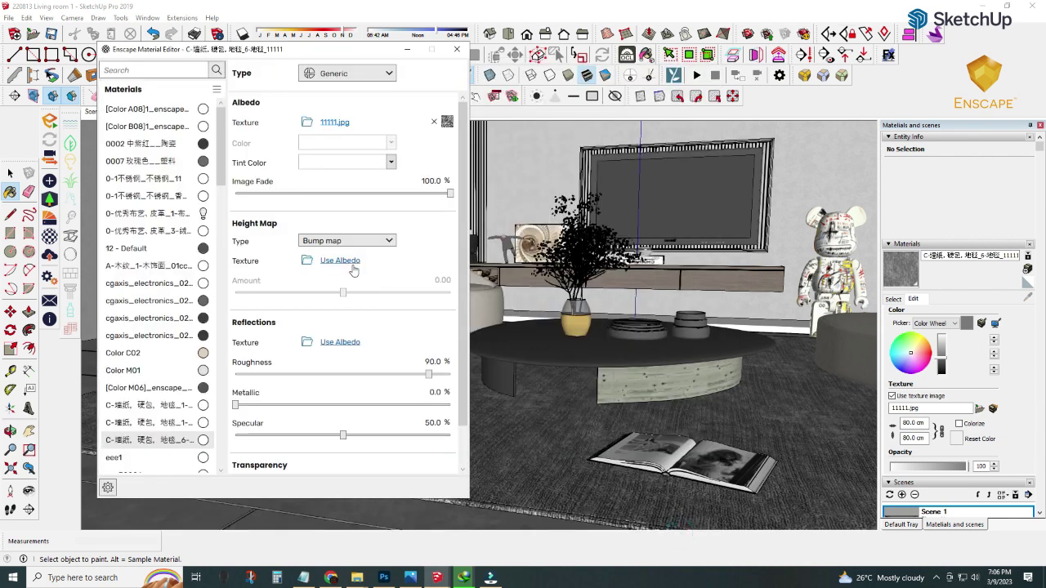
pyautogui.click(407, 50)
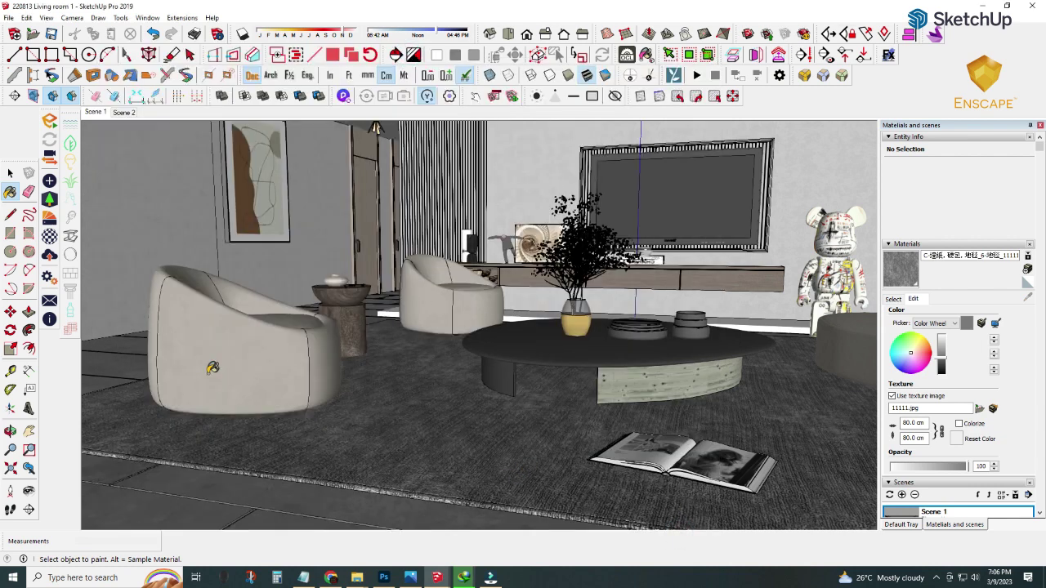
pyautogui.scroll(5, 213, 368)
pyautogui.scroll(-2, 229, 322)
pyautogui.scroll(4, 443, 433)
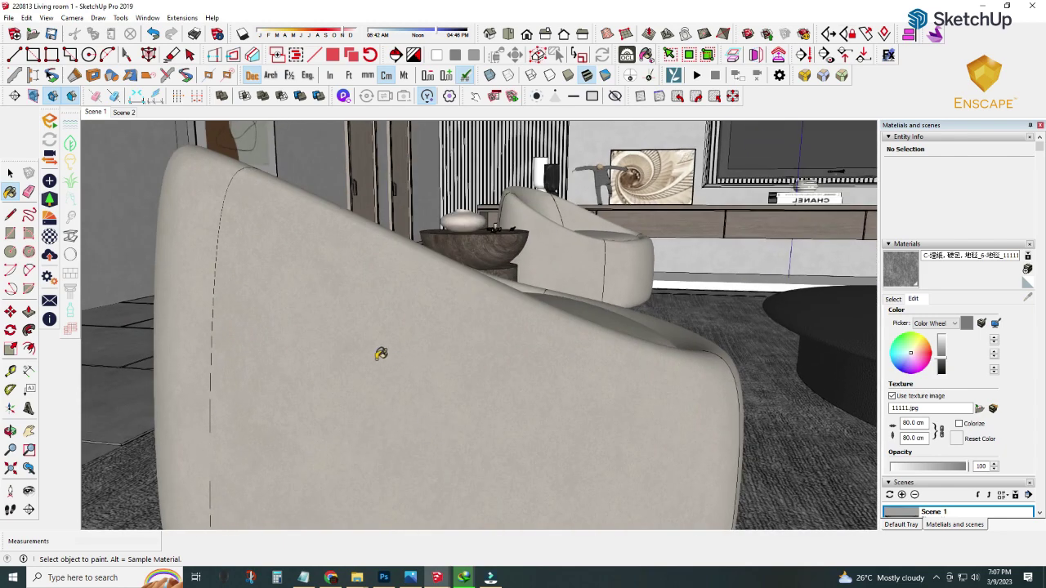
pyautogui.keyDown('alt'); pyautogui.click(488, 388); pyautogui.keyUp('alt')
# Step: Load Cloth bump from the Normal maps folder as the armchair fabric's height map
pyautogui.keyDown('alt'); pyautogui.click(583, 391); pyautogui.keyUp('alt')
pyautogui.click(308, 262)
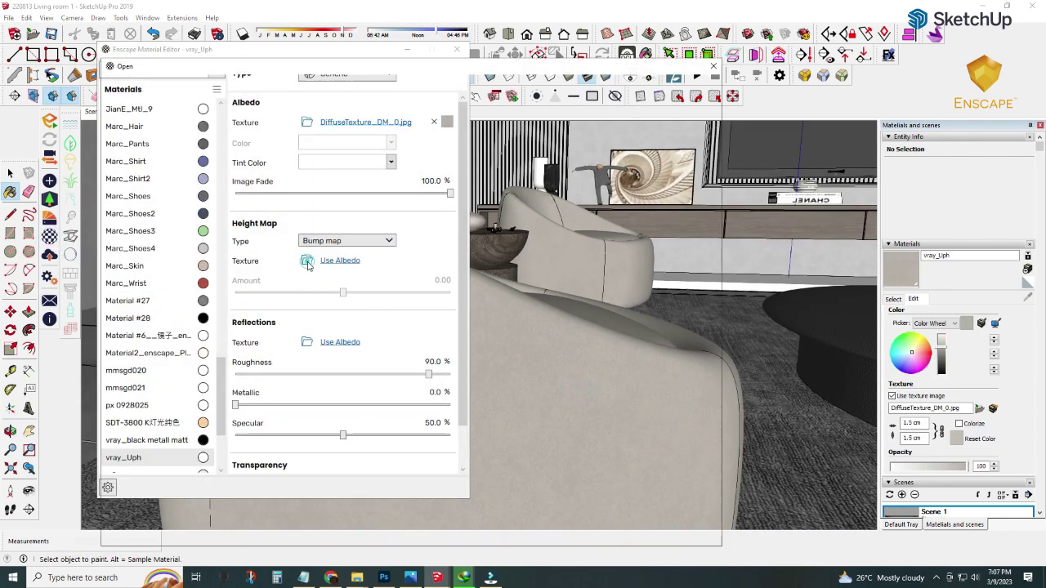
pyautogui.scroll(-1, 217, 421)
pyautogui.scroll(-1, 217, 421)
pyautogui.click(147, 456)
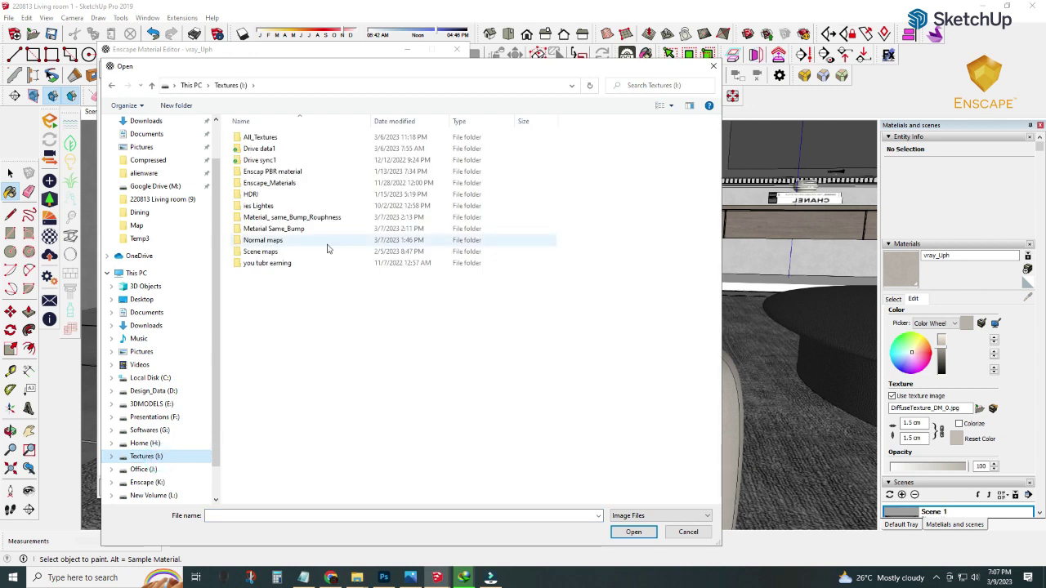
pyautogui.doubleClick(296, 234)
pyautogui.click(112, 85)
pyautogui.doubleClick(246, 241)
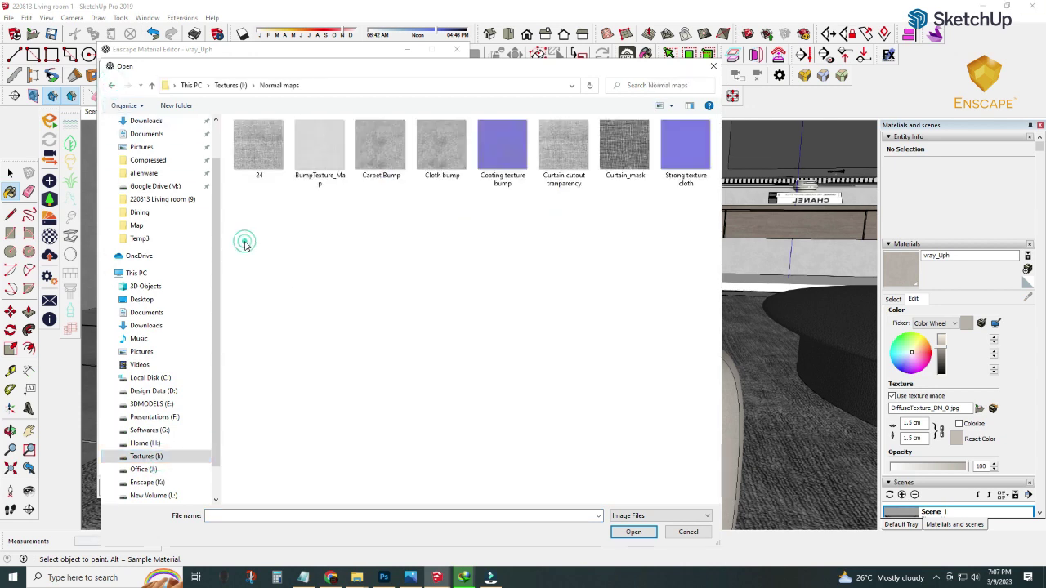
pyautogui.doubleClick(433, 177)
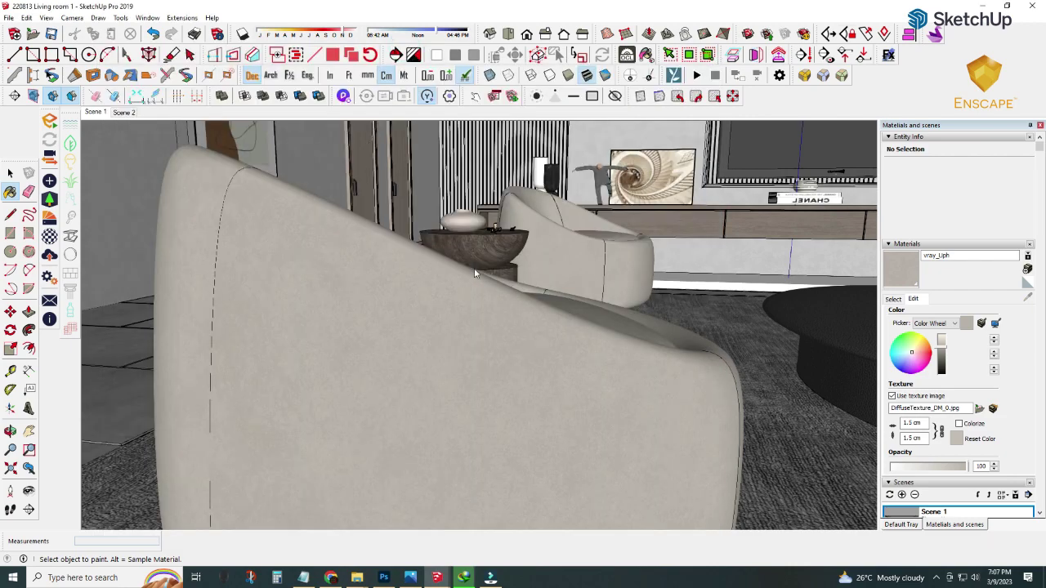
pyautogui.scroll(-5, 474, 273)
pyautogui.scroll(-5, 451, 297)
# Step: Load BumpTexture_Map as the sofa cushion material's height map
pyautogui.moveTo(449, 300); pyautogui.dragTo(760, 325, button='middle')
pyautogui.scroll(5, 760, 325)
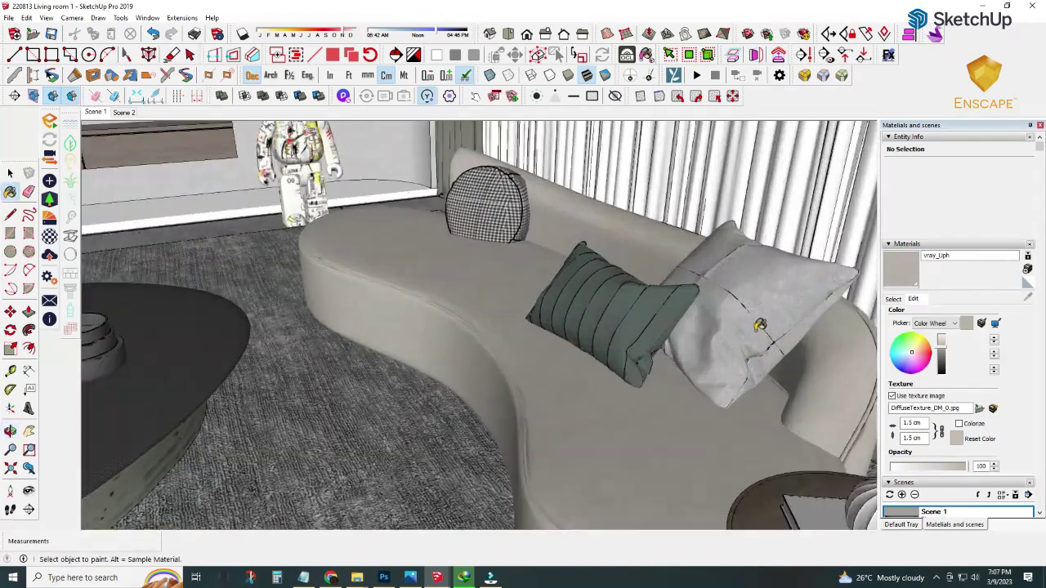
pyautogui.scroll(3, 760, 325)
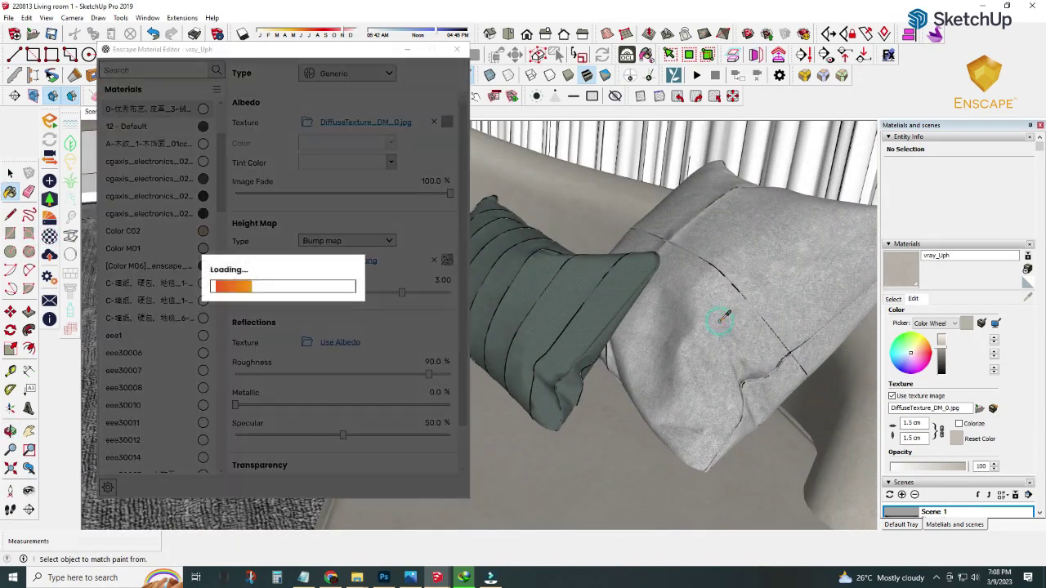
pyautogui.keyDown('alt'); pyautogui.click(718, 322); pyautogui.keyUp('alt')
pyautogui.click(307, 260)
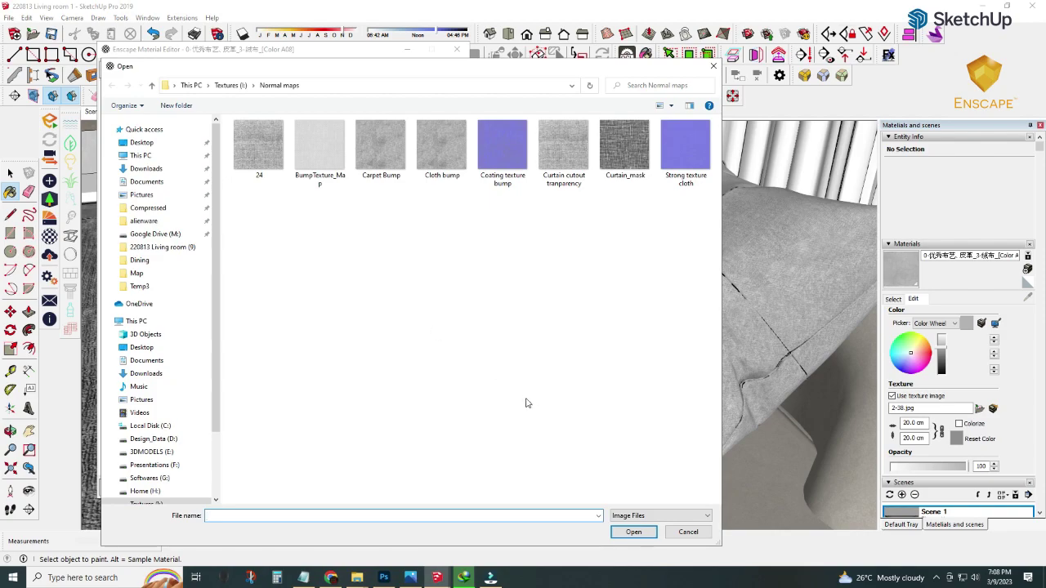
pyautogui.doubleClick(322, 181)
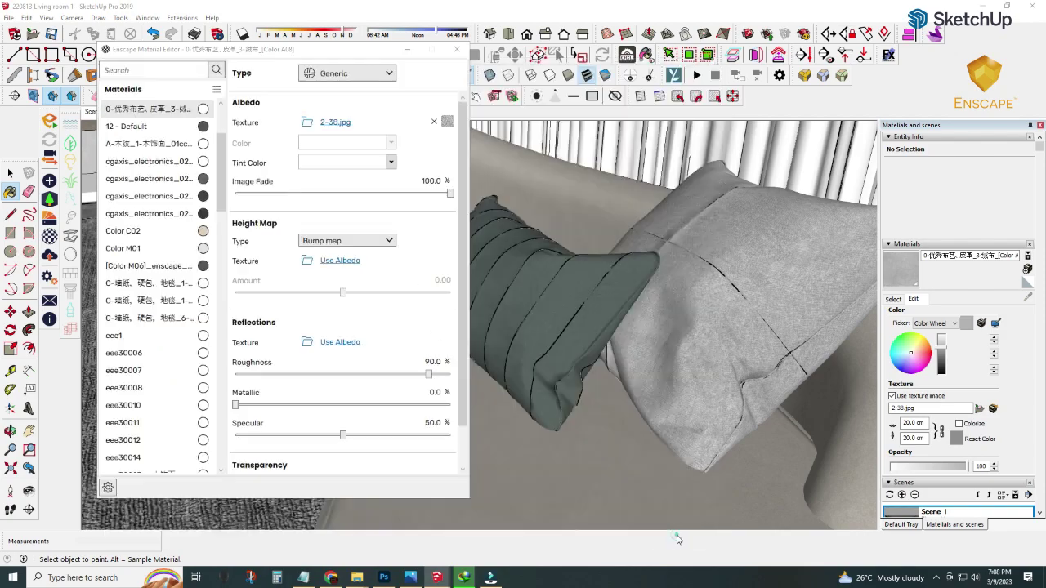
pyautogui.scroll(-5, 549, 362)
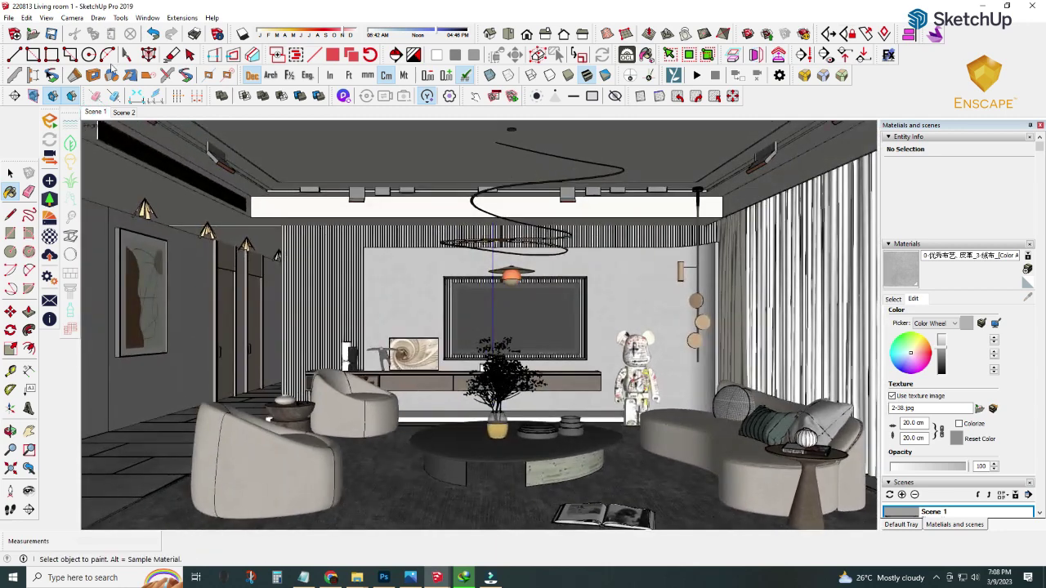
# Step: Save the model, start Enscape and dock its render window beside SketchUp
pyautogui.click(51, 34)
pyautogui.click(1005, 7)
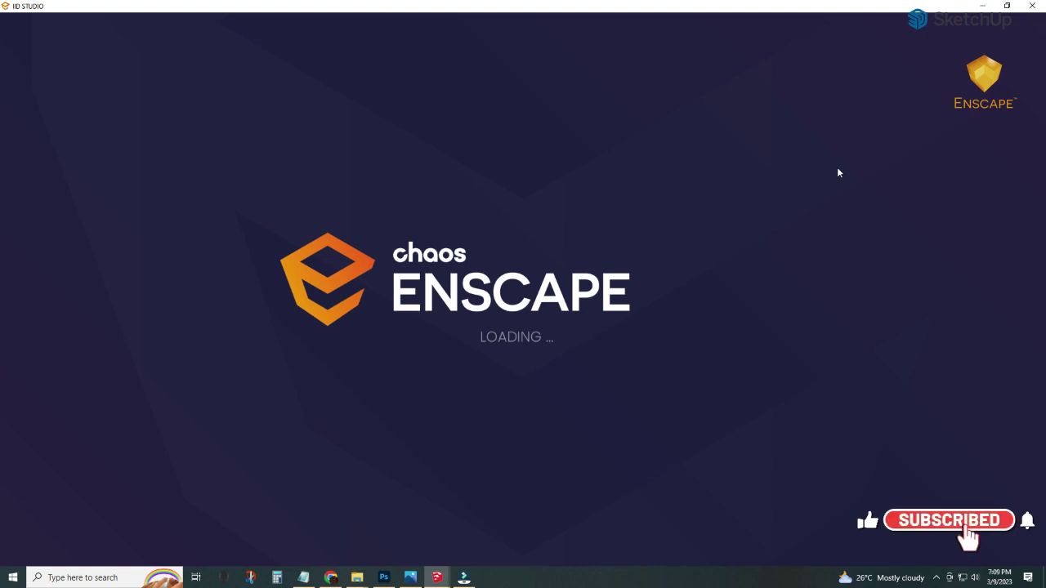
pyautogui.click(1007, 5)
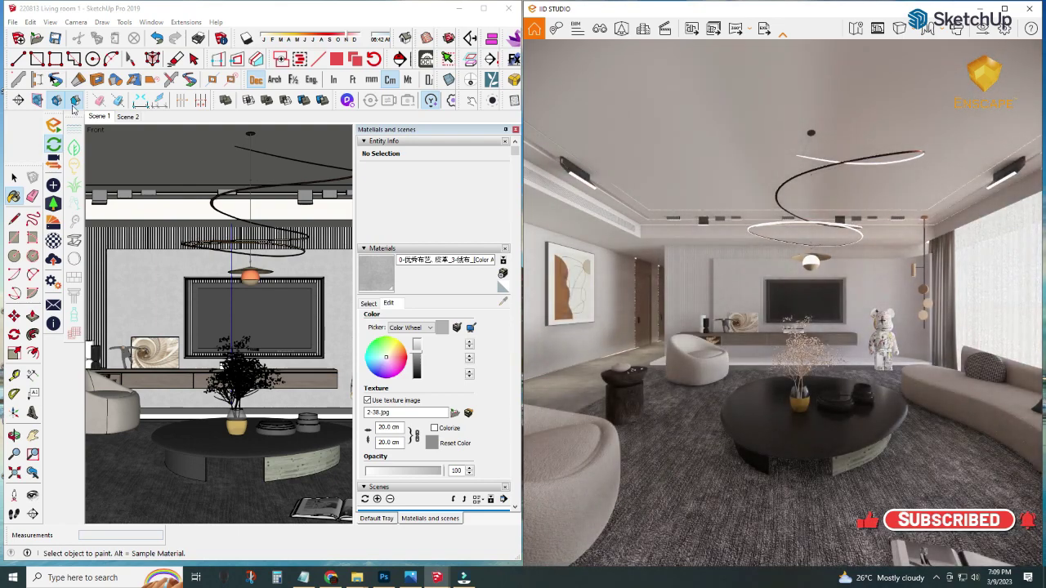
# Step: Select the section plane from an exterior view, abandon moving it, and maximize the Enscape render
pyautogui.click(99, 117)
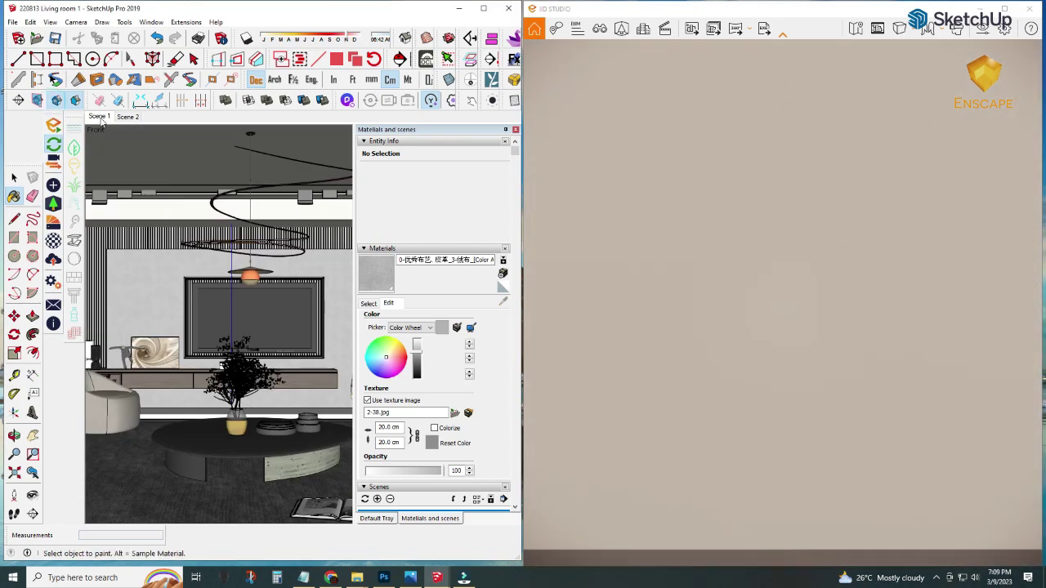
pyautogui.scroll(-5, 245, 327)
pyautogui.moveTo(205, 327); pyautogui.dragTo(250, 338, button='middle')
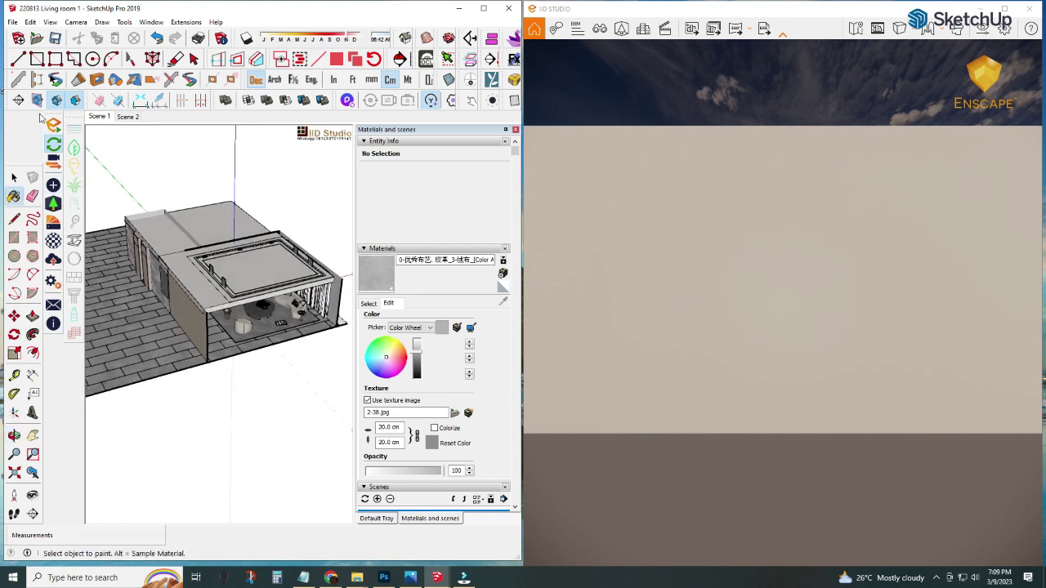
pyautogui.click(14, 178)
pyautogui.click(339, 321)
pyautogui.press('m')
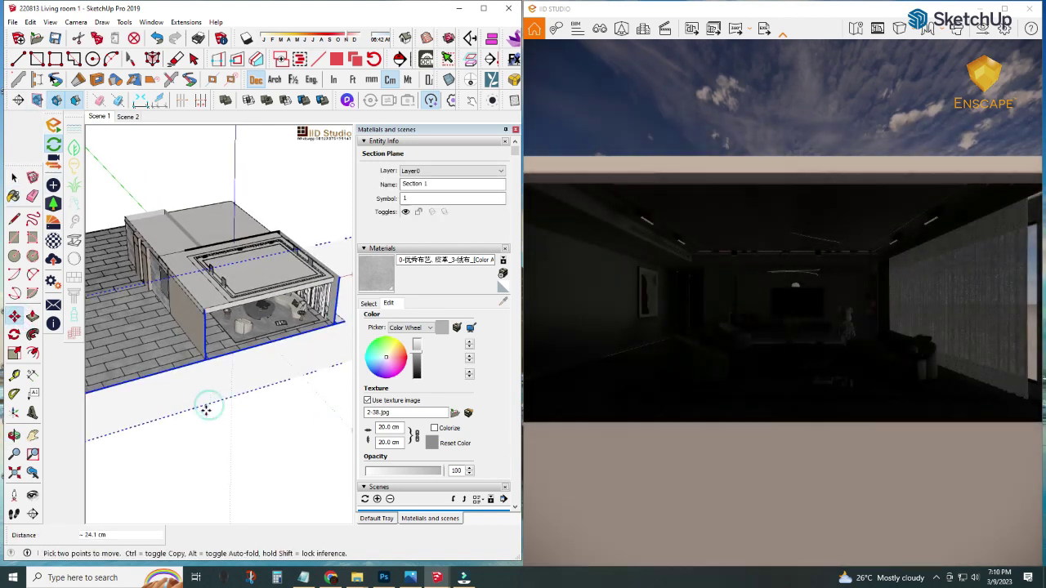
pyautogui.press('space')
pyautogui.click(208, 406)
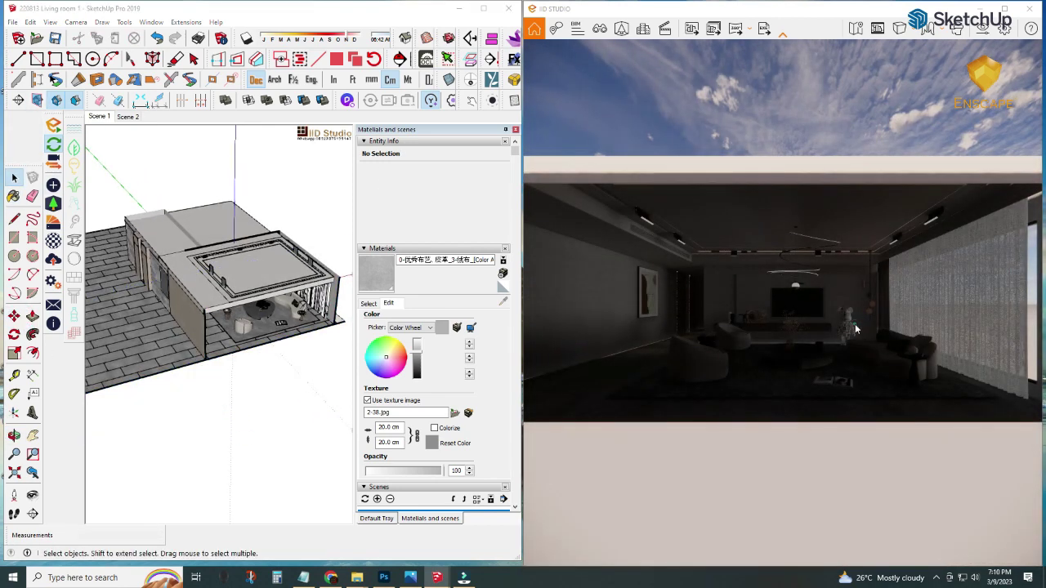
pyautogui.click(1012, 8)
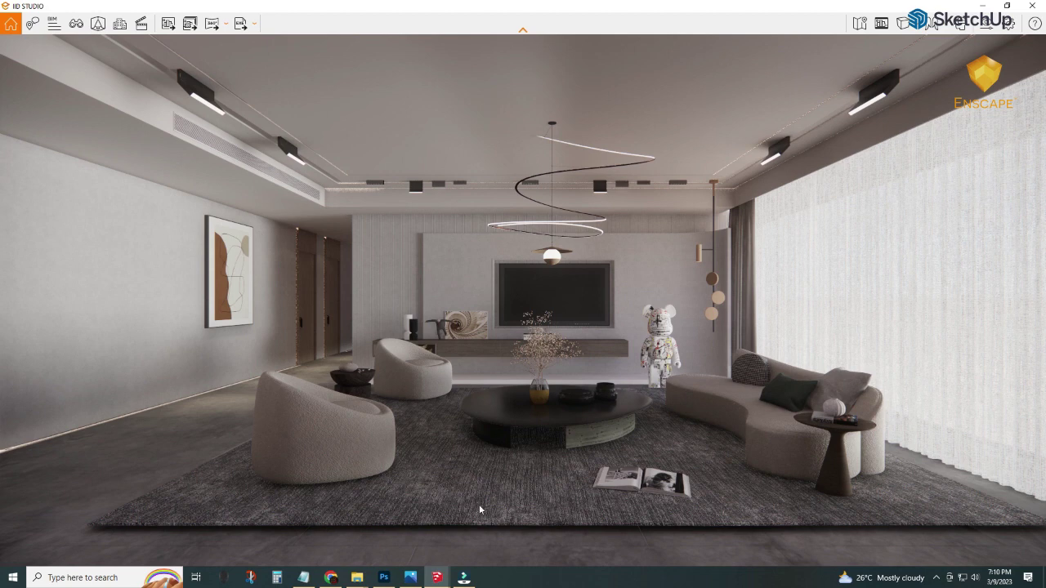
pyautogui.moveTo(410, 578)
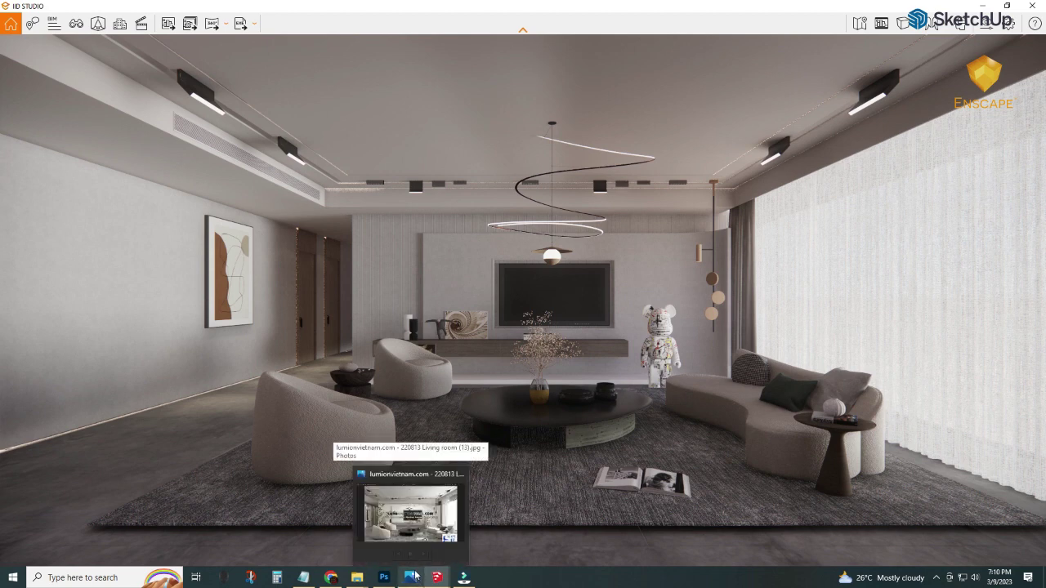
# Step: Select the rug component near the TV wall and move it 3.6 cm
pyautogui.click(349, 523)
pyautogui.scroll(5, 226, 308)
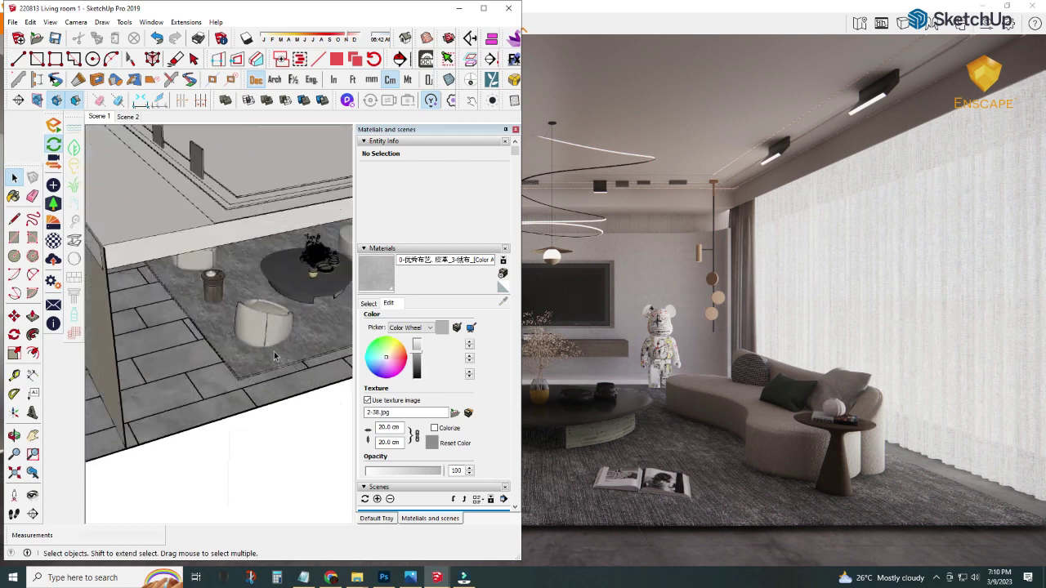
pyautogui.scroll(3, 234, 362)
pyautogui.moveTo(233, 362)
pyautogui.mouseDown(button='middle')
pyautogui.moveTo(172, 380)
pyautogui.moveTo(185, 435)
pyautogui.moveTo(287, 421)
pyautogui.mouseUp(button='middle')
pyautogui.scroll(3, 185, 436)
pyautogui.click(287, 422)
pyautogui.press('m')
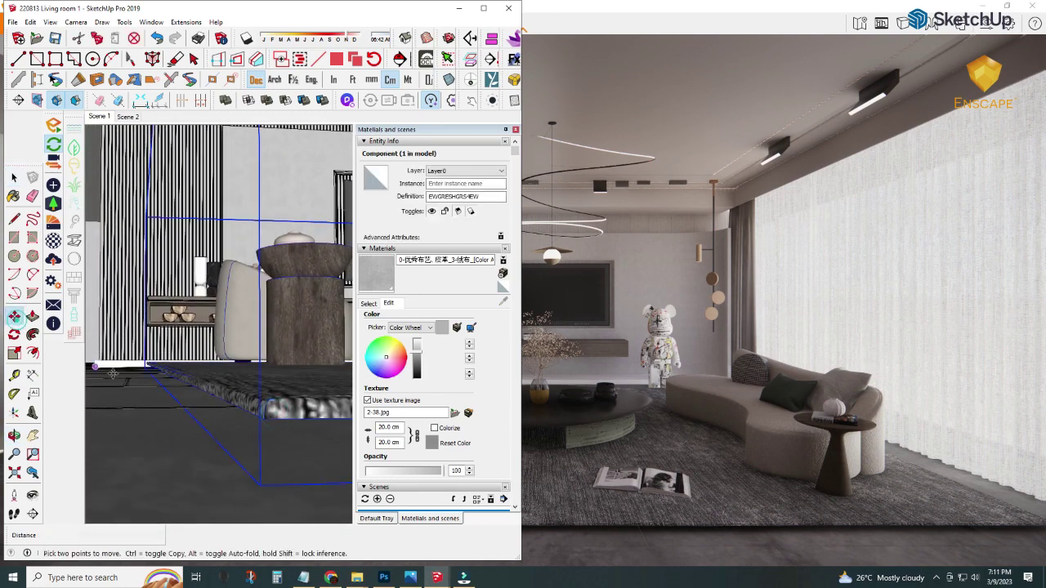
pyautogui.click(263, 420)
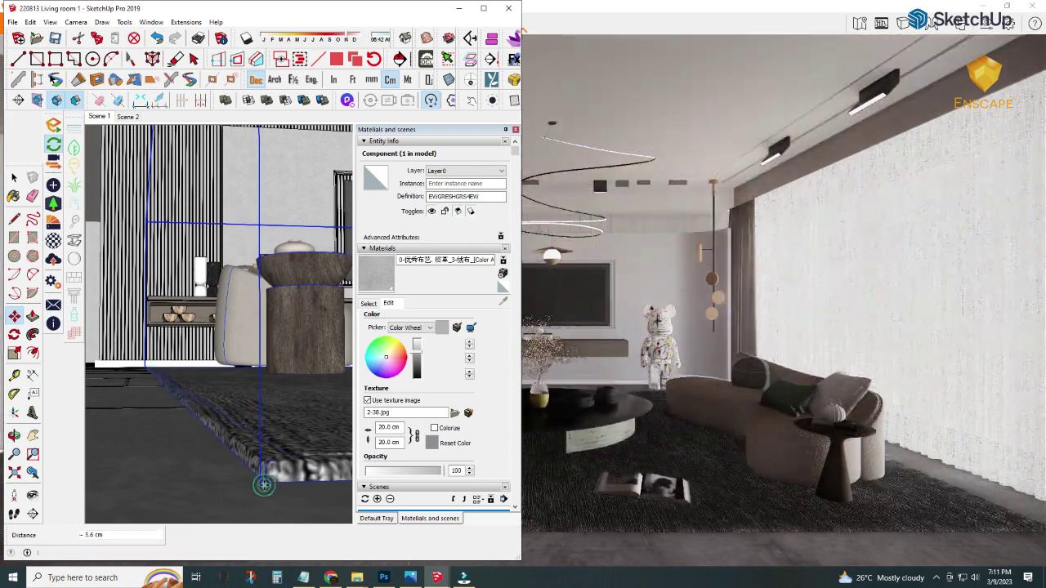
# Step: Start importing a Visual Settings preset from file, then bring the Notepad note forward
pyautogui.click(650, 29)
pyautogui.click(903, 23)
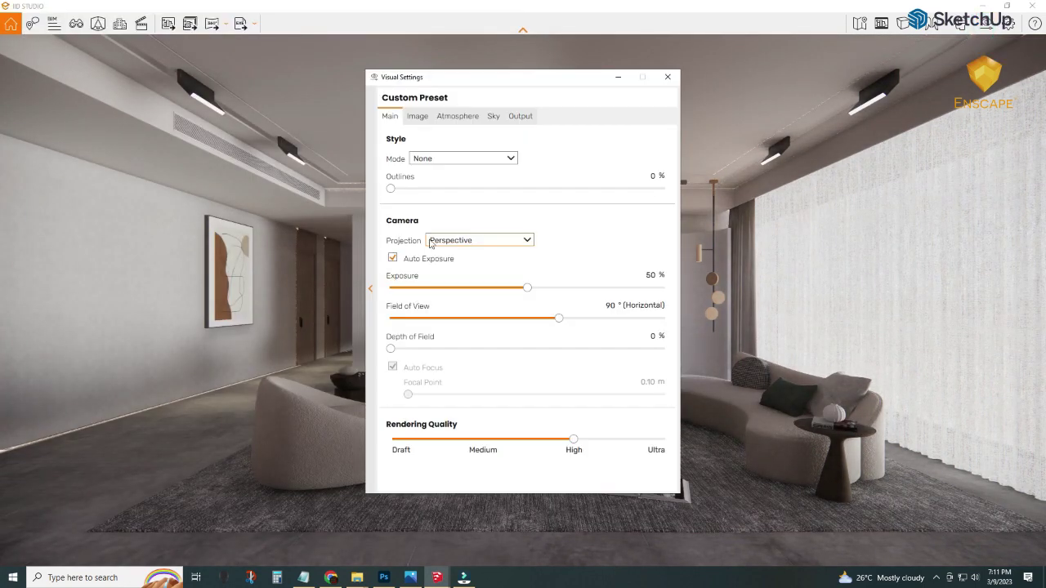
pyautogui.click(371, 287)
pyautogui.click(504, 120)
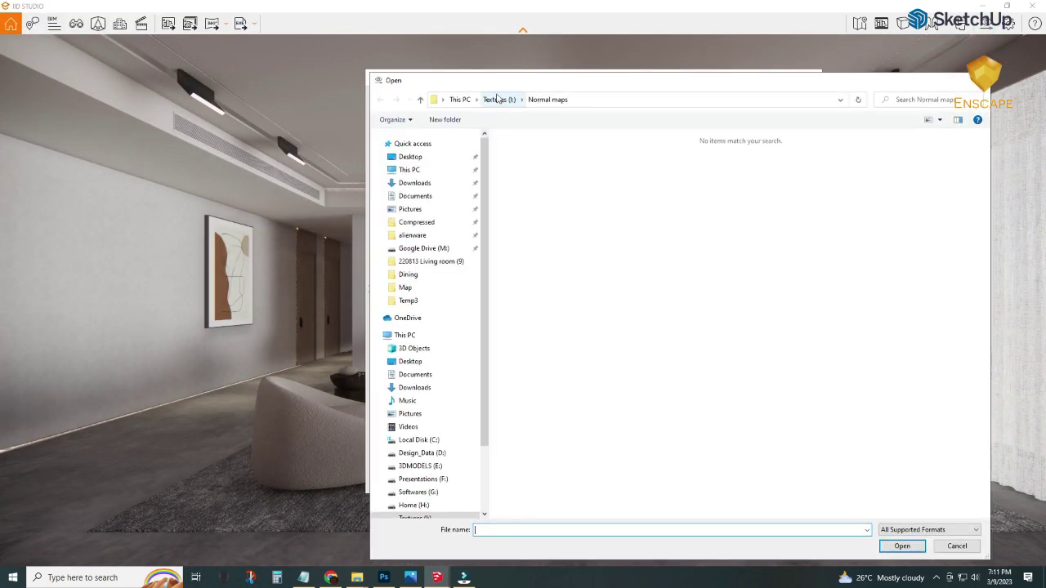
pyautogui.click(304, 578)
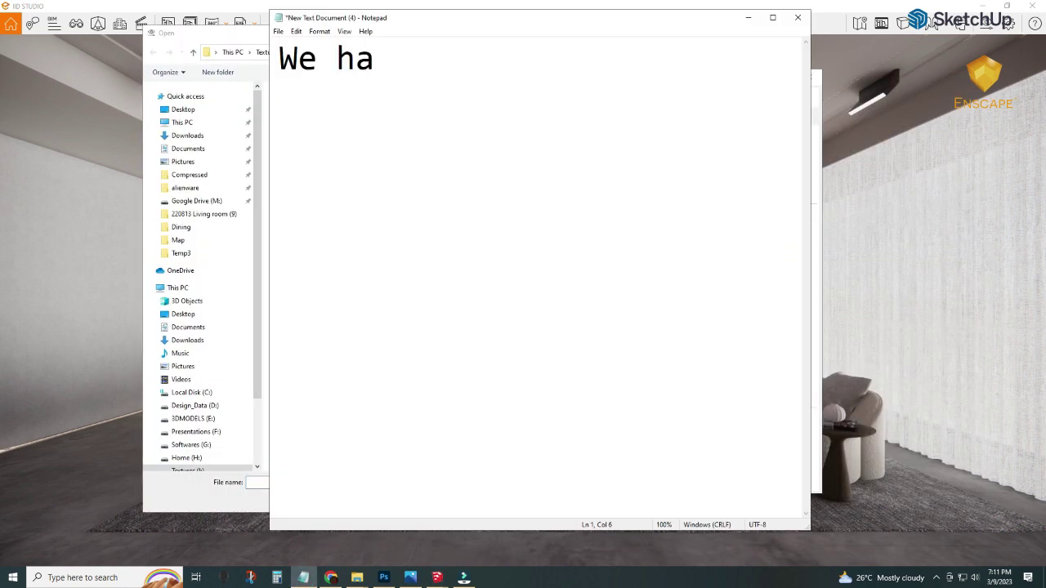
# Step: Fix the typo in the note announcing IId Studio's Enscape render setup
pyautogui.hotkey('shift', 'Left')
pyautogui.hotkey('shift', 'Left')
pyautogui.write('w')
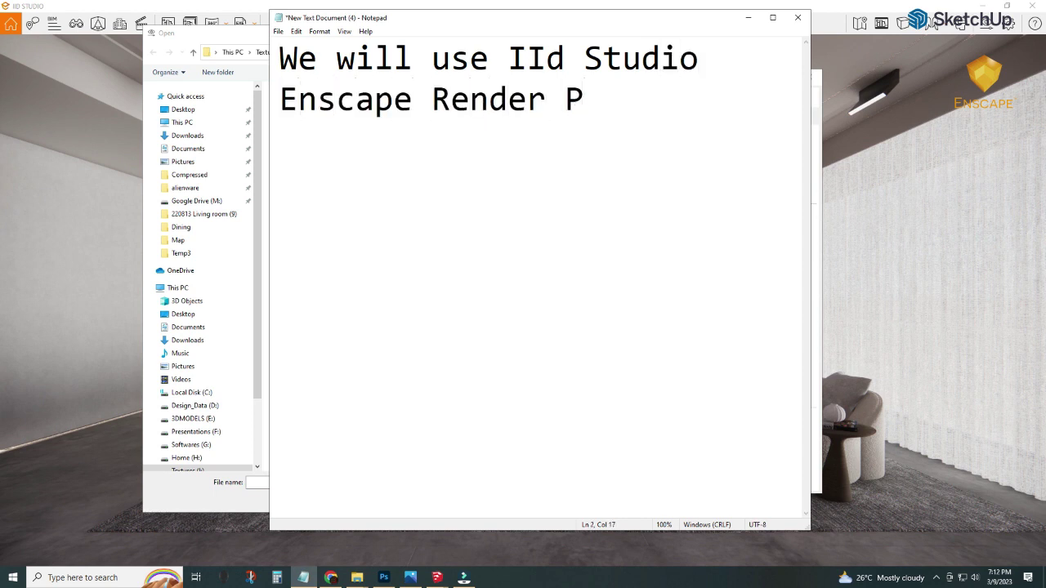
# Step: Import iidstudio_C017_Preset from the IID Studio Preset folder on Enscape (K:)
pyautogui.click(747, 17)
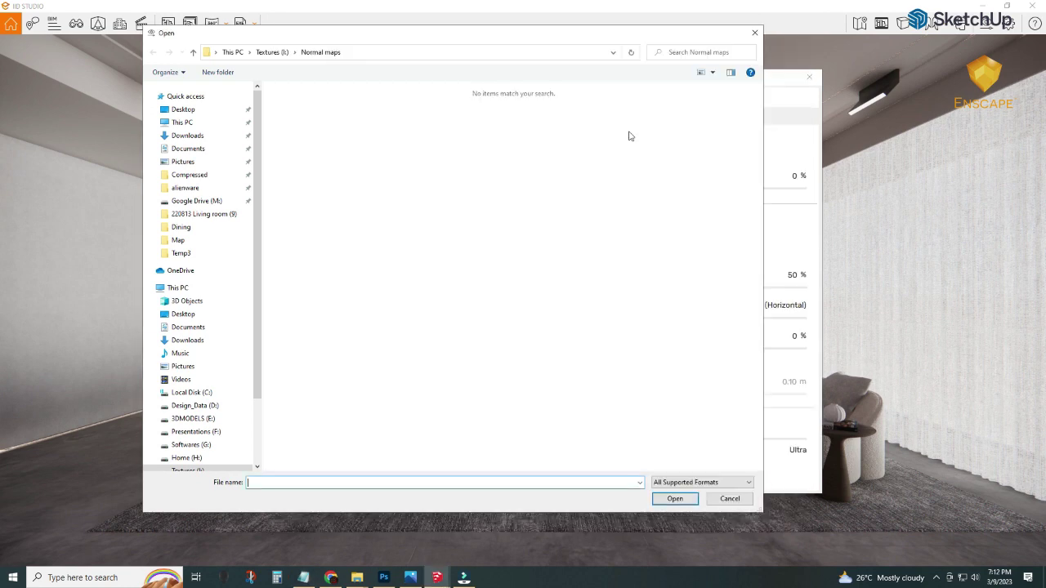
pyautogui.scroll(-1, 186, 458)
pyautogui.click(184, 463)
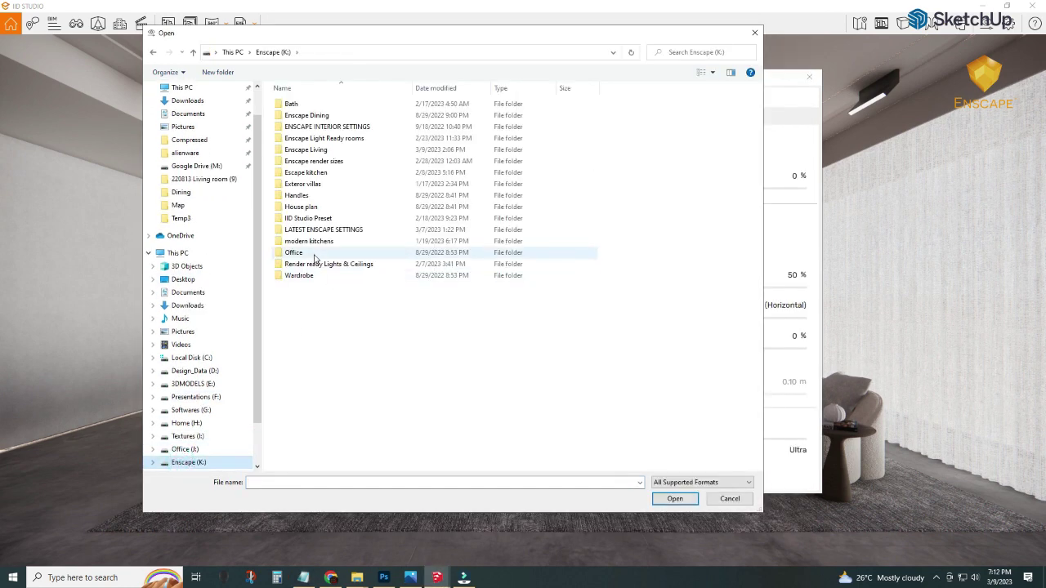
pyautogui.click(309, 219)
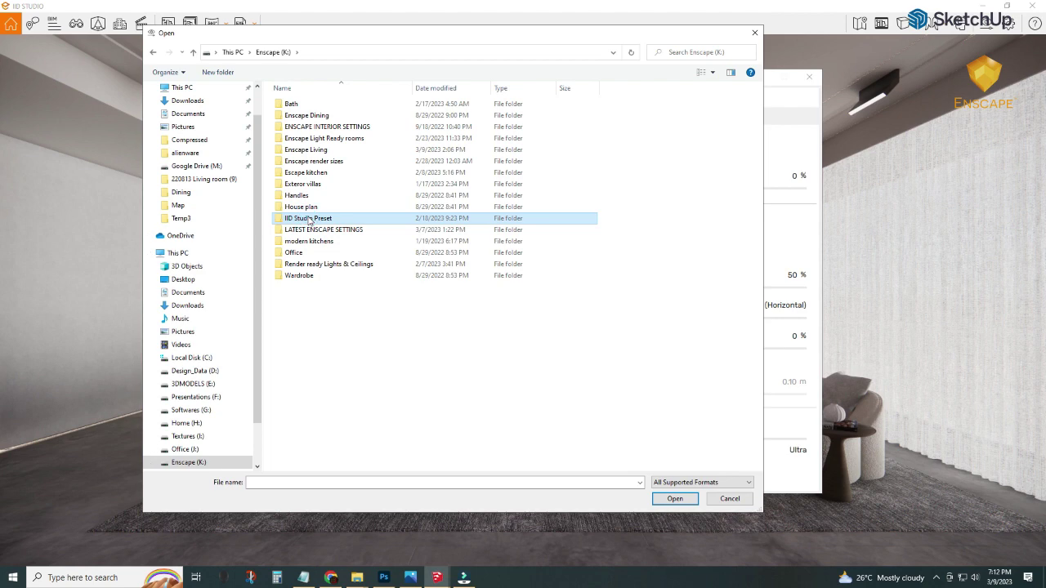
pyautogui.doubleClick(309, 219)
pyautogui.doubleClick(368, 151)
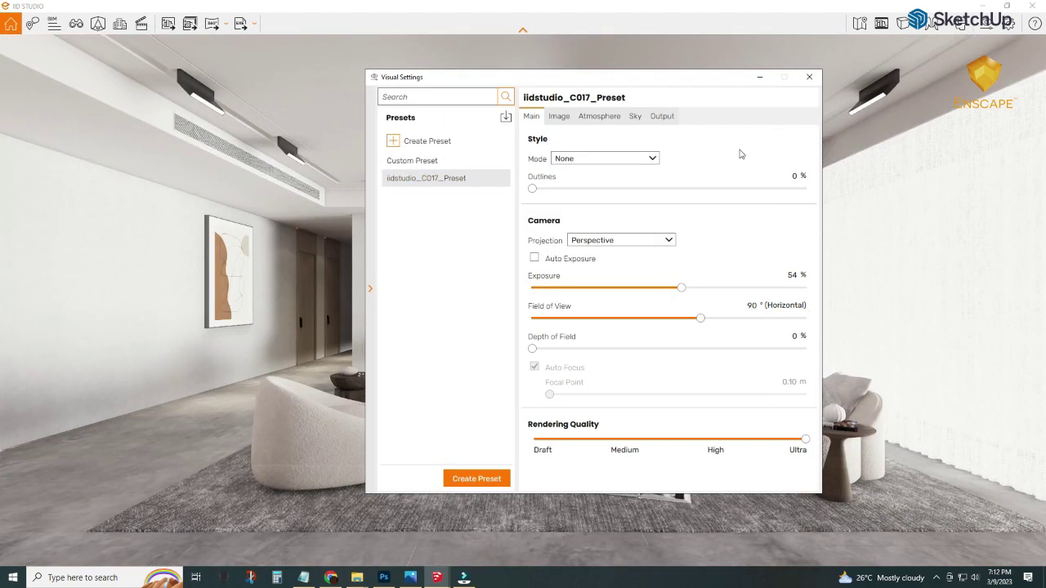
# Step: Preview the preset render, close Visual Settings and dock Enscape beside SketchUp
pyautogui.click(523, 220)
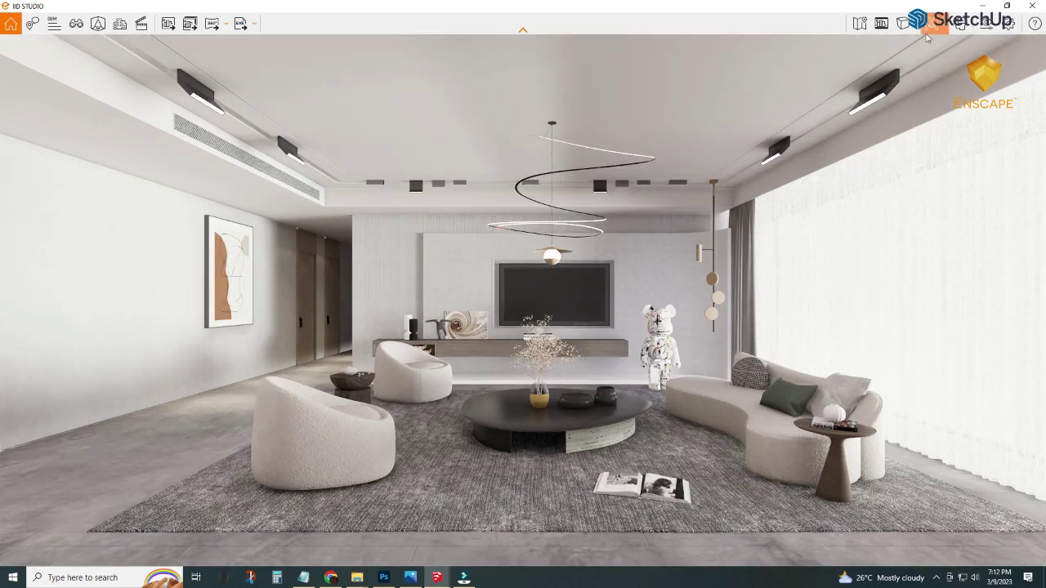
pyautogui.click(989, 23)
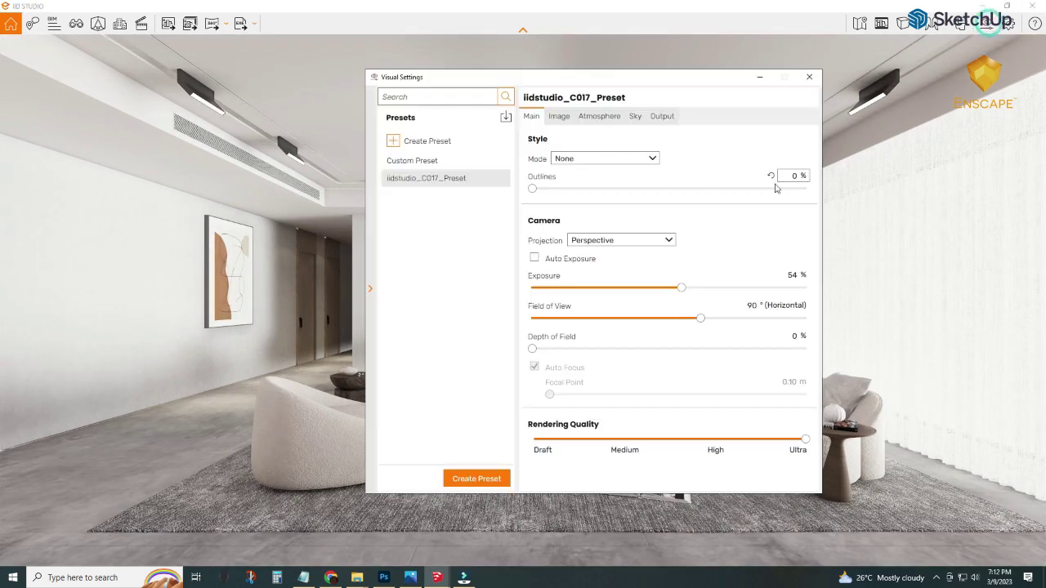
pyautogui.click(760, 78)
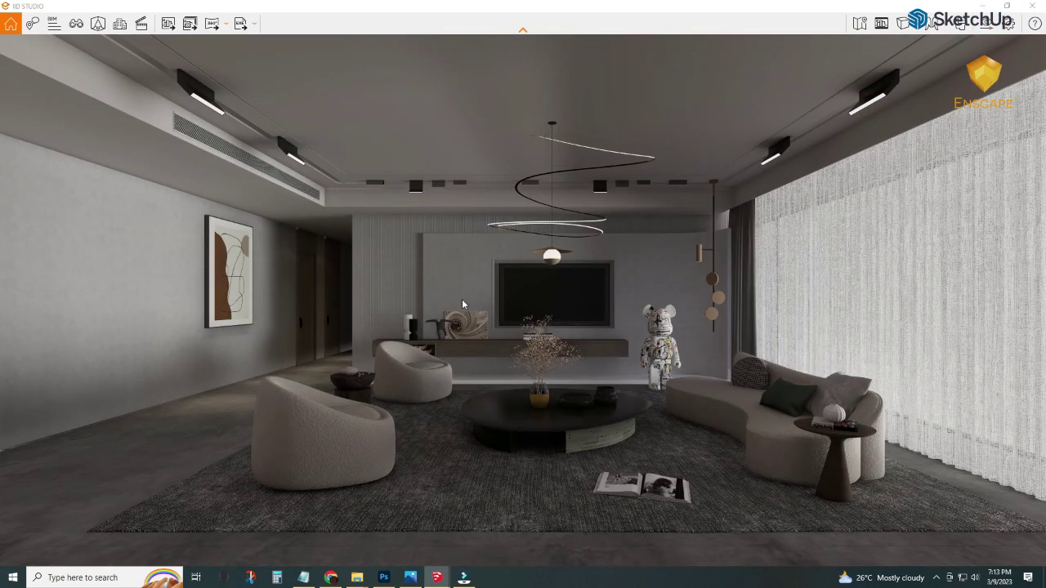
pyautogui.click(1007, 6)
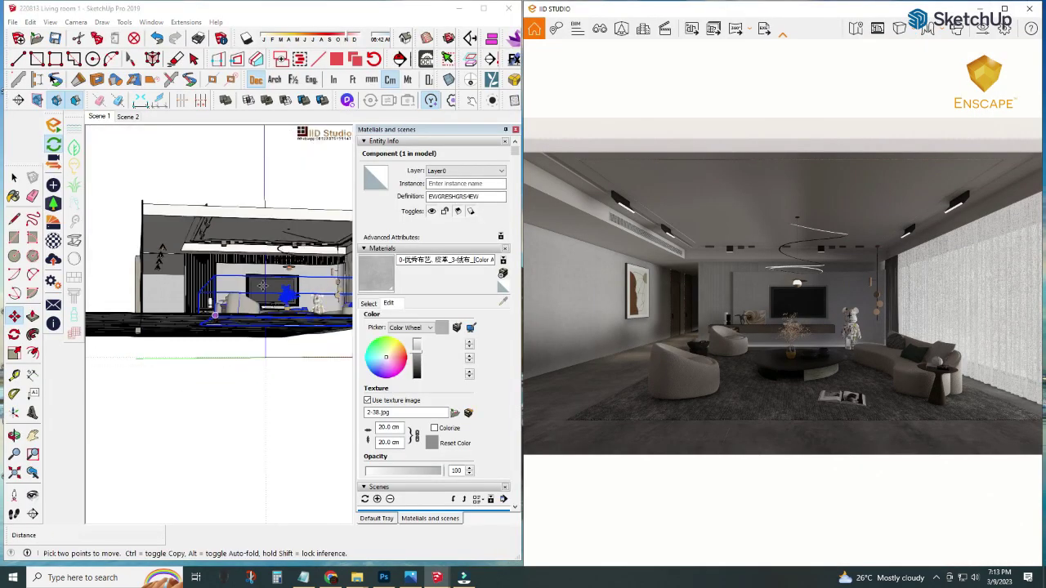
# Step: Select the exterior spot light outside the house
pyautogui.press('space')
pyautogui.click(175, 168)
pyautogui.scroll(-5, 116, 327)
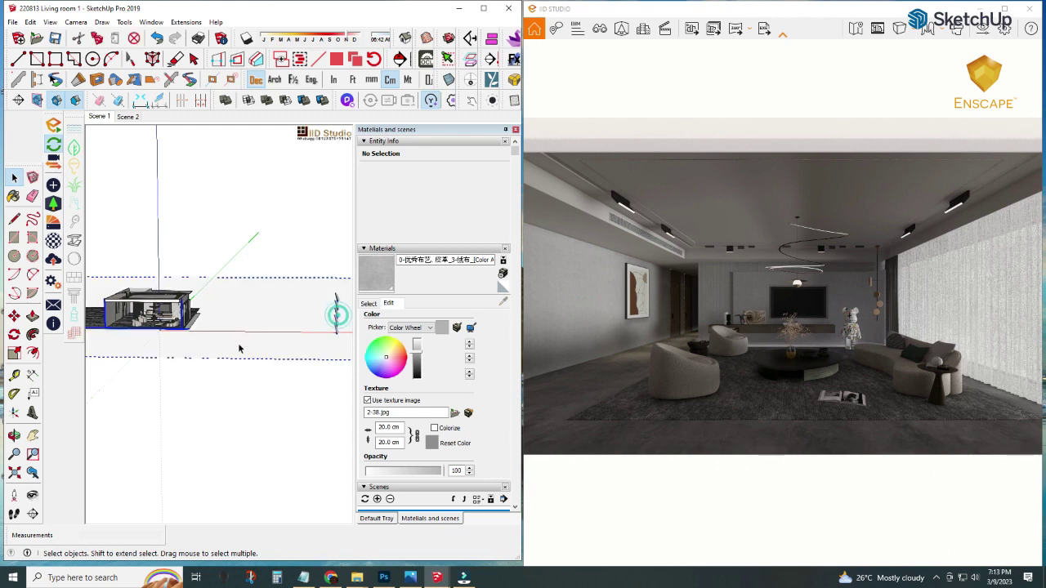
pyautogui.moveTo(334, 299); pyautogui.dragTo(336, 310, button='middle')
pyautogui.click(336, 315)
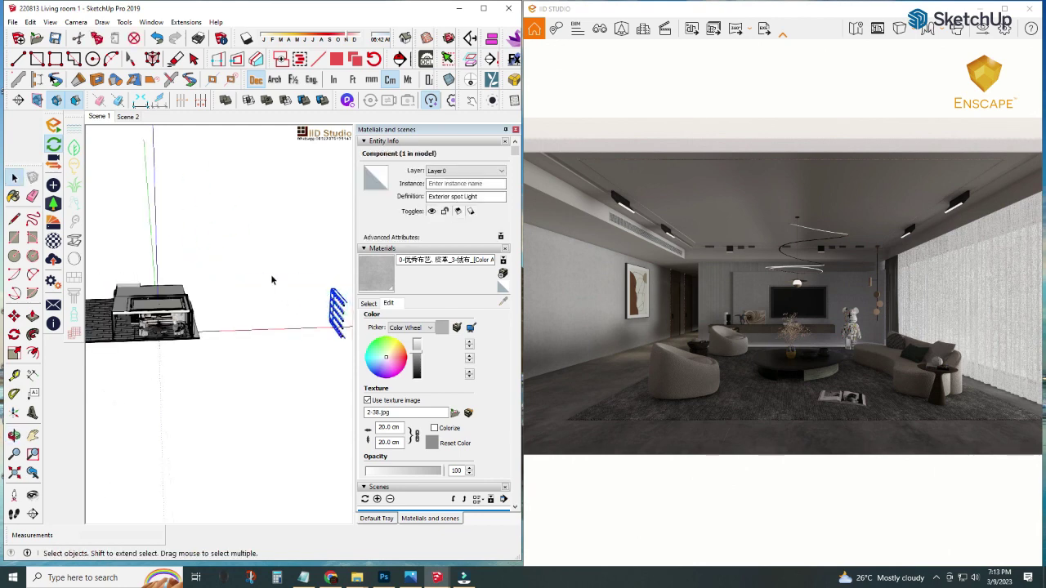
# Step: In Front view, rotate the spot light 100° and move it 70 cm sideways
pyautogui.press('m')
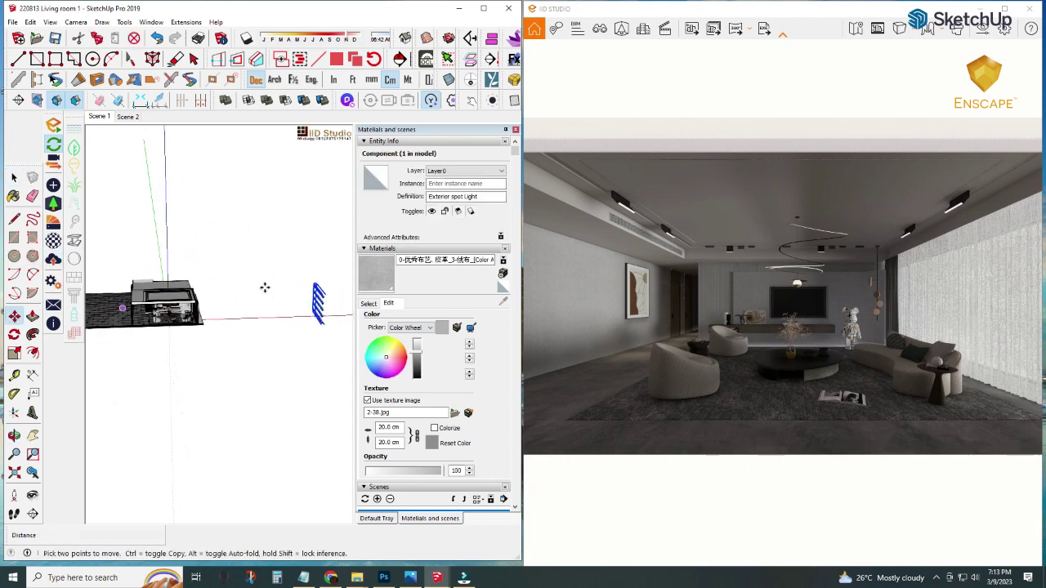
pyautogui.click(305, 276)
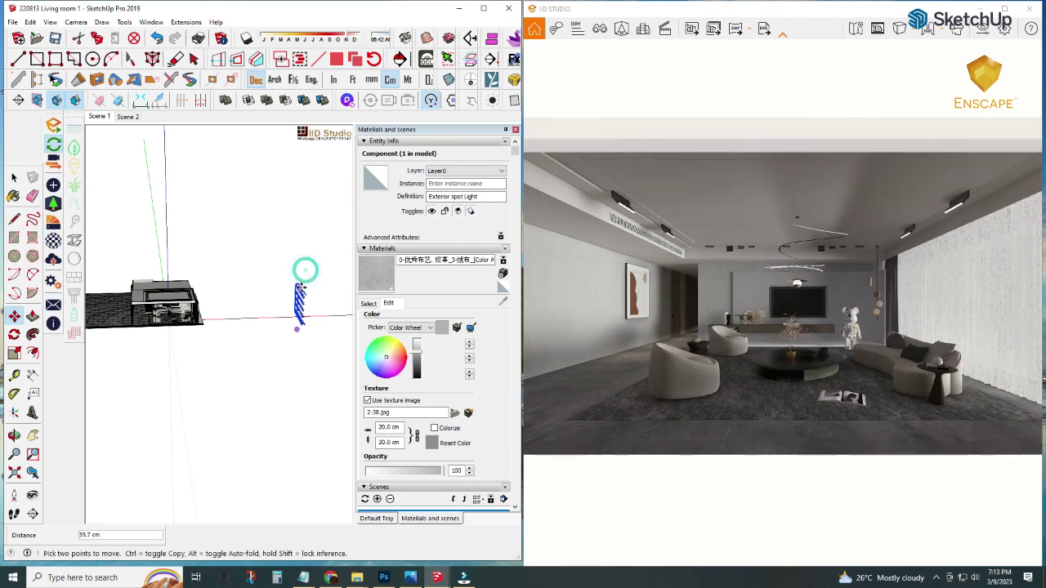
pyautogui.press('F2')
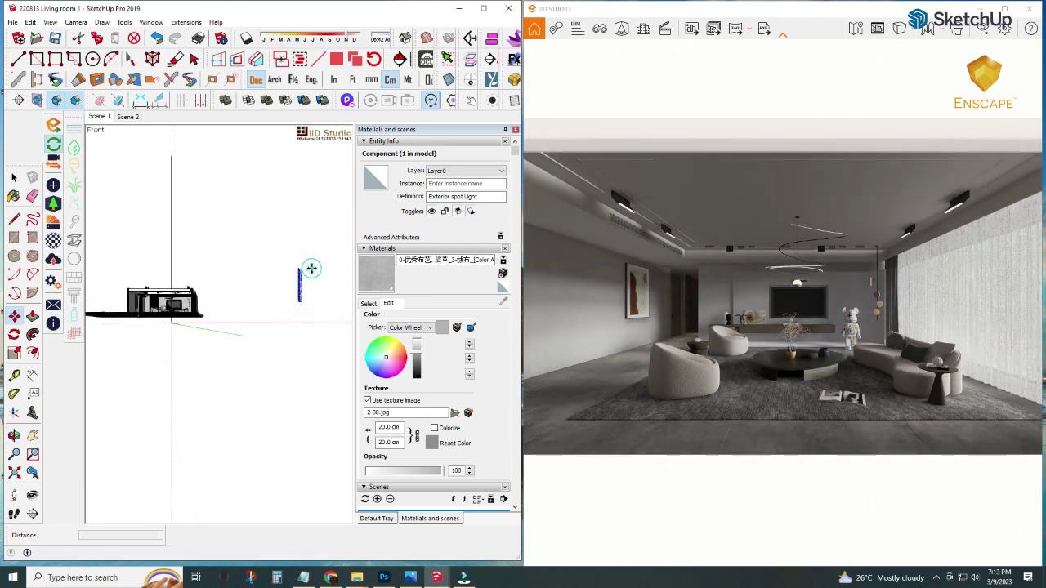
pyautogui.click(300, 292)
pyautogui.write('100')
pyautogui.press('Return')
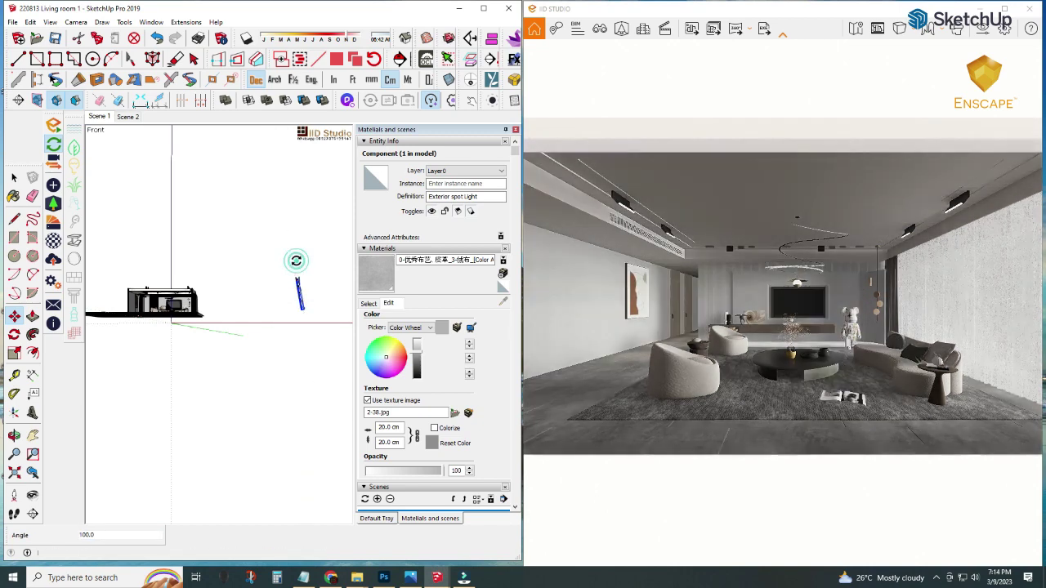
pyautogui.click(303, 316)
pyautogui.write('70')
pyautogui.press('Return')
# Step: Return to the interior scene and select the ceiling spot light fixtures
pyautogui.press('space')
pyautogui.press('pagedown')
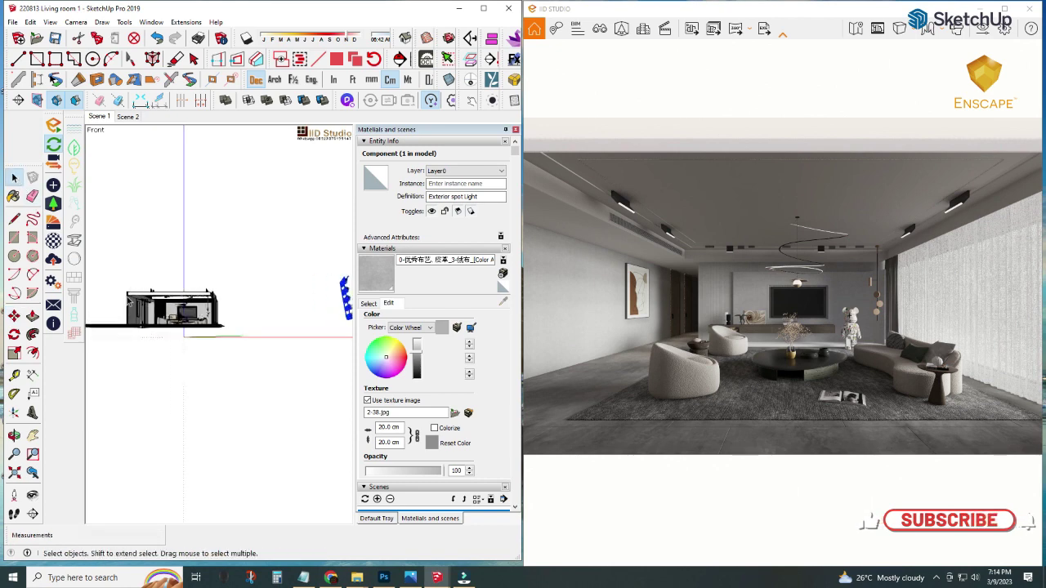
pyautogui.click(155, 286)
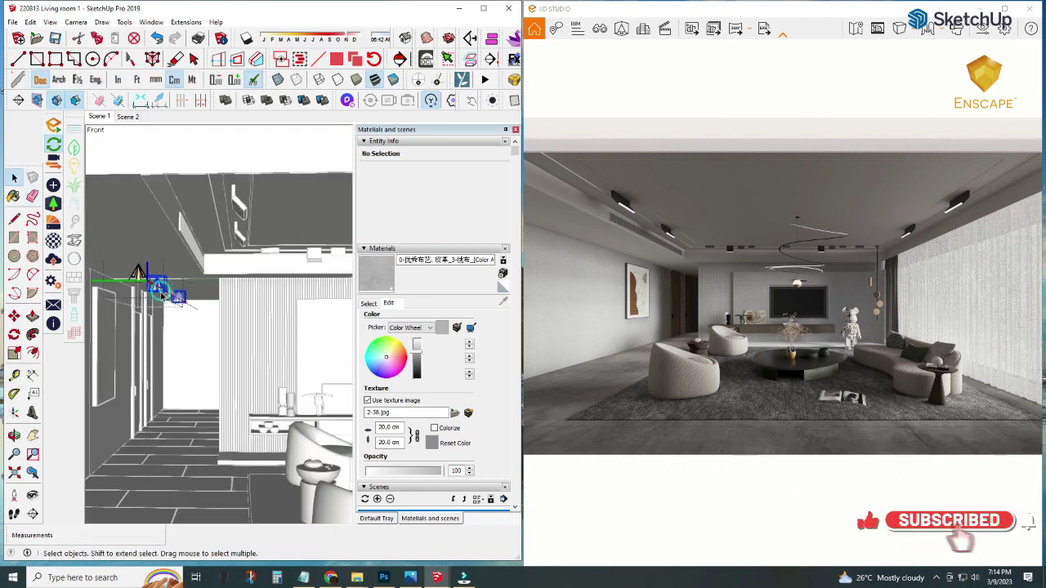
# Step: Raise the spot lights' luminous intensity in the Enscape light properties
pyautogui.click(52, 186)
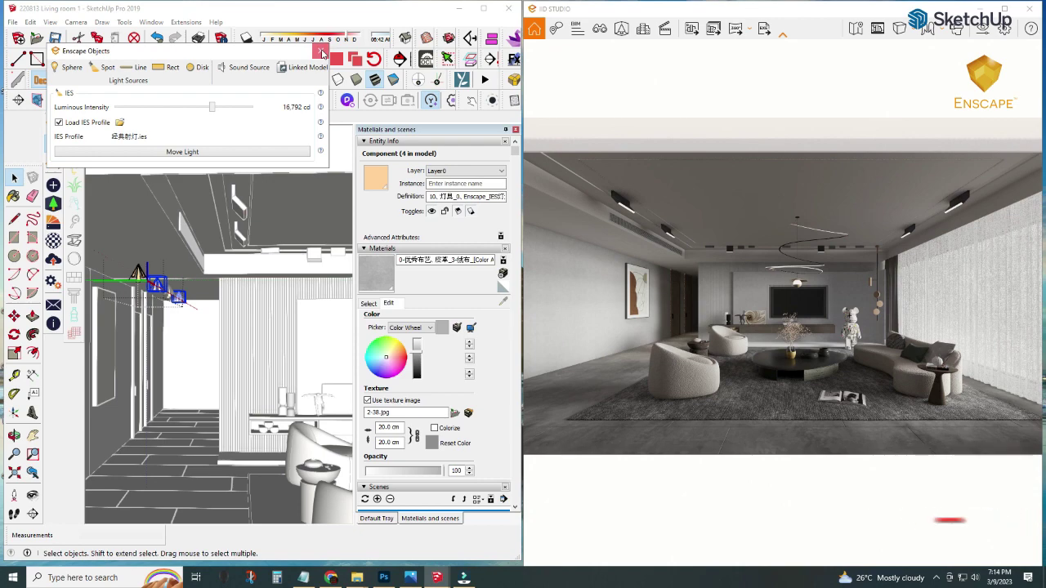
pyautogui.moveTo(222, 115); pyautogui.dragTo(229, 115)
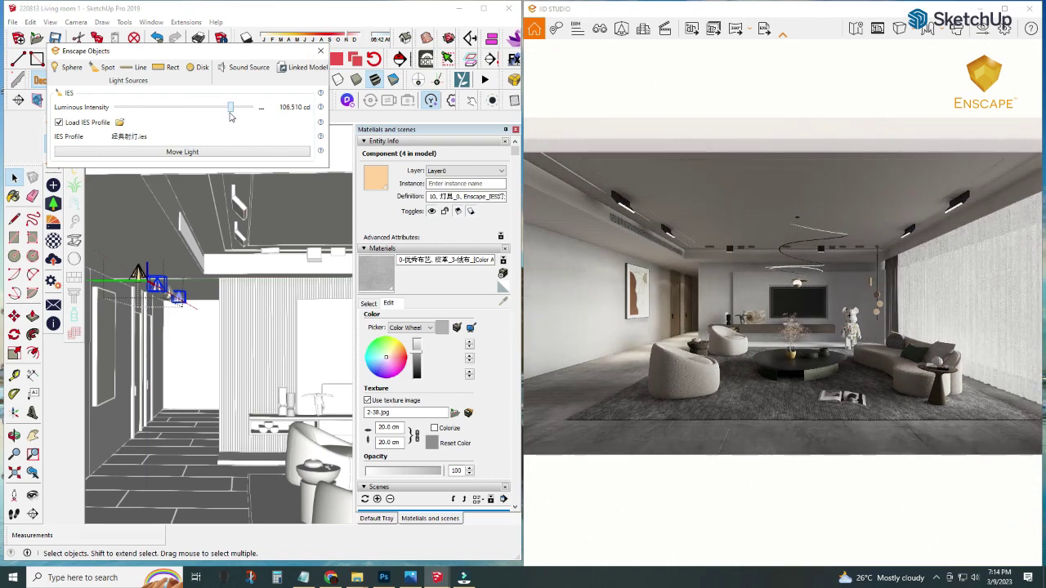
pyautogui.click(321, 51)
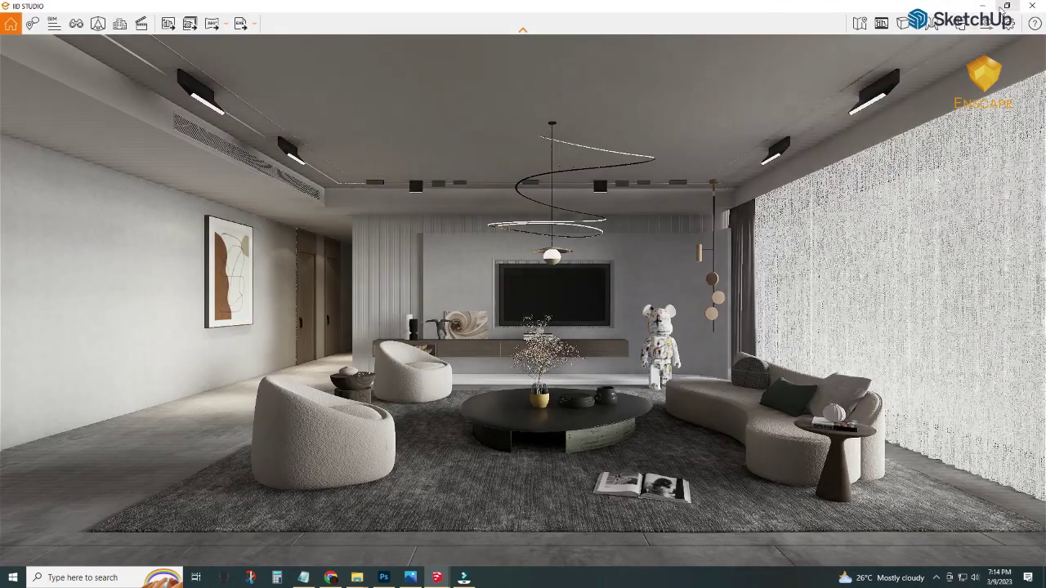
# Step: View the Enscape render full screen and raise its exposure slightly in Visual Settings
pyautogui.click(1006, 8)
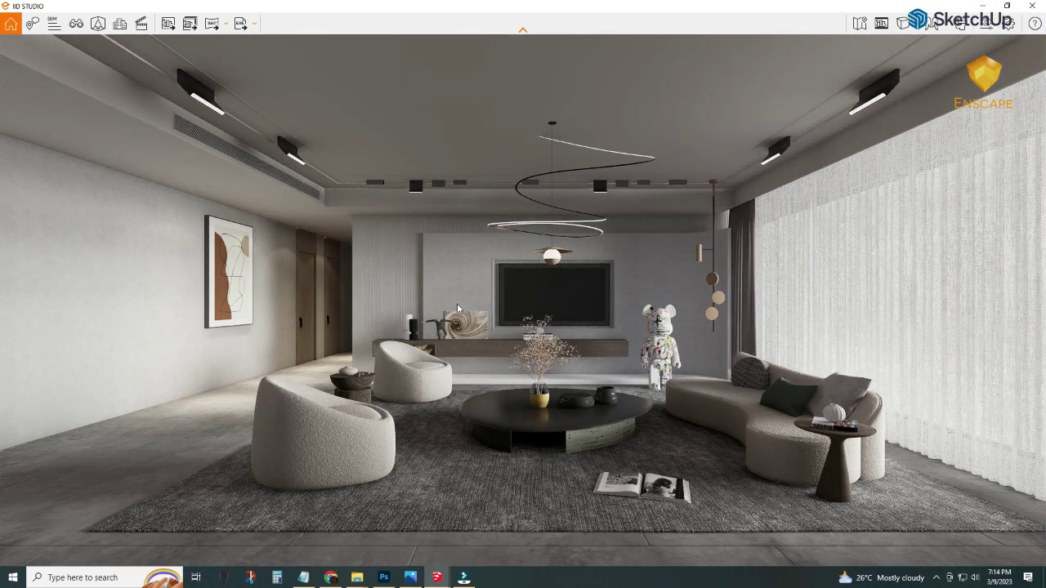
pyautogui.click(903, 23)
pyautogui.moveTo(669, 289); pyautogui.dragTo(672, 289)
pyautogui.click(559, 116)
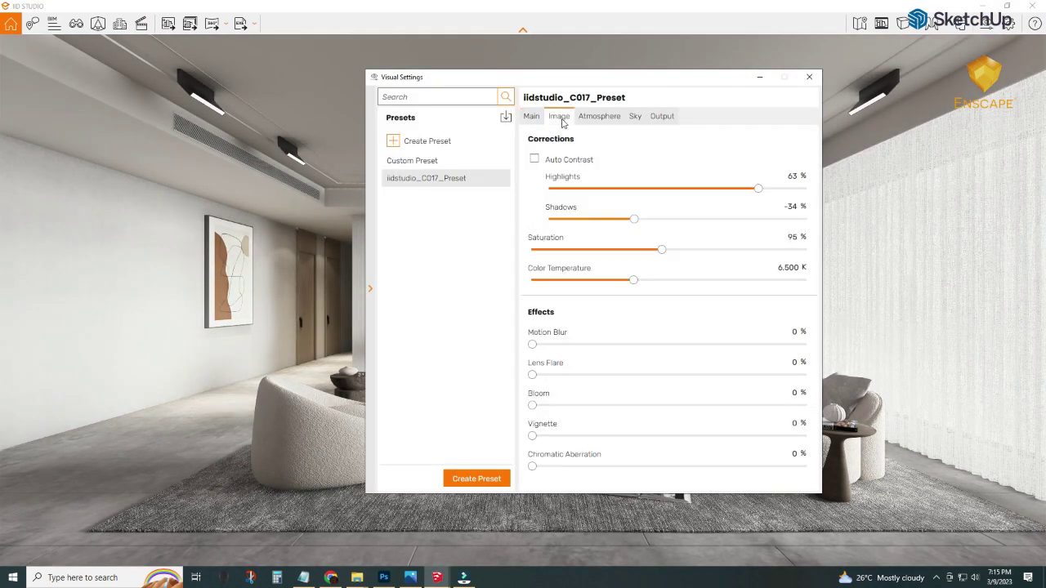
pyautogui.click(595, 117)
pyautogui.click(760, 77)
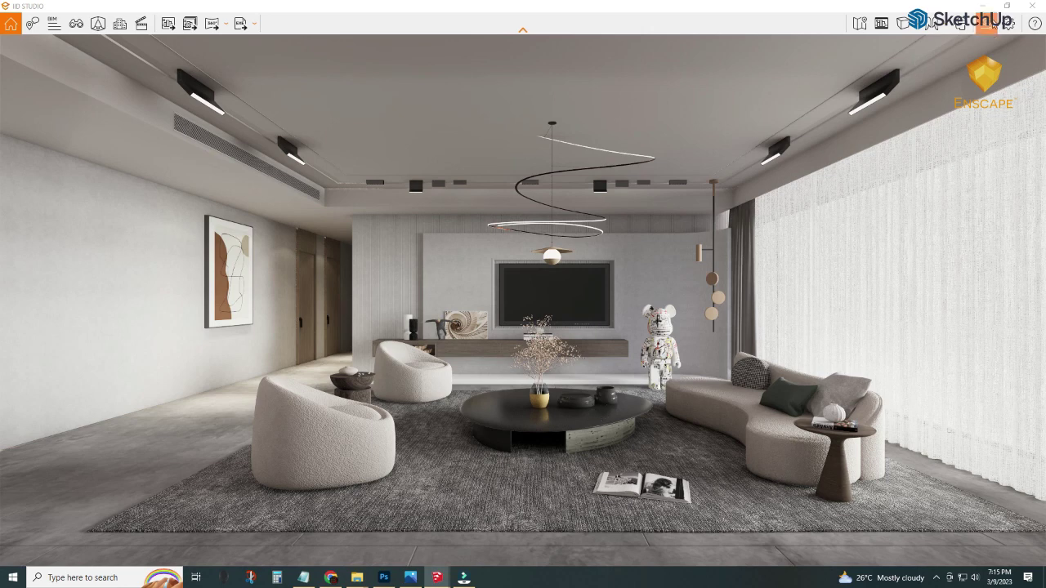
pyautogui.click(987, 23)
# Step: Lower the IES light's luminous intensity to 55,493 cd
pyautogui.click(53, 184)
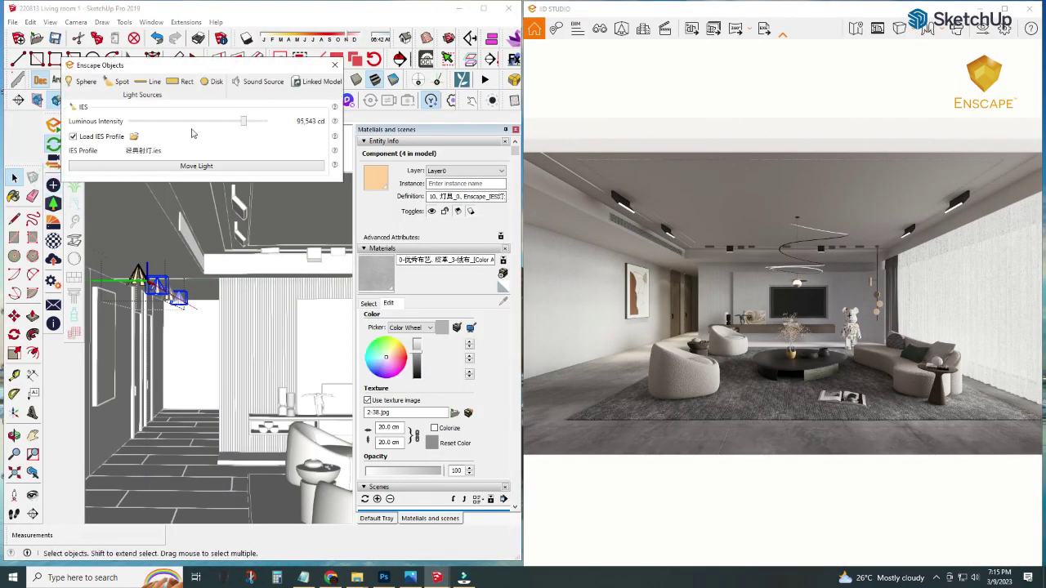
pyautogui.moveTo(242, 123); pyautogui.dragTo(239, 124)
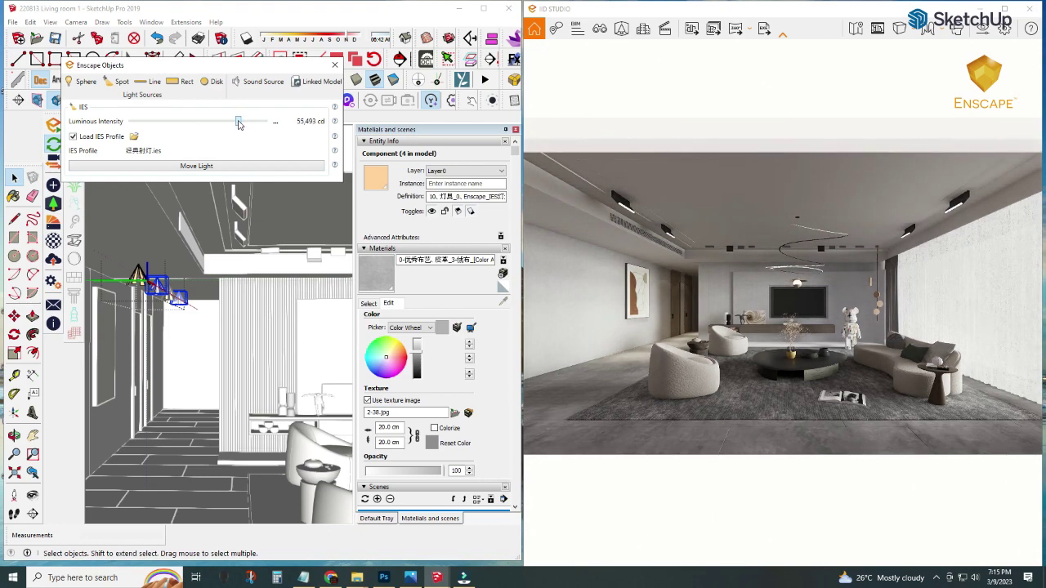
pyautogui.click(334, 64)
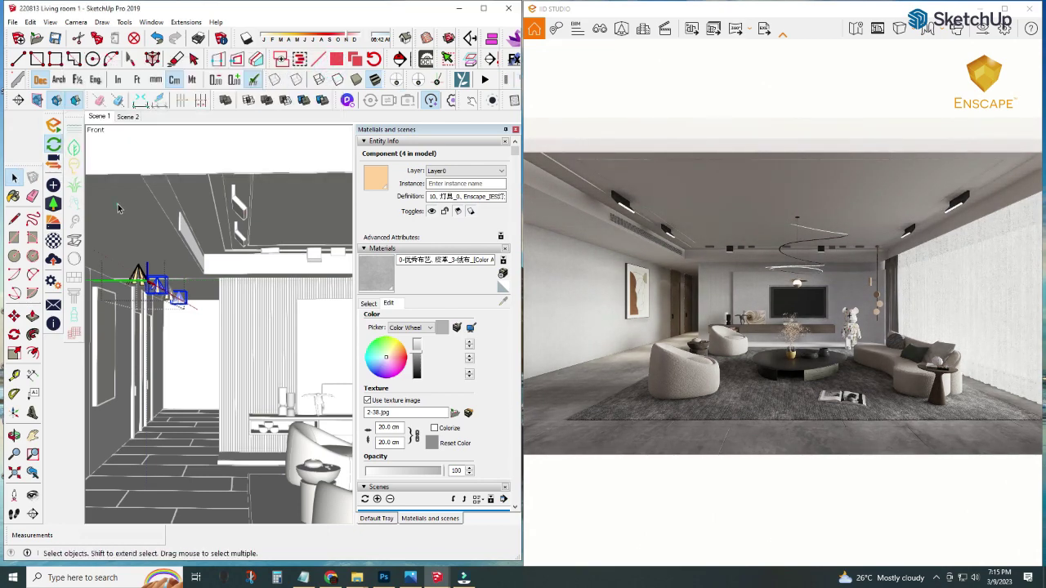
# Step: Maximize the SketchUp window and orbit up to the ceiling edge above the wall
pyautogui.click(482, 9)
pyautogui.moveTo(489, 180)
pyautogui.mouseDown(button='middle')
pyautogui.moveTo(500, 225)
pyautogui.moveTo(490, 214)
pyautogui.mouseUp(button='middle')
pyautogui.click(9, 191)
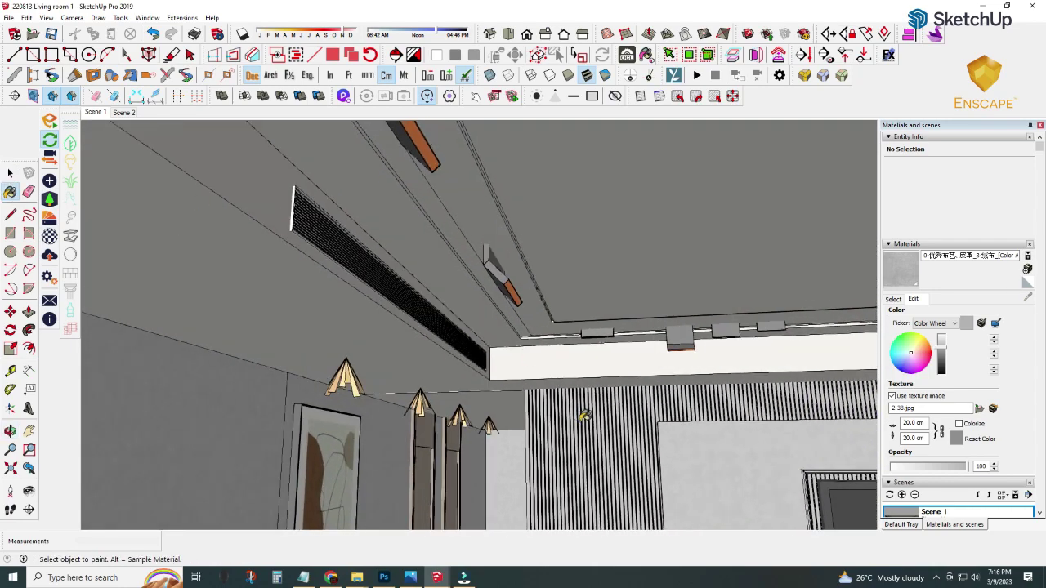
pyautogui.moveTo(585, 415); pyautogui.dragTo(490, 344, button='middle')
pyautogui.click(10, 172)
pyautogui.moveTo(245, 327); pyautogui.dragTo(50, 255, button='middle')
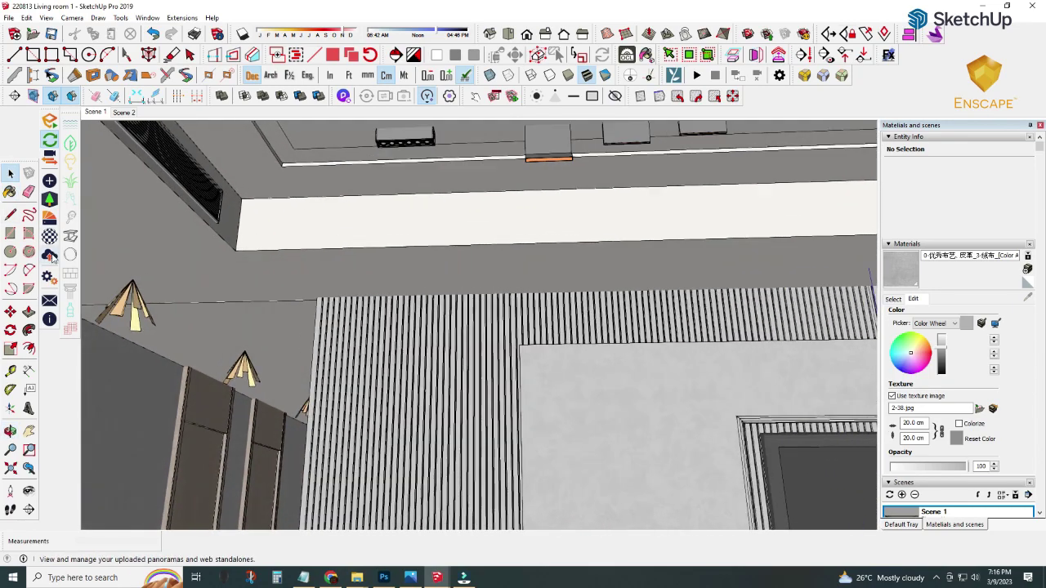
# Step: Place a rectangular Enscape light at the ceiling corner
pyautogui.click(49, 180)
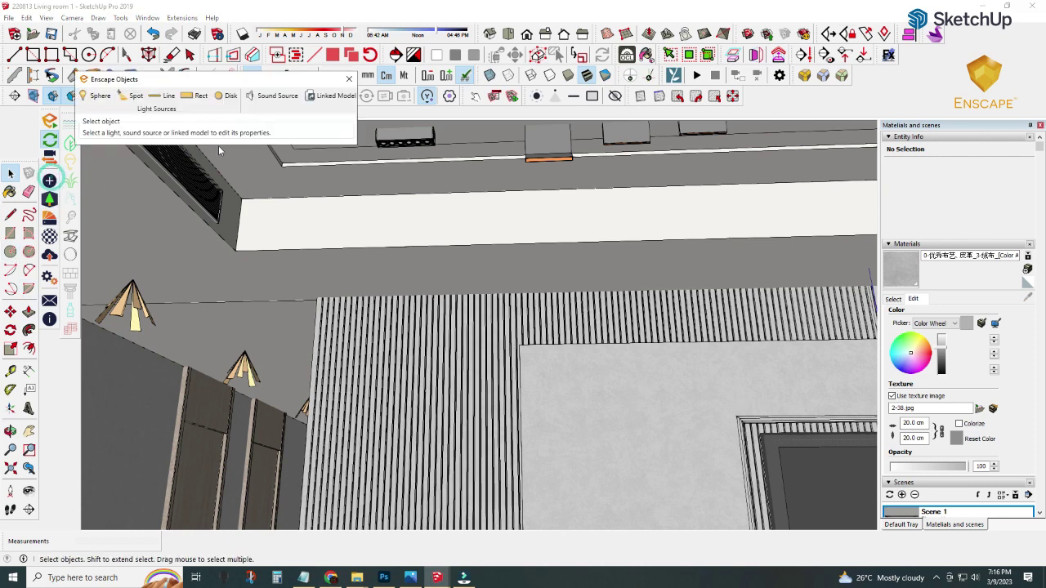
pyautogui.click(239, 211)
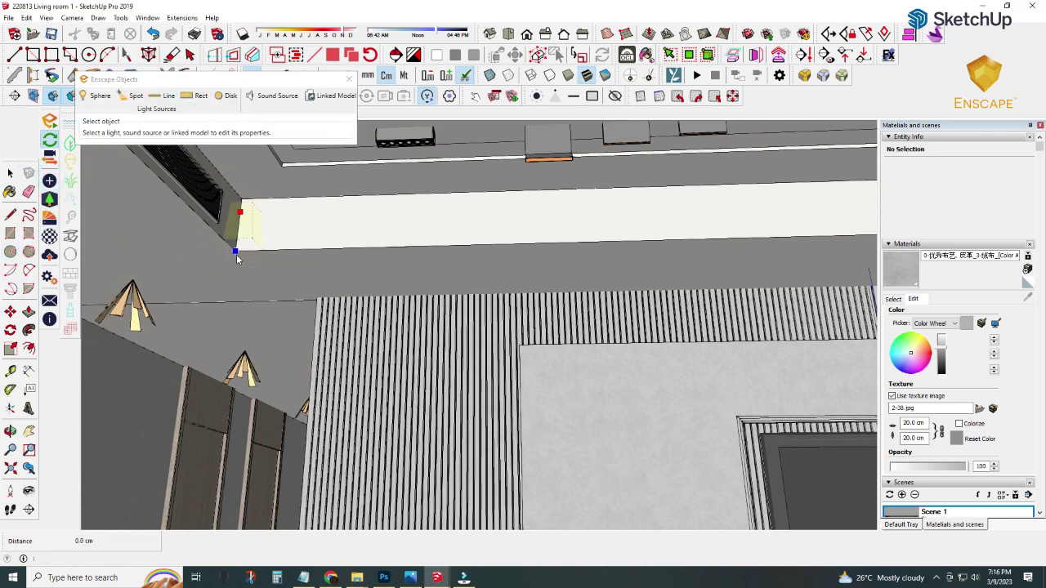
pyautogui.click(236, 254)
pyautogui.moveTo(98, 79); pyautogui.dragTo(391, 107)
# Step: Resize the light to a 0.30 × 0.04 m strip and move it to the slatted panel's corner
pyautogui.click(9, 312)
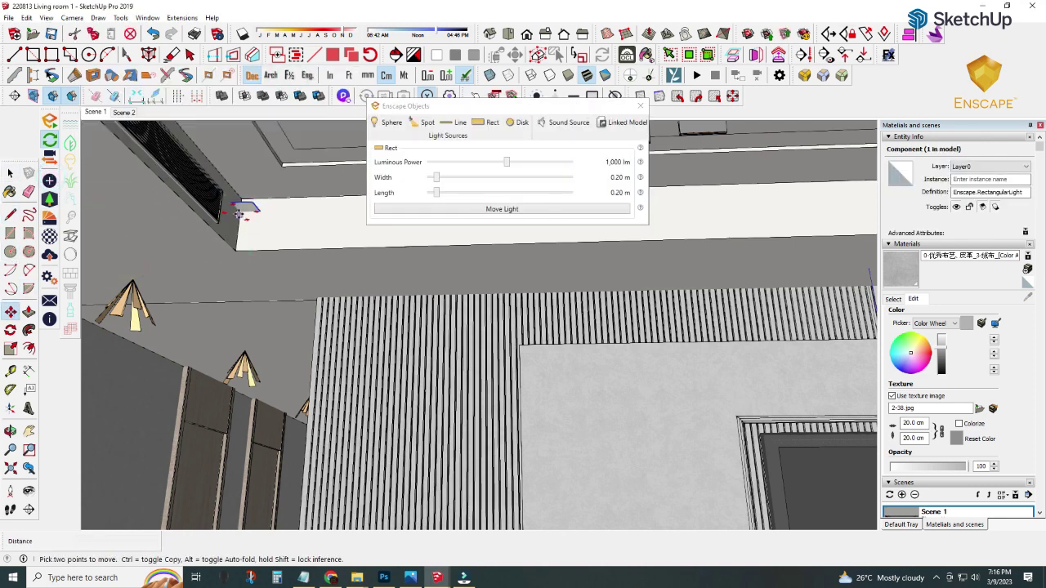
pyautogui.click(278, 252)
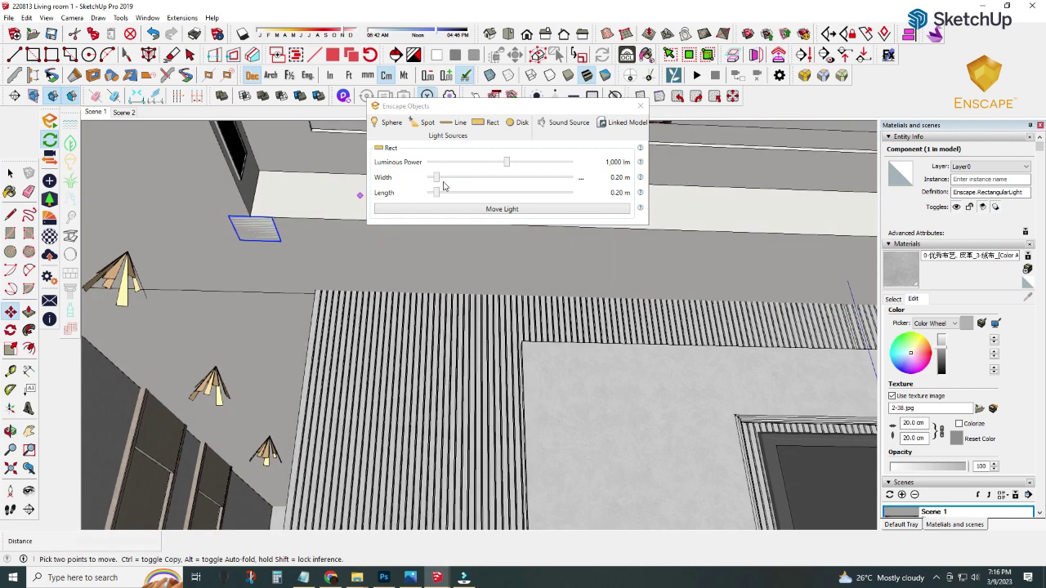
pyautogui.moveTo(436, 193); pyautogui.dragTo(435, 193)
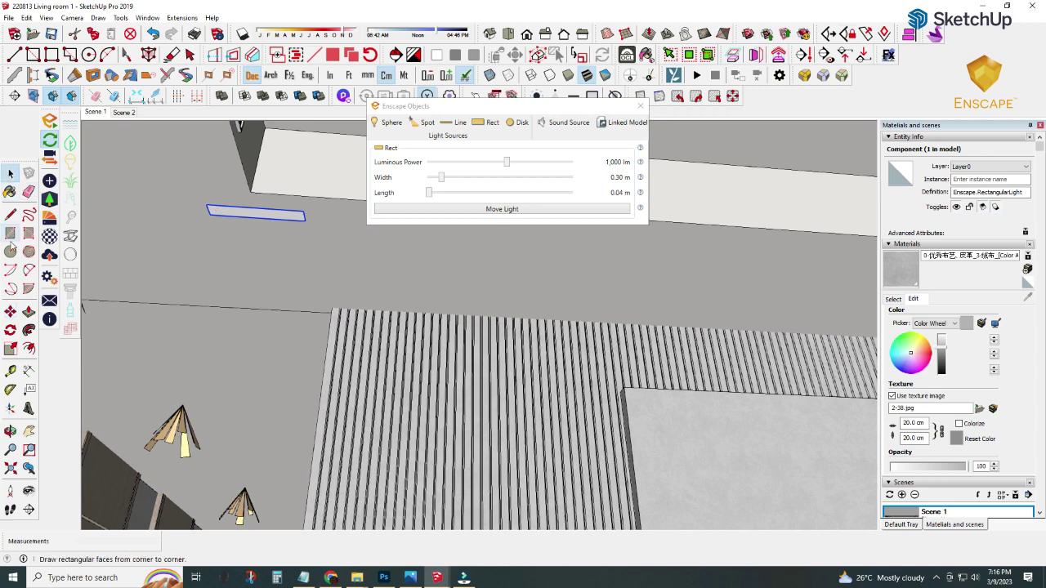
pyautogui.click(210, 214)
pyautogui.click(329, 306)
pyautogui.scroll(2, 443, 295)
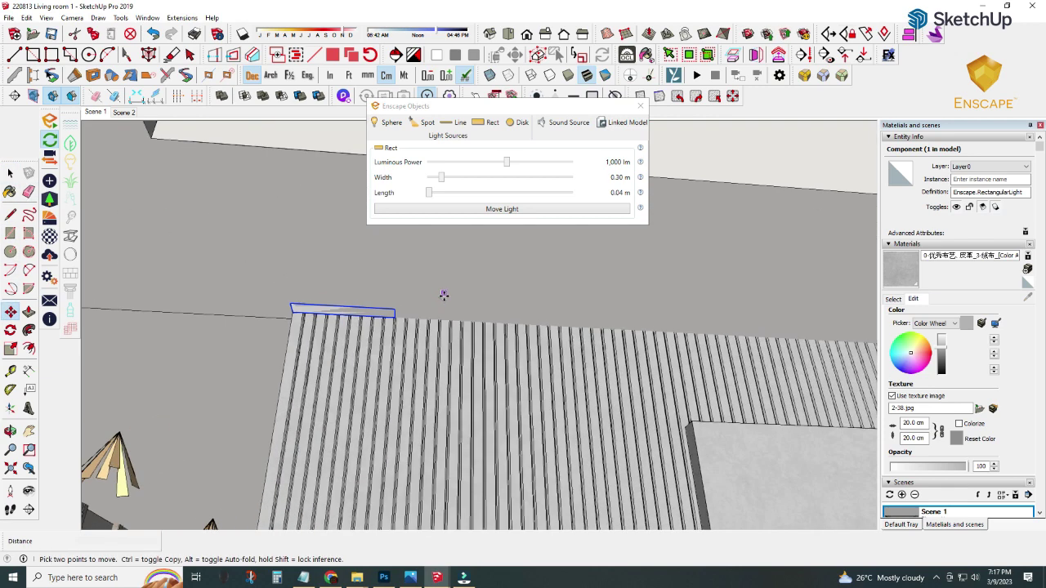
pyautogui.click(894, 245)
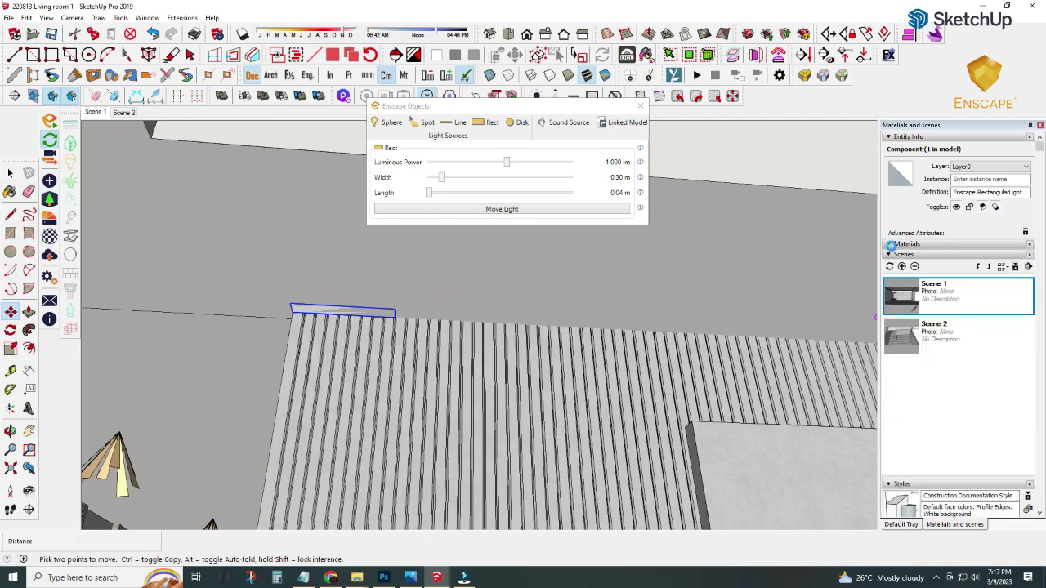
# Step: Paint the rectangular light with the orange 23 - Default colour from It Emissive colors
pyautogui.click(899, 244)
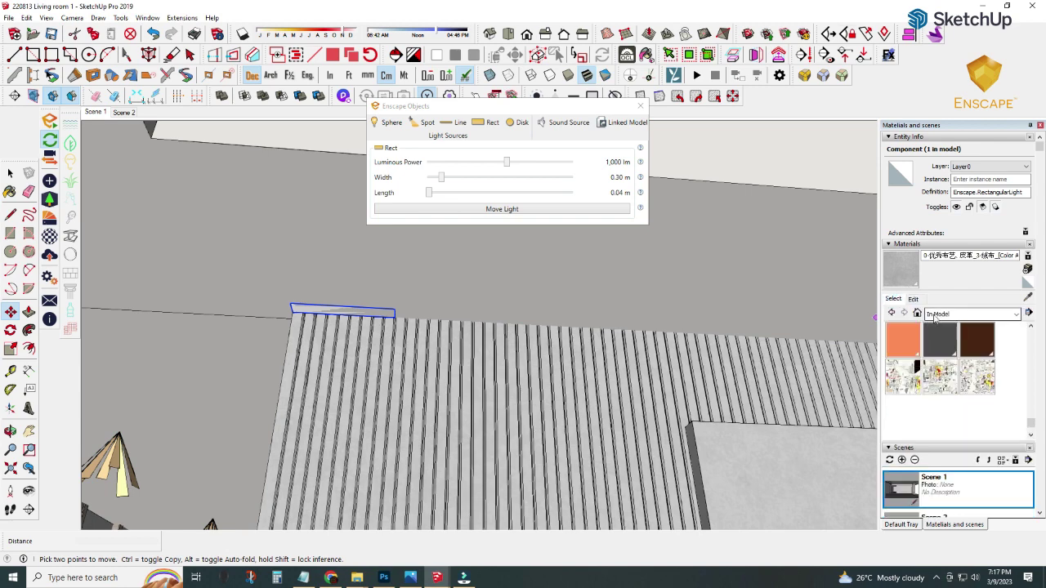
pyautogui.click(936, 316)
pyautogui.scroll(-5, 955, 392)
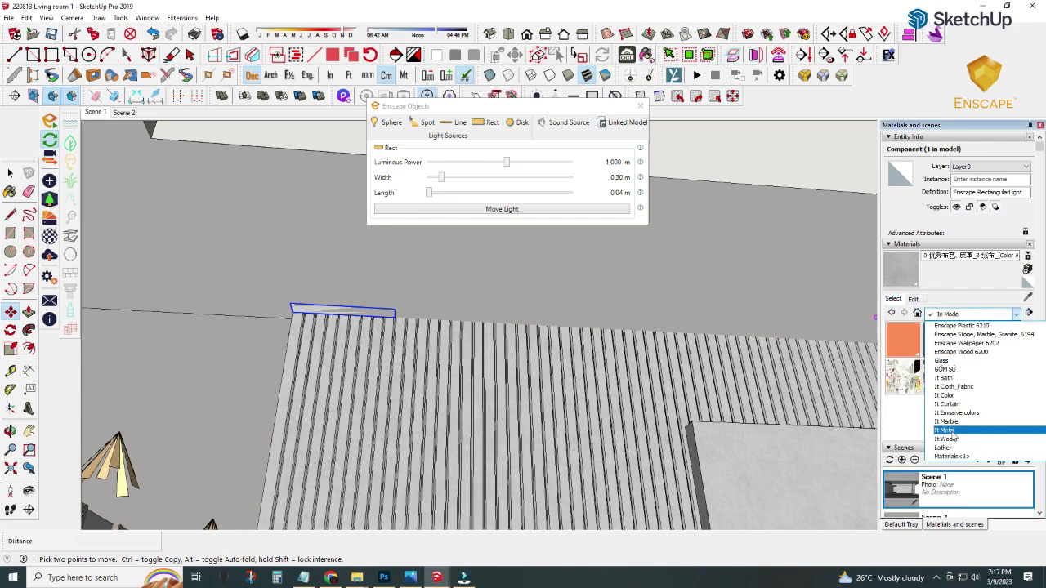
pyautogui.click(965, 413)
pyautogui.click(940, 353)
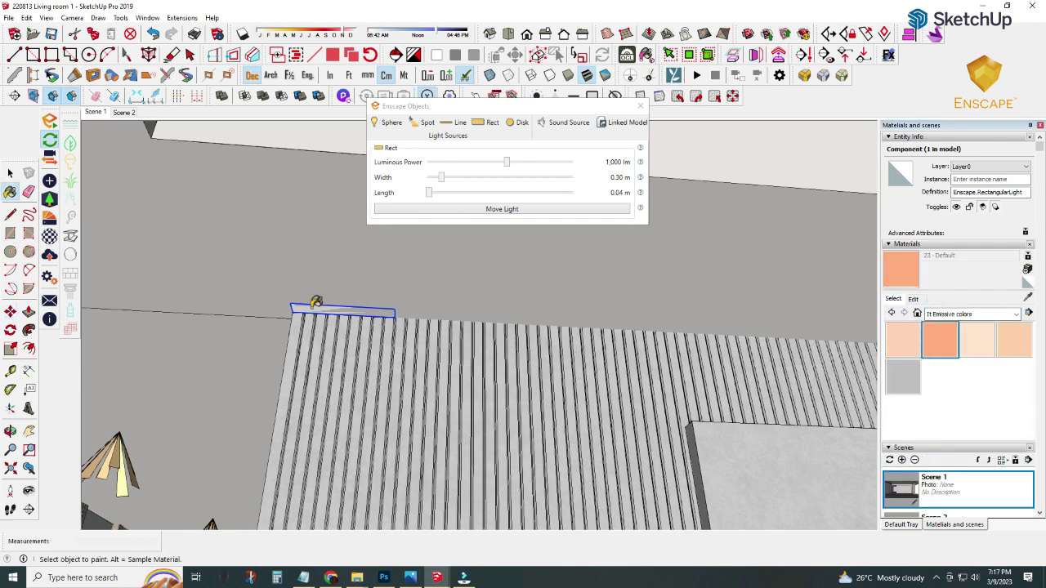
pyautogui.click(316, 304)
pyautogui.scroll(1, 327, 310)
# Step: Copy the light 30.1 cm along the slatted wall's top edge
pyautogui.press('m')
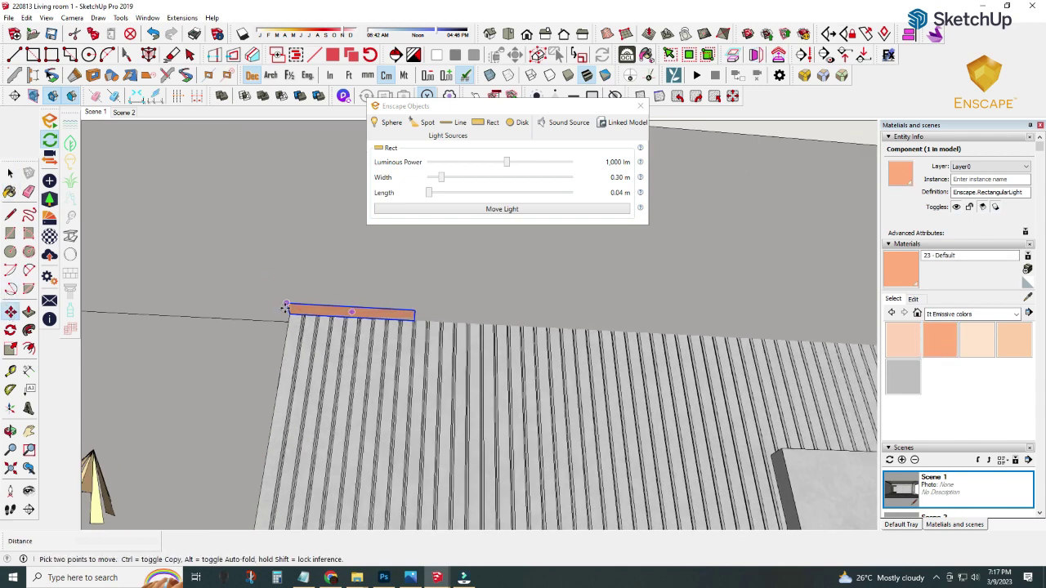
pyautogui.click(286, 304)
pyautogui.press('ctrl')
pyautogui.click(415, 314)
pyautogui.press('space')
pyautogui.keyDown('ctrl'); pyautogui.click(334, 311); pyautogui.keyUp('ctrl')
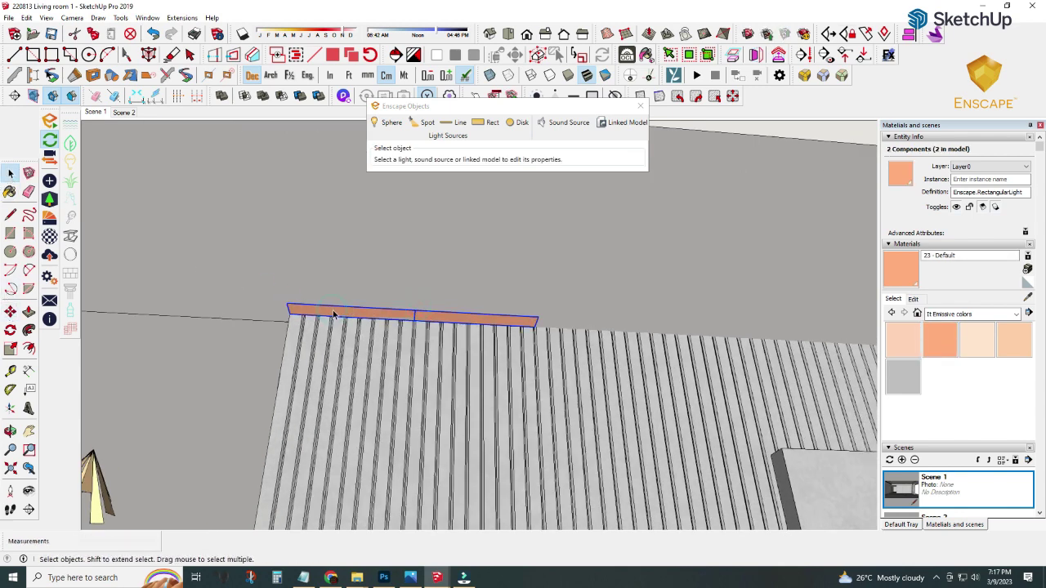
pyautogui.rightClick(333, 311)
pyautogui.click(365, 183)
# Step: Repeat the light copy 30 times (x30) along the wall's top edge
pyautogui.click(473, 321)
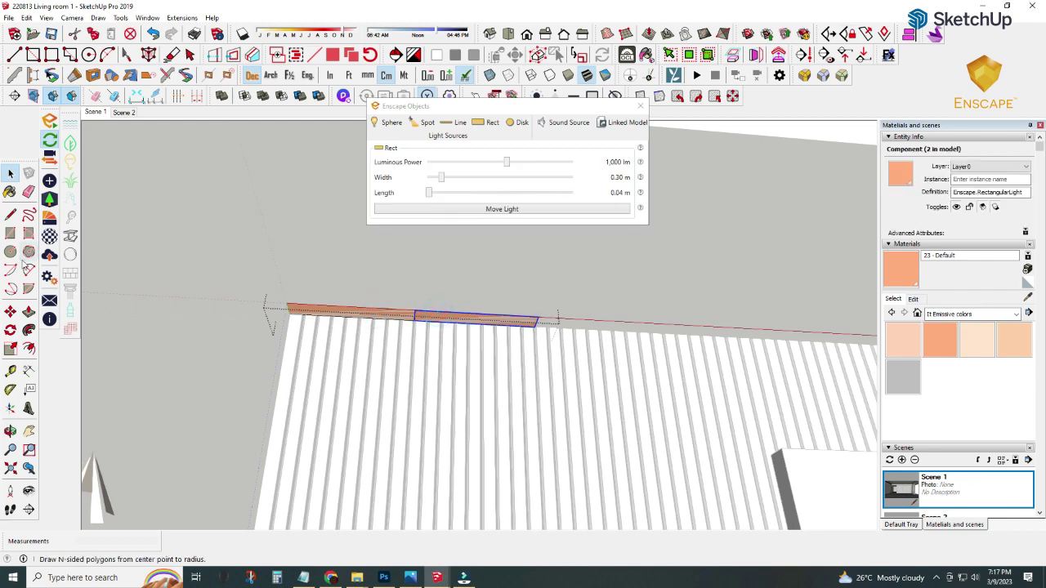
pyautogui.press('ctrl')
pyautogui.click(417, 313)
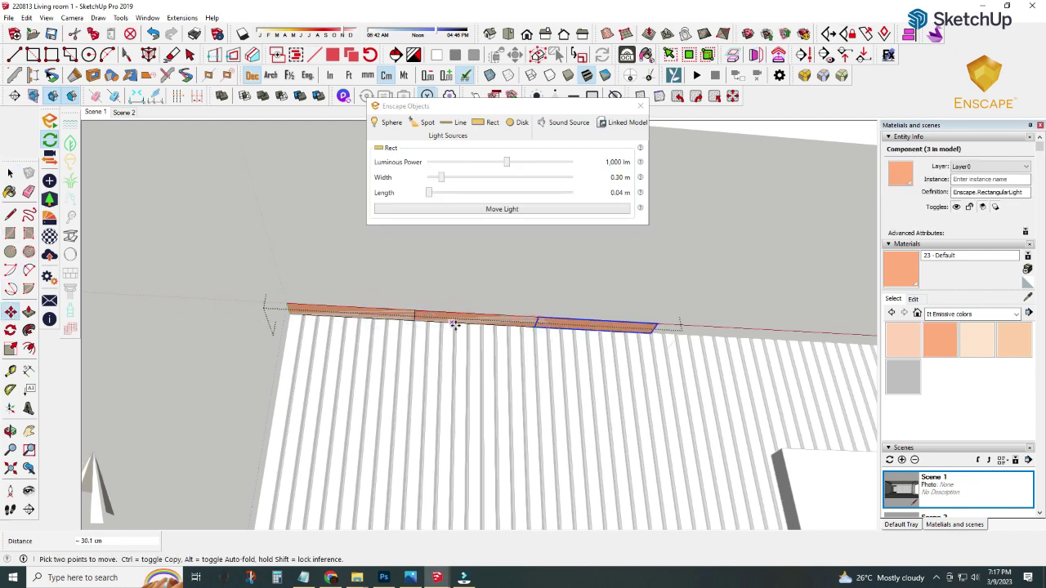
pyautogui.write('x30')
pyautogui.press('Return')
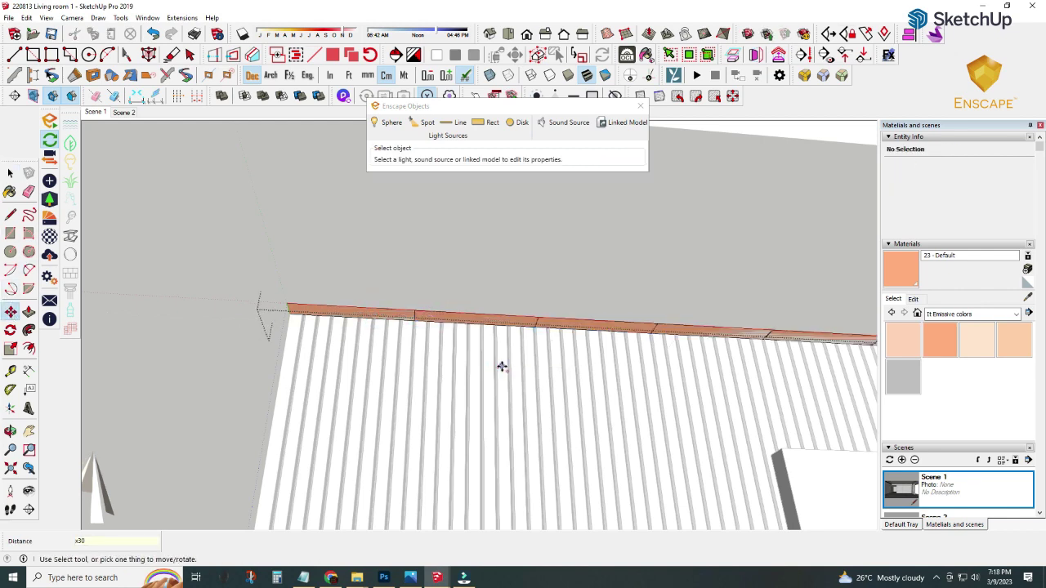
pyautogui.scroll(-5, 306, 320)
pyautogui.scroll(10, 310, 318)
pyautogui.click(102, 113)
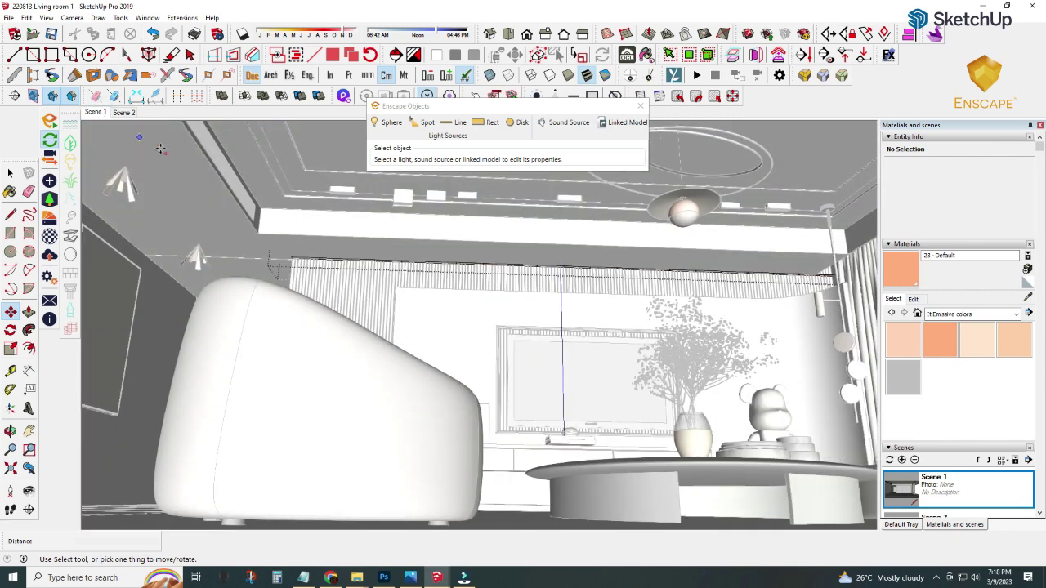
pyautogui.click(11, 174)
pyautogui.moveTo(437, 577)
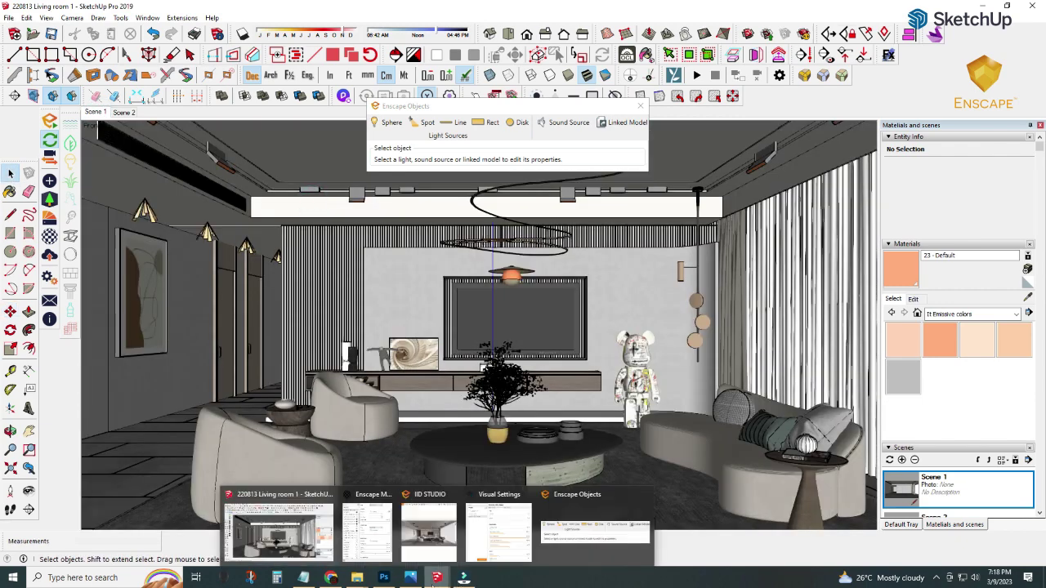
pyautogui.click(429, 531)
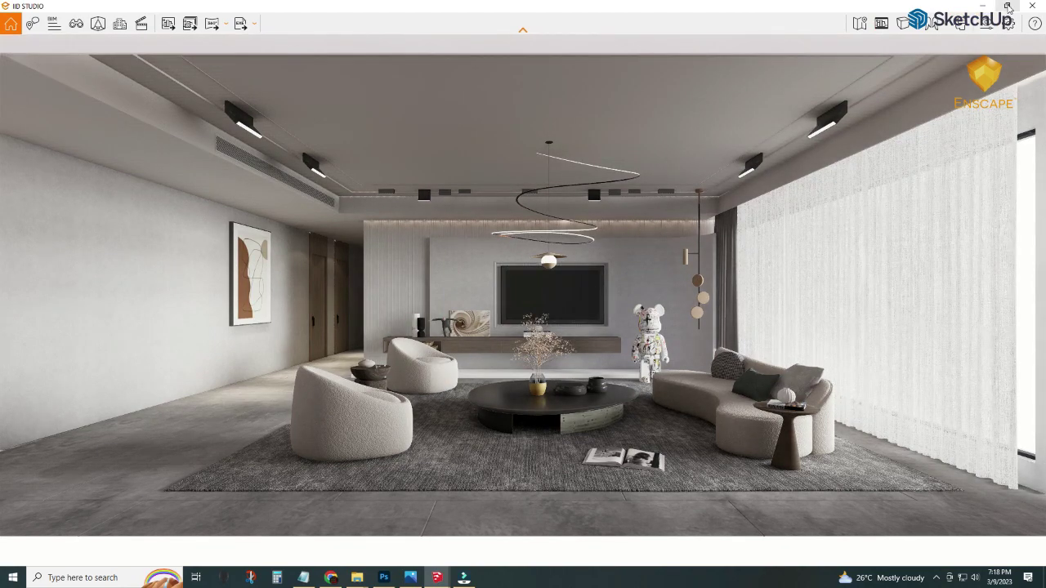
pyautogui.click(1008, 6)
pyautogui.click(263, 253)
pyautogui.scroll(3, 263, 253)
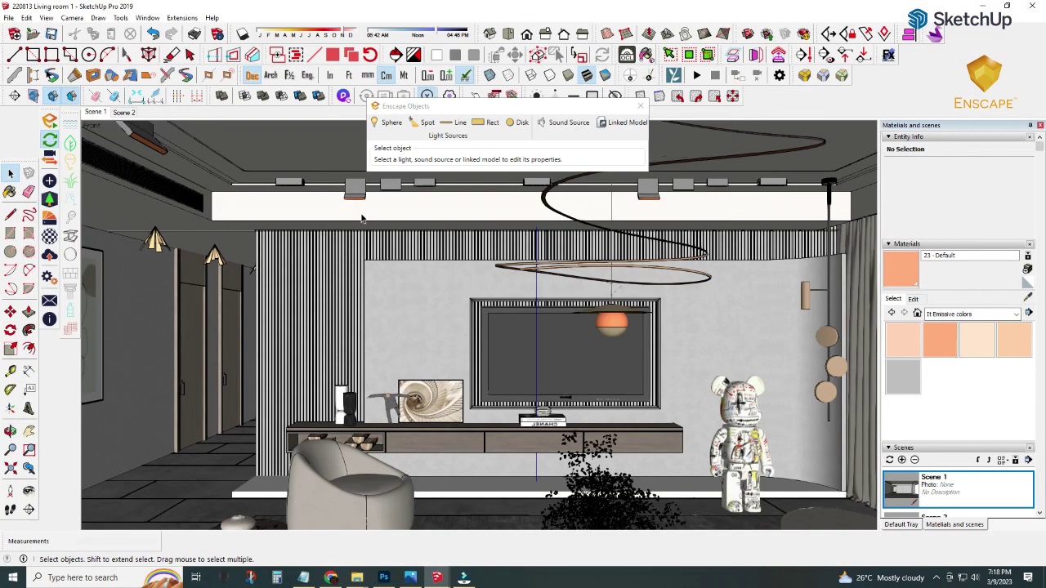
pyautogui.moveTo(263, 254)
pyautogui.mouseDown(button='middle')
pyautogui.moveTo(288, 205)
pyautogui.moveTo(292, 160)
pyautogui.mouseUp(button='middle')
pyautogui.click(288, 208)
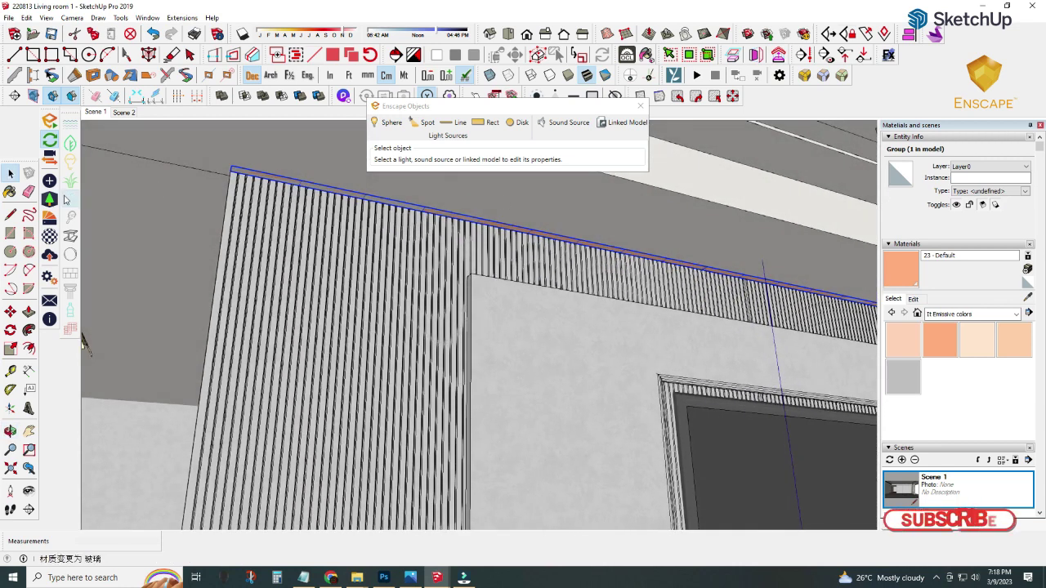
# Step: Check the wall group's strip light and top trim, then exit the group editing context
pyautogui.doubleClick(331, 188)
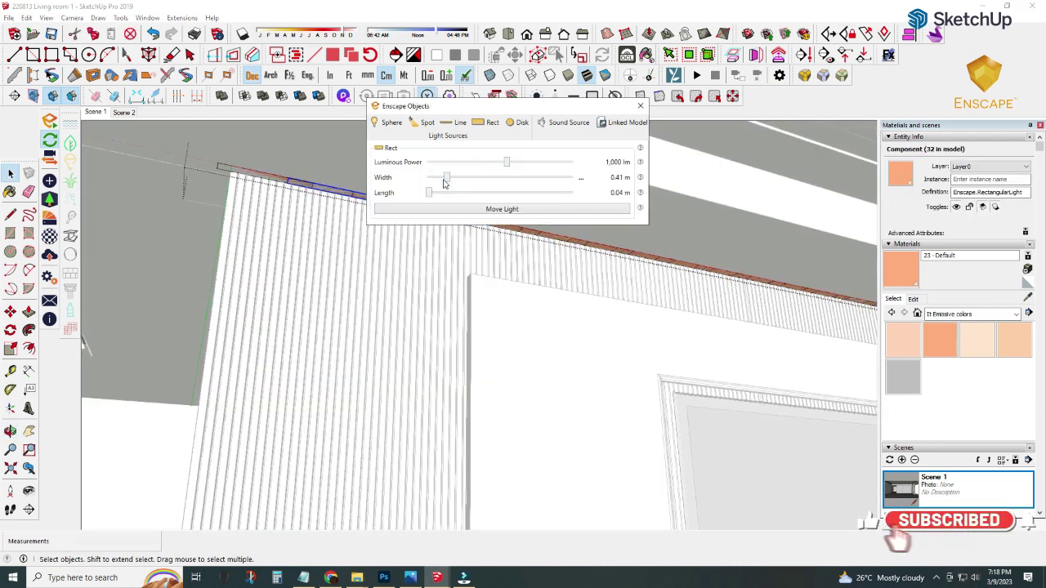
pyautogui.click(643, 107)
pyautogui.scroll(2, 220, 175)
pyautogui.click(221, 175)
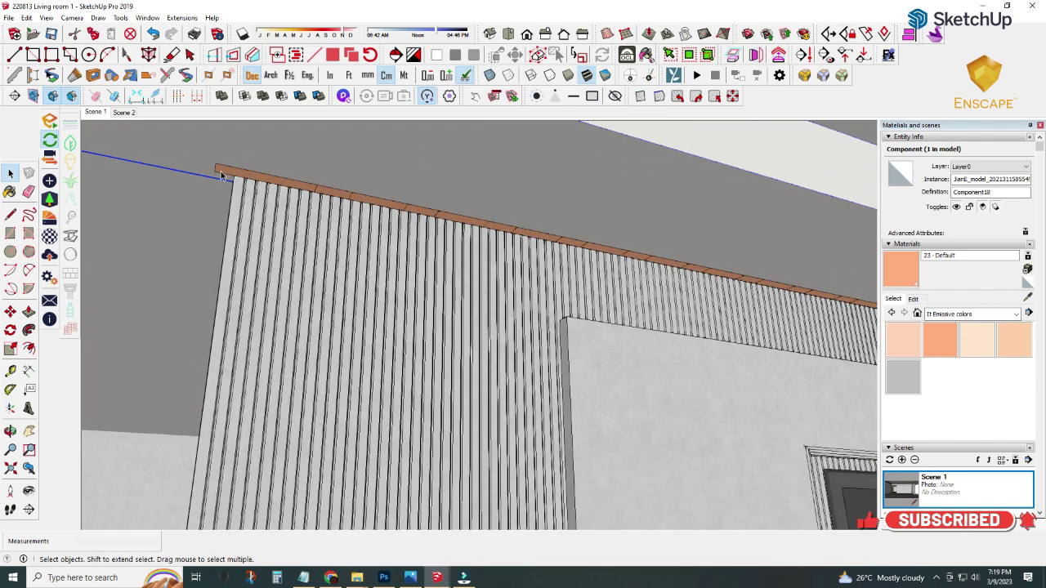
pyautogui.hotkey('ctrl', 'z')
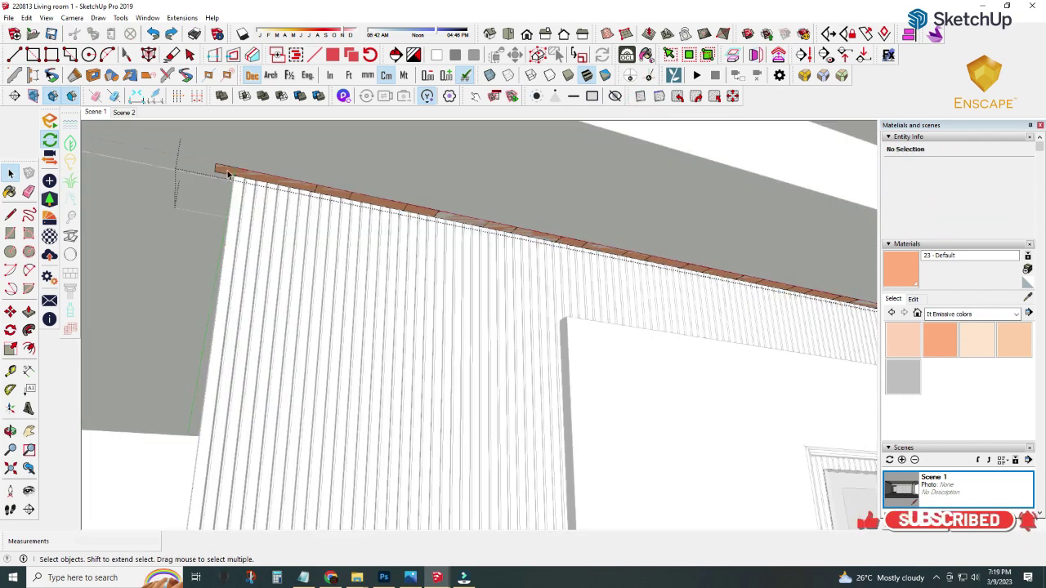
pyautogui.click(27, 18)
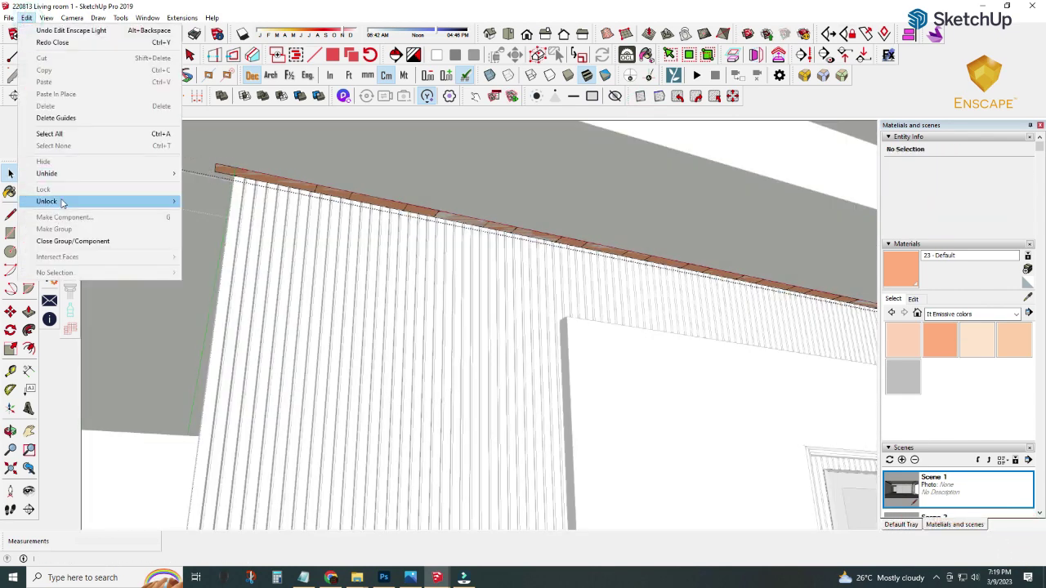
pyautogui.click(73, 241)
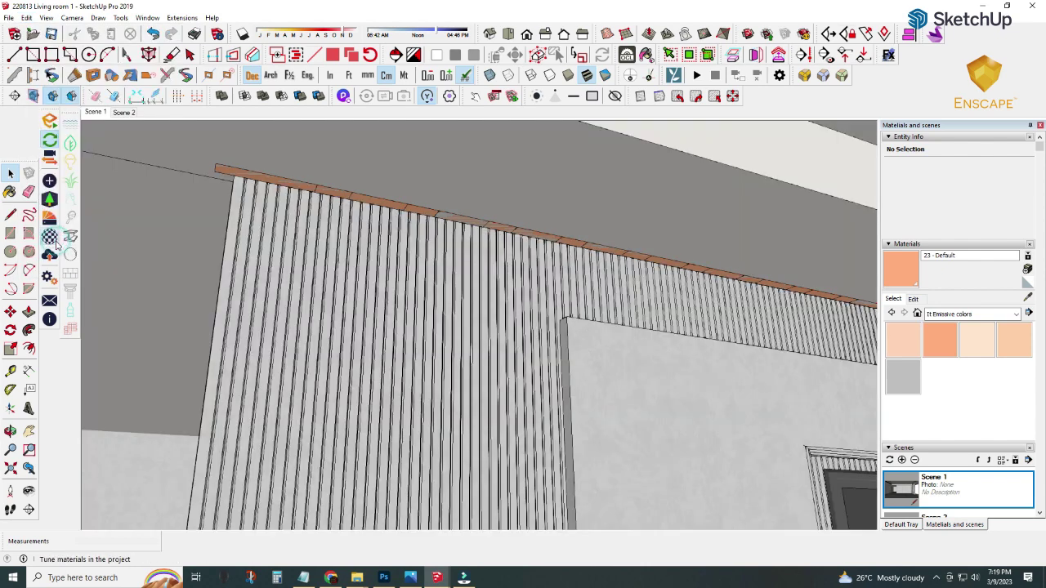
# Step: Select the top trim and slatted wall component, inspecting its surfaces before leaving editing
pyautogui.click(217, 169)
pyautogui.scroll(3, 255, 176)
pyautogui.scroll(2, 255, 176)
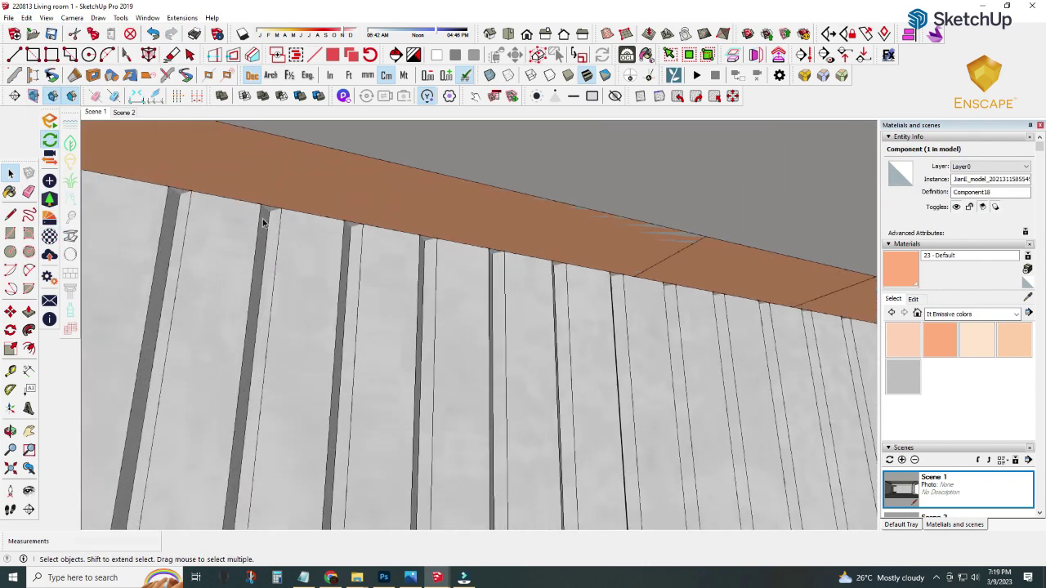
pyautogui.click(263, 209)
pyautogui.doubleClick(261, 209)
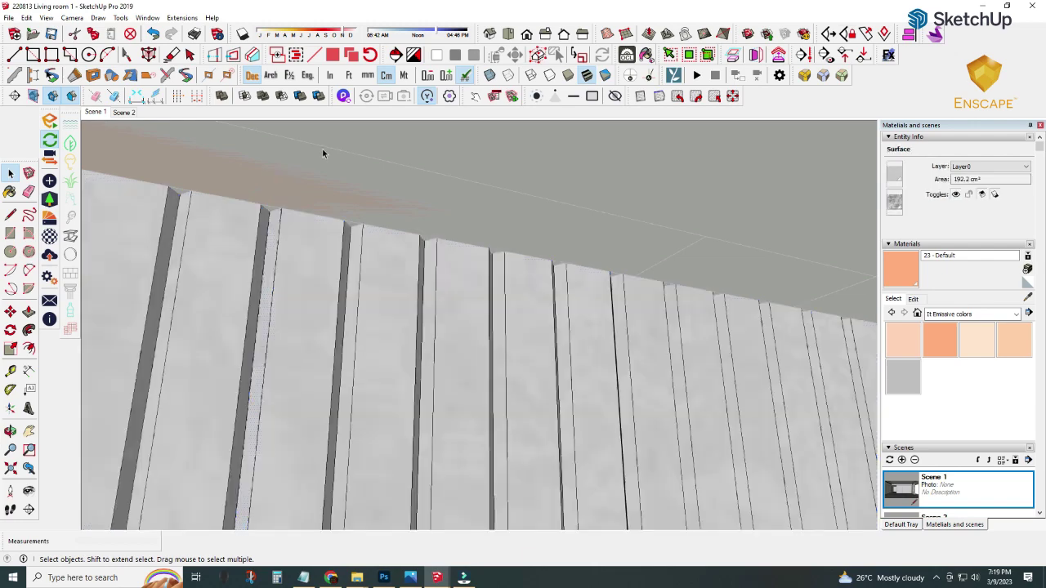
pyautogui.rightClick(336, 130)
pyautogui.click(279, 176)
pyautogui.scroll(-3, 279, 176)
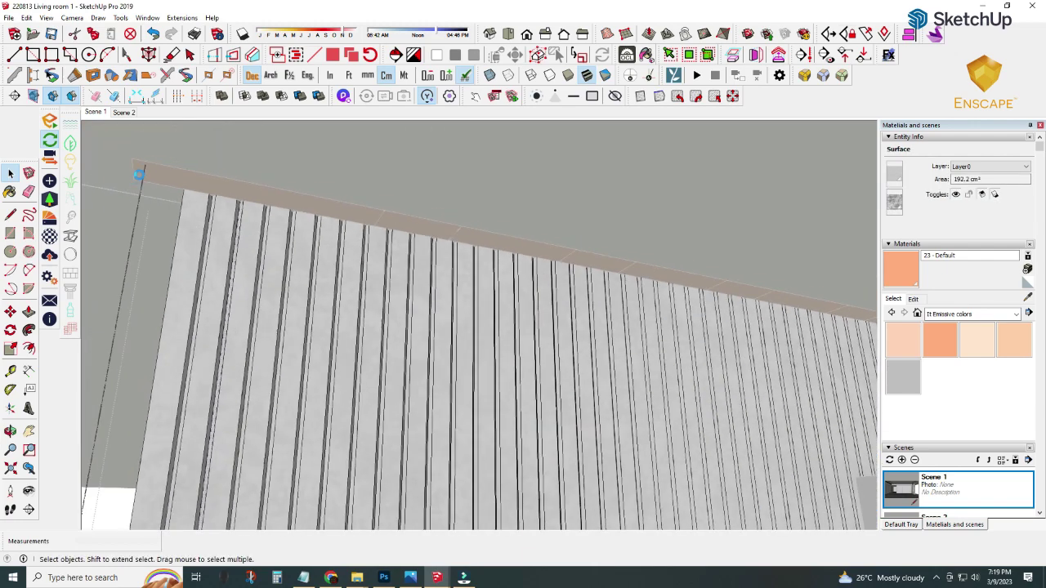
pyautogui.click(139, 174)
# Step: Move the brown beam group down along the blue axis onto the wall top
pyautogui.rightClick(120, 173)
pyautogui.click(144, 189)
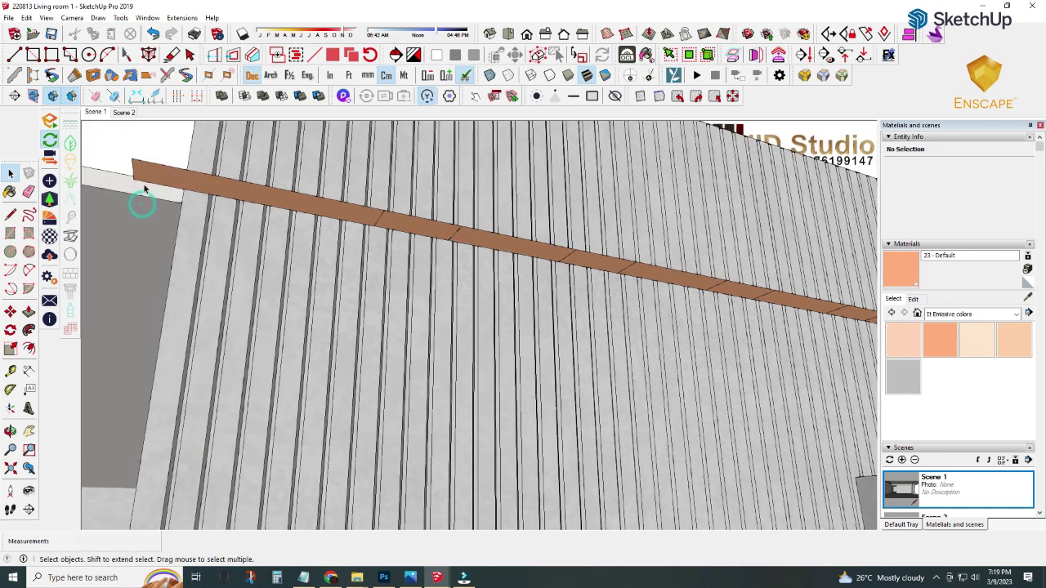
pyautogui.click(144, 189)
pyautogui.press('m')
pyautogui.click(187, 226)
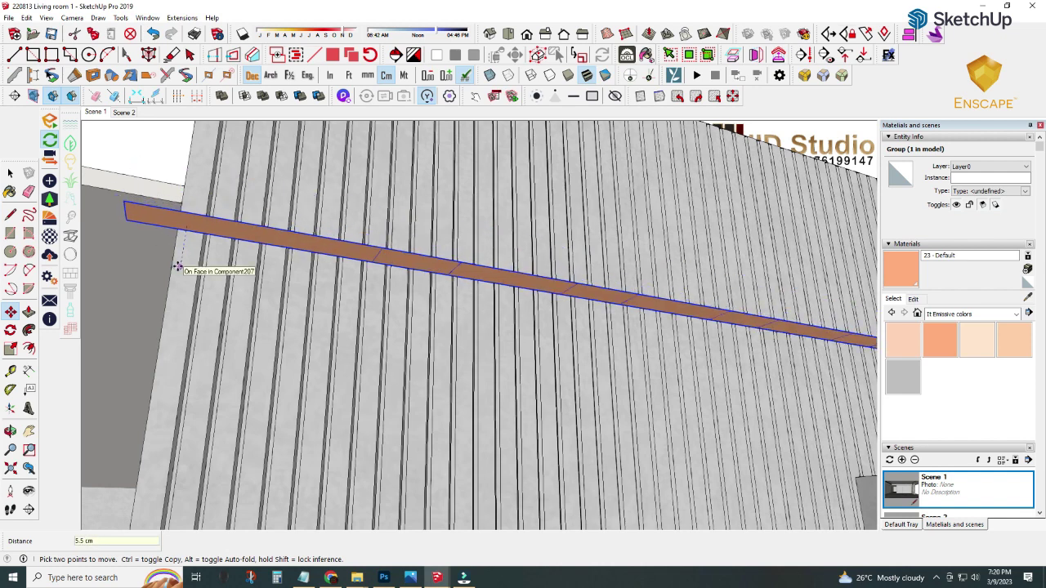
pyautogui.press('Return')
pyautogui.click(26, 17)
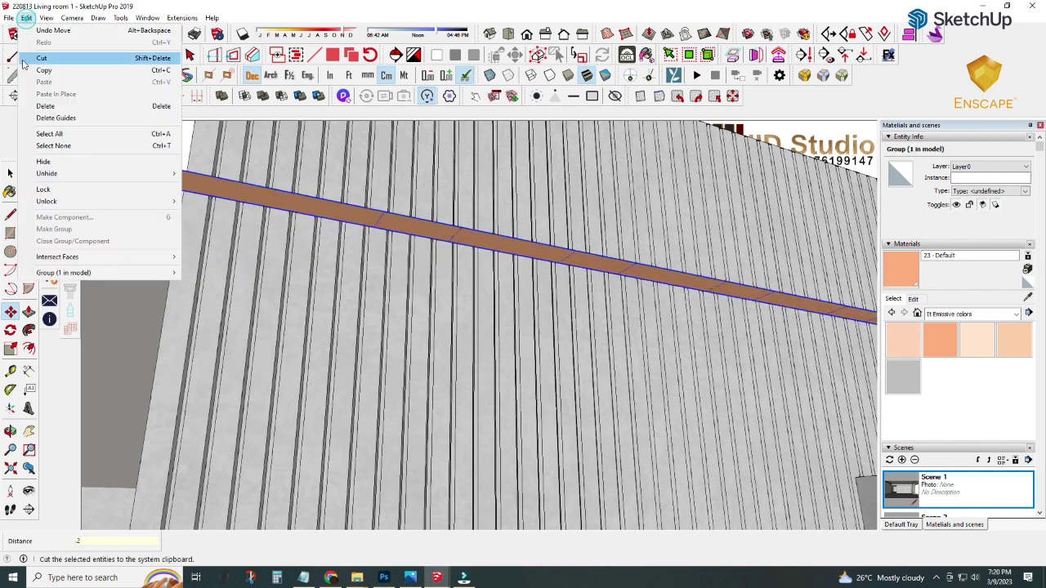
pyautogui.click(45, 170)
pyautogui.click(9, 172)
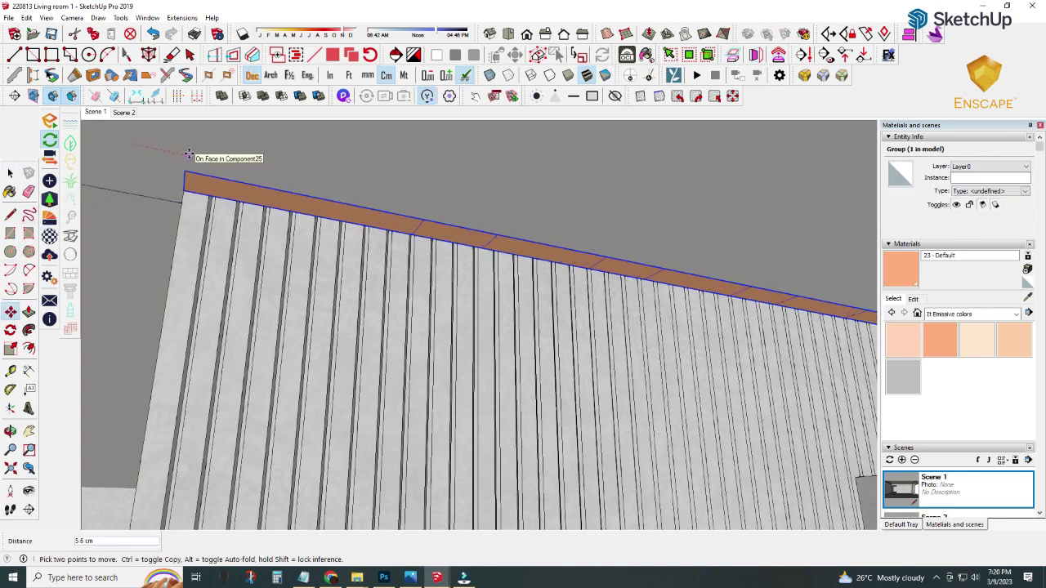
pyautogui.press('space')
pyautogui.click(505, 530)
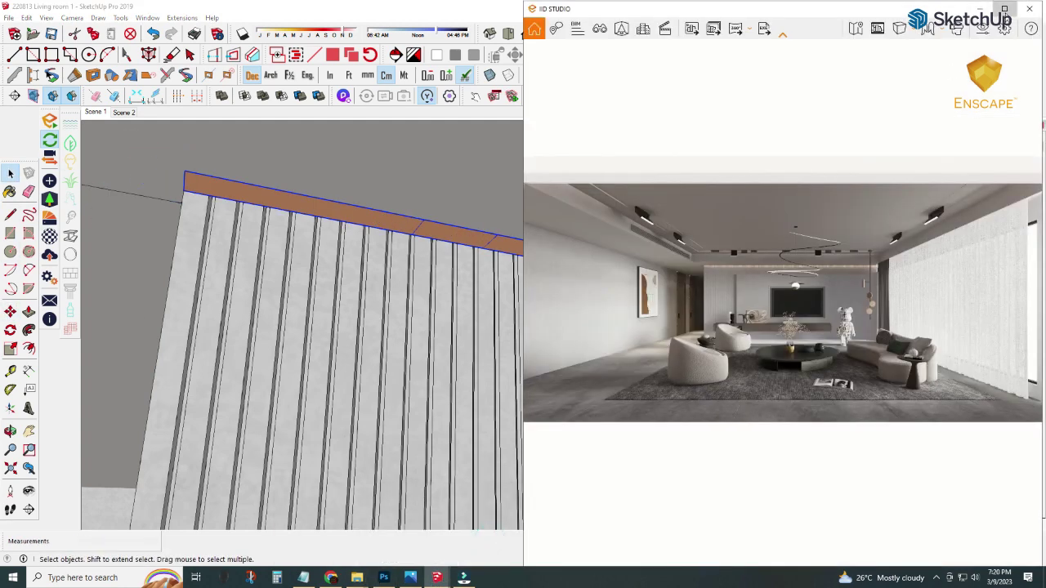
# Step: Set Enscape sun brightness to 0% and nudge the Main-tab exposure up slightly
pyautogui.click(1004, 8)
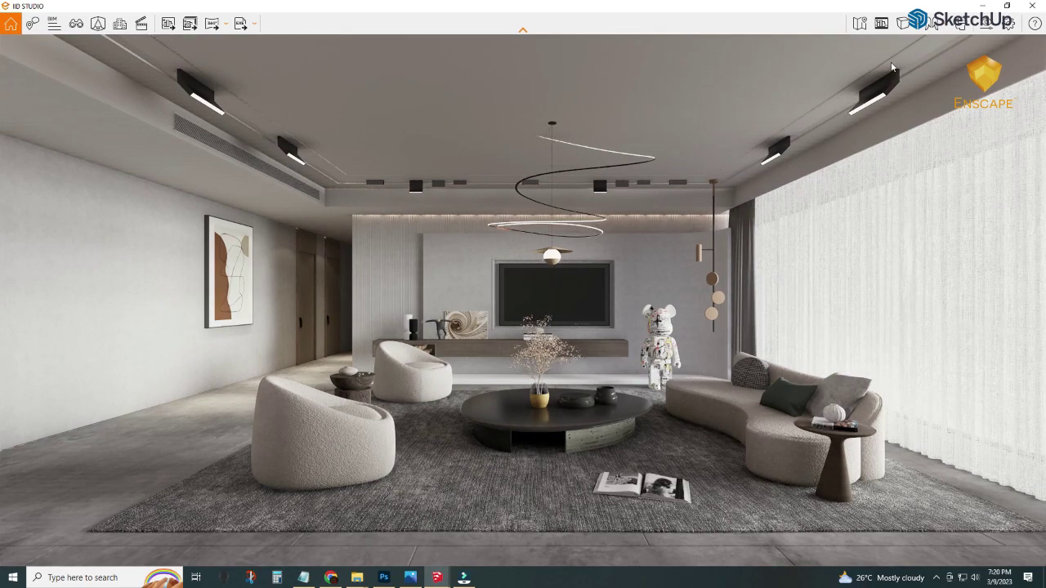
pyautogui.click(987, 25)
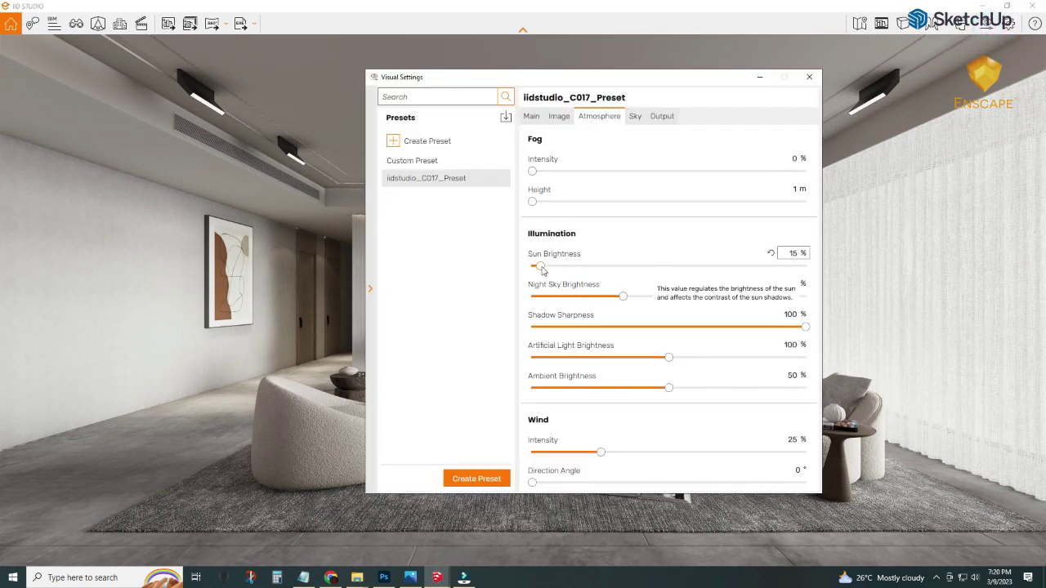
pyautogui.moveTo(541, 269); pyautogui.dragTo(527, 268)
pyautogui.moveTo(528, 83); pyautogui.dragTo(740, 258)
pyautogui.moveTo(824, 243); pyautogui.dragTo(624, 131)
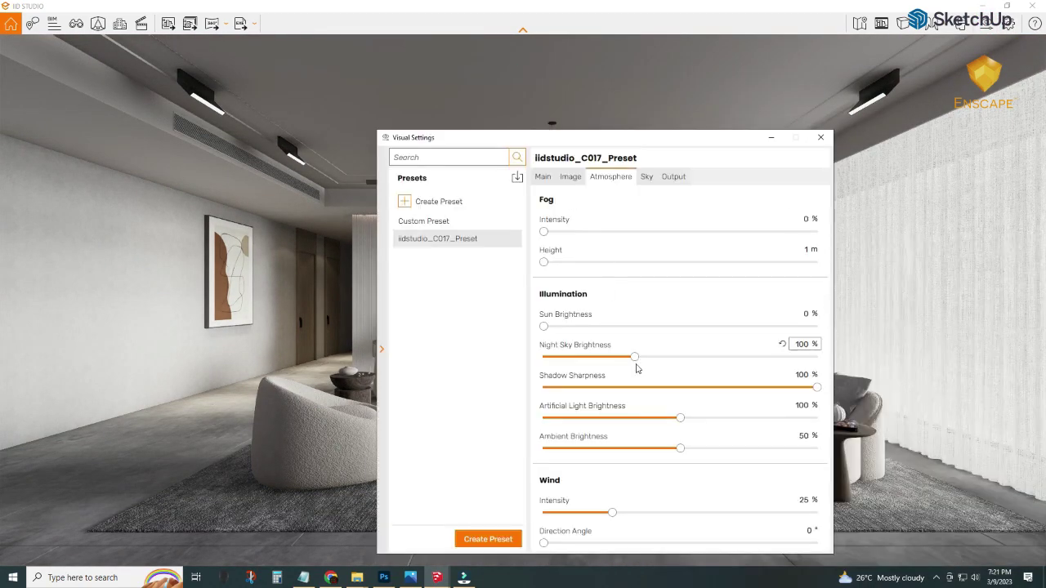
pyautogui.click(545, 177)
pyautogui.moveTo(681, 351); pyautogui.dragTo(688, 351)
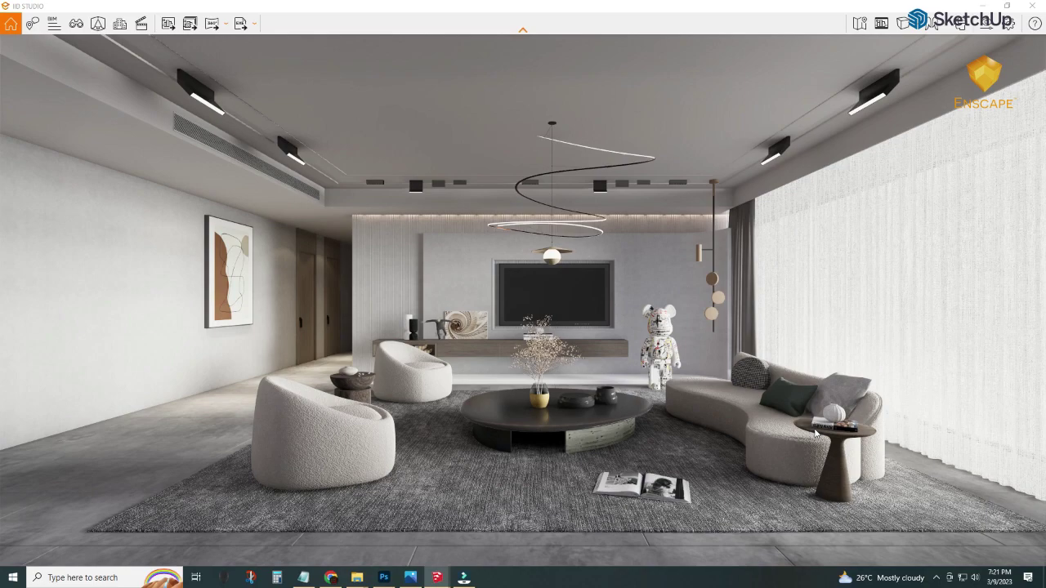
pyautogui.click(986, 25)
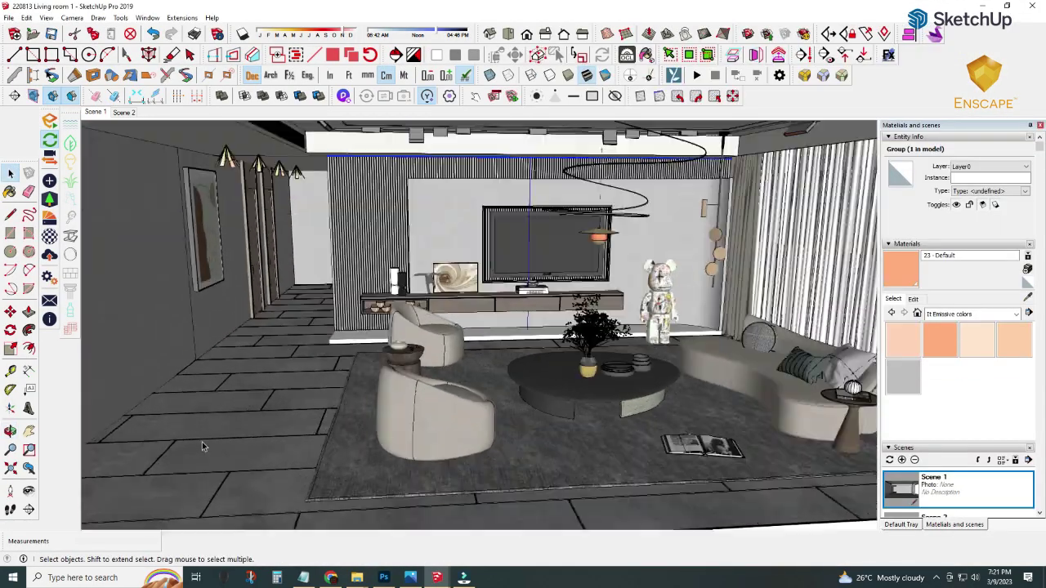
# Step: Sample the floor material JianE_Mtl_10 and lower its roughness to 34.1%
pyautogui.click(49, 237)
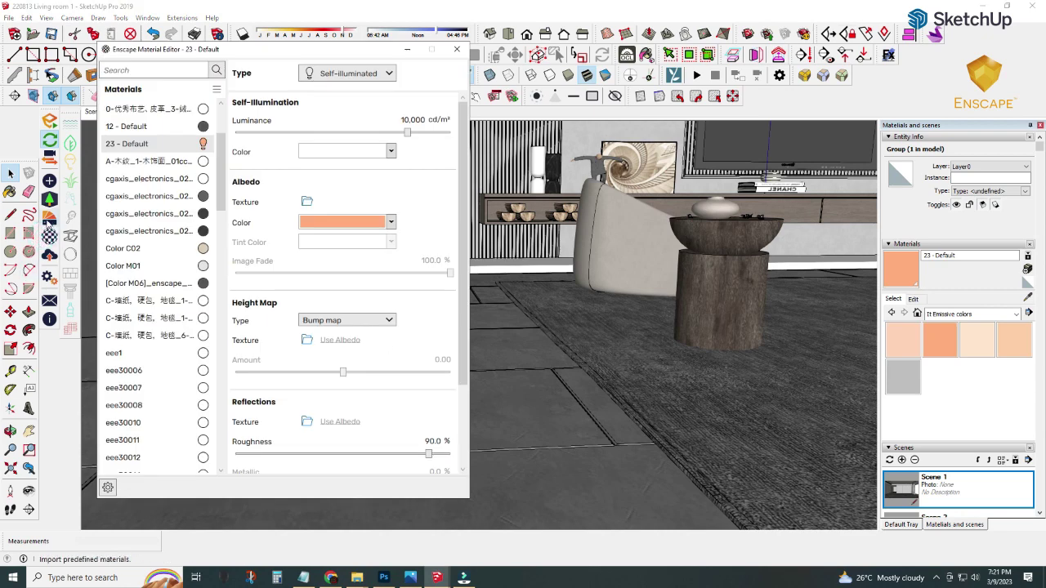
pyautogui.press('b')
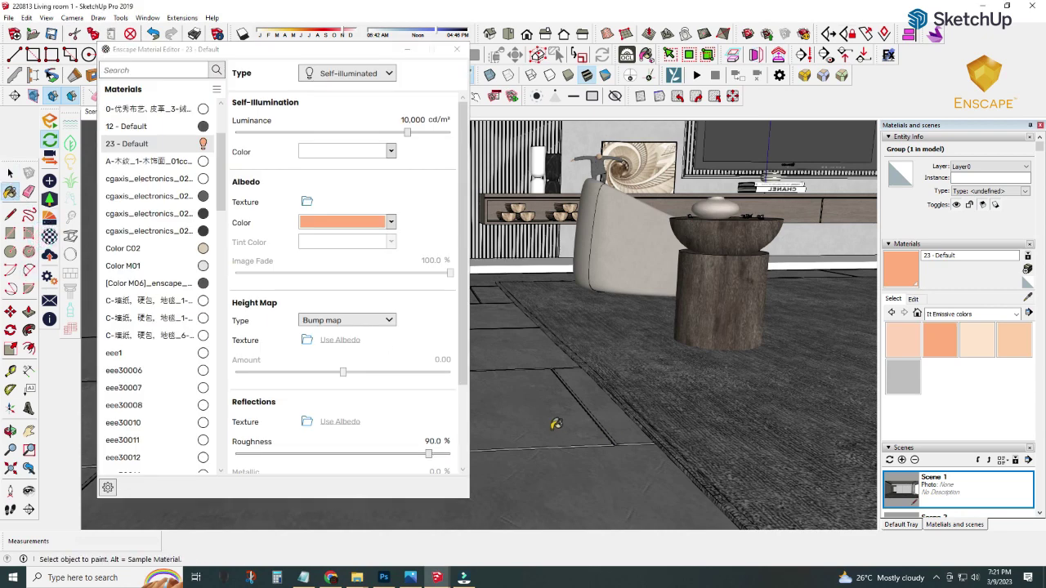
pyautogui.keyDown('alt'); pyautogui.click(523, 409); pyautogui.keyUp('alt')
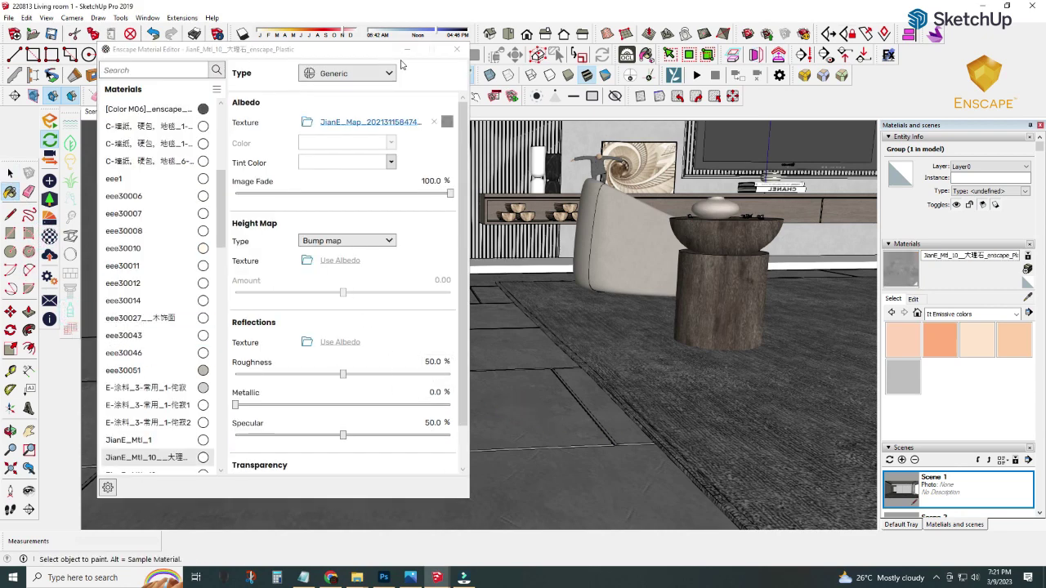
pyautogui.moveTo(343, 374); pyautogui.dragTo(318, 378)
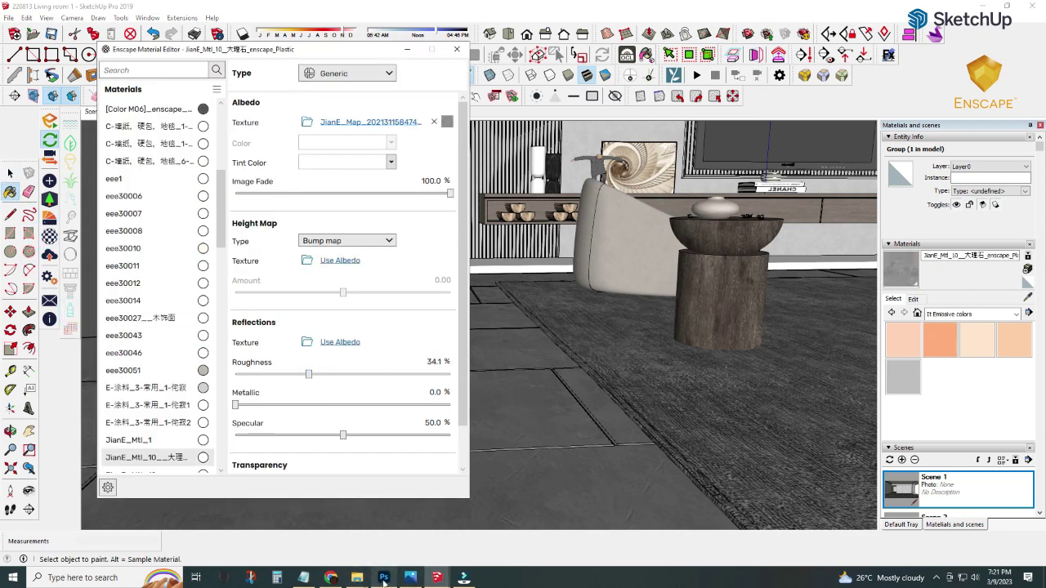
# Step: Use the floor's own texture as the bump height map with amount 0.30
pyautogui.click(430, 531)
pyautogui.click(344, 261)
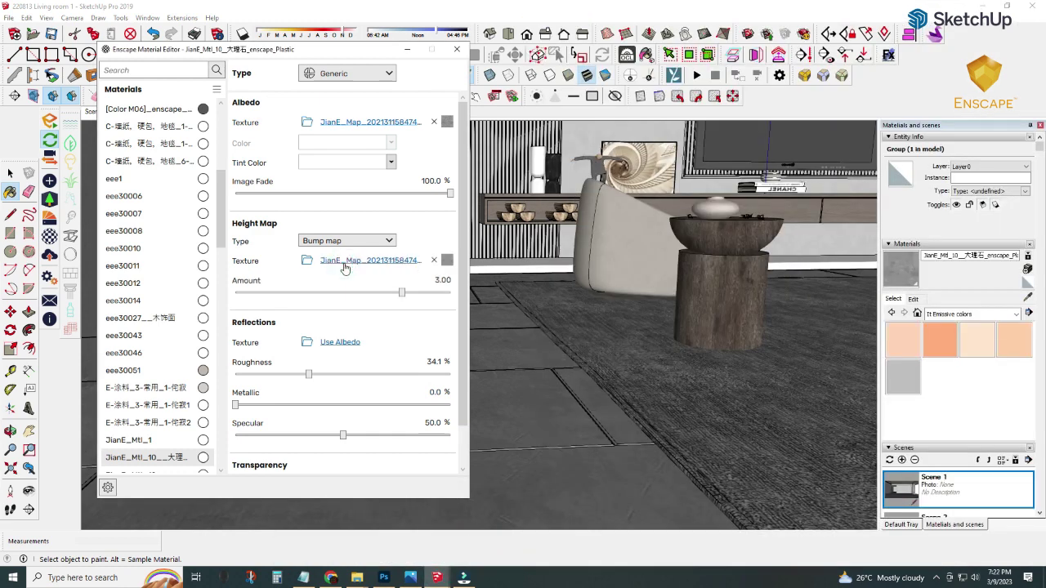
pyautogui.click(1006, 6)
pyautogui.doubleClick(434, 280)
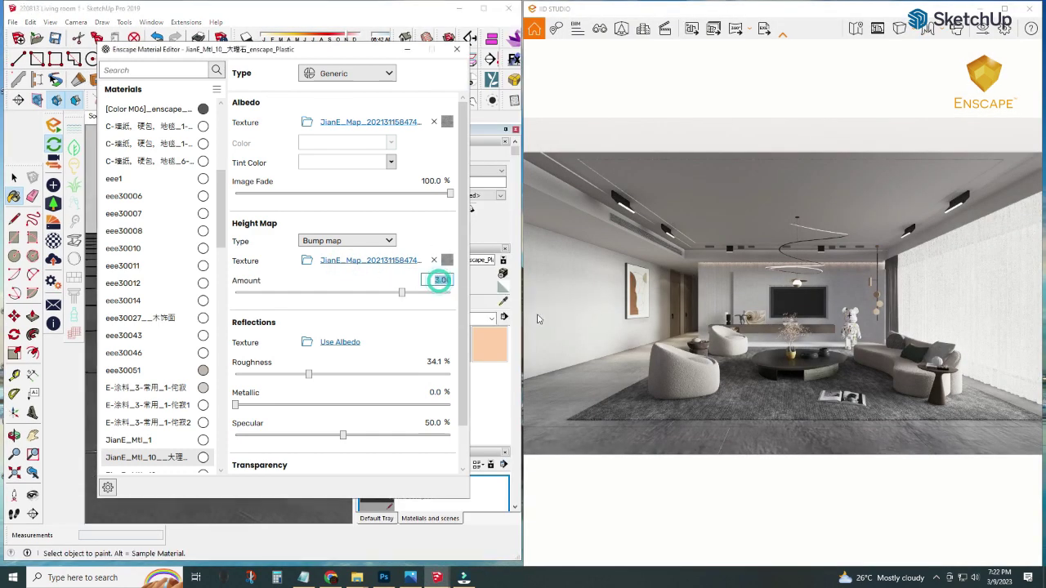
pyautogui.write('.3')
pyautogui.press('Return')
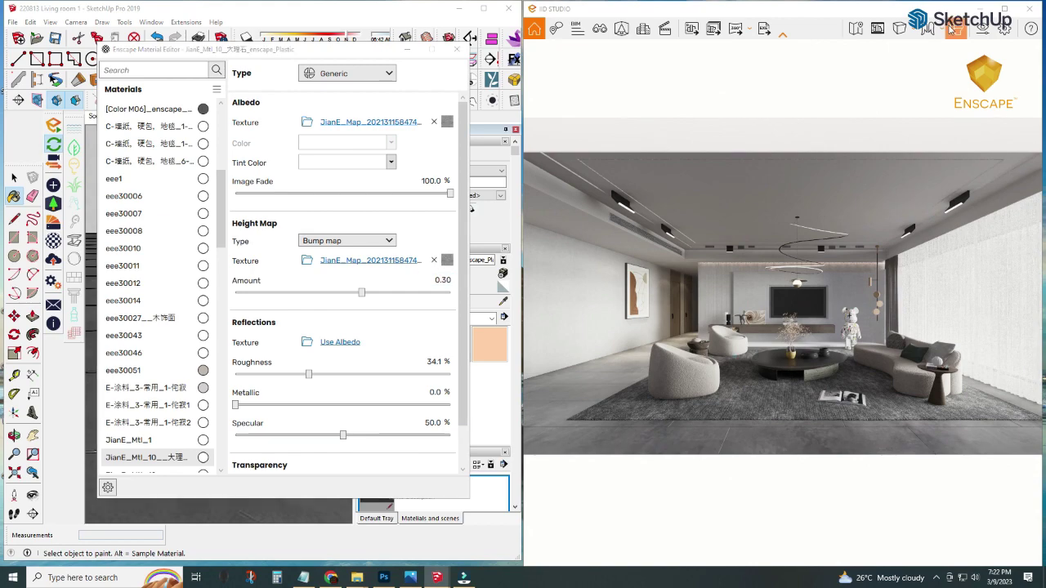
pyautogui.click(1004, 8)
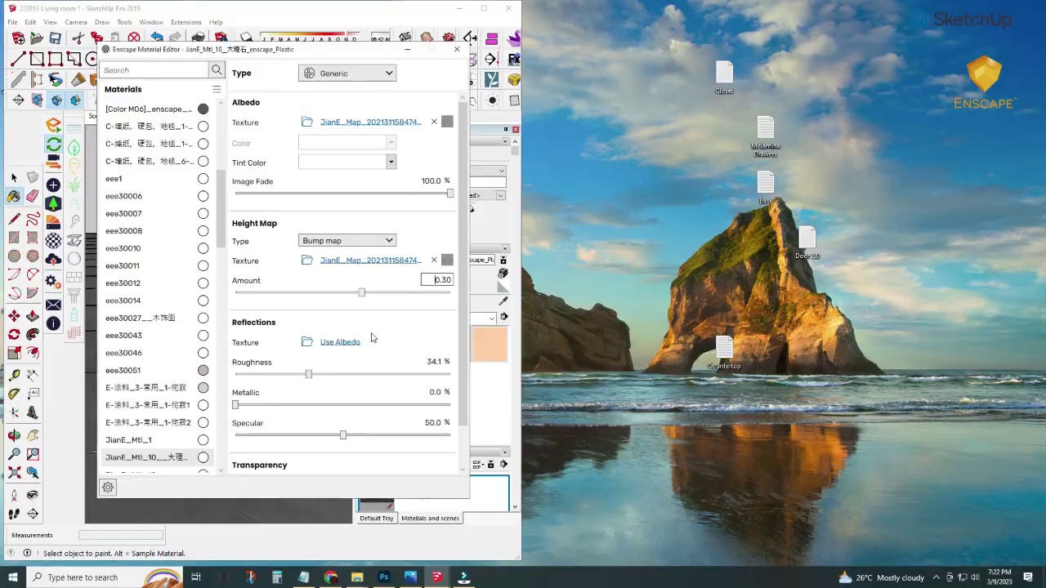
pyautogui.click(483, 8)
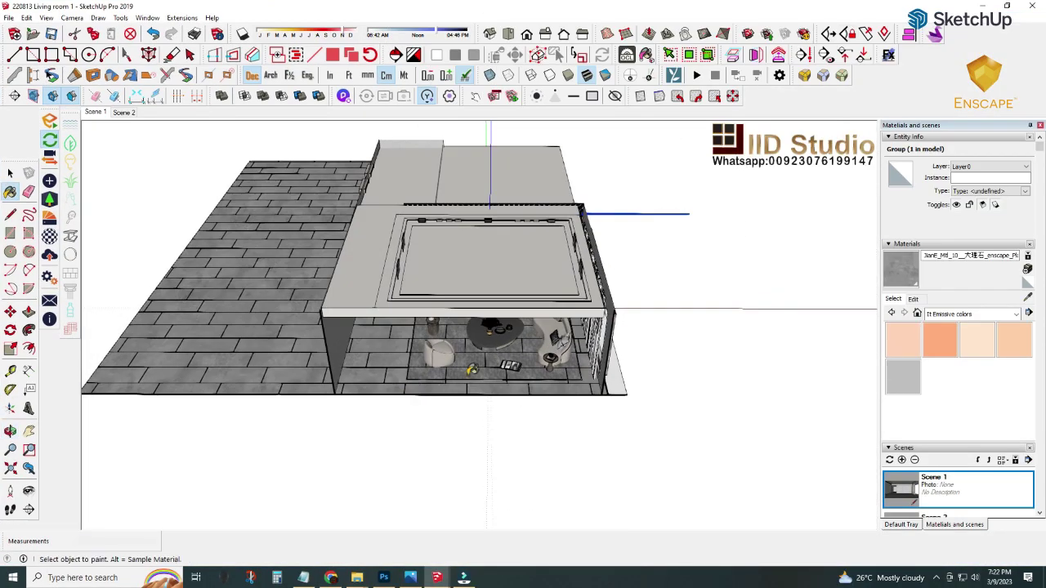
# Step: Draw a rectangle over the room and extrude it about 15 cm into a roof slab
pyautogui.click(320, 308)
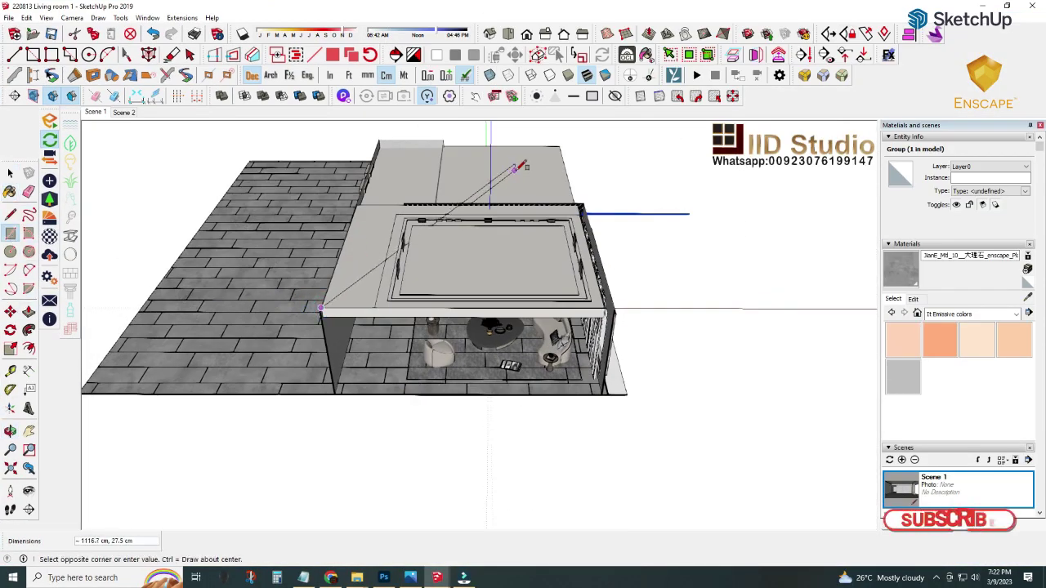
pyautogui.click(569, 132)
pyautogui.press('p')
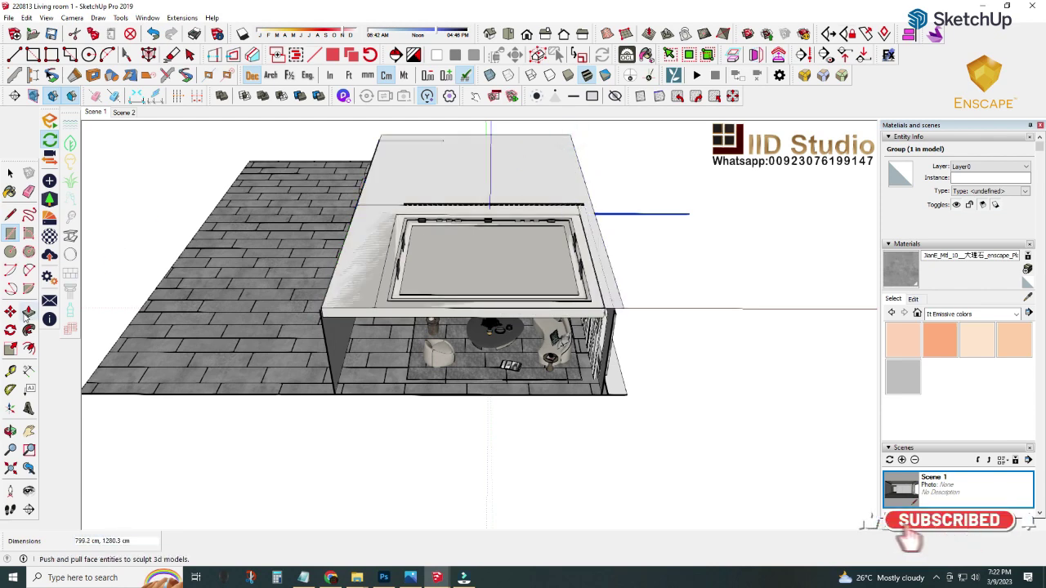
pyautogui.moveTo(407, 173); pyautogui.dragTo(397, 152)
pyautogui.press('space')
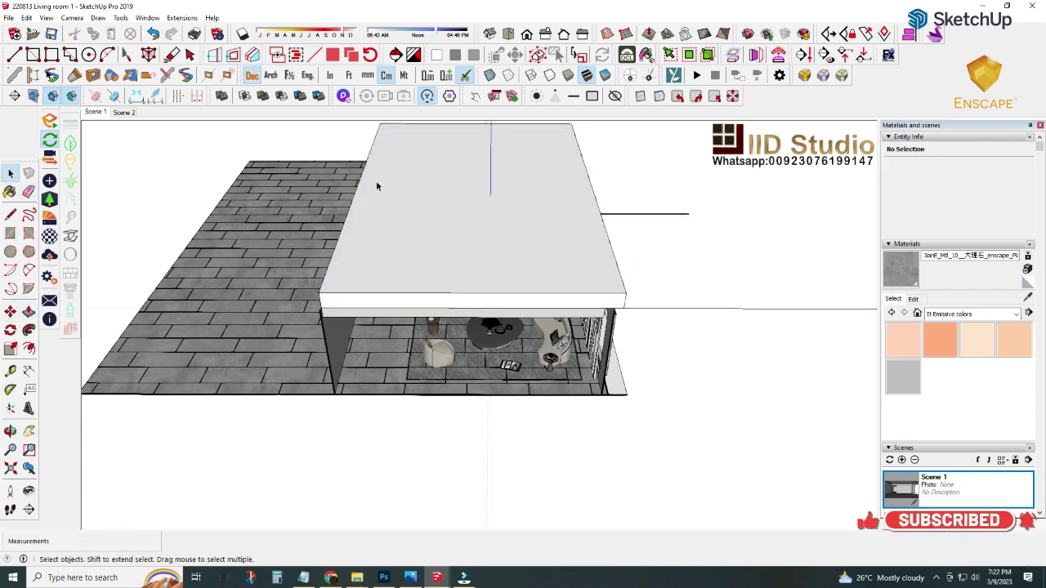
pyautogui.tripleClick(389, 171)
pyautogui.rightClick(390, 171)
pyautogui.moveTo(419, 243)
pyautogui.mouseDown(button='middle')
pyautogui.moveTo(420, 196)
pyautogui.moveTo(486, 228)
pyautogui.mouseUp(button='middle')
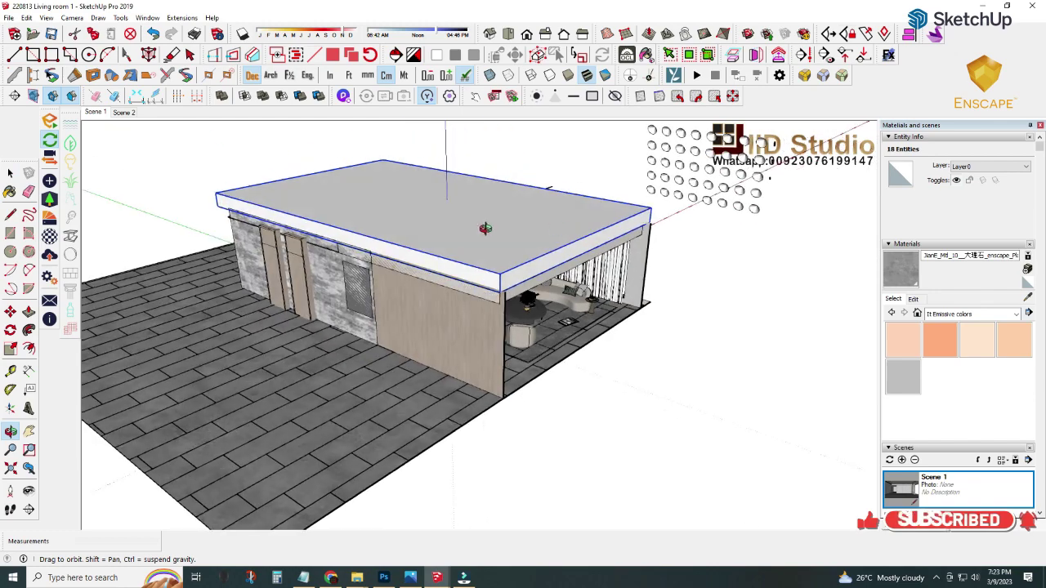
pyautogui.moveTo(478, 268); pyautogui.dragTo(269, 234, button='middle')
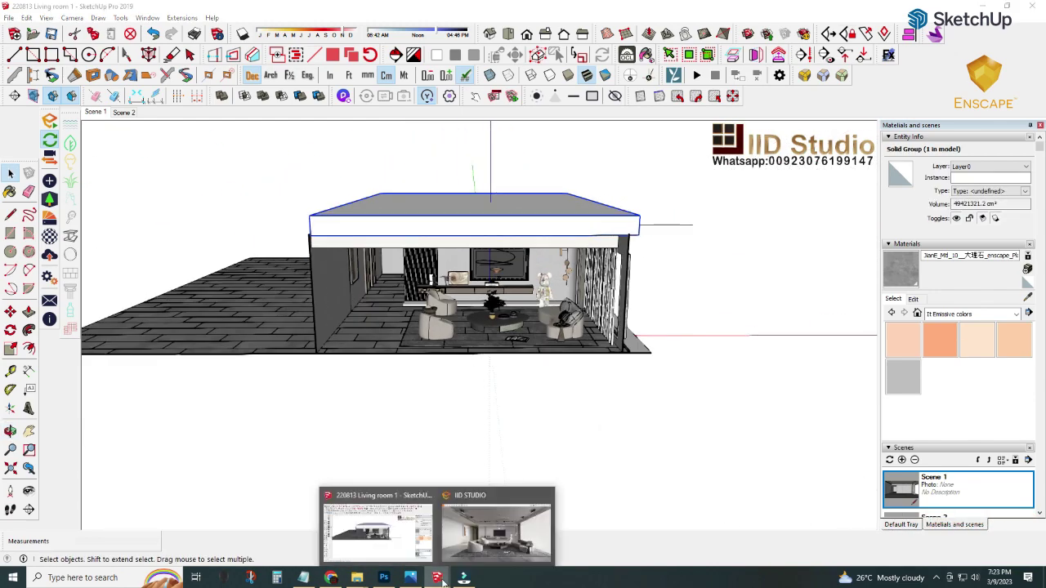
pyautogui.click(502, 531)
# Step: Import the iid Studio bedC01 Presets visual settings and reset field of view to 90°
pyautogui.click(822, 139)
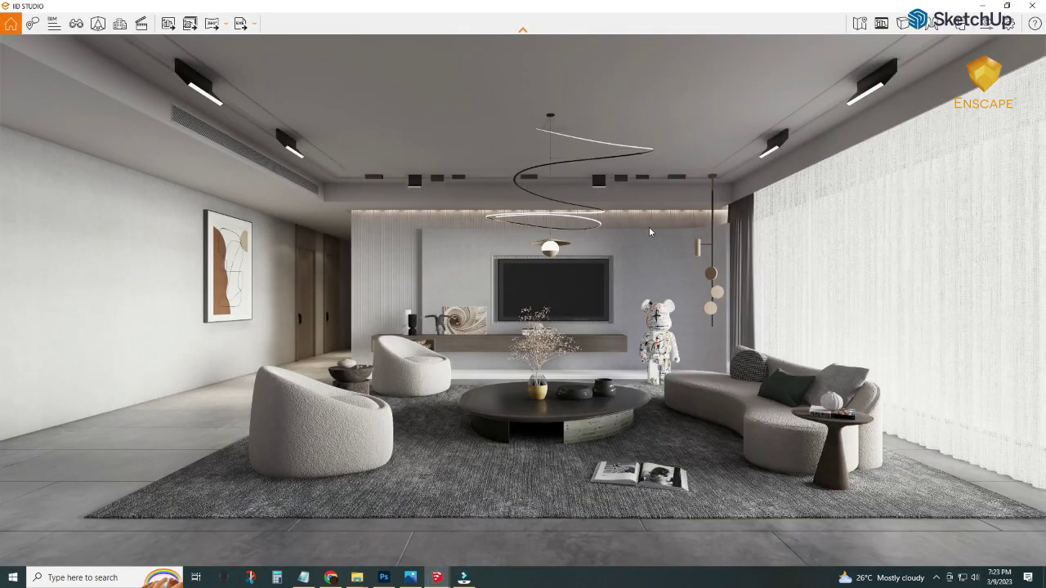
pyautogui.click(987, 23)
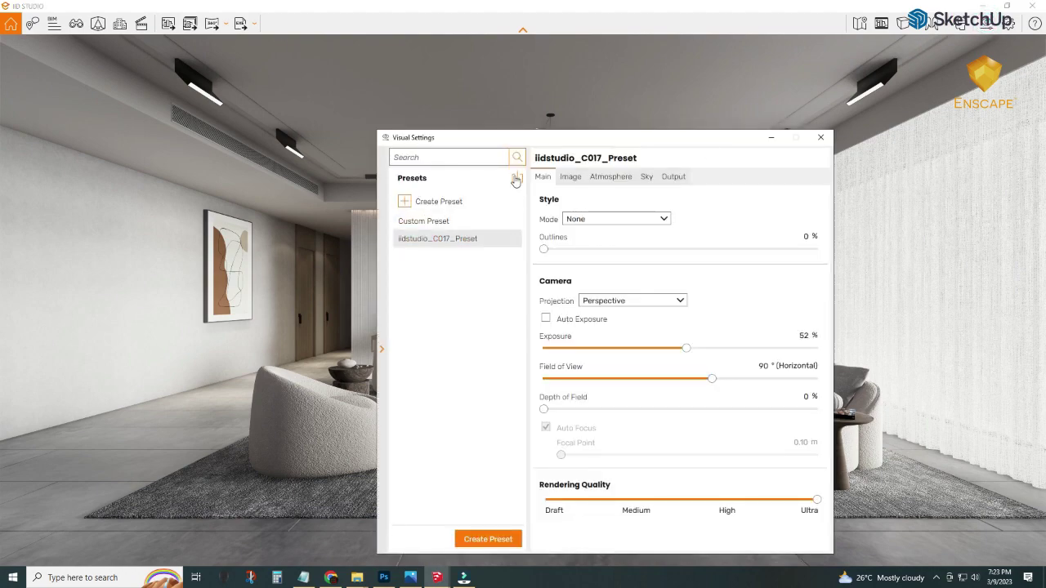
pyautogui.click(517, 178)
pyautogui.click(572, 152)
pyautogui.doubleClick(572, 152)
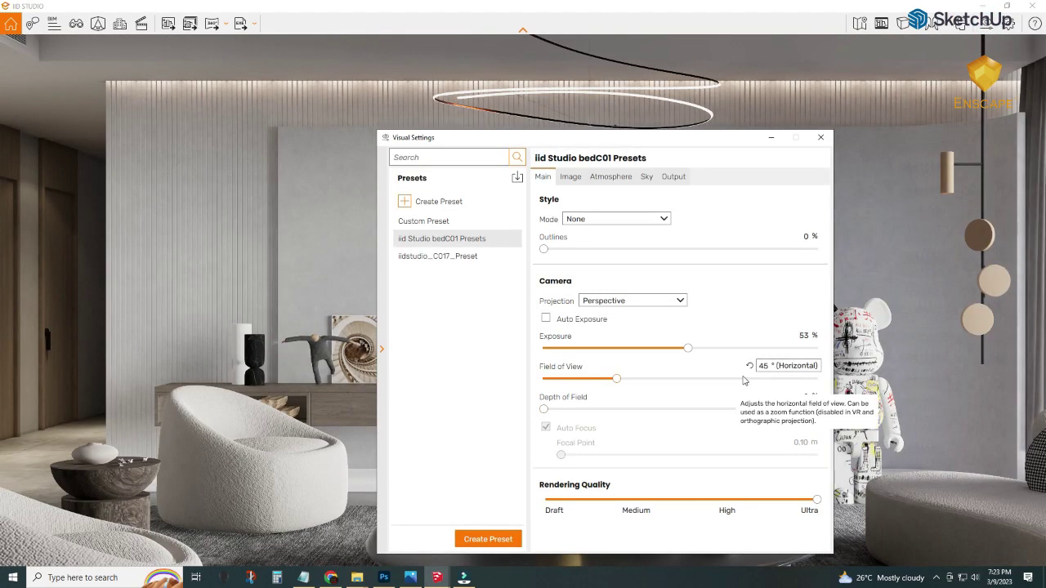
pyautogui.click(750, 365)
pyautogui.moveTo(749, 335)
pyautogui.click(819, 140)
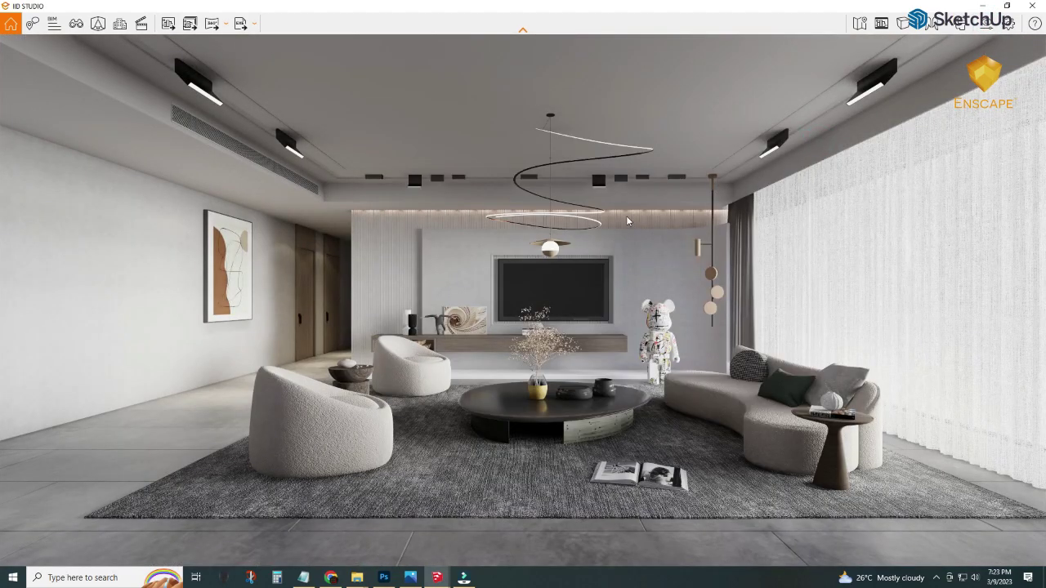
pyautogui.click(981, 8)
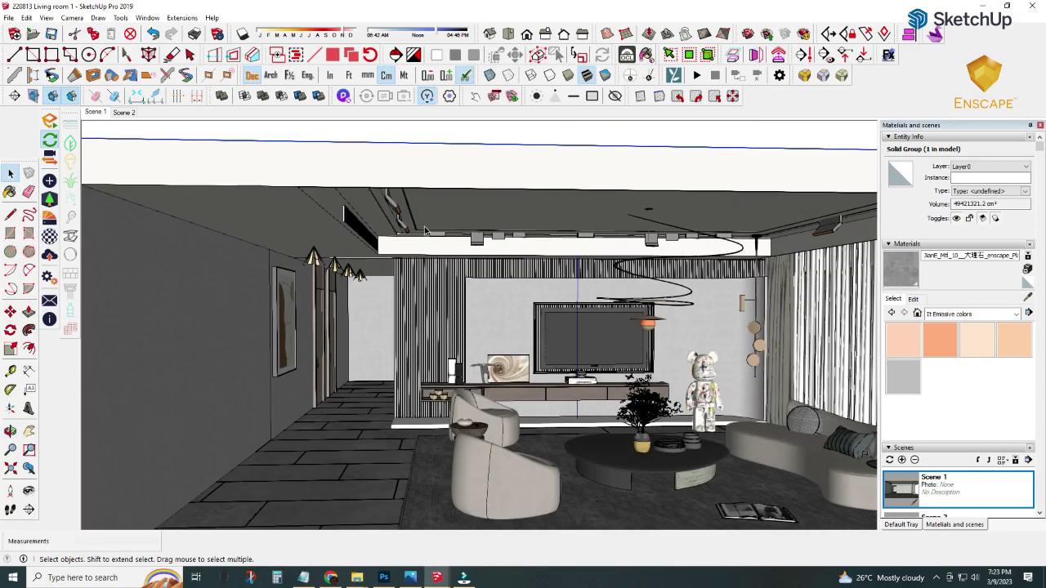
# Step: Copy the orange emissive strip group to a new spot on the ceiling using Move with Ctrl
pyautogui.moveTo(444, 152)
pyautogui.mouseDown(button='middle')
pyautogui.moveTo(445, 132)
pyautogui.moveTo(380, 333)
pyautogui.mouseUp(button='middle')
pyautogui.press('m')
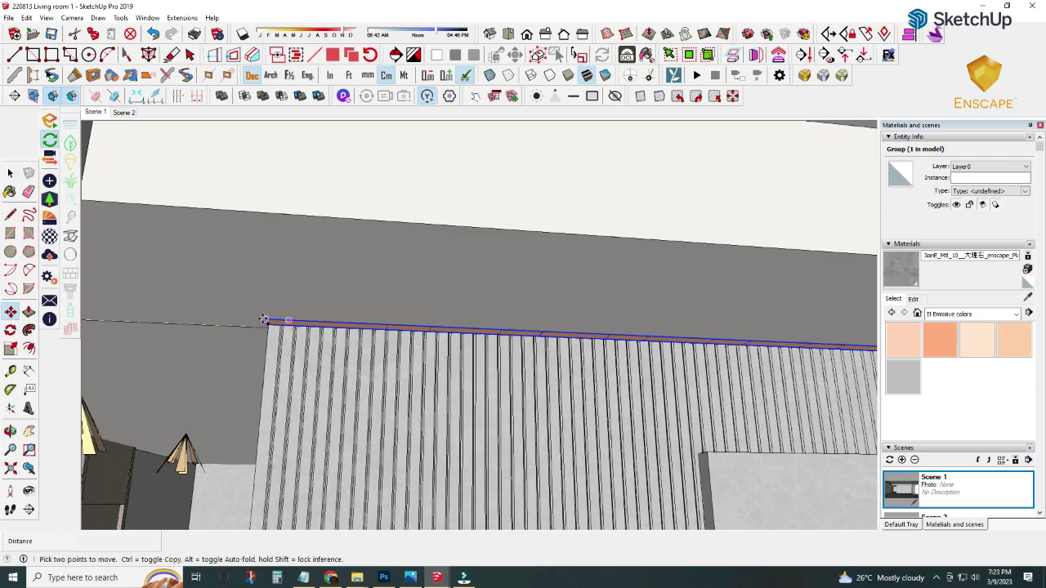
pyautogui.press('ctrl')
pyautogui.click(269, 319)
pyautogui.scroll(-2, 278, 314)
pyautogui.scroll(-4, 282, 311)
pyautogui.moveTo(287, 204)
pyautogui.mouseDown(button='middle')
pyautogui.moveTo(467, 291)
pyautogui.moveTo(449, 273)
pyautogui.mouseUp(button='middle')
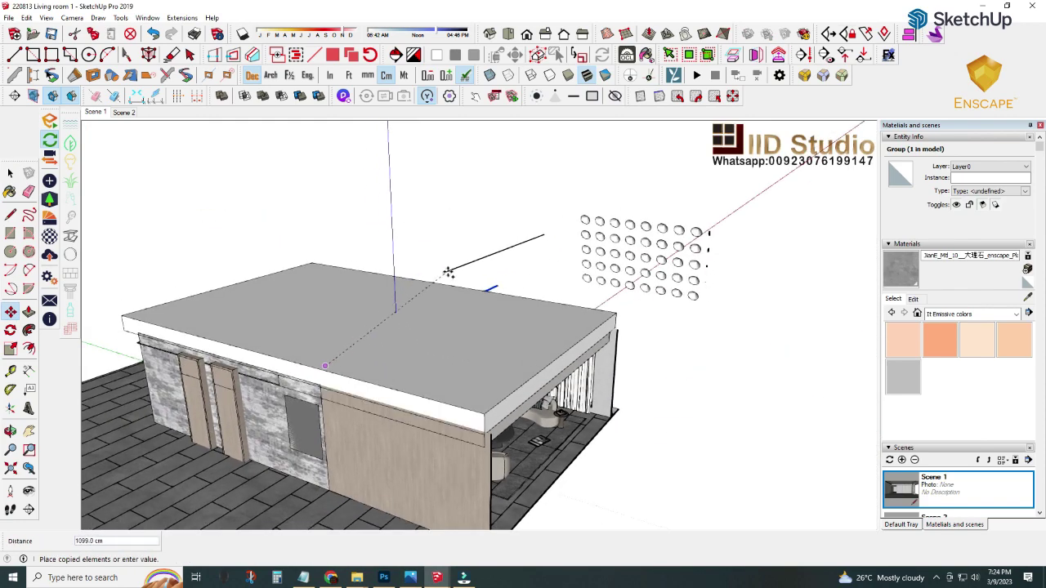
pyautogui.click(500, 267)
pyautogui.scroll(3, 607, 215)
pyautogui.scroll(3, 551, 299)
# Step: Rotate the copied strip 90° so it faces the adjacent cove edge
pyautogui.press('q')
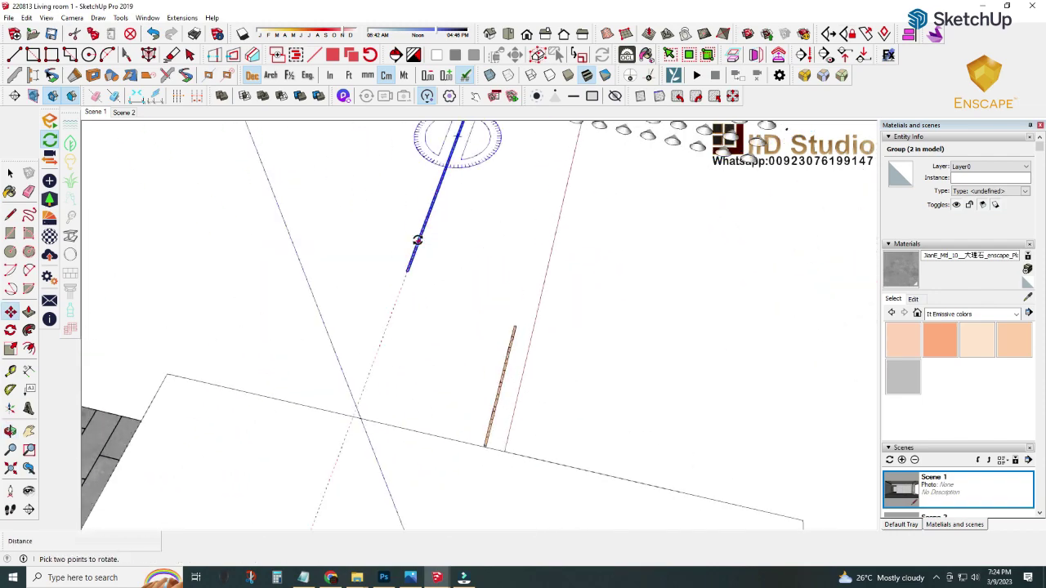
pyautogui.click(547, 150)
pyautogui.moveTo(547, 149)
pyautogui.mouseDown(button='middle')
pyautogui.moveTo(533, 175)
pyautogui.moveTo(747, 340)
pyautogui.moveTo(614, 362)
pyautogui.moveTo(752, 273)
pyautogui.mouseUp(button='middle')
# Step: Move the rotated strip copy over to the adjacent ceiling cove edge
pyautogui.press('m')
pyautogui.click(776, 349)
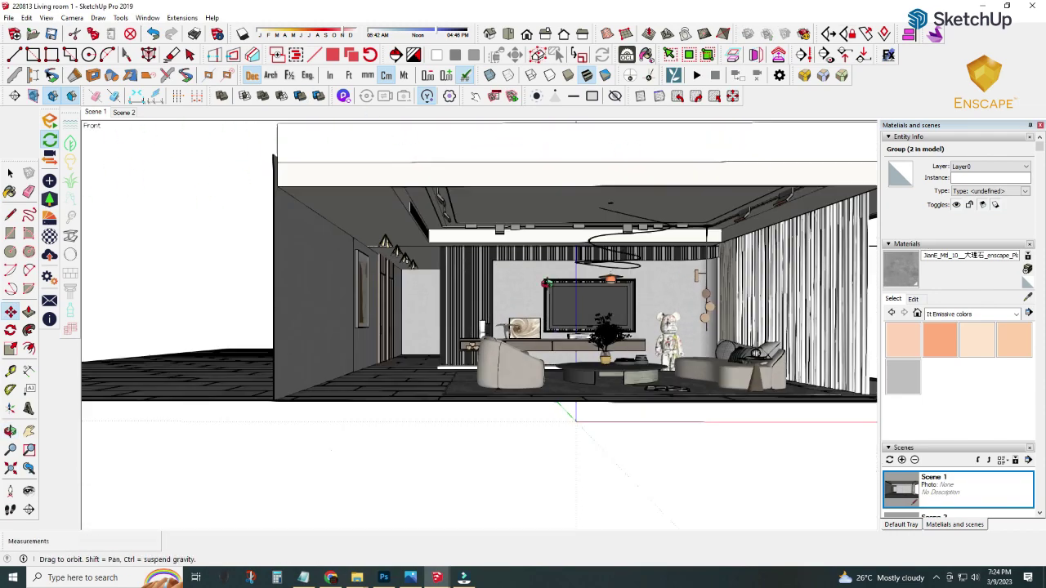
pyautogui.moveTo(572, 327); pyautogui.dragTo(527, 223, button='middle')
pyautogui.scroll(3, 527, 222)
pyautogui.scroll(3, 527, 222)
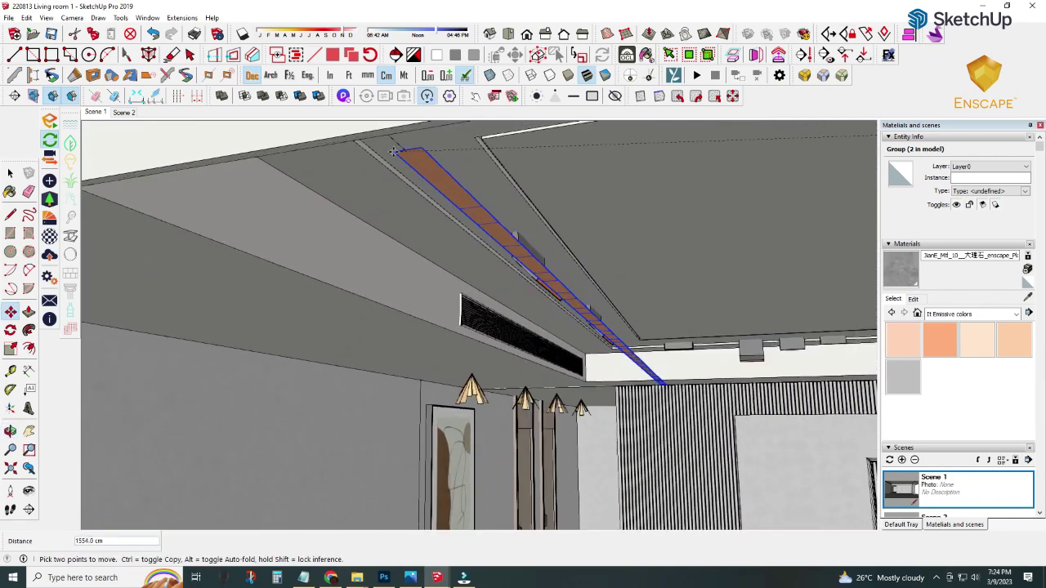
pyautogui.scroll(3, 527, 222)
pyautogui.scroll(2, 491, 233)
pyautogui.moveTo(450, 236)
pyautogui.mouseDown(button='middle')
pyautogui.moveTo(432, 235)
pyautogui.moveTo(787, 215)
pyautogui.moveTo(701, 400)
pyautogui.moveTo(587, 313)
pyautogui.moveTo(450, 387)
pyautogui.moveTo(502, 348)
pyautogui.moveTo(485, 399)
pyautogui.mouseUp(button='middle')
pyautogui.scroll(2, 431, 234)
# Step: Check the strips in the Enscape render, then return to the model
pyautogui.press('s')
pyautogui.click(480, 527)
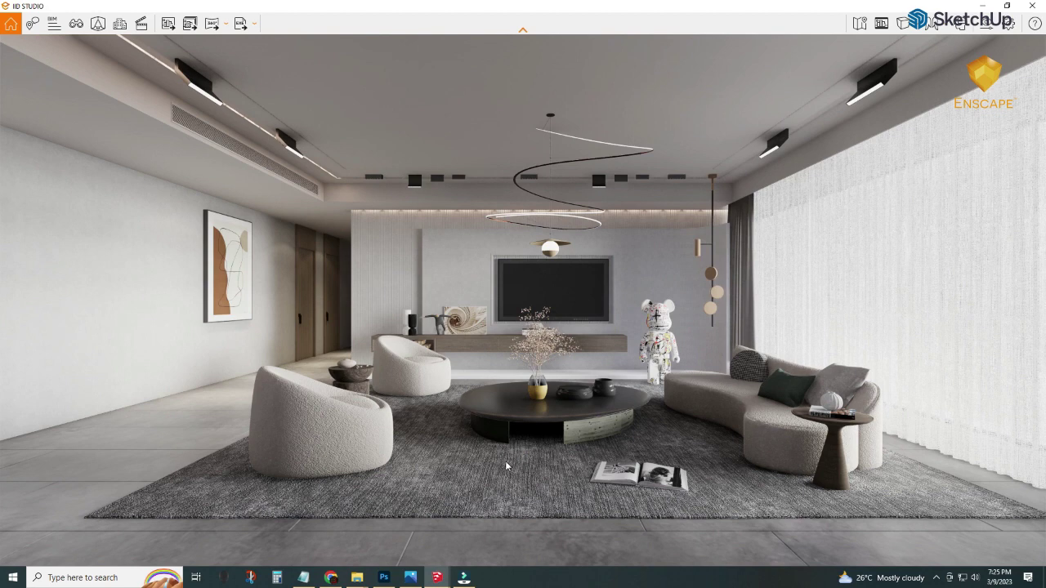
pyautogui.moveTo(437, 578)
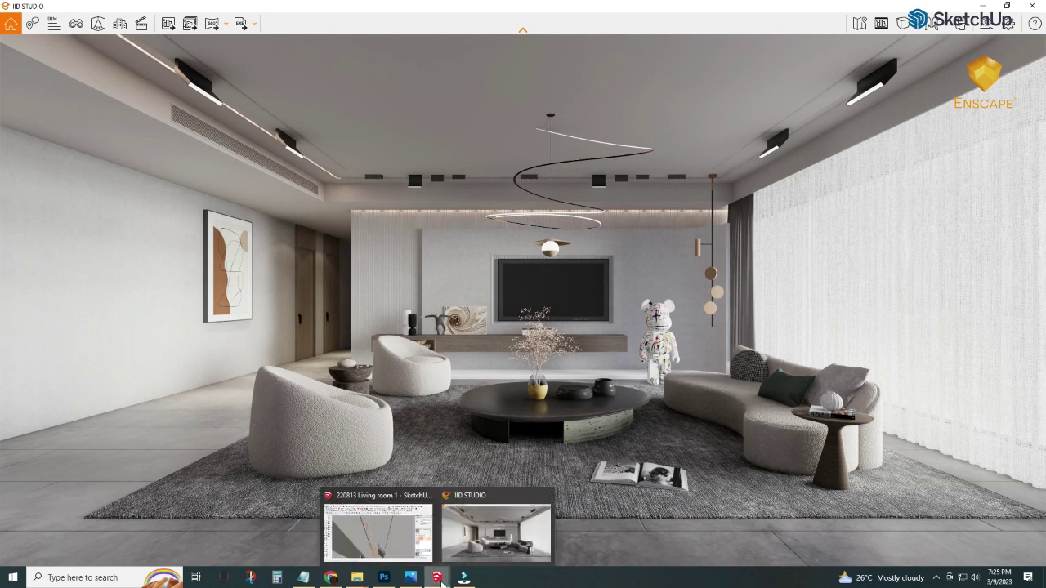
pyautogui.click(414, 554)
pyautogui.moveTo(390, 350)
pyautogui.mouseDown(button='middle')
pyautogui.moveTo(426, 219)
pyautogui.moveTo(420, 246)
pyautogui.moveTo(392, 174)
pyautogui.mouseUp(button='middle')
# Step: Start moving another strip copy while orbiting to line it up along the wall
pyautogui.press('m')
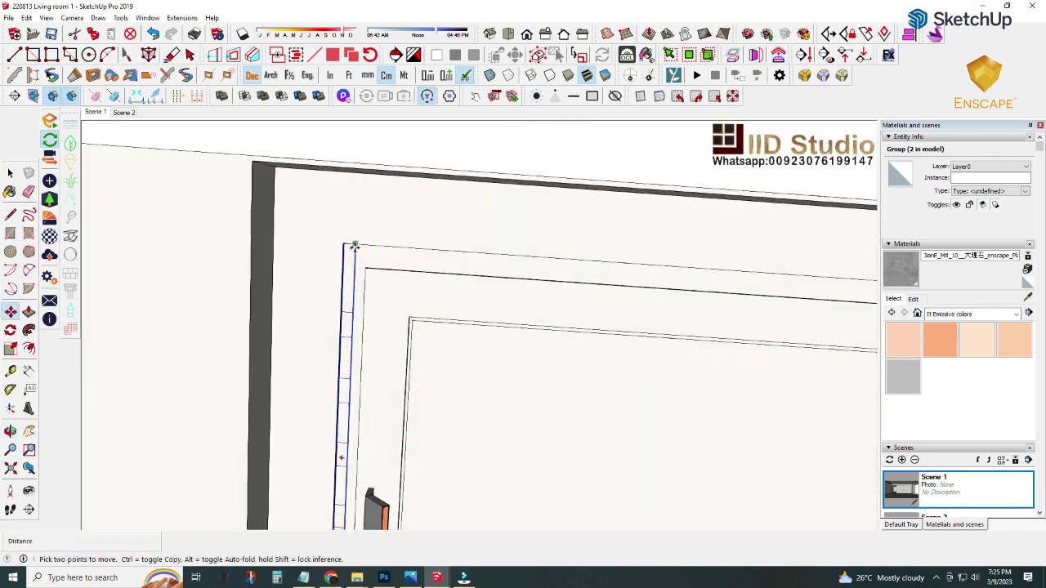
pyautogui.click(354, 248)
pyautogui.press('space')
pyautogui.scroll(2, 360, 246)
pyautogui.scroll(2, 359, 246)
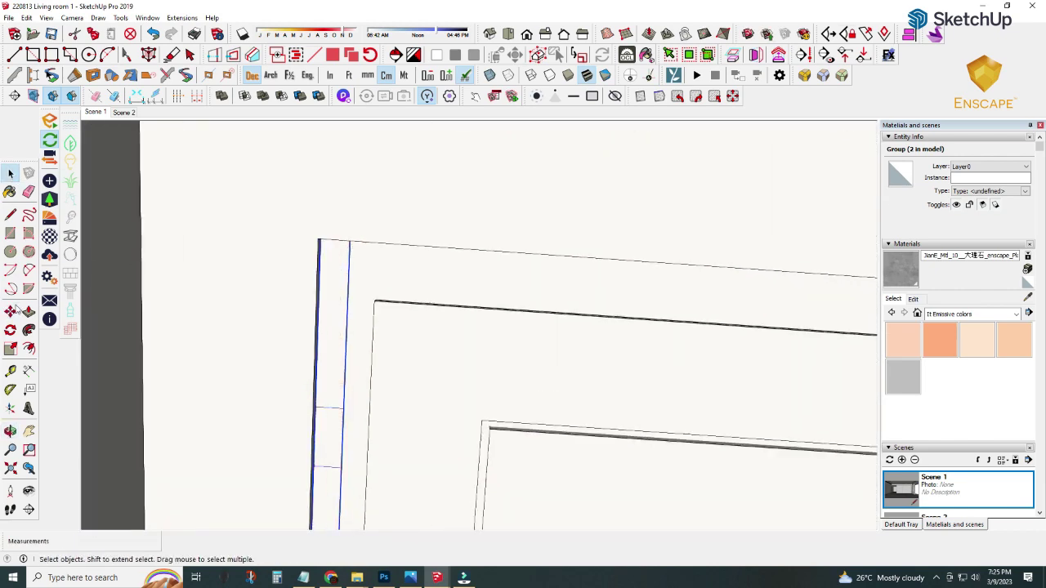
pyautogui.moveTo(524, 268)
pyautogui.mouseDown(button='middle')
pyautogui.moveTo(144, 238)
pyautogui.moveTo(334, 274)
pyautogui.mouseUp(button='middle')
pyautogui.moveTo(373, 245)
pyautogui.mouseDown(button='middle')
pyautogui.moveTo(339, 311)
pyautogui.moveTo(597, 308)
pyautogui.moveTo(475, 286)
pyautogui.moveTo(521, 268)
pyautogui.mouseUp(button='middle')
# Step: Place the strip copy along the ceiling edge and make another copy beside it
pyautogui.click(512, 270)
pyautogui.click(522, 268)
pyautogui.scroll(-4, 539, 273)
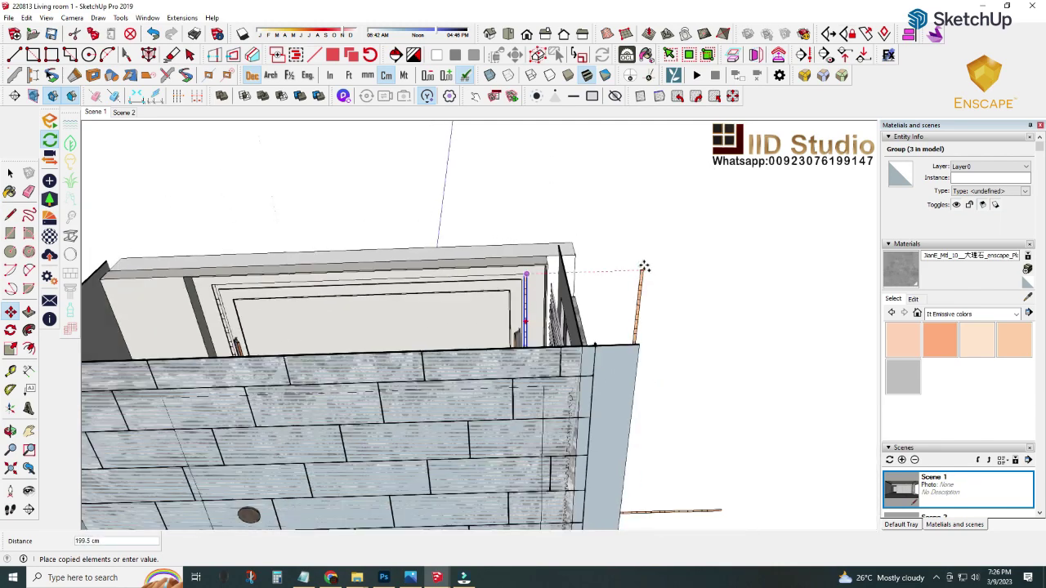
pyautogui.click(645, 267)
pyautogui.moveTo(644, 267); pyautogui.dragTo(658, 520, button='middle')
# Step: Rotate the new strip copy to follow the next cove edge
pyautogui.press('q')
pyautogui.scroll(3, 706, 319)
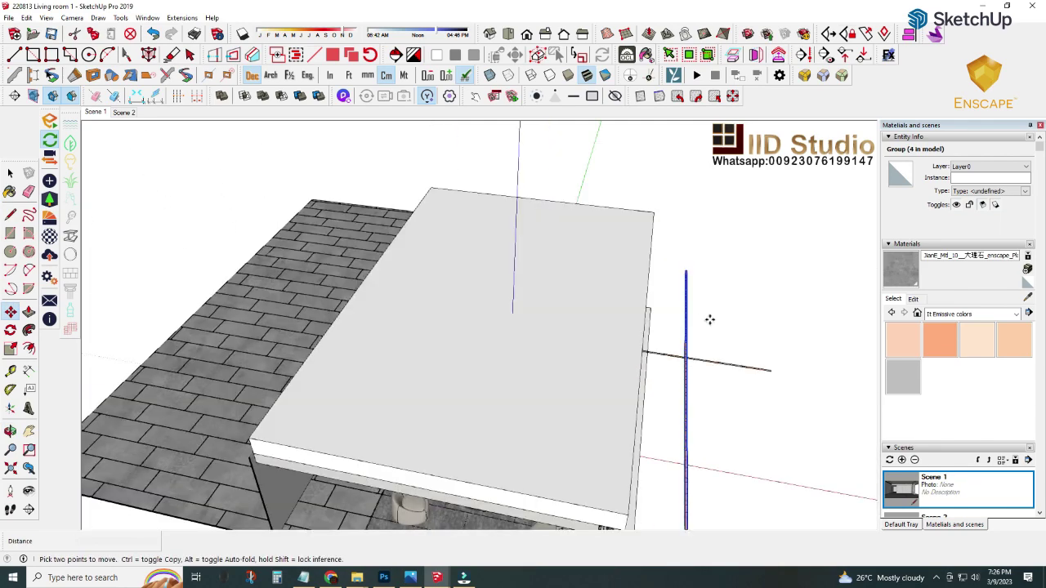
pyautogui.scroll(-3, 703, 319)
pyautogui.scroll(-2, 701, 327)
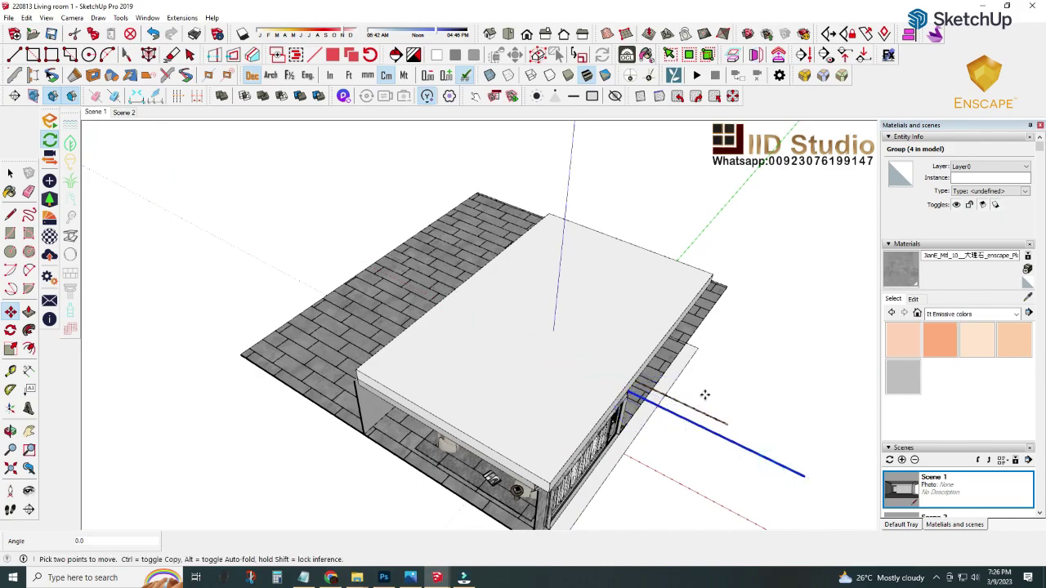
pyautogui.moveTo(658, 406)
pyautogui.mouseDown(button='middle')
pyautogui.moveTo(647, 238)
pyautogui.moveTo(463, 320)
pyautogui.moveTo(537, 269)
pyautogui.moveTo(411, 280)
pyautogui.moveTo(559, 240)
pyautogui.moveTo(540, 199)
pyautogui.mouseUp(button='middle')
pyautogui.scroll(5, 647, 238)
pyautogui.scroll(3, 647, 238)
# Step: Raise the strip along the blue axis up to the ceiling, then view the Enscape render
pyautogui.press('m')
pyautogui.scroll(-4, 510, 297)
pyautogui.scroll(2, 510, 297)
pyautogui.scroll(3, 510, 297)
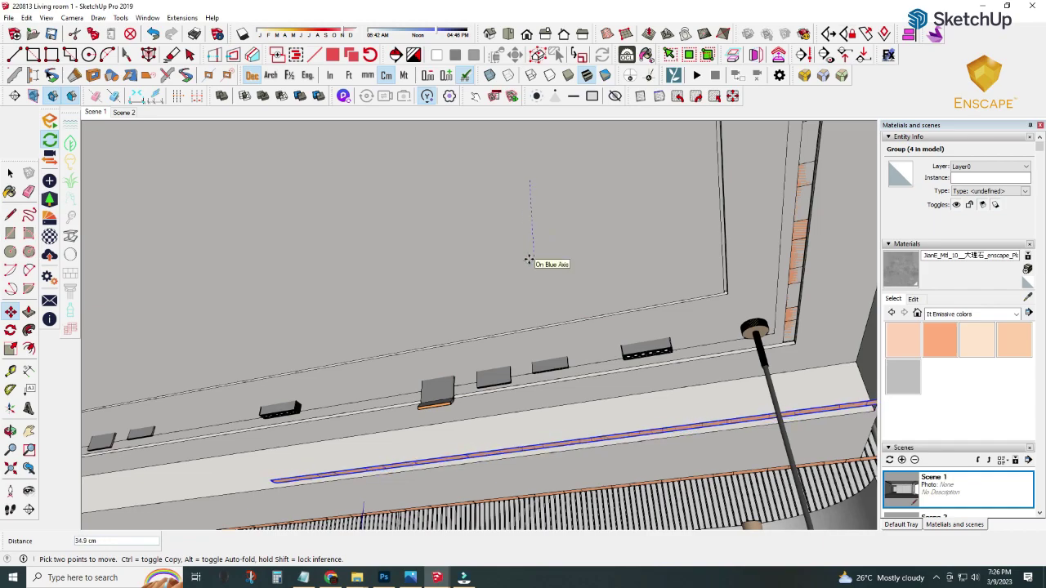
pyautogui.moveTo(418, 420); pyautogui.dragTo(401, 344, button='middle')
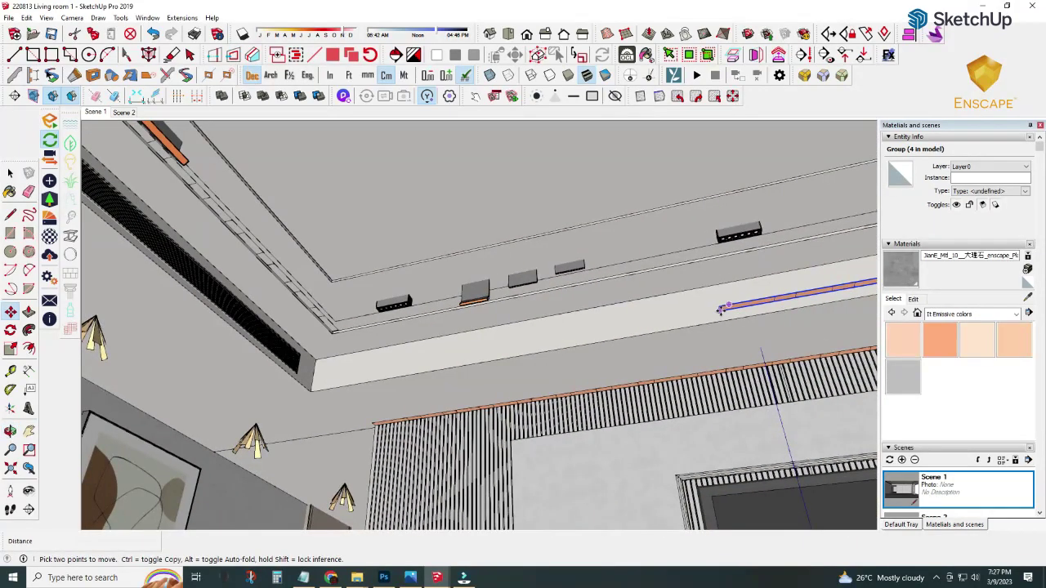
pyautogui.scroll(2, 401, 344)
pyautogui.scroll(3, 392, 337)
pyautogui.scroll(3, 384, 329)
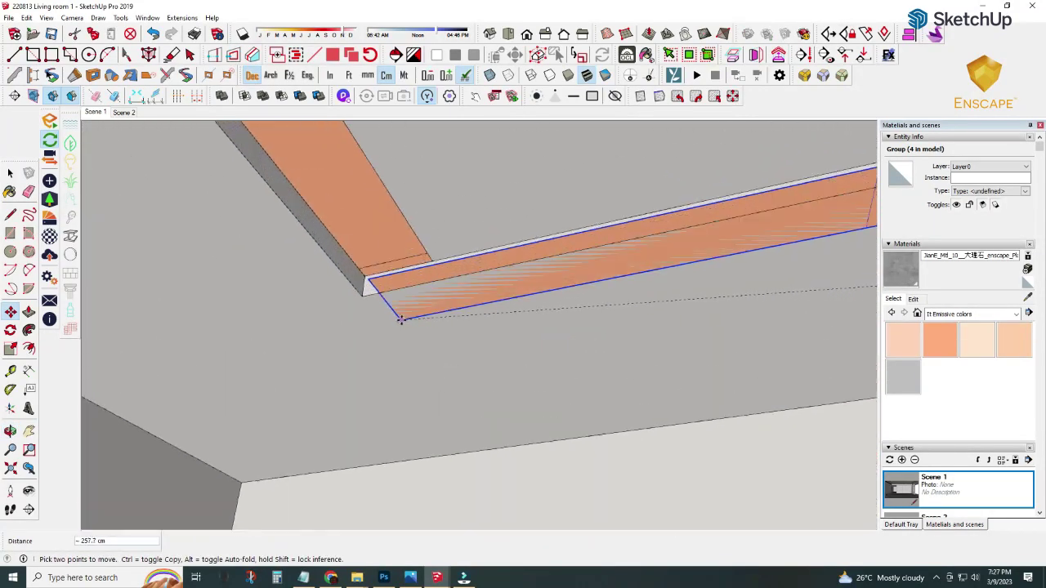
pyautogui.moveTo(391, 261); pyautogui.dragTo(319, 288, button='middle')
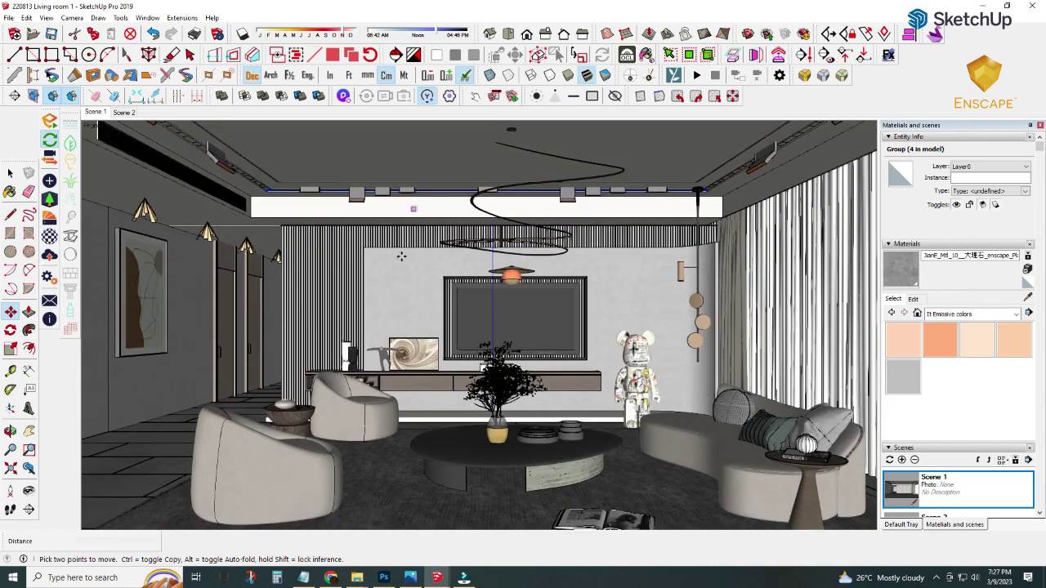
pyautogui.click(536, 523)
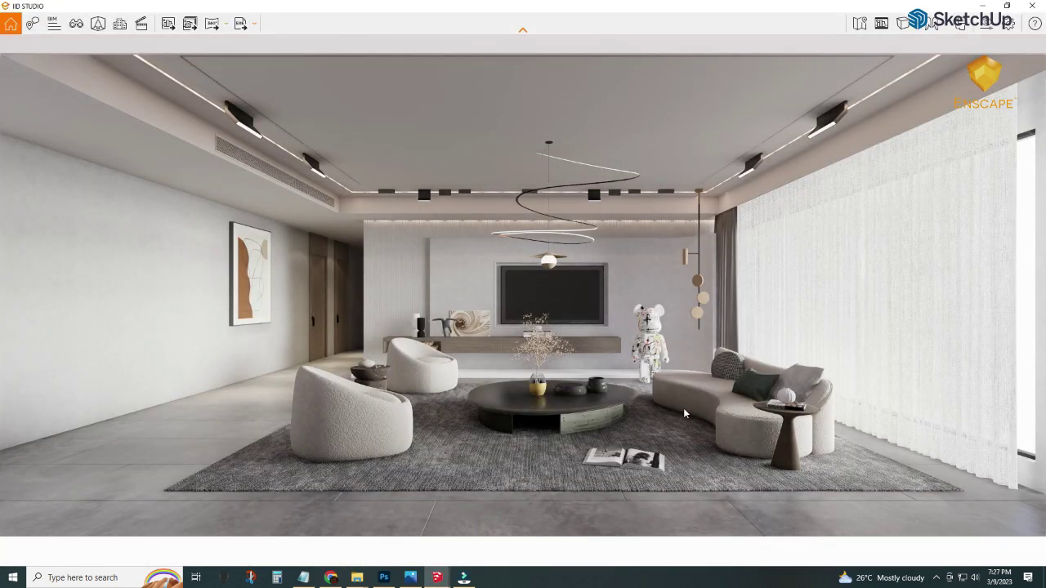
pyautogui.moveTo(437, 577)
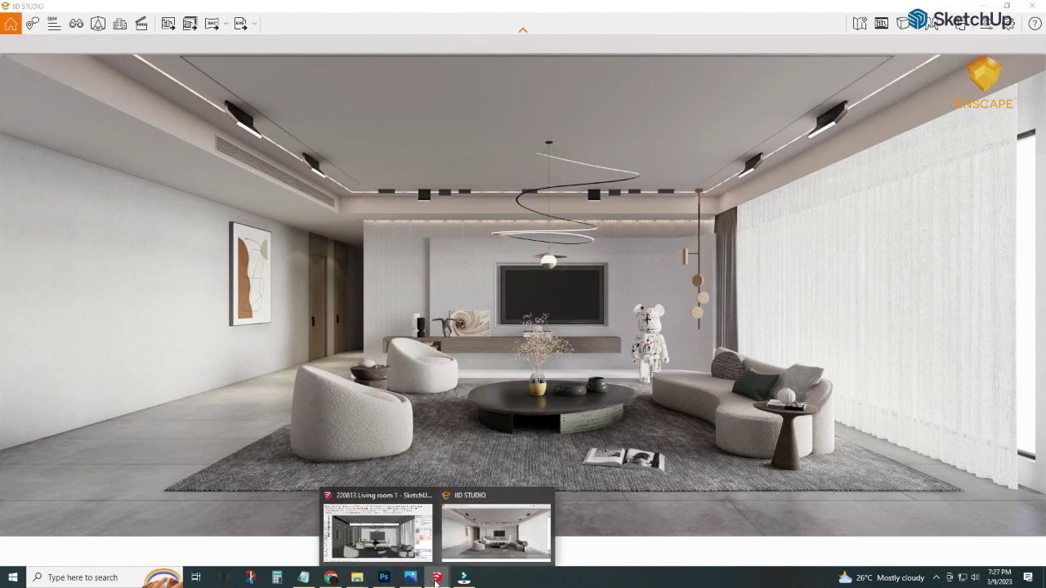
# Step: Select the wall lamp beside the TV and sample its brown JianE_Mtl_13 material with Paint Bucket
pyautogui.click(387, 548)
pyautogui.moveTo(709, 283)
pyautogui.mouseDown(button='middle')
pyautogui.moveTo(490, 246)
pyautogui.moveTo(456, 205)
pyautogui.mouseUp(button='middle')
pyautogui.press('space')
pyautogui.scroll(3, 490, 245)
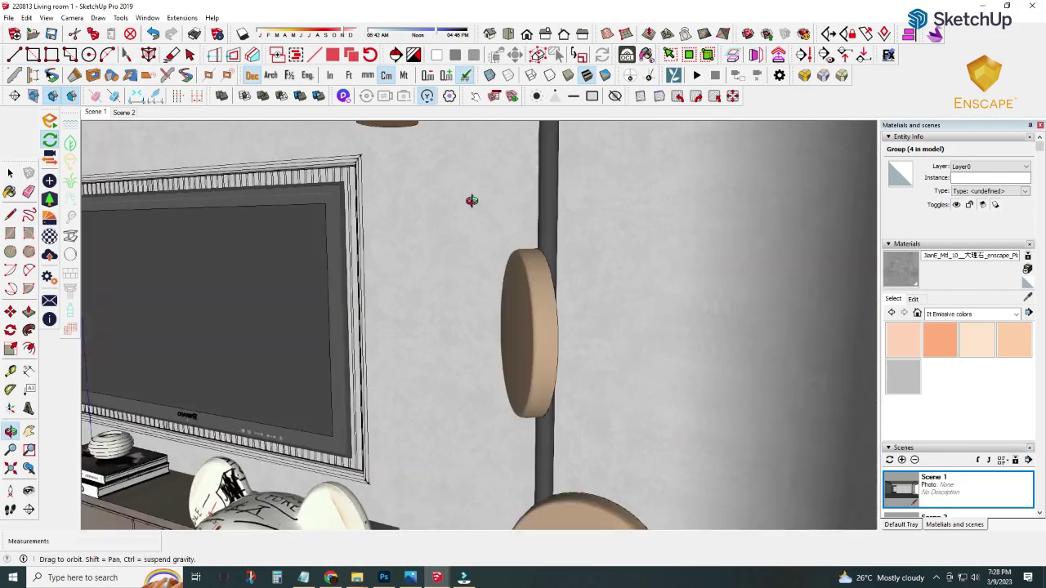
pyautogui.click(327, 264)
pyautogui.moveTo(327, 264)
pyautogui.mouseDown(button='middle')
pyautogui.moveTo(486, 170)
pyautogui.moveTo(432, 269)
pyautogui.moveTo(350, 270)
pyautogui.moveTo(490, 303)
pyautogui.moveTo(512, 270)
pyautogui.mouseUp(button='middle')
pyautogui.press('b')
pyautogui.keyDown('alt'); pyautogui.click(508, 273); pyautogui.keyUp('alt')
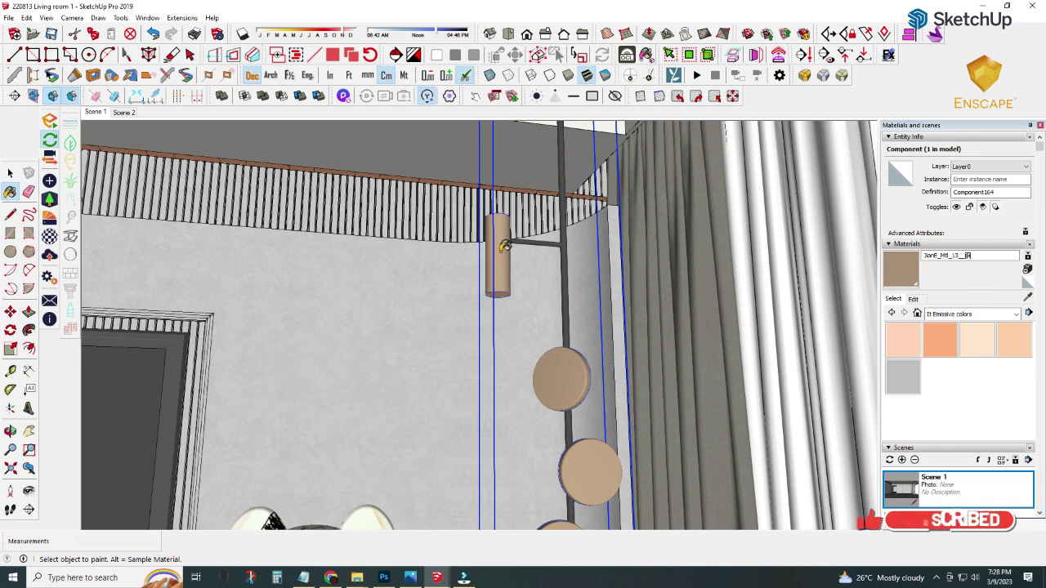
pyautogui.press('alt')
# Step: Dock SketchUp beside the render and sample the pendant lamp's peach disc material
pyautogui.click(1007, 7)
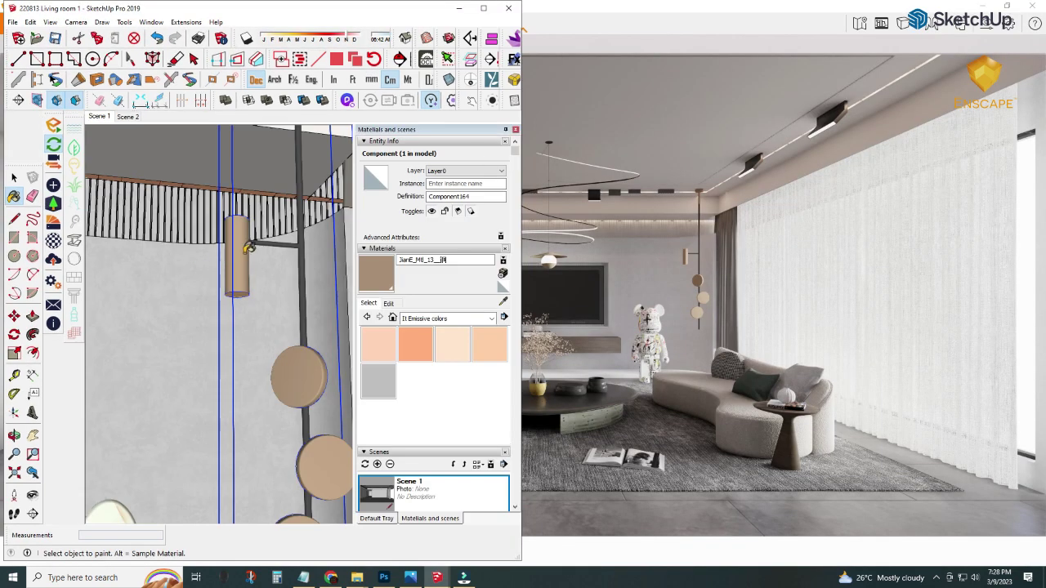
pyautogui.keyDown('alt'); pyautogui.click(243, 246); pyautogui.keyUp('alt')
pyautogui.write('_enscape_Metal')
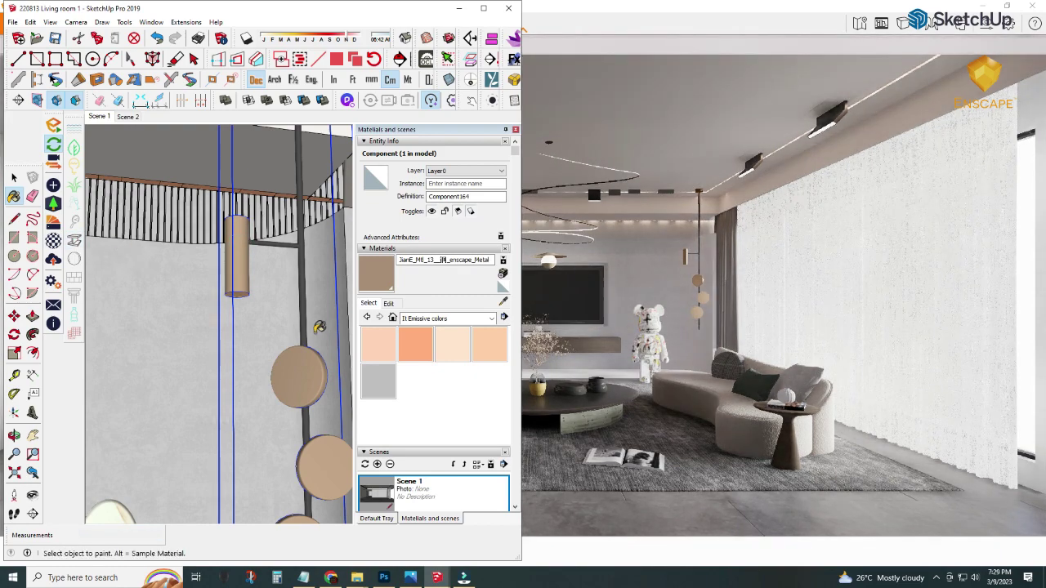
pyautogui.scroll(3, 330, 486)
pyautogui.scroll(2, 332, 460)
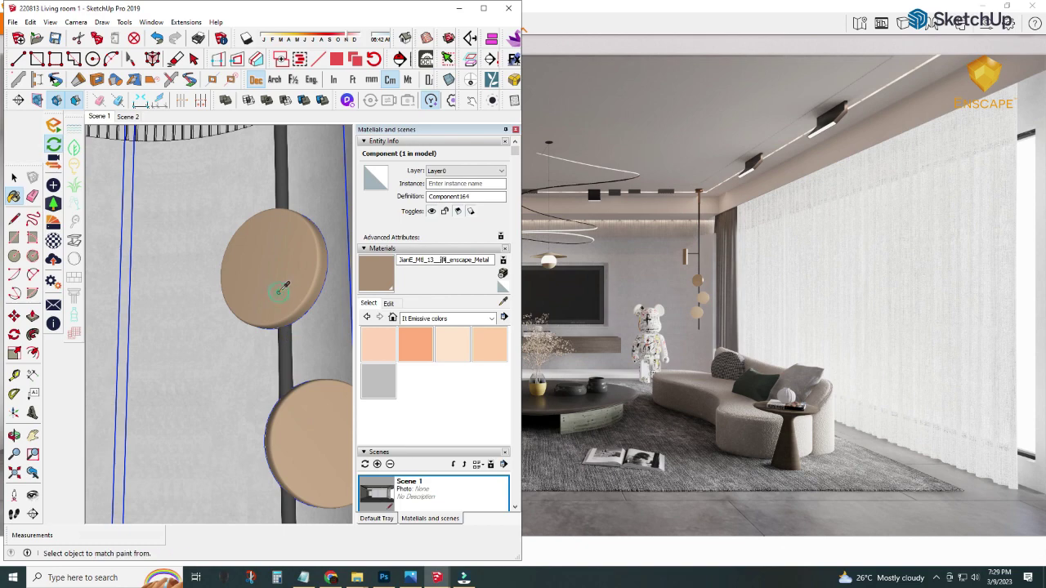
pyautogui.scroll(-2, 283, 286)
pyautogui.scroll(-2, 280, 285)
pyautogui.scroll(-2, 277, 285)
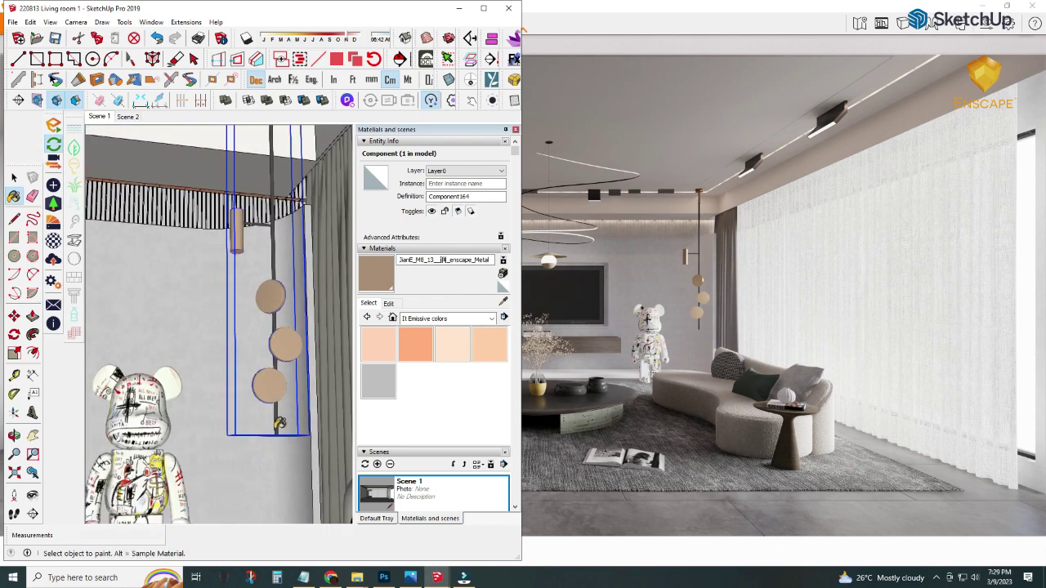
pyautogui.scroll(5, 302, 425)
pyautogui.moveTo(245, 265)
pyautogui.mouseDown(button='middle')
pyautogui.moveTo(289, 234)
pyautogui.moveTo(278, 219)
pyautogui.mouseUp(button='middle')
pyautogui.keyDown('alt'); pyautogui.click(277, 219); pyautogui.keyUp('alt')
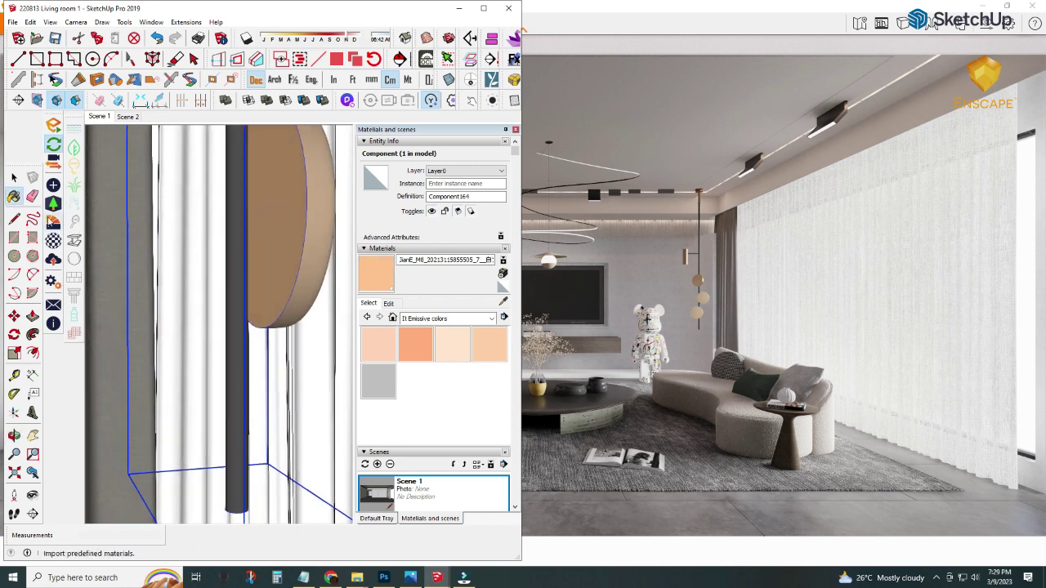
# Step: Set the peach material to Self-illuminated with 100,000 cd/m² luminance in the Enscape Material Editor
pyautogui.click(53, 239)
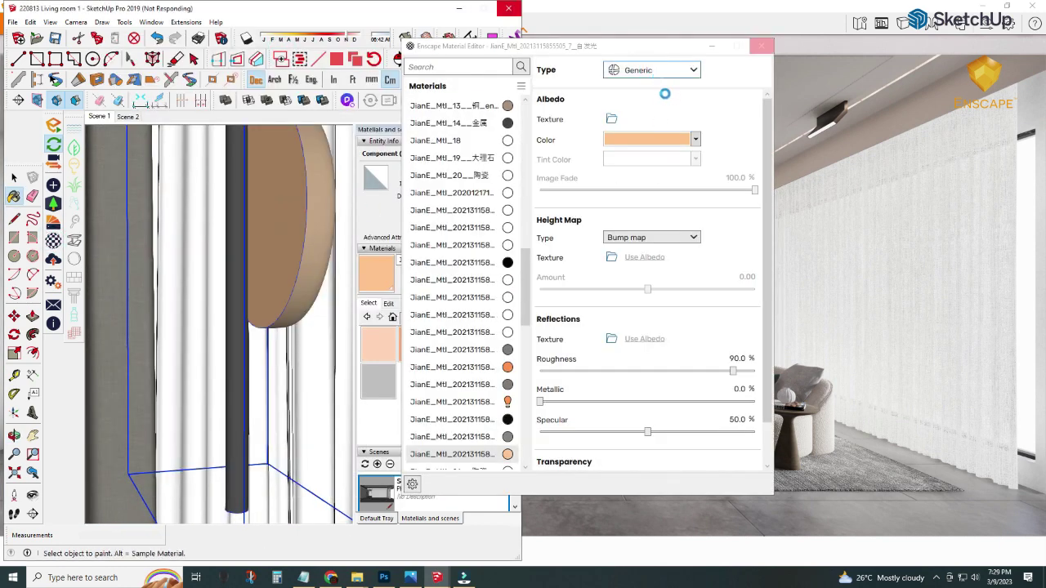
pyautogui.moveTo(572, 46); pyautogui.dragTo(310, 37)
pyautogui.click(394, 61)
pyautogui.click(425, 147)
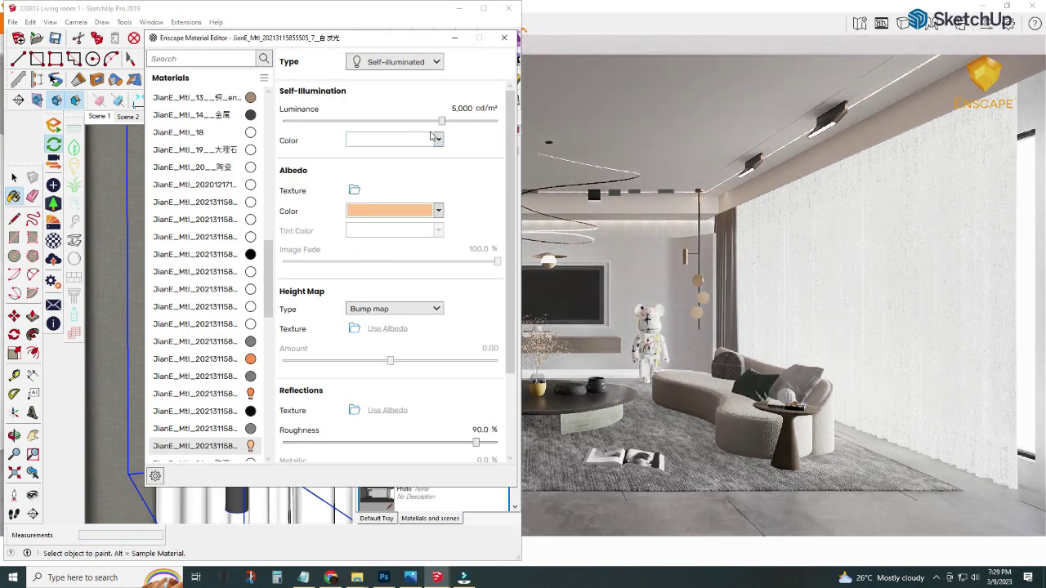
pyautogui.moveTo(439, 121); pyautogui.dragTo(500, 121)
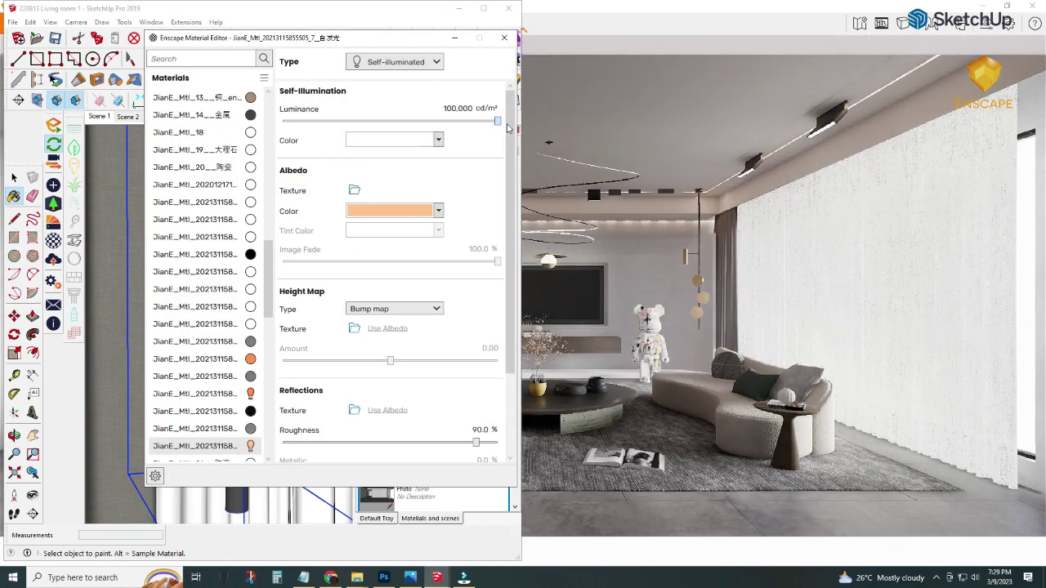
pyautogui.click(457, 10)
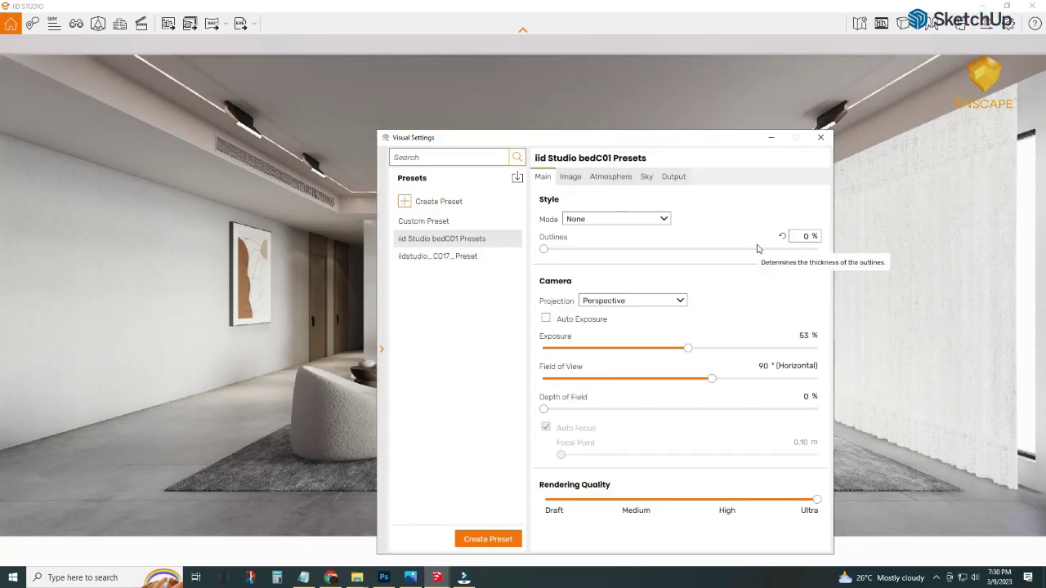
# Step: In Enscape Visual Settings, try the Image tab's Bloom slider and leave it at 0%
pyautogui.click(570, 178)
pyautogui.click(606, 179)
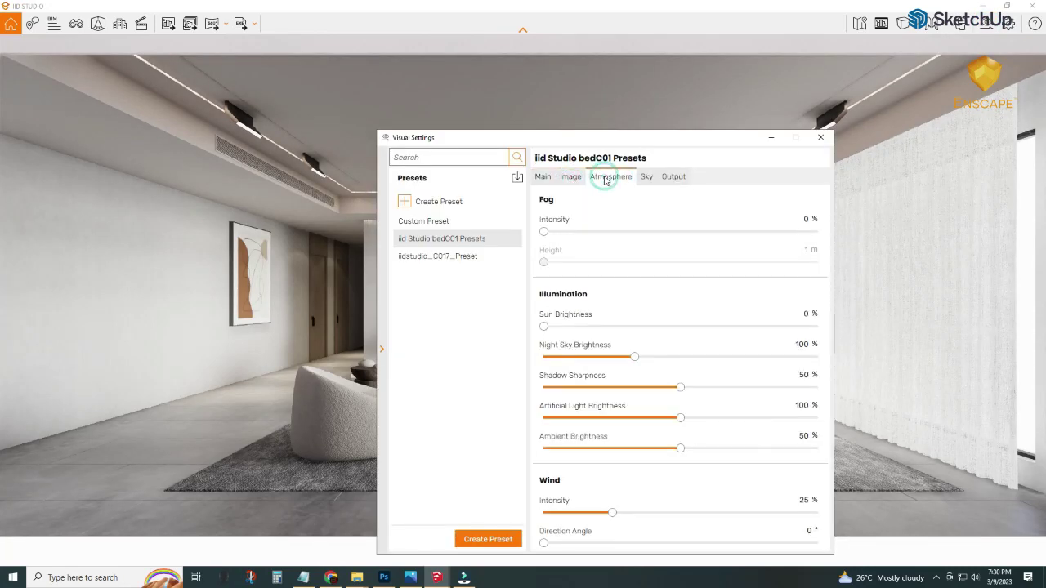
pyautogui.click(542, 176)
pyautogui.moveTo(604, 138); pyautogui.dragTo(398, 38)
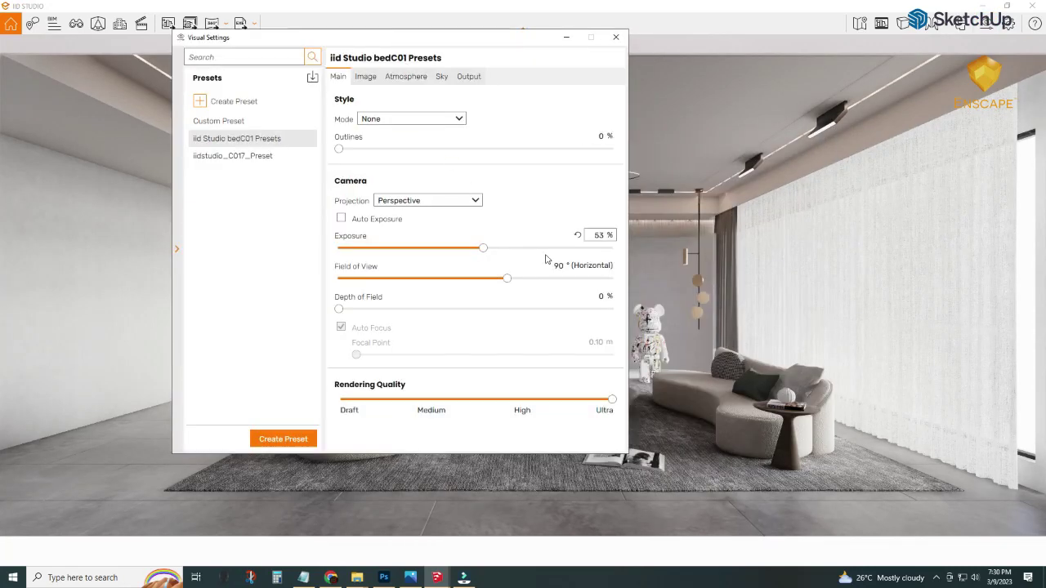
pyautogui.click(440, 78)
pyautogui.click(397, 79)
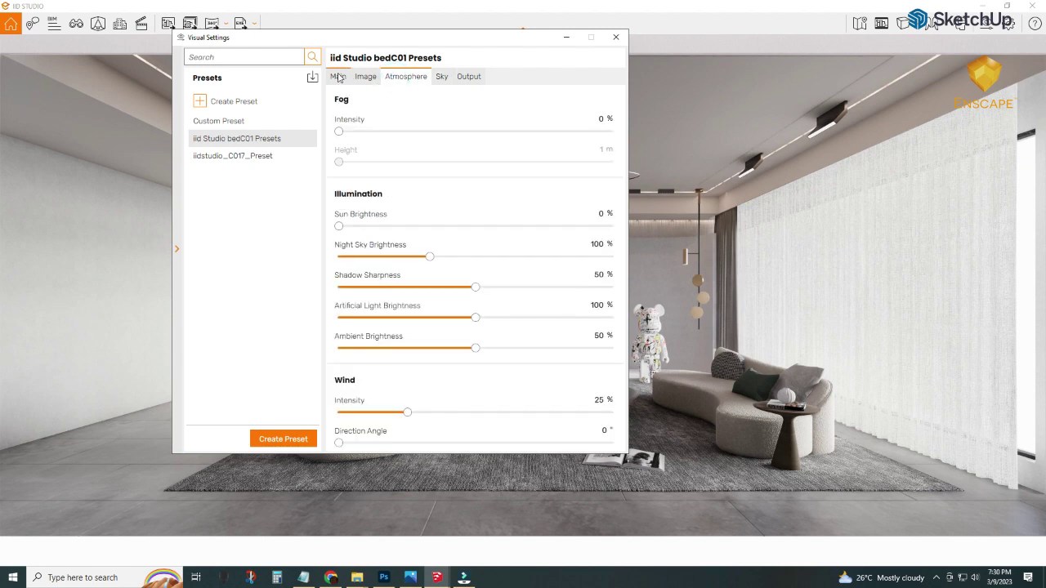
pyautogui.click(364, 78)
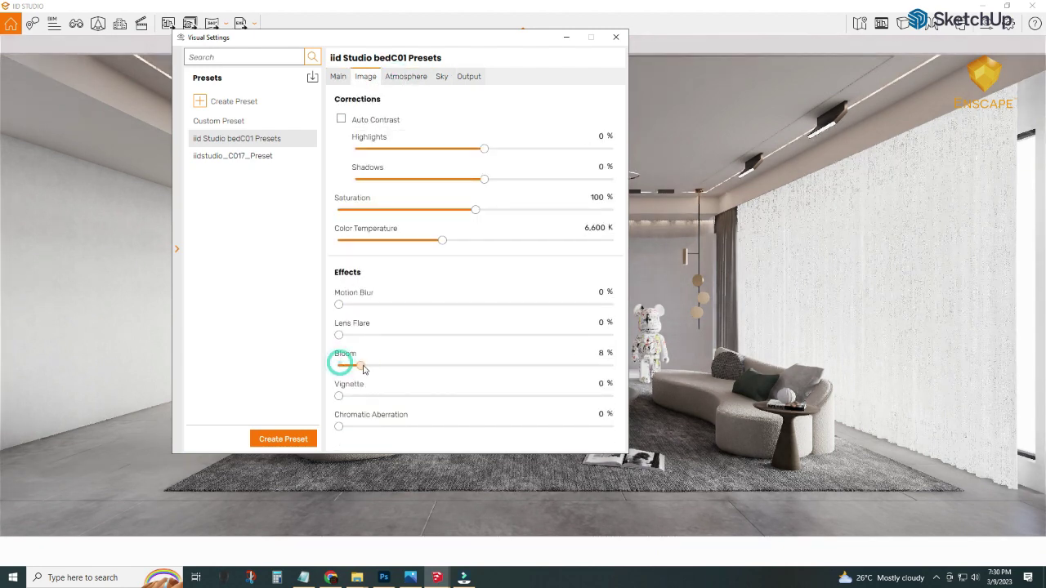
pyautogui.moveTo(338, 366)
pyautogui.mouseDown()
pyautogui.moveTo(528, 367)
pyautogui.moveTo(341, 359)
pyautogui.mouseUp()
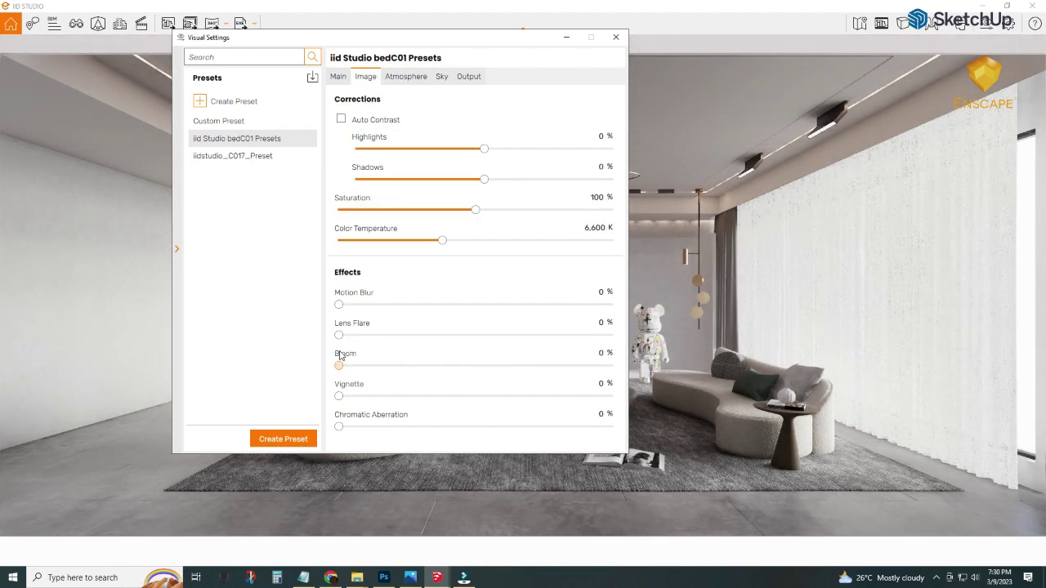
pyautogui.click(564, 38)
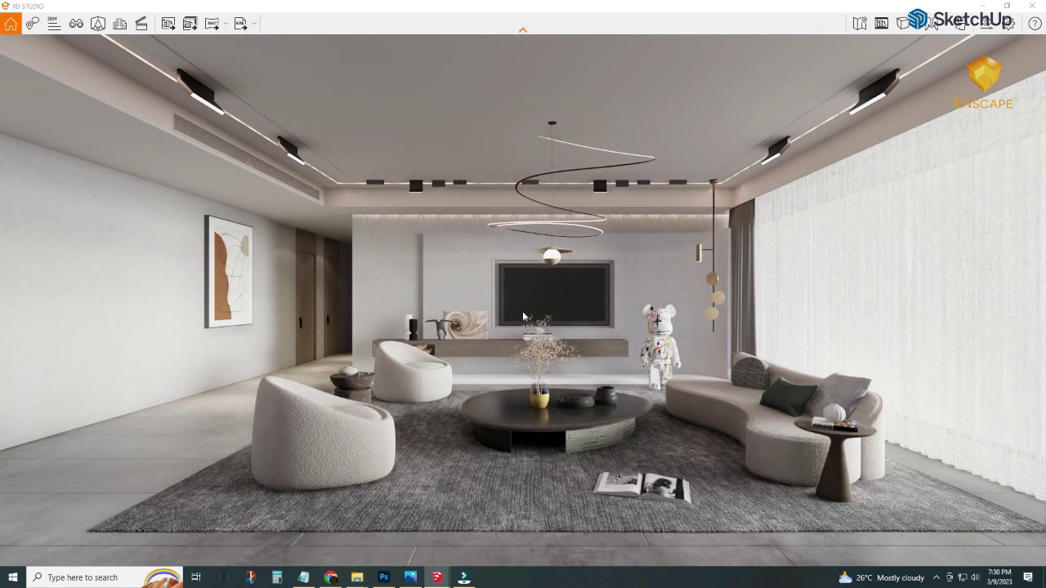
# Step: Lower the Main exposure from 53% to 51% and bring SketchUp back beside Enscape
pyautogui.click(1006, 18)
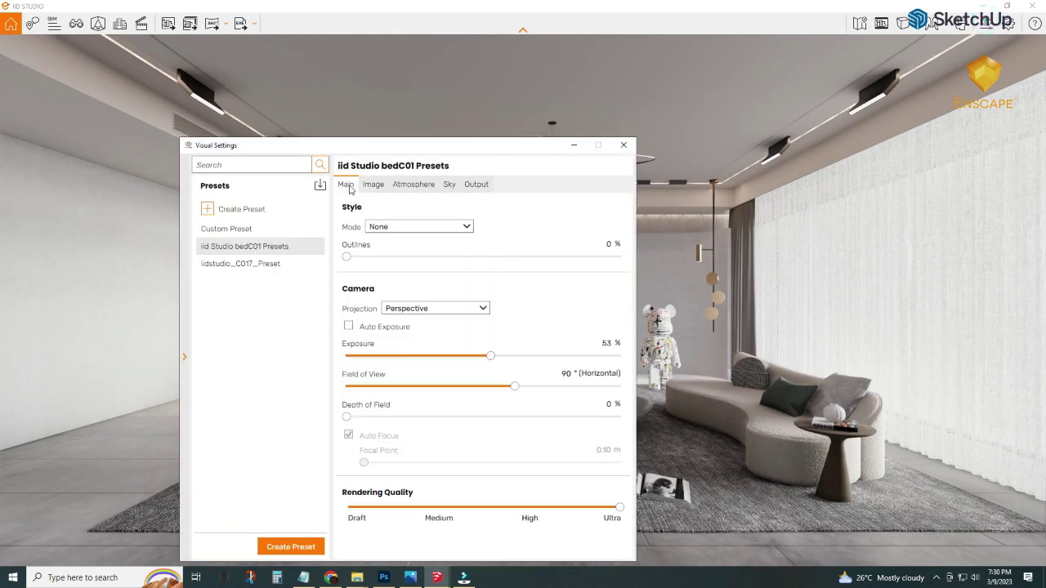
pyautogui.moveTo(490, 358); pyautogui.dragTo(485, 359)
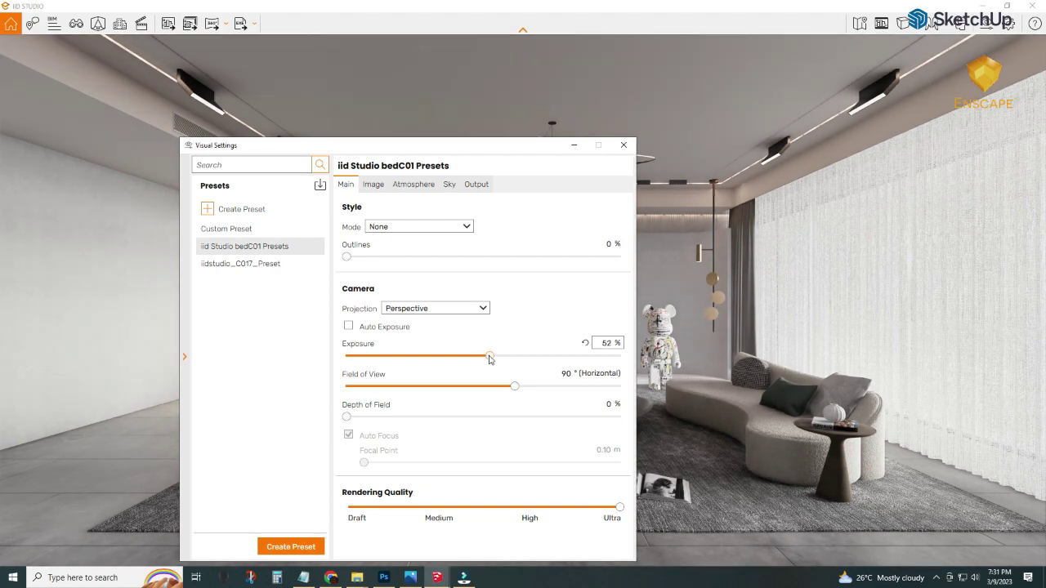
pyautogui.click(574, 151)
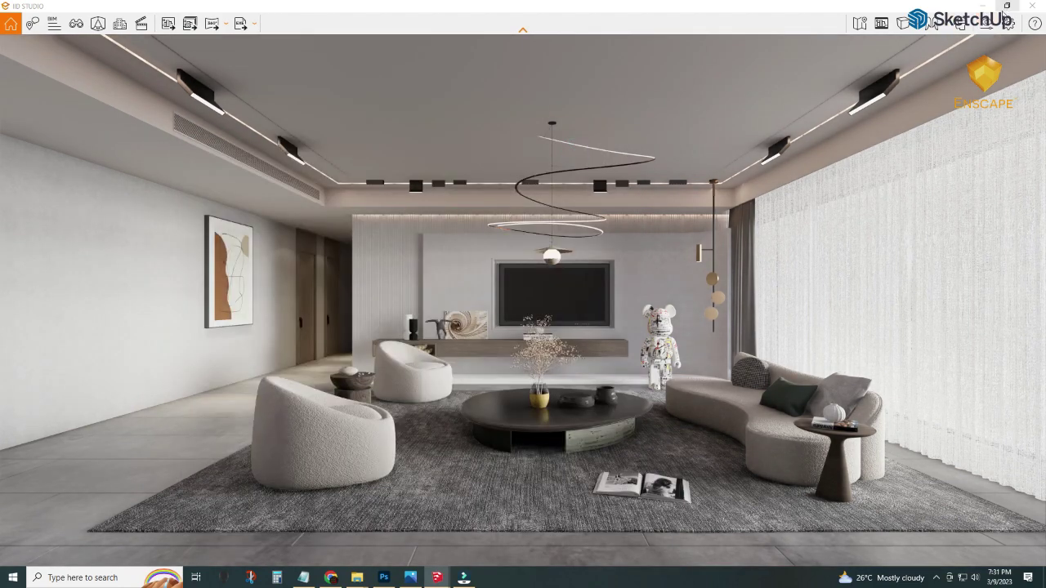
pyautogui.click(1007, 6)
# Step: Close the Enscape Material Editor and jump to the Scene 1 room overview
pyautogui.click(421, 535)
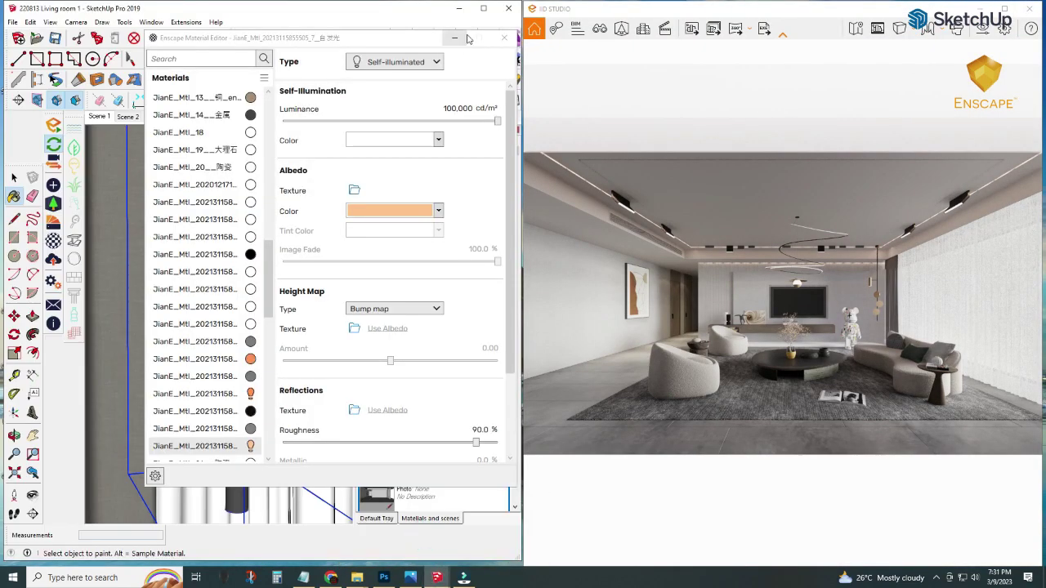
pyautogui.click(468, 39)
pyautogui.scroll(3, 229, 239)
pyautogui.press('space')
pyautogui.scroll(3, 244, 275)
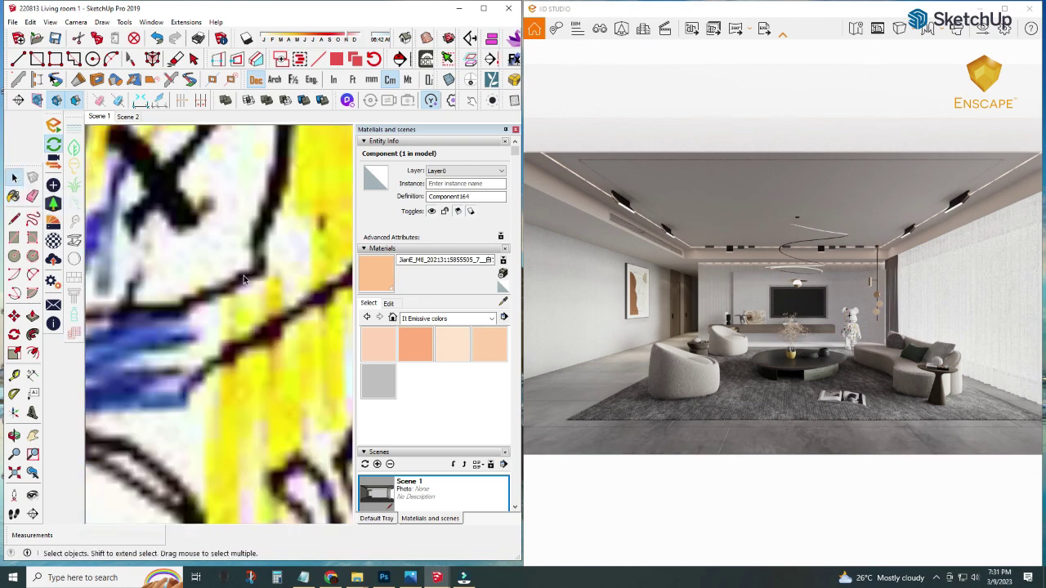
pyautogui.scroll(-5, 244, 276)
pyautogui.scroll(-3, 240, 281)
pyautogui.scroll(-3, 235, 287)
pyautogui.scroll(-2, 235, 284)
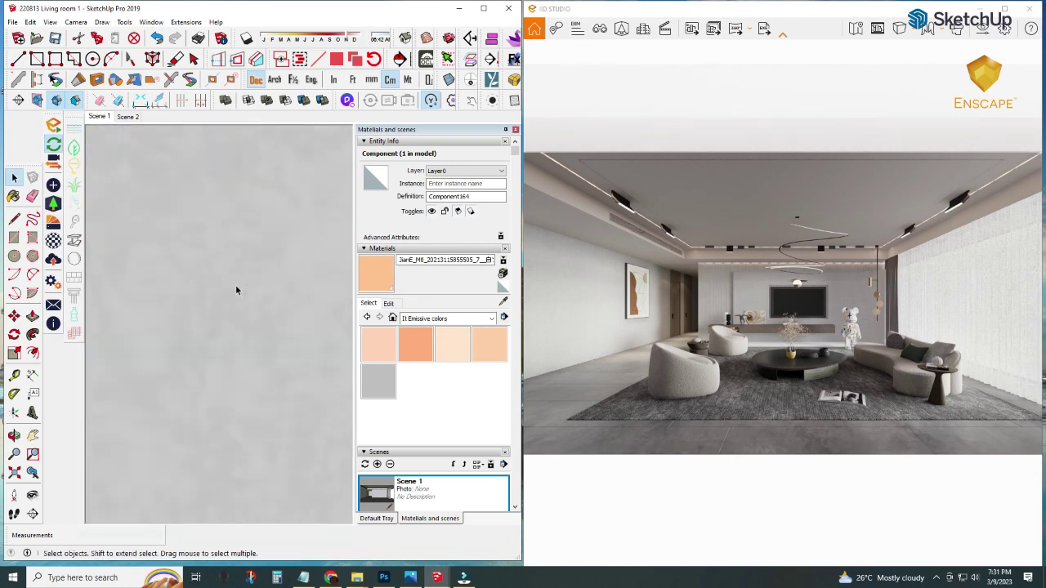
pyautogui.scroll(-2, 235, 284)
pyautogui.scroll(-3, 233, 286)
pyautogui.scroll(-3, 234, 286)
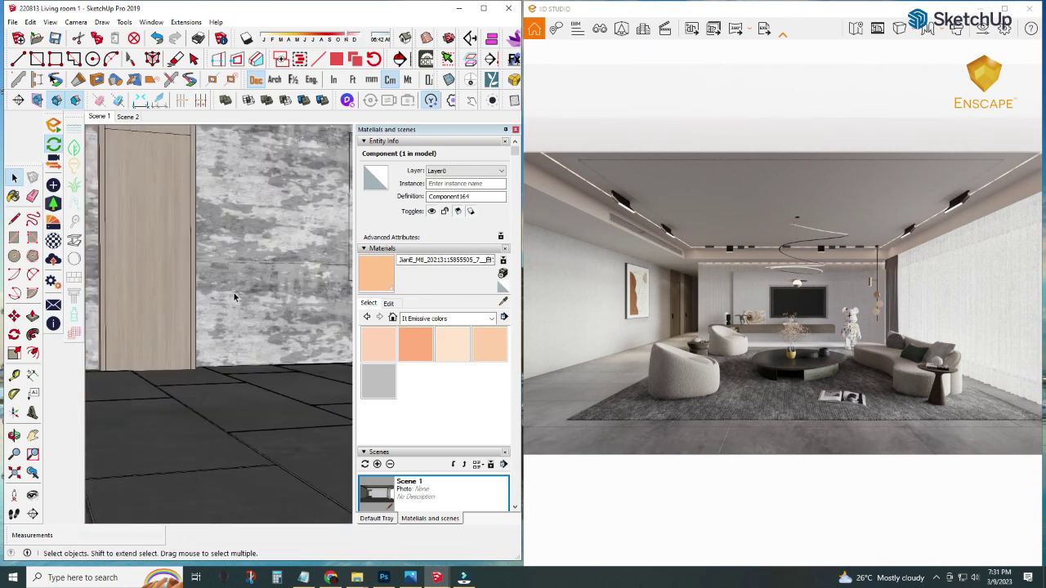
pyautogui.click(98, 117)
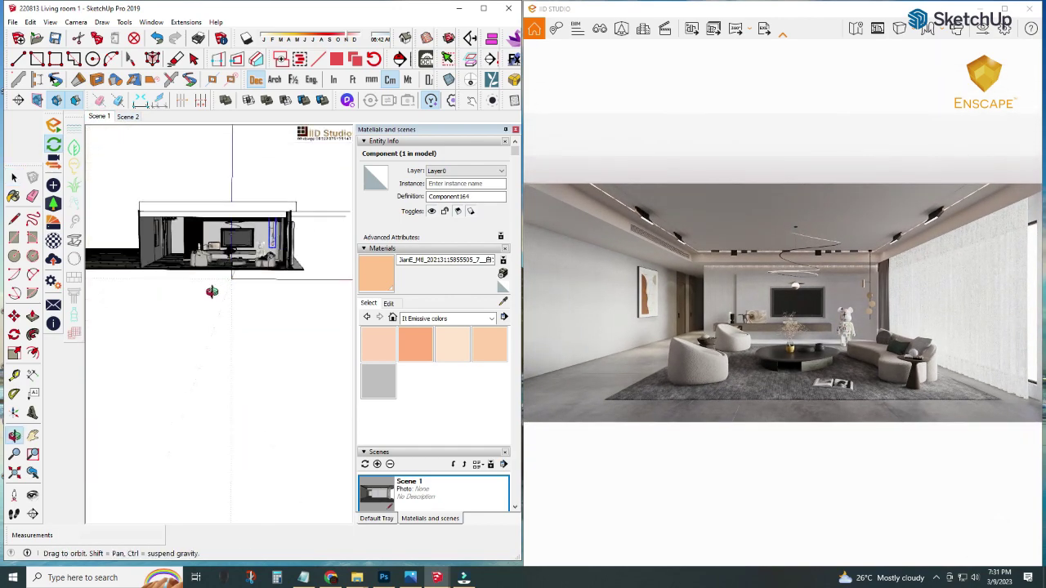
# Step: Move the Exterior spot Light about 172.6 cm out, then open Enscape's visual settings
pyautogui.moveTo(212, 291); pyautogui.dragTo(270, 311)
pyautogui.press('space')
pyautogui.click(295, 321)
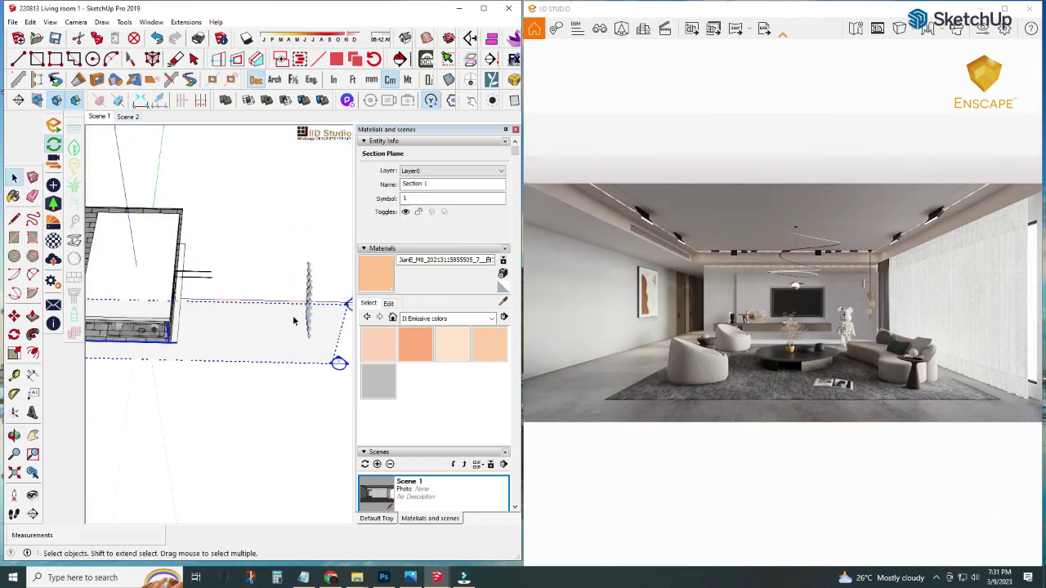
pyautogui.click(314, 288)
pyautogui.press('m')
pyautogui.click(237, 274)
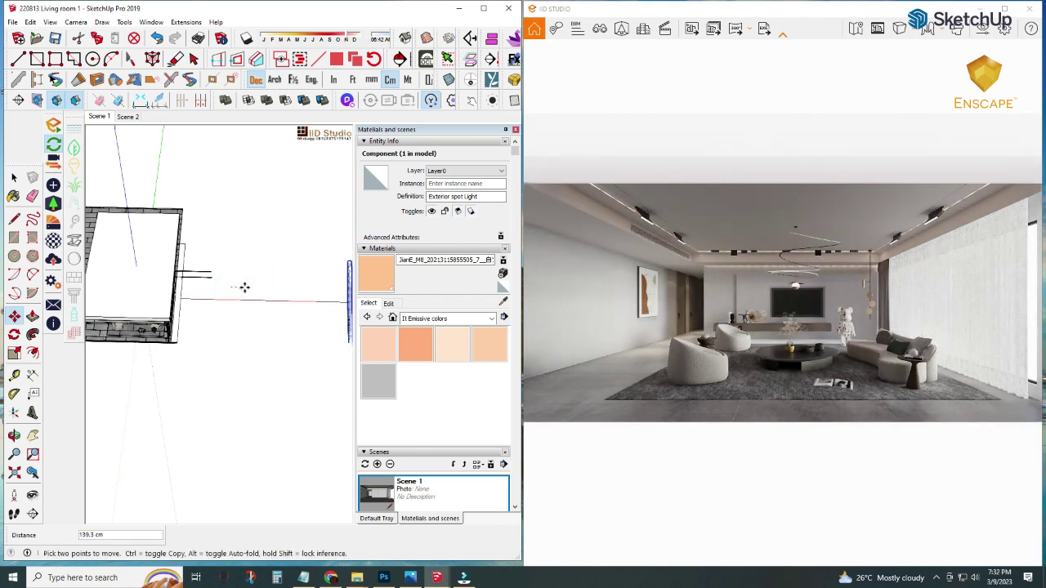
pyautogui.moveTo(269, 276); pyautogui.dragTo(236, 235, button='middle')
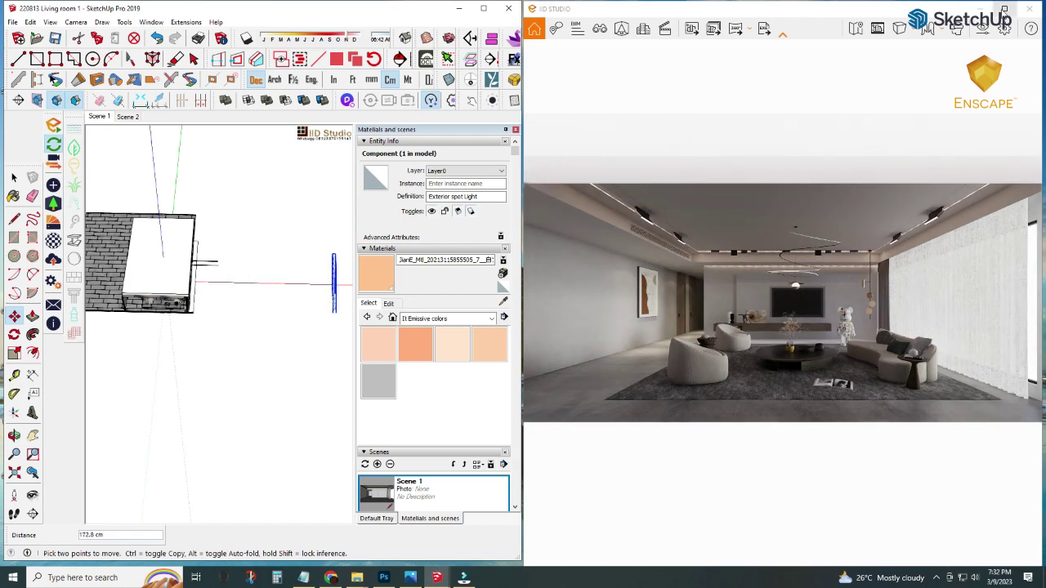
pyautogui.click(1005, 8)
pyautogui.click(54, 23)
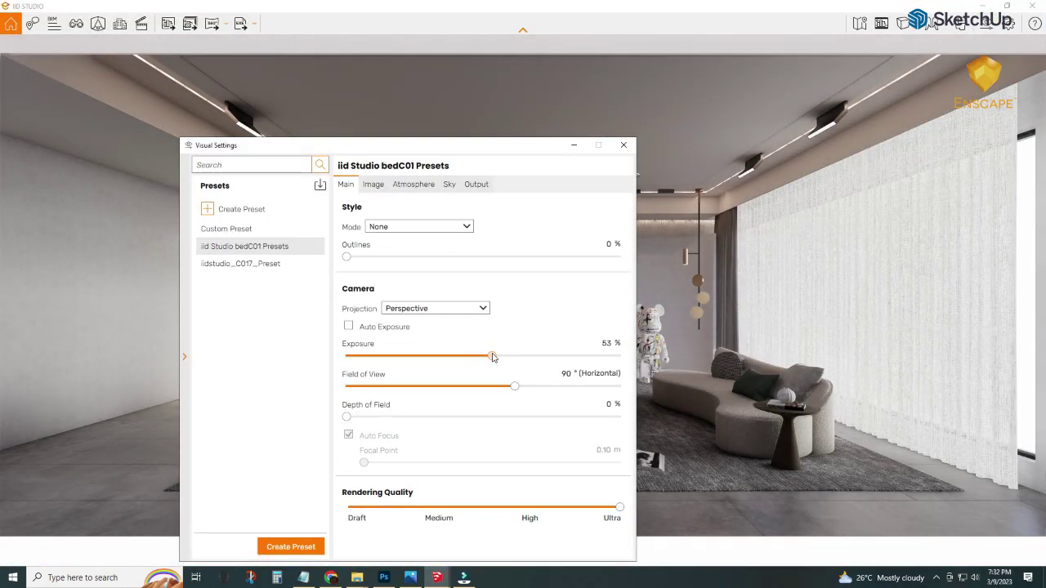
# Step: Leave exposure at 54%, then shift aside and minimize Enscape's visual settings
pyautogui.moveTo(409, 144); pyautogui.dragTo(94, 430)
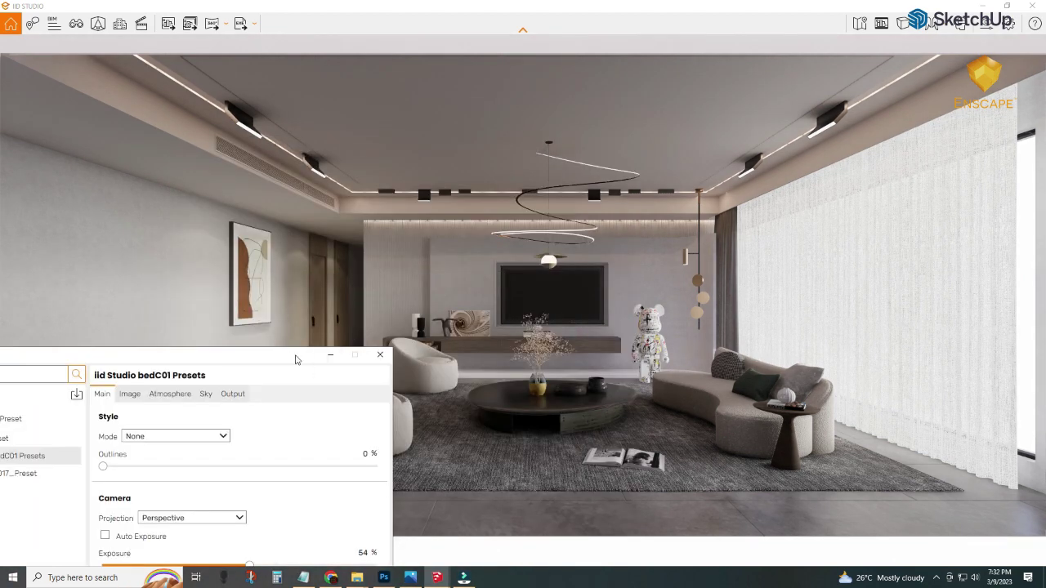
pyautogui.click(287, 431)
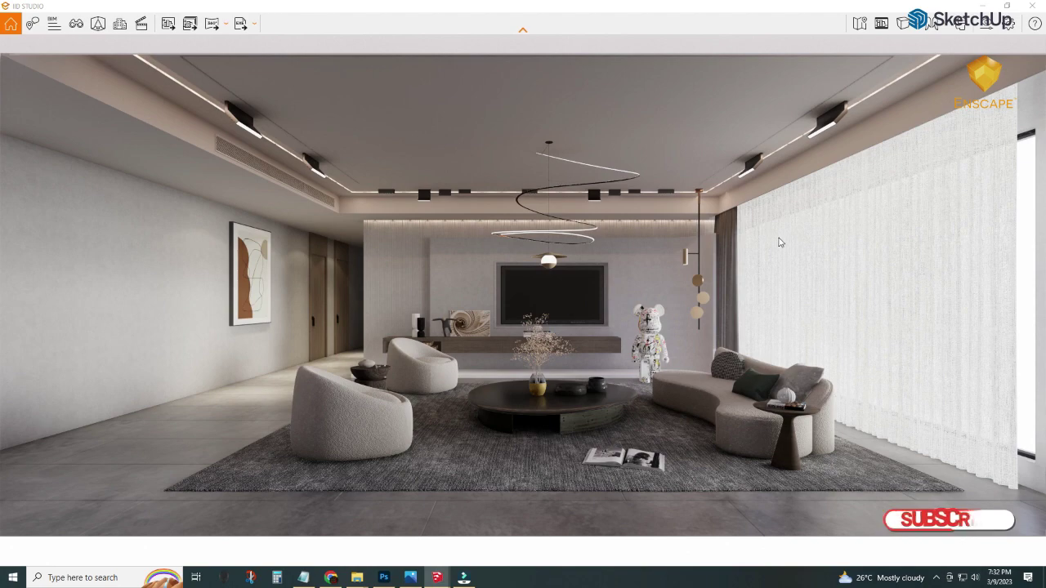
pyautogui.scroll(5, 711, 315)
pyautogui.scroll(-10, 711, 315)
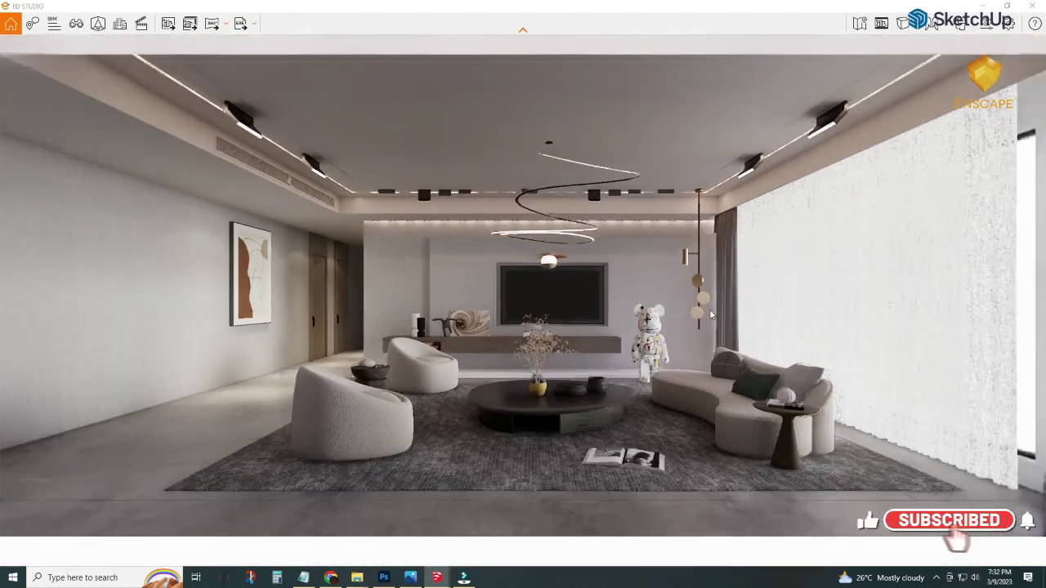
# Step: From the Scene 1 view, sample the SDT-3800 ceiling material and switch its colour picker to RGB
pyautogui.click(458, 531)
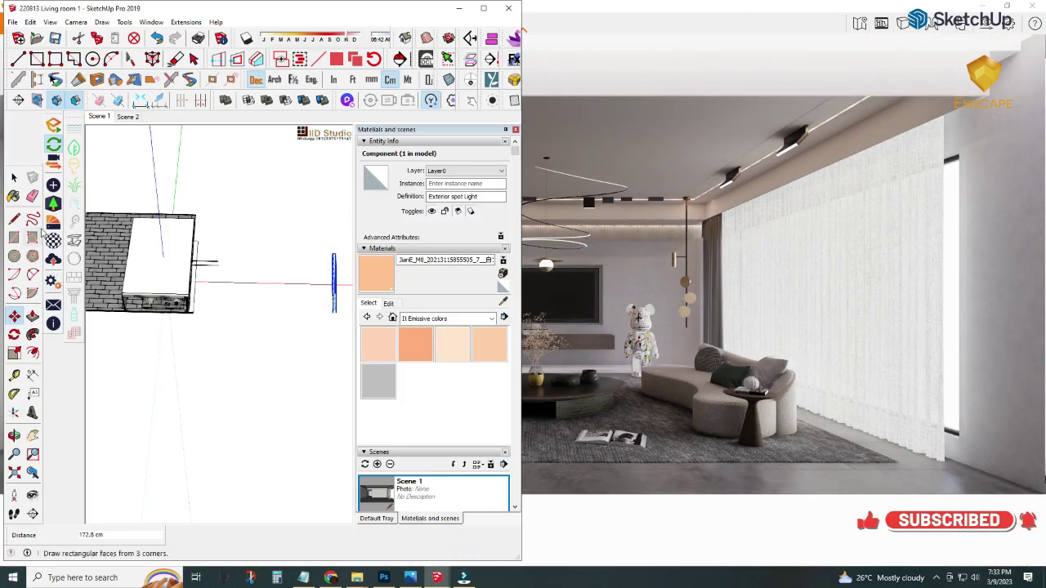
pyautogui.click(99, 116)
pyautogui.scroll(3, 161, 269)
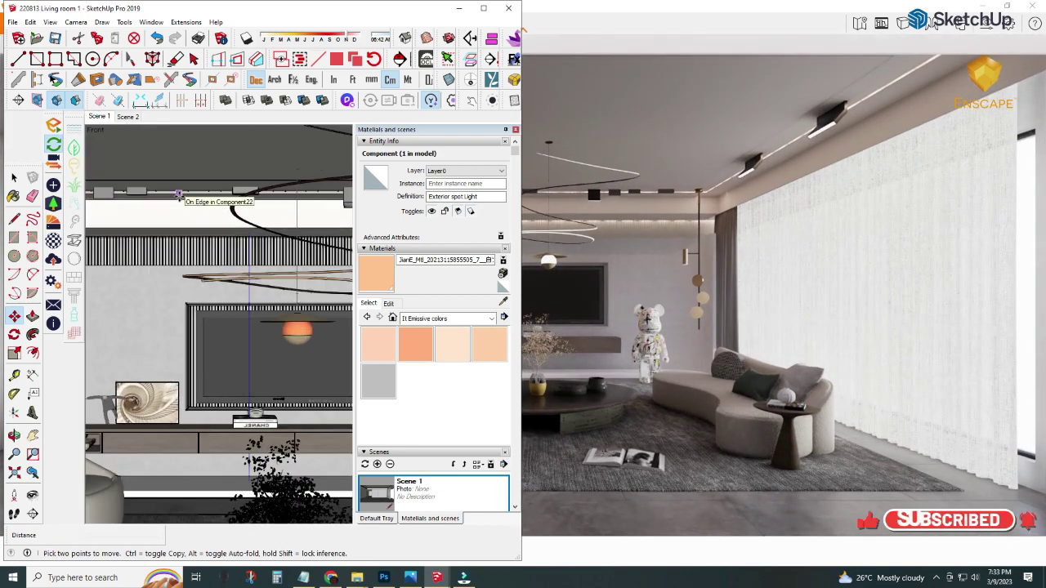
pyautogui.moveTo(162, 270); pyautogui.dragTo(160, 211, button='middle')
pyautogui.scroll(2, 161, 211)
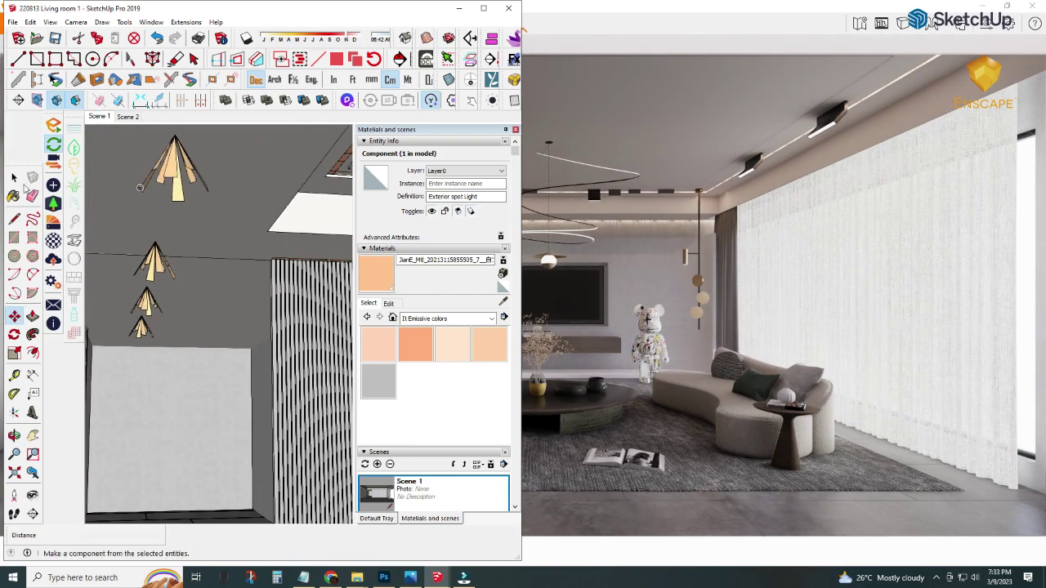
pyautogui.click(13, 196)
pyautogui.click(388, 304)
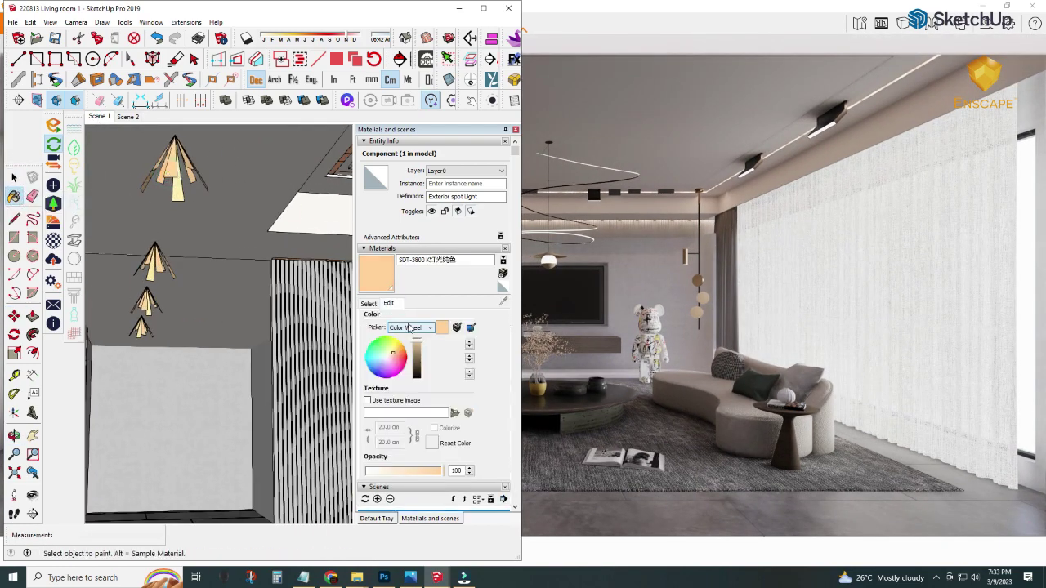
pyautogui.click(412, 327)
pyautogui.click(390, 357)
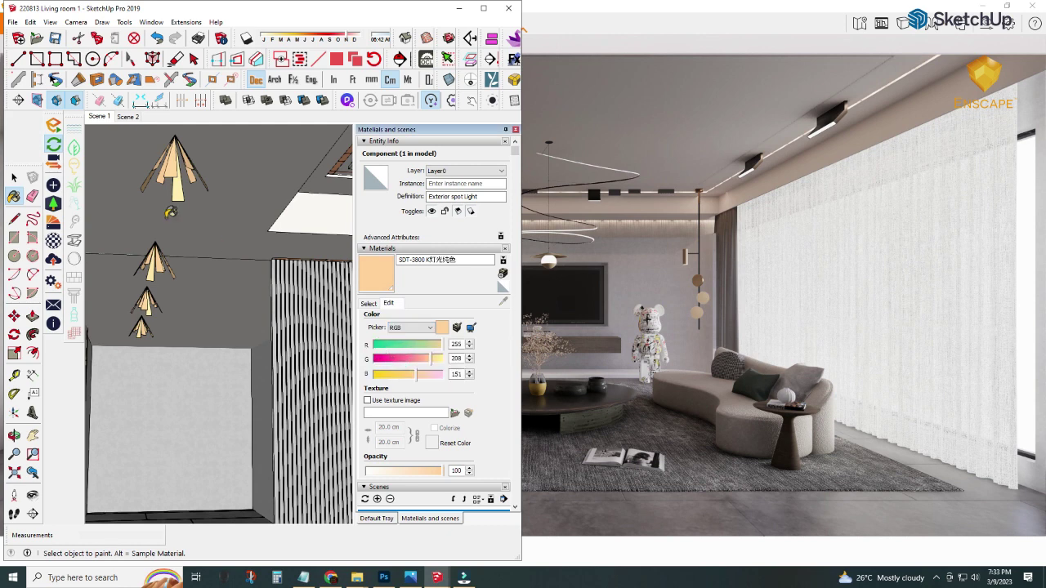
# Step: Sample the 23 - Default strip material, recolour it to RGB 255, 208, 151, and check it in Enscape
pyautogui.moveTo(343, 173); pyautogui.dragTo(242, 159, button='middle')
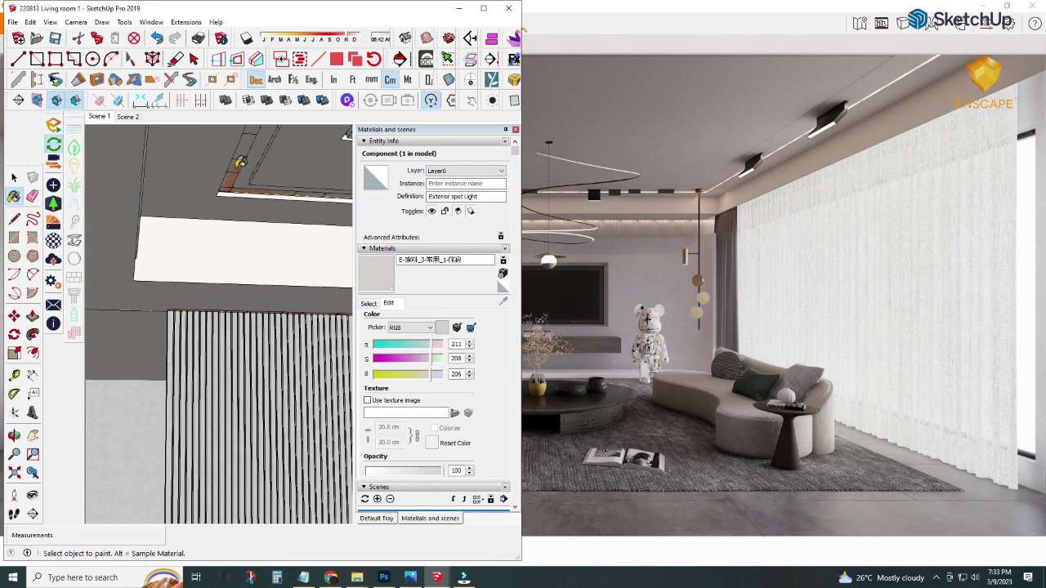
pyautogui.doubleClick(456, 344)
pyautogui.moveTo(251, 222)
pyautogui.mouseDown(button='middle')
pyautogui.moveTo(188, 167)
pyautogui.moveTo(292, 483)
pyautogui.moveTo(270, 420)
pyautogui.mouseUp(button='middle')
pyautogui.press('alt')
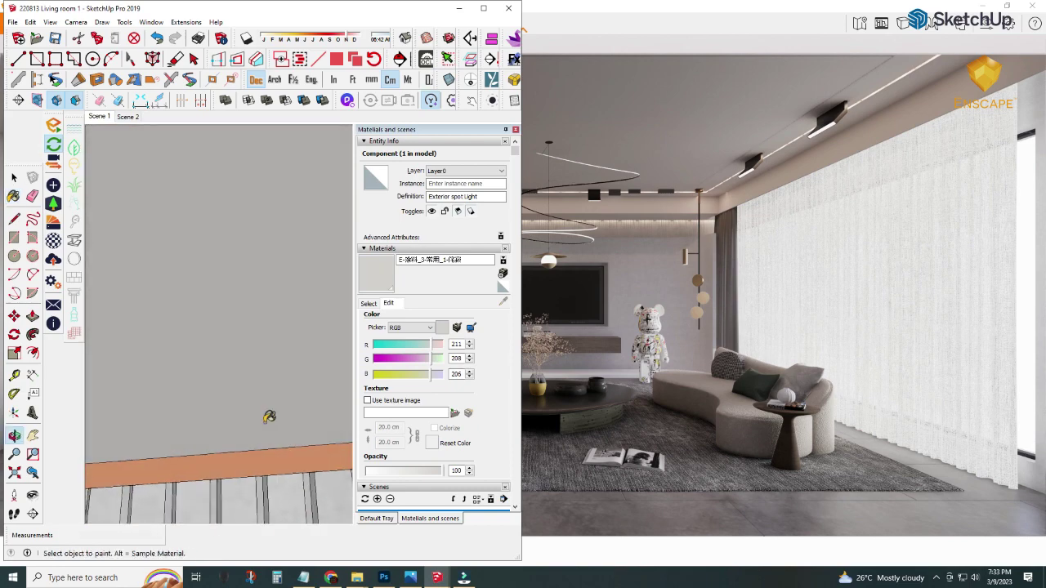
pyautogui.keyDown('alt'); pyautogui.click(286, 437); pyautogui.keyUp('alt')
pyautogui.doubleClick(452, 358)
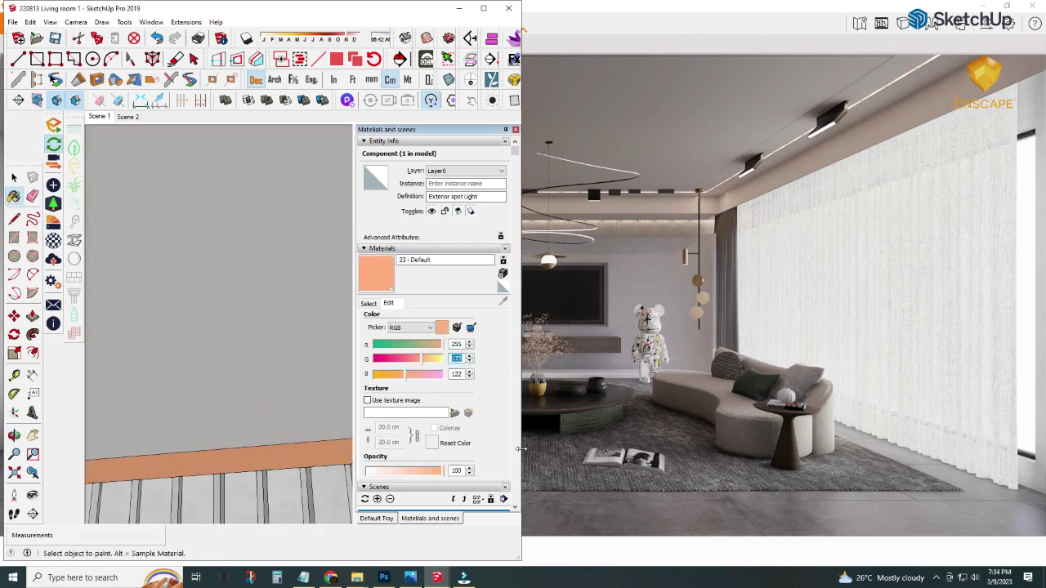
pyautogui.write('208')
pyautogui.doubleClick(458, 374)
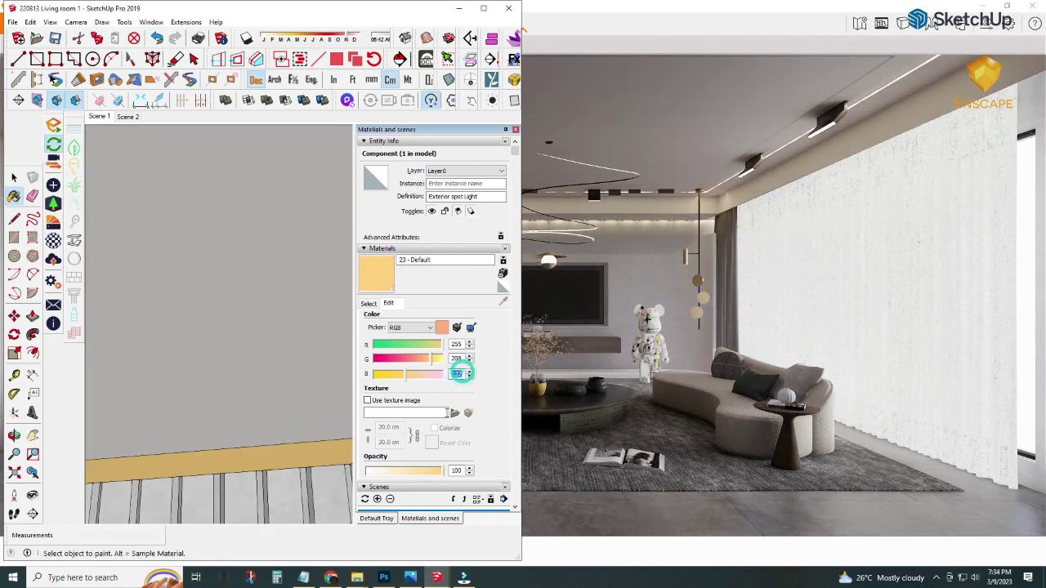
pyautogui.write('170')
pyautogui.click(586, 14)
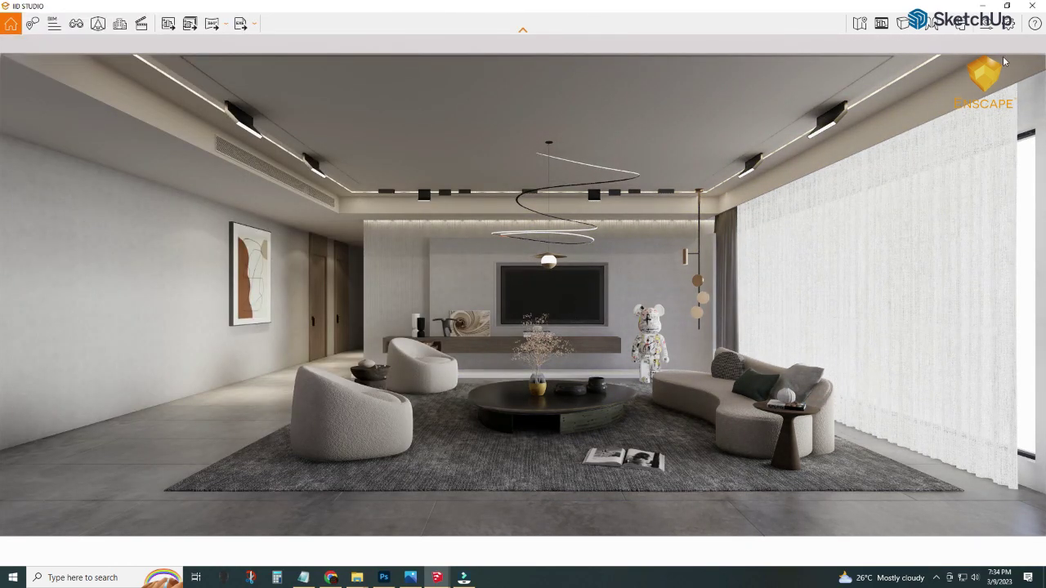
pyautogui.moveTo(437, 578)
pyautogui.click(447, 539)
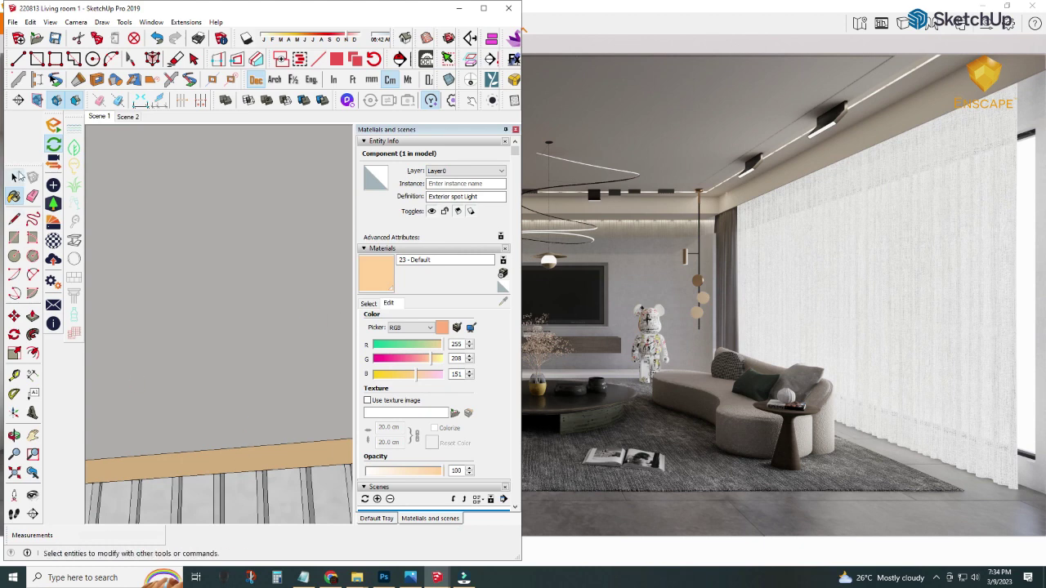
# Step: Lower the wood rail's rectangular Enscape light to about 345 lm and return the render to full screen
pyautogui.scroll(2, 281, 292)
pyautogui.scroll(2, 281, 298)
pyautogui.rightClick(172, 231)
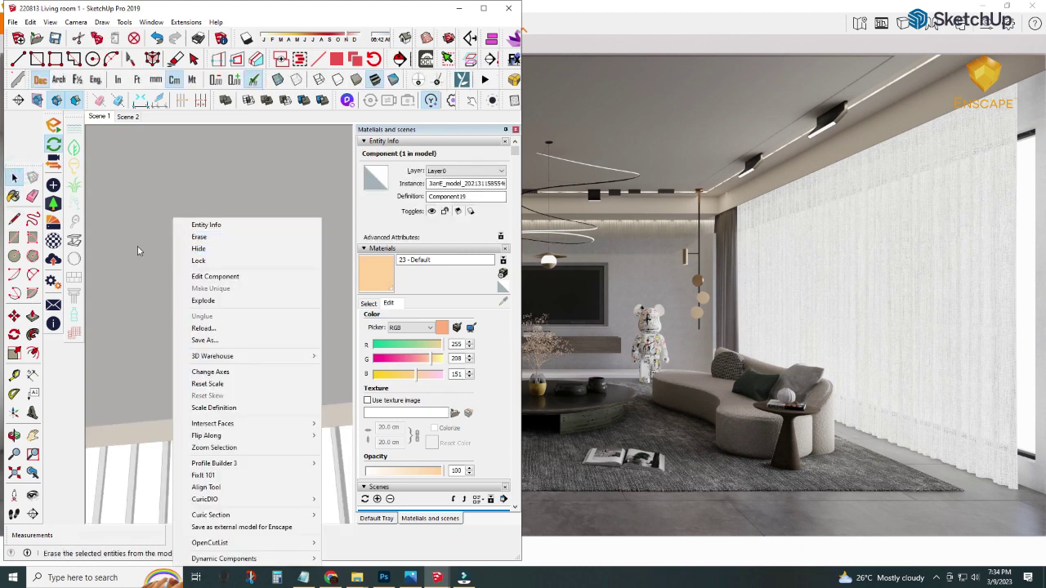
pyautogui.click(138, 252)
pyautogui.click(201, 420)
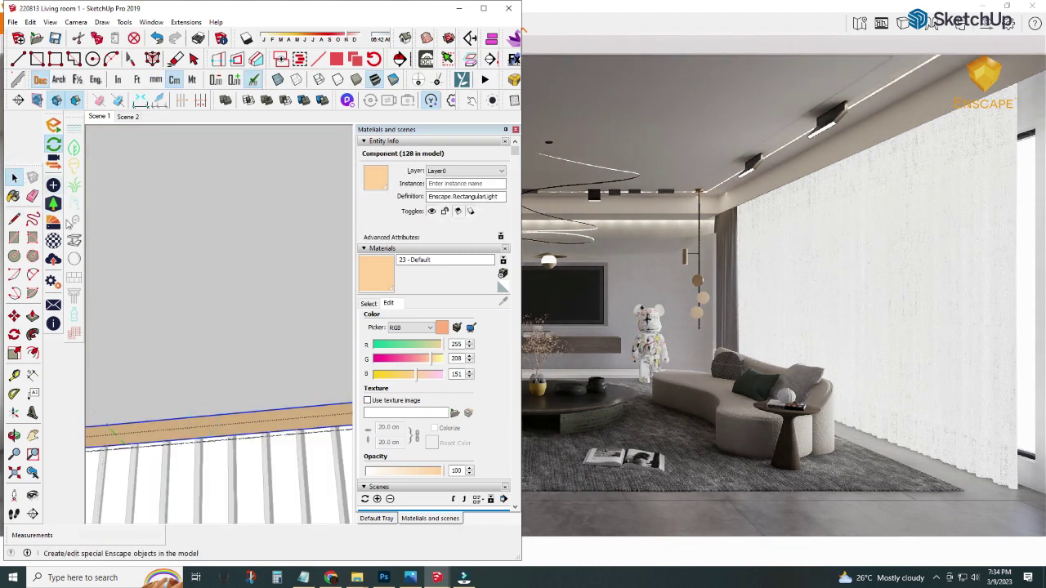
pyautogui.click(69, 223)
pyautogui.moveTo(188, 78); pyautogui.dragTo(148, 80)
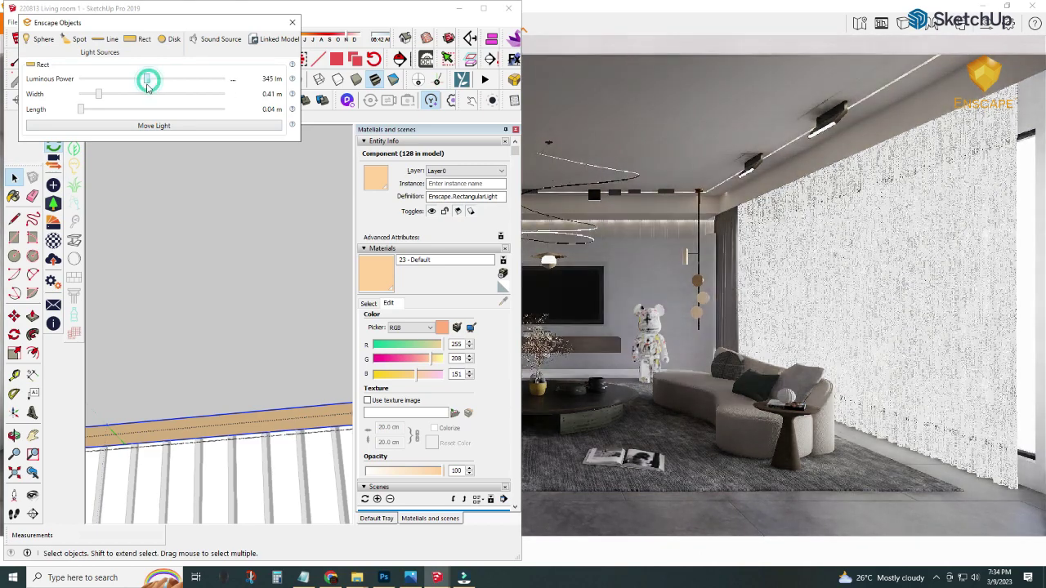
pyautogui.click(628, 32)
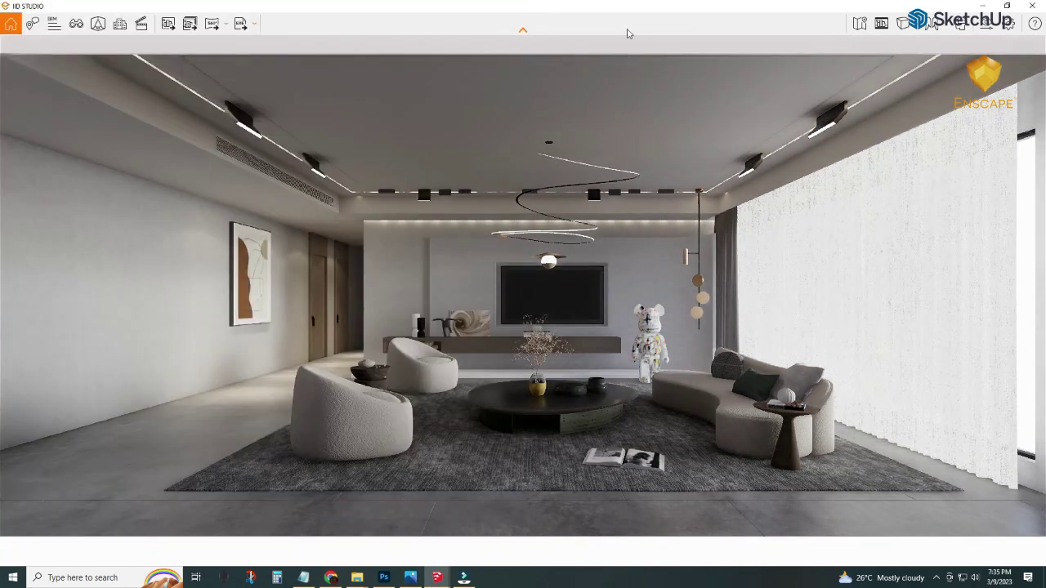
# Step: Raise Enscape's Artificial Light Brightness to 110% in the Atmosphere visual settings
pyautogui.click(989, 25)
pyautogui.click(277, 243)
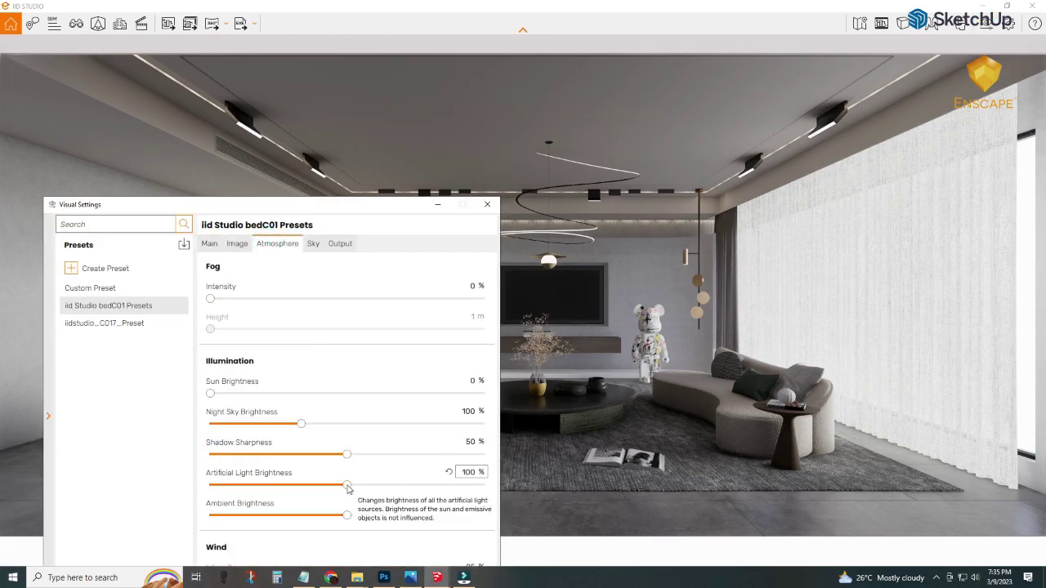
pyautogui.moveTo(350, 486); pyautogui.dragTo(360, 484)
pyautogui.click(433, 204)
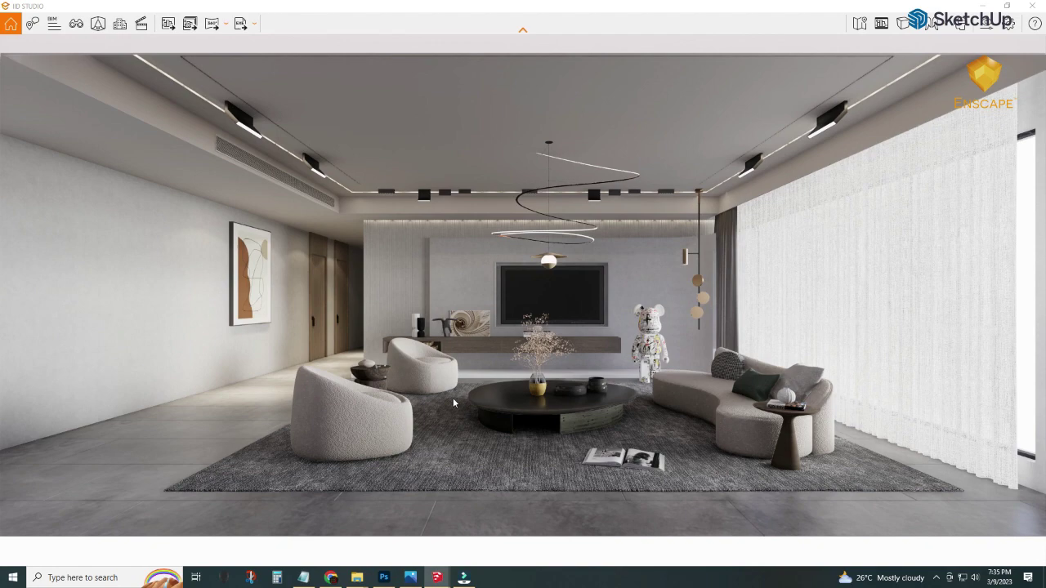
# Step: Inspect the brighter living room render, then dock the render window beside the model
pyautogui.scroll(5, 453, 398)
pyautogui.scroll(-5, 248, 269)
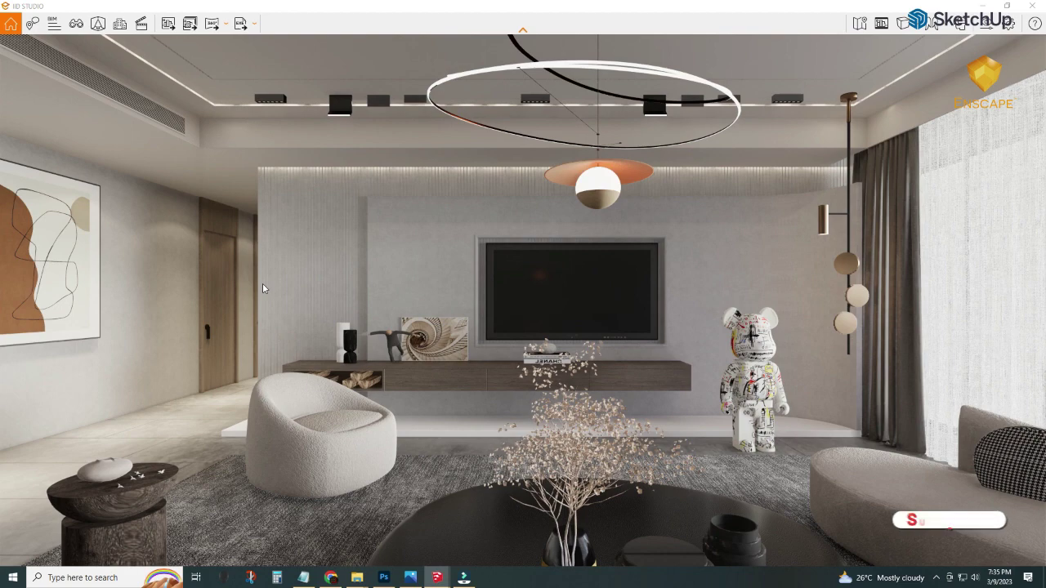
pyautogui.scroll(-5, 262, 288)
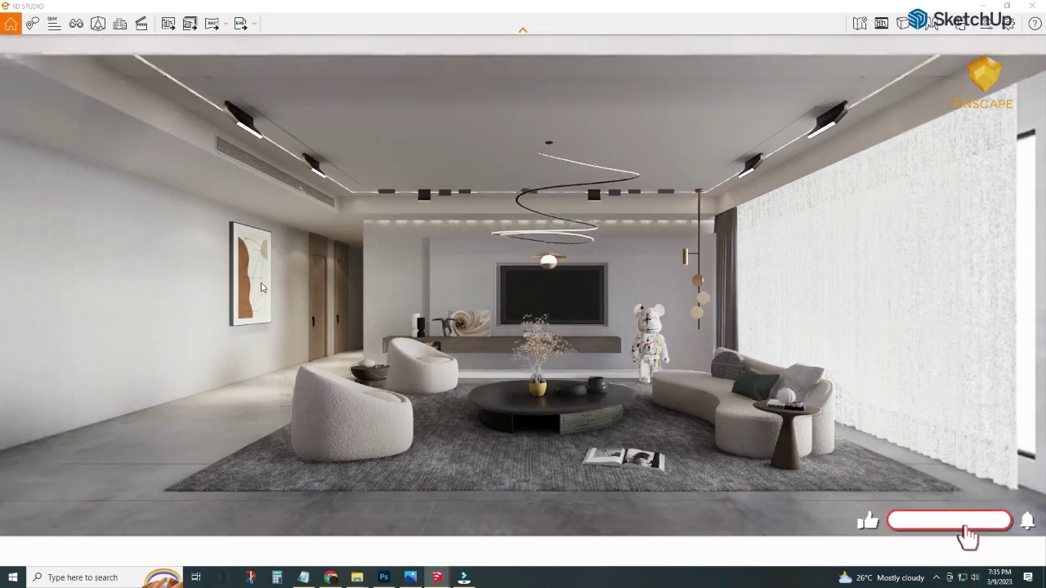
pyautogui.click(985, 23)
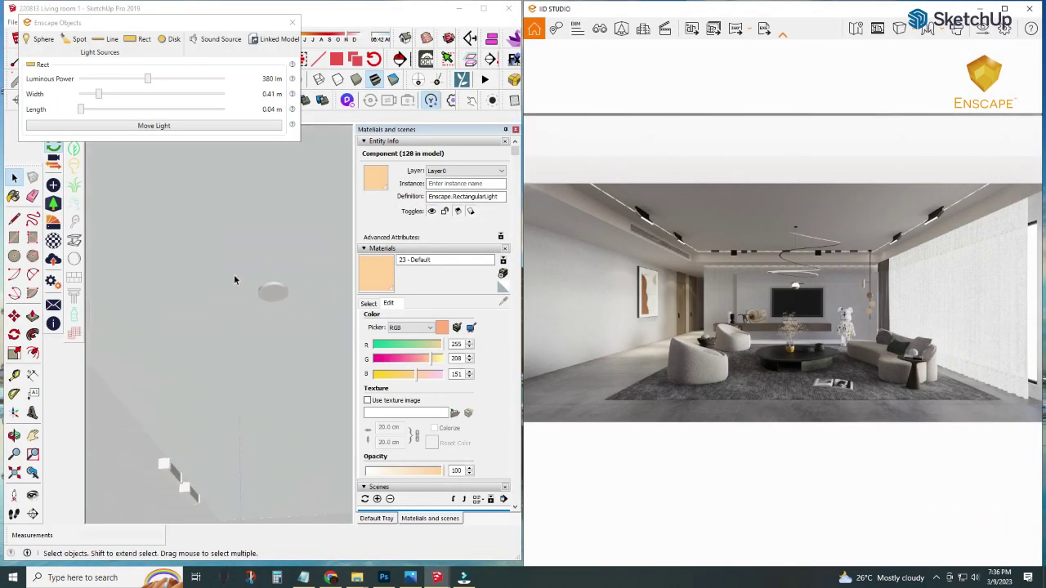
# Step: Sample the wall disc's metal material with the Paint Bucket to inspect it
pyautogui.click(99, 116)
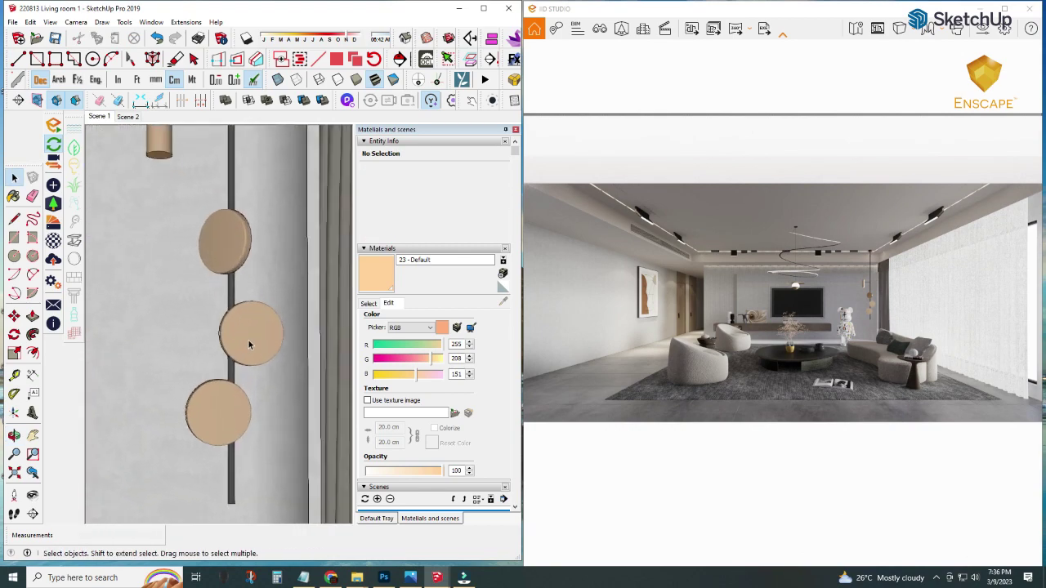
pyautogui.scroll(3, 249, 344)
pyautogui.press('b')
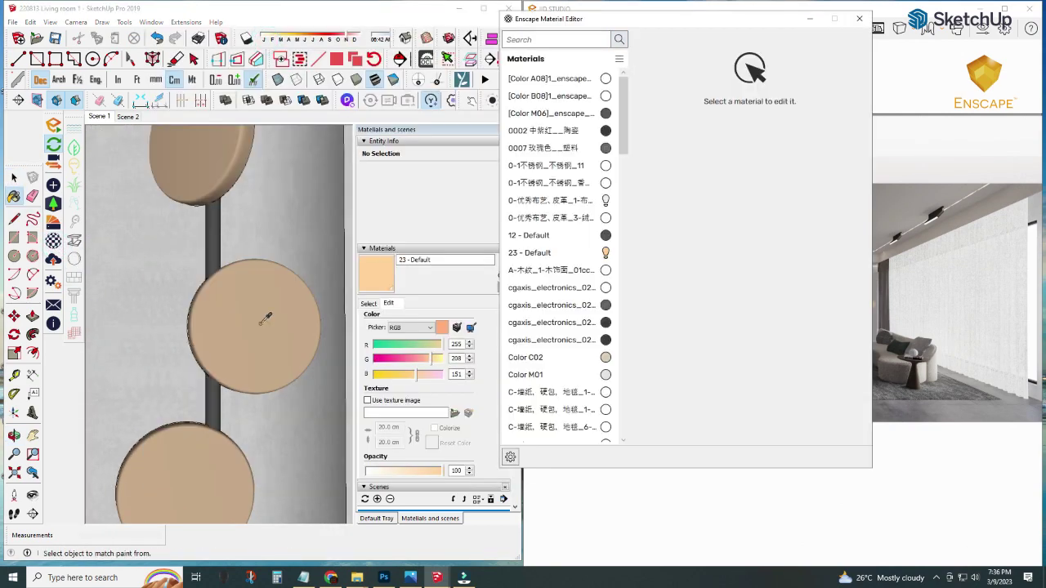
pyautogui.keyDown('alt'); pyautogui.click(266, 319); pyautogui.keyUp('alt')
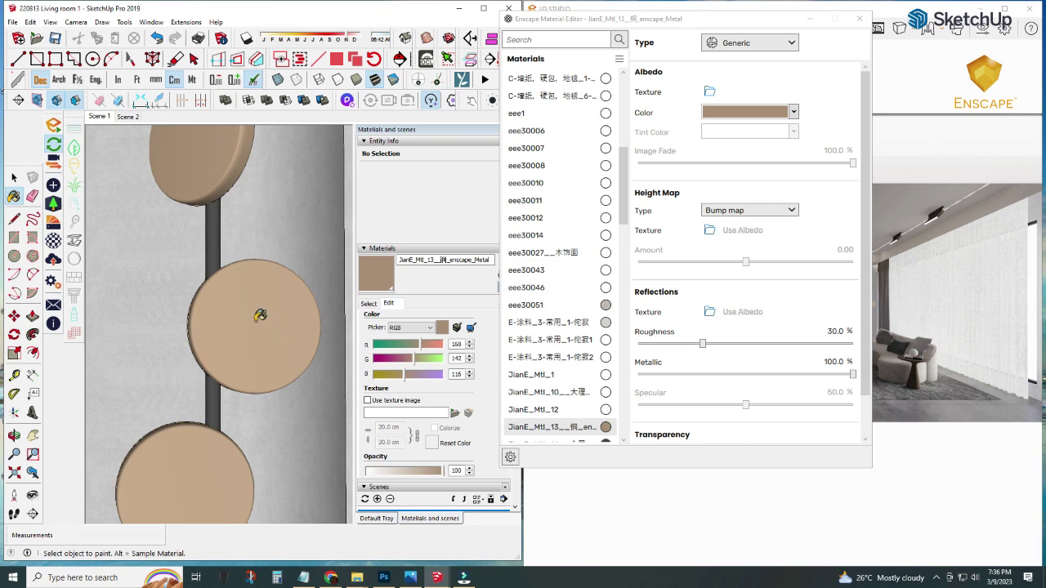
pyautogui.click(809, 23)
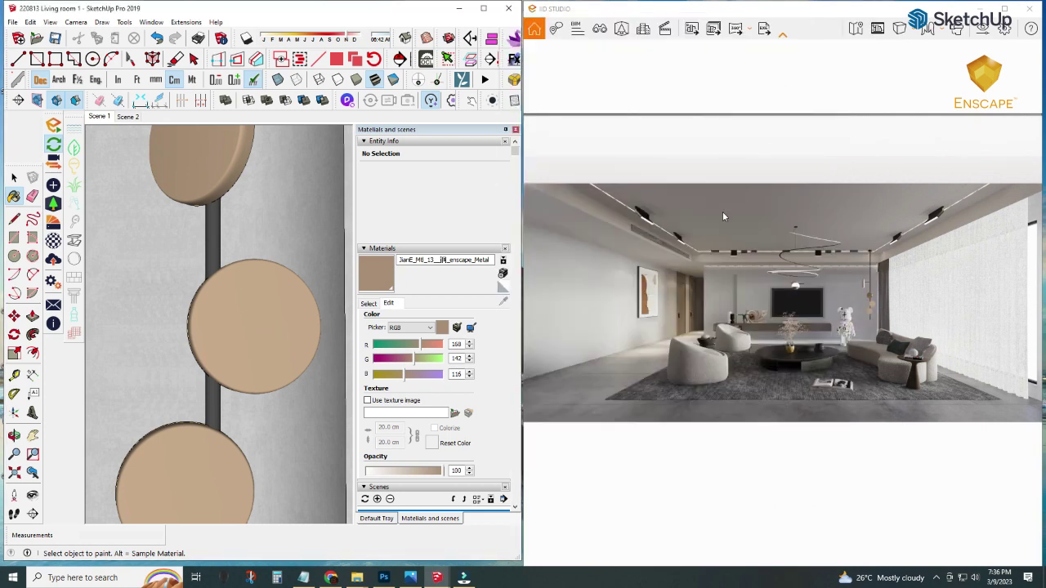
# Step: Make emissive2 from the Emissive colors swatches the active paint material
pyautogui.click(369, 303)
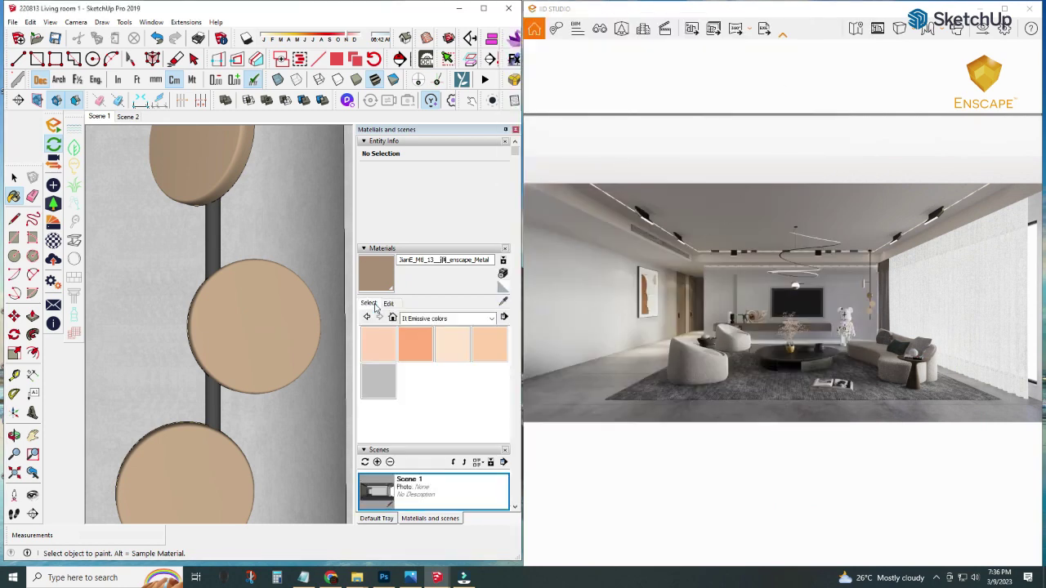
pyautogui.click(490, 345)
pyautogui.click(390, 303)
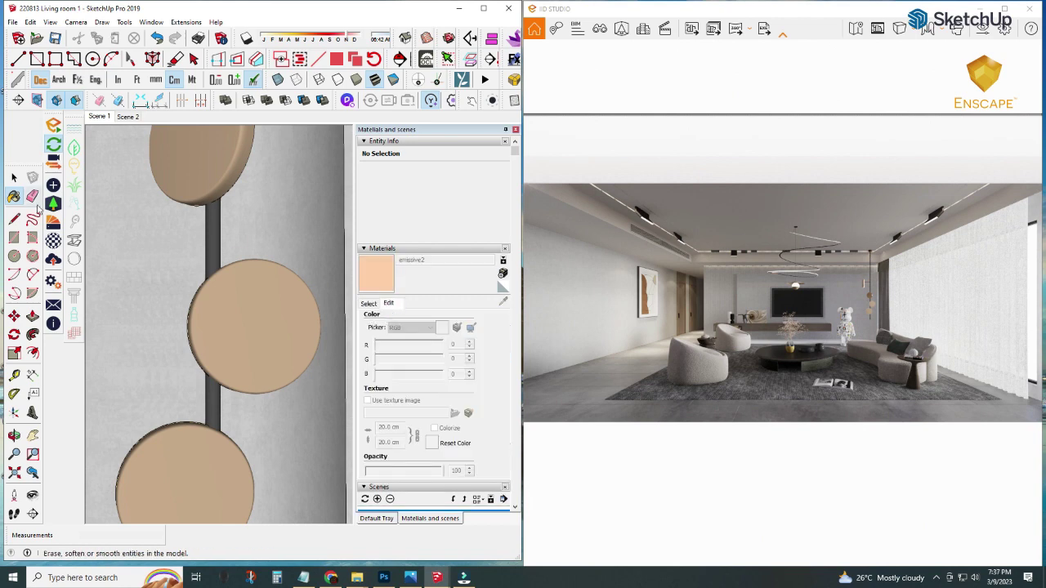
# Step: Sample the 23 - Default strip material from the beam above the slatted wall
pyautogui.press('space')
pyautogui.click(99, 116)
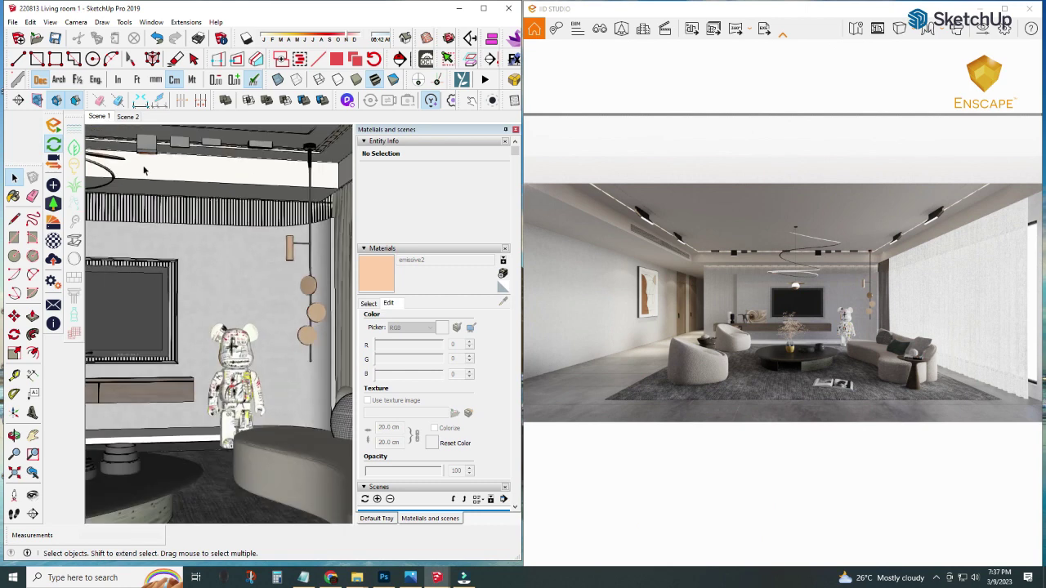
pyautogui.press('b')
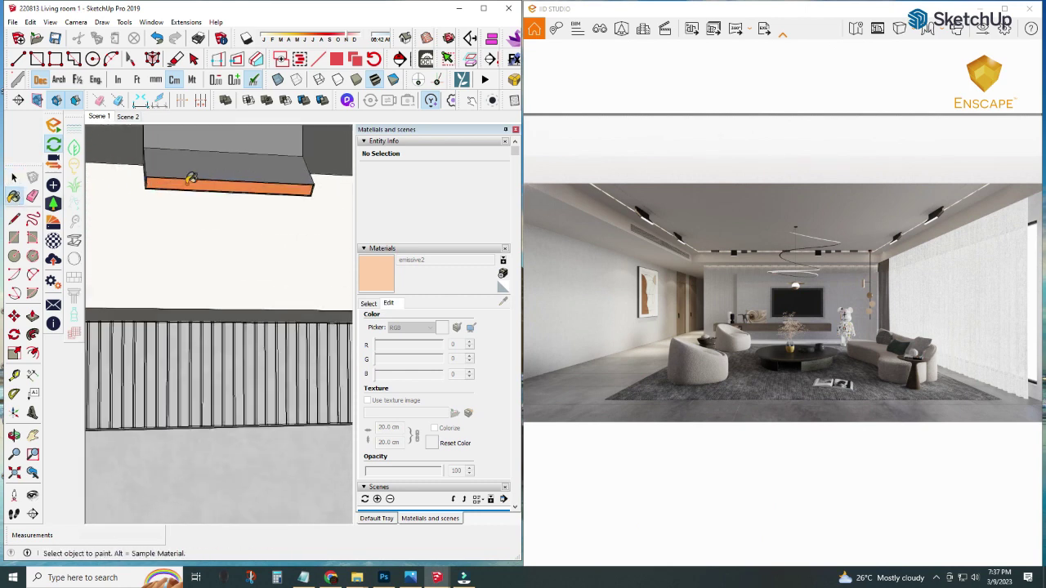
pyautogui.keyDown('alt'); pyautogui.click(187, 184); pyautogui.keyUp('alt')
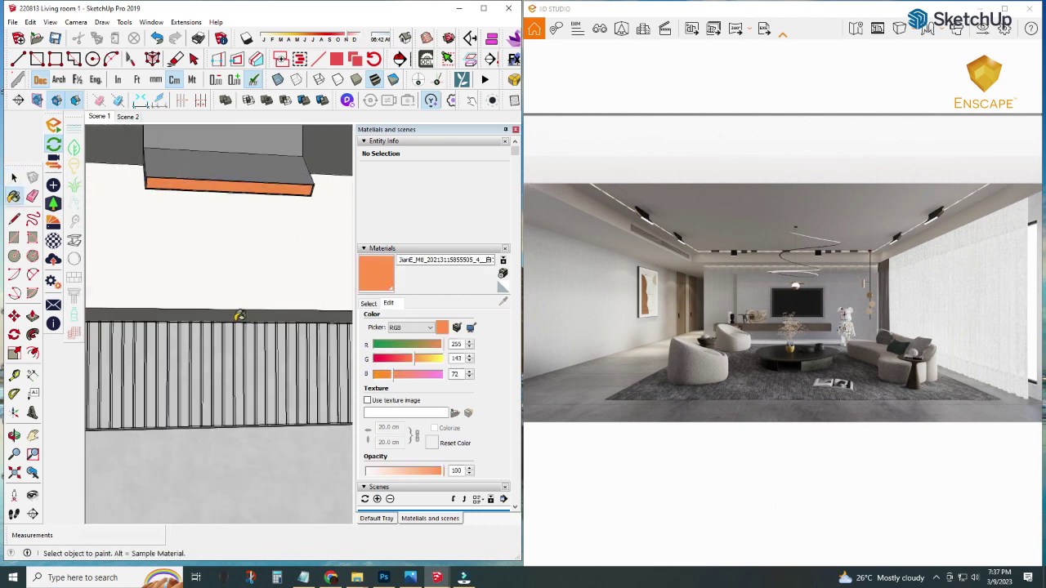
pyautogui.moveTo(238, 316); pyautogui.dragTo(269, 262, button='middle')
pyautogui.click(179, 320)
pyautogui.scroll(3, 171, 319)
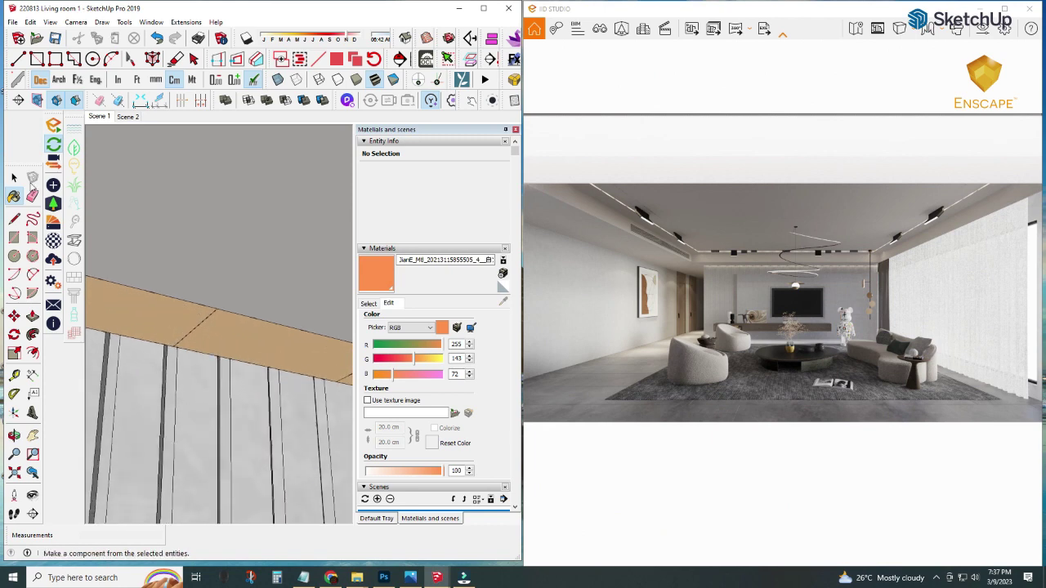
pyautogui.keyDown('alt'); pyautogui.click(169, 321); pyautogui.keyUp('alt')
# Step: Change 23 - Default to orange RGB 255, 143, 53 and view it full-screen in Enscape
pyautogui.doubleClick(457, 358)
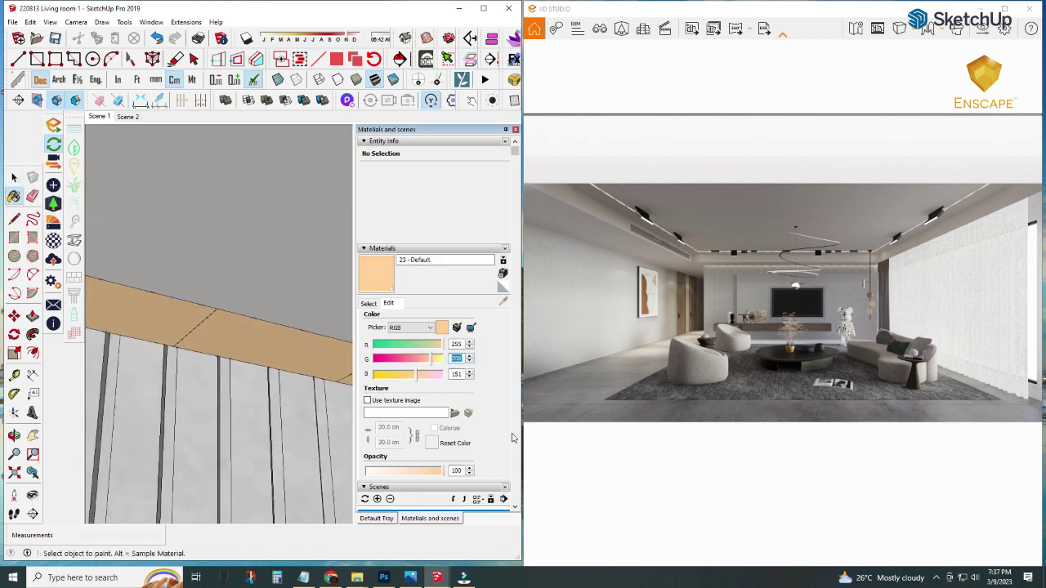
pyautogui.write('143')
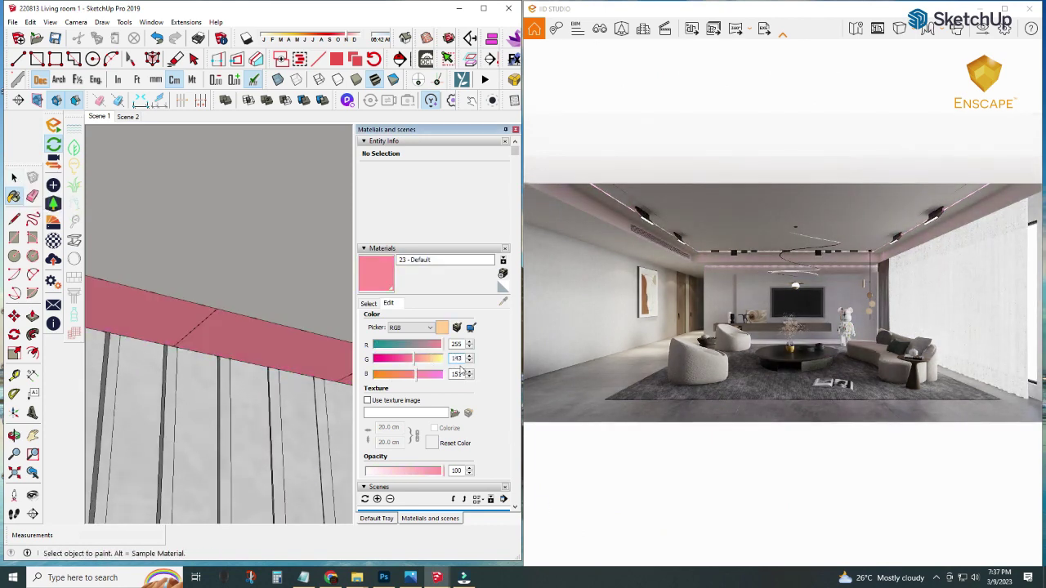
pyautogui.write('72')
pyautogui.doubleClick(735, 8)
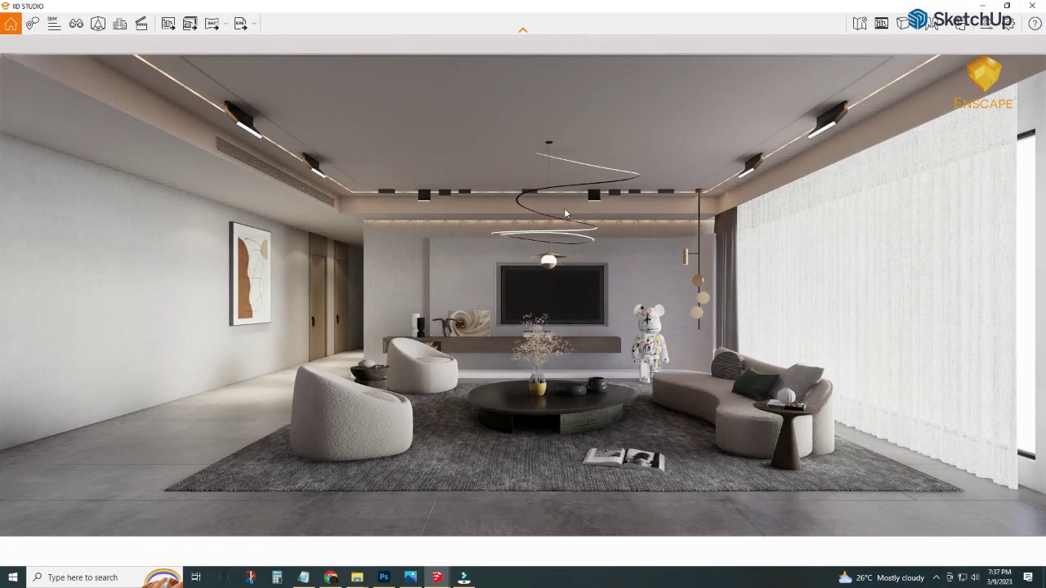
pyautogui.click(1009, 6)
pyautogui.click(457, 374)
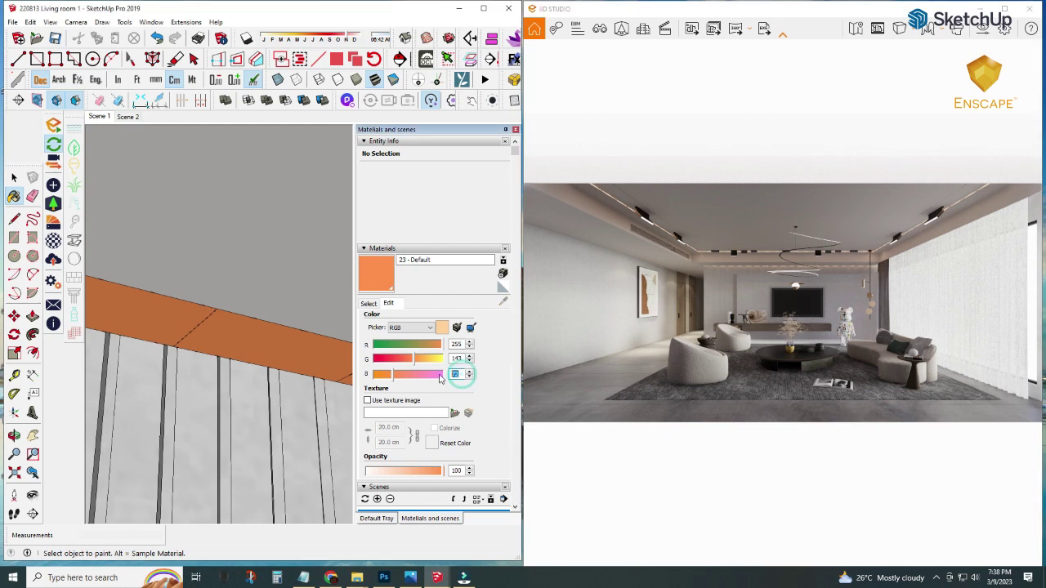
pyautogui.write('3')
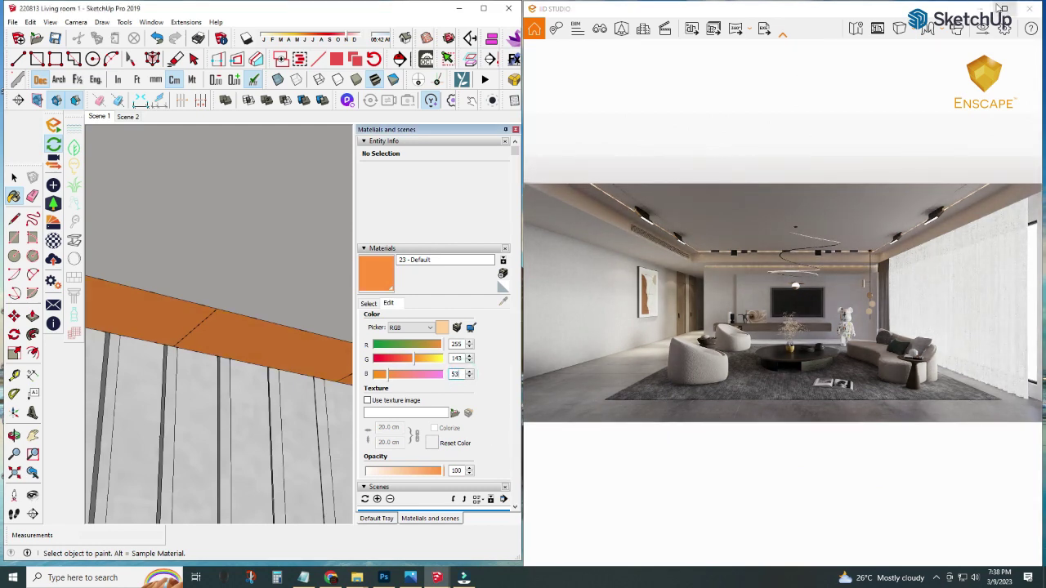
pyautogui.click(1004, 8)
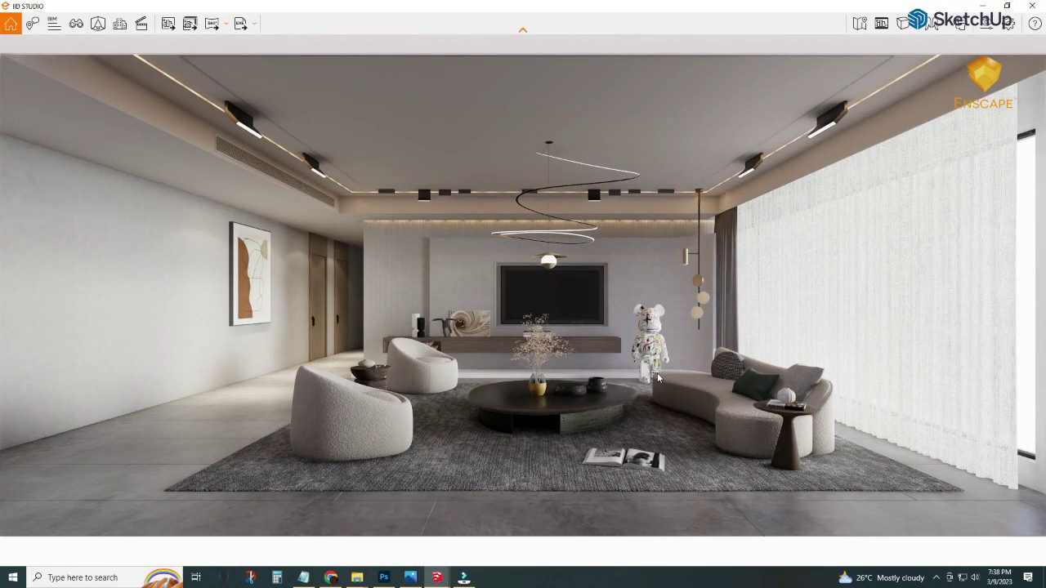
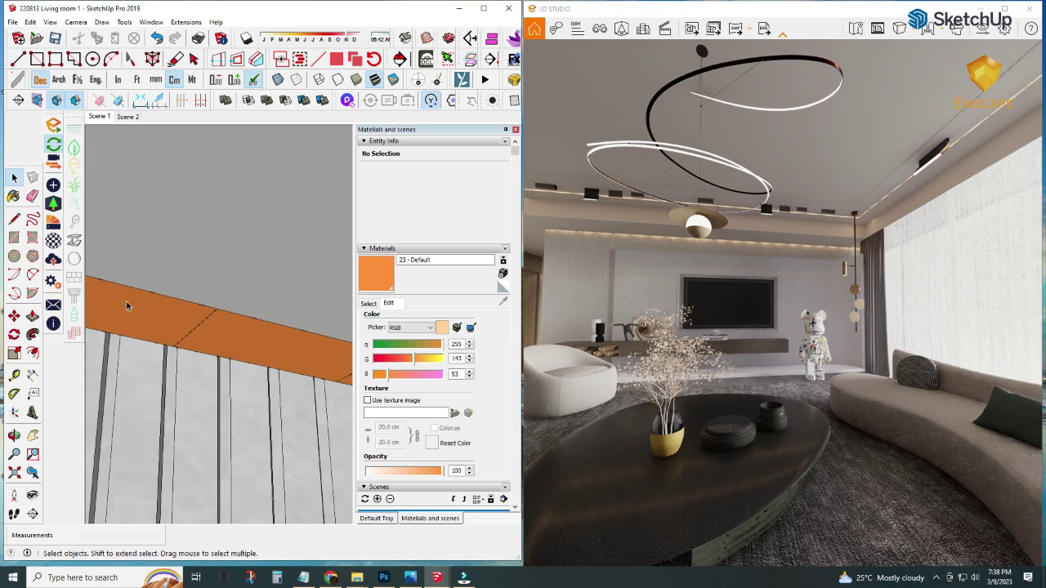
# Step: Widen the wall-top rectangular strip lights from 0.41 m to 1.03 m
pyautogui.click(116, 299)
pyautogui.doubleClick(117, 299)
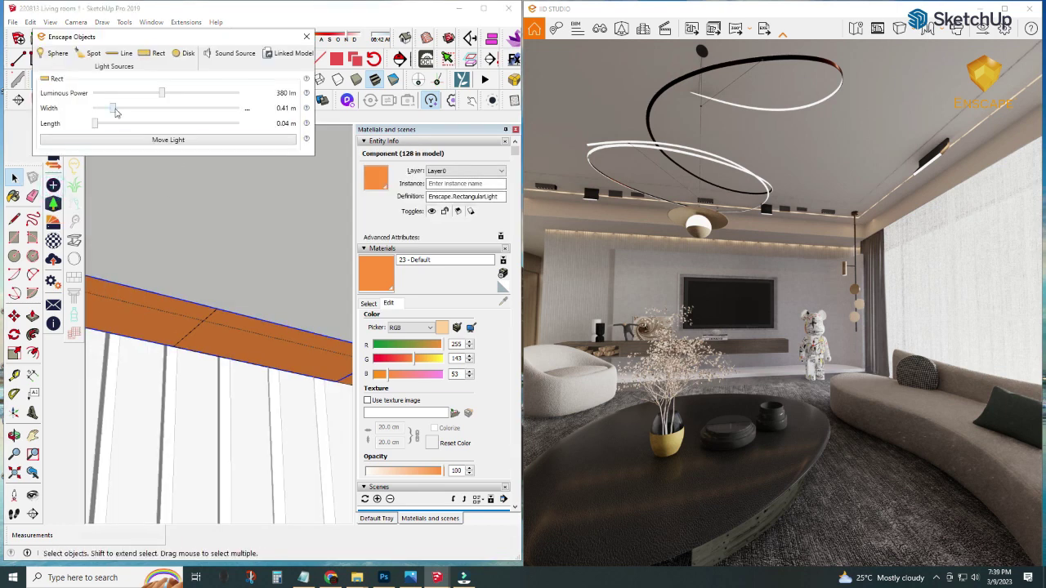
pyautogui.moveTo(117, 111); pyautogui.dragTo(144, 110)
pyautogui.click(307, 39)
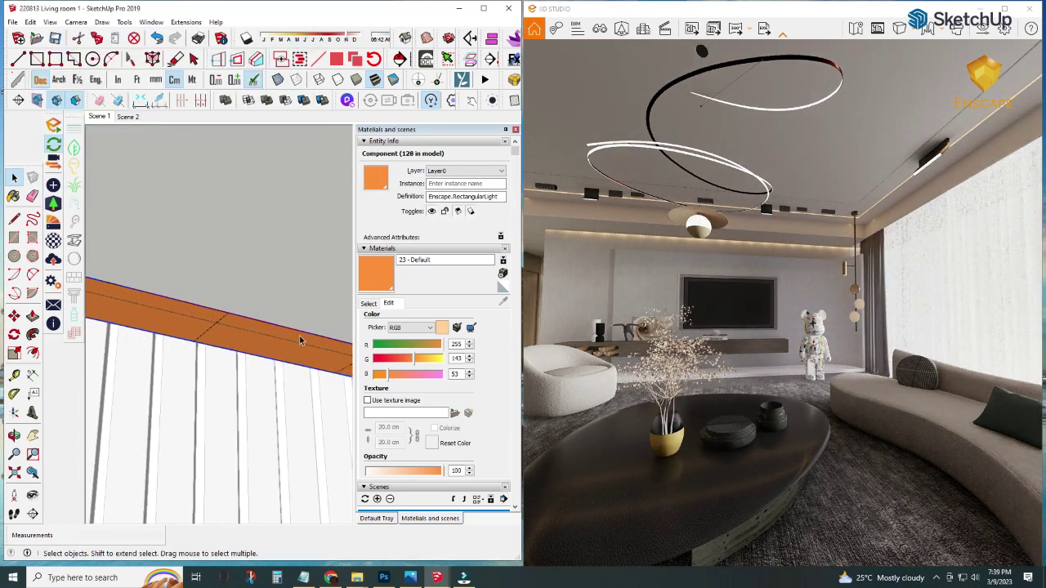
# Step: Zoom out and maximize SketchUp to view the whole house from above
pyautogui.moveTo(299, 333); pyautogui.dragTo(211, 358, button='middle')
pyautogui.scroll(-5, 214, 360)
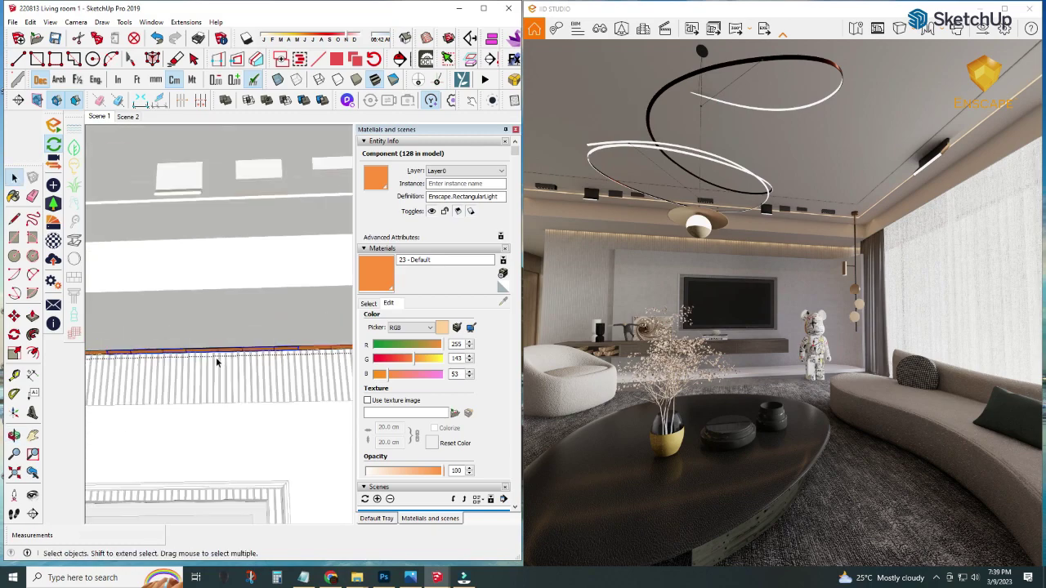
pyautogui.scroll(5, 217, 362)
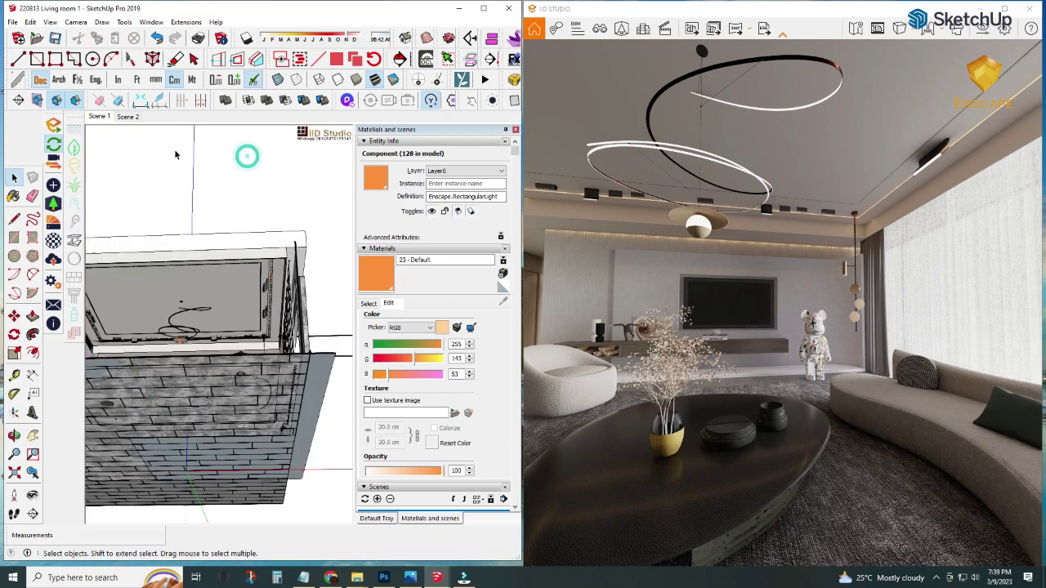
pyautogui.scroll(-3, 169, 301)
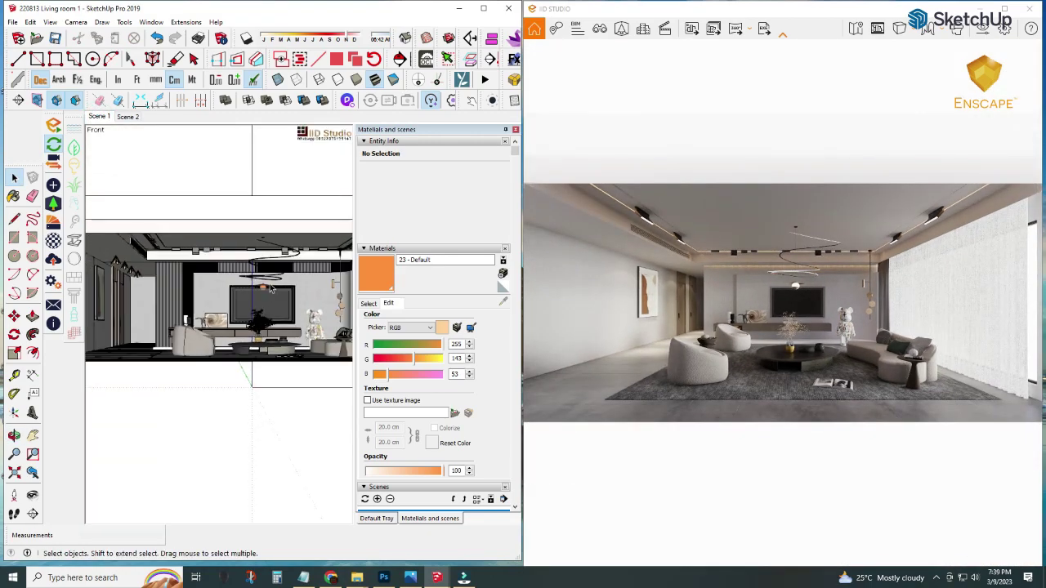
pyautogui.scroll(5, 211, 272)
pyautogui.scroll(-3, 210, 272)
pyautogui.scroll(-3, 211, 272)
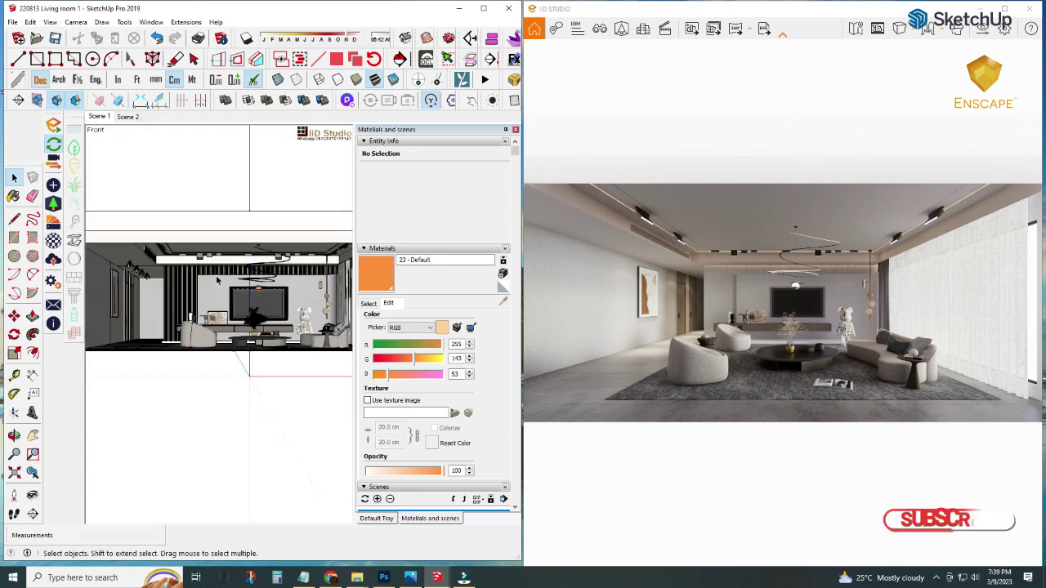
pyautogui.scroll(-2, 210, 272)
pyautogui.click(483, 8)
pyautogui.moveTo(588, 228); pyautogui.dragTo(768, 303, button='middle')
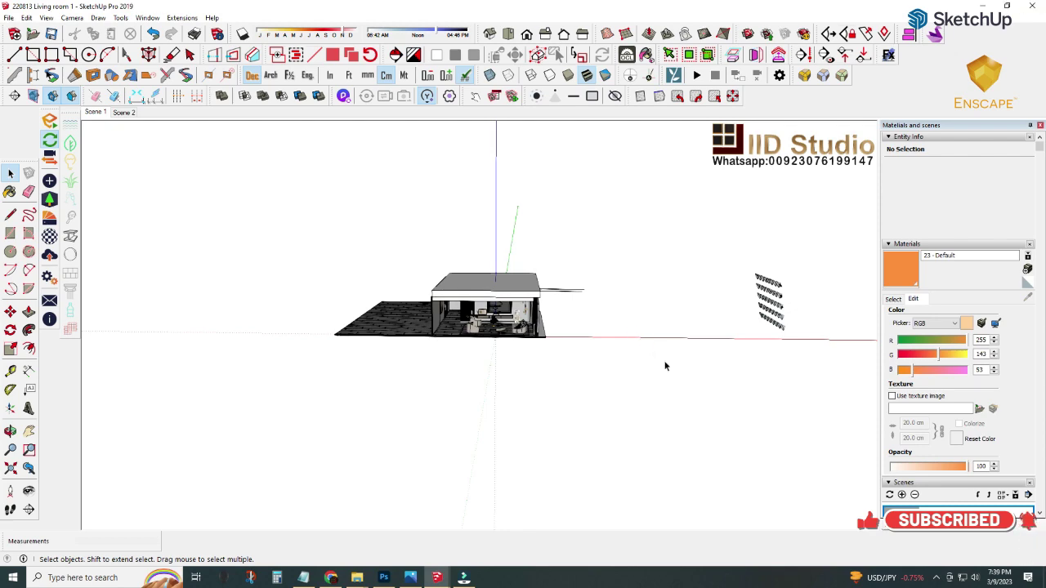
# Step: Nudge the selected spot light slightly to the left
pyautogui.press('m')
pyautogui.click(752, 361)
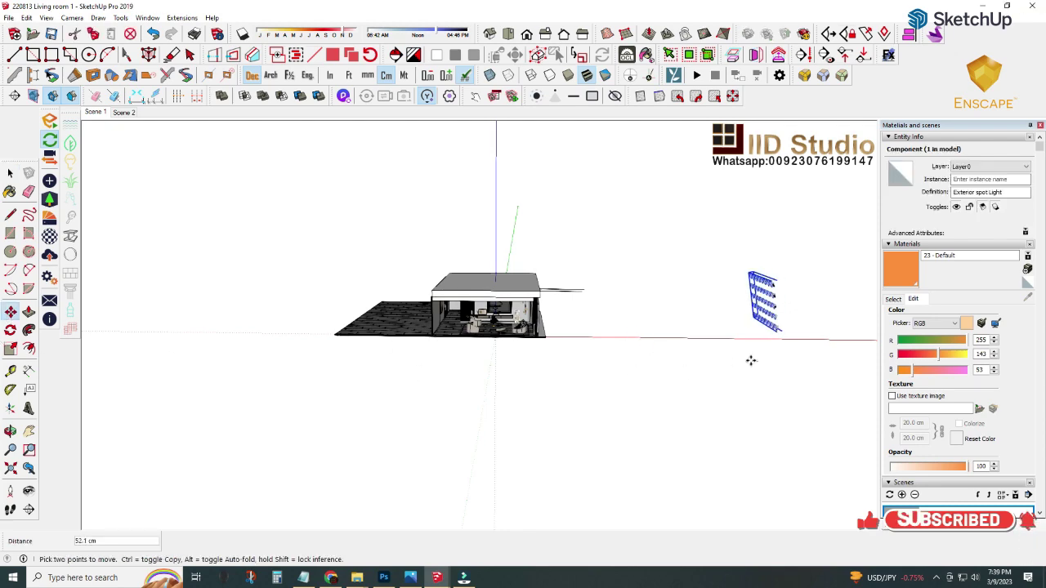
pyautogui.click(738, 356)
# Step: Arrange the Enscape render and SketchUp model windows side by side
pyautogui.moveTo(464, 578)
pyautogui.click(319, 539)
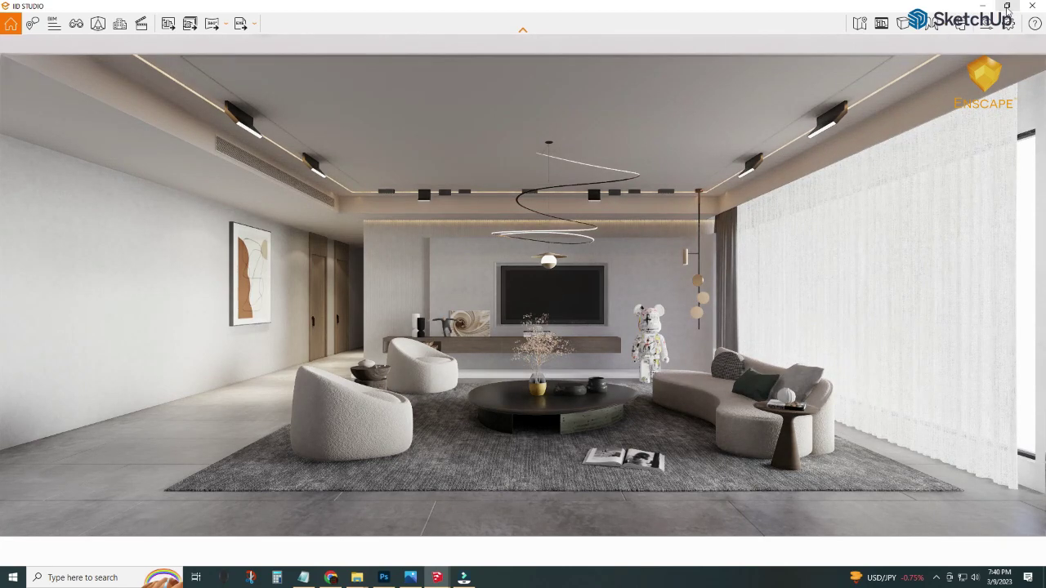
pyautogui.click(1007, 9)
pyautogui.scroll(5, 306, 310)
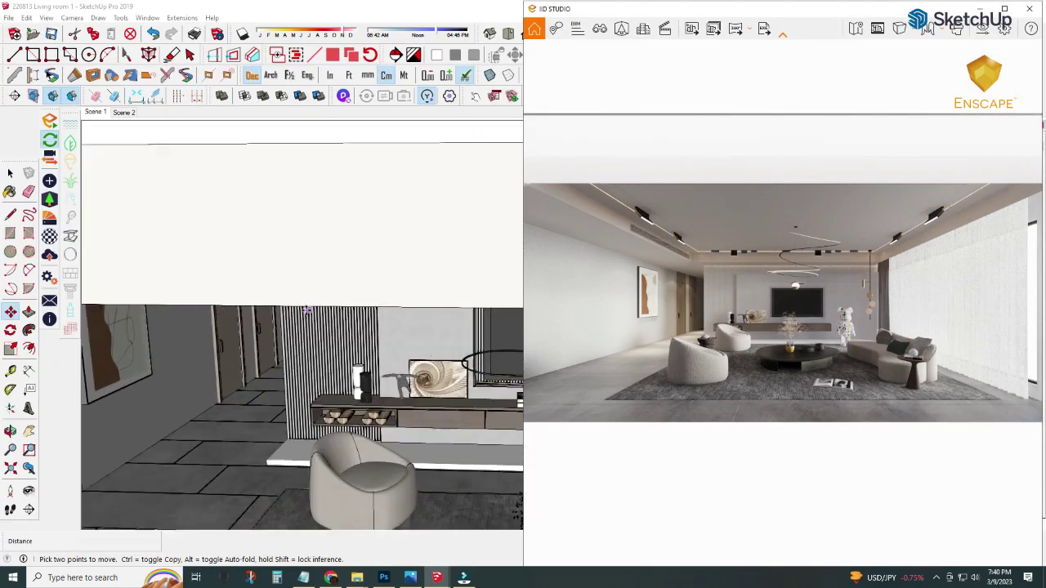
pyautogui.middleClick(306, 311)
pyautogui.scroll(5, 312, 154)
pyautogui.click(1007, 7)
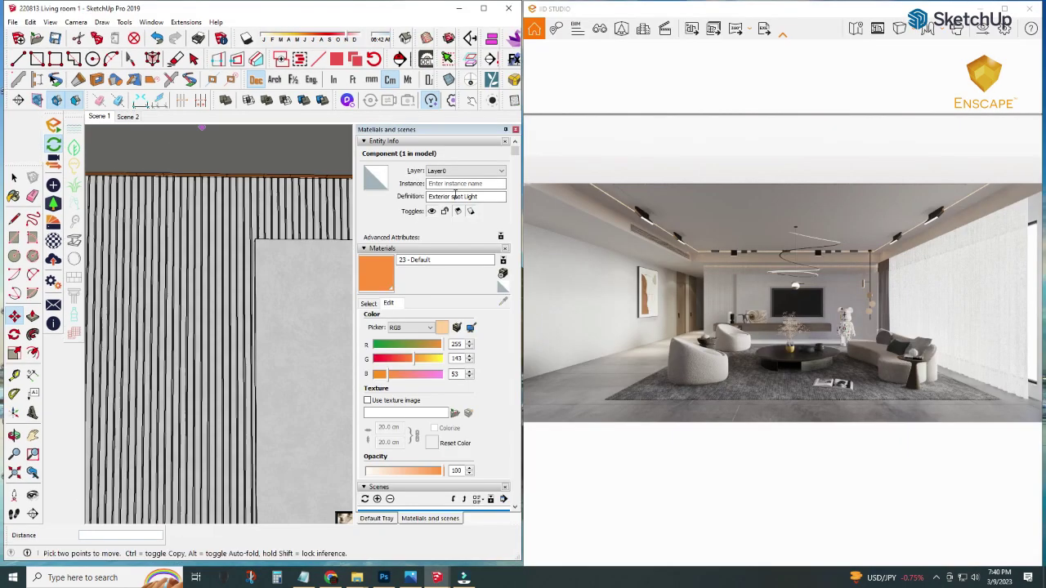
pyautogui.click(10, 177)
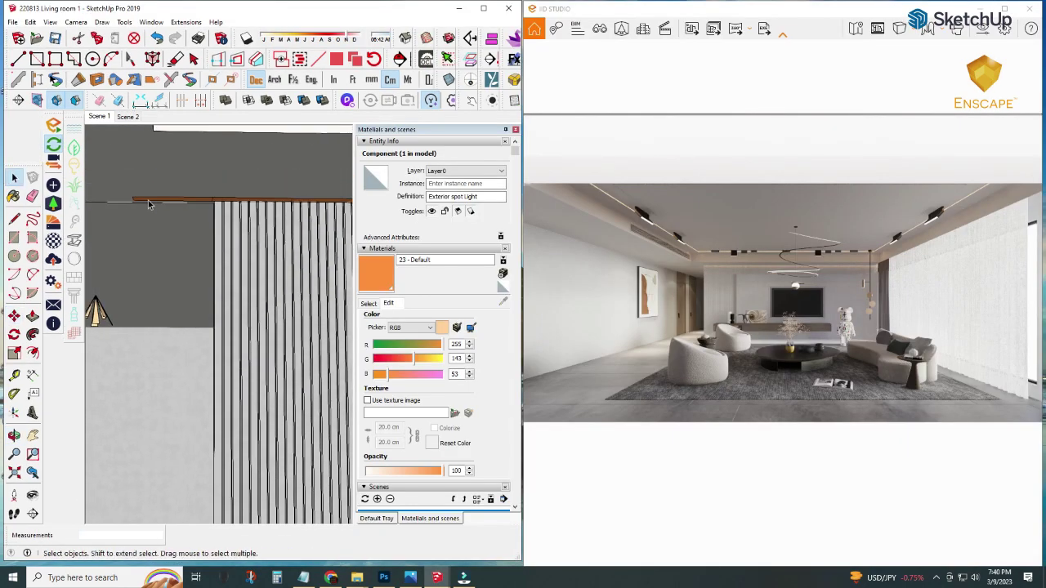
pyautogui.scroll(3, 184, 214)
# Step: Make the 32 strip lights above the slatted wall a unique component and edit their light settings
pyautogui.click(219, 226)
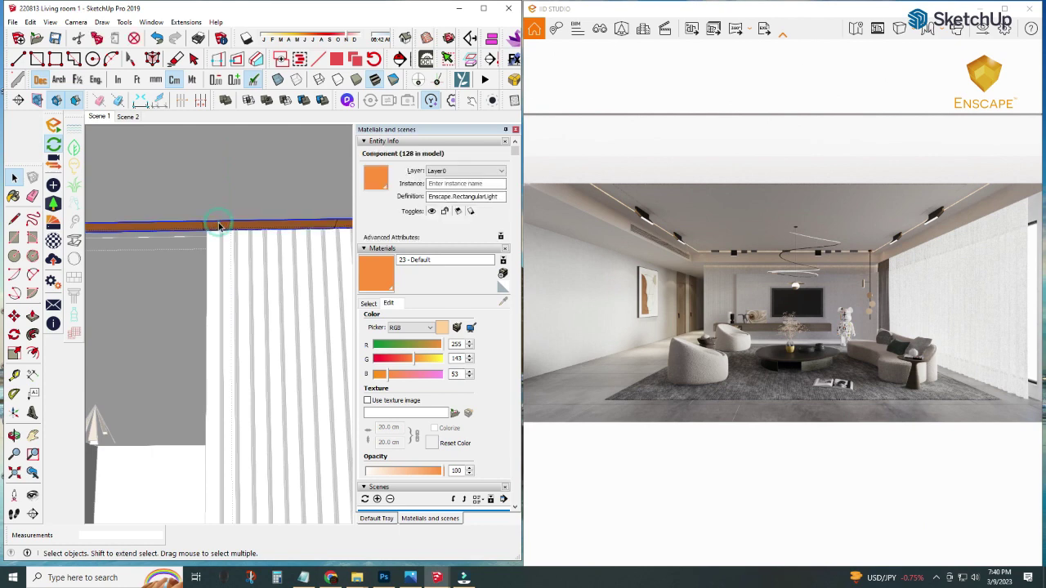
pyautogui.scroll(-1, 203, 219)
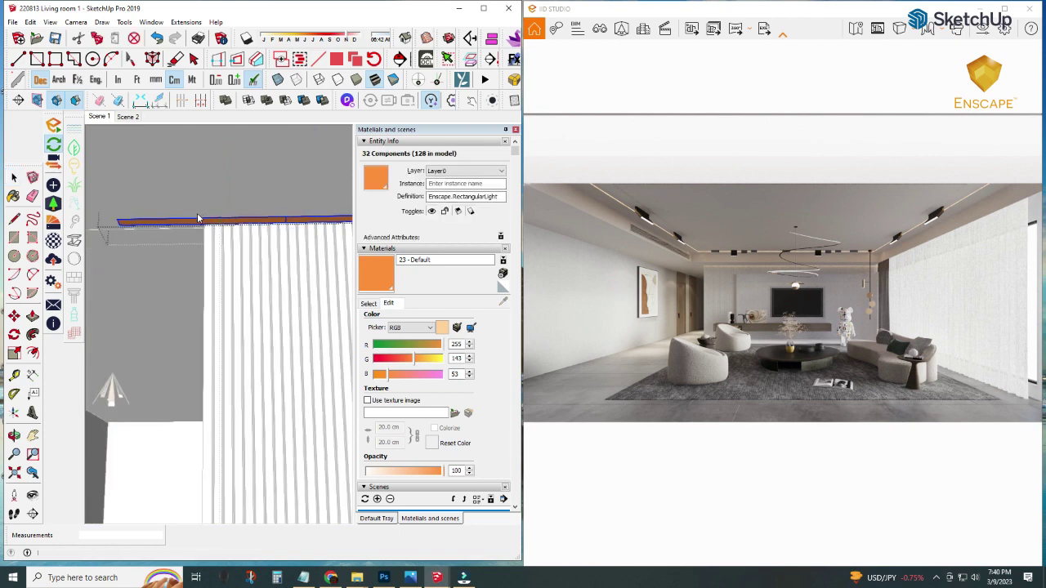
pyautogui.rightClick(177, 226)
pyautogui.click(200, 340)
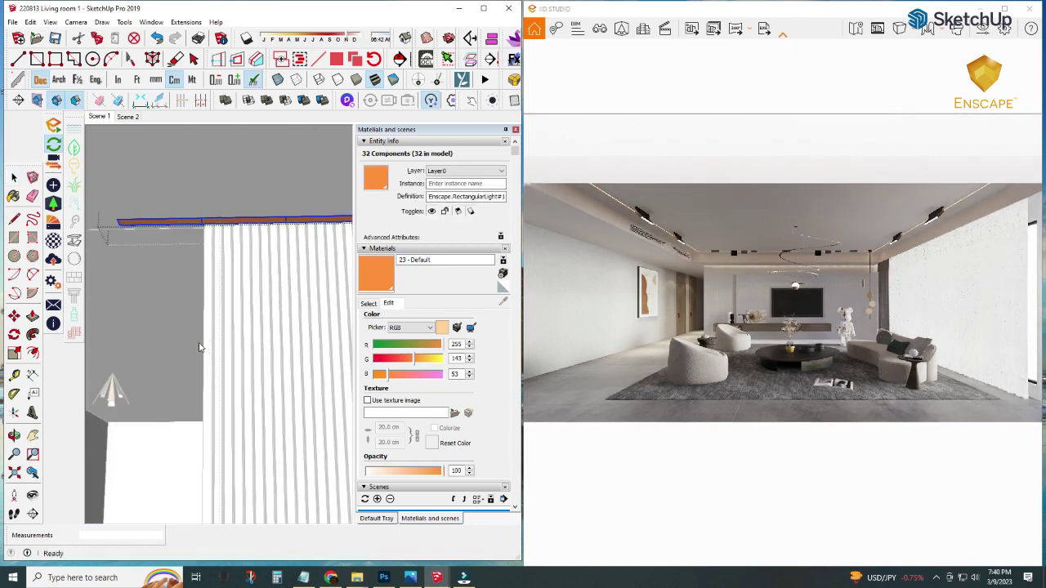
pyautogui.click(172, 226)
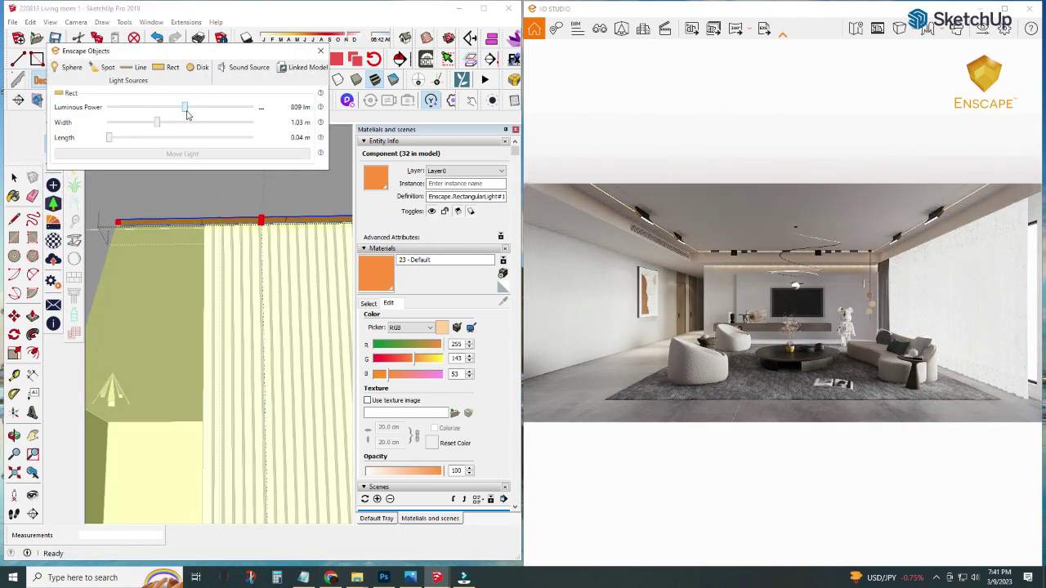
# Step: Close the light group and hide the ceiling panel to expose the beams
pyautogui.rightClick(155, 192)
pyautogui.click(161, 200)
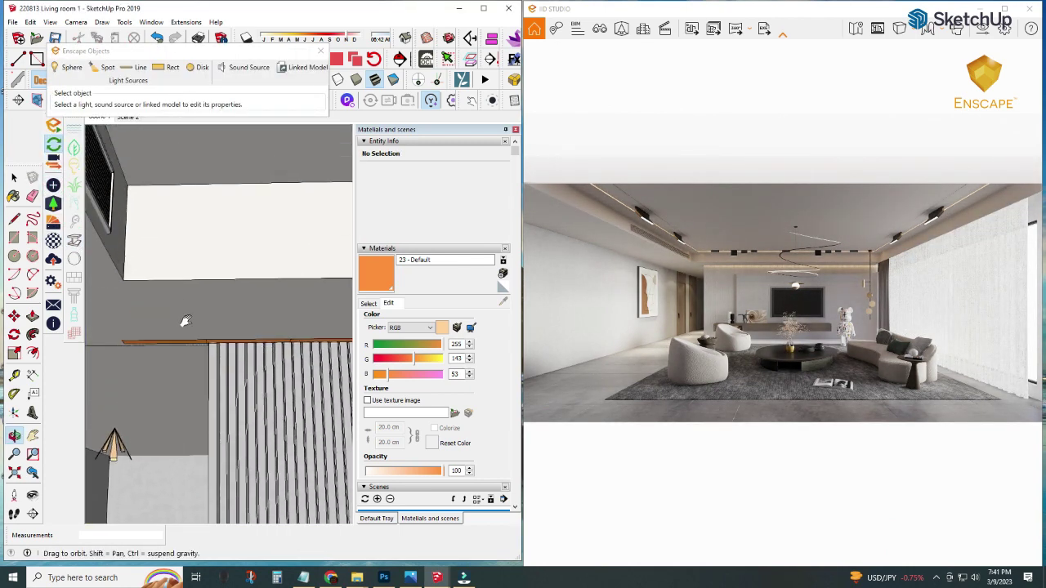
pyautogui.moveTo(185, 180); pyautogui.dragTo(215, 189, button='middle')
pyautogui.rightClick(215, 184)
pyautogui.click(217, 170)
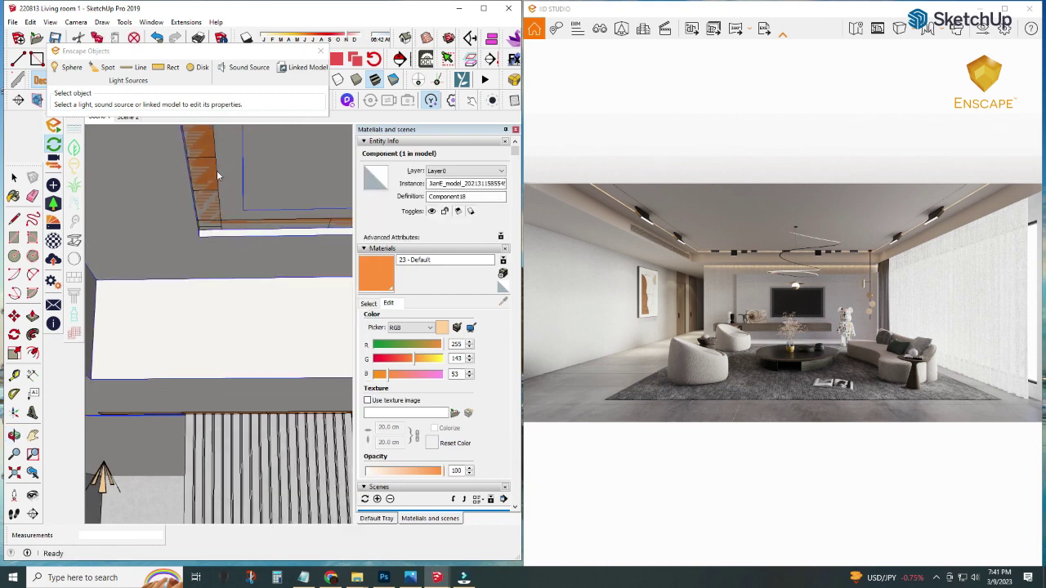
pyautogui.rightClick(239, 197)
pyautogui.click(270, 225)
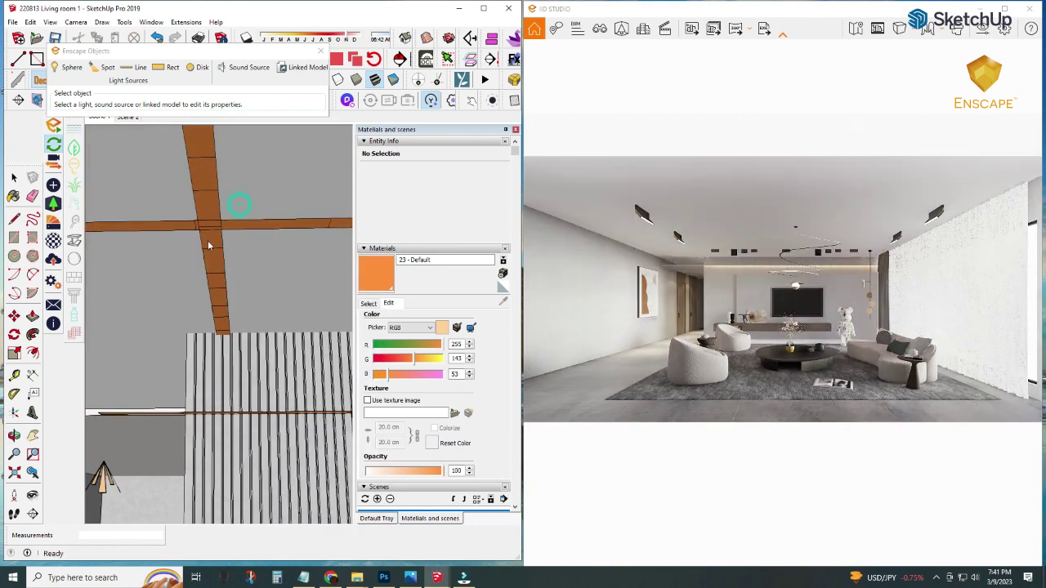
# Step: Raise the orange ceiling beam groups by 2 cm
pyautogui.hotkey('ctrl', 'a')
pyautogui.moveTo(215, 226)
pyautogui.mouseDown(button='middle')
pyautogui.moveTo(211, 196)
pyautogui.moveTo(219, 328)
pyautogui.mouseUp(button='middle')
pyautogui.moveTo(208, 288); pyautogui.dragTo(269, 252, button='middle')
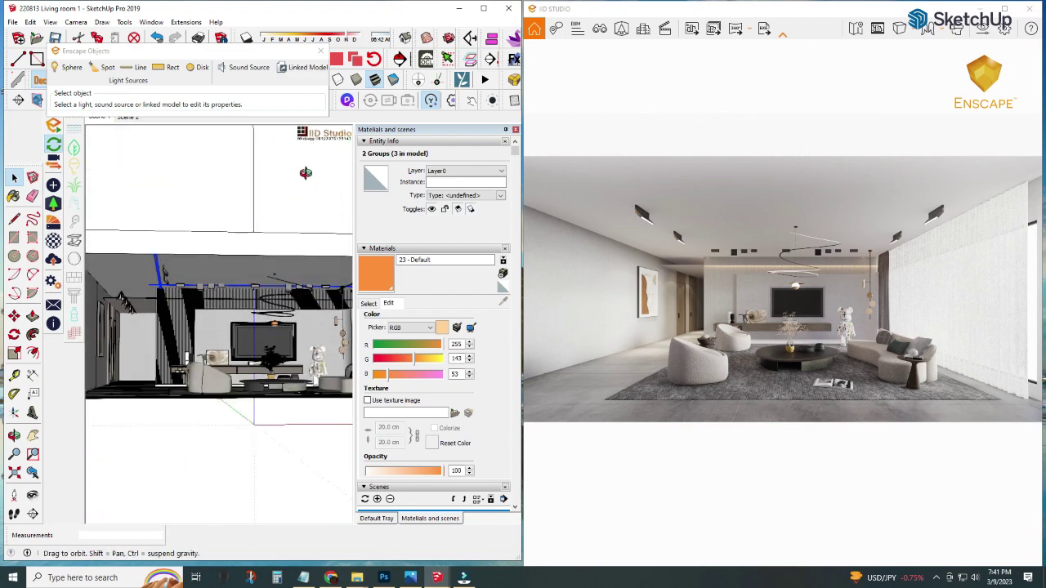
pyautogui.scroll(3, 270, 256)
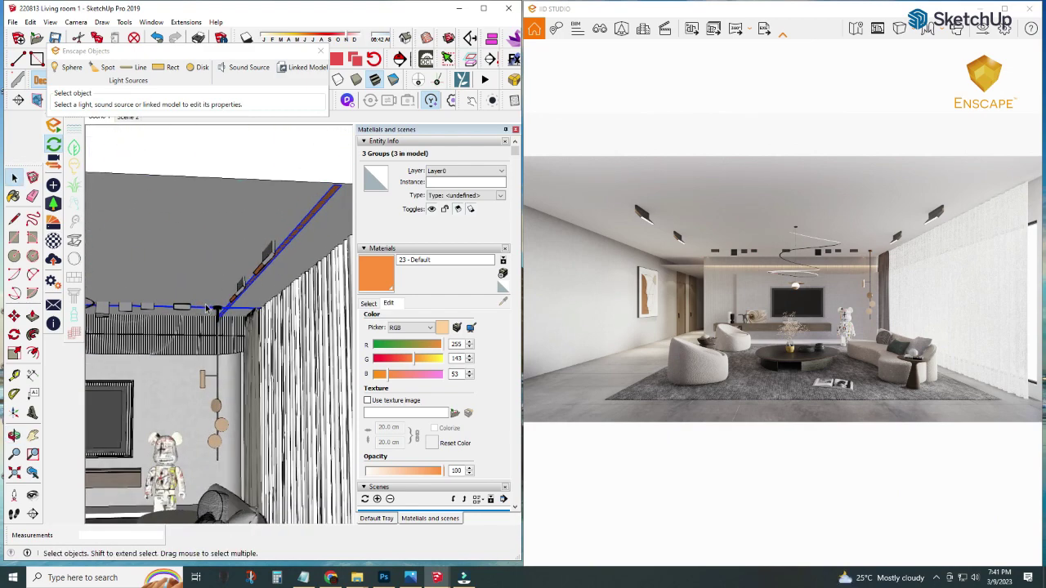
pyautogui.scroll(3, 269, 256)
pyautogui.scroll(2, 171, 222)
pyautogui.moveTo(200, 274); pyautogui.dragTo(204, 309, button='middle')
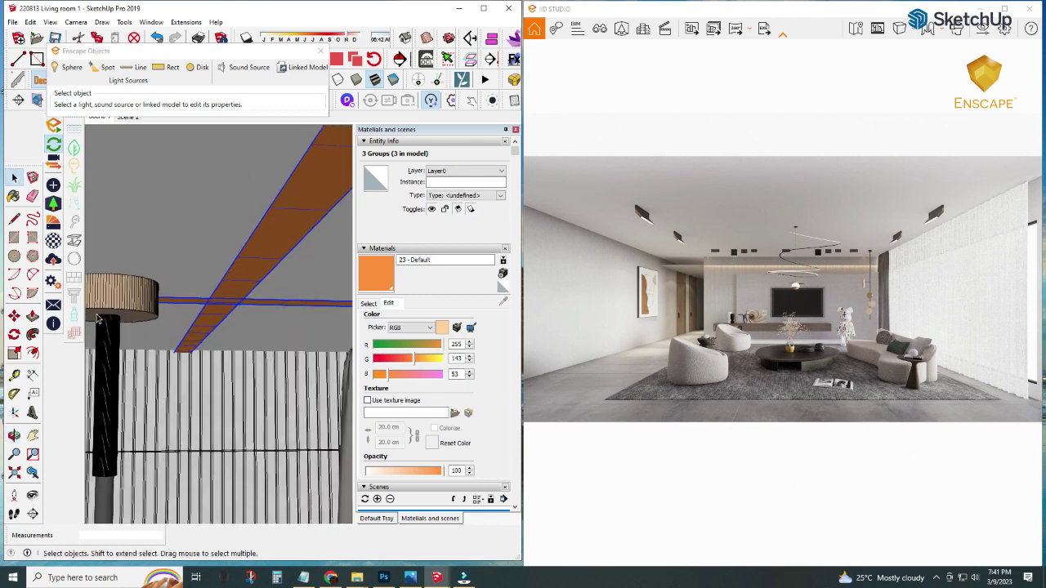
pyautogui.press('m')
pyautogui.click(240, 299)
pyautogui.scroll(2, 244, 322)
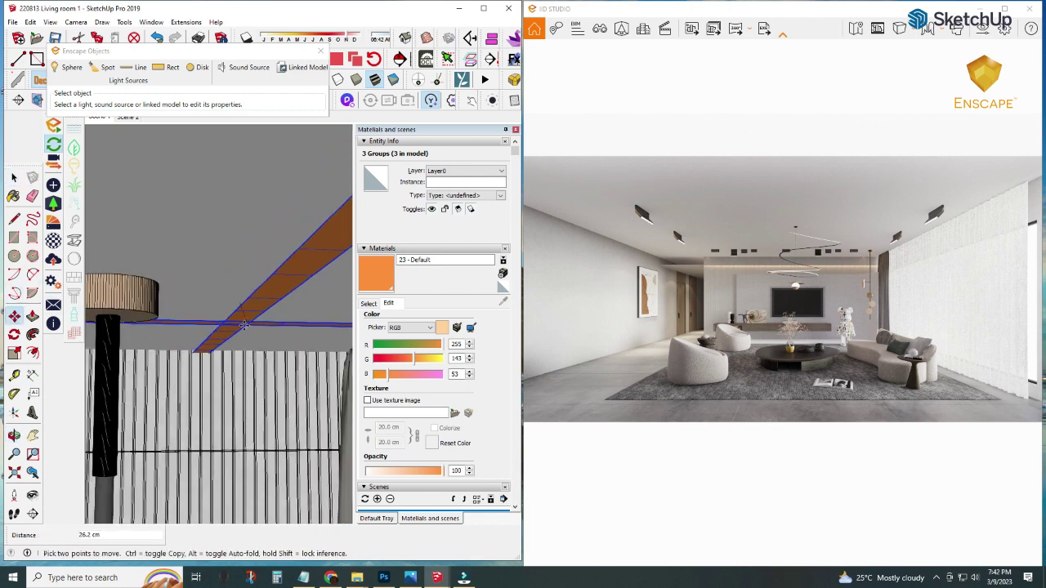
pyautogui.write('2')
pyautogui.press('Return')
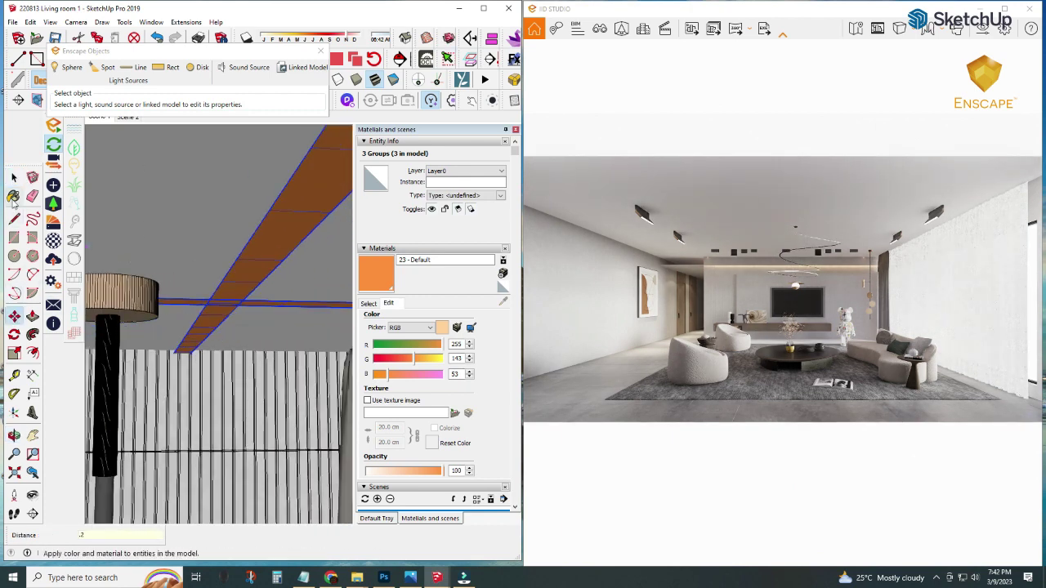
# Step: Unhide all hidden geometry to bring the ceiling back
pyautogui.click(14, 178)
pyautogui.click(49, 22)
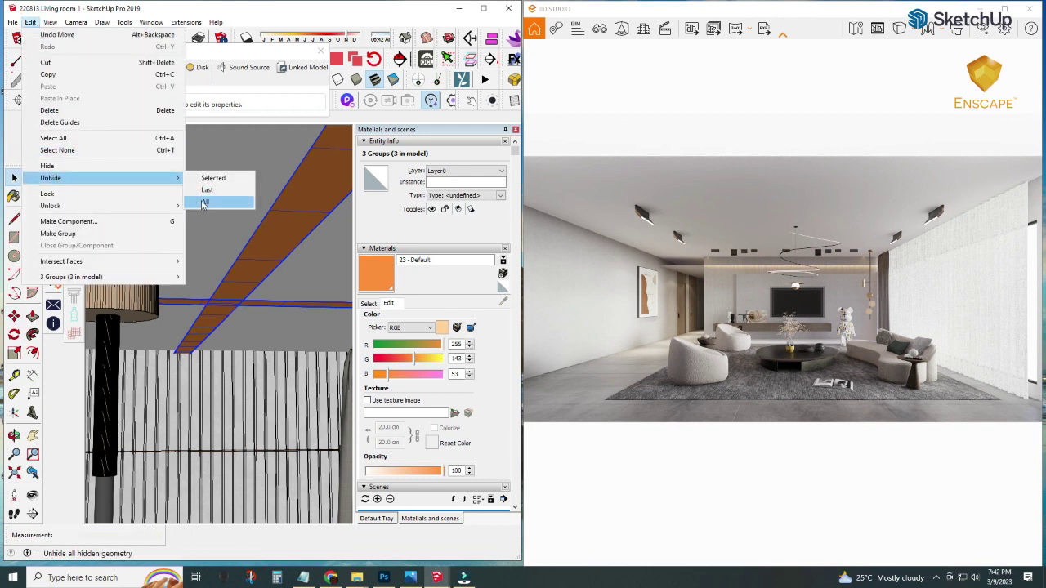
pyautogui.click(203, 203)
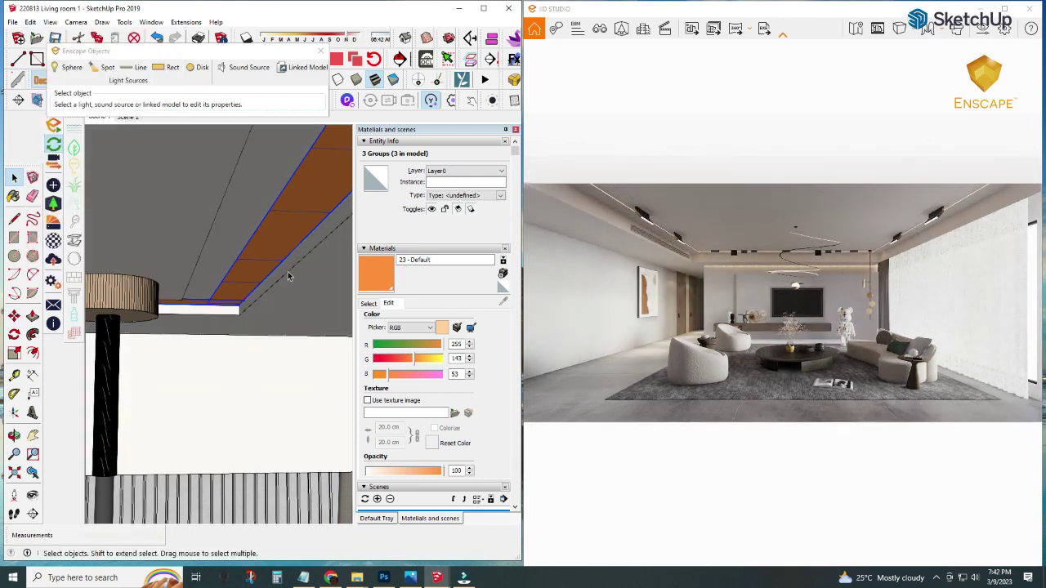
# Step: Dim the 96 ceiling rectangular strip lights from 380 to 215 lm
pyautogui.doubleClick(278, 254)
pyautogui.moveTo(257, 378)
pyautogui.mouseDown(button='middle')
pyautogui.moveTo(346, 270)
pyautogui.moveTo(319, 234)
pyautogui.mouseUp(button='middle')
pyautogui.click(315, 237)
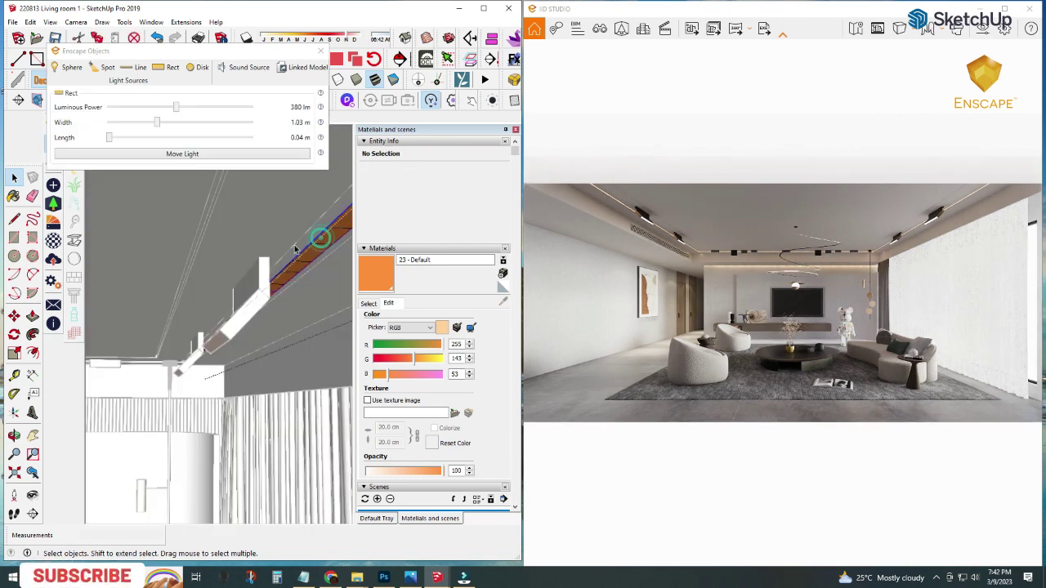
pyautogui.moveTo(163, 107); pyautogui.dragTo(170, 112)
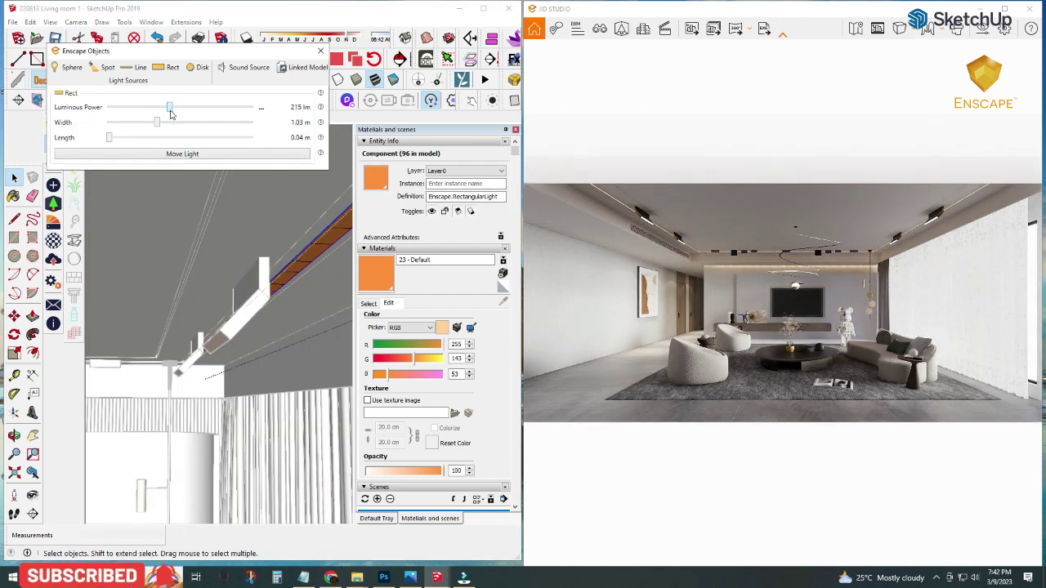
pyautogui.click(205, 212)
pyautogui.scroll(-3, 245, 315)
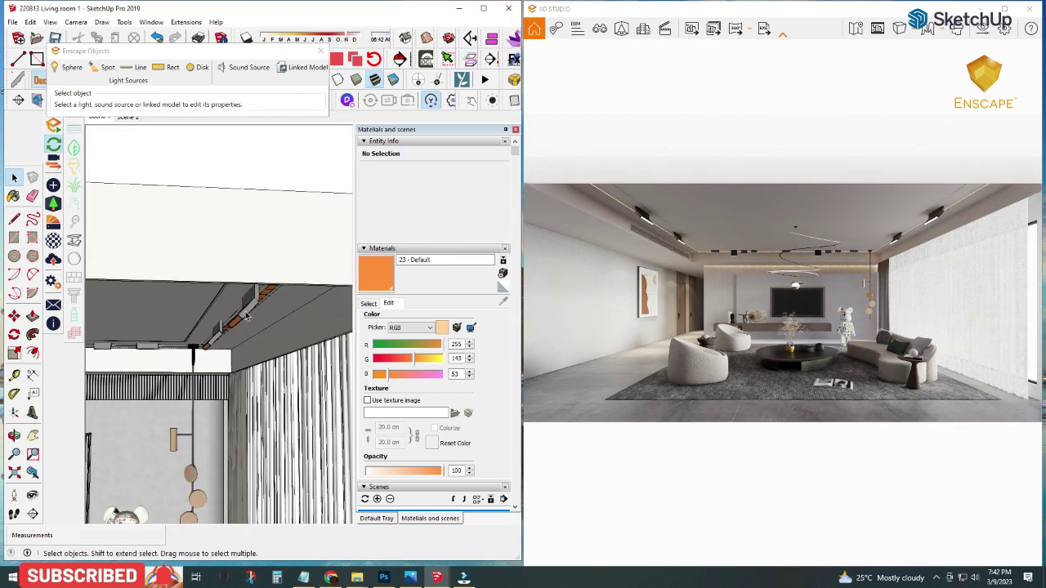
pyautogui.moveTo(246, 314); pyautogui.dragTo(200, 245, button='middle')
# Step: Lower the four hallway IES spotlights to 23,264 cd and check the refreshed Enscape render
pyautogui.click(197, 233)
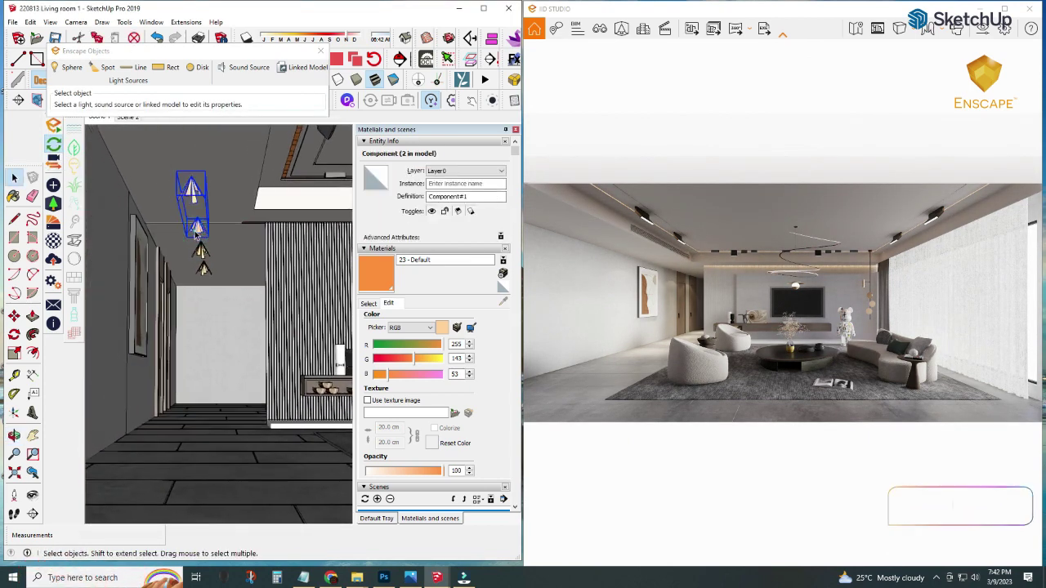
pyautogui.doubleClick(196, 233)
pyautogui.moveTo(223, 113); pyautogui.dragTo(210, 119)
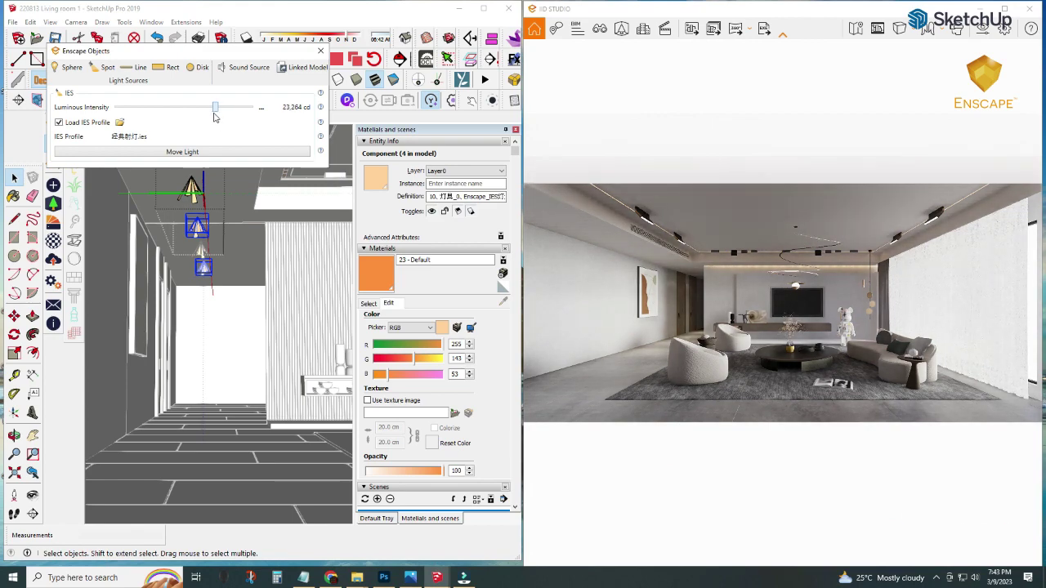
pyautogui.click(210, 320)
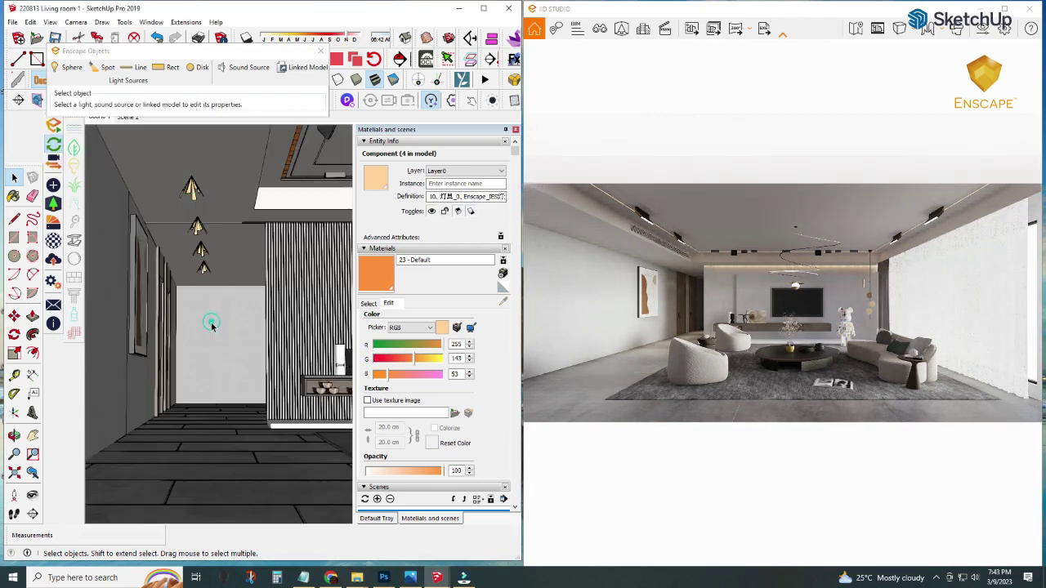
pyautogui.press('super+Up')
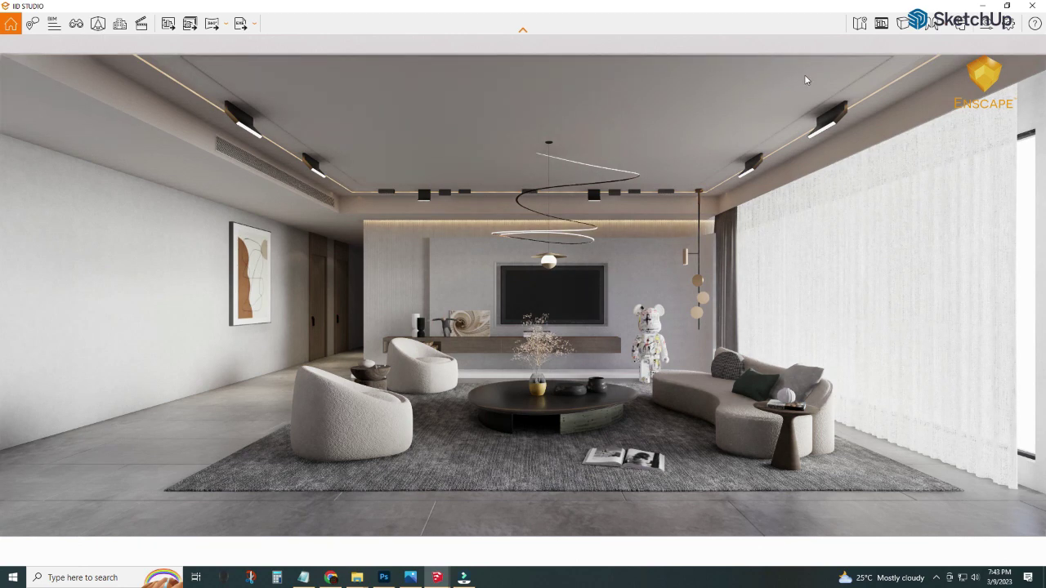
pyautogui.click(987, 23)
pyautogui.click(1008, 7)
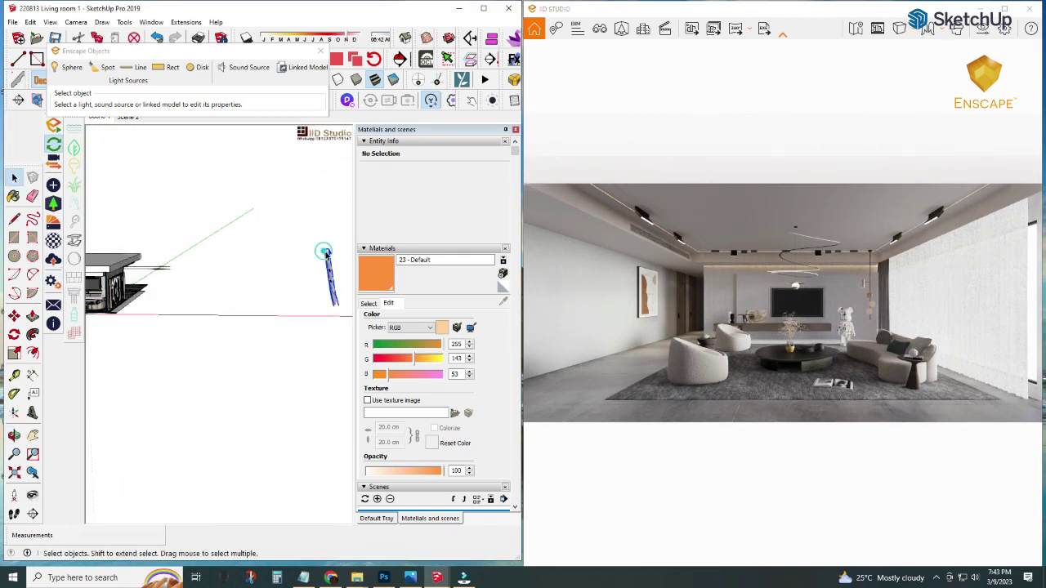
# Step: Rotate the exterior spot light 90° to stand it upright and preview the render
pyautogui.click(328, 260)
pyautogui.press('m')
pyautogui.moveTo(303, 292); pyautogui.dragTo(310, 264)
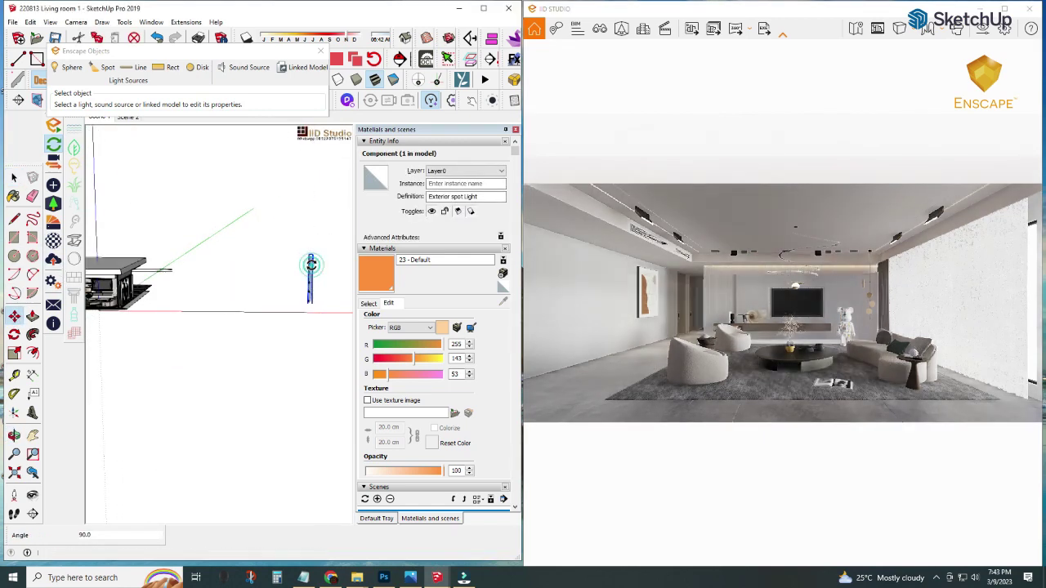
pyautogui.press('space')
pyautogui.click(229, 213)
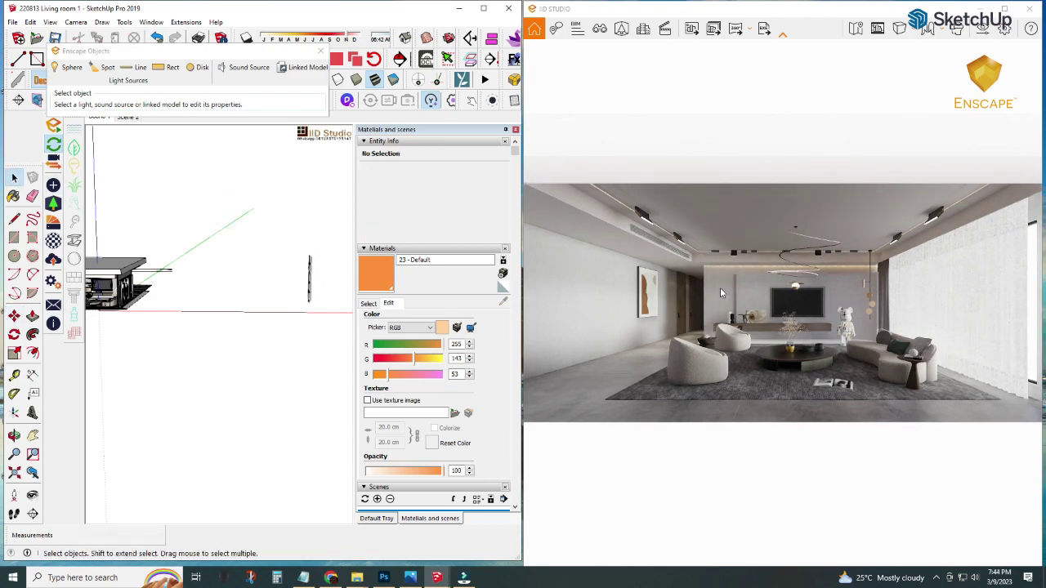
pyautogui.click(1005, 8)
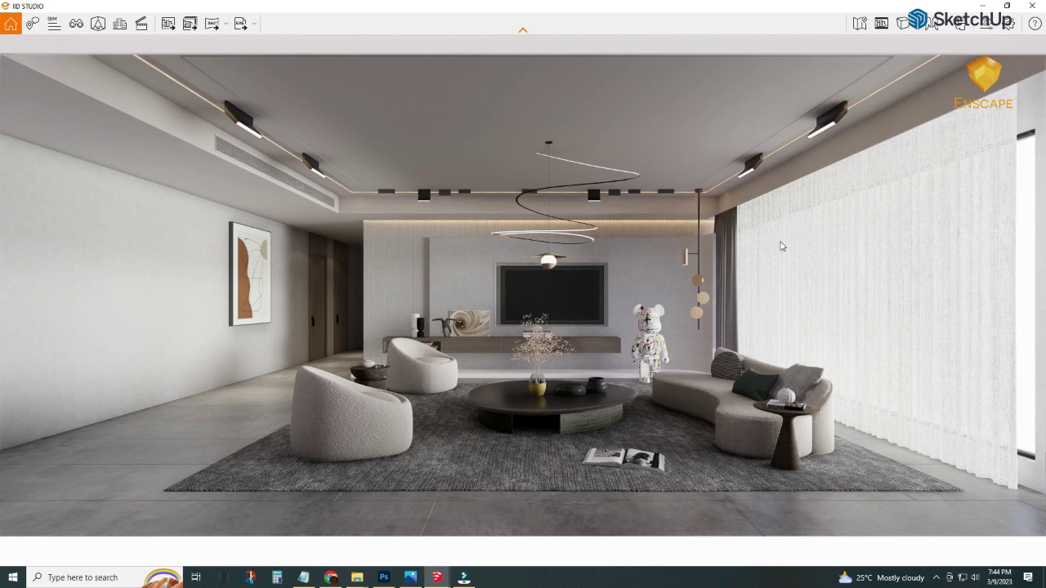
pyautogui.click(1007, 6)
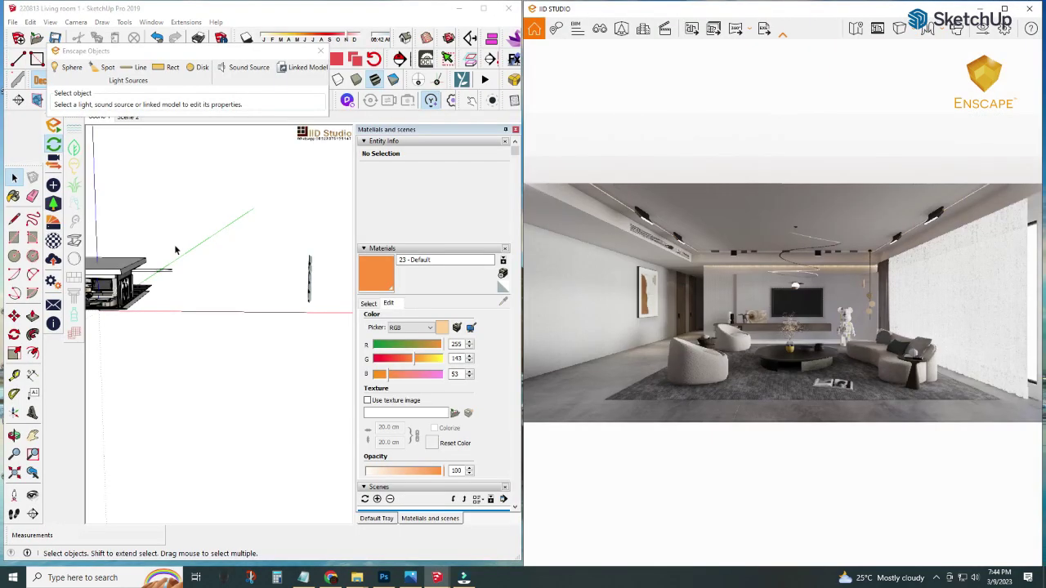
# Step: Reposition the exterior spot light component from a frontal view
pyautogui.click(292, 265)
pyautogui.moveTo(213, 282)
pyautogui.mouseDown(button='middle')
pyautogui.moveTo(239, 285)
pyautogui.moveTo(289, 259)
pyautogui.mouseUp(button='middle')
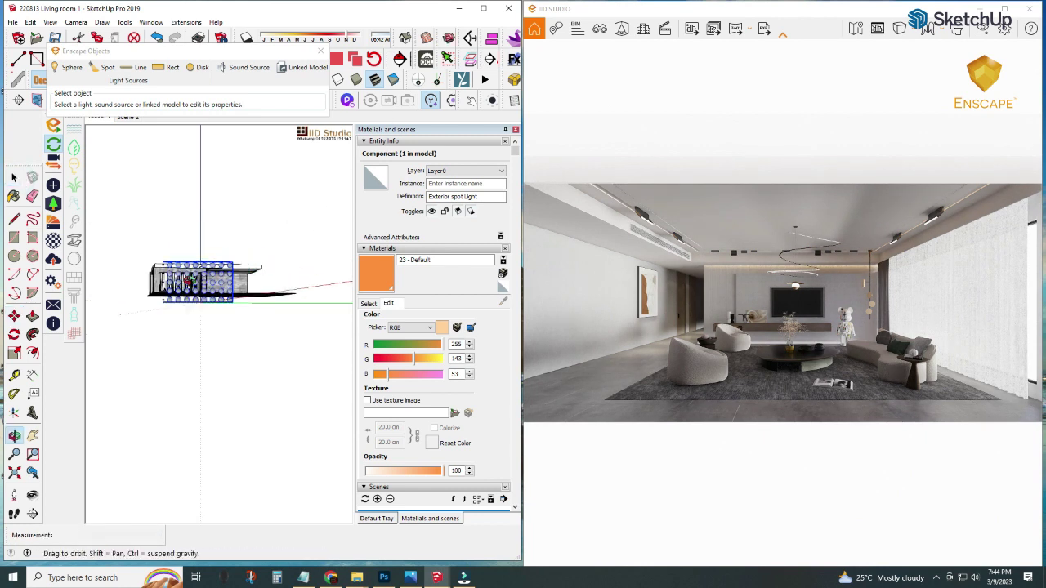
pyautogui.click(190, 279)
pyautogui.press('space')
# Step: In Right view, raise the exterior spot light 76 cm
pyautogui.click(320, 51)
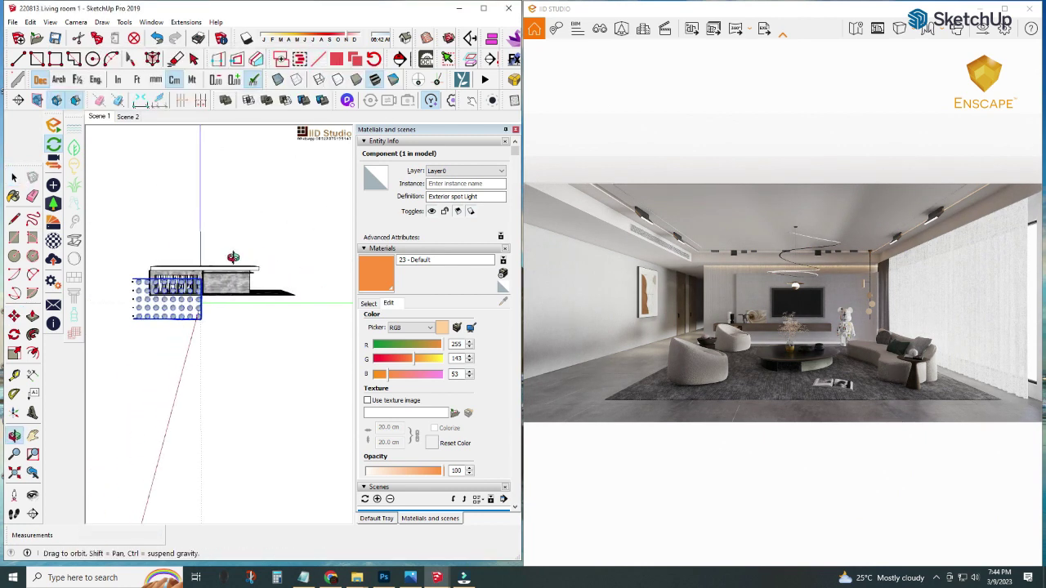
pyautogui.click(466, 38)
pyautogui.scroll(2, 149, 348)
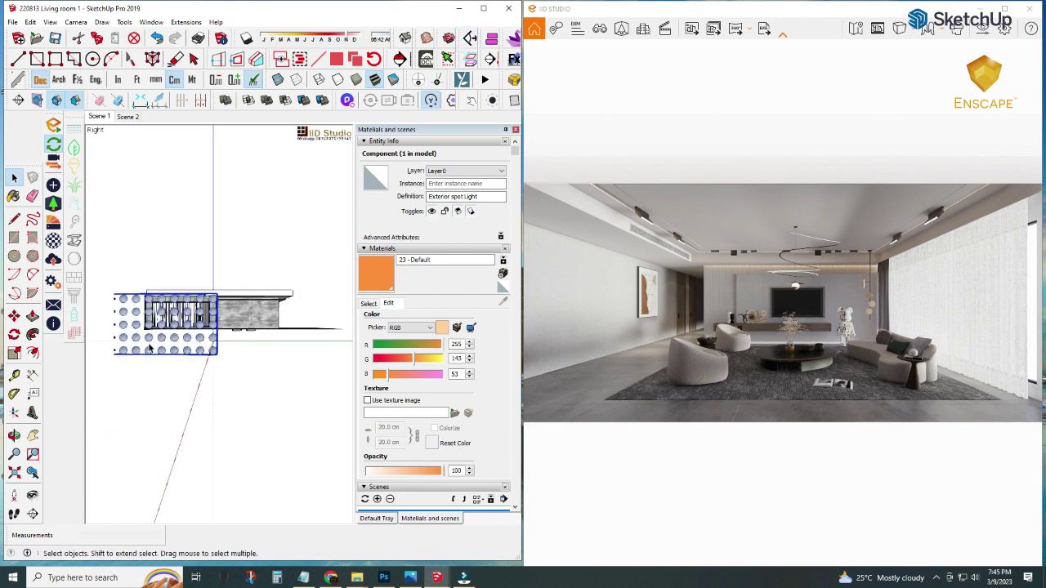
pyautogui.press('m')
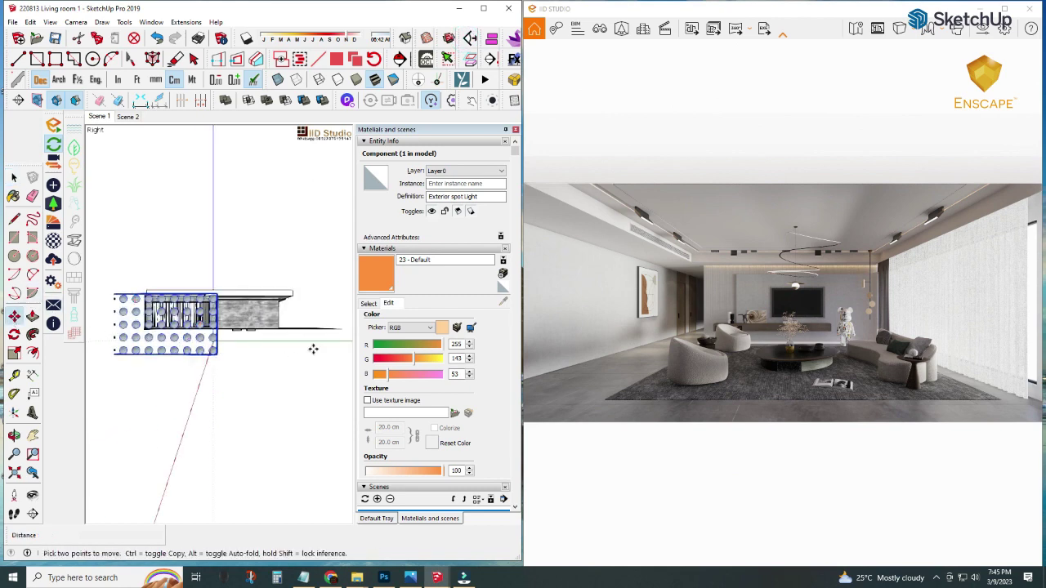
pyautogui.click(325, 288)
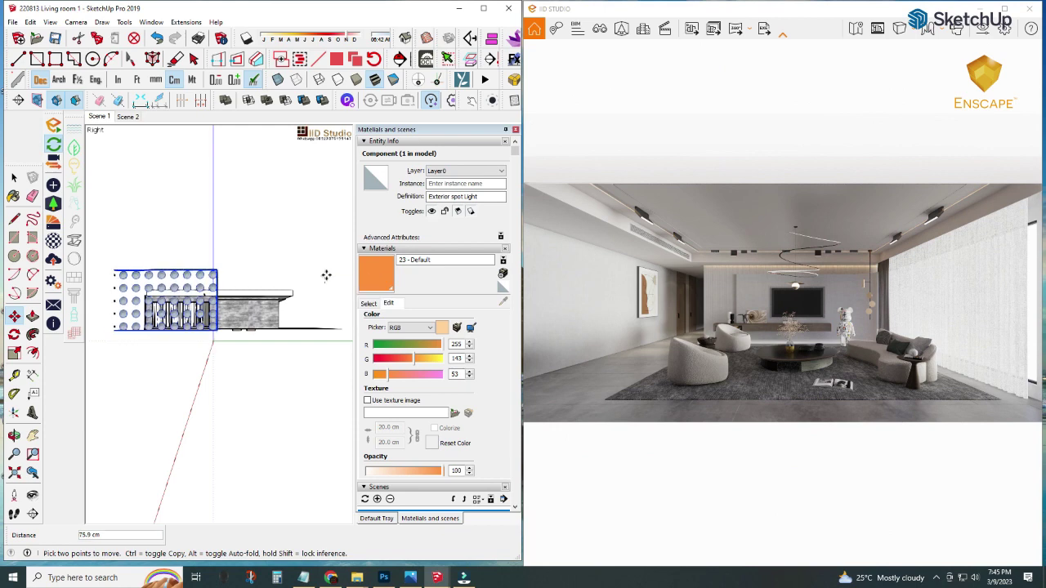
pyautogui.click(327, 270)
pyautogui.click(328, 268)
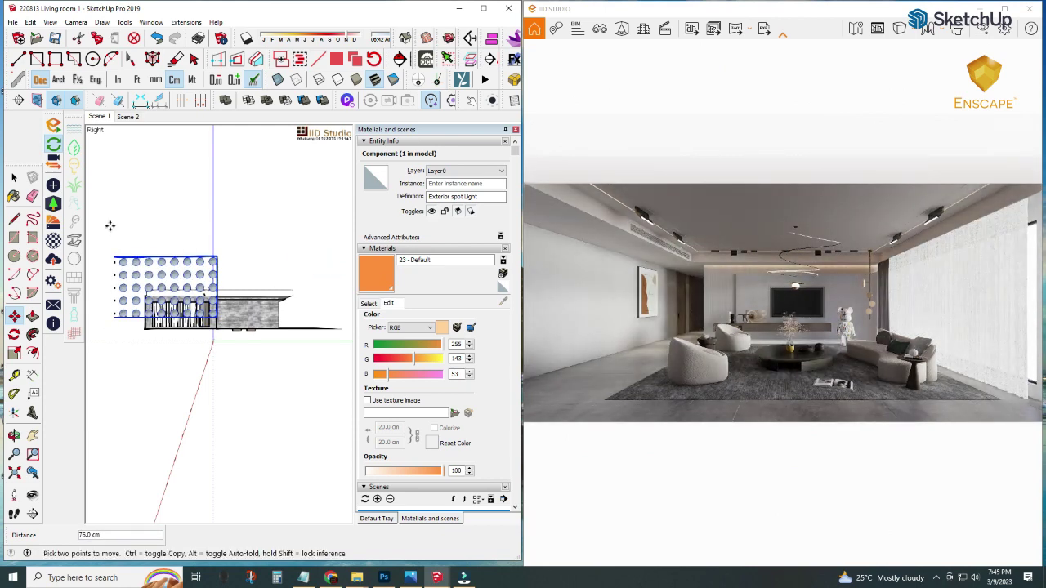
pyautogui.press('space')
# Step: Check the Enscape render full screen and its Visual Settings
pyautogui.click(1004, 8)
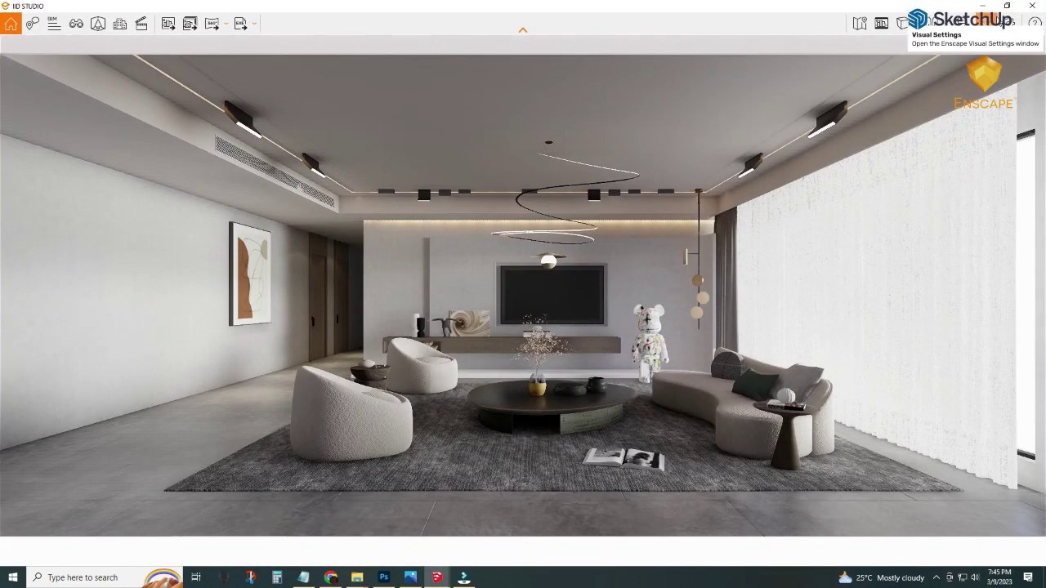
pyautogui.click(986, 23)
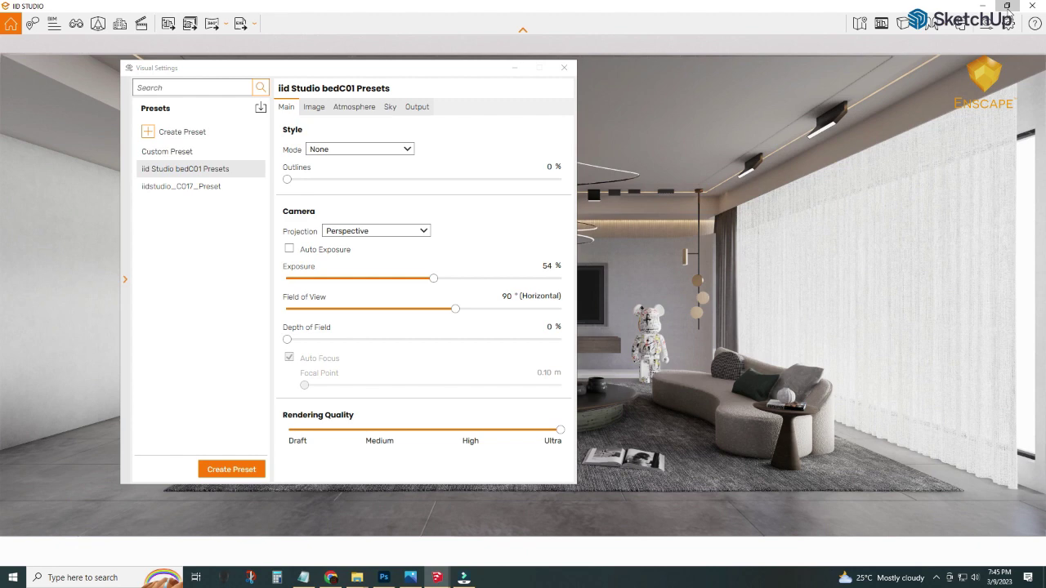
pyautogui.click(1006, 6)
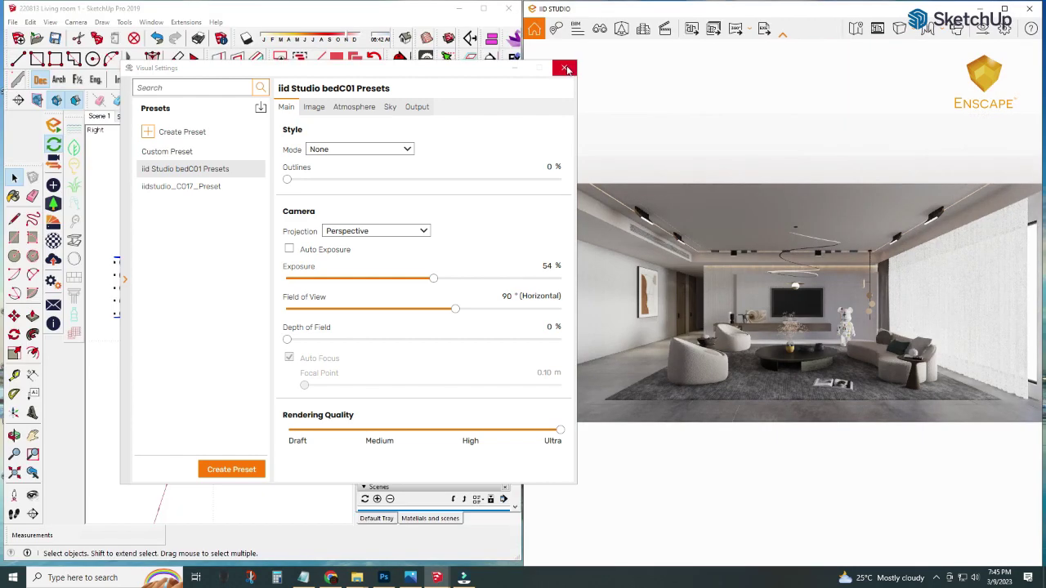
# Step: Shift the exterior spot light sideways 166.9 cm in front view, then return to Scene 1
pyautogui.moveTo(226, 331); pyautogui.dragTo(299, 218, button='middle')
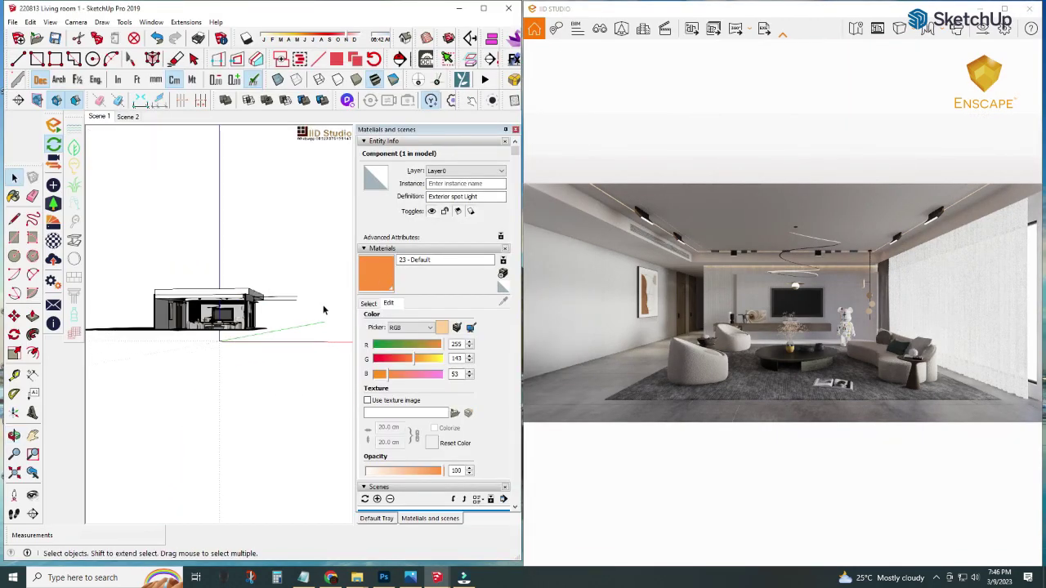
pyautogui.scroll(-3, 303, 259)
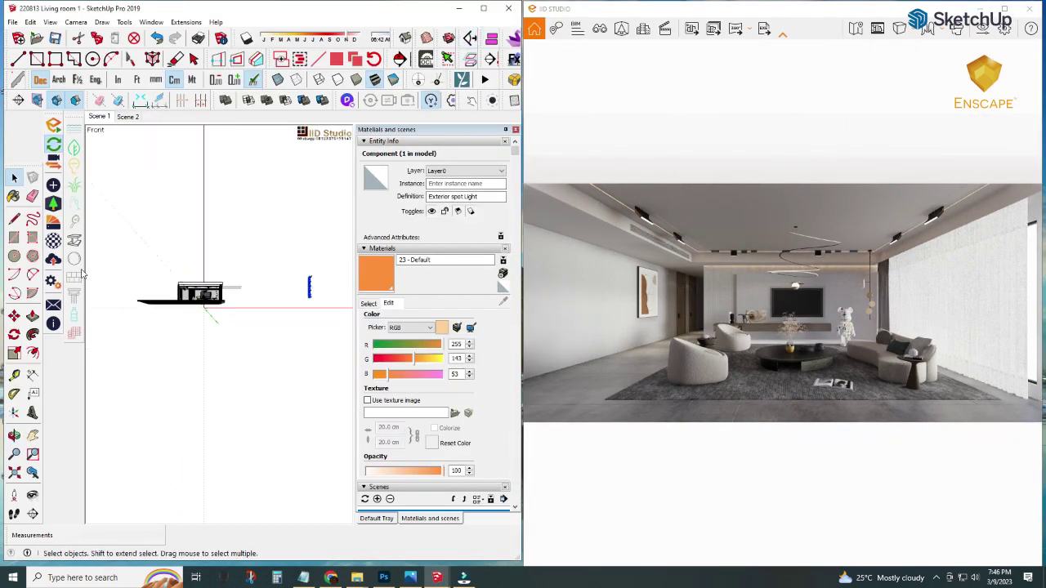
pyautogui.press('m')
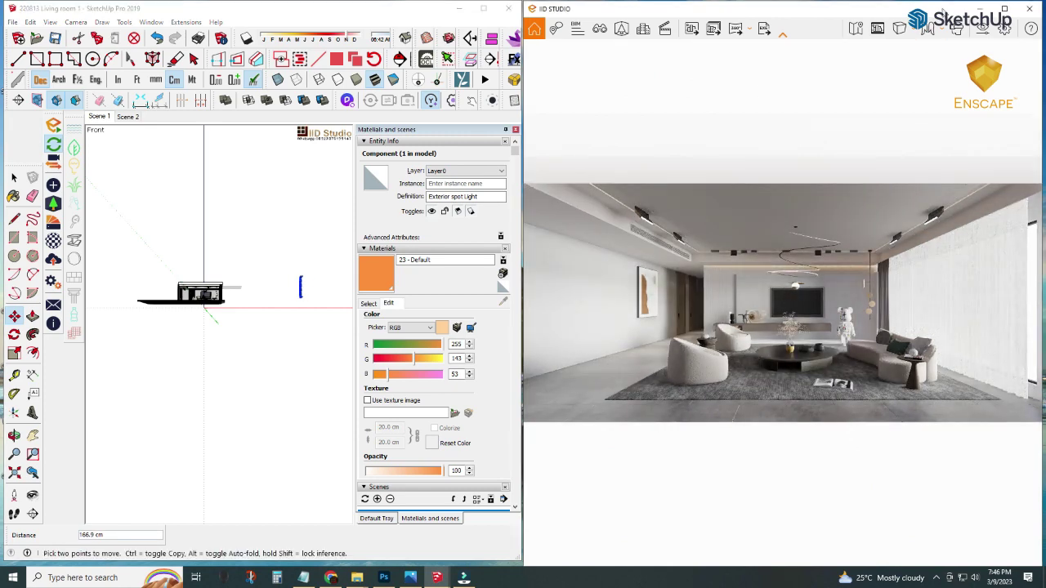
pyautogui.click(1004, 8)
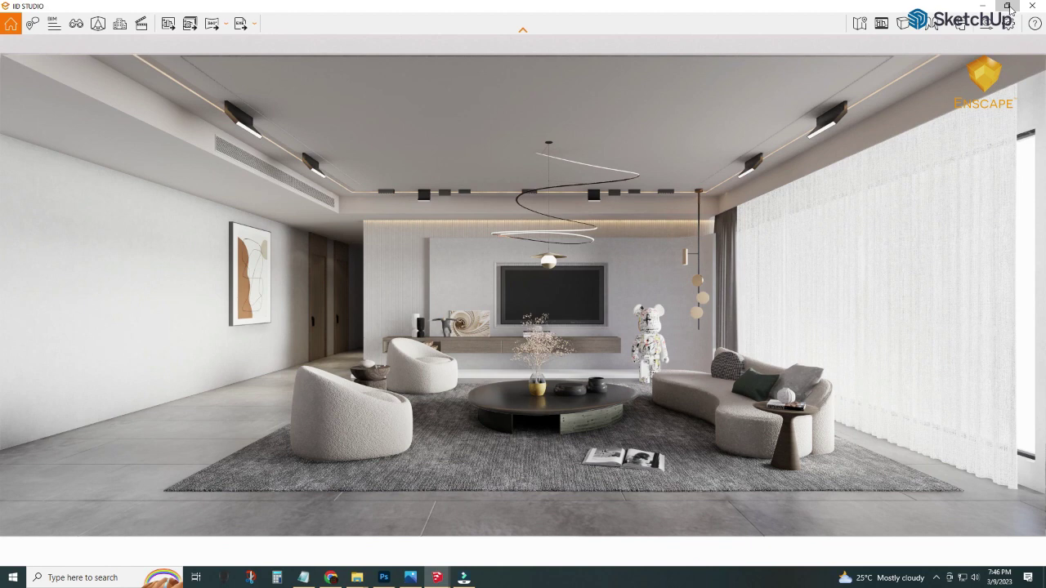
pyautogui.click(1009, 7)
pyautogui.press('space')
pyautogui.press('pagedown')
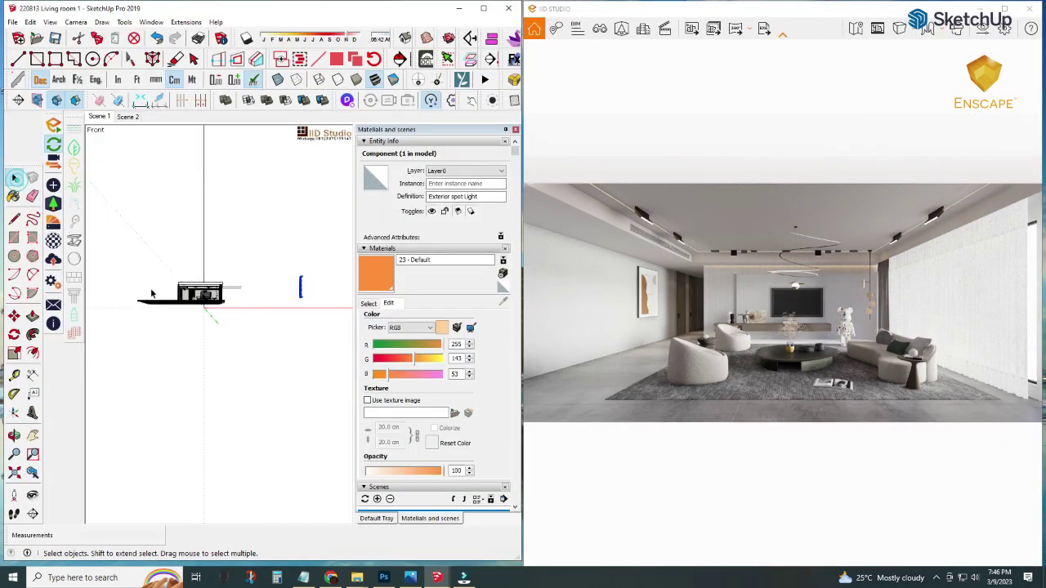
# Step: Paint the white strip under the TV console with dark Plastic material
pyautogui.scroll(3, 221, 352)
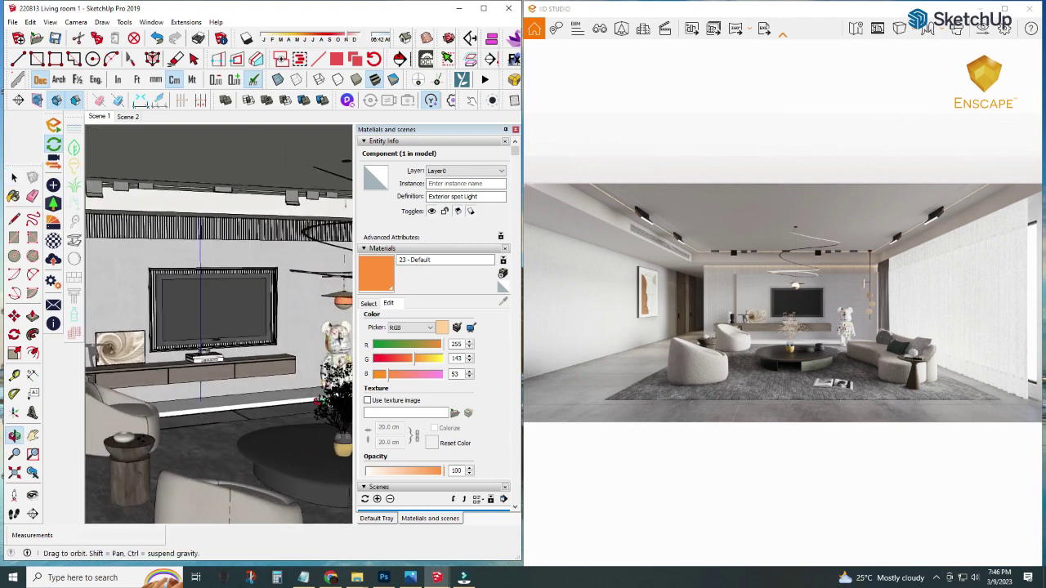
pyautogui.scroll(3, 272, 372)
pyautogui.click(368, 304)
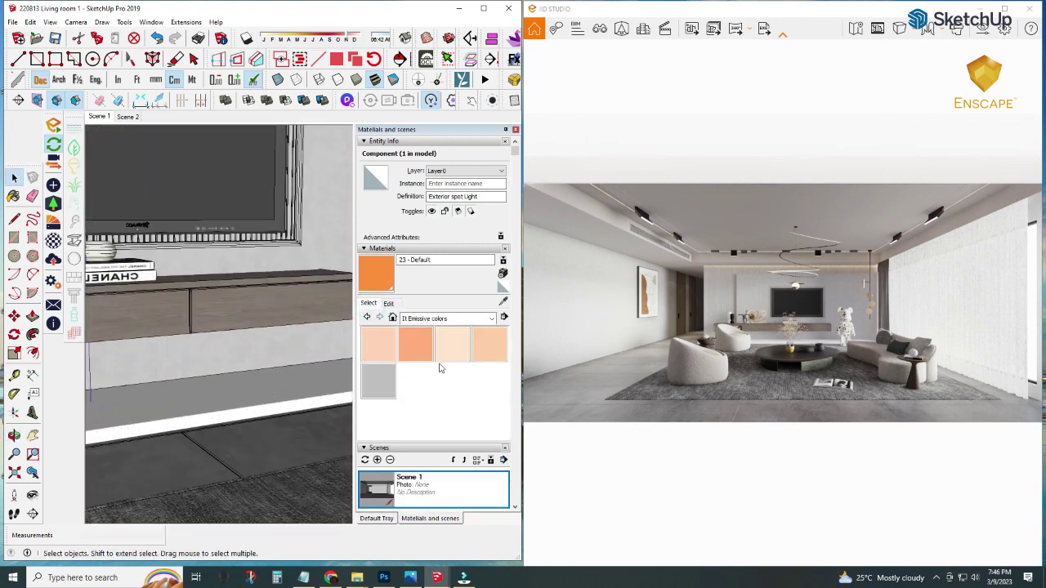
pyautogui.click(448, 319)
pyautogui.click(457, 457)
pyautogui.click(416, 343)
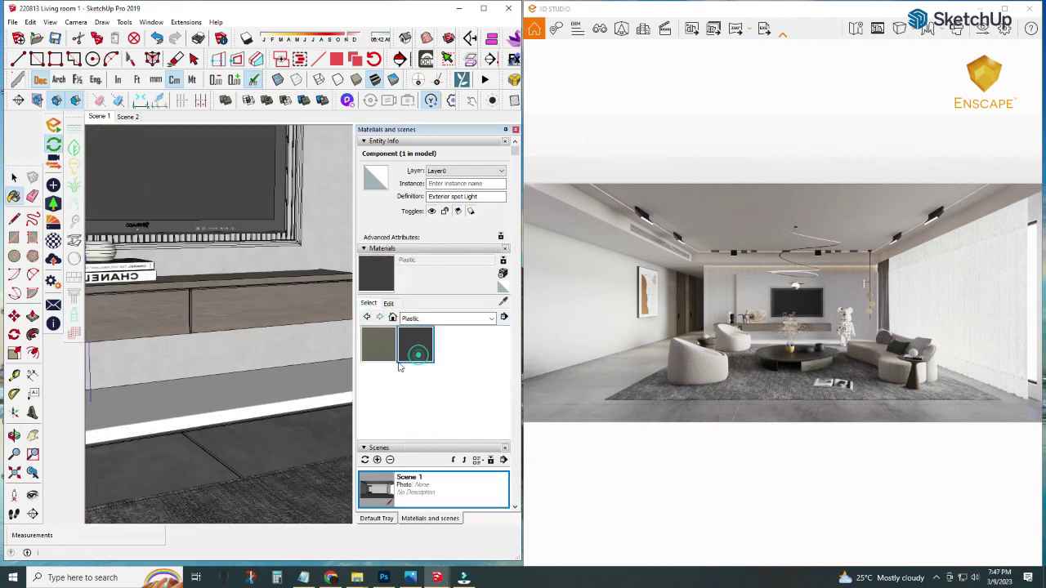
pyautogui.click(275, 378)
pyautogui.press('space')
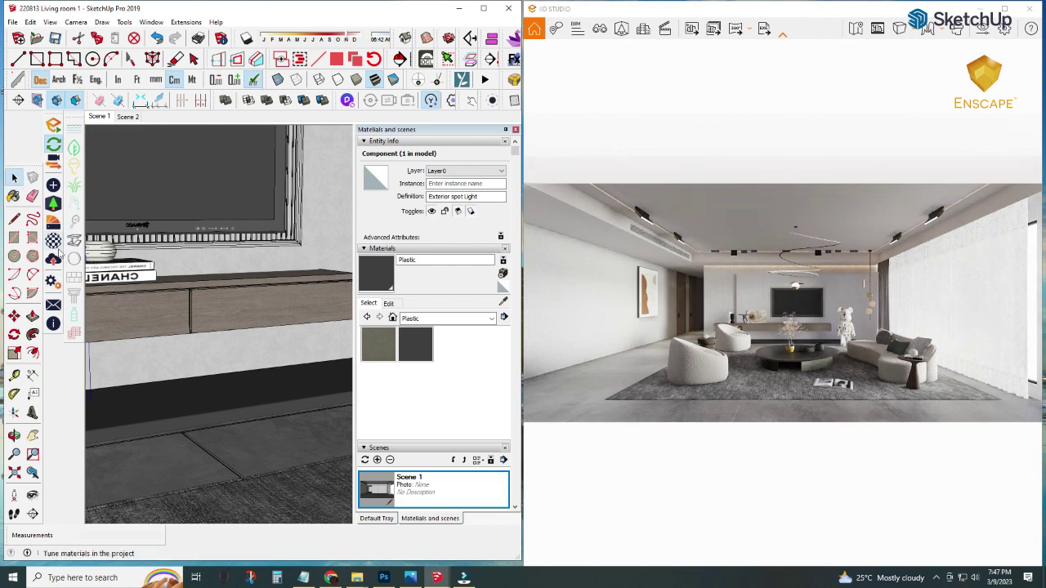
# Step: Check the Enscape material editor and view the render full screen
pyautogui.click(57, 253)
pyautogui.click(861, 8)
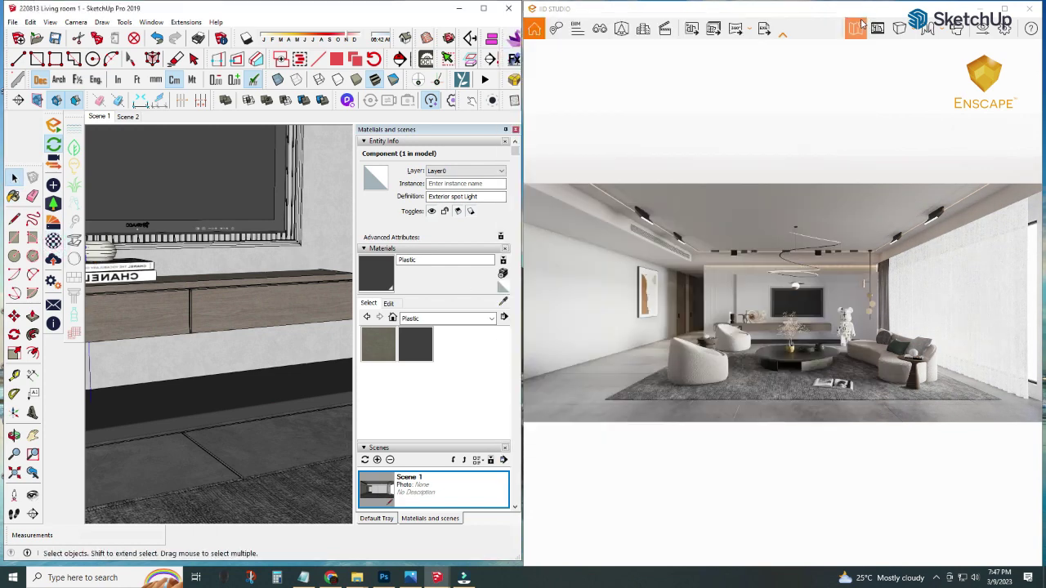
pyautogui.click(1004, 8)
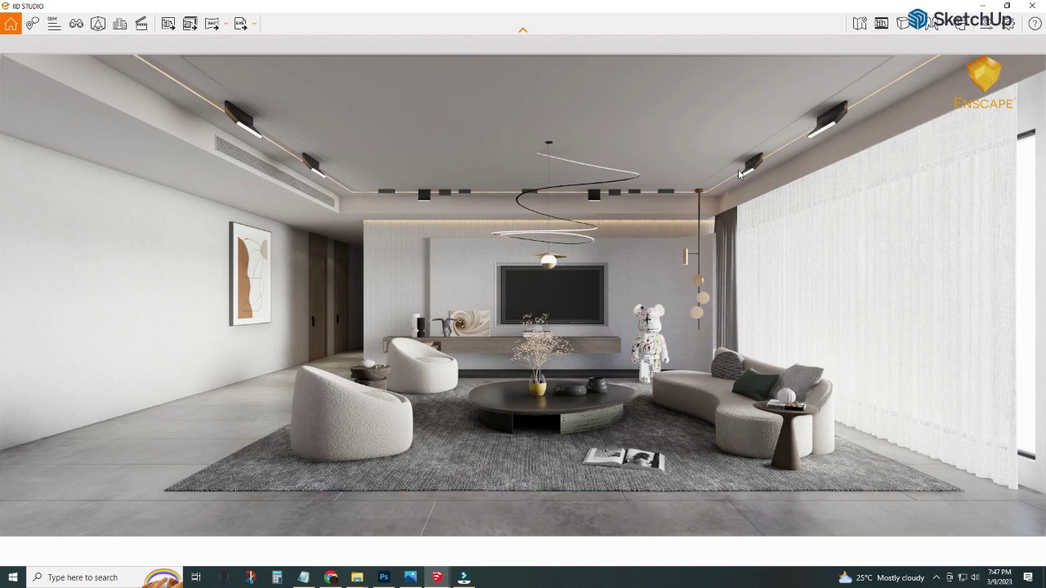
# Step: Minimize the render and orbit to the textured wall near the TV
pyautogui.click(981, 10)
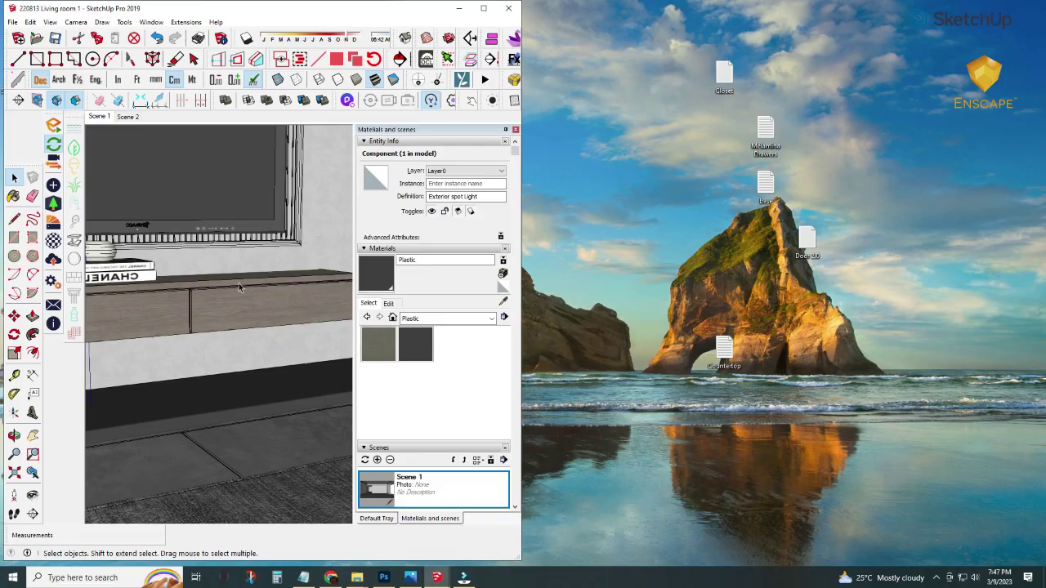
pyautogui.scroll(10, 227, 323)
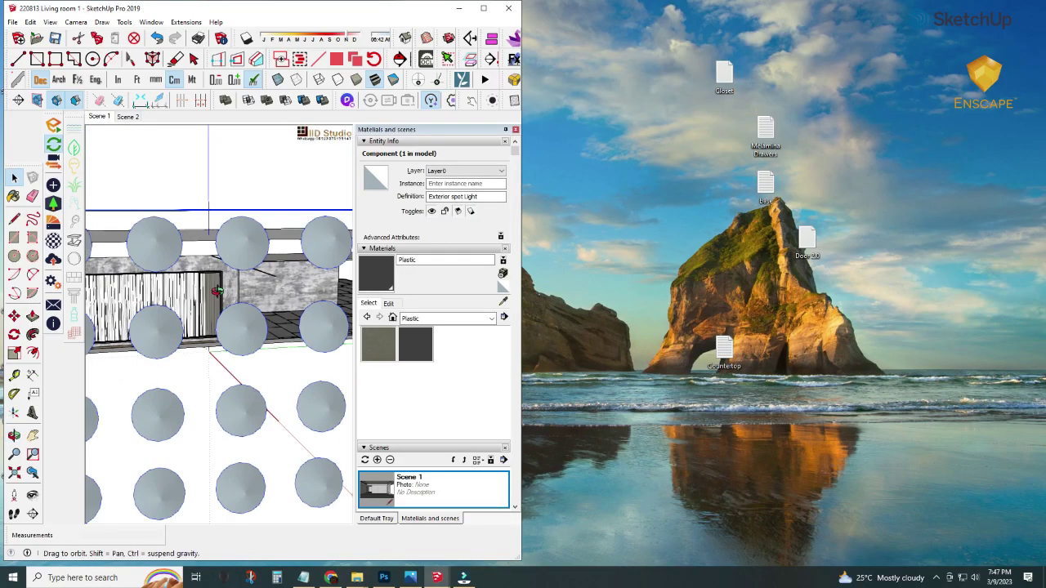
pyautogui.scroll(-10, 241, 274)
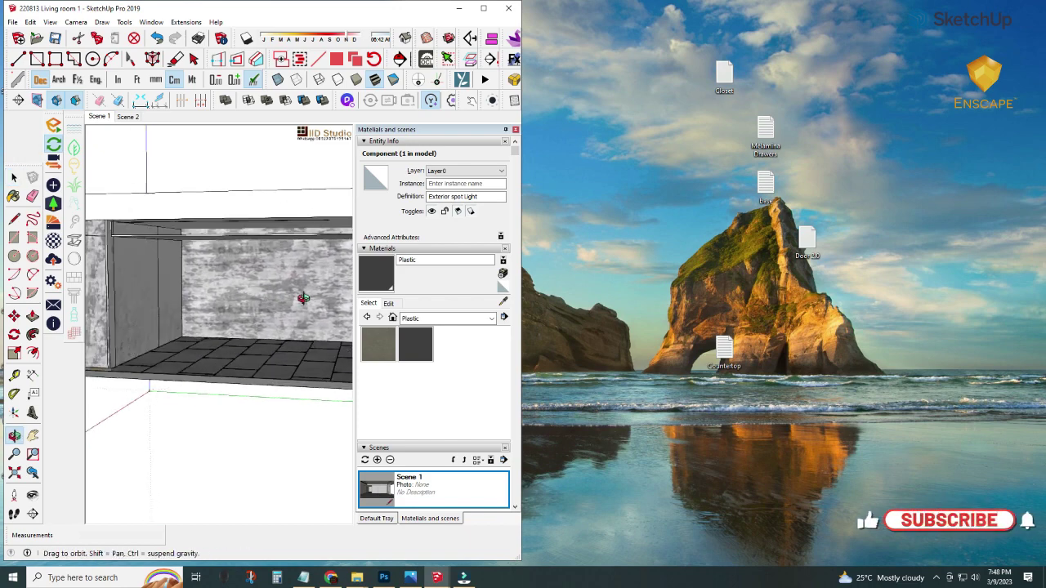
pyautogui.moveTo(241, 275); pyautogui.dragTo(242, 262, button='middle')
pyautogui.scroll(5, 219, 323)
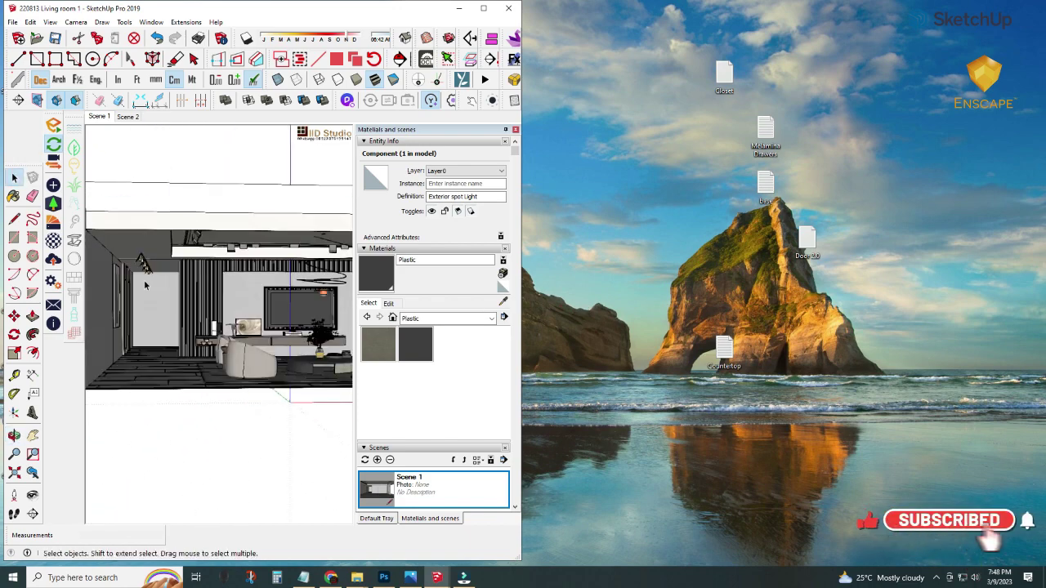
pyautogui.moveTo(219, 323)
pyautogui.mouseDown(button='middle')
pyautogui.moveTo(245, 310)
pyautogui.moveTo(245, 331)
pyautogui.mouseUp(button='middle')
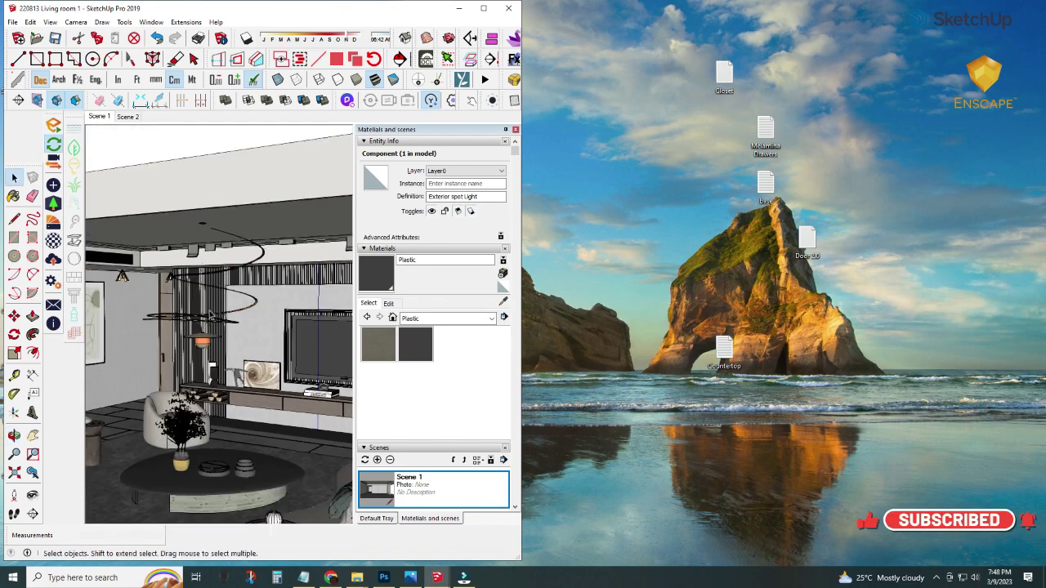
pyautogui.scroll(5, 246, 330)
pyautogui.scroll(3, 212, 313)
pyautogui.scroll(2, 185, 325)
pyautogui.scroll(-2, 185, 325)
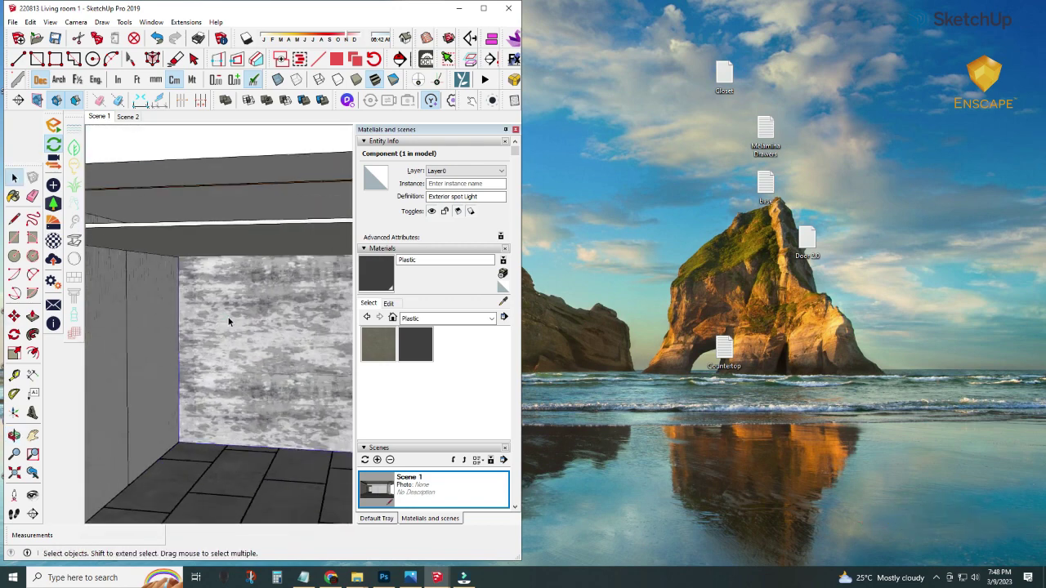
# Step: Cut two tall narrow rectangular openings into the textured wall and bring back the Enscape render
pyautogui.click(227, 319)
pyautogui.scroll(-3, 227, 319)
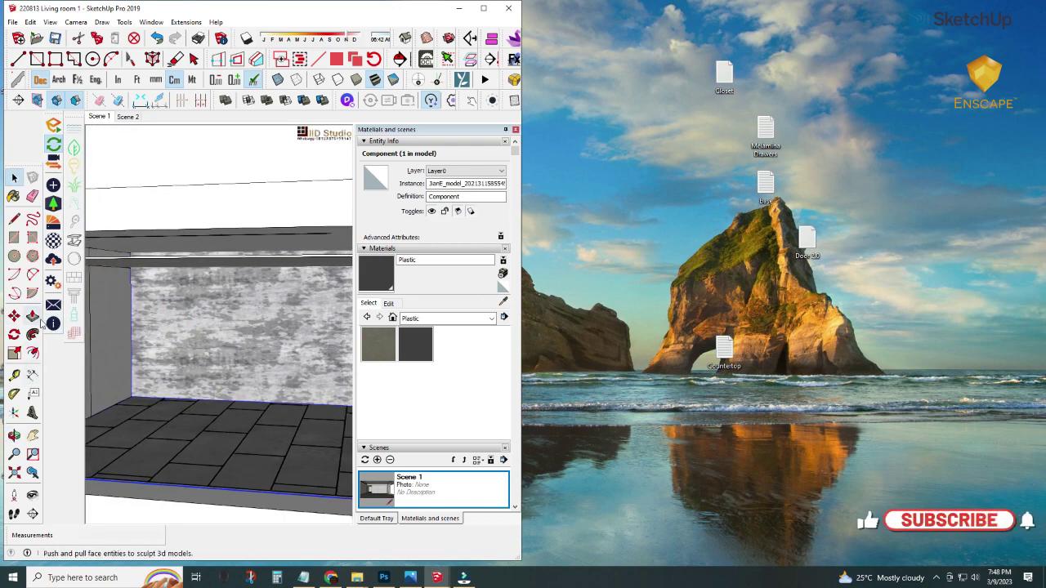
pyautogui.doubleClick(180, 348)
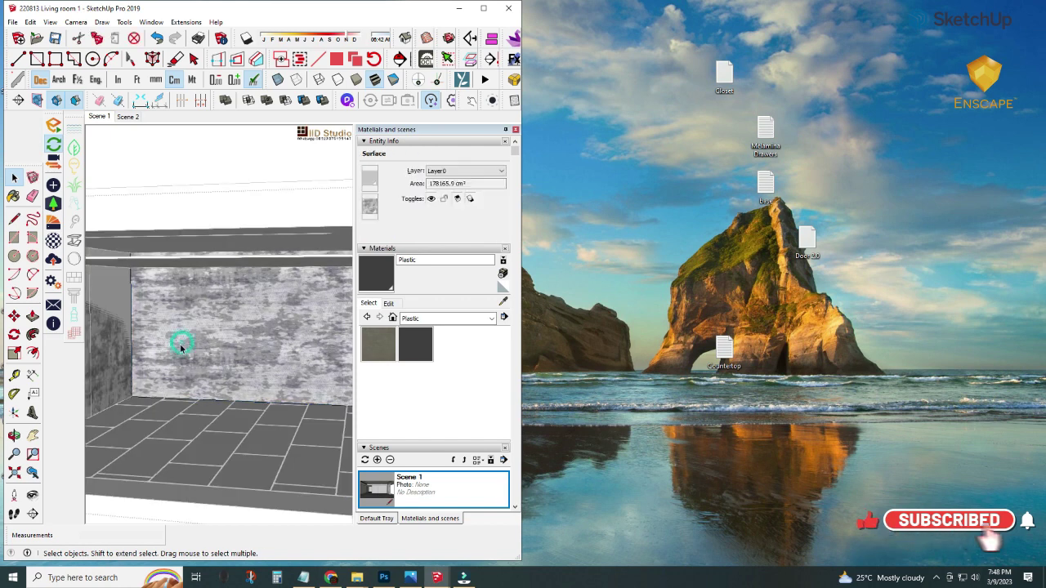
pyautogui.click(14, 237)
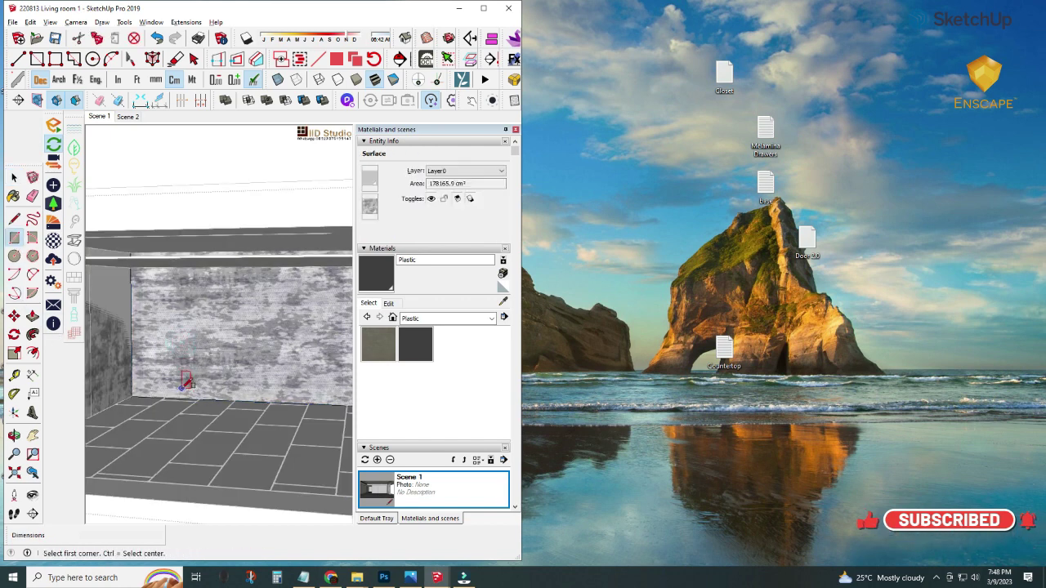
pyautogui.click(182, 398)
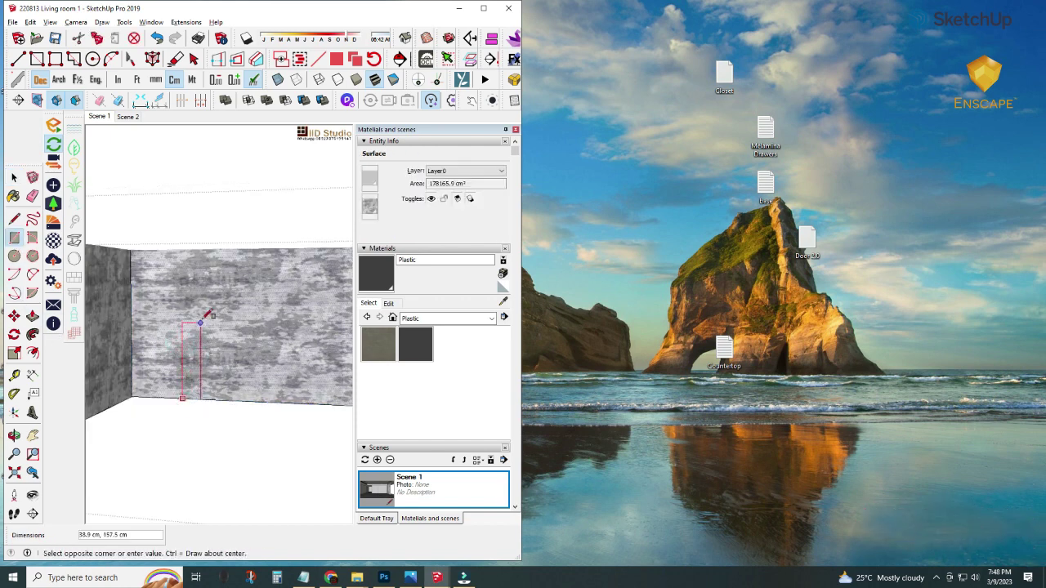
pyautogui.click(275, 401)
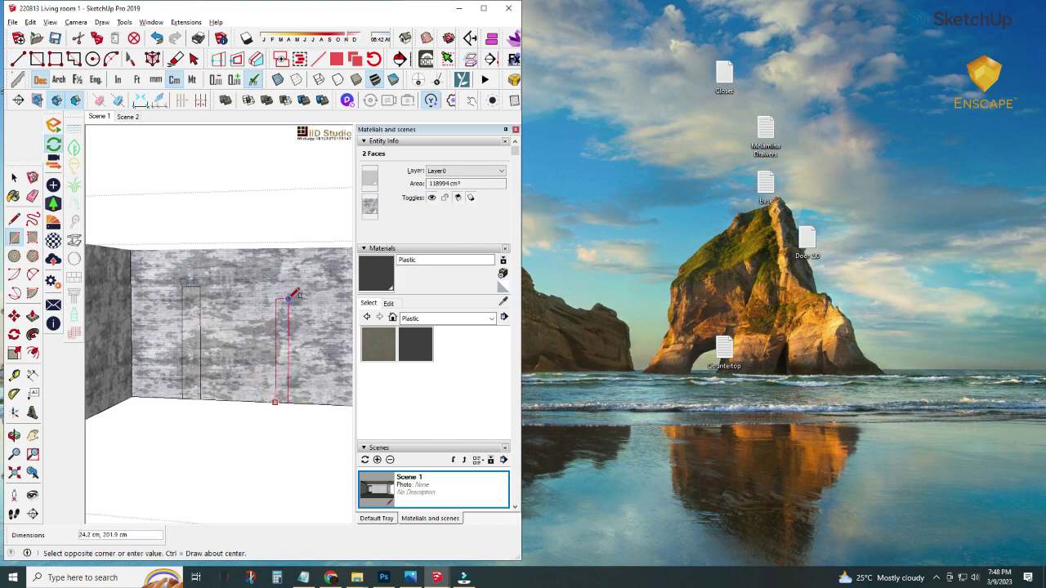
pyautogui.click(15, 179)
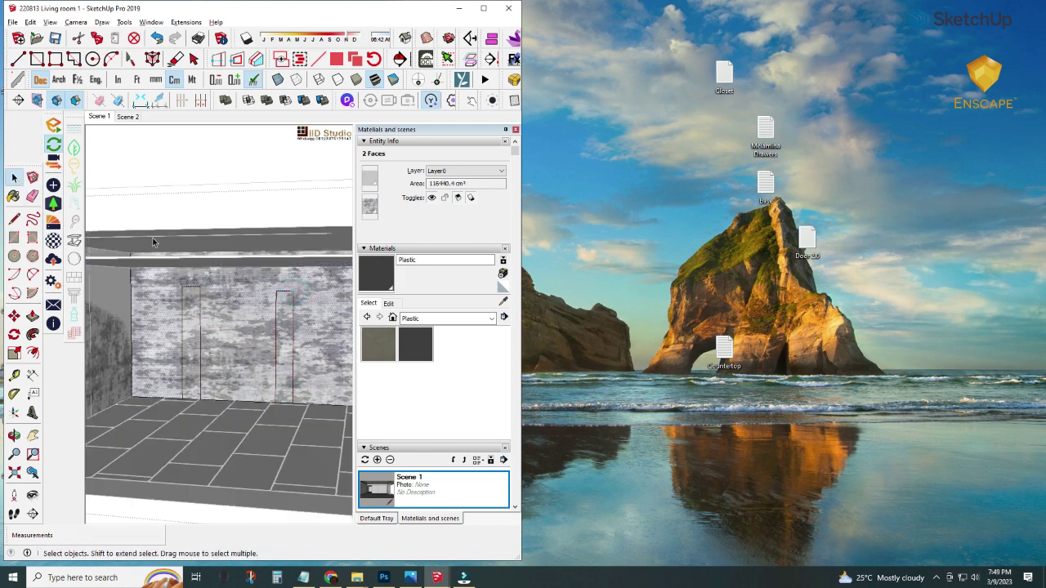
pyautogui.press('Delete')
pyautogui.click(287, 354)
pyautogui.press('Delete')
pyautogui.click(658, 353)
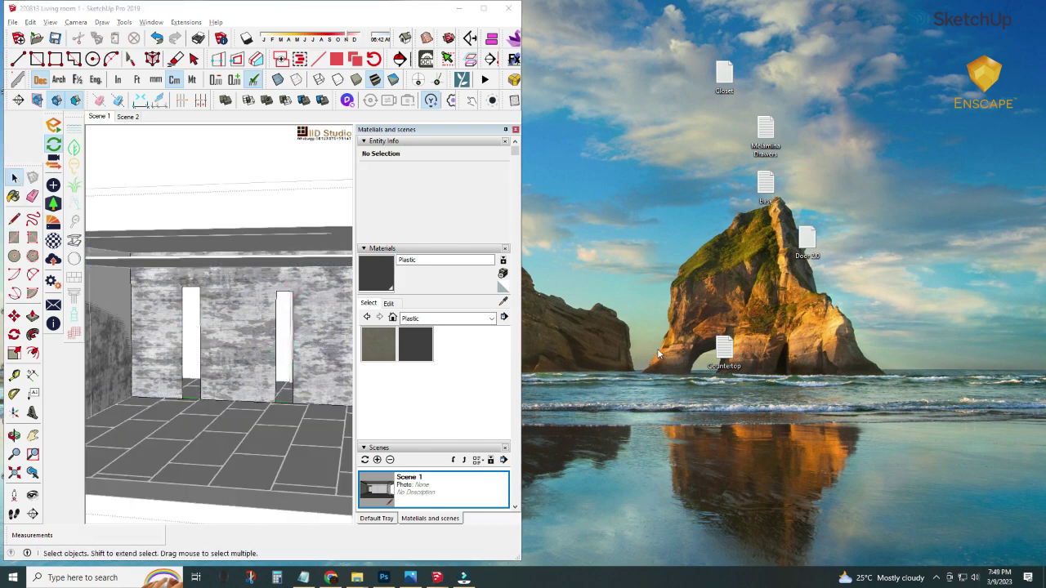
pyautogui.click(436, 578)
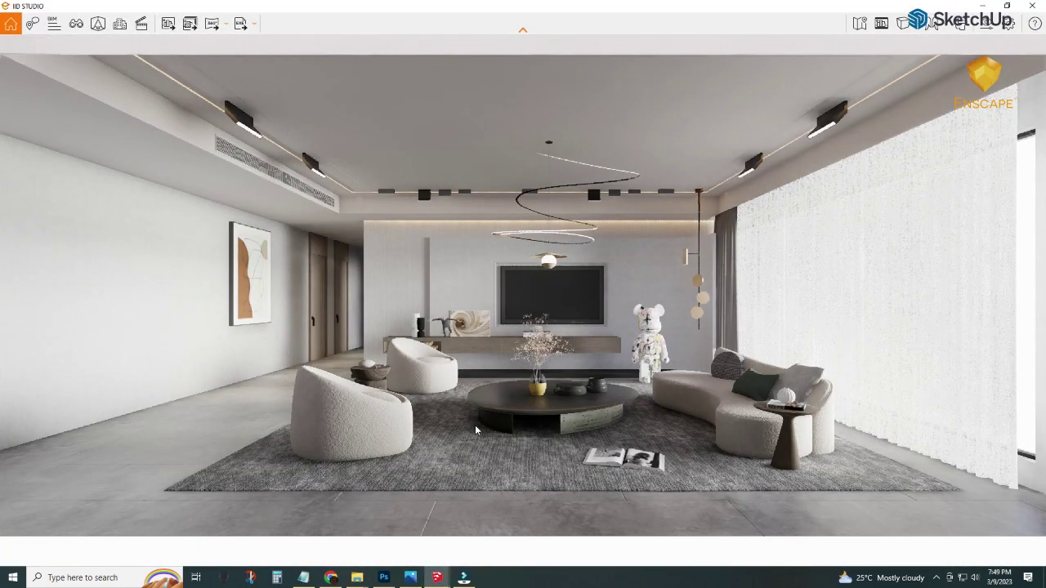
pyautogui.moveTo(437, 578)
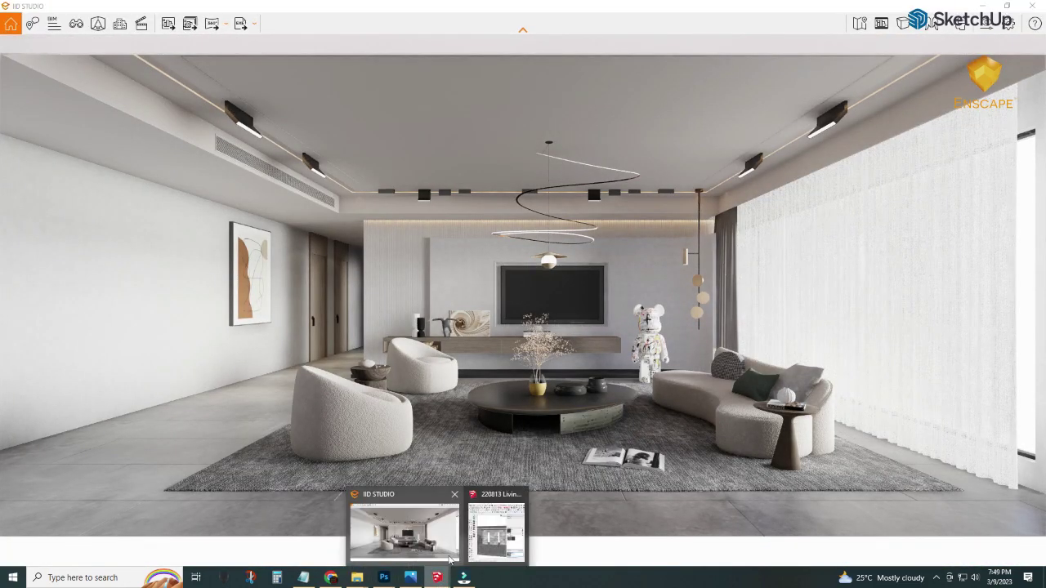
# Step: Move the left opening's right edge to narrow it into a thin strip
pyautogui.click(495, 535)
pyautogui.scroll(3, 188, 319)
pyautogui.click(211, 319)
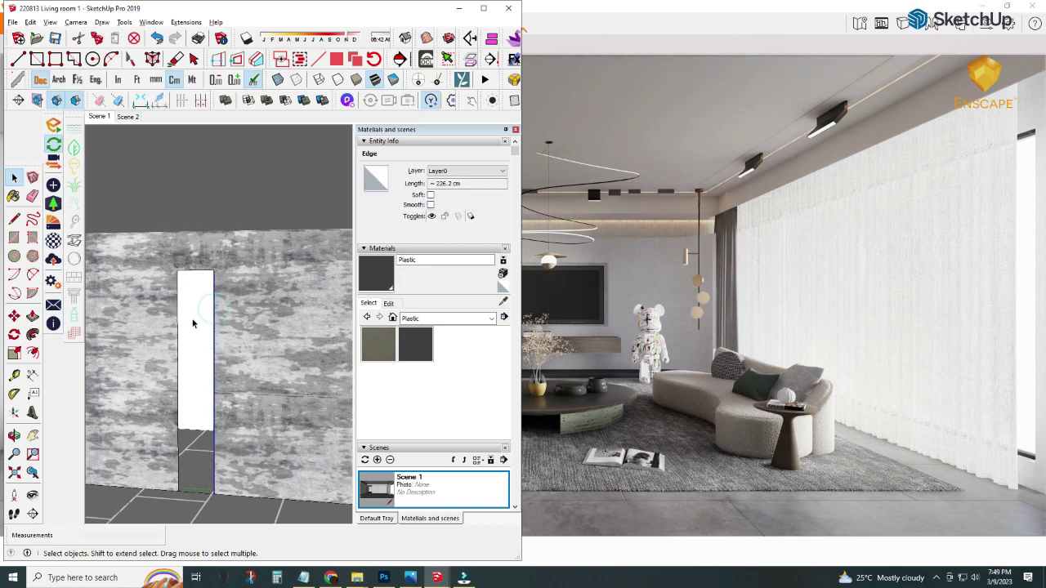
pyautogui.press('m')
pyautogui.click(209, 271)
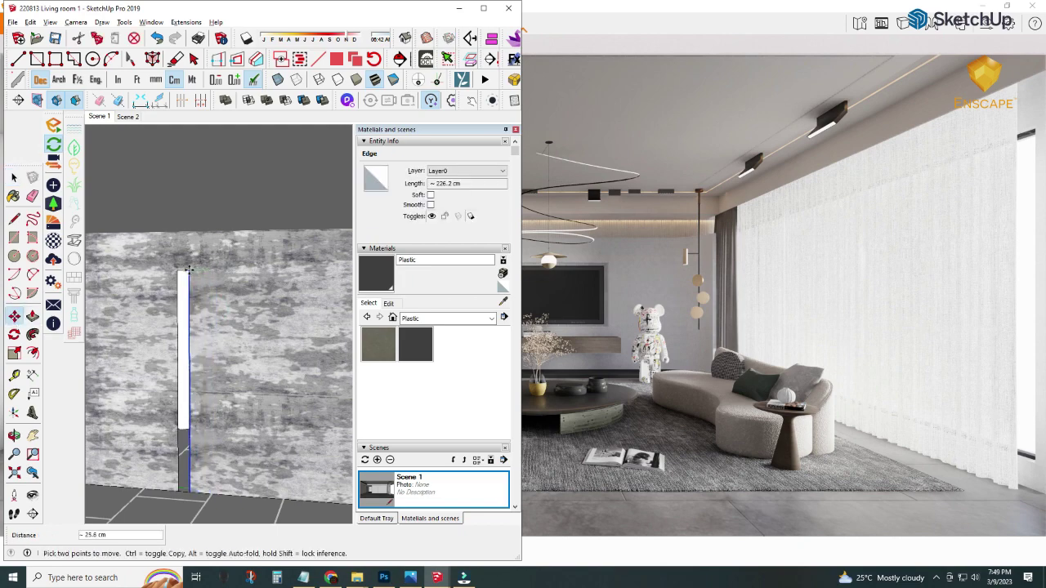
pyautogui.click(188, 271)
pyautogui.scroll(-3, 188, 271)
pyautogui.scroll(-2, 188, 271)
pyautogui.press('space')
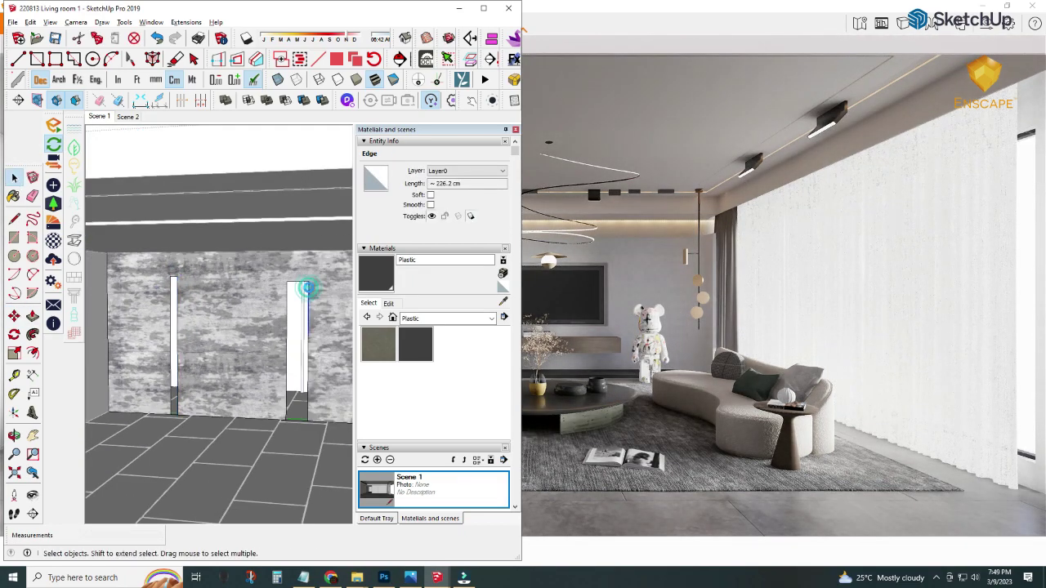
# Step: Move the right opening's edges to narrow it into a thin strip
pyautogui.click(315, 290)
pyautogui.scroll(1, 317, 293)
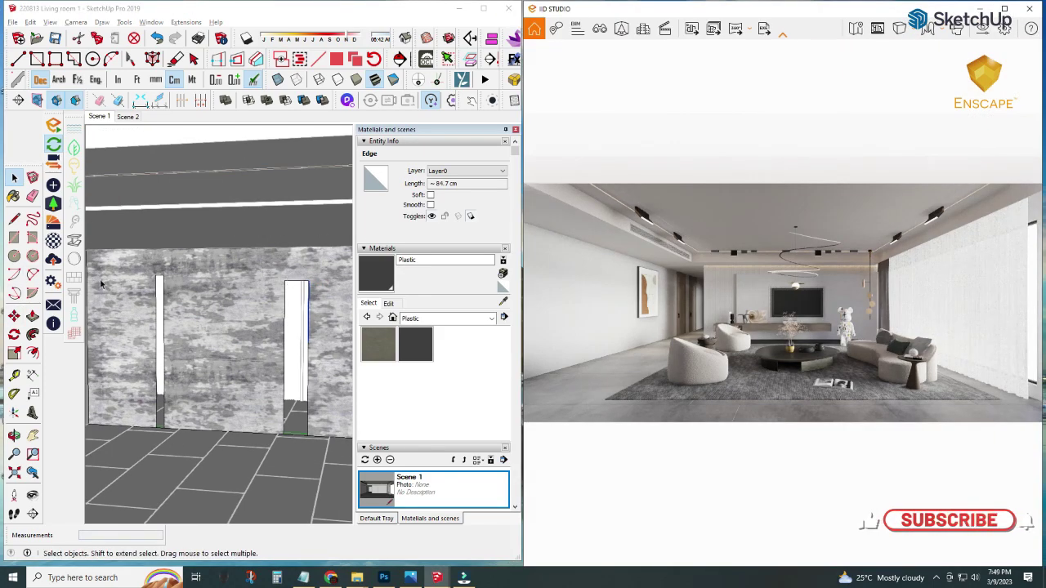
pyautogui.click(15, 315)
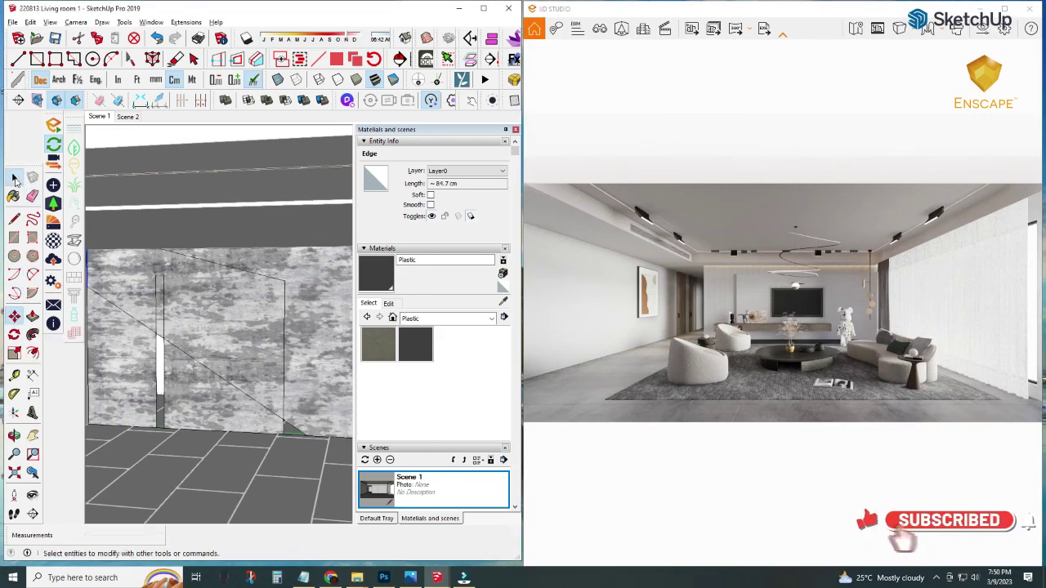
pyautogui.click(14, 180)
pyautogui.scroll(2, 309, 356)
pyautogui.press('m')
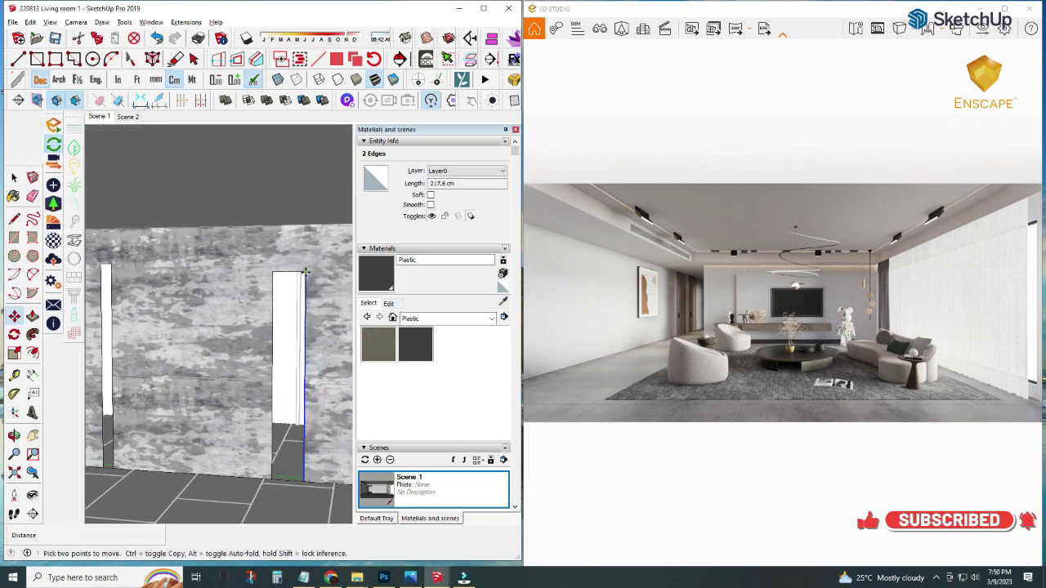
pyautogui.click(304, 272)
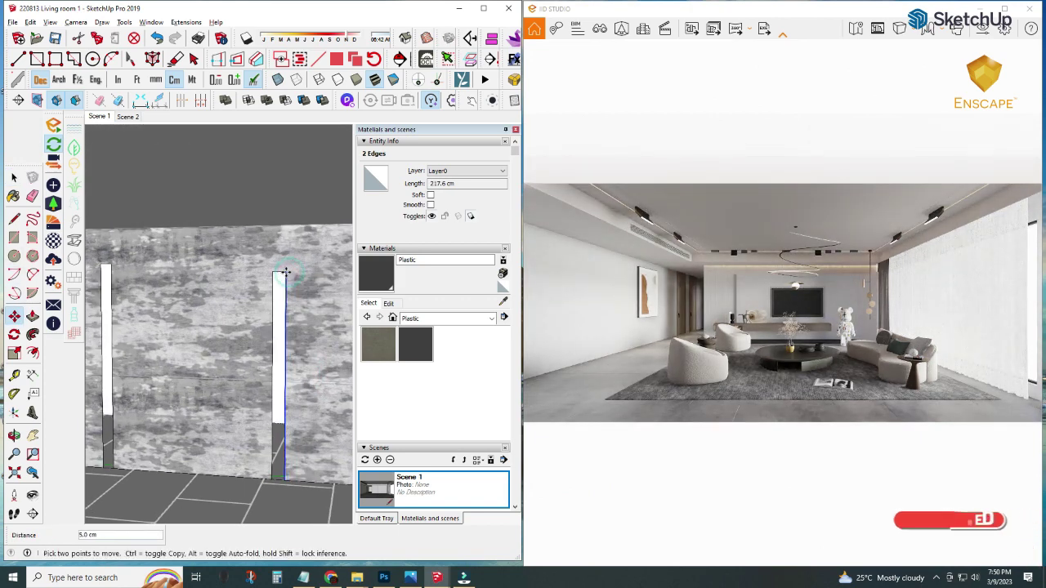
pyautogui.click(298, 273)
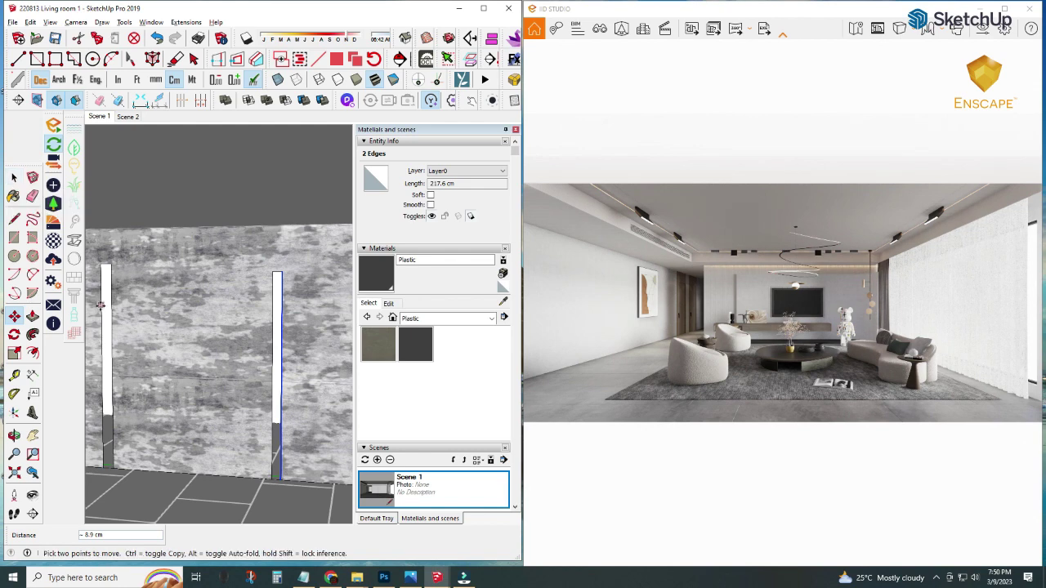
# Step: Draw a thin horizontal bar rectangle between the two vertical strips
pyautogui.click(14, 237)
pyautogui.click(141, 278)
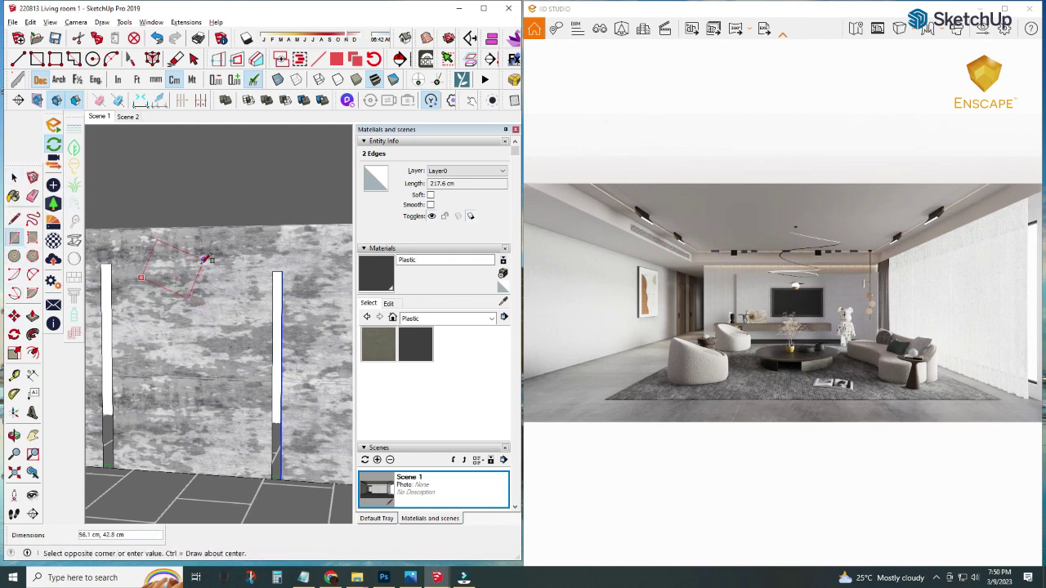
pyautogui.click(16, 255)
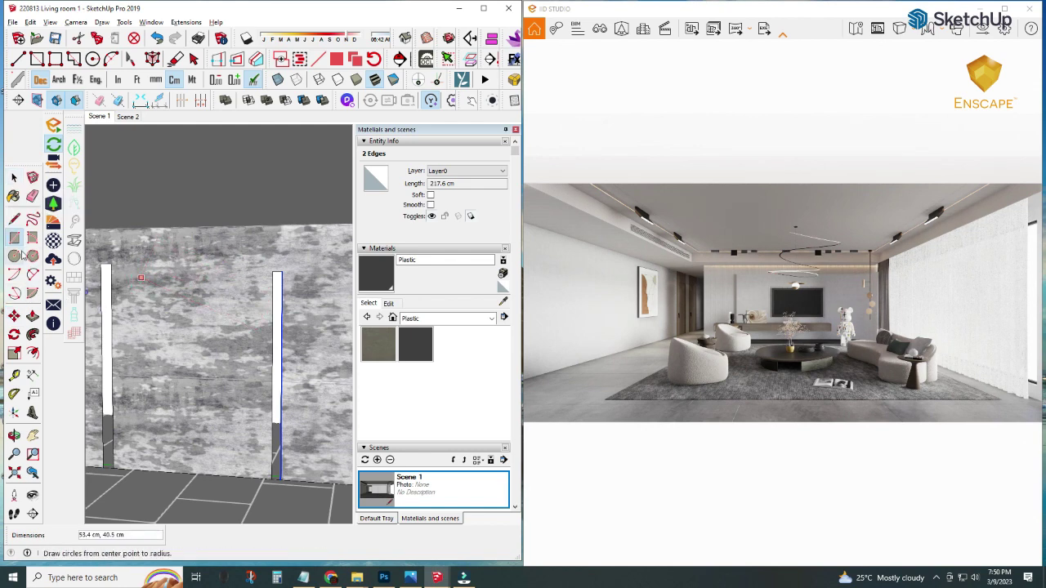
pyautogui.click(264, 329)
pyautogui.press('space')
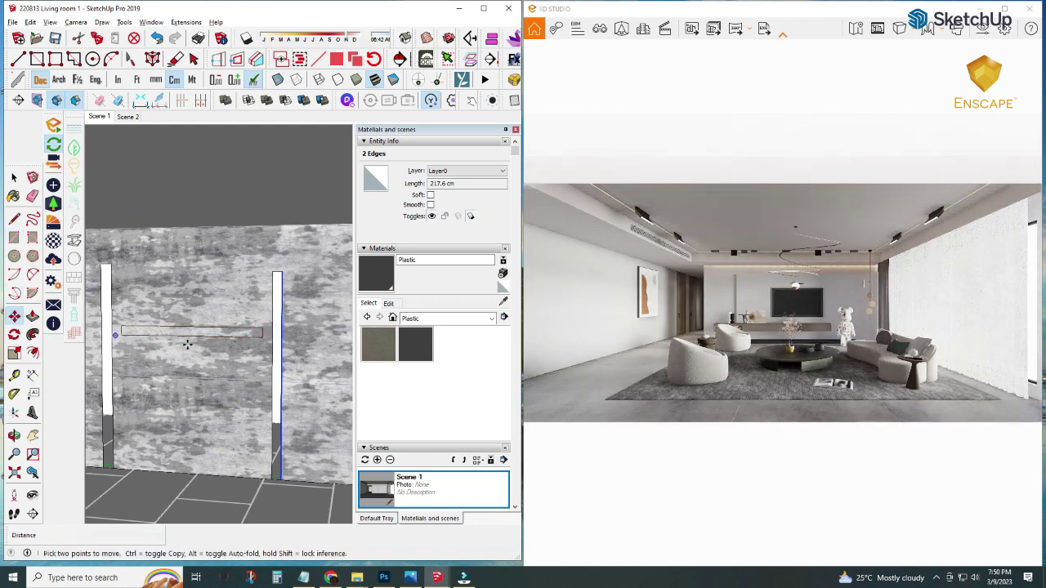
# Step: Copy the thin bar up to the tops of the strips, then check the wall faces
pyautogui.tripleClick(156, 338)
pyautogui.press('m')
pyautogui.click(262, 331)
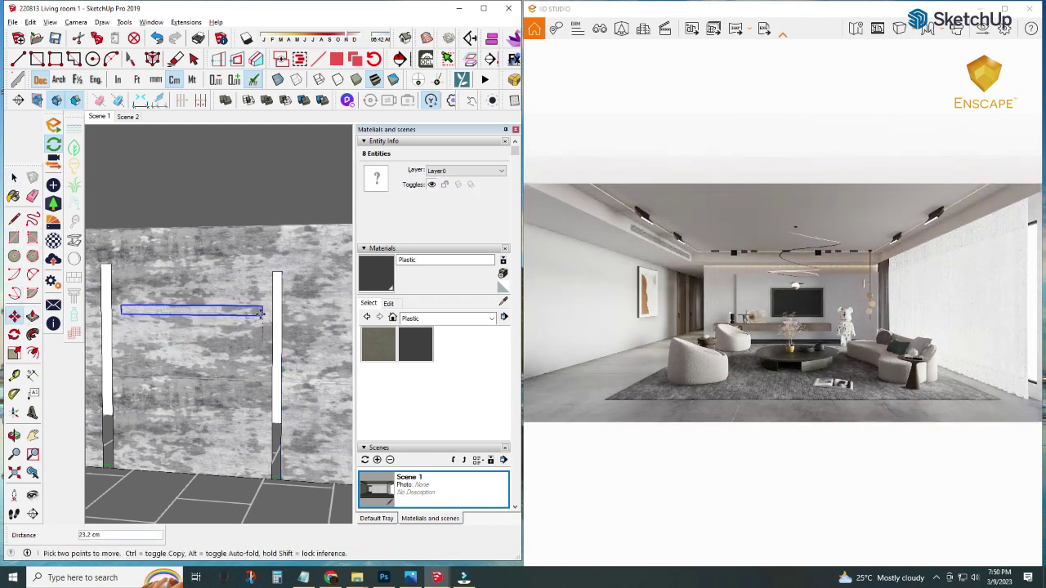
pyautogui.press('ctrl')
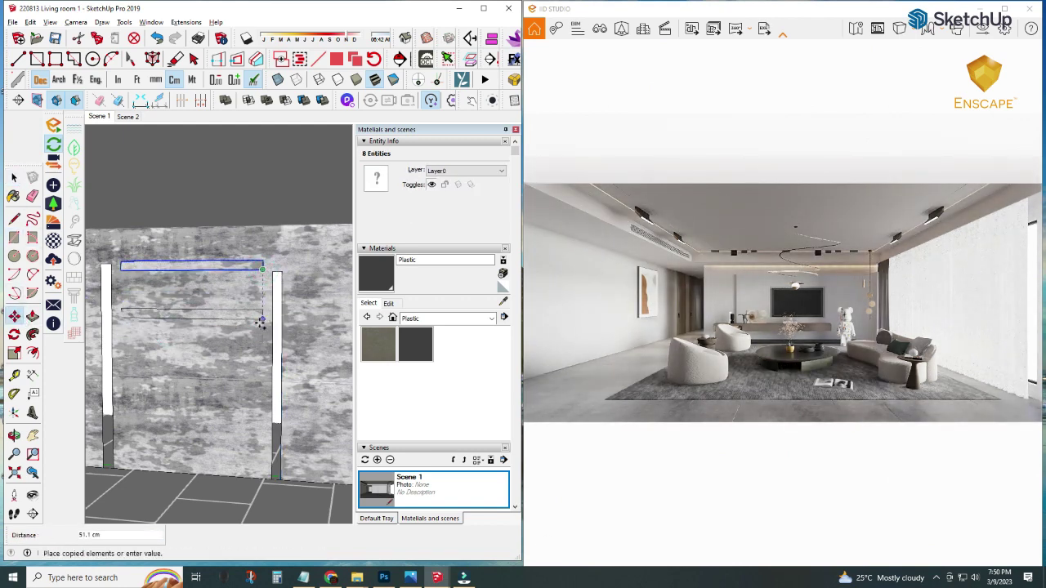
pyautogui.press('space')
pyautogui.click(159, 267)
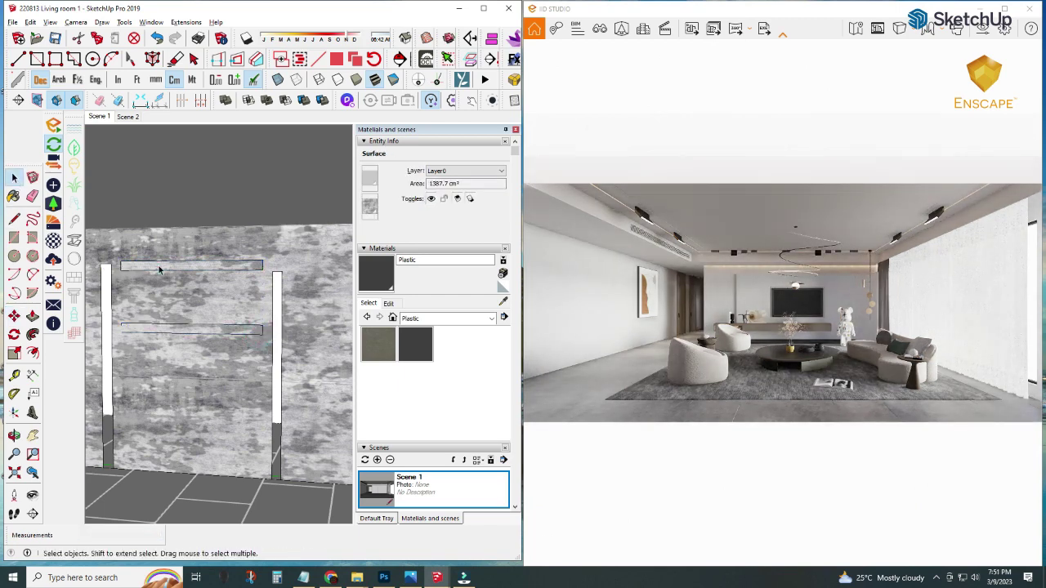
pyautogui.click(163, 332)
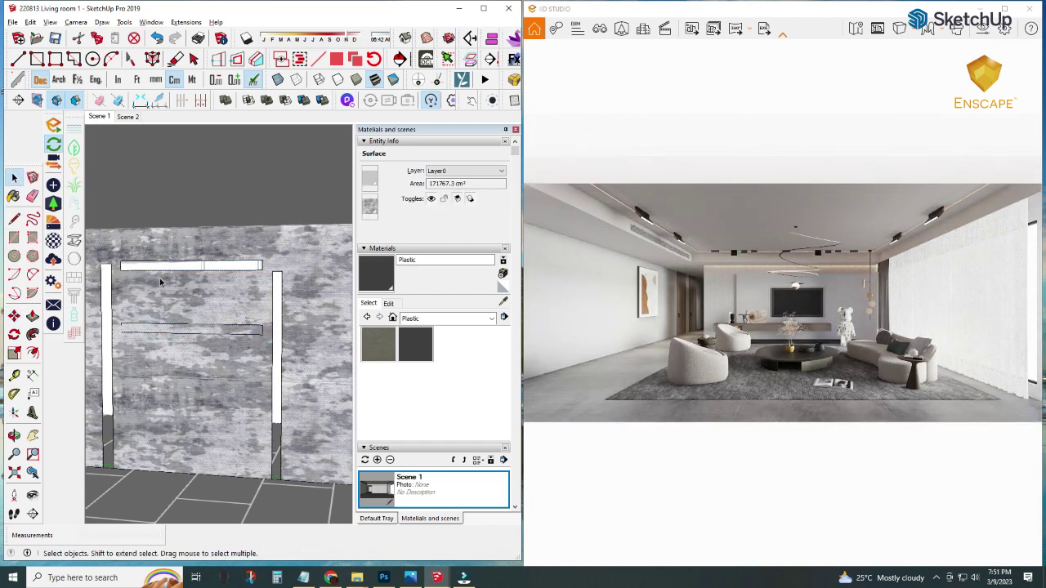
pyautogui.click(157, 422)
pyautogui.click(161, 347)
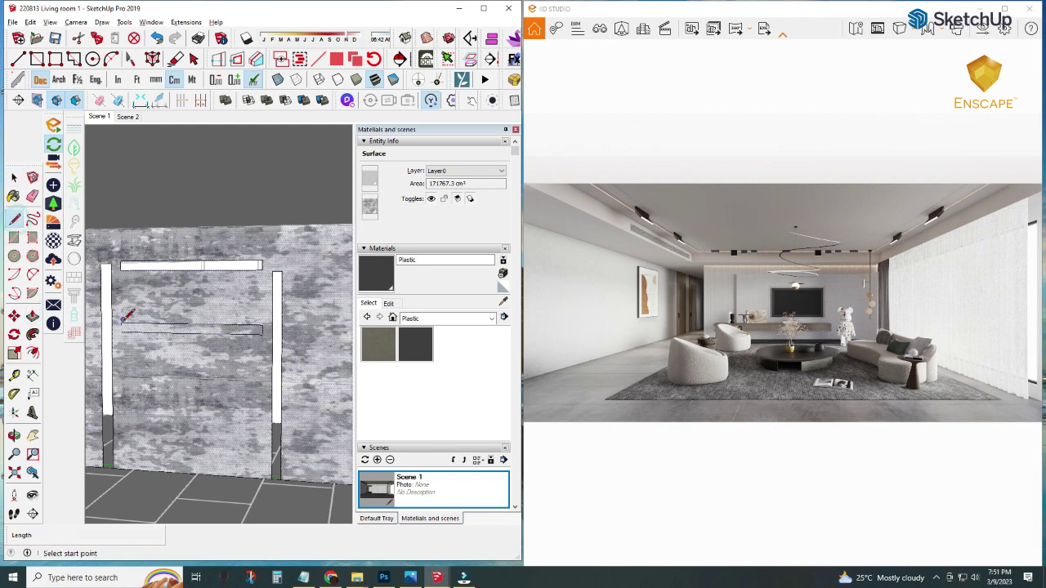
pyautogui.press('space')
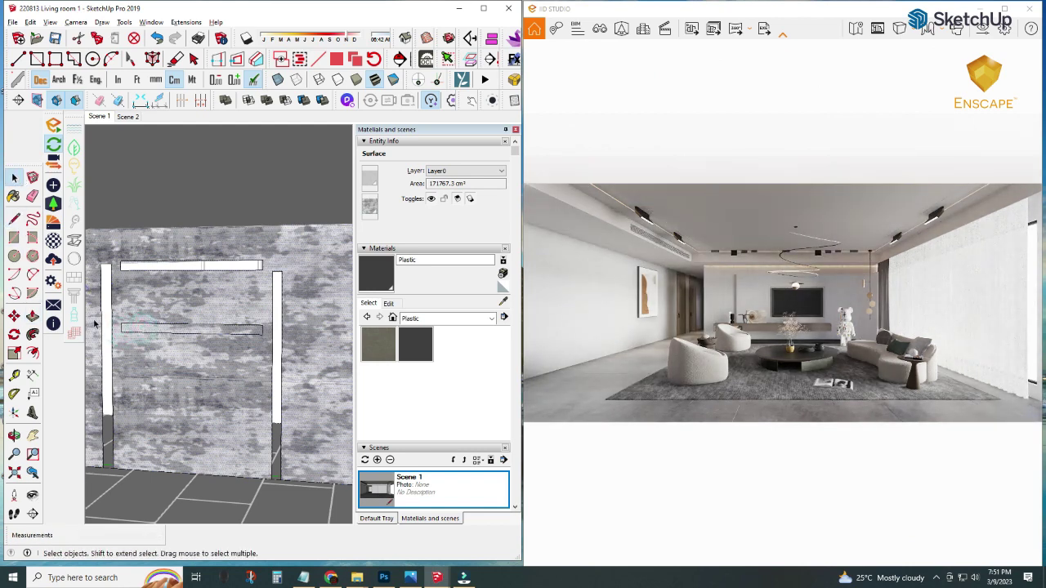
# Step: Draw another thin horizontal strip rectangle lower on the wall and view the render full screen
pyautogui.click(120, 324)
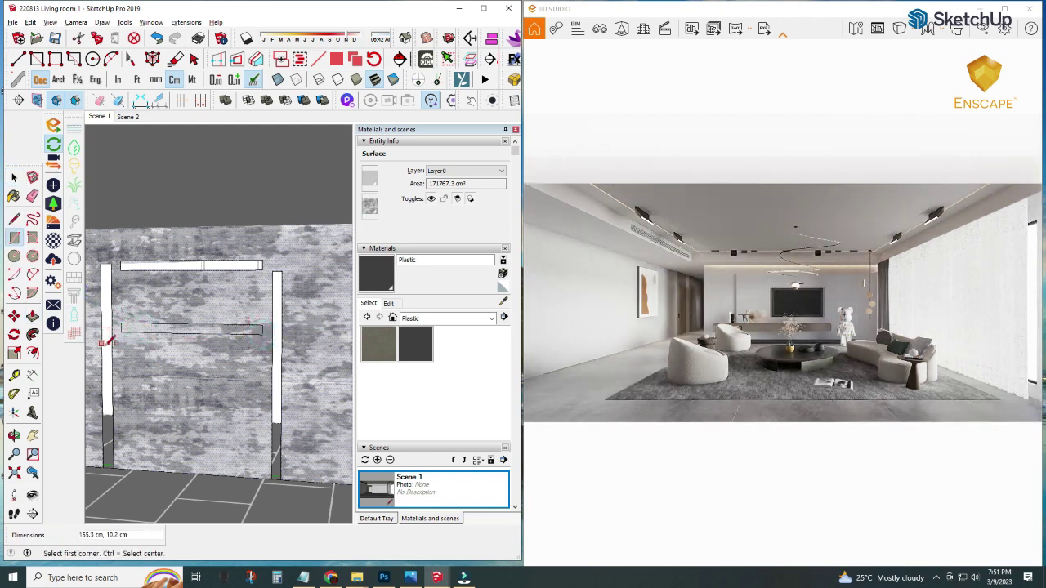
pyautogui.click(264, 360)
pyautogui.press('space')
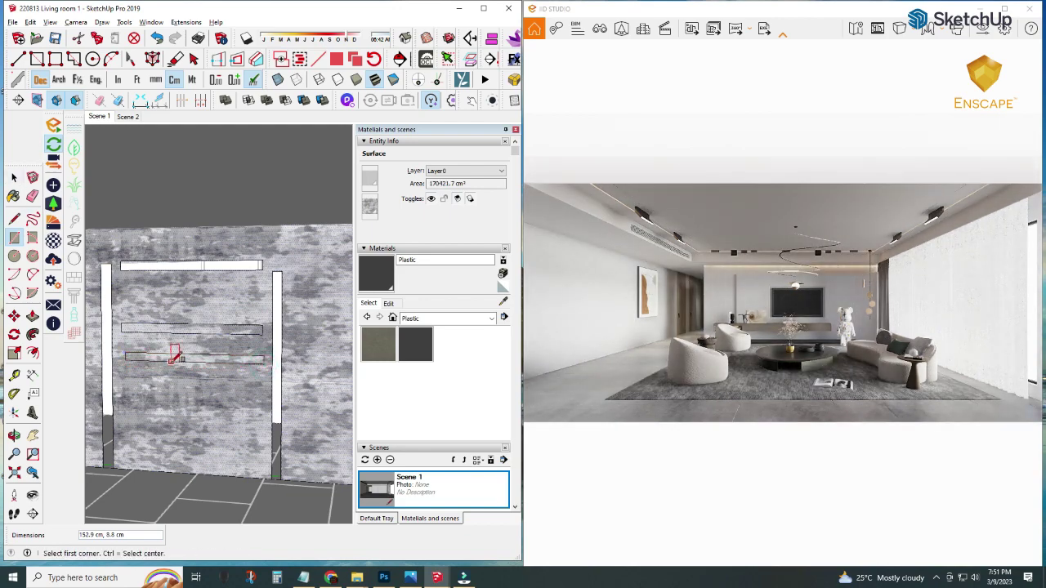
pyautogui.click(156, 357)
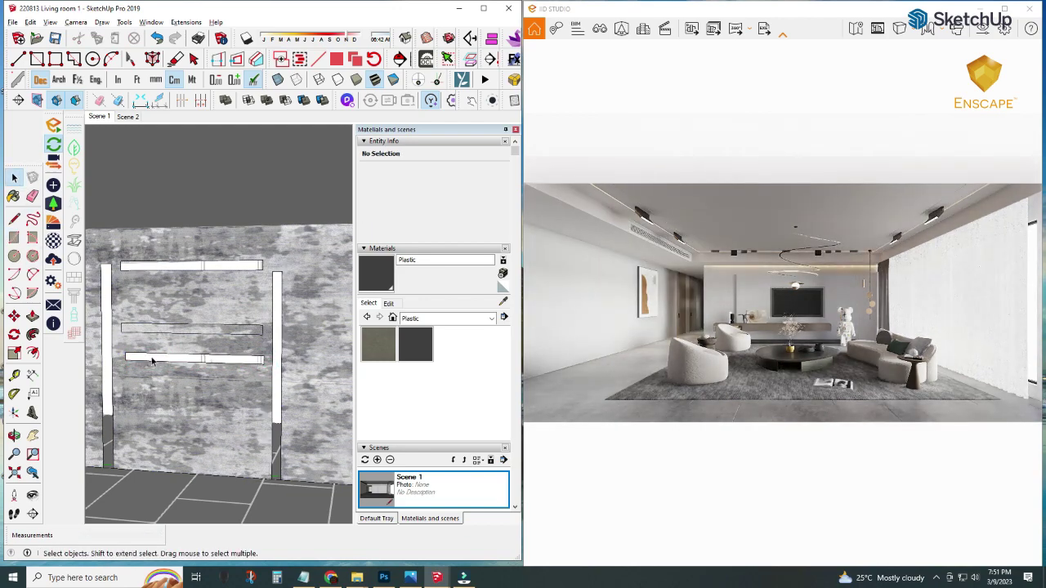
pyautogui.click(1005, 8)
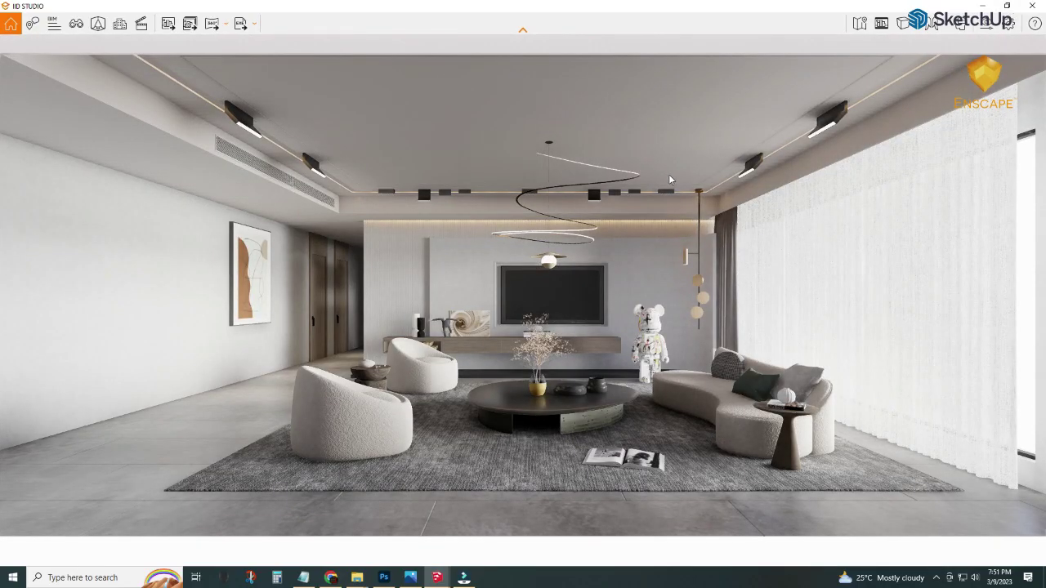
pyautogui.click(1007, 6)
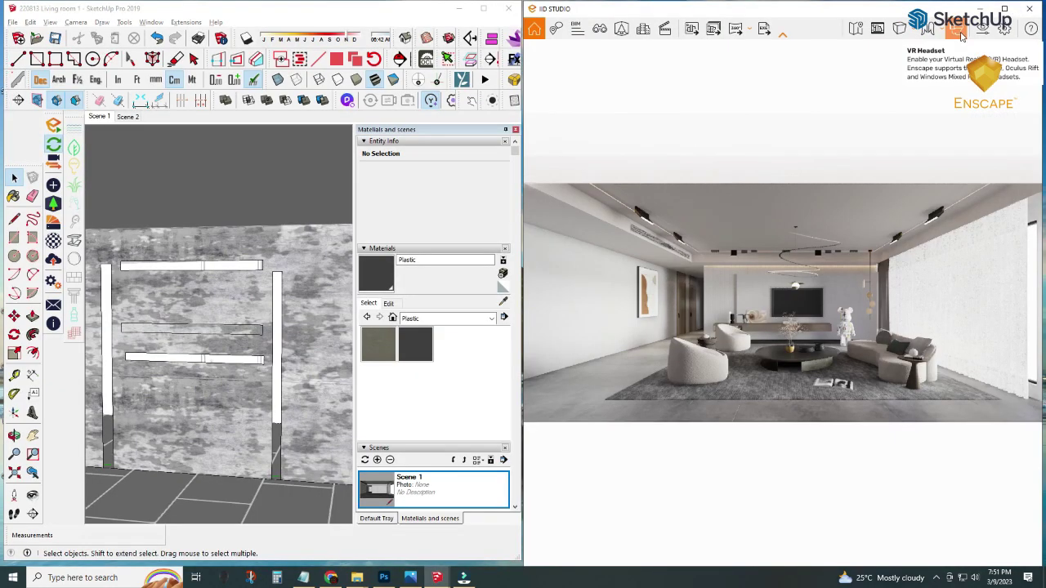
pyautogui.click(1008, 11)
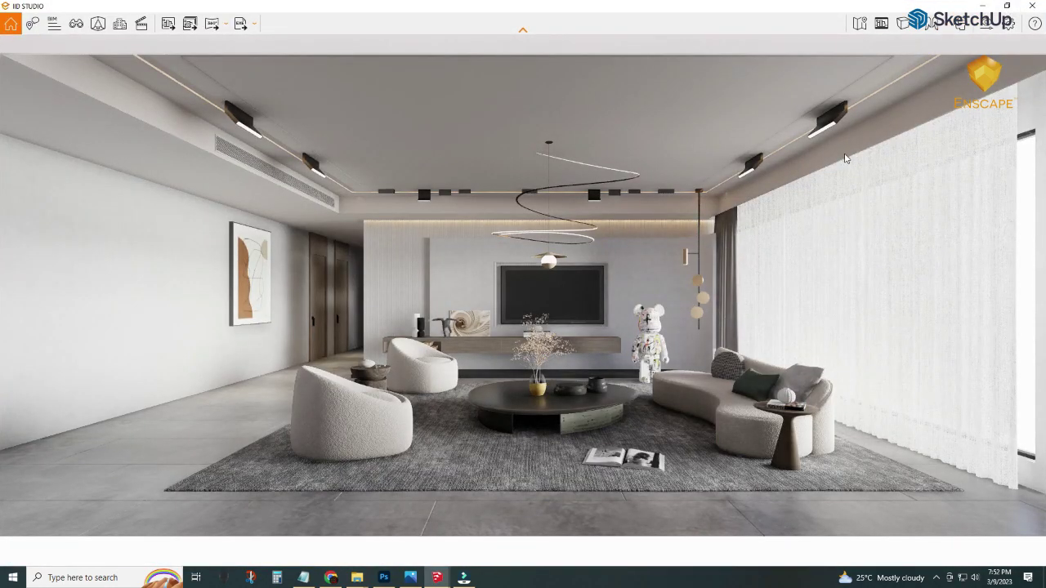
# Step: Draw a thin vertical rectangle on the wall beside the existing strip
pyautogui.click(1010, 8)
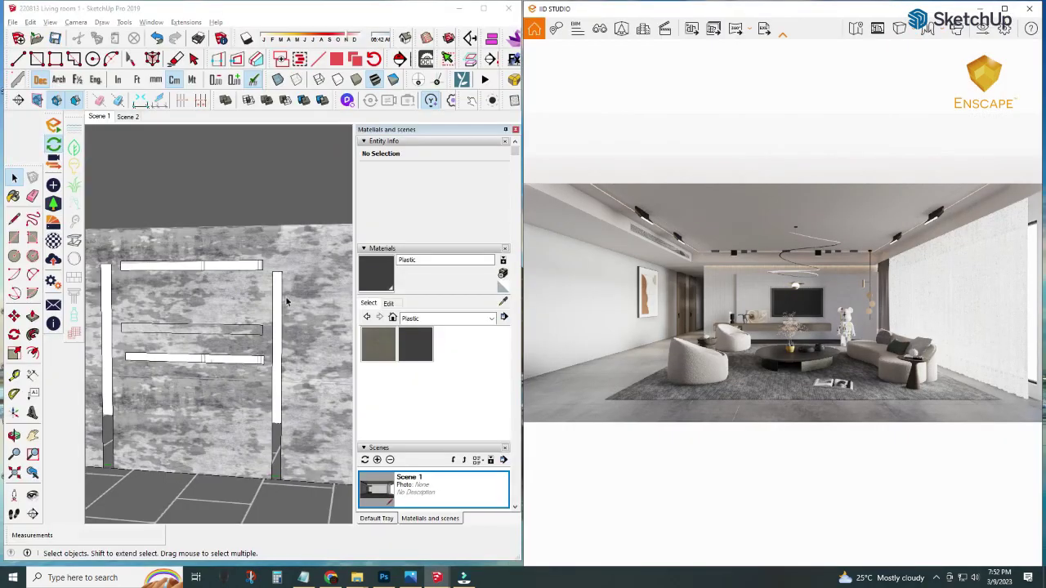
pyautogui.scroll(-3, 276, 330)
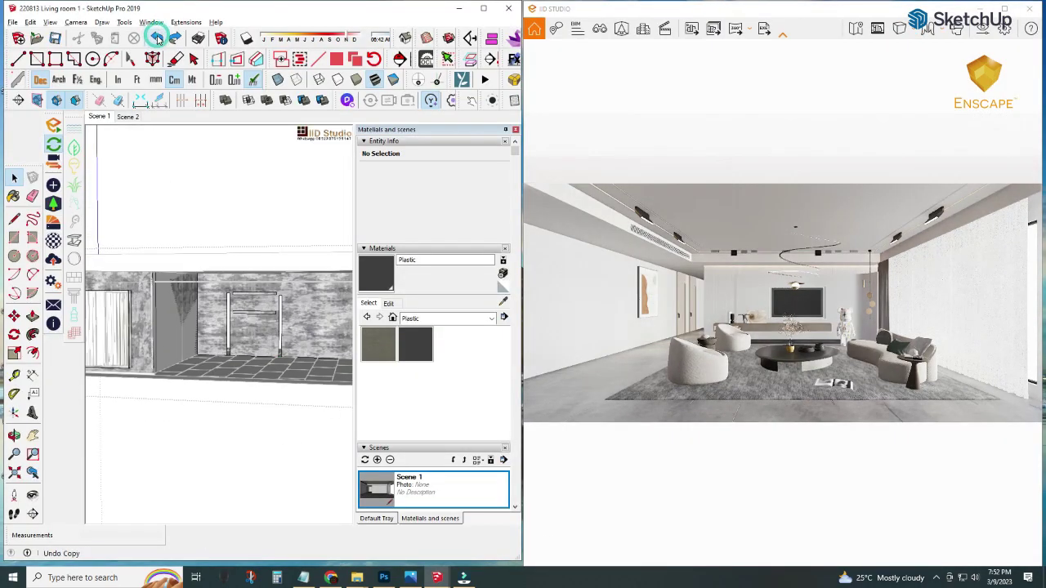
pyautogui.scroll(2, 245, 323)
pyautogui.scroll(3, 245, 323)
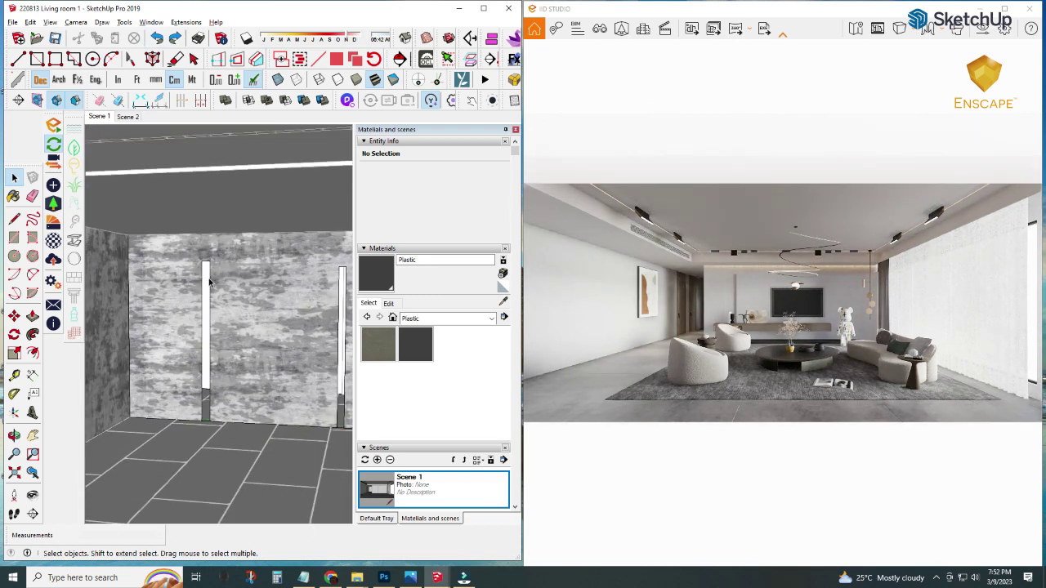
pyautogui.click(208, 282)
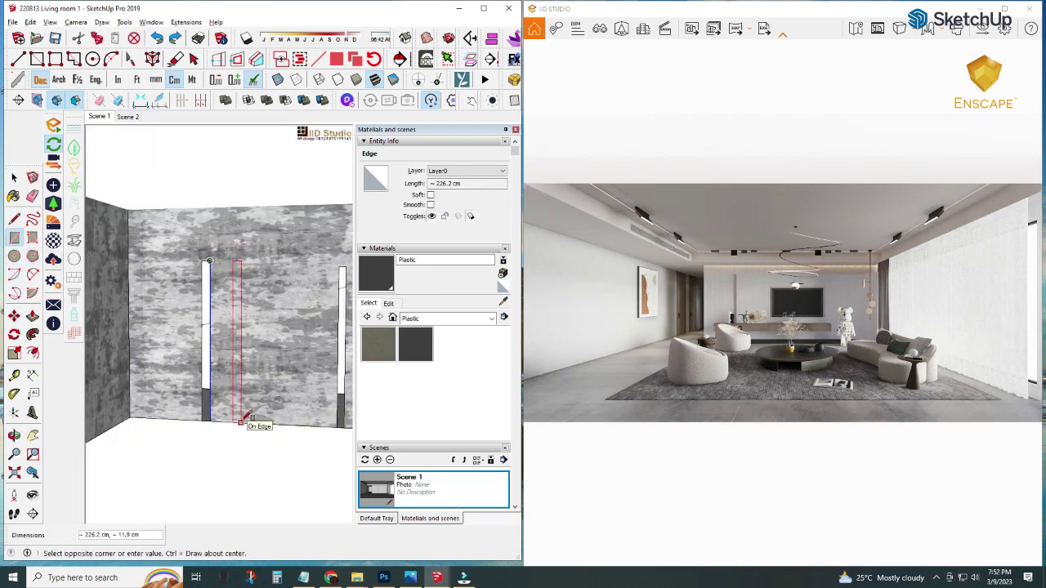
pyautogui.click(240, 423)
pyautogui.press('space')
# Step: Copy the new vertical strip sideways with Move and Ctrl to add more strips across the wall
pyautogui.doubleClick(237, 343)
pyautogui.click(17, 256)
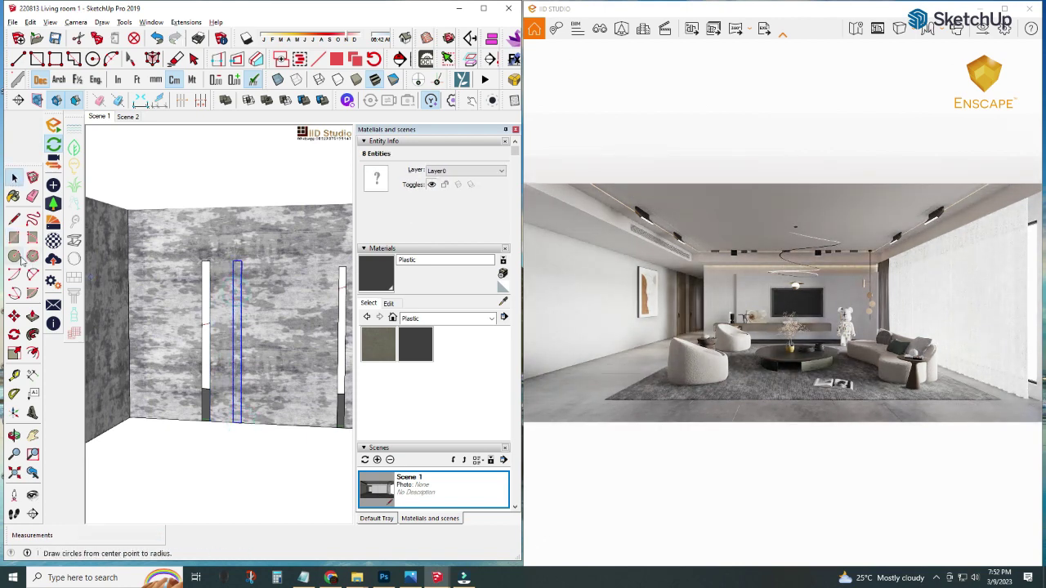
pyautogui.click(15, 316)
pyautogui.click(240, 261)
pyautogui.press('ctrl')
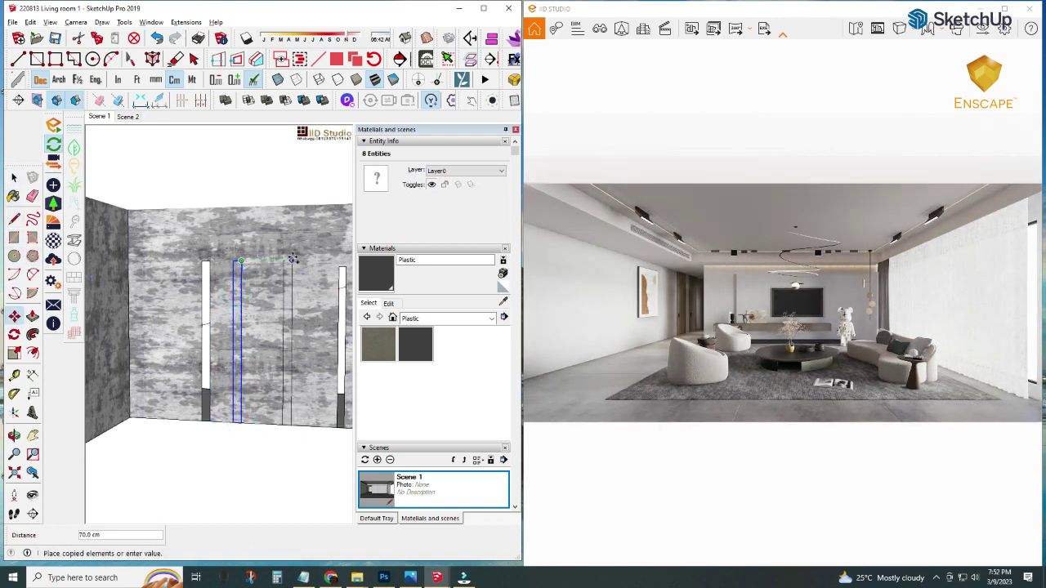
pyautogui.click(163, 260)
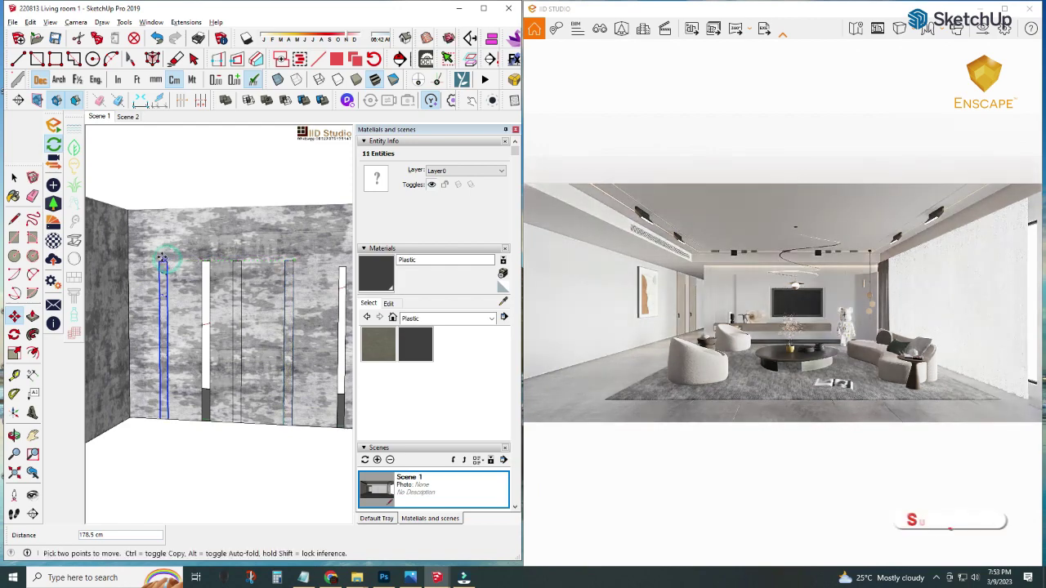
pyautogui.press('space')
pyautogui.click(171, 299)
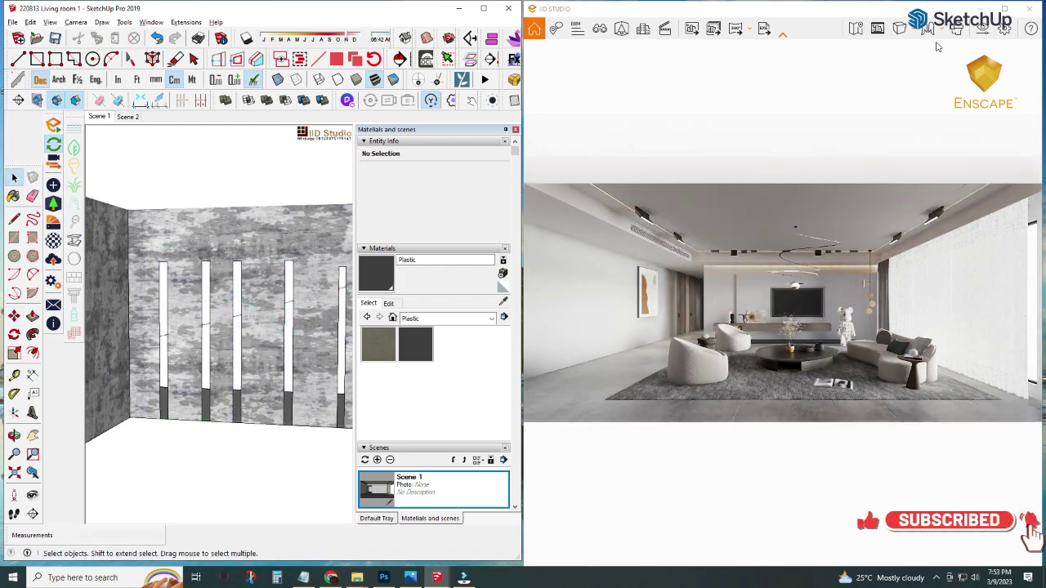
pyautogui.click(1005, 8)
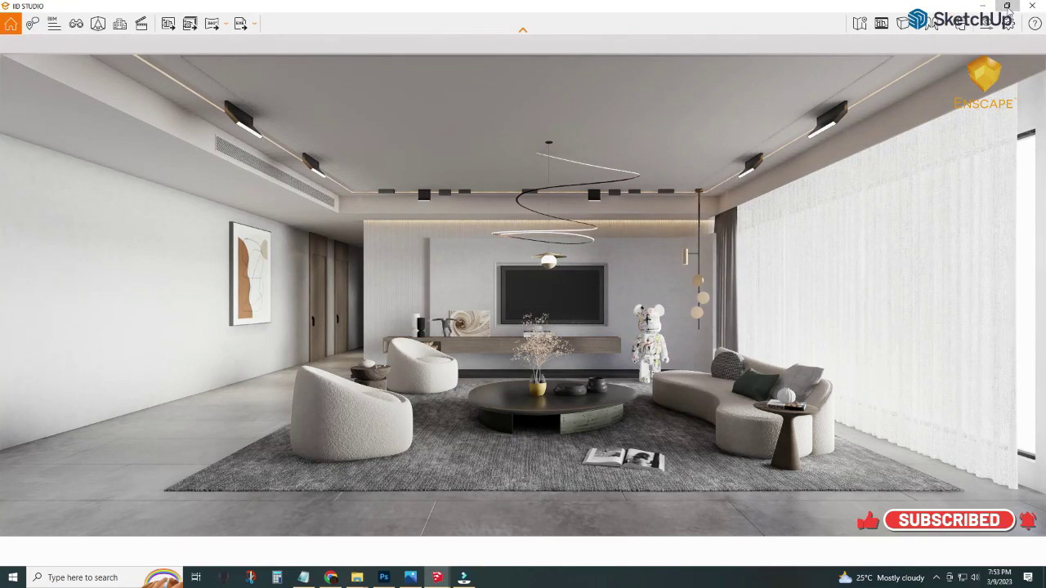
pyautogui.click(1007, 6)
pyautogui.scroll(-3, 264, 163)
# Step: Go to the Scene 2 front view, pan it slightly down, and update Scene 1 to it
pyautogui.scroll(-3, 196, 421)
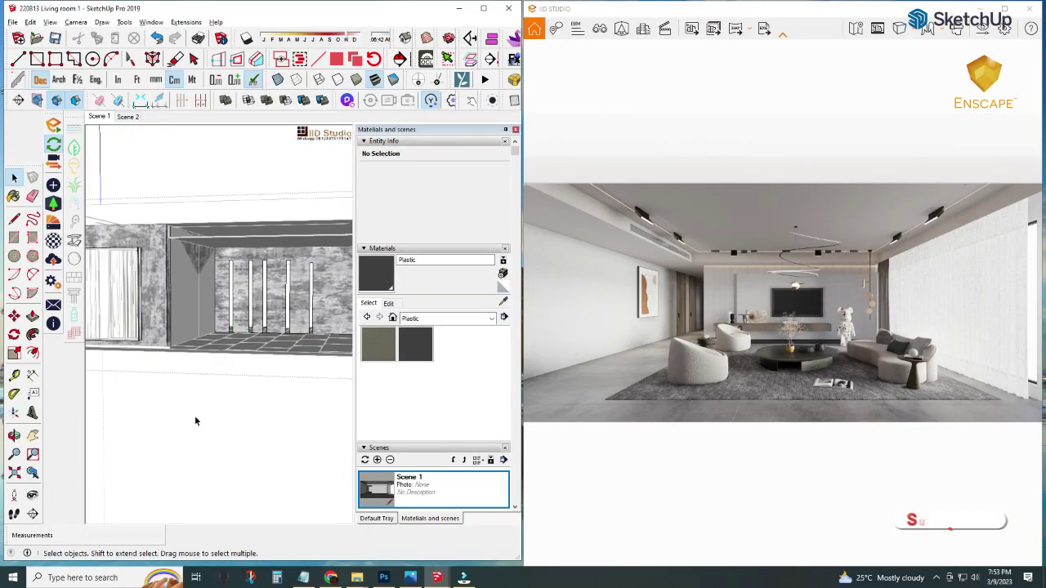
pyautogui.click(129, 117)
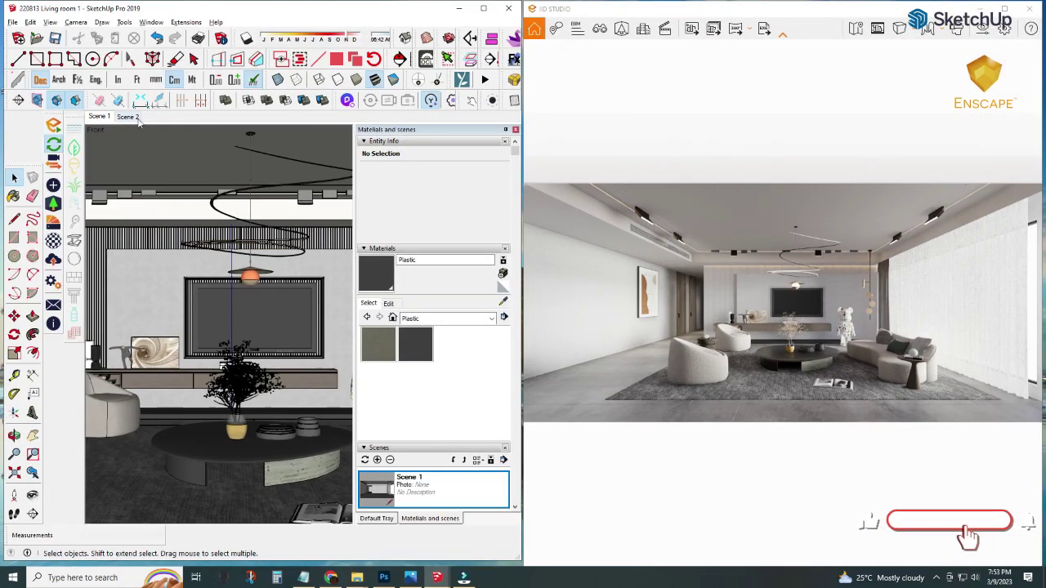
pyautogui.scroll(-3, 229, 215)
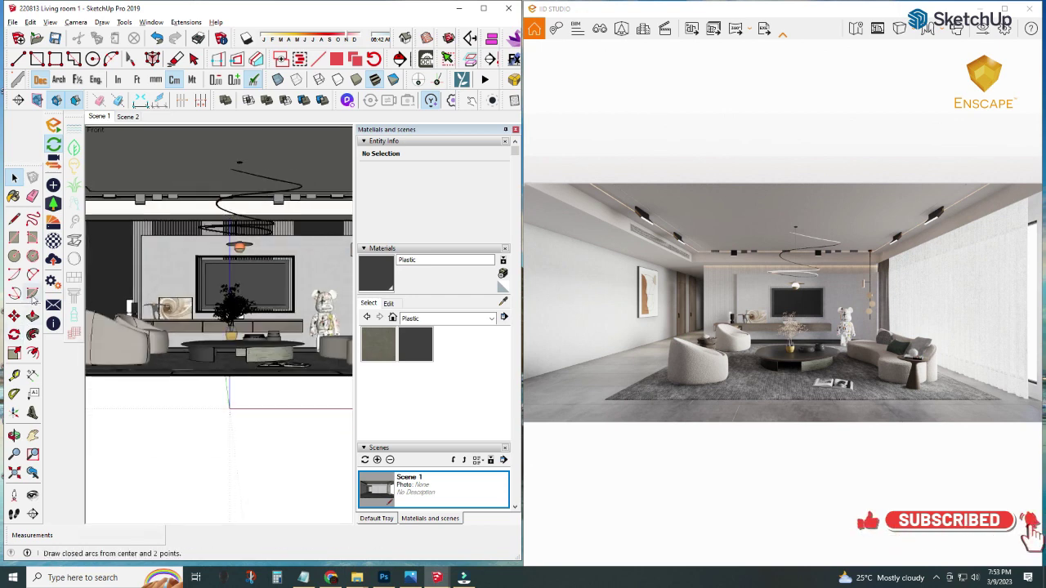
pyautogui.press('h')
pyautogui.moveTo(206, 225); pyautogui.dragTo(206, 246)
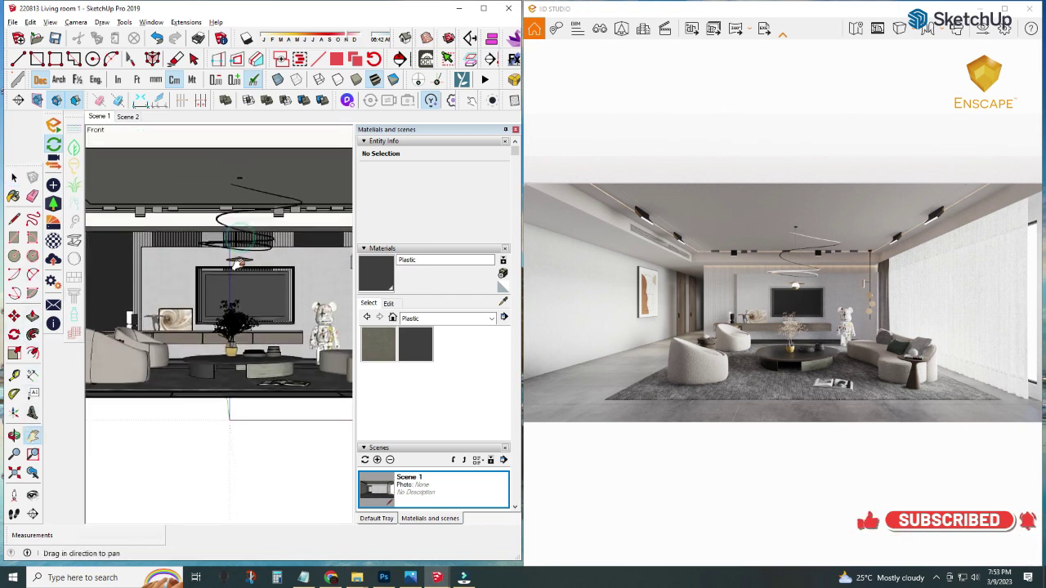
pyautogui.rightClick(101, 116)
pyautogui.click(131, 160)
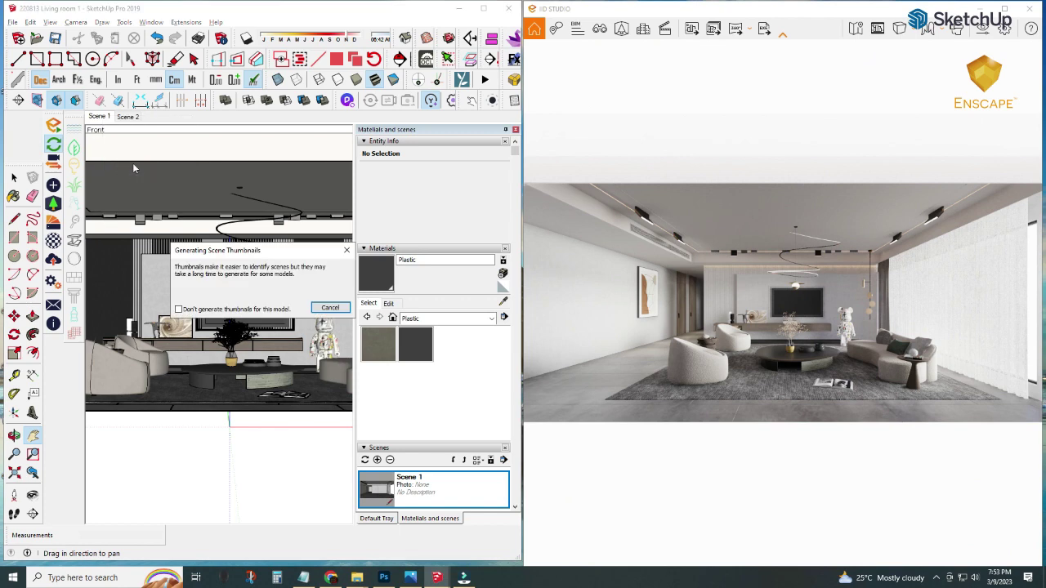
# Step: In Enscape Visual Settings, narrow field of view to 41° and set output to 4000 × 2160
pyautogui.click(1004, 8)
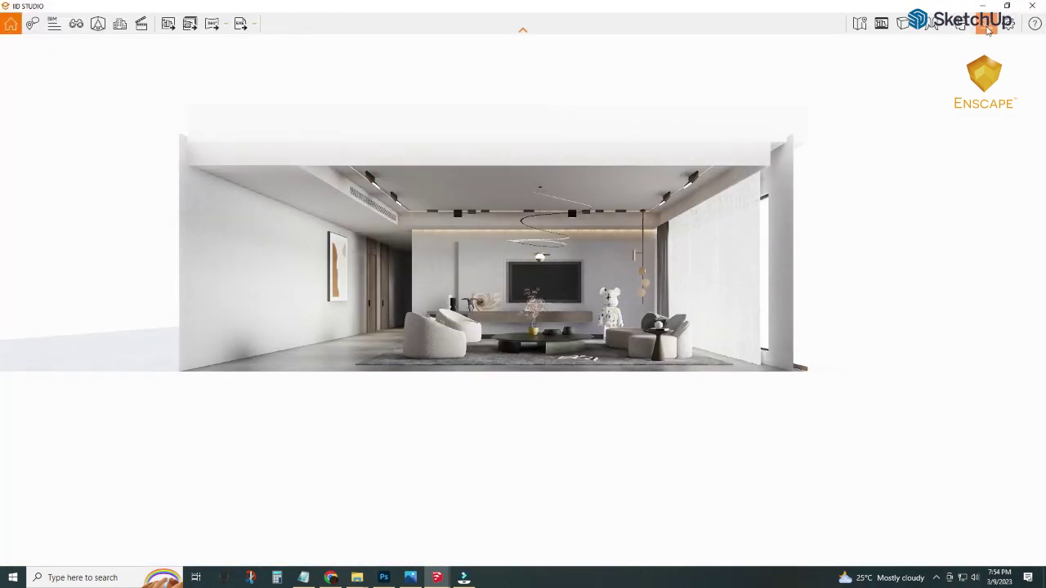
pyautogui.moveTo(455, 309); pyautogui.dragTo(347, 310)
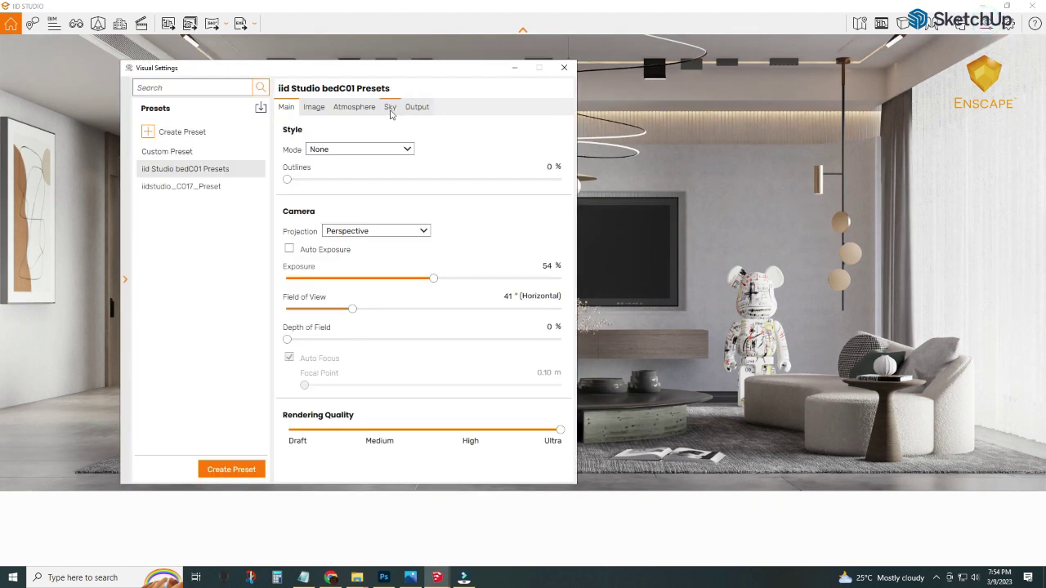
pyautogui.click(389, 107)
pyautogui.click(415, 107)
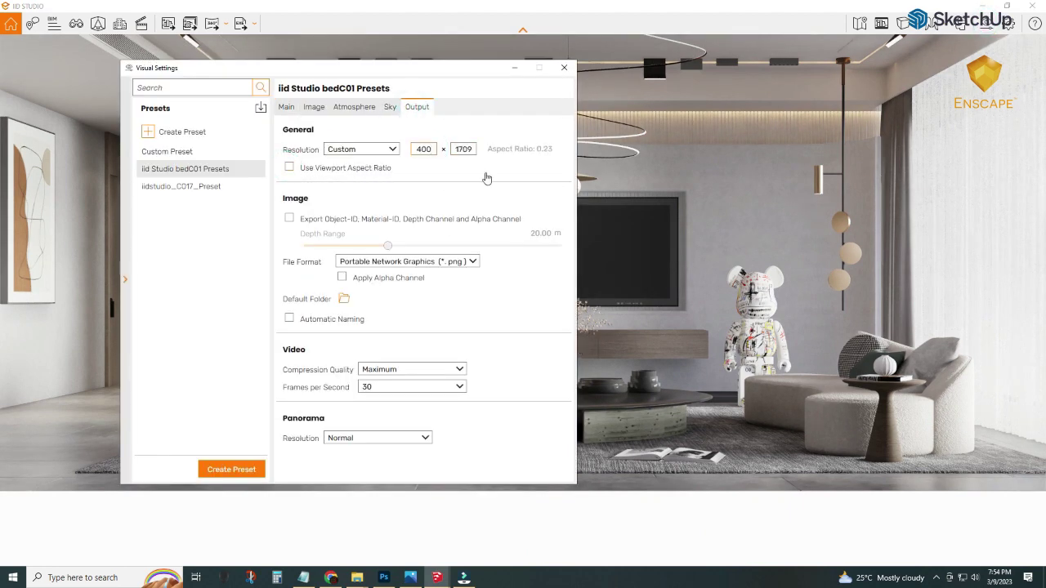
pyautogui.doubleClick(463, 149)
pyautogui.write('216')
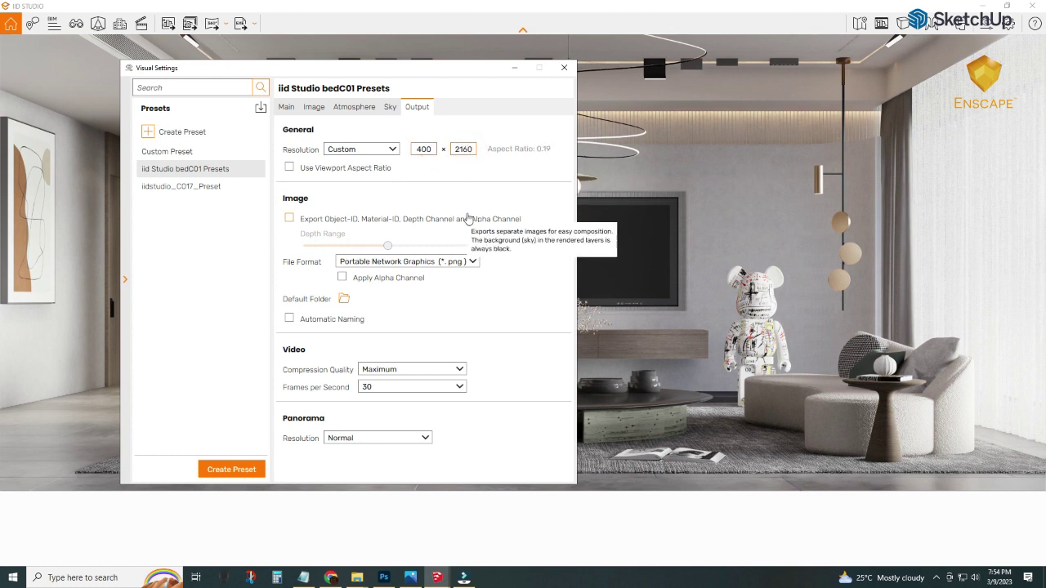
pyautogui.write('0')
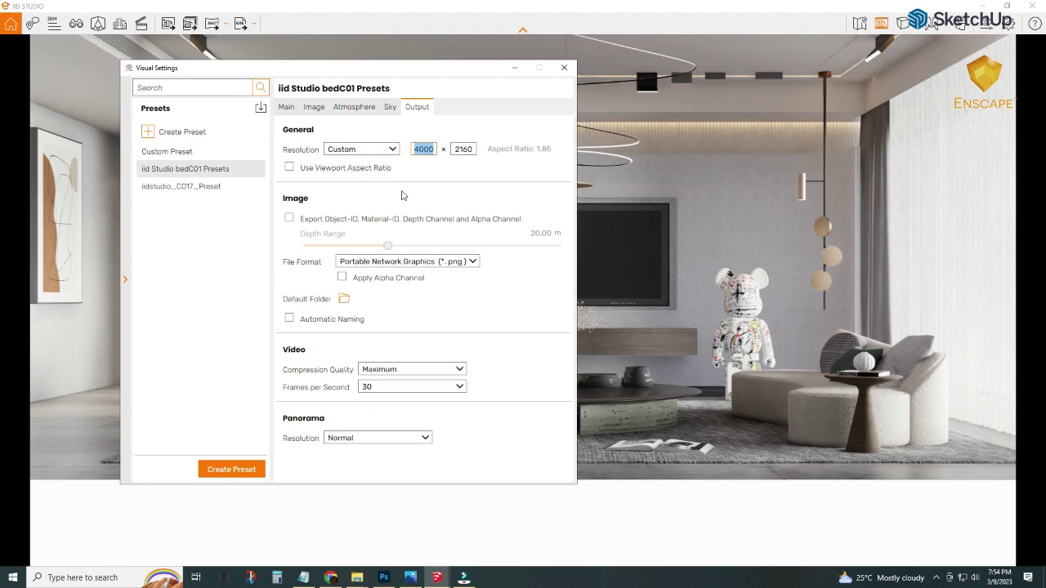
pyautogui.click(514, 67)
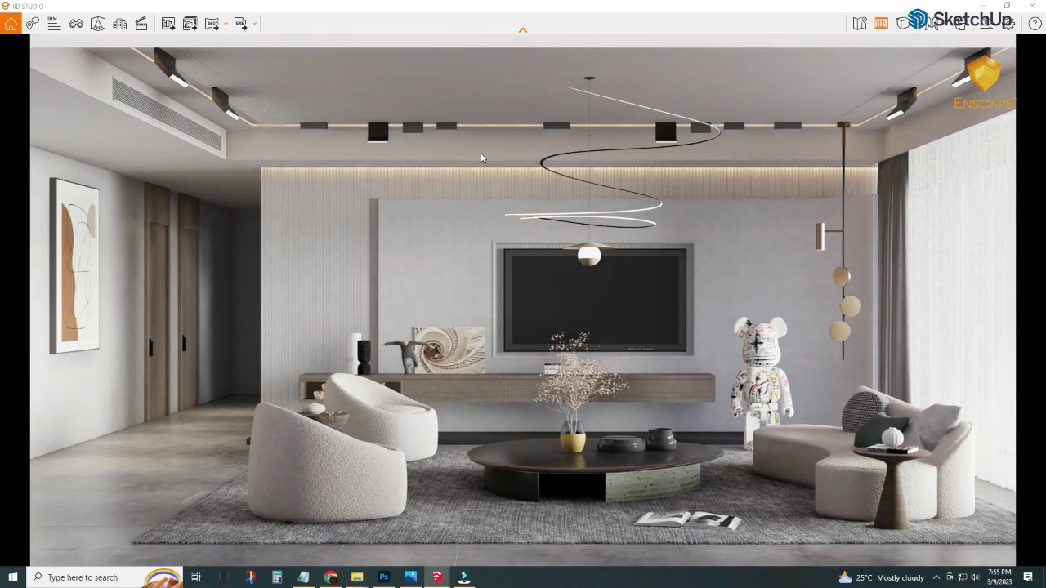
# Step: Lower Enscape's exposure to 52% on the Main tab, then return to the model
pyautogui.click(987, 23)
pyautogui.click(286, 107)
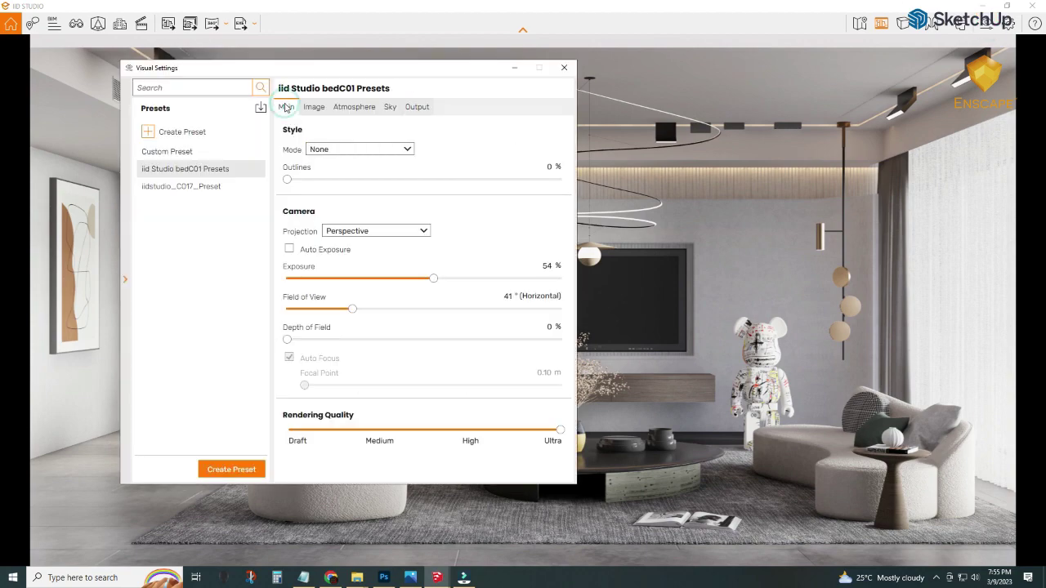
pyautogui.moveTo(434, 279); pyautogui.dragTo(427, 280)
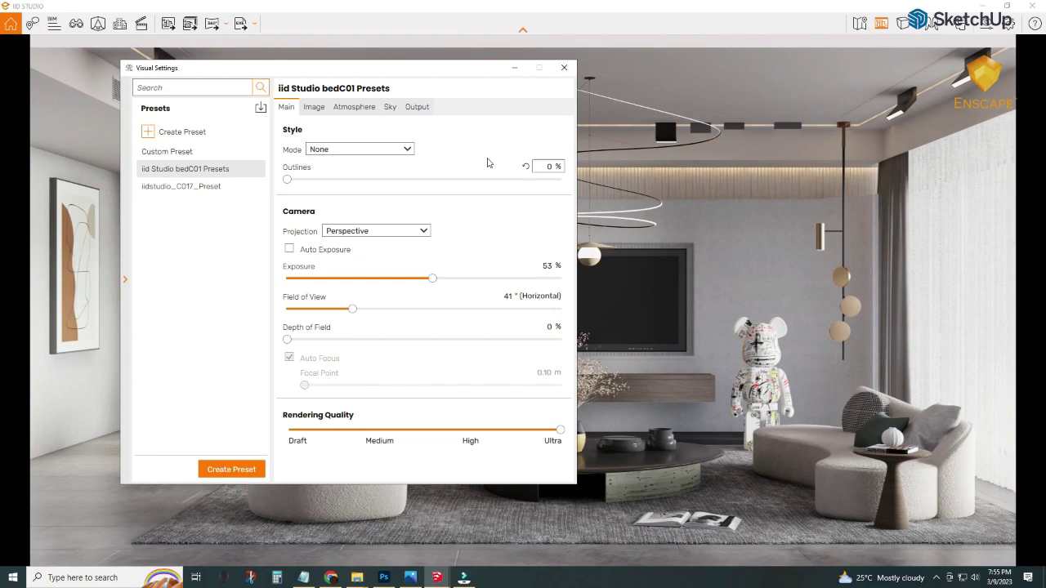
pyautogui.click(514, 67)
pyautogui.moveTo(383, 577)
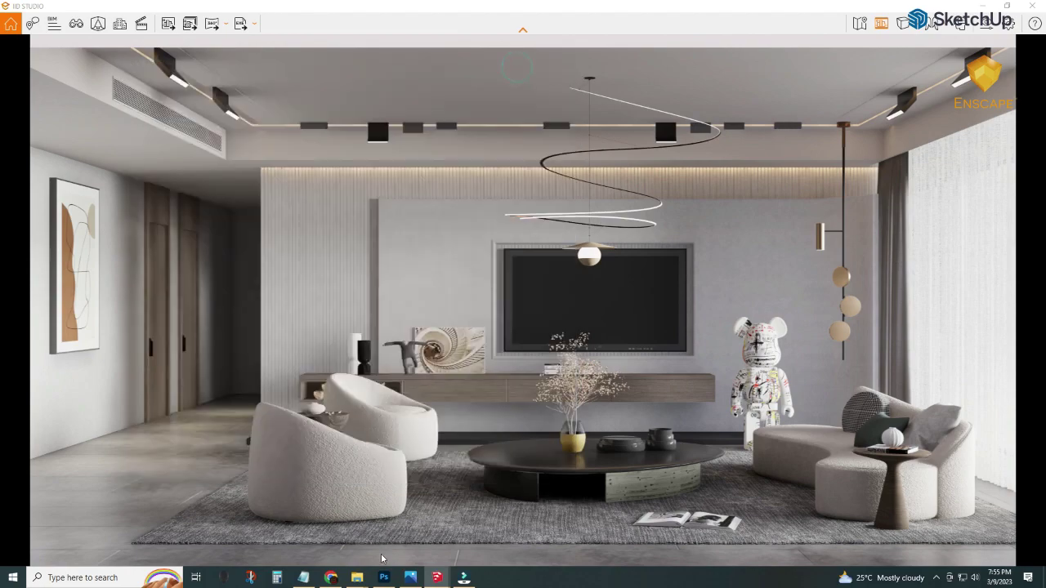
pyautogui.click(458, 532)
# Step: Select the pendant lamp and start rotating it, then cancel the rotation
pyautogui.scroll(5, 668, 141)
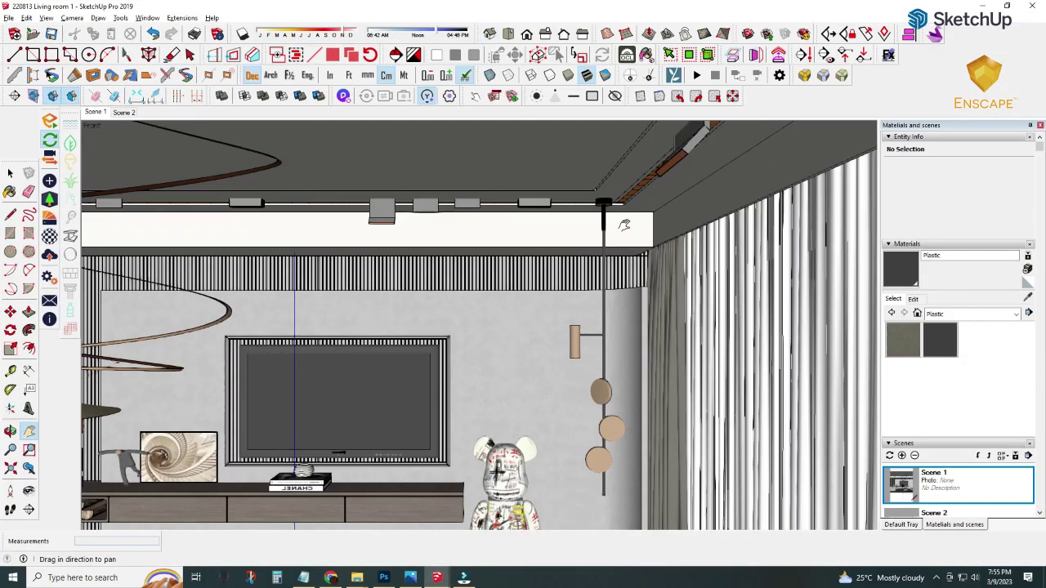
pyautogui.scroll(3, 669, 140)
pyautogui.press('space')
pyautogui.click(597, 245)
pyautogui.moveTo(596, 245)
pyautogui.mouseDown(button='middle')
pyautogui.moveTo(478, 253)
pyautogui.moveTo(437, 191)
pyautogui.moveTo(230, 245)
pyautogui.mouseUp(button='middle')
pyautogui.press('q')
pyautogui.scroll(3, 565, 194)
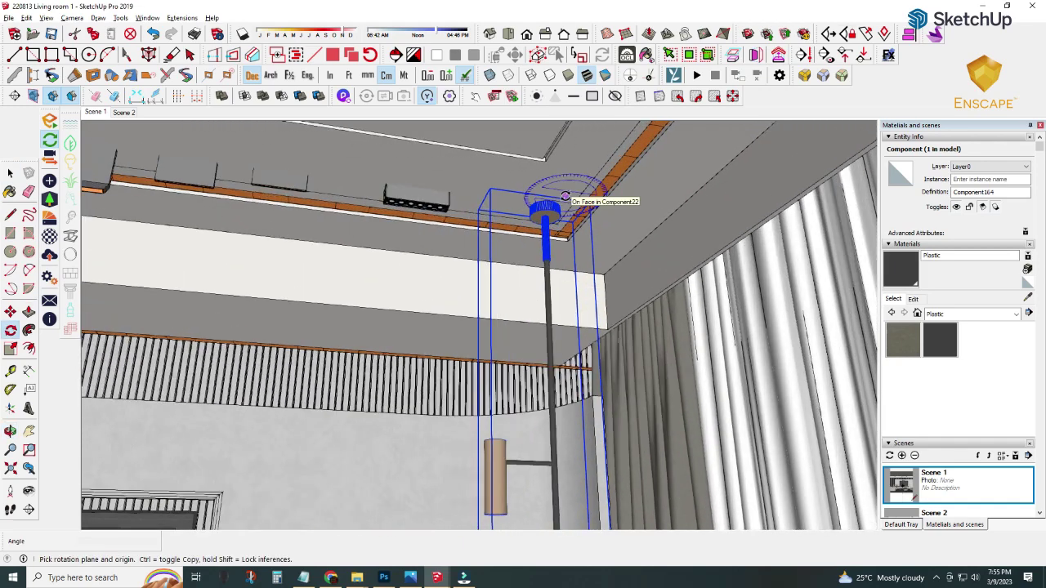
pyautogui.click(519, 197)
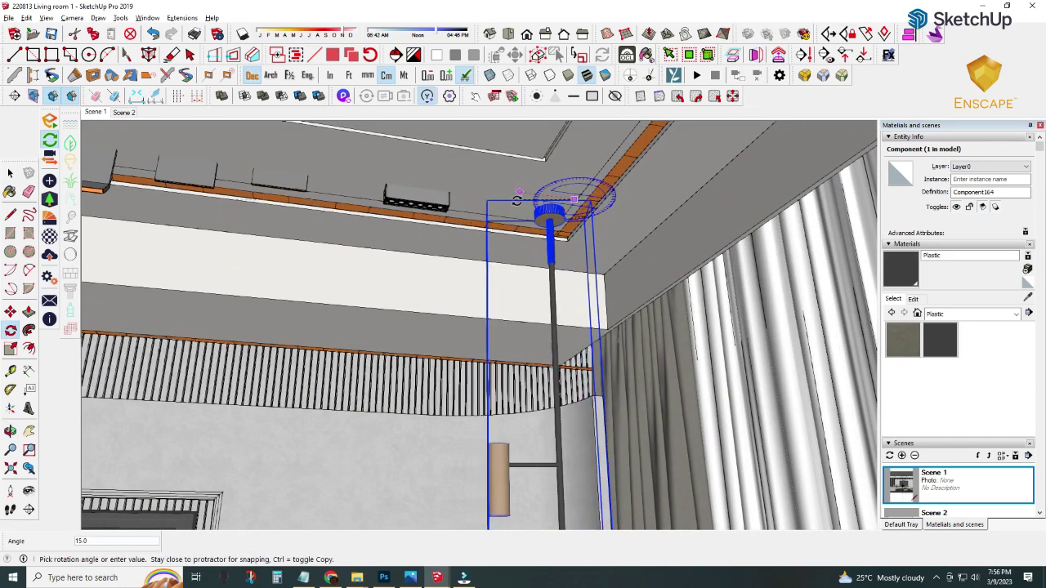
pyautogui.press('space')
# Step: Switch to the second saved scene and update it to the current view
pyautogui.press('pagedown')
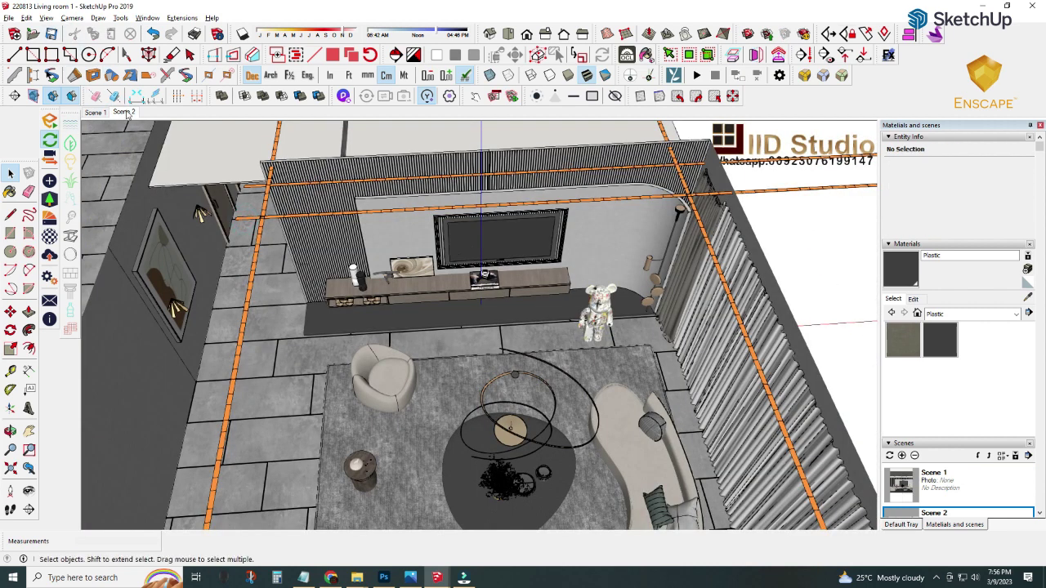
pyautogui.rightClick(124, 112)
pyautogui.click(155, 156)
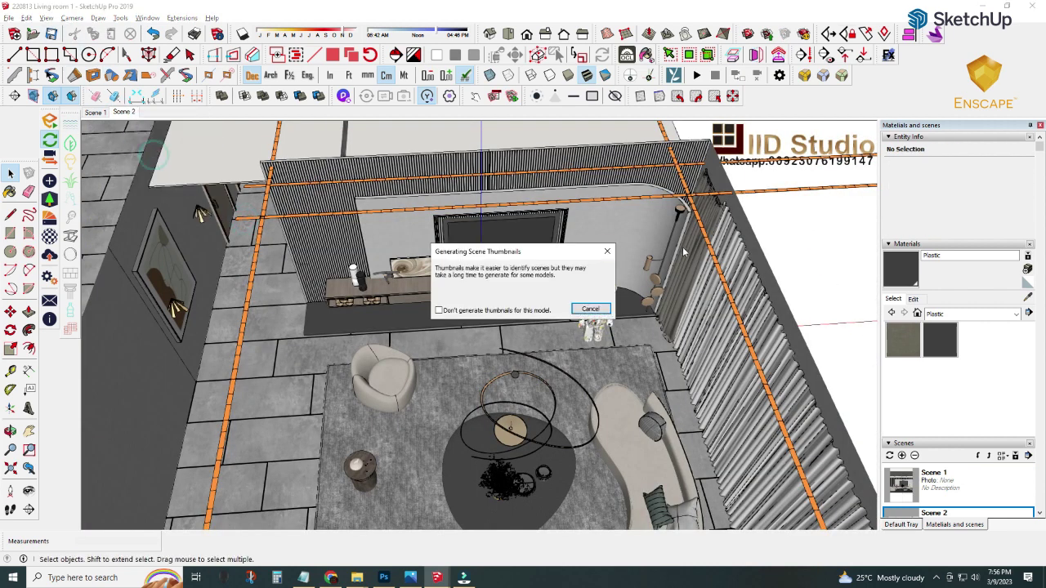
# Step: Rotate the tall corner floor lamp about 155°, then return to Scene 1
pyautogui.click(677, 192)
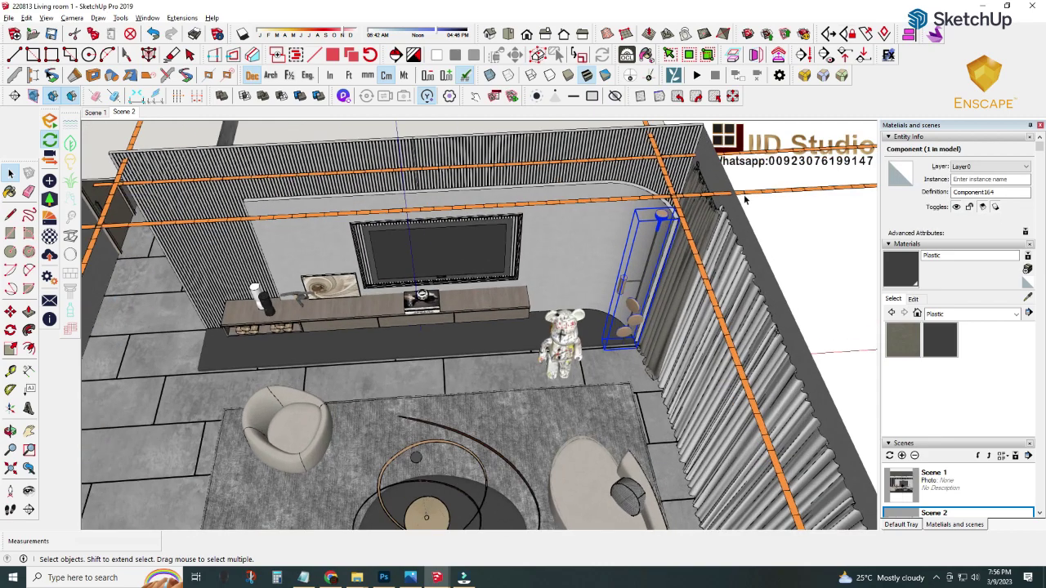
pyautogui.scroll(5, 677, 192)
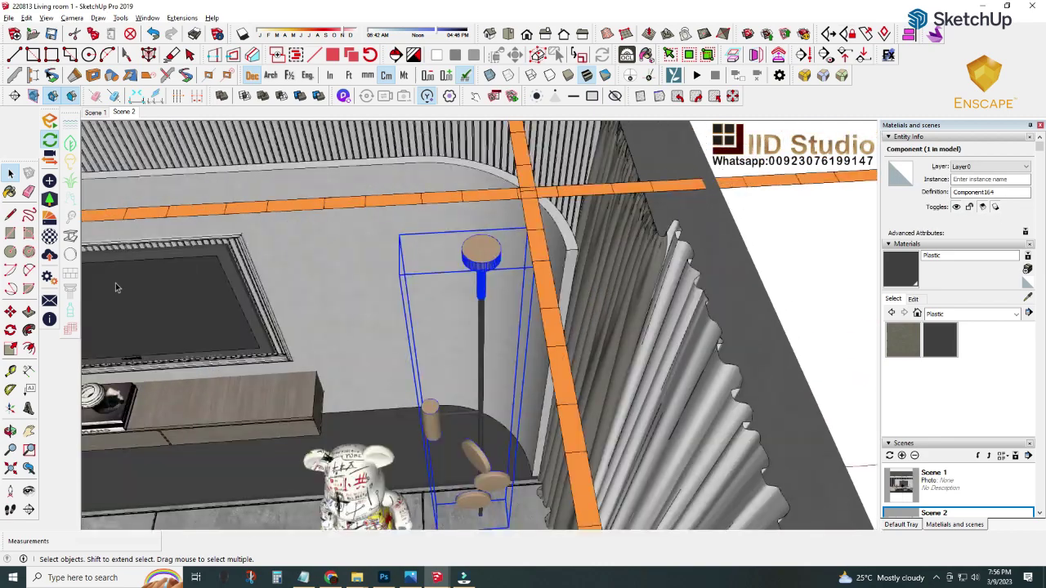
pyautogui.click(513, 245)
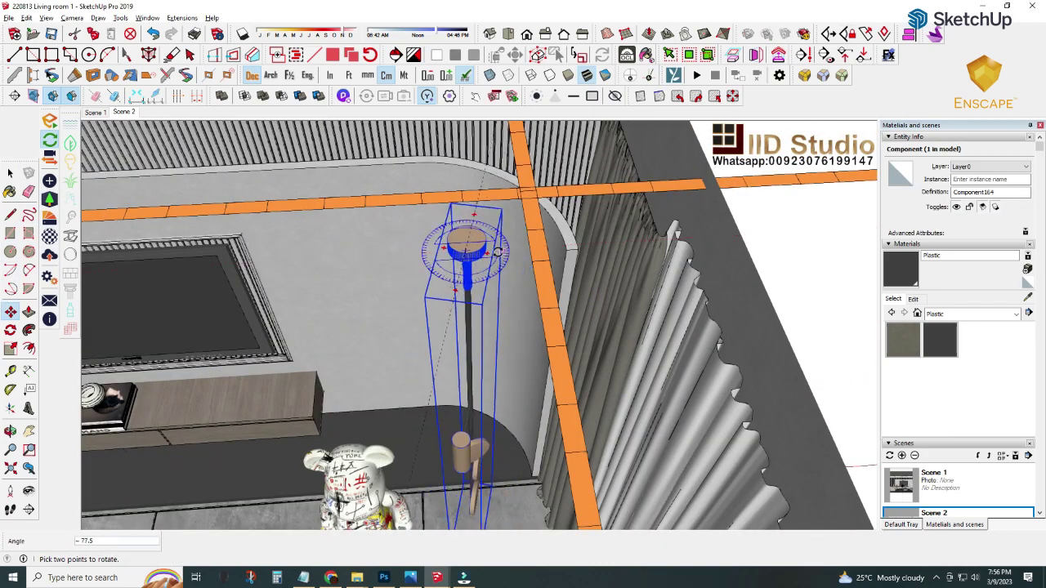
pyautogui.click(411, 225)
pyautogui.click(412, 245)
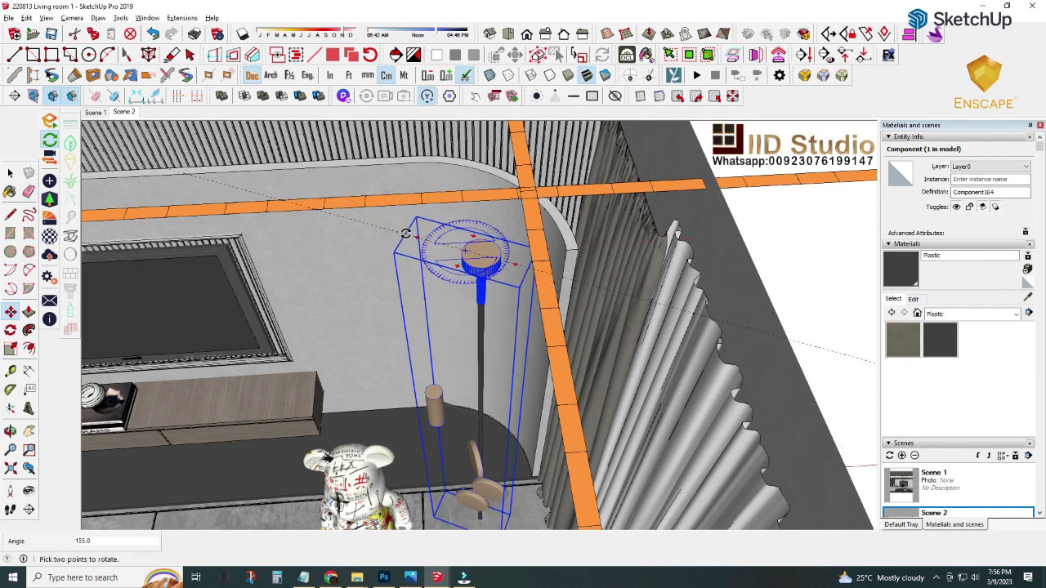
pyautogui.click(393, 228)
pyautogui.press('space')
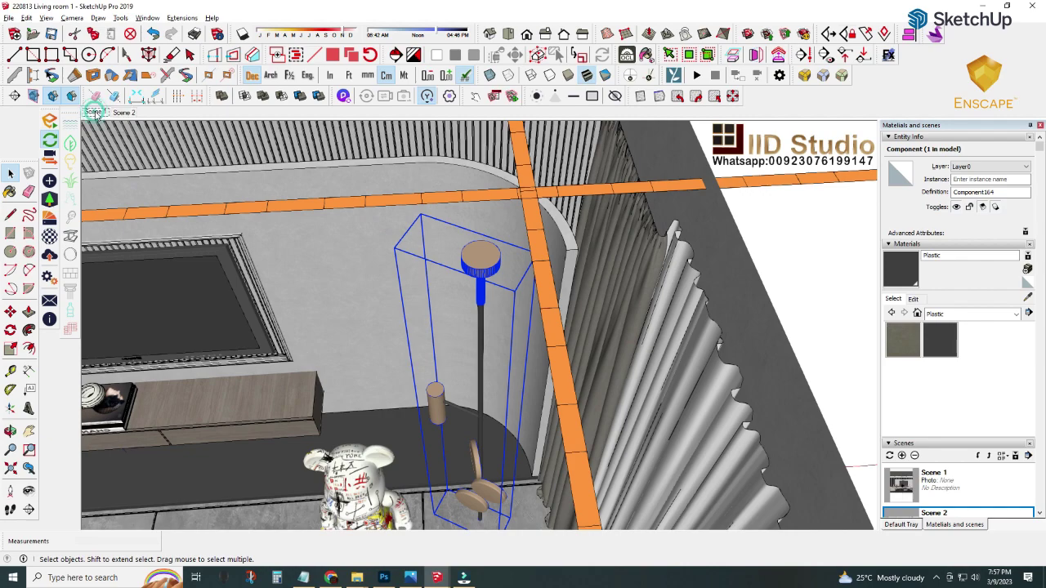
pyautogui.click(95, 112)
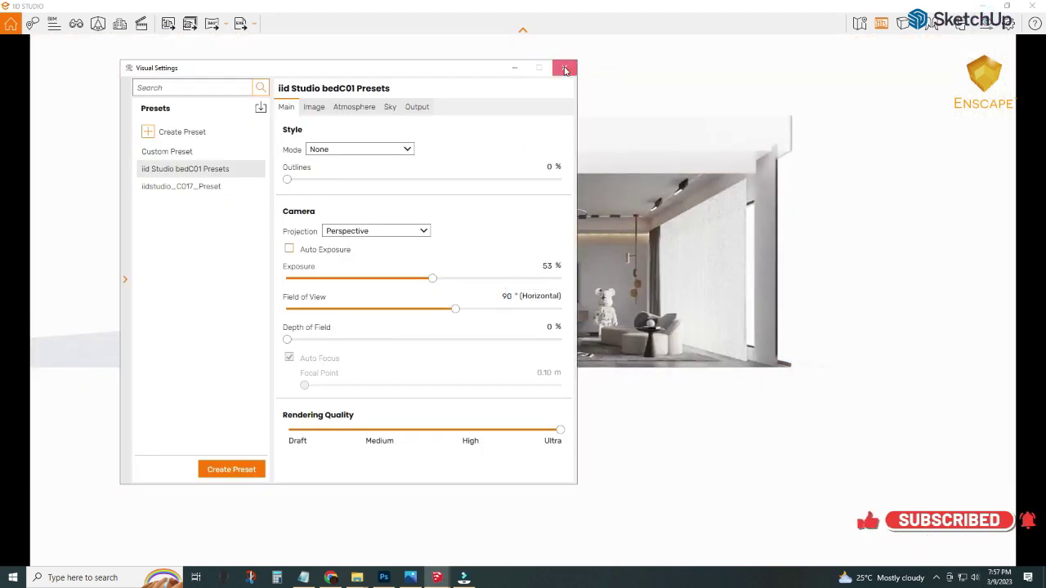
# Step: Set the Enscape field of view to 62° and close Visual Settings
pyautogui.click(565, 69)
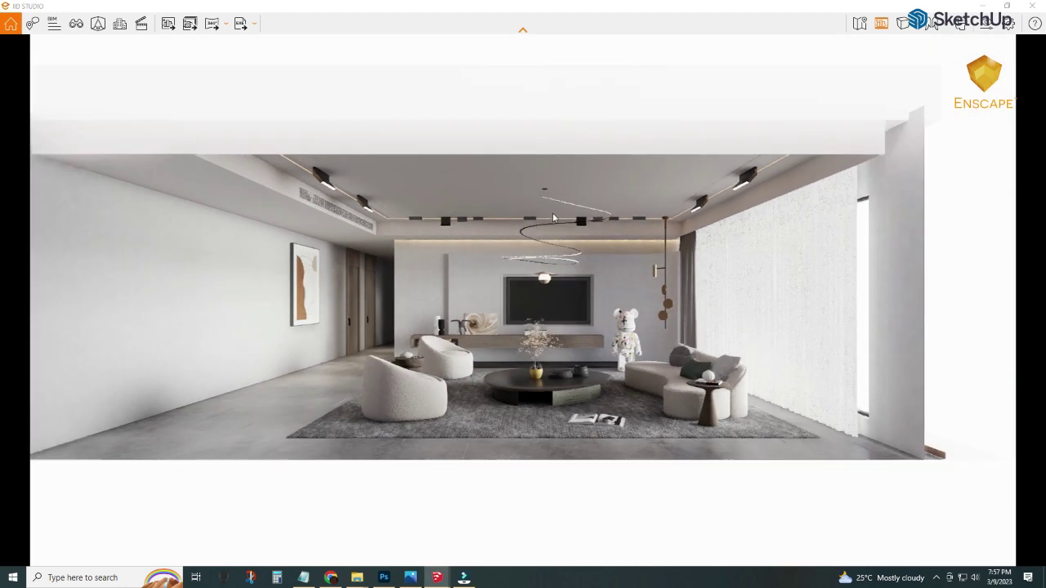
pyautogui.moveTo(456, 313); pyautogui.dragTo(397, 311)
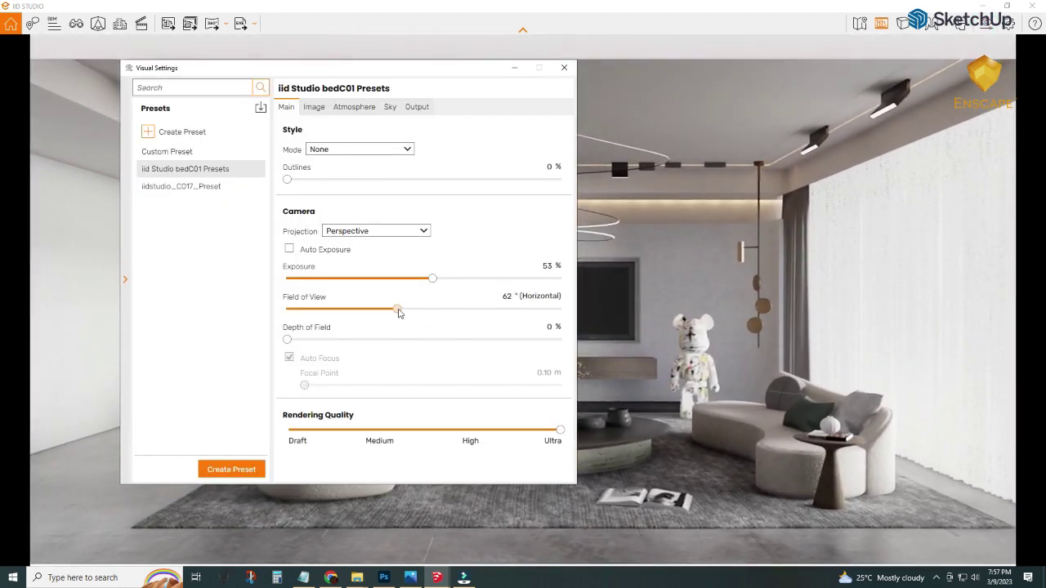
pyautogui.click(564, 68)
# Step: Shift the camera slightly sideways and save the render as a PNG screenshot
pyautogui.press('d')
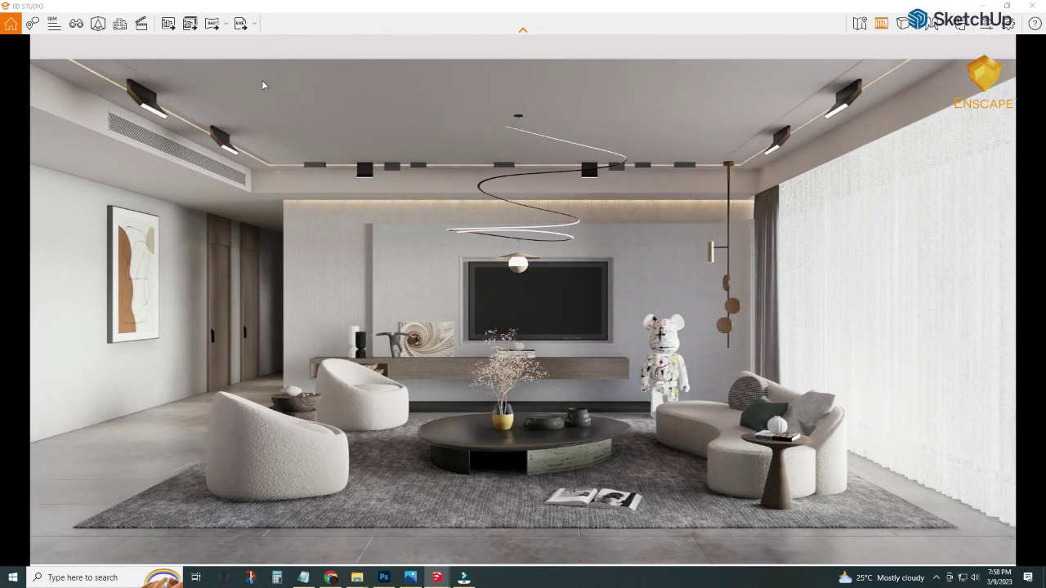
pyautogui.click(168, 23)
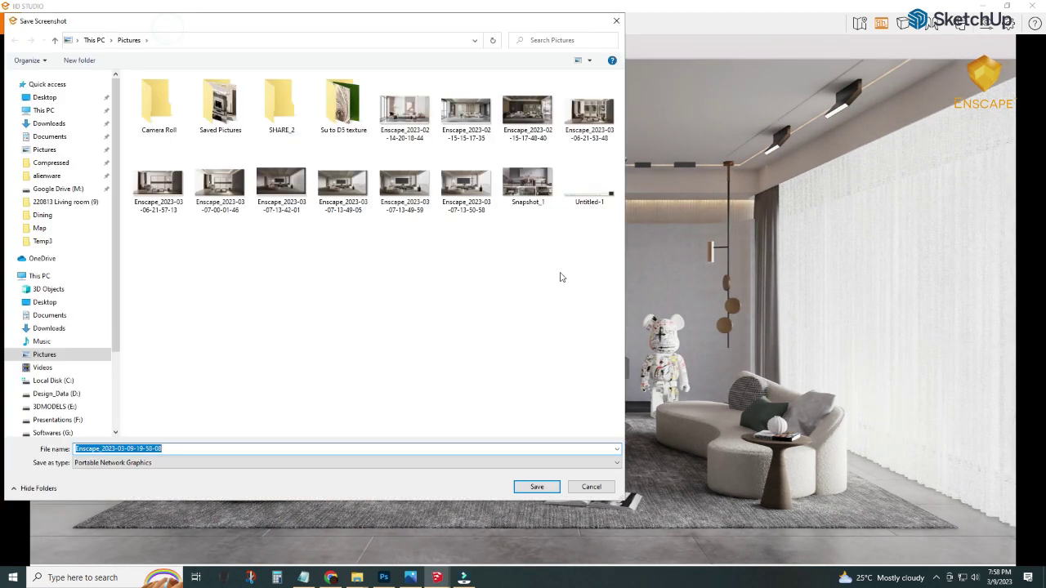
pyautogui.click(537, 488)
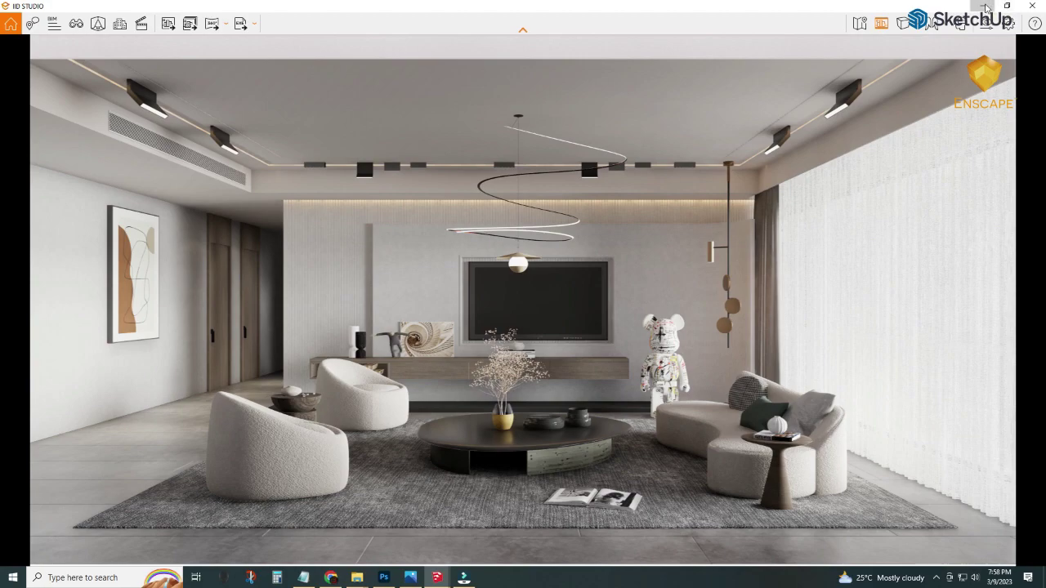
# Step: Orbit to the ceiling above the TV wall and select the orange trim strip
pyautogui.click(987, 9)
pyautogui.moveTo(352, 270); pyautogui.dragTo(318, 237, button='middle')
pyautogui.scroll(3, 319, 239)
pyautogui.scroll(4, 318, 238)
pyautogui.click(403, 256)
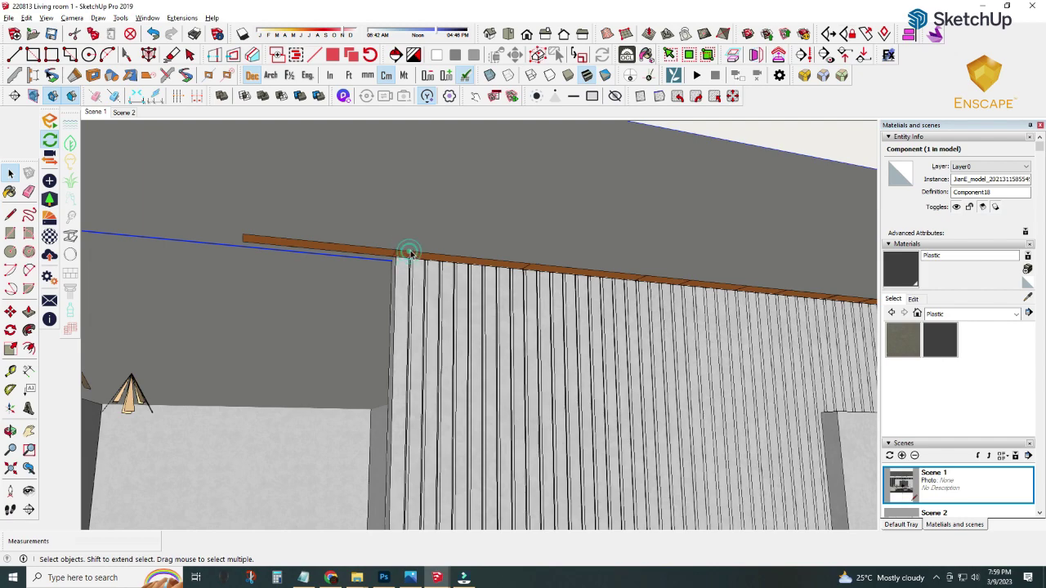
pyautogui.click(441, 376)
pyautogui.scroll(3, 408, 234)
pyautogui.scroll(2, 397, 252)
pyautogui.click(398, 253)
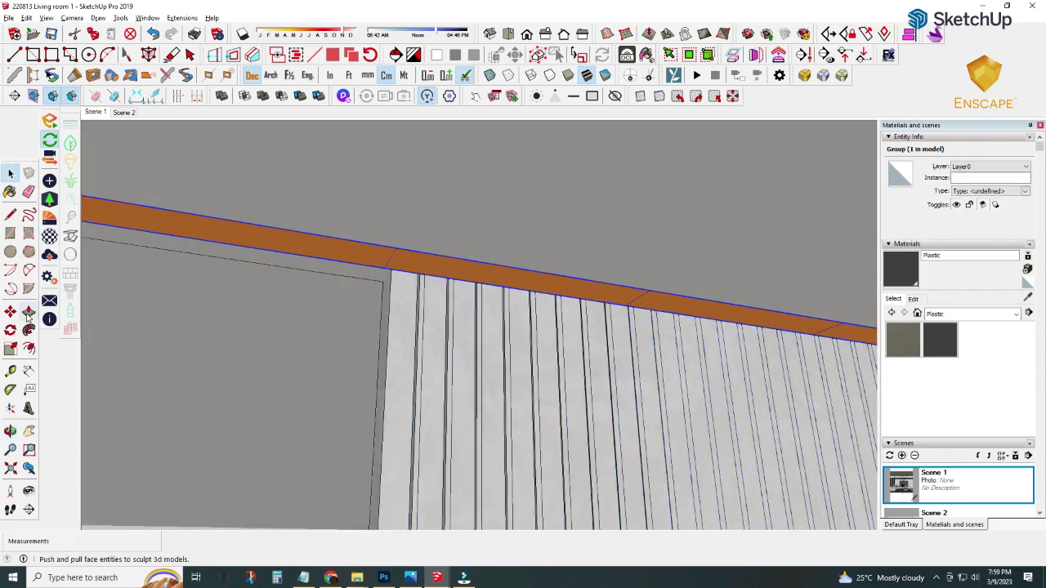
# Step: Copy the trim strip under the floating TV shelf, nudge it 5 cm, and view the render
pyautogui.click(10, 312)
pyautogui.click(391, 250)
pyautogui.press('ctrl')
pyautogui.moveTo(397, 245)
pyautogui.mouseDown(button='middle')
pyautogui.moveTo(381, 253)
pyautogui.moveTo(410, 371)
pyautogui.moveTo(351, 245)
pyautogui.moveTo(305, 354)
pyautogui.moveTo(386, 490)
pyautogui.moveTo(379, 474)
pyautogui.moveTo(450, 409)
pyautogui.moveTo(322, 455)
pyautogui.mouseUp(button='middle')
pyautogui.click(321, 456)
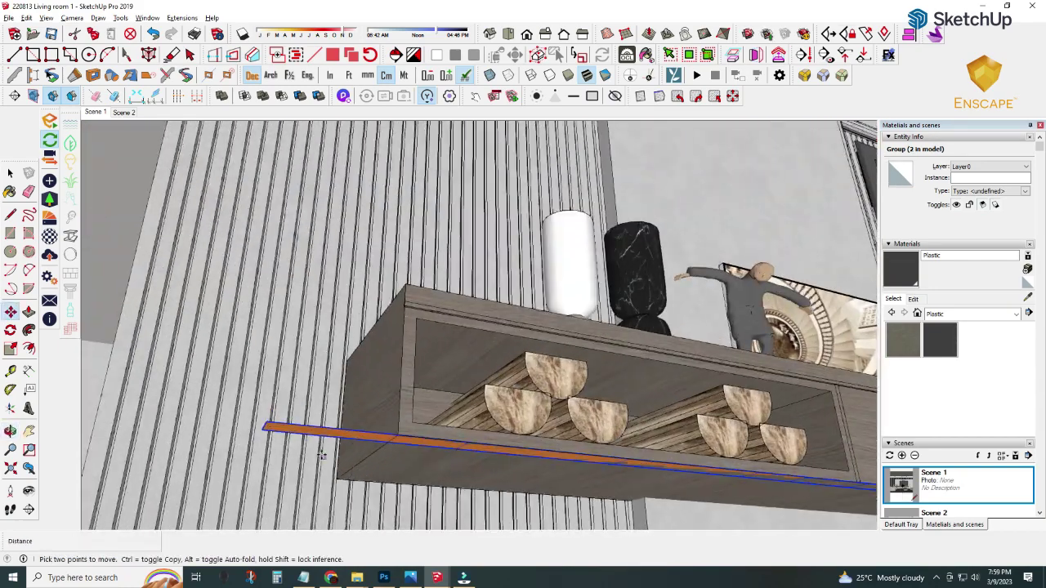
pyautogui.moveTo(276, 479)
pyautogui.mouseDown(button='middle')
pyautogui.moveTo(580, 495)
pyautogui.moveTo(441, 433)
pyautogui.mouseUp(button='middle')
pyautogui.scroll(5, 438, 438)
pyautogui.scroll(1, 444, 420)
pyautogui.click(443, 420)
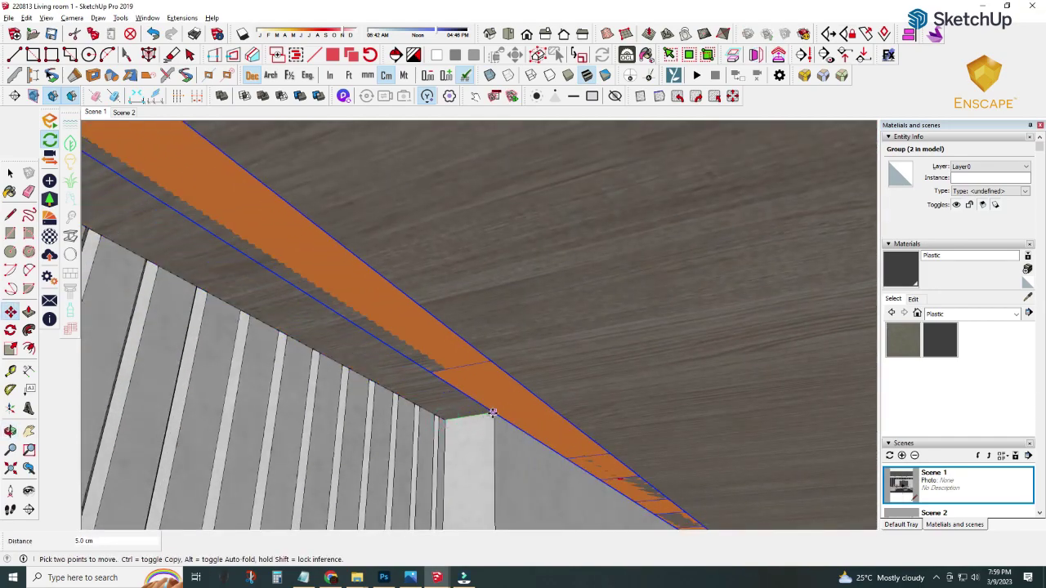
pyautogui.press('space')
pyautogui.scroll(-5, 317, 334)
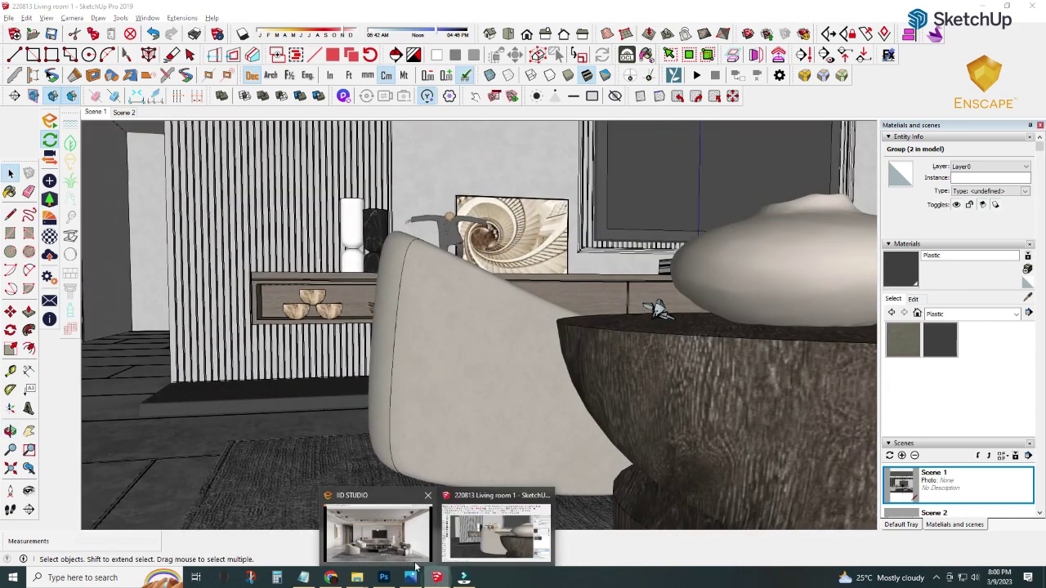
pyautogui.click(454, 486)
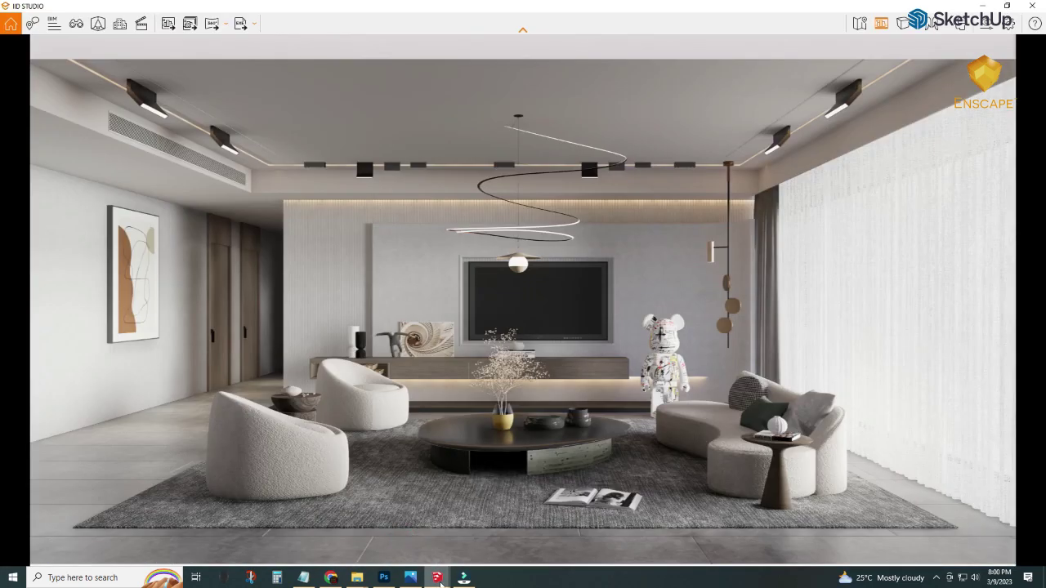
pyautogui.moveTo(436, 578)
pyautogui.click(490, 523)
pyautogui.moveTo(491, 523)
pyautogui.mouseDown(button='middle')
pyautogui.moveTo(312, 409)
pyautogui.moveTo(467, 340)
pyautogui.moveTo(250, 373)
pyautogui.moveTo(362, 376)
pyautogui.mouseUp(button='middle')
pyautogui.doubleClick(448, 344)
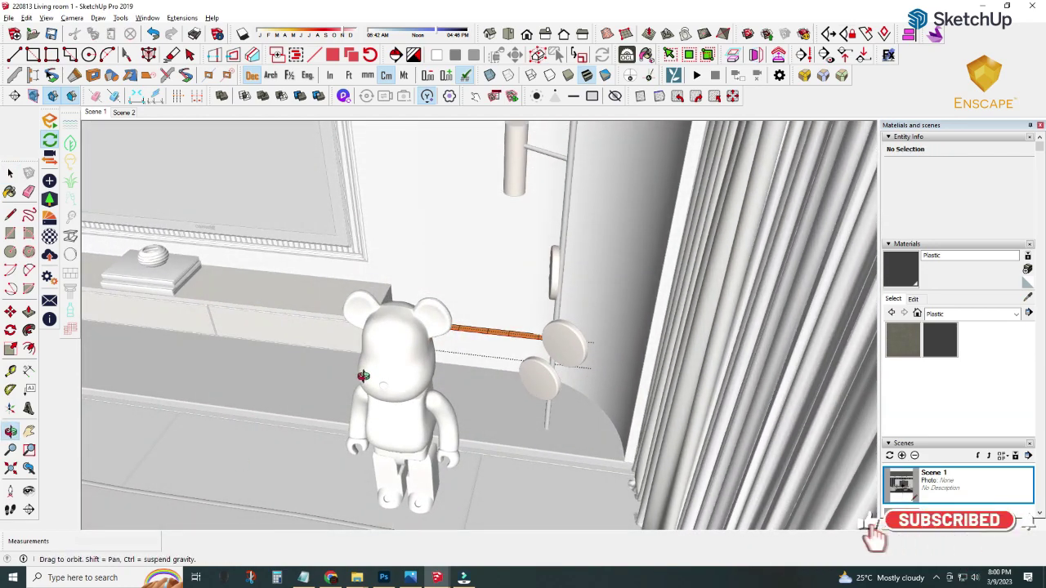
pyautogui.scroll(5, 363, 376)
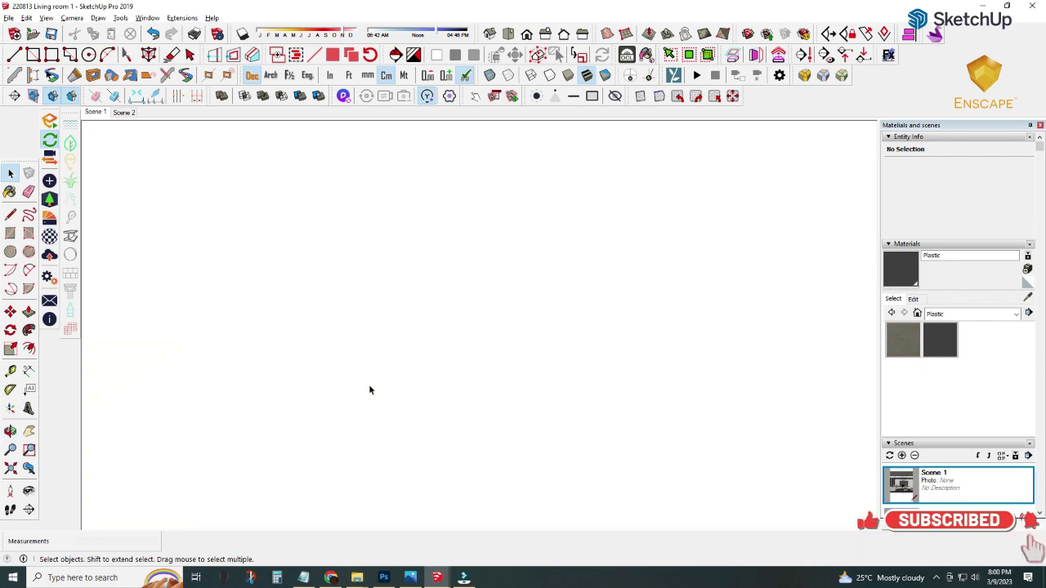
pyautogui.scroll(-5, 369, 384)
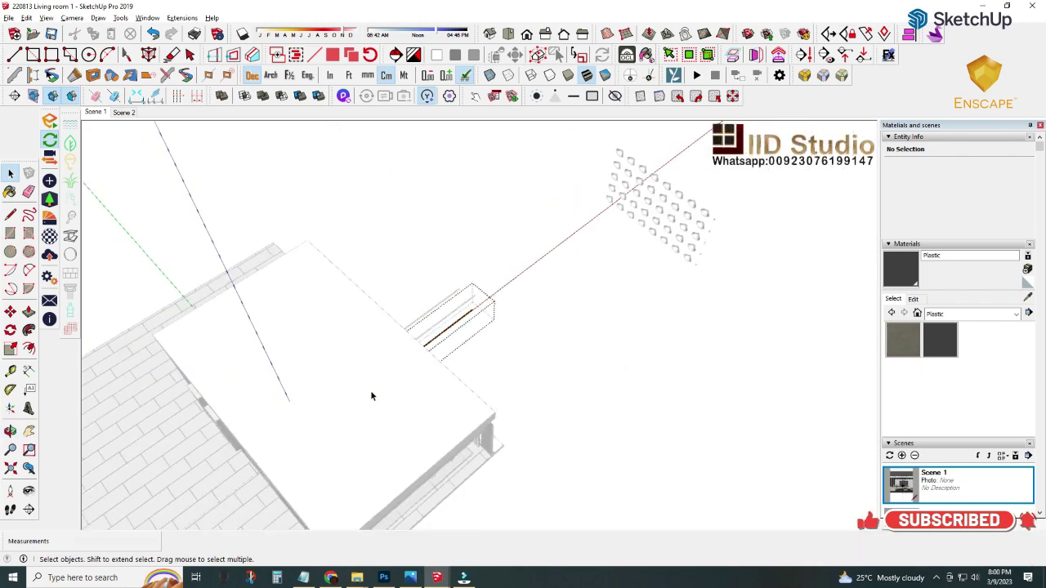
pyautogui.moveTo(370, 390); pyautogui.dragTo(631, 318, button='middle')
pyautogui.click(450, 401)
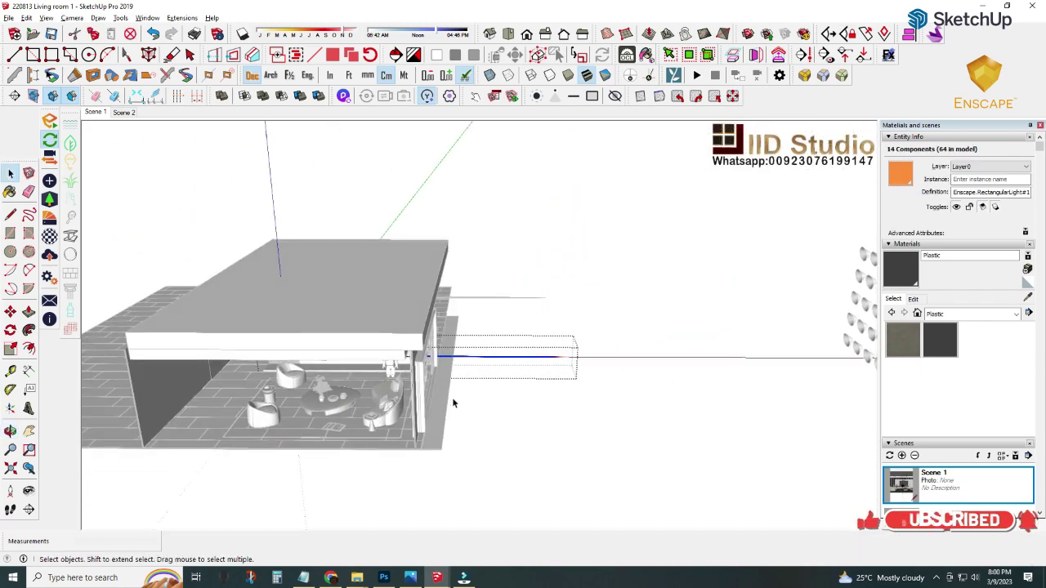
pyautogui.moveTo(451, 400); pyautogui.dragTo(412, 375, button='middle')
pyautogui.moveTo(413, 367)
pyautogui.mouseDown(button='middle')
pyautogui.moveTo(528, 374)
pyautogui.moveTo(461, 375)
pyautogui.moveTo(485, 313)
pyautogui.mouseUp(button='middle')
pyautogui.click(445, 523)
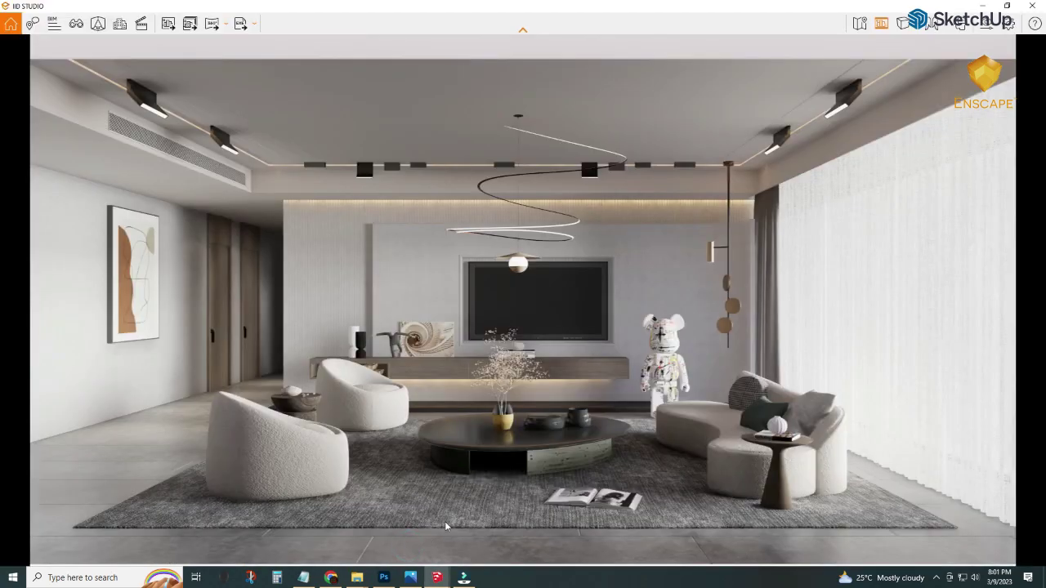
# Step: Open the group under the TV console and select the strip light beneath the box
pyautogui.moveTo(464, 577)
pyautogui.click(496, 533)
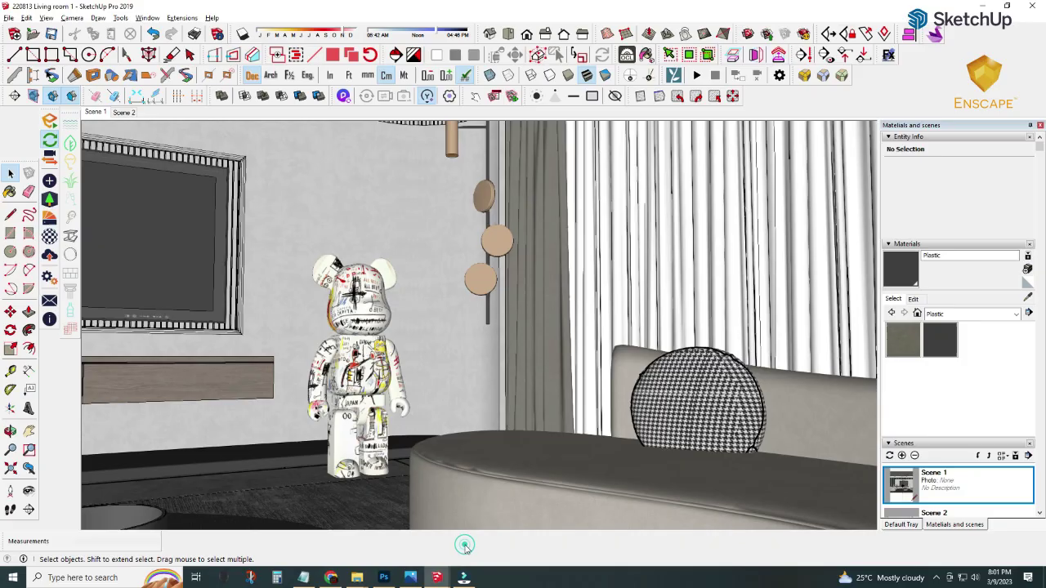
pyautogui.moveTo(327, 384); pyautogui.dragTo(226, 391, button='middle')
pyautogui.scroll(3, 245, 367)
pyautogui.scroll(3, 265, 344)
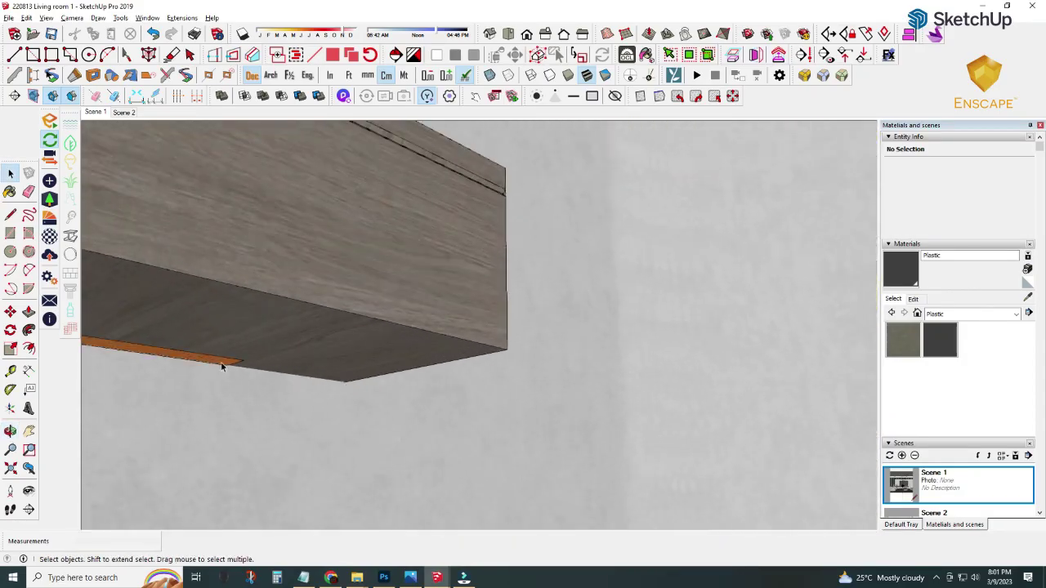
pyautogui.click(236, 364)
pyautogui.doubleClick(236, 365)
pyautogui.scroll(-3, 358, 380)
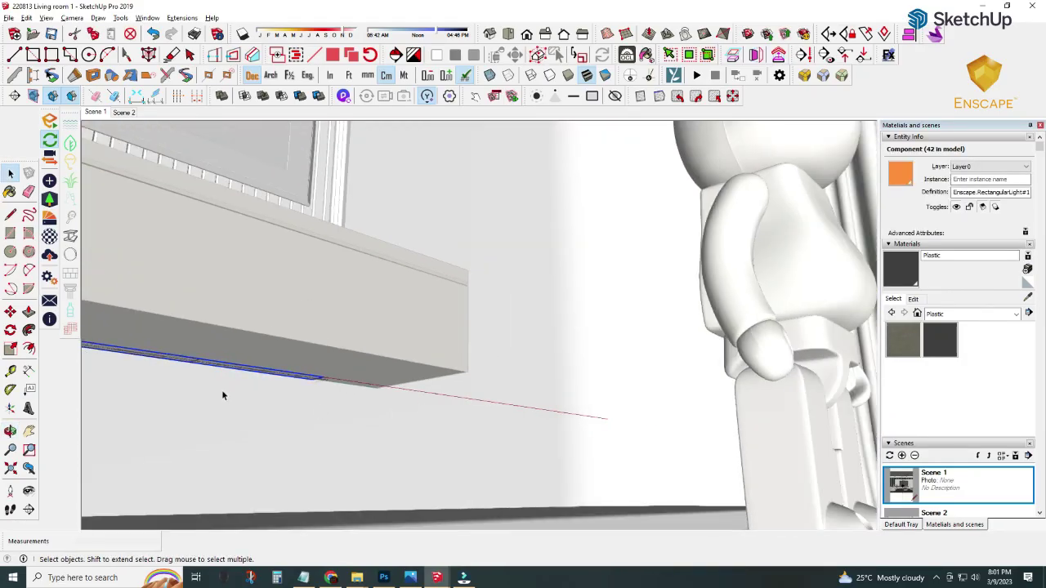
pyautogui.press('m')
pyautogui.scroll(-2, 261, 362)
pyautogui.scroll(3, 462, 343)
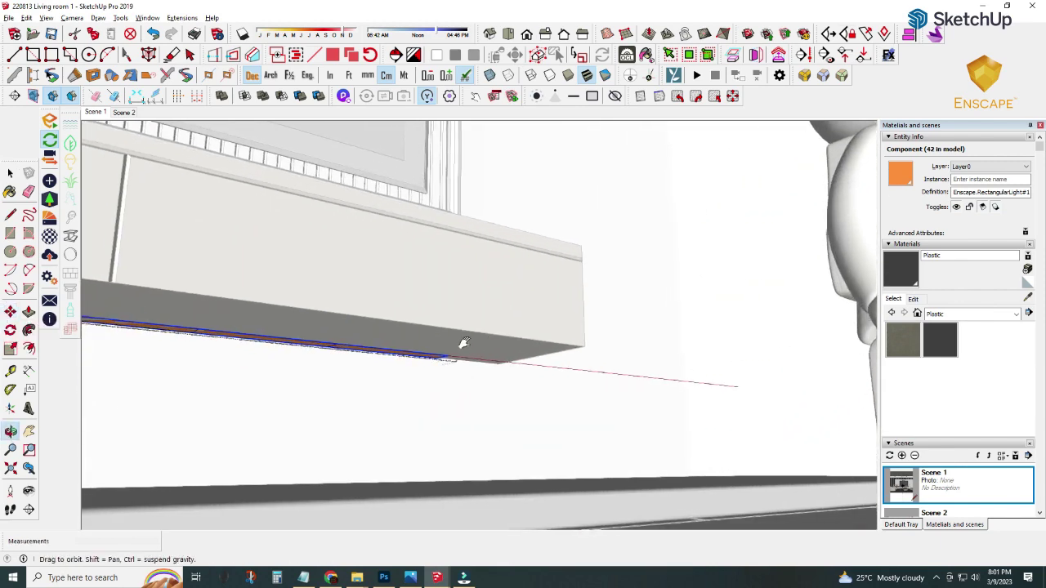
pyautogui.scroll(2, 492, 349)
pyautogui.press('space')
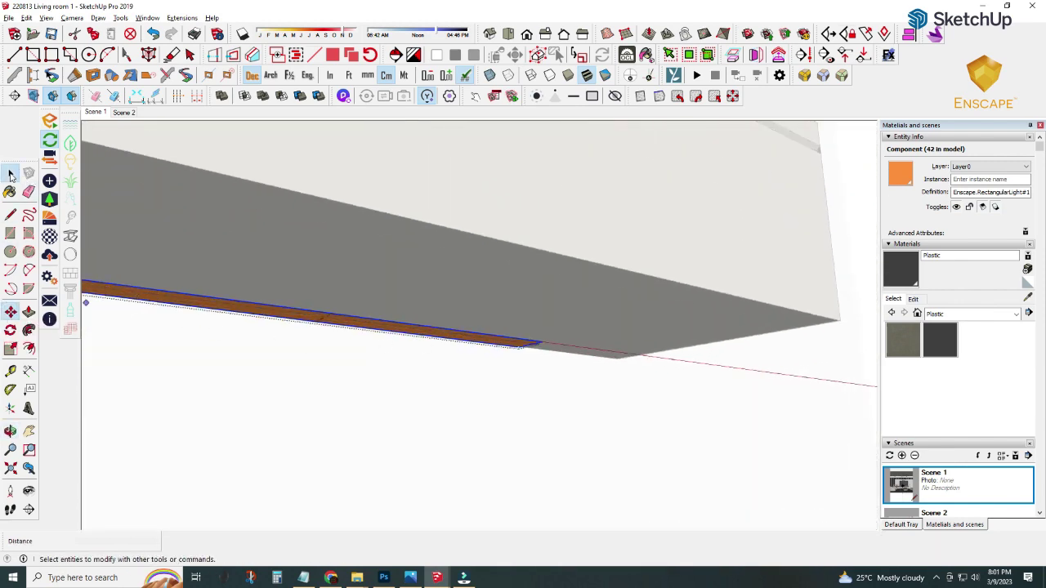
pyautogui.click(257, 311)
pyautogui.click(327, 322)
# Step: Copy the strip light along the box's bottom edge to the end of the previous strip
pyautogui.press('b')
pyautogui.moveTo(327, 322); pyautogui.dragTo(534, 337, button='middle')
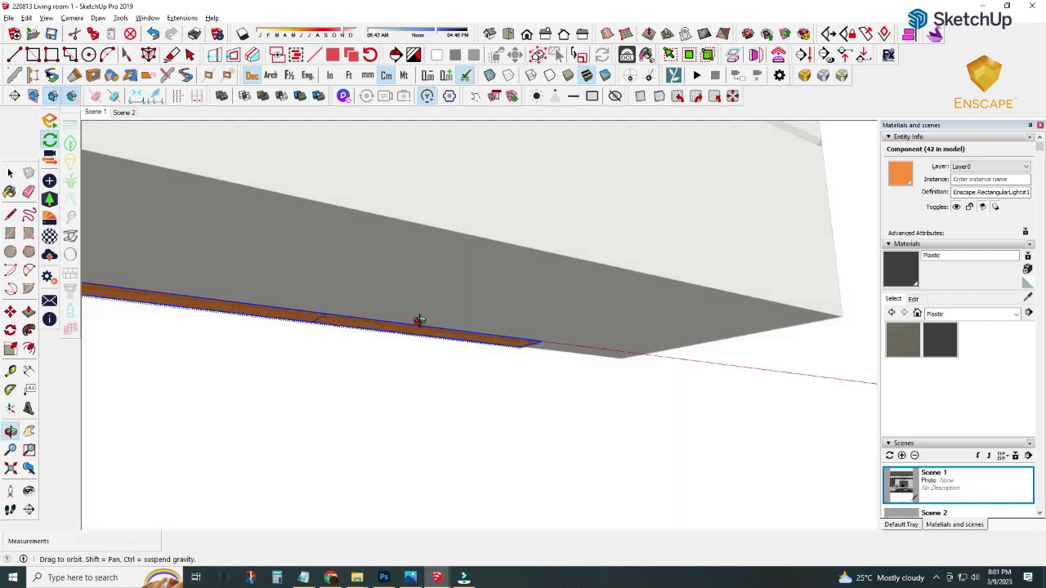
pyautogui.press('m')
pyautogui.keyDown('ctrl'); pyautogui.click(531, 336); pyautogui.keyUp('ctrl')
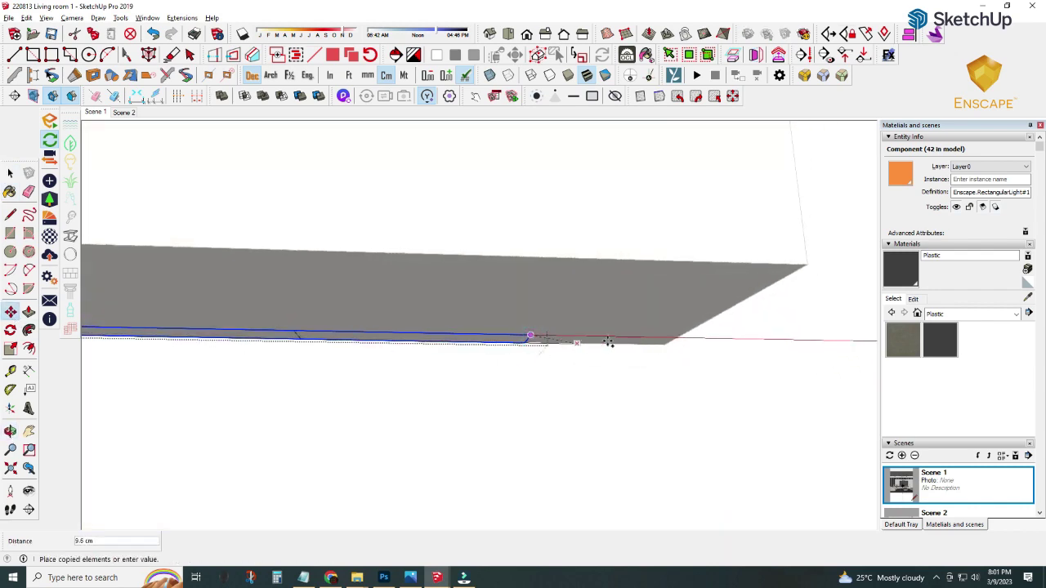
pyautogui.click(677, 337)
pyautogui.press('space')
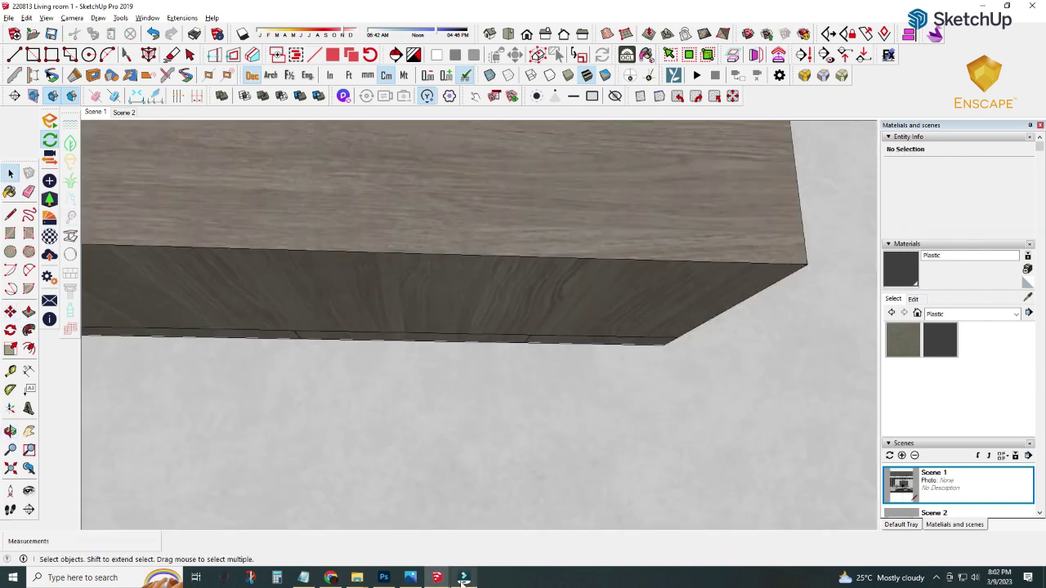
pyautogui.click(378, 519)
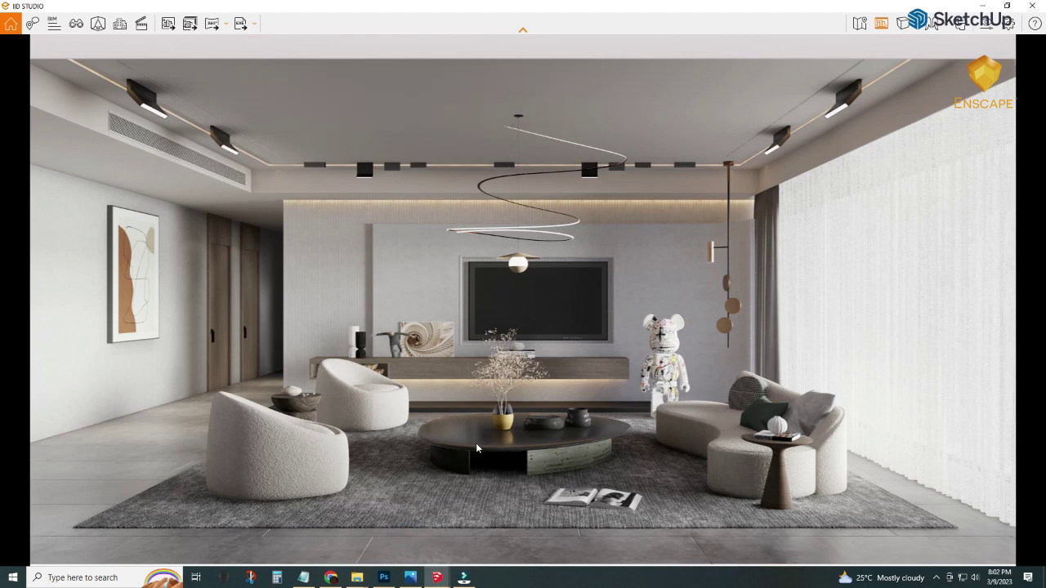
# Step: Copy the strip light once more further along the box edge, then view the Enscape render
pyautogui.moveTo(437, 578)
pyautogui.click(498, 532)
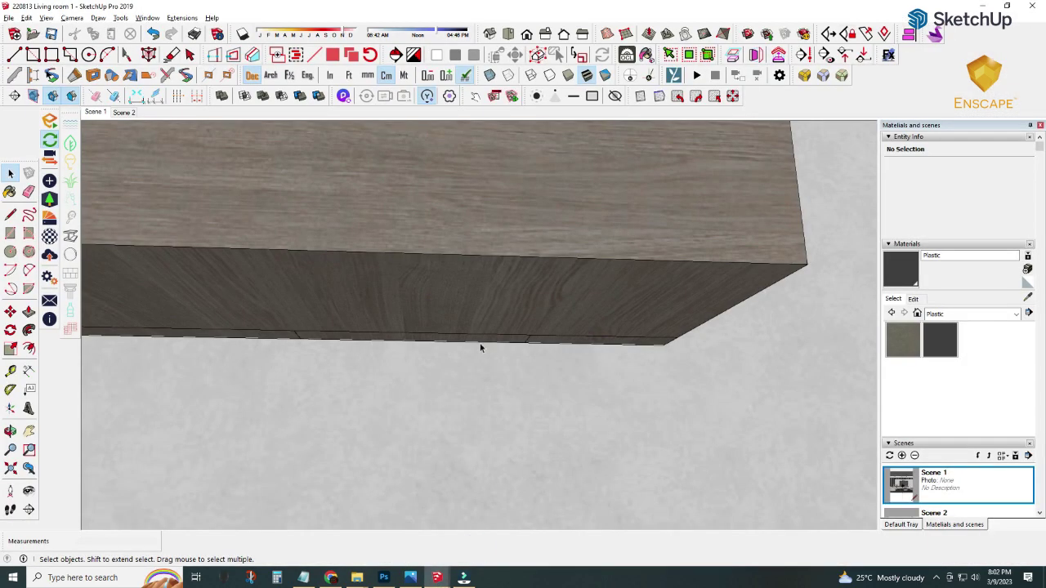
pyautogui.moveTo(480, 348); pyautogui.dragTo(436, 290, button='middle')
pyautogui.click(304, 348)
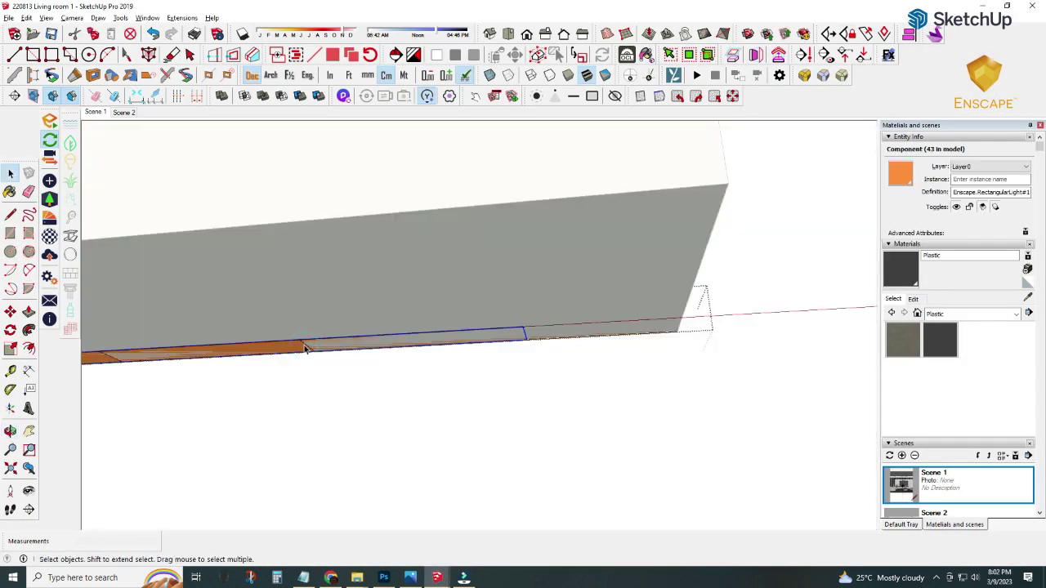
pyautogui.press('m')
pyautogui.moveTo(472, 360); pyautogui.dragTo(347, 331, button='middle')
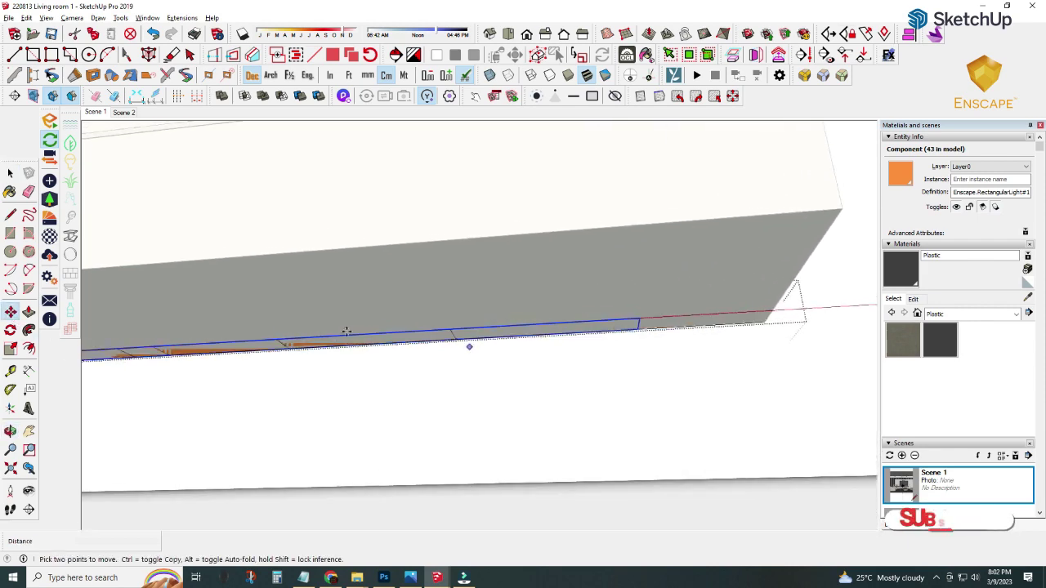
pyautogui.click(261, 337)
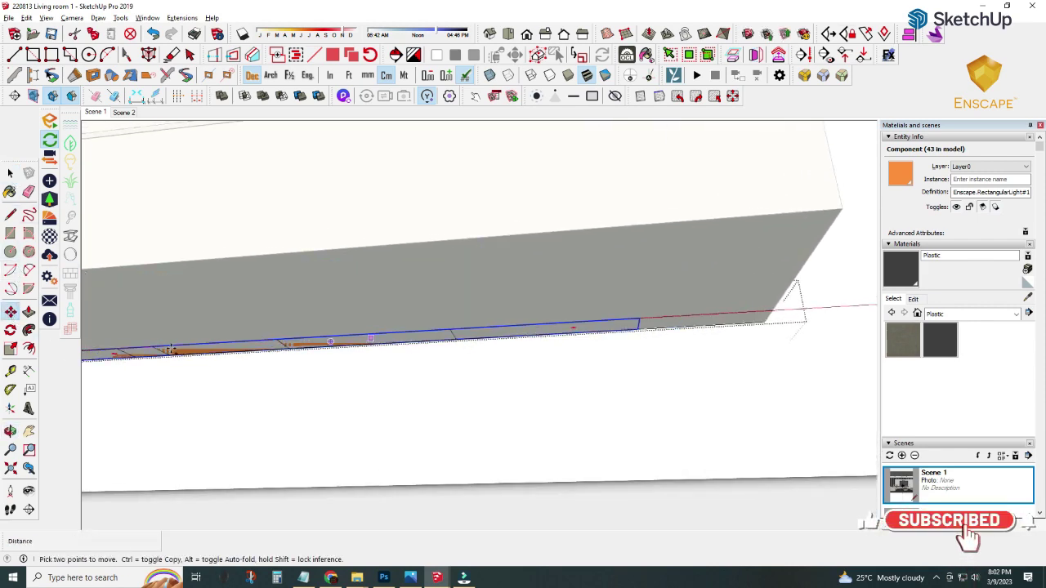
pyautogui.click(769, 314)
pyautogui.moveTo(438, 577)
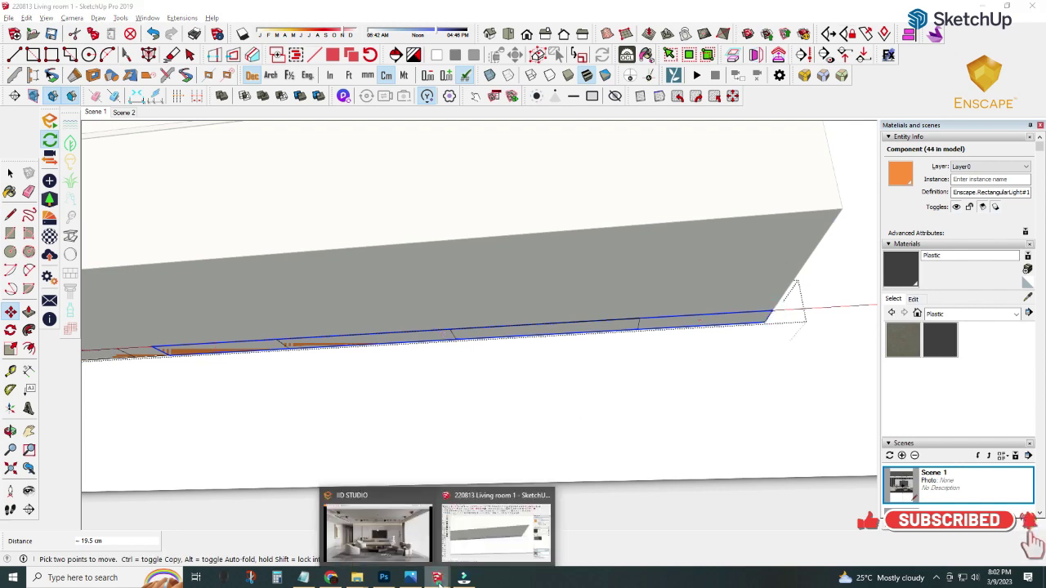
pyautogui.click(376, 530)
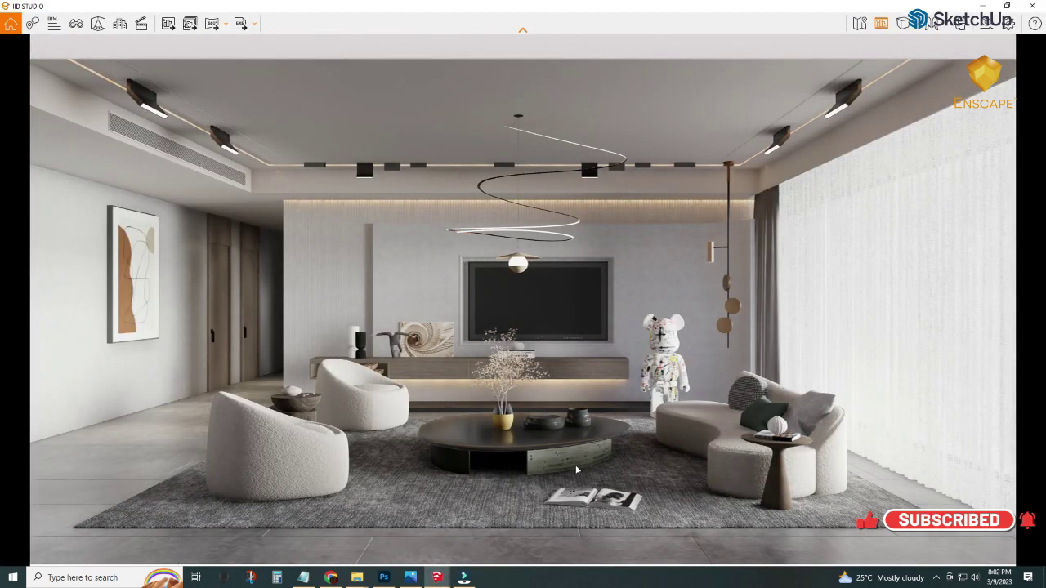
pyautogui.moveTo(437, 578)
pyautogui.click(484, 548)
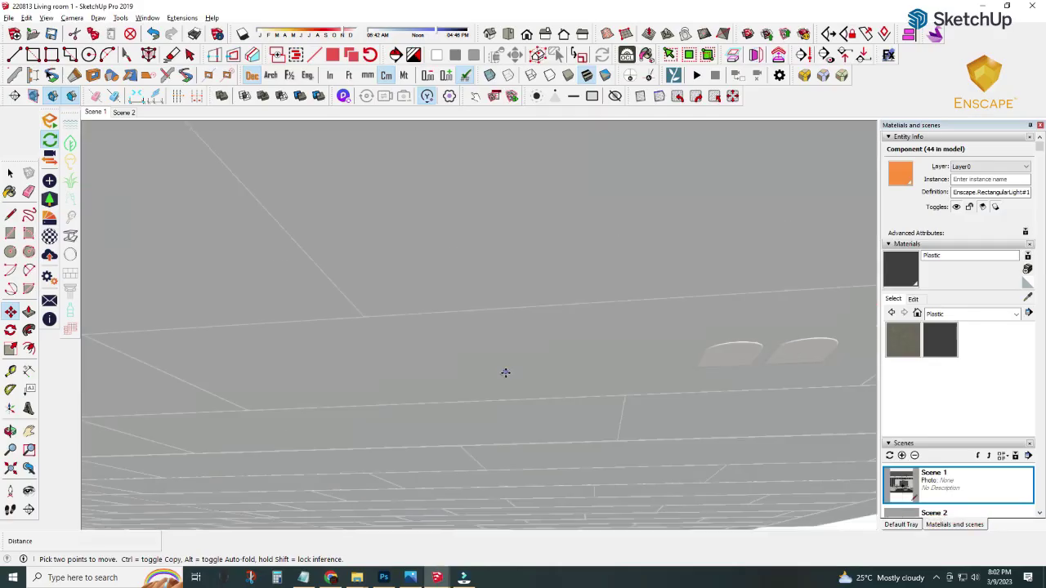
pyautogui.scroll(-10, 499, 380)
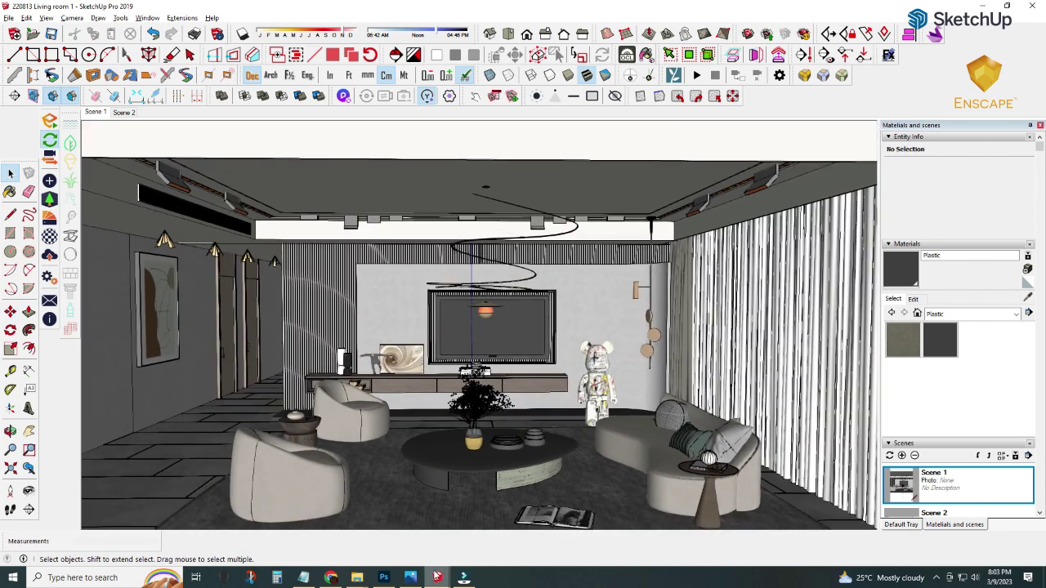
pyautogui.click(424, 525)
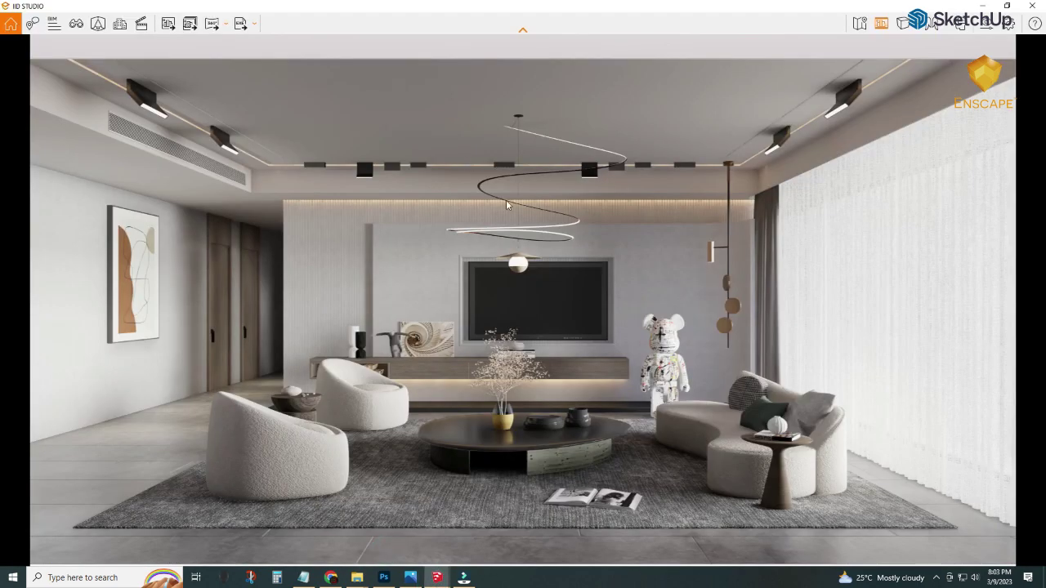
# Step: Save an Enscape screenshot as PNG in Pictures with the default file name
pyautogui.click(169, 22)
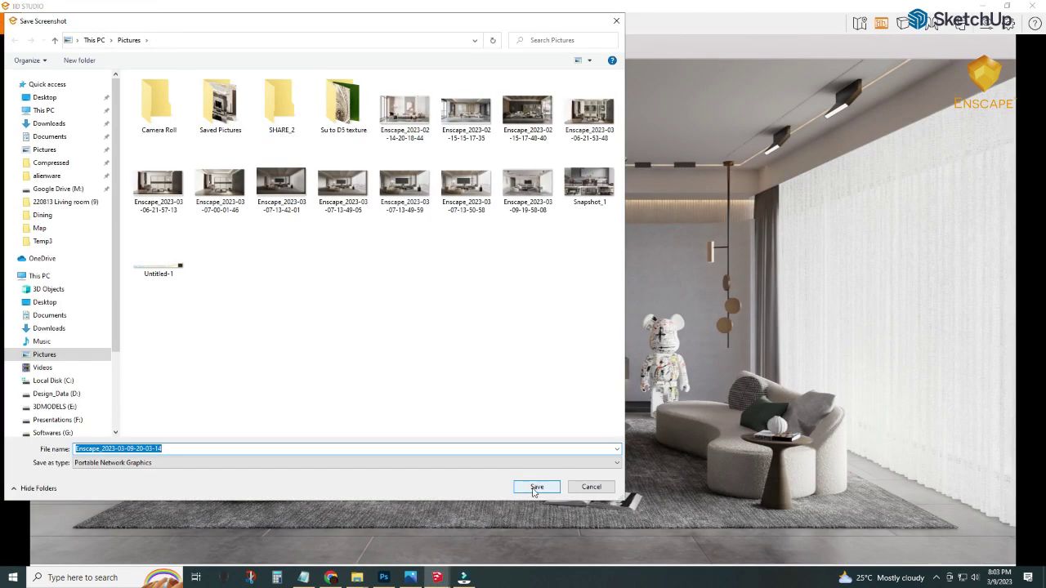
pyautogui.click(546, 490)
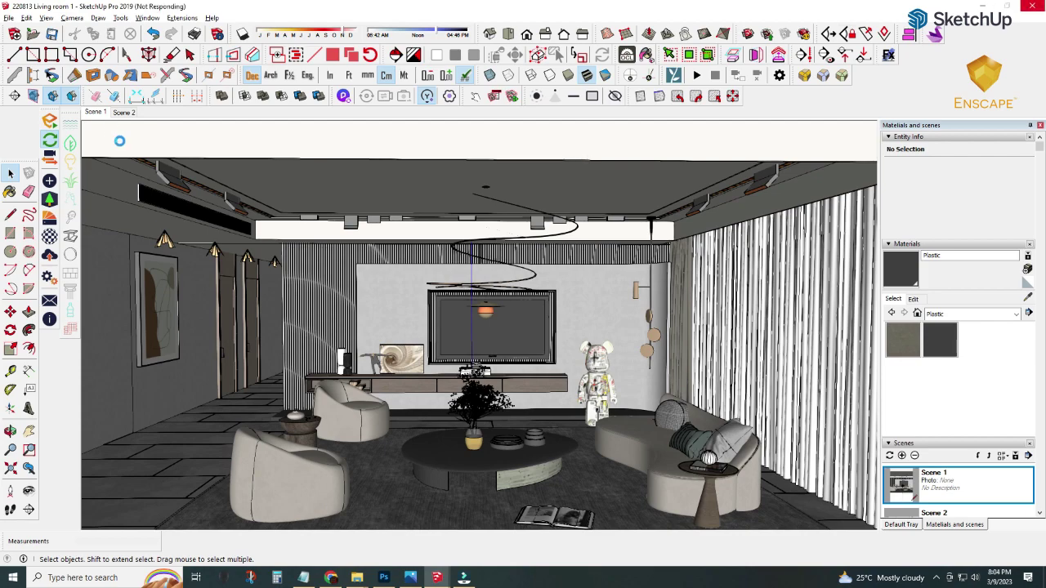
# Step: Open the slatted wall panel, select all its slats and paint them with the first Plastic material
pyautogui.scroll(3, 242, 275)
pyautogui.scroll(3, 242, 276)
pyautogui.scroll(2, 367, 311)
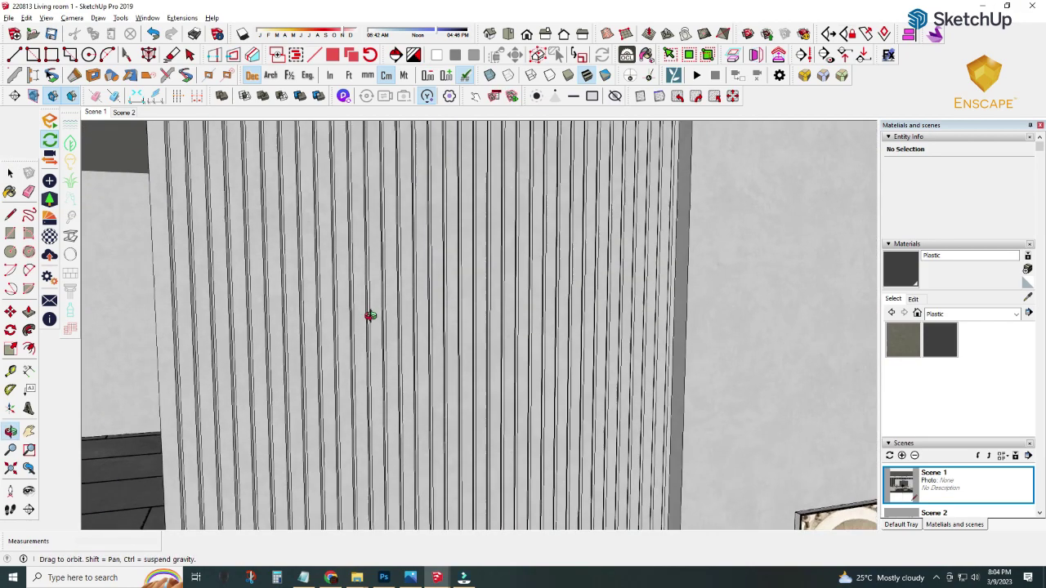
pyautogui.click(333, 273)
pyautogui.tripleClick(327, 268)
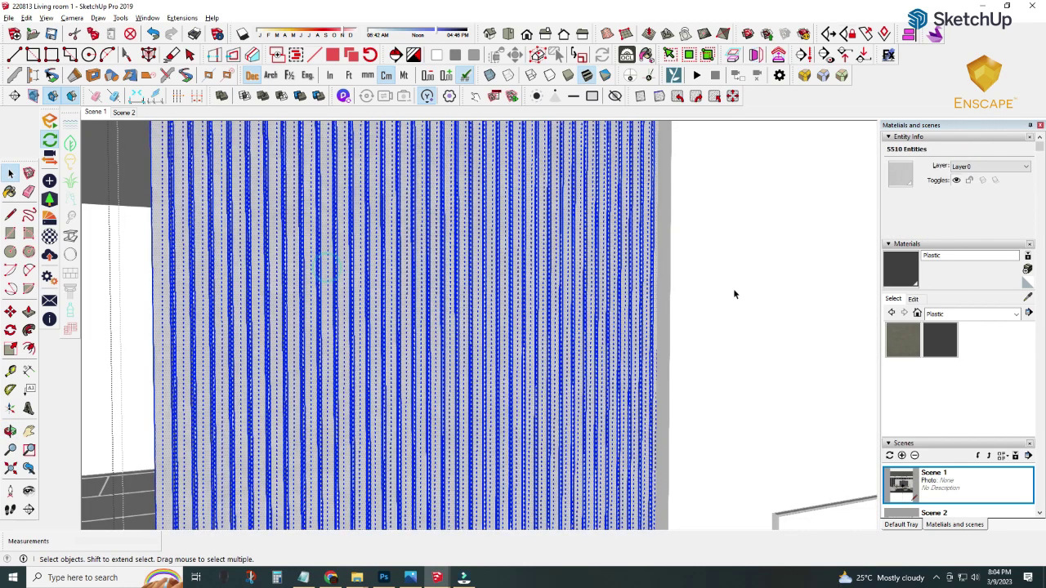
pyautogui.click(936, 316)
pyautogui.click(899, 337)
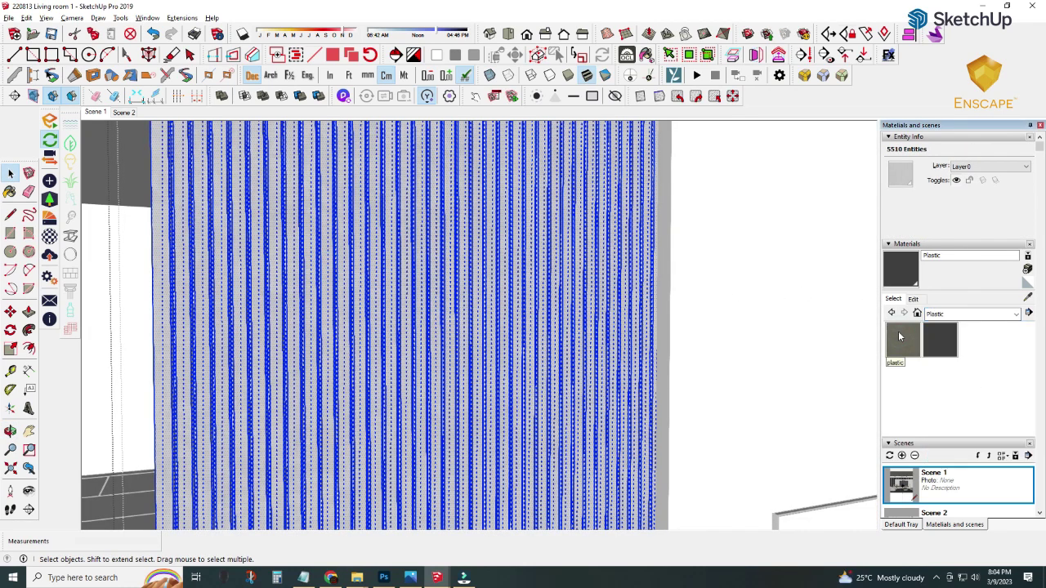
pyautogui.click(903, 339)
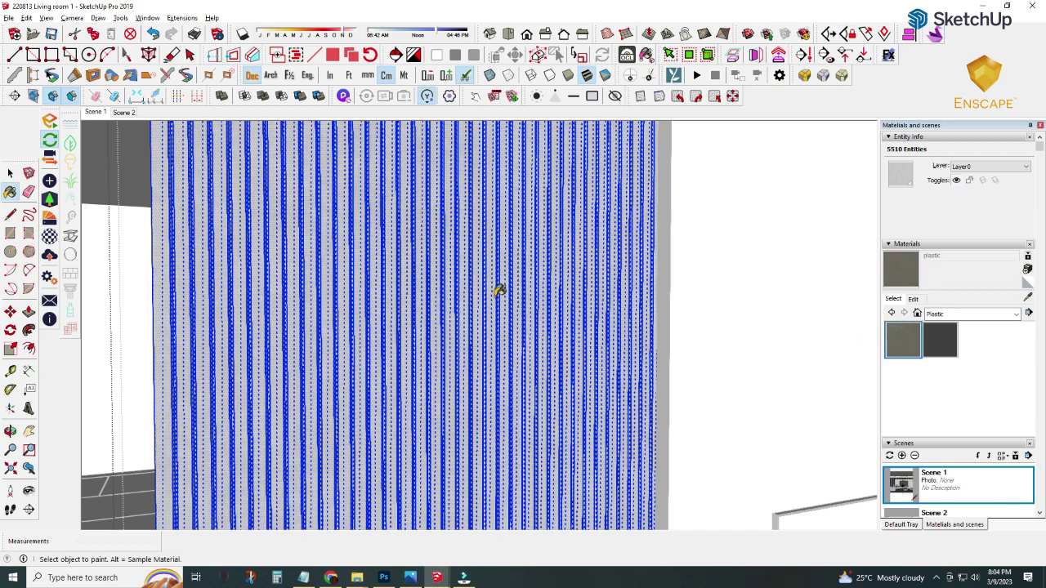
pyautogui.click(498, 290)
# Step: Close the wall panel component in SketchUp
pyautogui.click(391, 549)
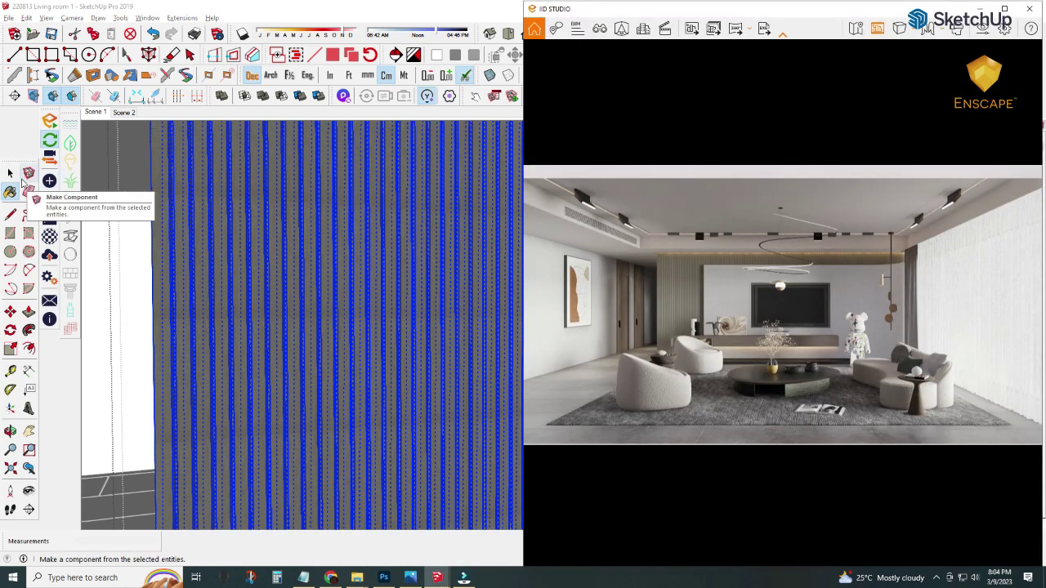
pyautogui.click(10, 172)
pyautogui.rightClick(105, 219)
pyautogui.click(138, 222)
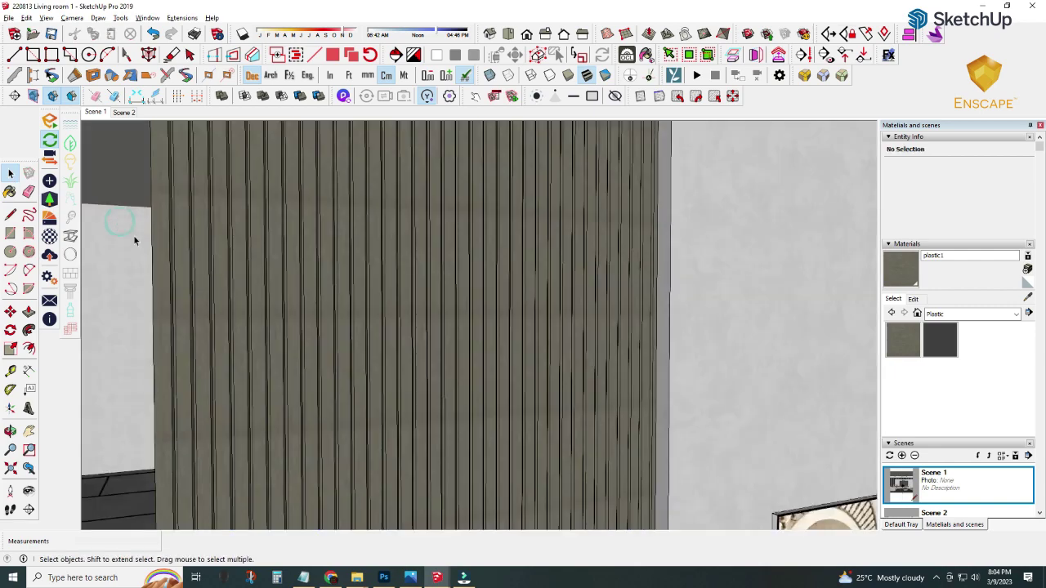
# Step: Maximize the Enscape window and save a screenshot showing the grey slatted wall
pyautogui.click(387, 544)
pyautogui.click(1004, 8)
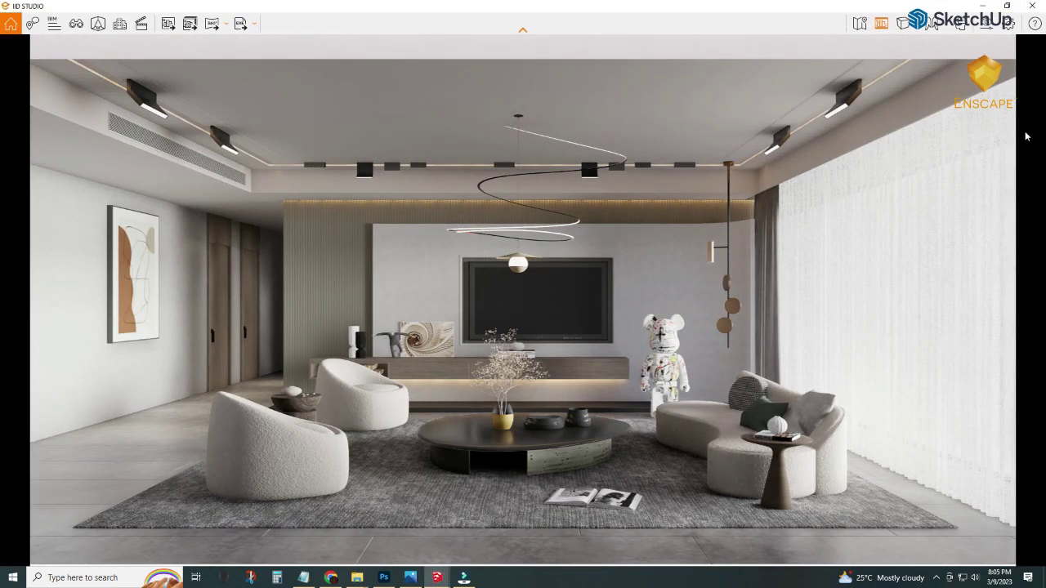
pyautogui.scroll(5, 266, 261)
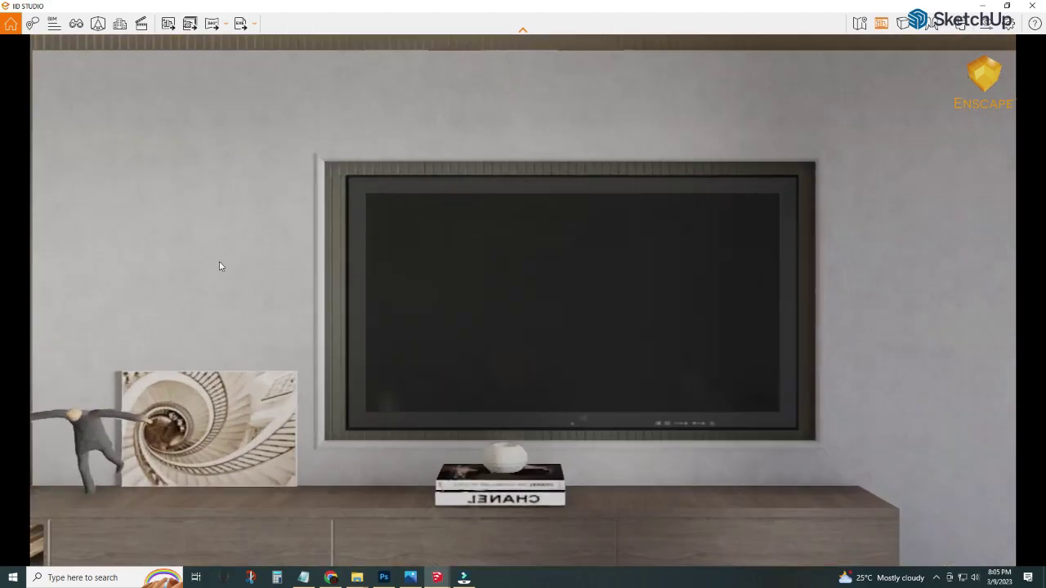
pyautogui.scroll(-2, 220, 262)
pyautogui.scroll(-3, 219, 262)
pyautogui.scroll(-1, 219, 262)
pyautogui.scroll(-1, 220, 261)
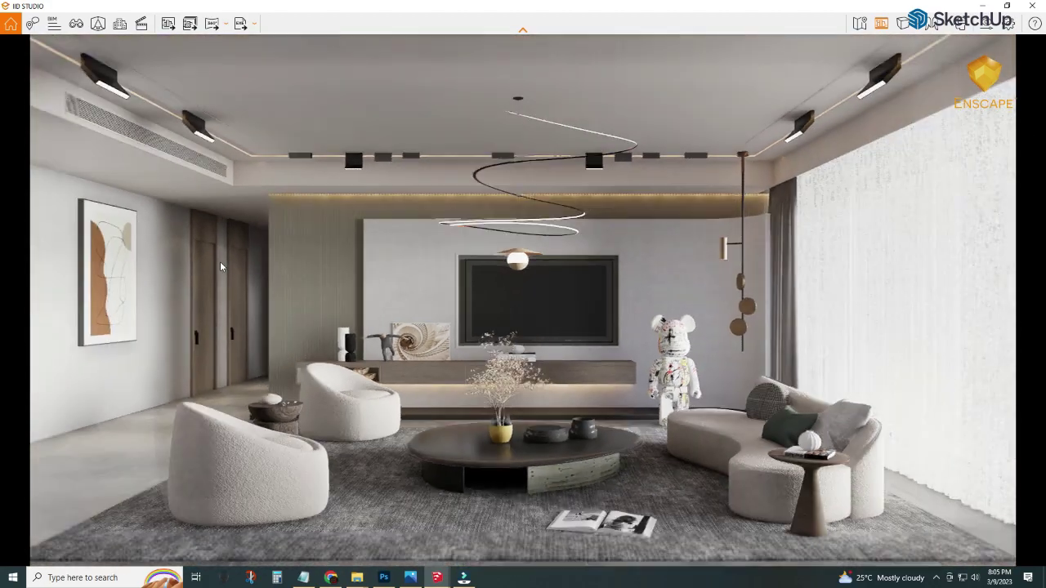
pyautogui.scroll(-1, 220, 261)
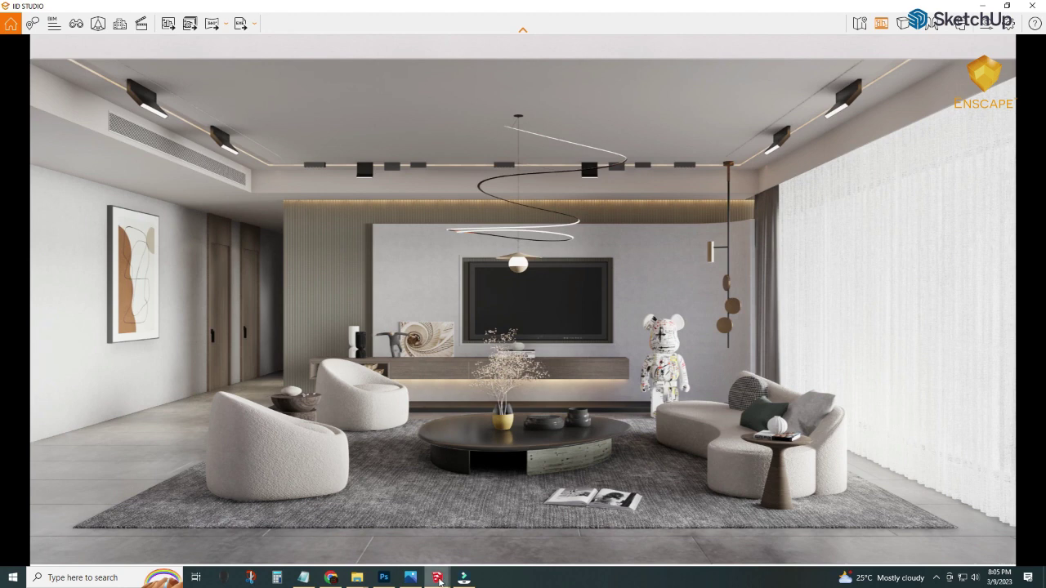
pyautogui.click(491, 531)
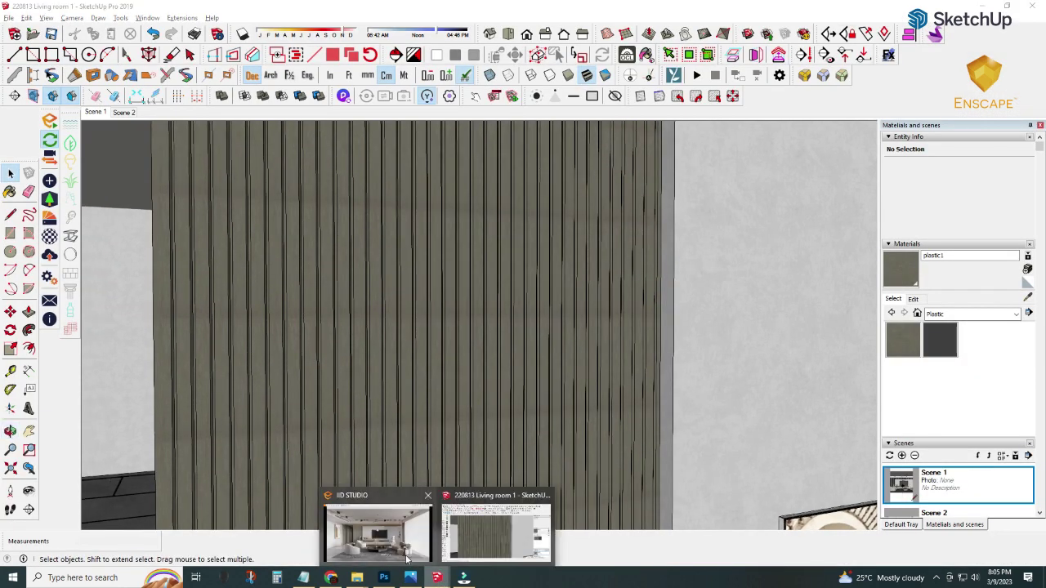
pyautogui.click(406, 558)
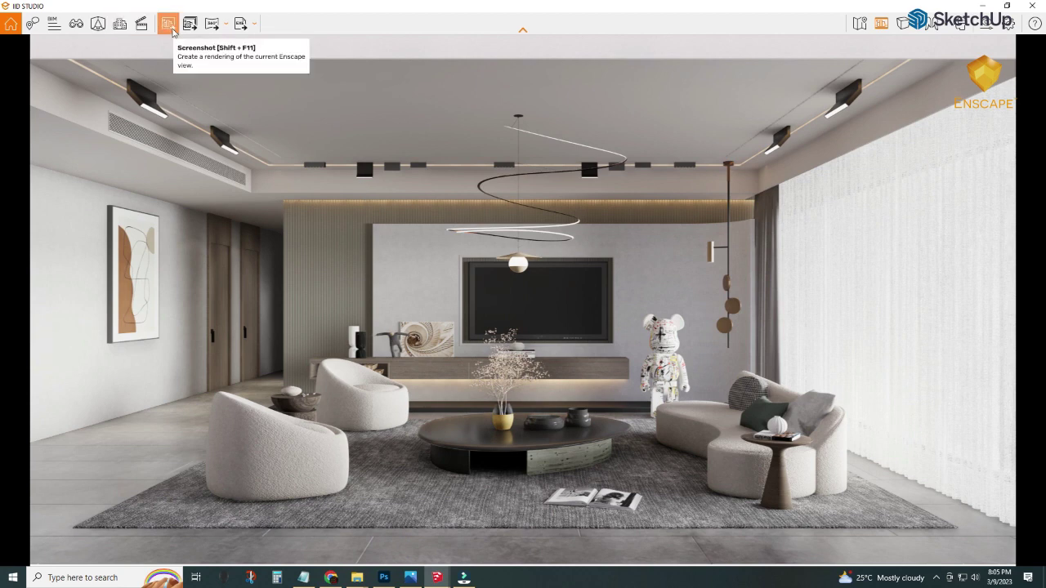
pyautogui.click(142, 23)
pyautogui.click(542, 487)
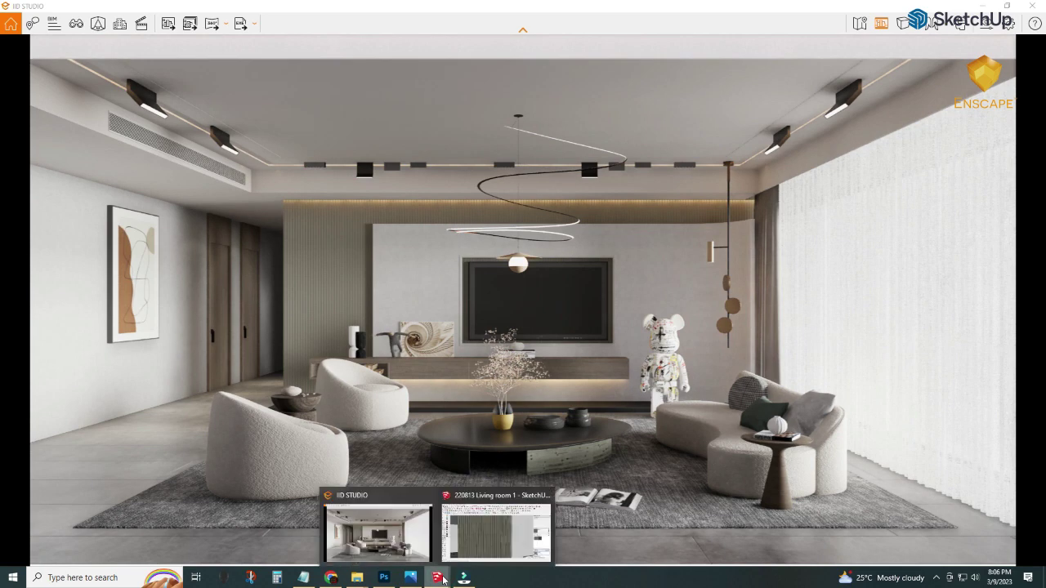
# Step: Turn off Use texture image for the panel material in the Materials Edit tab
pyautogui.click(476, 554)
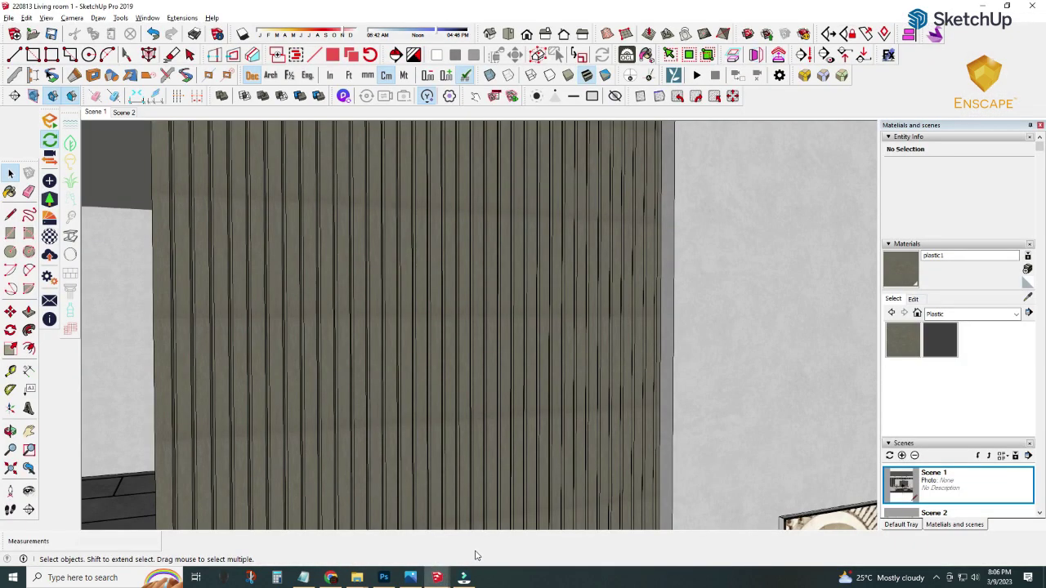
pyautogui.click(913, 299)
pyautogui.click(978, 416)
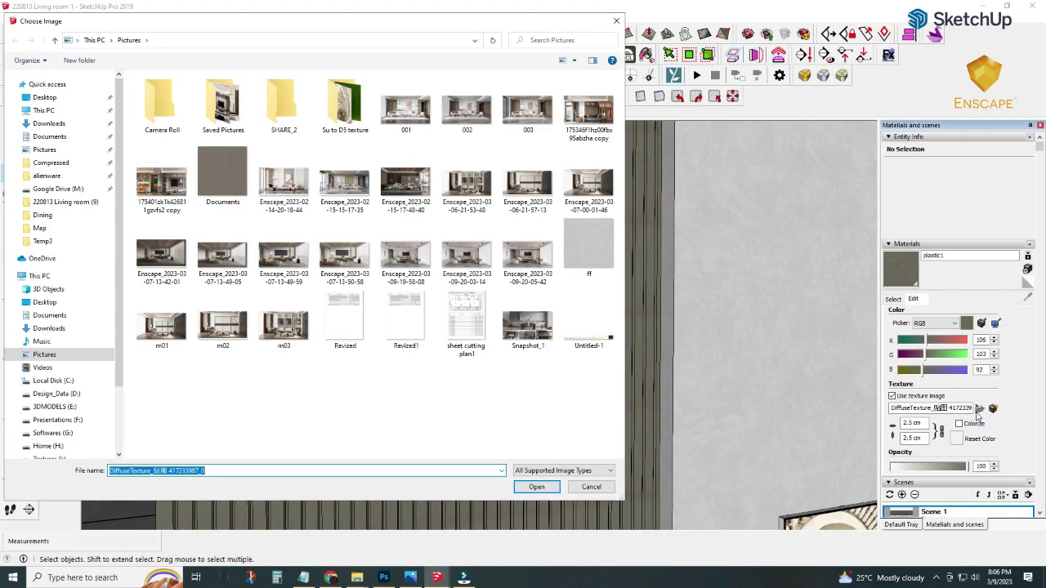
pyautogui.press('Return')
pyautogui.click(893, 397)
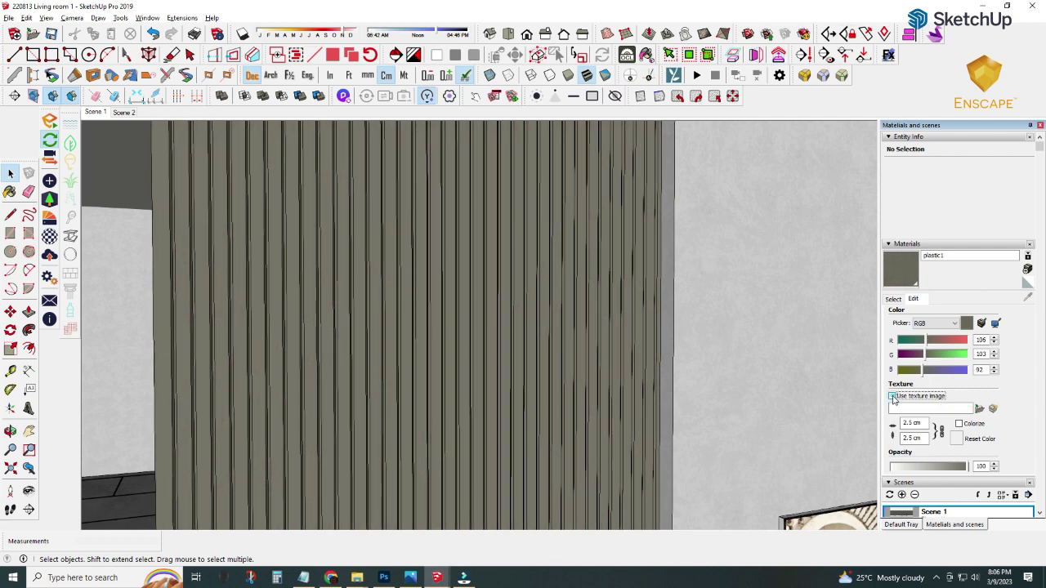
# Step: Try colours for the panel material, including a purplish grey and RGB values of 255
pyautogui.click(893, 300)
pyautogui.click(913, 299)
pyautogui.click(926, 341)
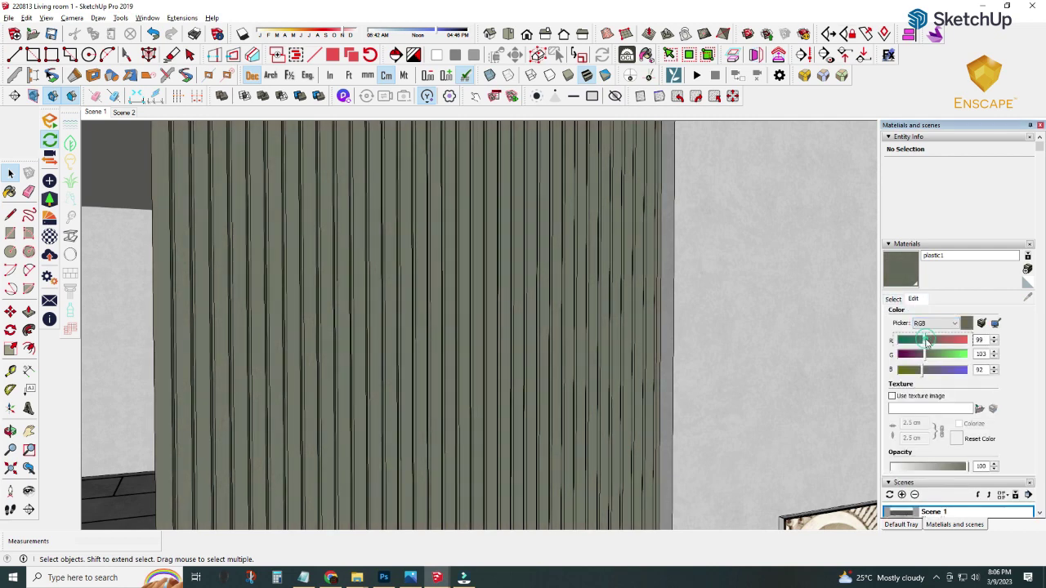
pyautogui.click(942, 344)
pyautogui.click(933, 324)
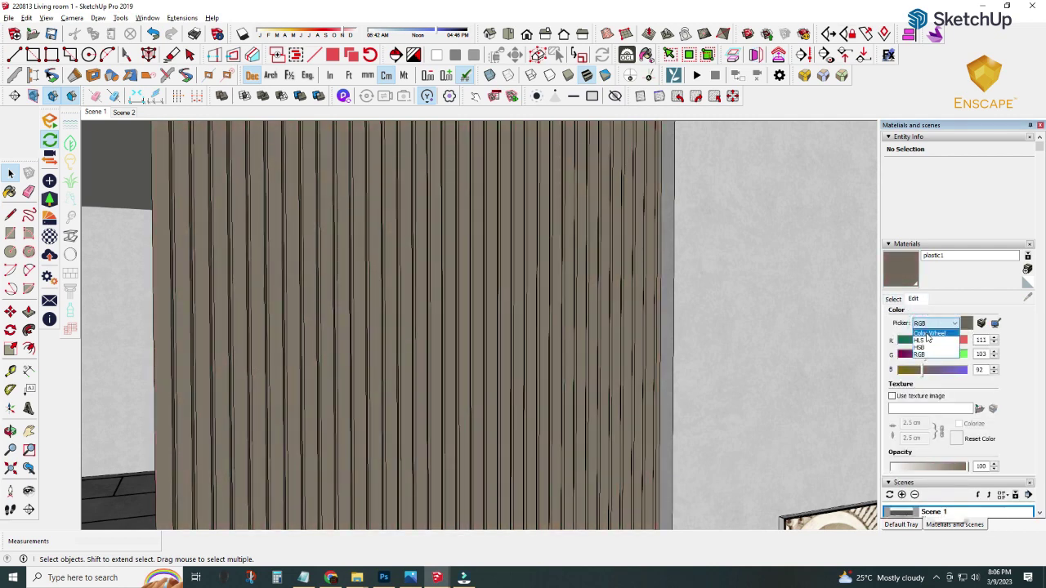
pyautogui.click(929, 334)
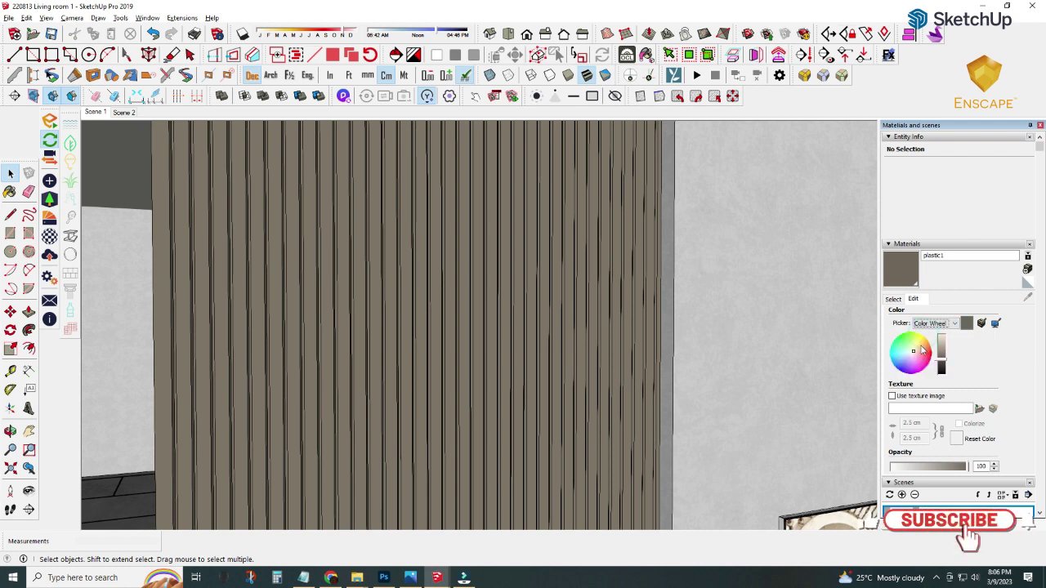
pyautogui.click(913, 356)
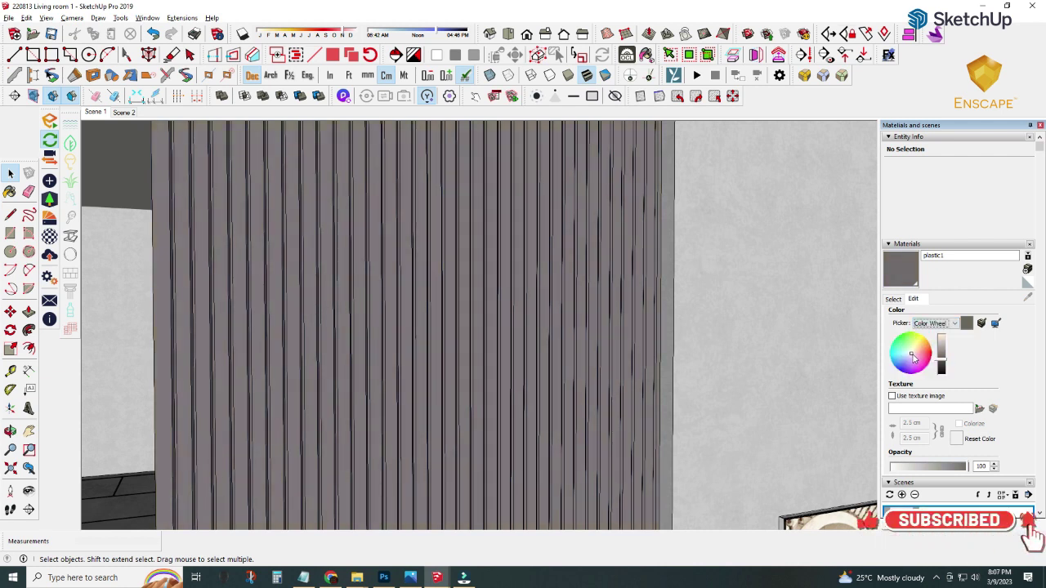
pyautogui.click(933, 324)
pyautogui.click(922, 352)
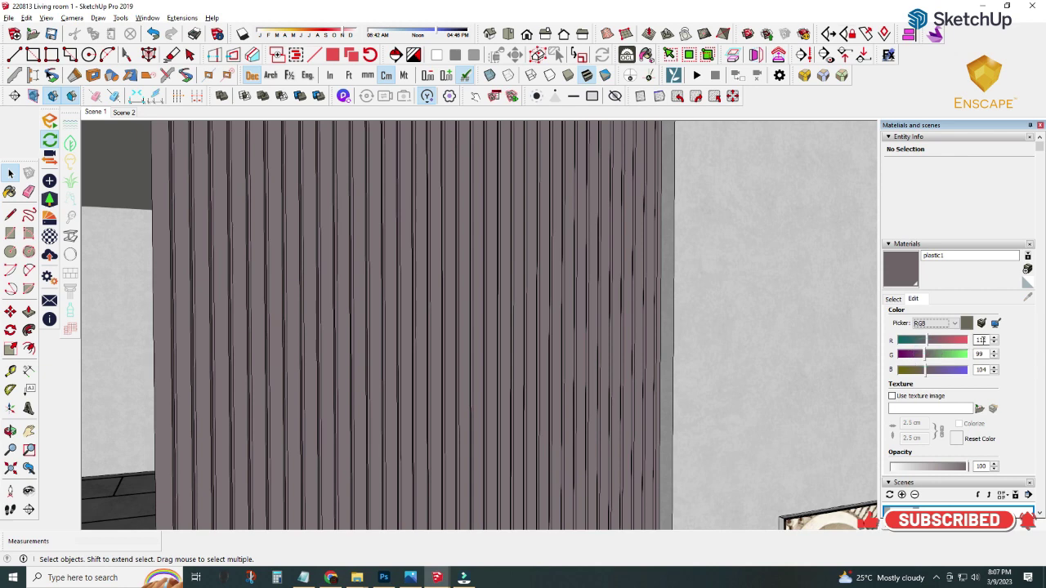
pyautogui.write('255')
pyautogui.press('Return')
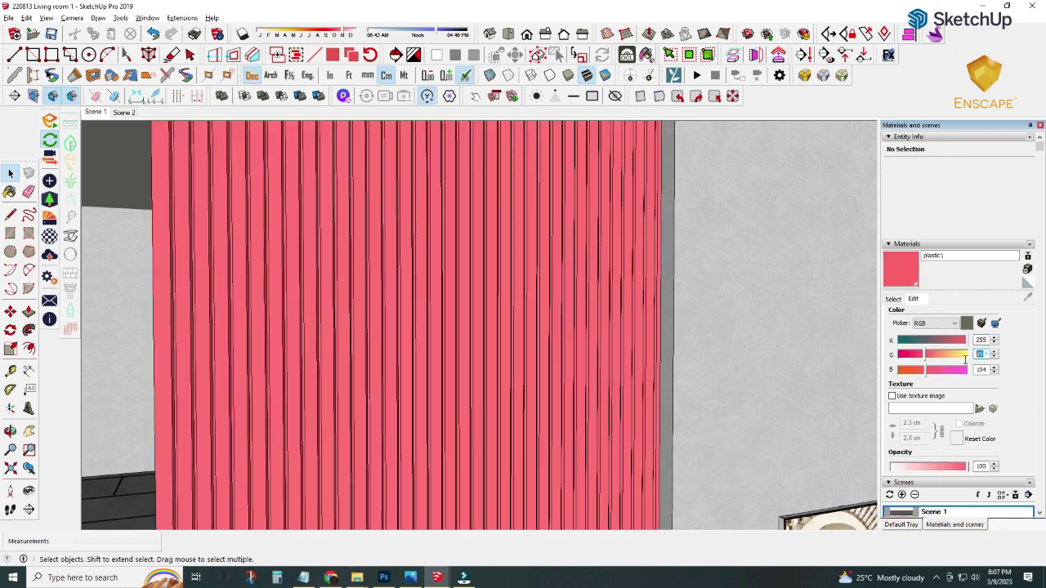
pyautogui.write('255')
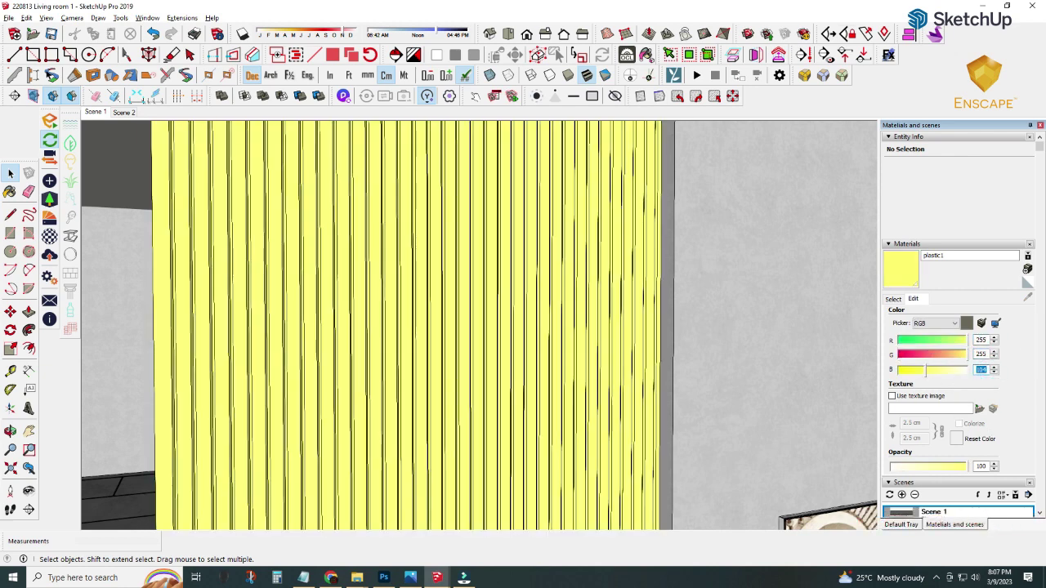
pyautogui.write('255')
# Step: Set the Color Wheel picker and drag the value slider down to dark grey
pyautogui.click(933, 323)
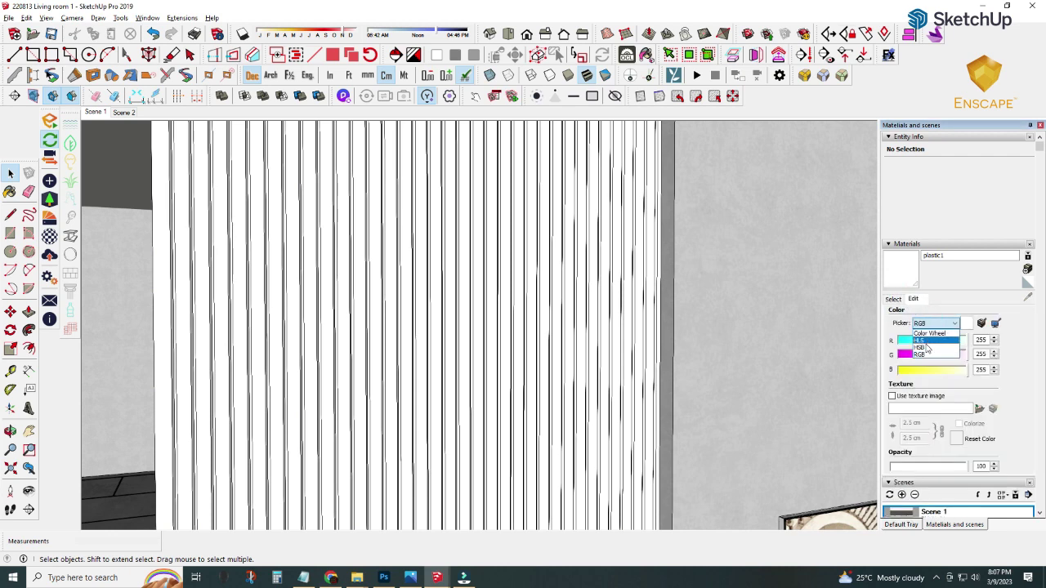
pyautogui.click(927, 333)
pyautogui.moveTo(941, 343); pyautogui.dragTo(941, 368)
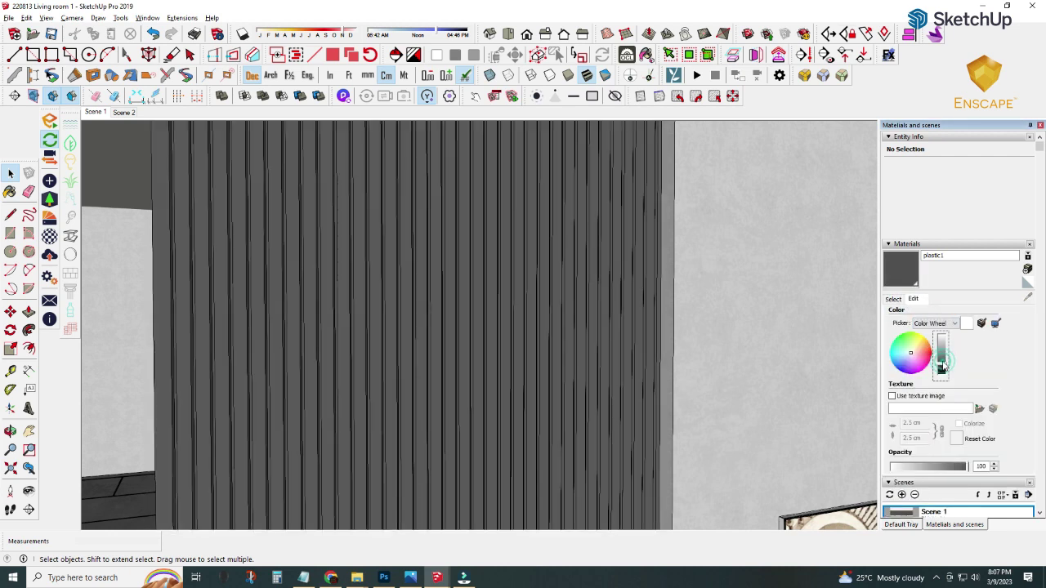
pyautogui.click(380, 529)
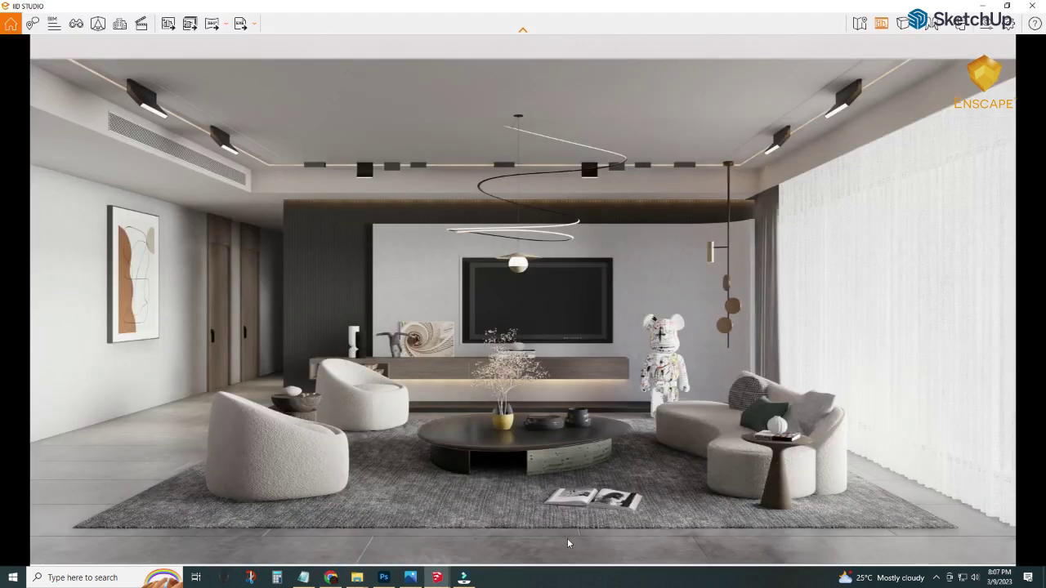
pyautogui.click(358, 578)
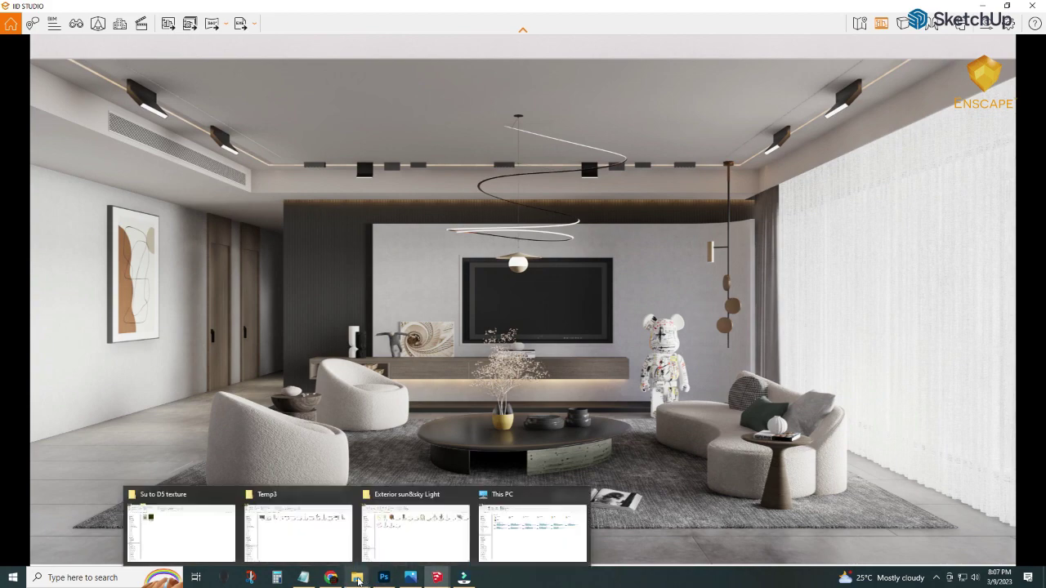
pyautogui.moveTo(436, 577)
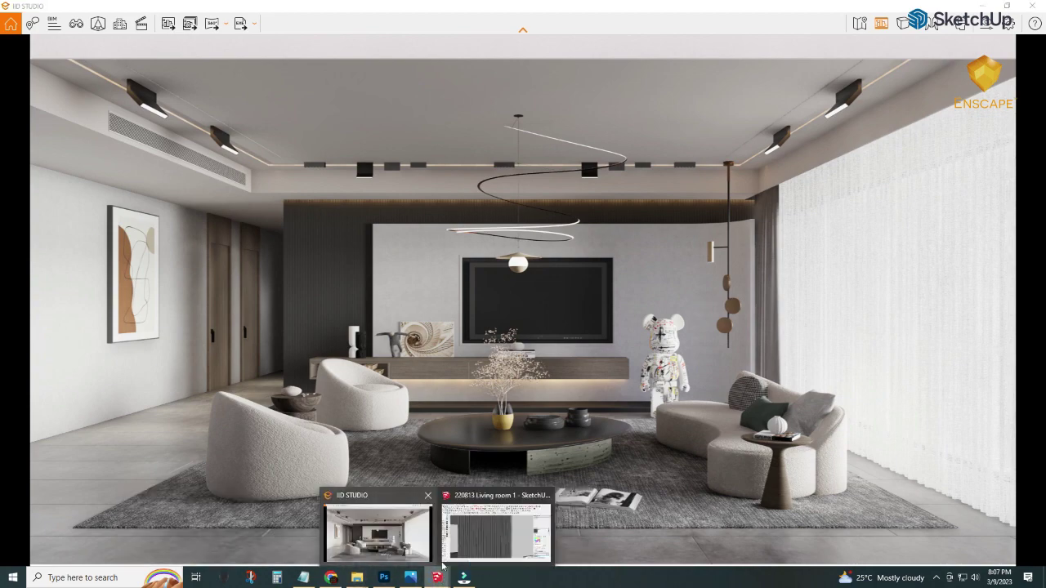
pyautogui.click(380, 531)
pyautogui.moveTo(458, 415)
pyautogui.mouseDown(button='middle')
pyautogui.moveTo(491, 290)
pyautogui.moveTo(453, 245)
pyautogui.moveTo(327, 224)
pyautogui.mouseUp(button='middle')
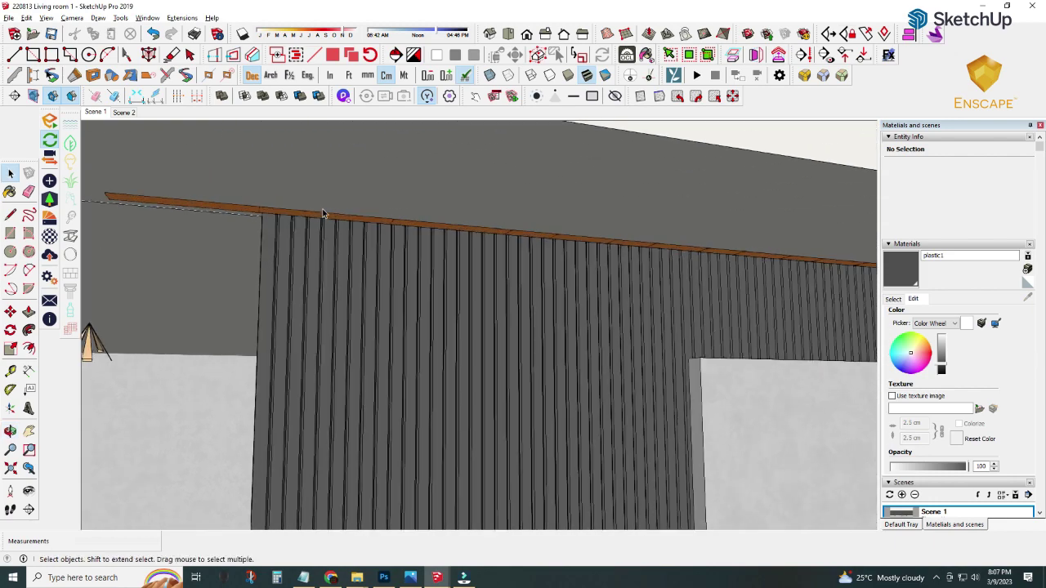
# Step: Explode the orange ceiling rail group above the slatted wall into its strip lights
pyautogui.click(303, 217)
pyautogui.rightClick(299, 212)
pyautogui.click(310, 229)
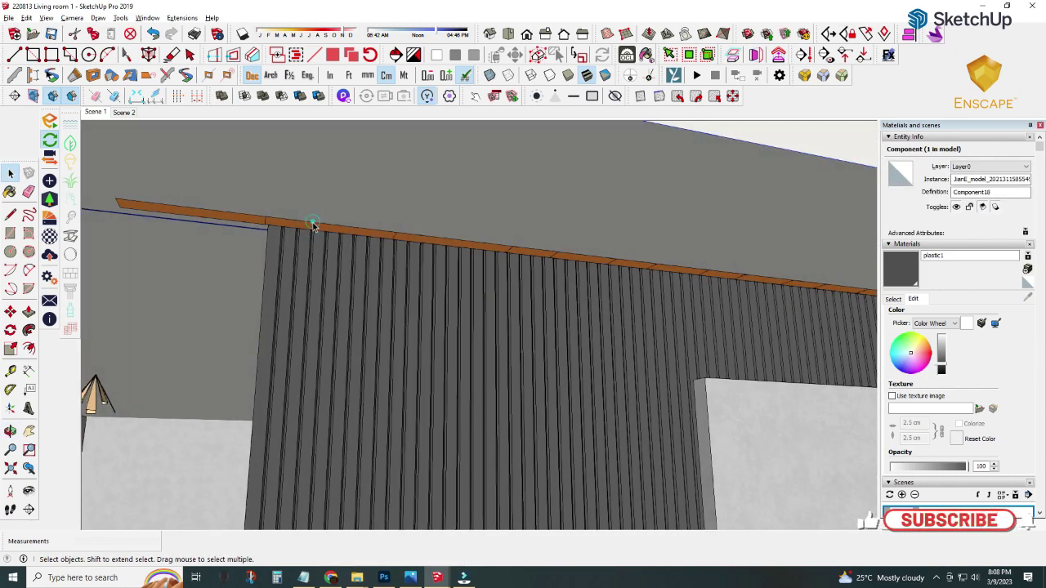
pyautogui.click(280, 229)
pyautogui.click(282, 219)
pyautogui.moveTo(282, 219)
pyautogui.mouseDown(button='middle')
pyautogui.moveTo(407, 304)
pyautogui.moveTo(415, 240)
pyautogui.moveTo(362, 175)
pyautogui.mouseUp(button='middle')
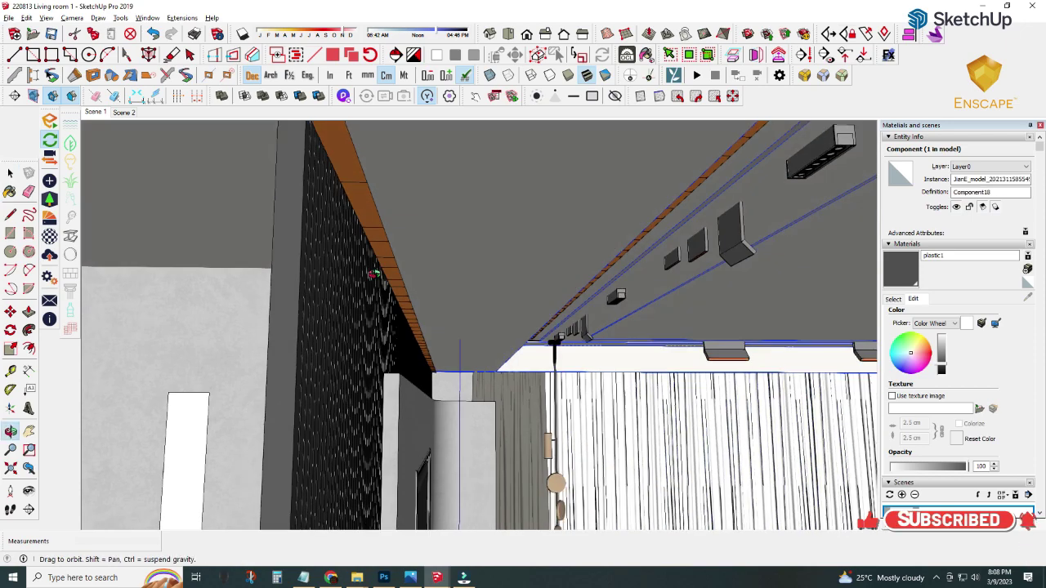
pyautogui.moveTo(339, 147)
pyautogui.mouseDown(button='middle')
pyautogui.moveTo(394, 347)
pyautogui.moveTo(408, 343)
pyautogui.mouseUp(button='middle')
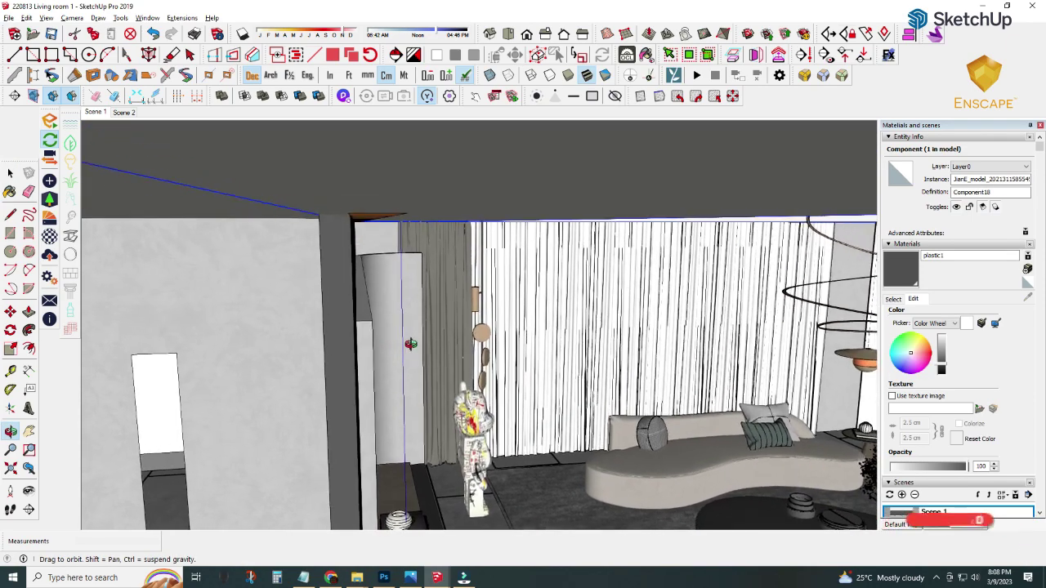
pyautogui.click(389, 212)
pyautogui.rightClick(389, 213)
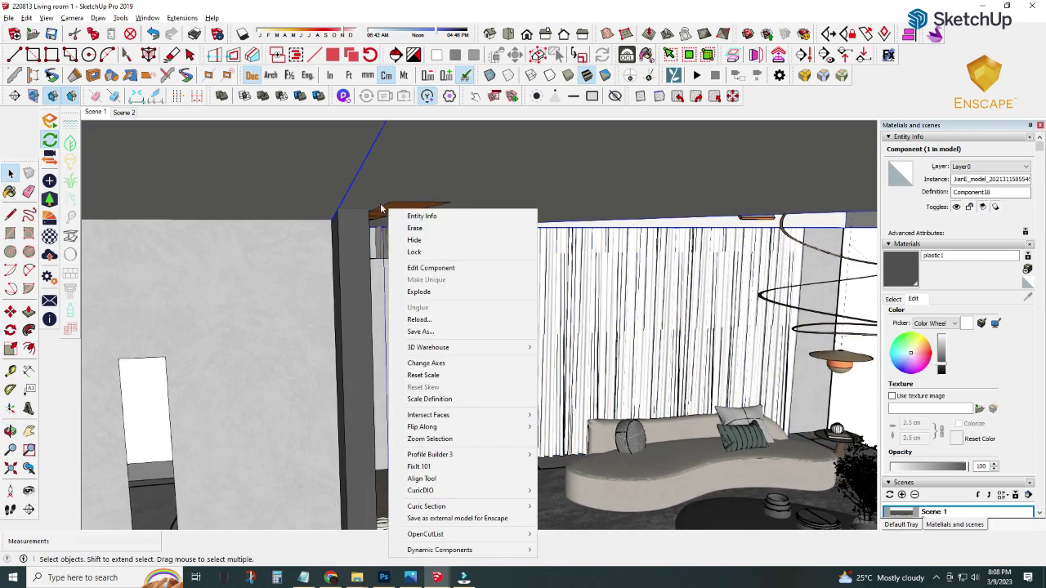
pyautogui.click(382, 211)
pyautogui.click(384, 212)
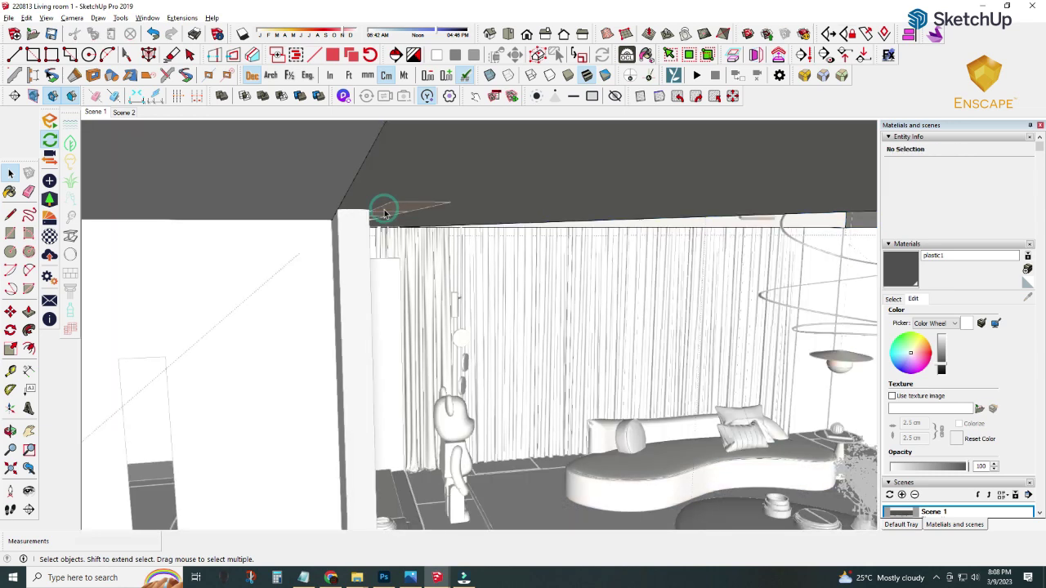
pyautogui.moveTo(527, 291); pyautogui.dragTo(488, 220, button='middle')
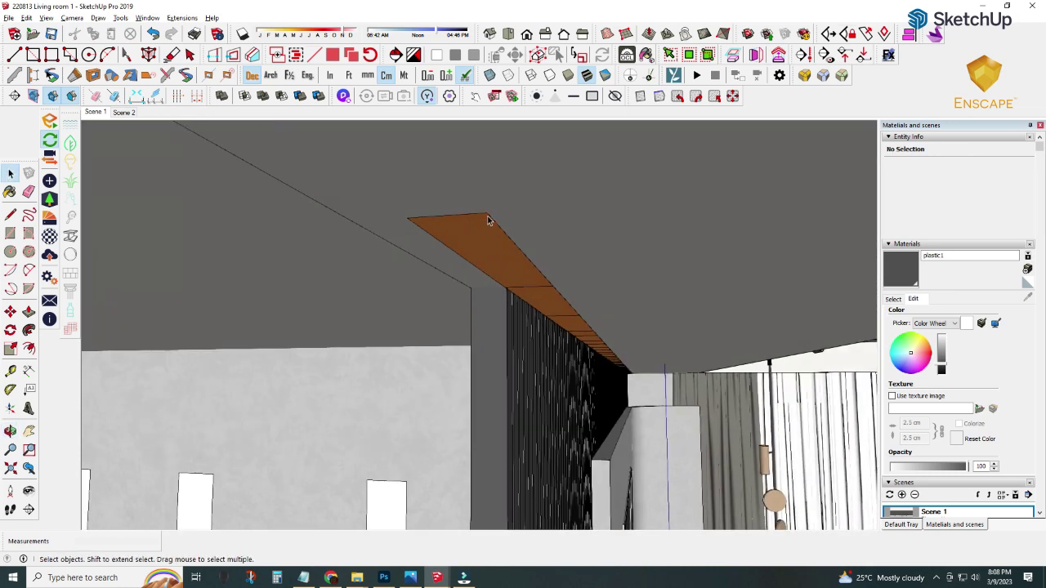
pyautogui.rightClick(489, 218)
pyautogui.click(517, 282)
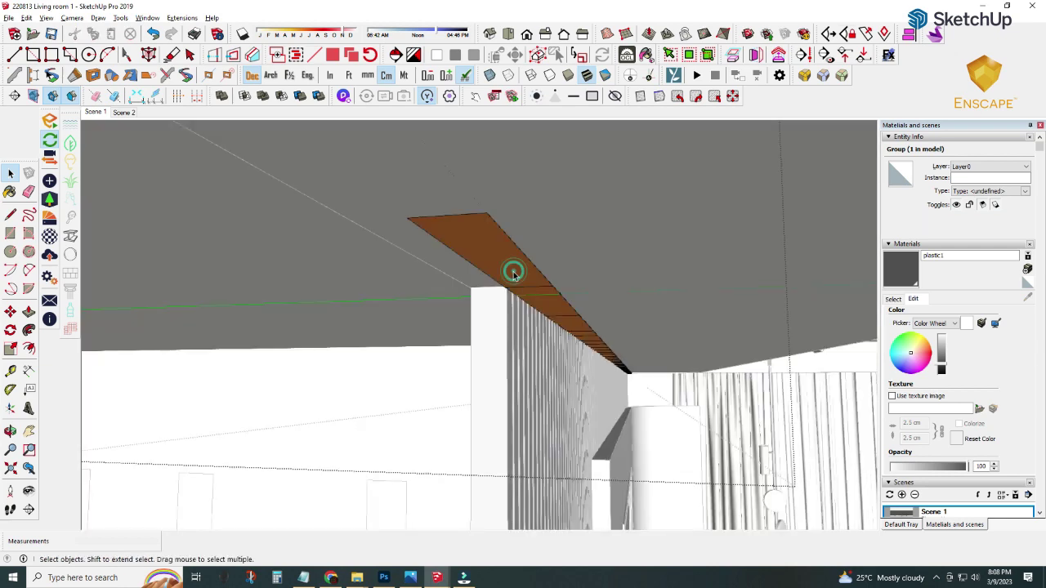
# Step: Select all instances of the strip light and set their Enscape luminous power to 848 lm
pyautogui.click(507, 266)
pyautogui.rightClick(507, 265)
pyautogui.click(546, 388)
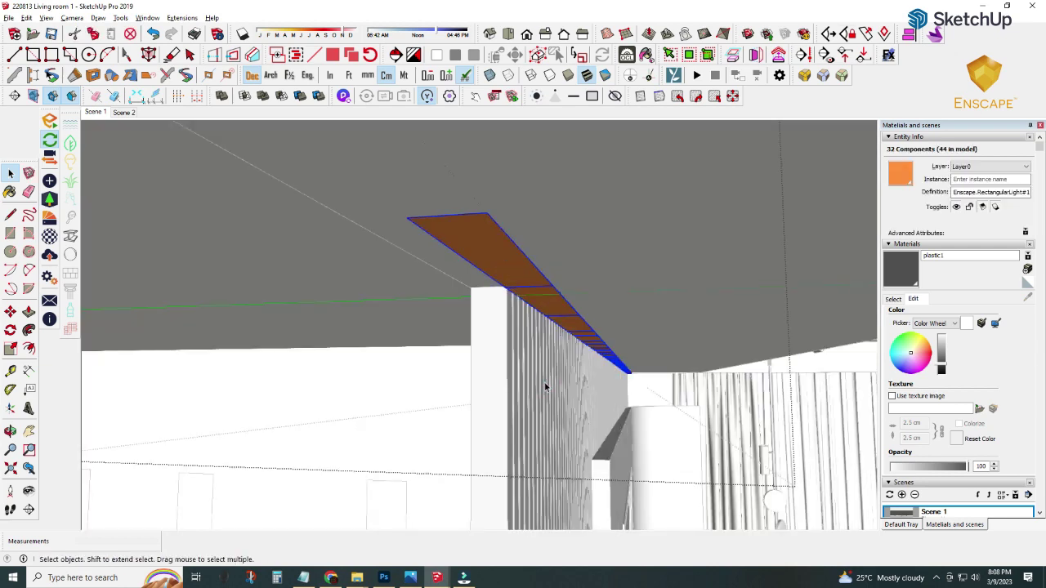
pyautogui.click(49, 180)
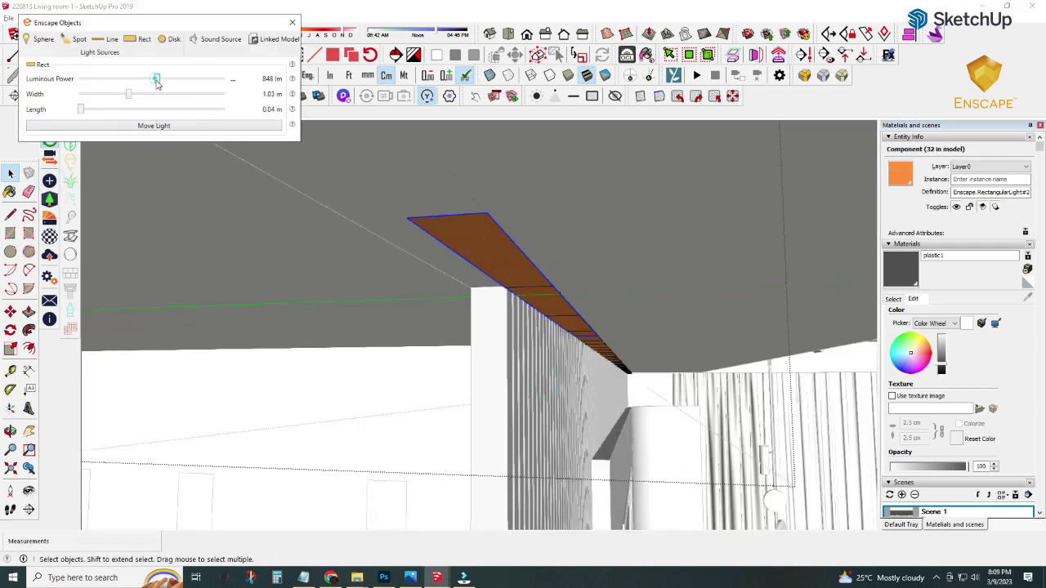
pyautogui.click(319, 531)
pyautogui.moveTo(410, 578)
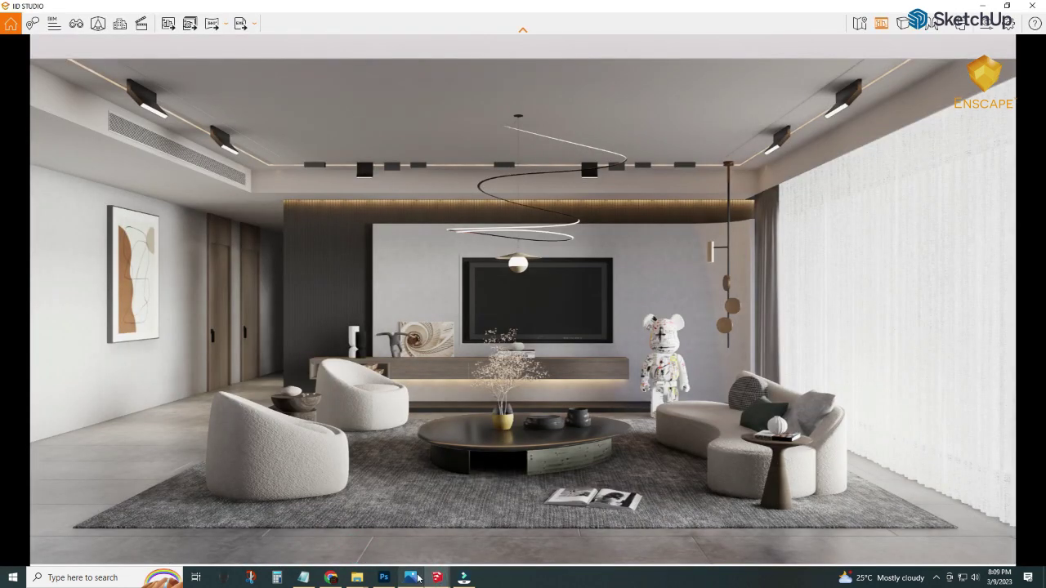
# Step: Save another Enscape screenshot of the living-room render as PNG in Pictures
pyautogui.click(168, 23)
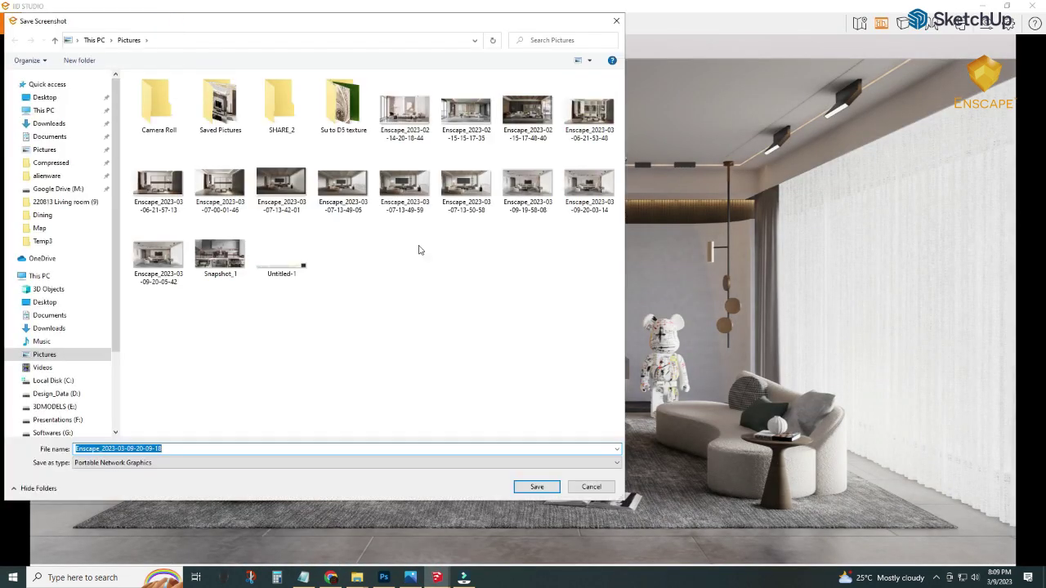
pyautogui.click(536, 488)
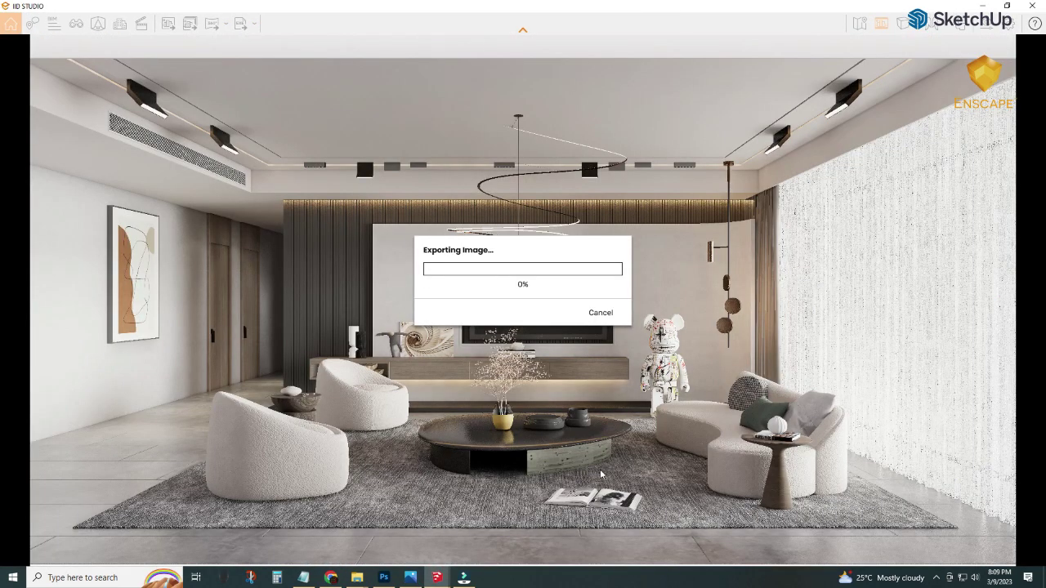